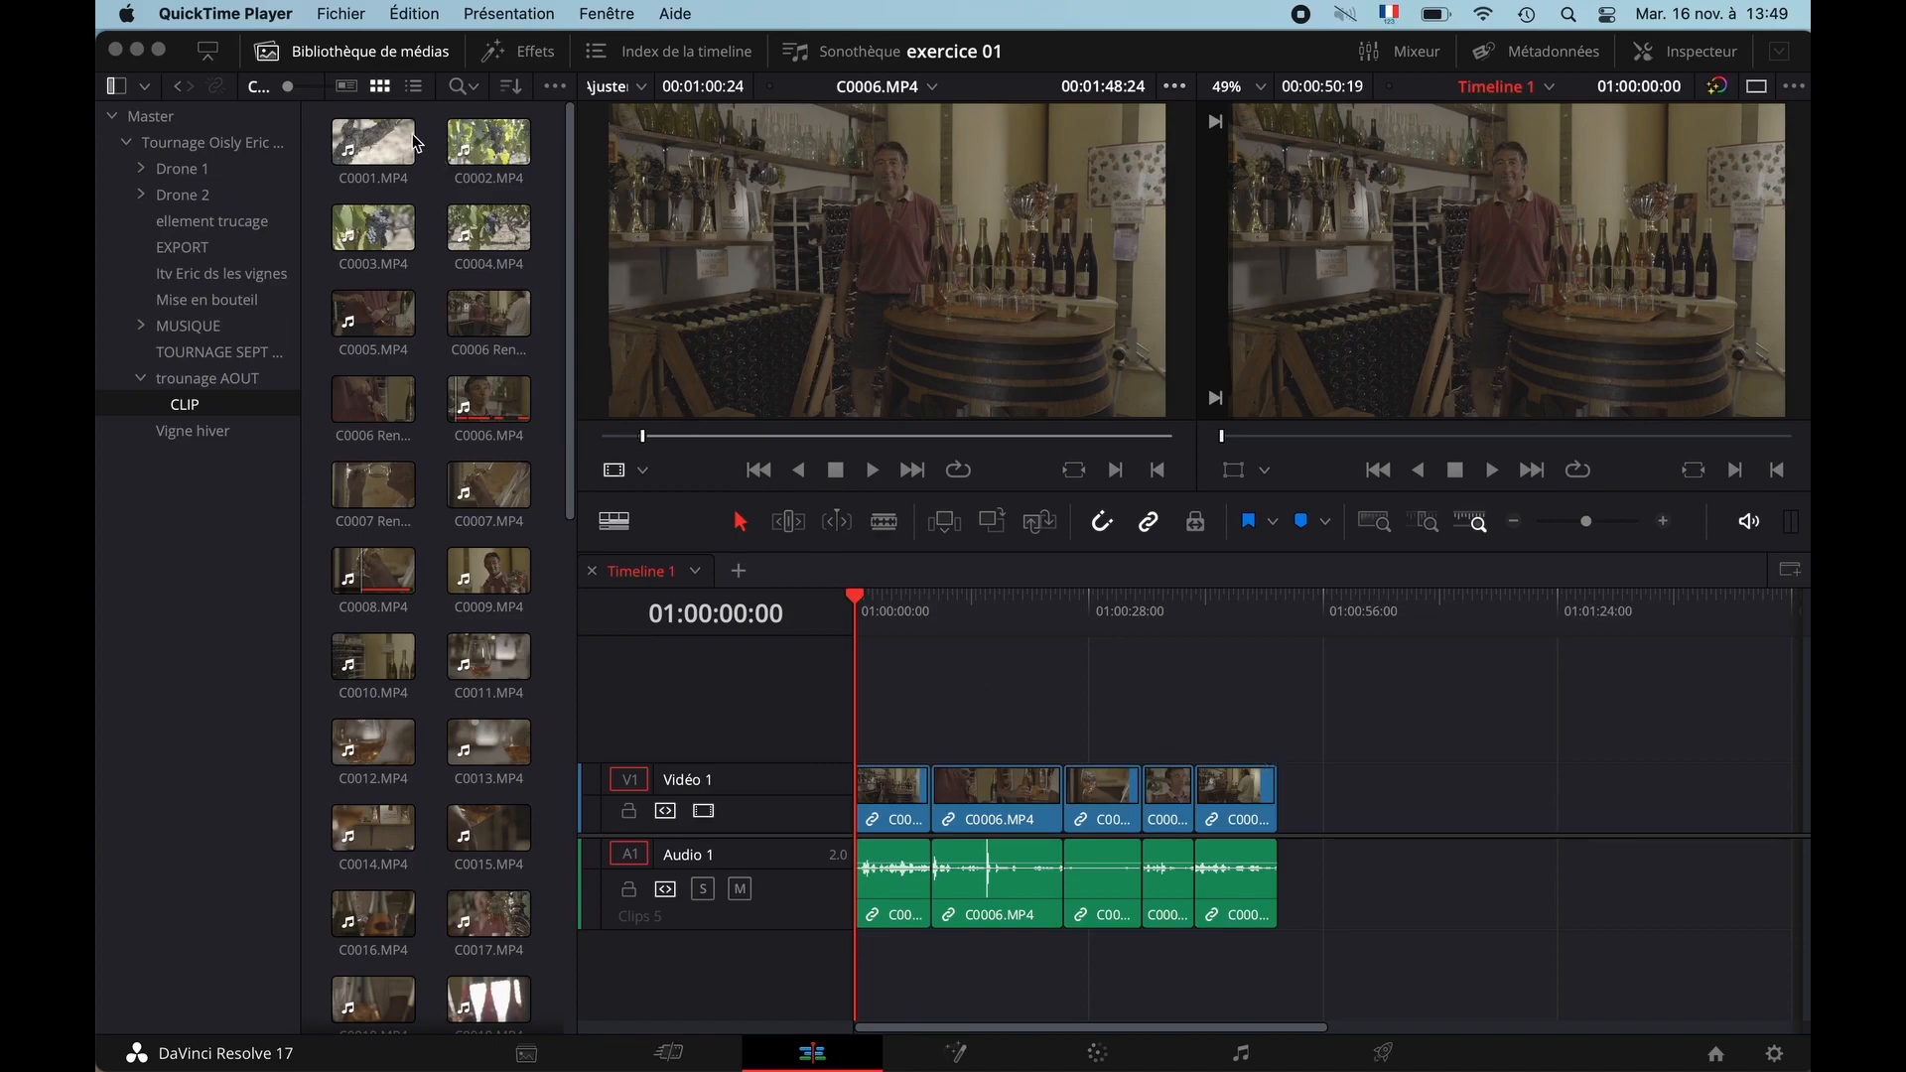
# - Hide the media library and combine all five timeline clips into a compound clip named 01
pyautogui.click(283, 52)
pyautogui.click(283, 52)
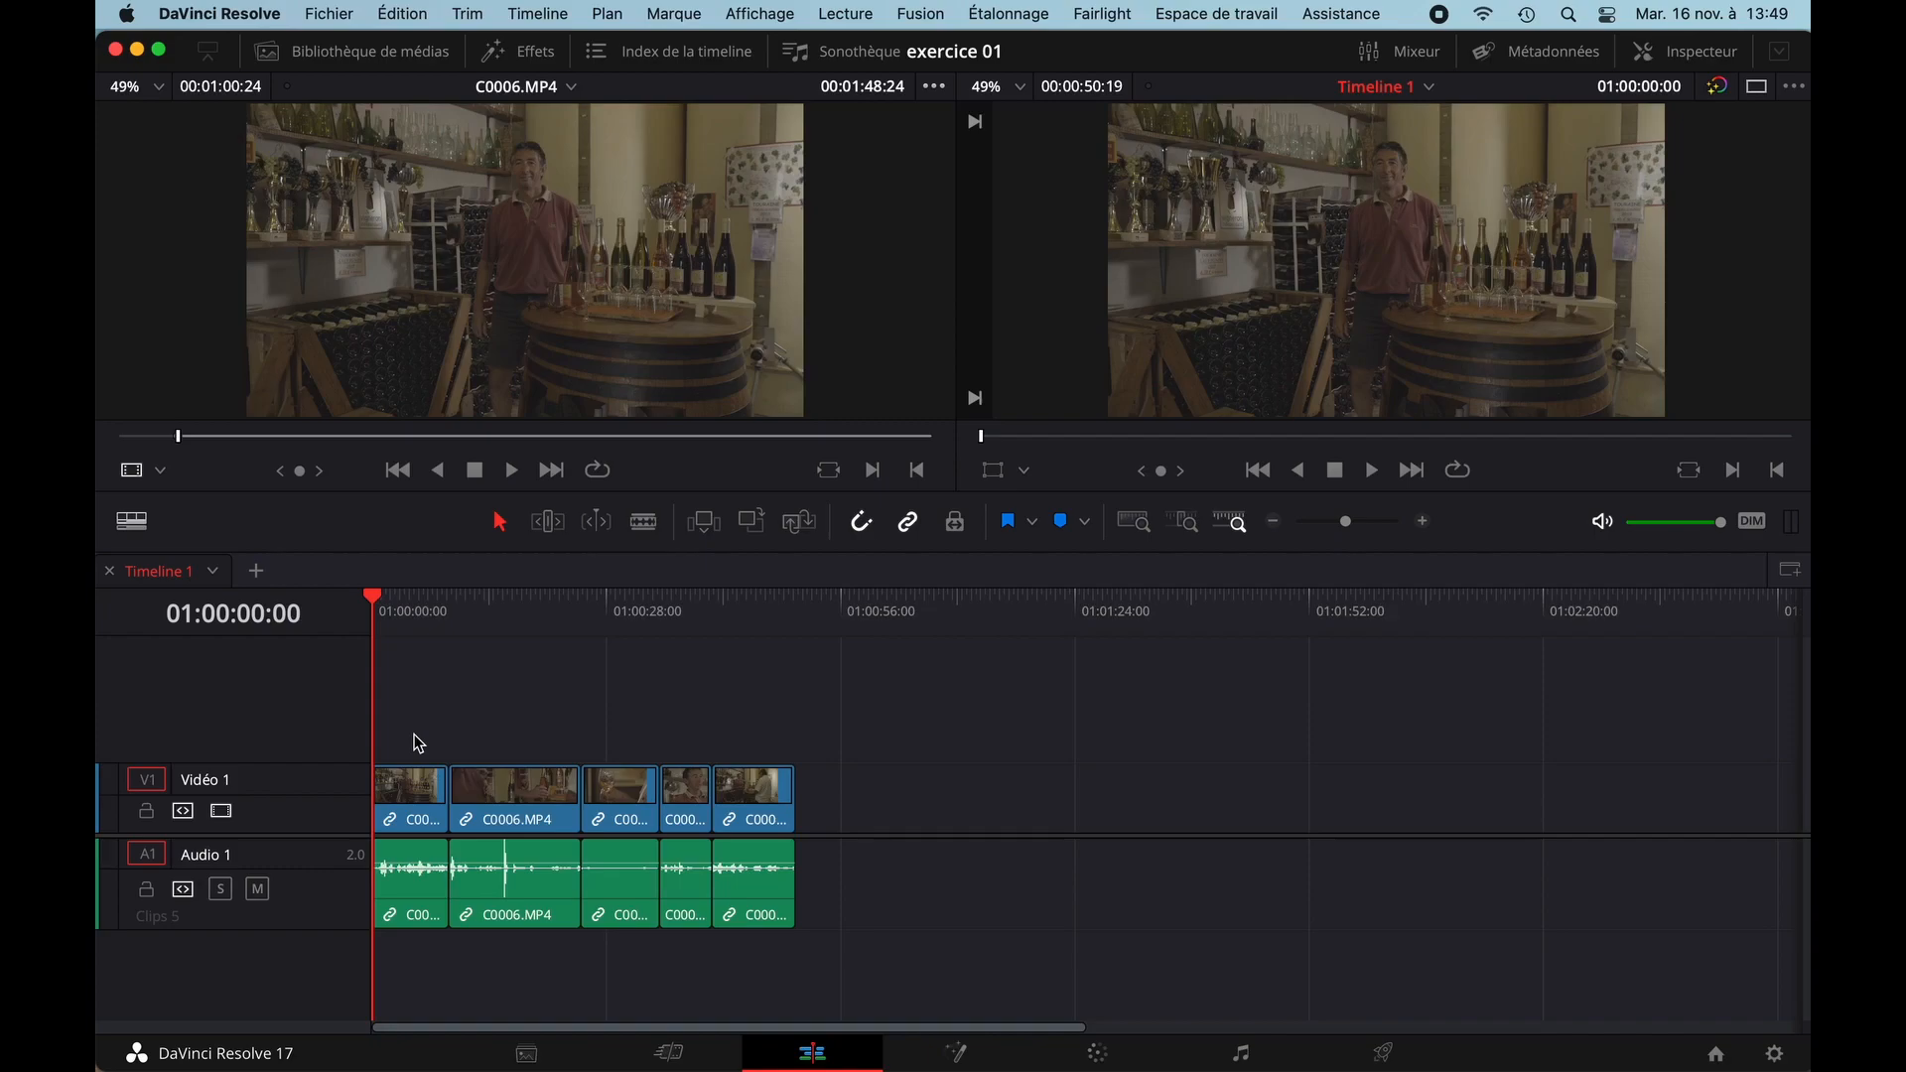
pyautogui.moveTo(415, 736); pyautogui.dragTo(761, 839)
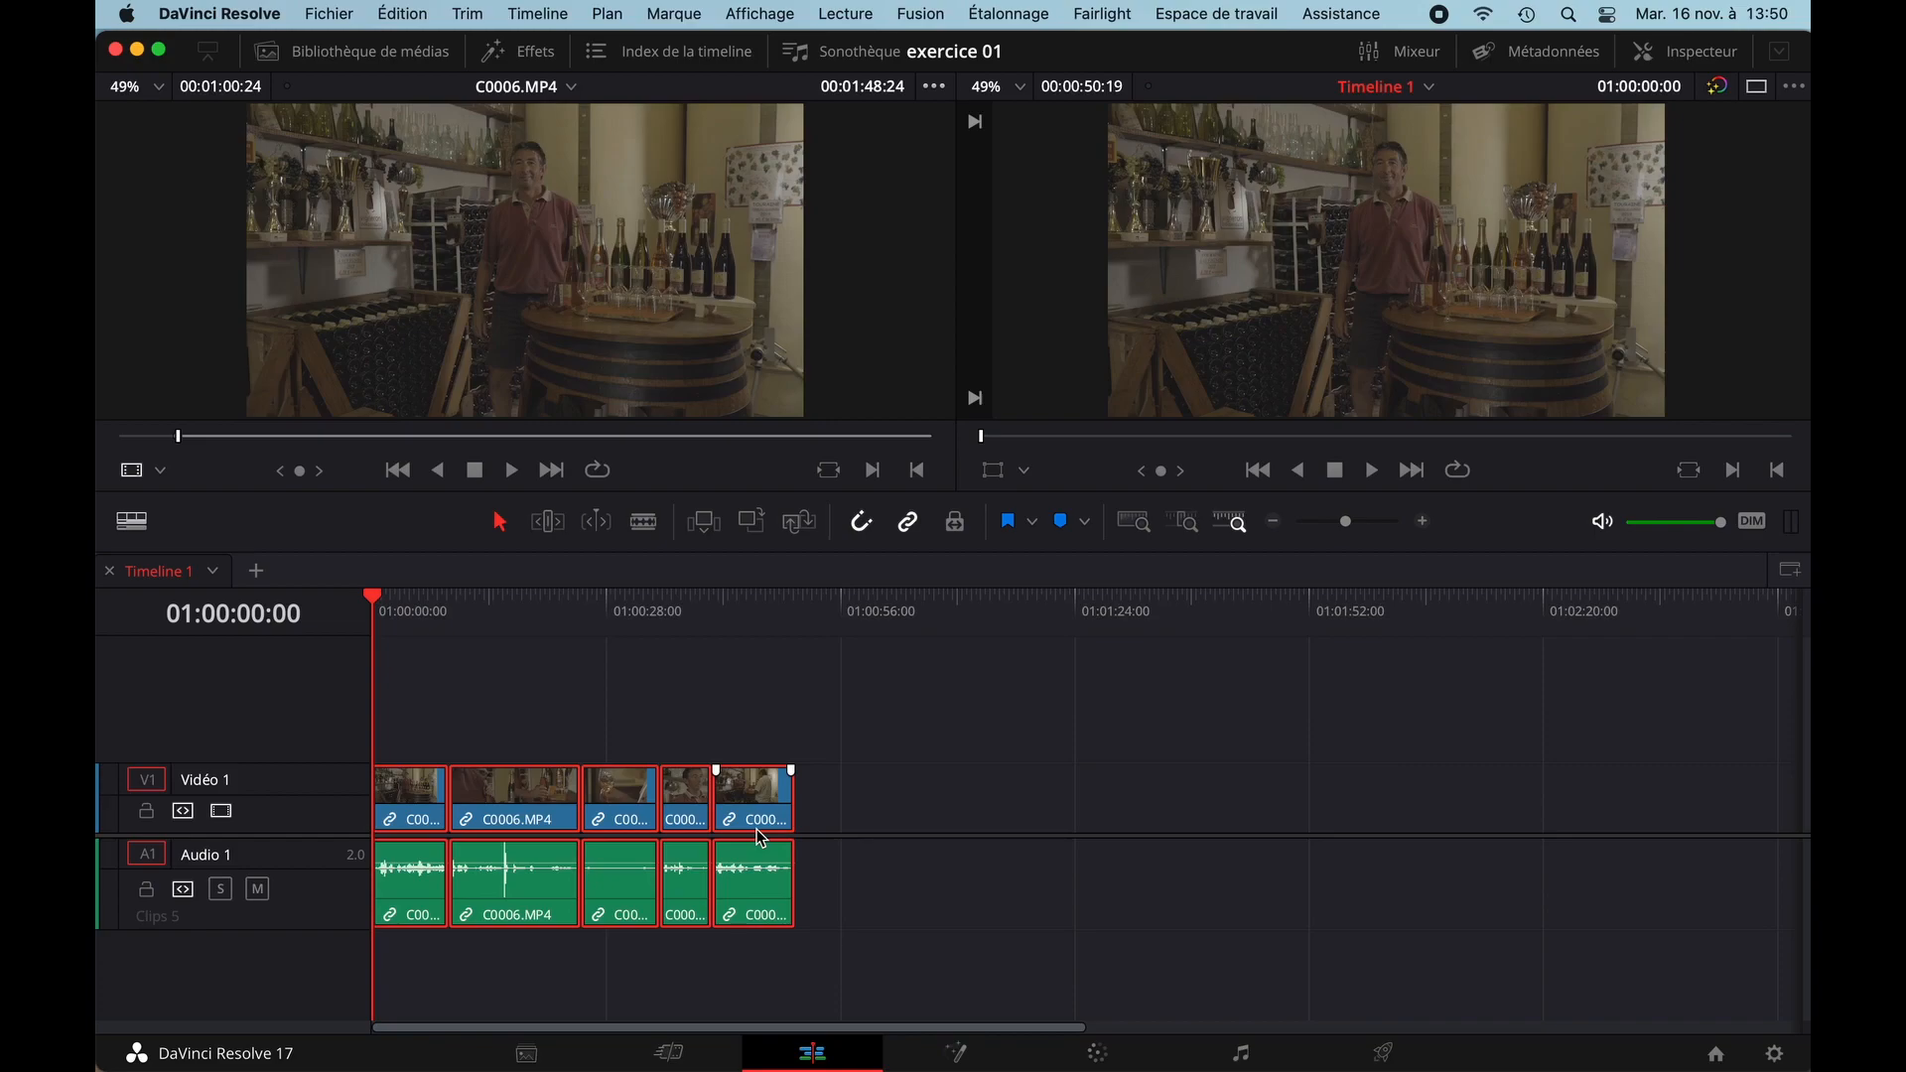
pyautogui.rightClick(534, 794)
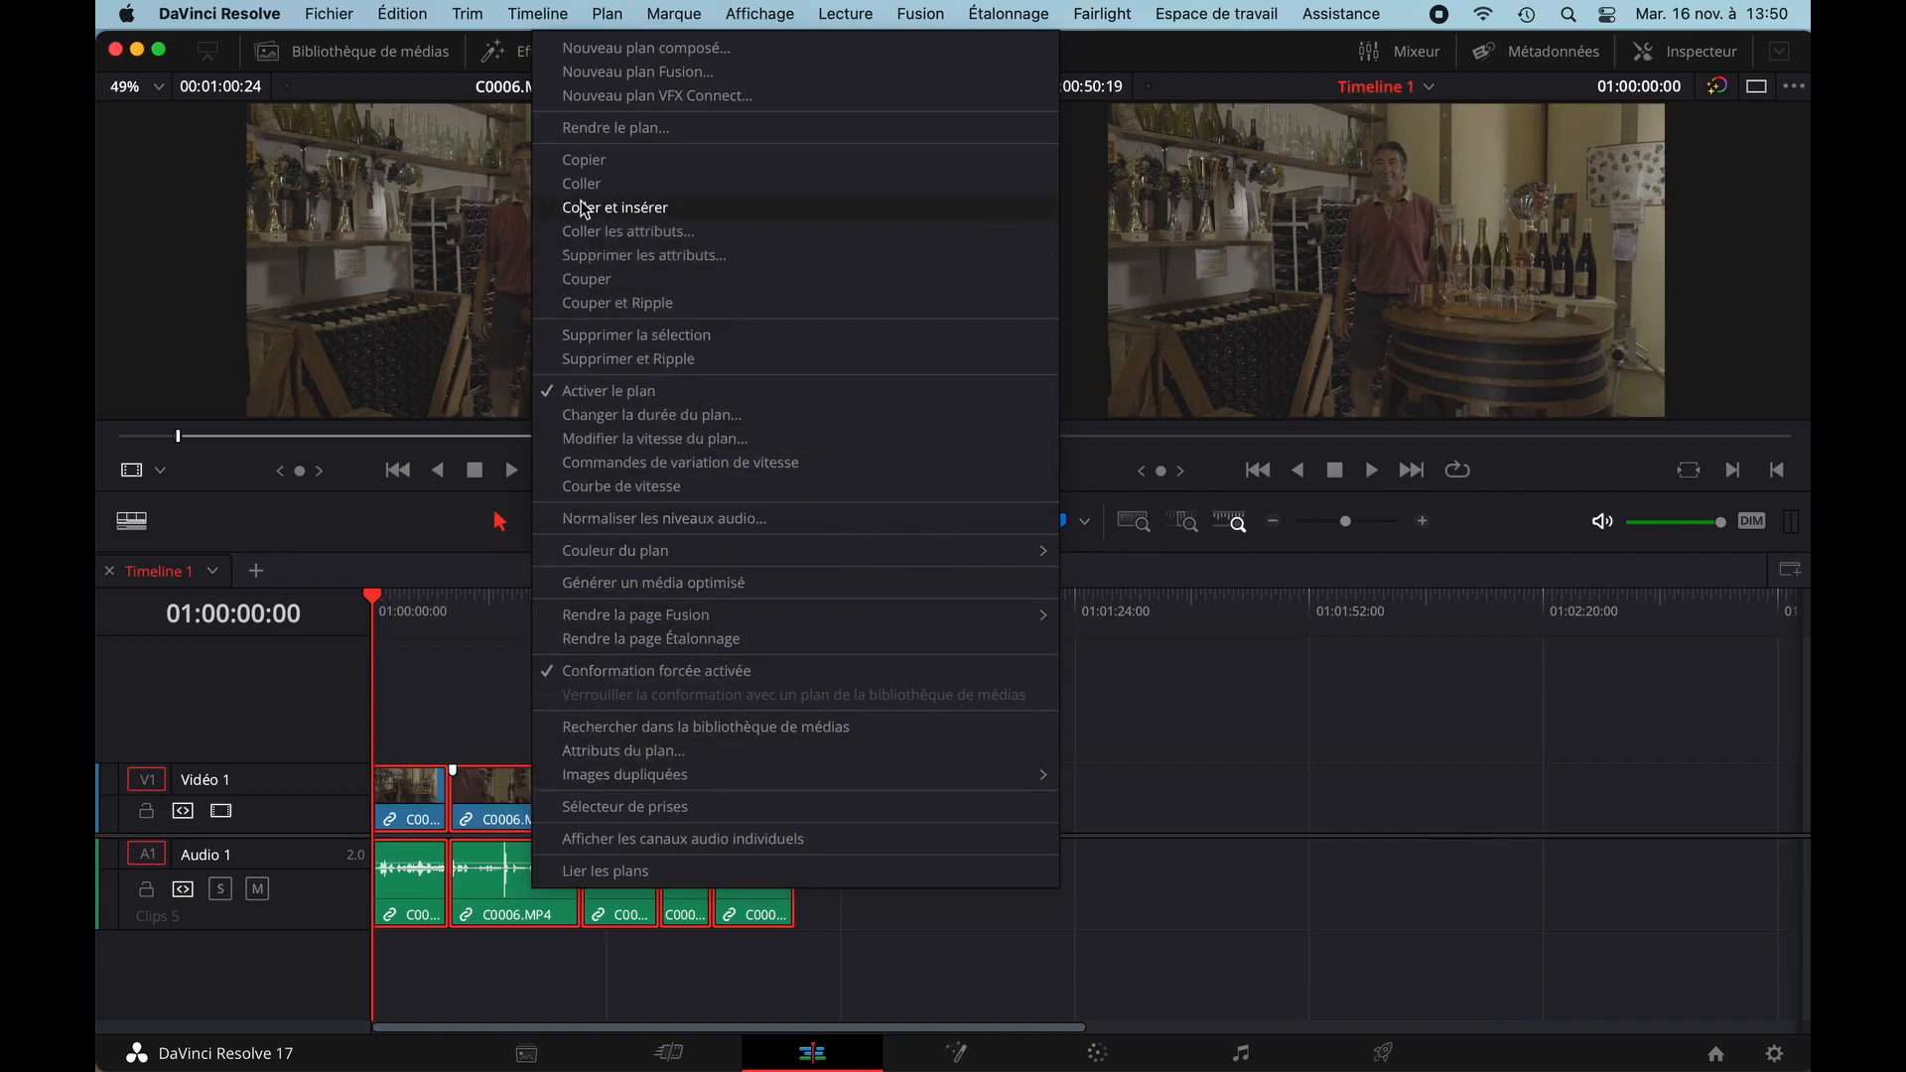
pyautogui.click(641, 49)
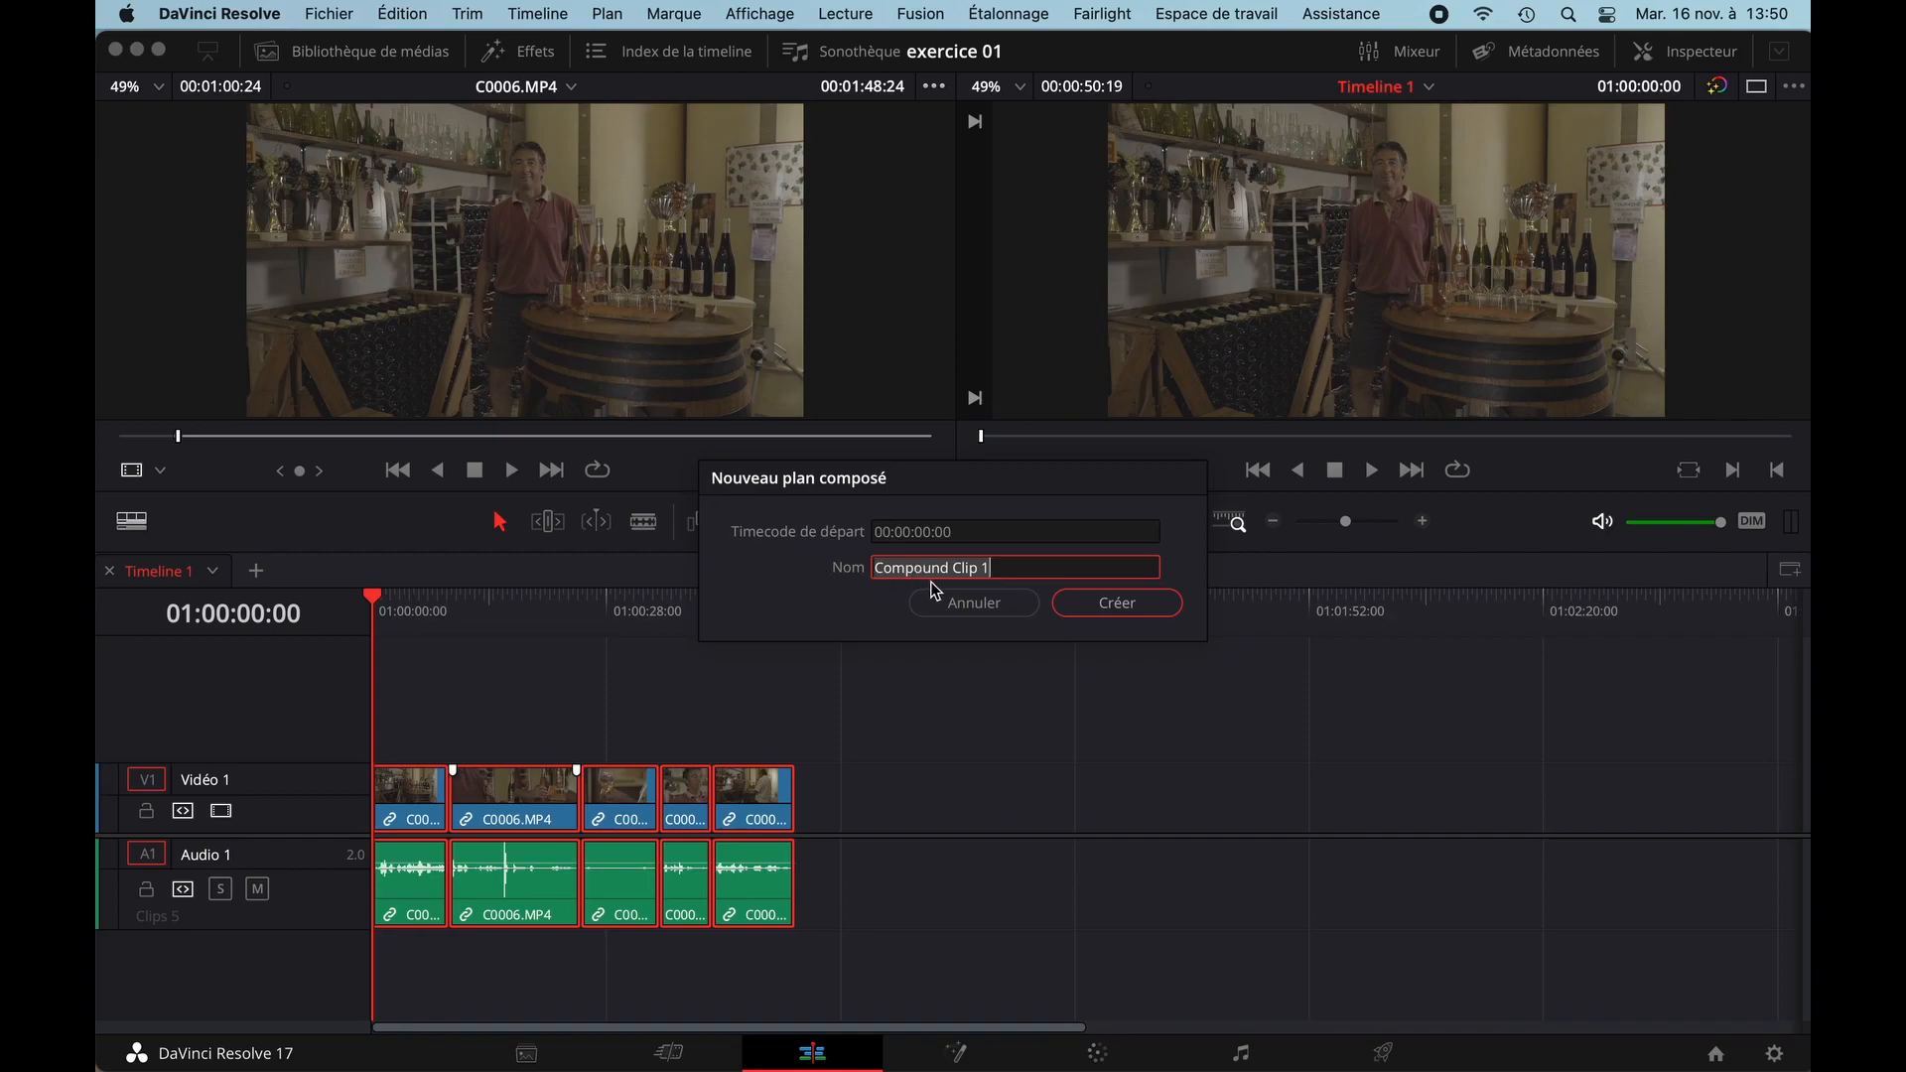
pyautogui.write('01')
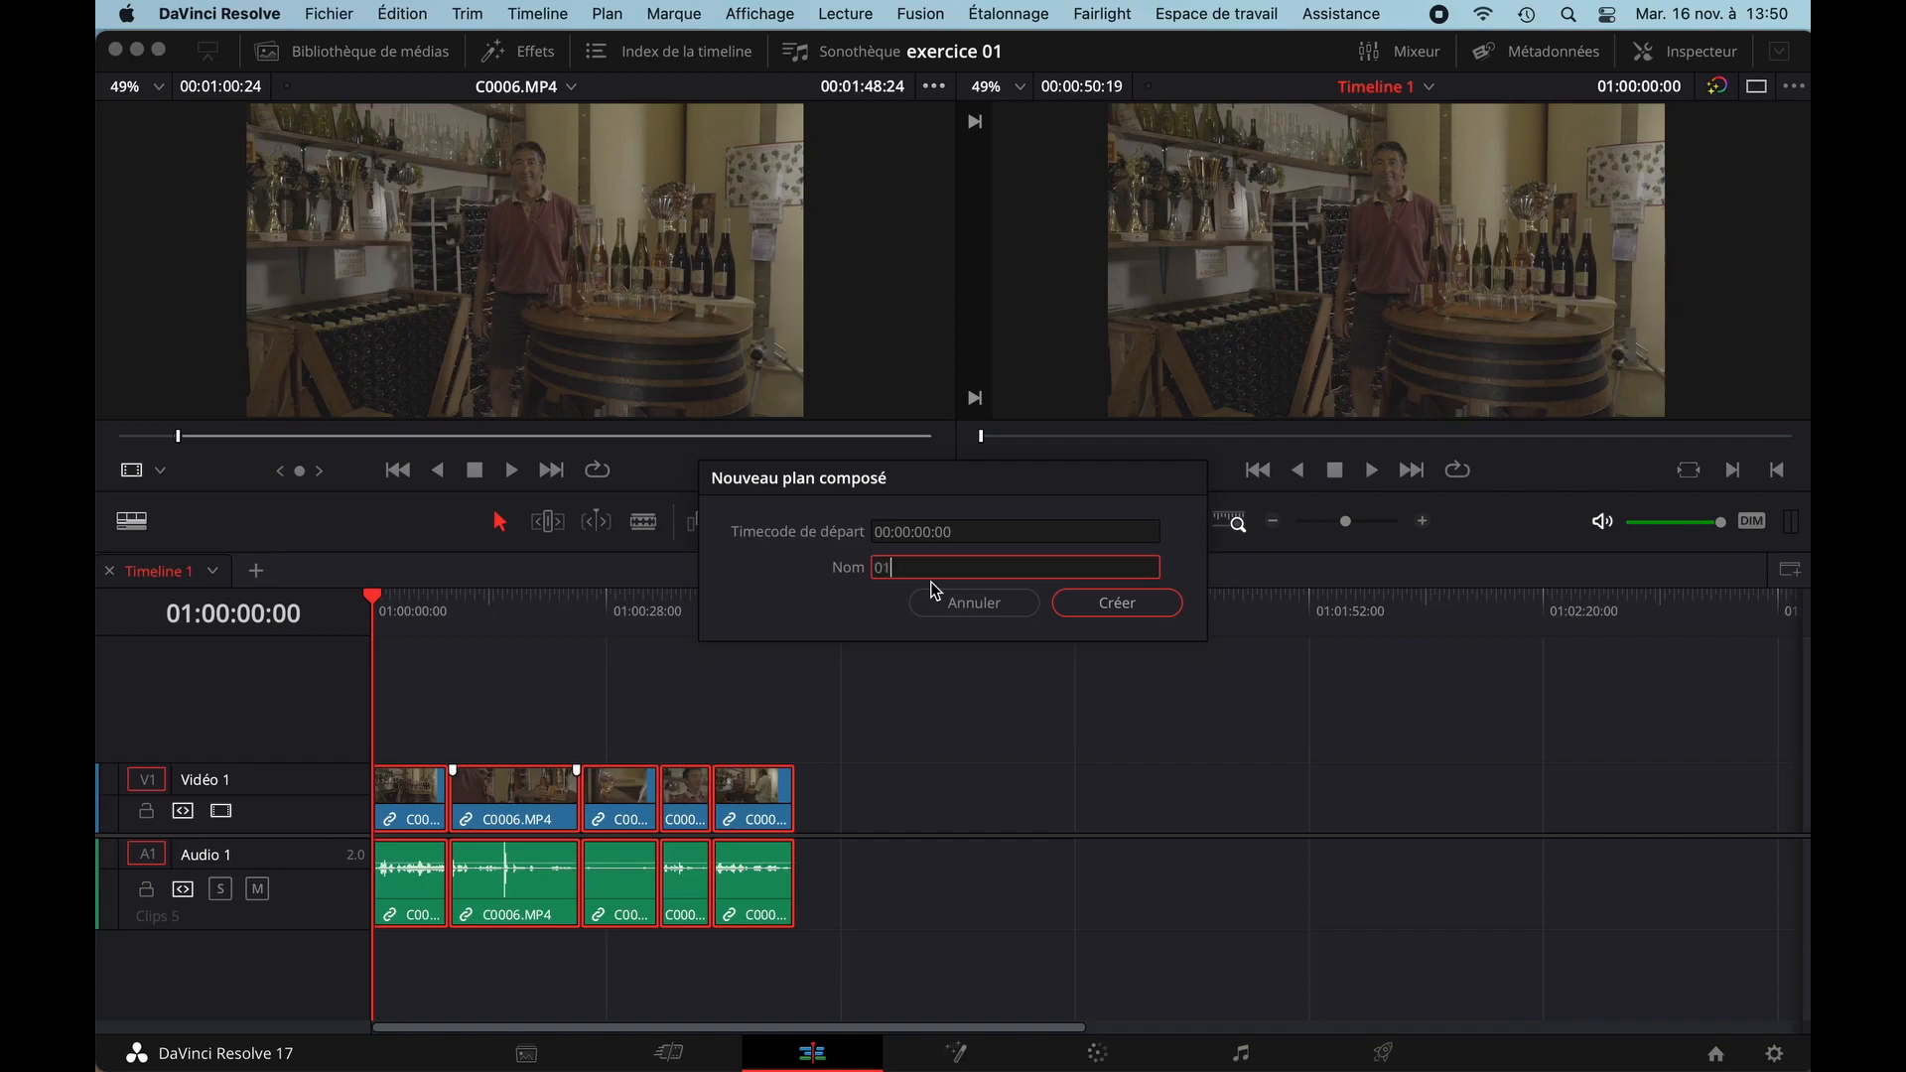
pyautogui.click(1118, 605)
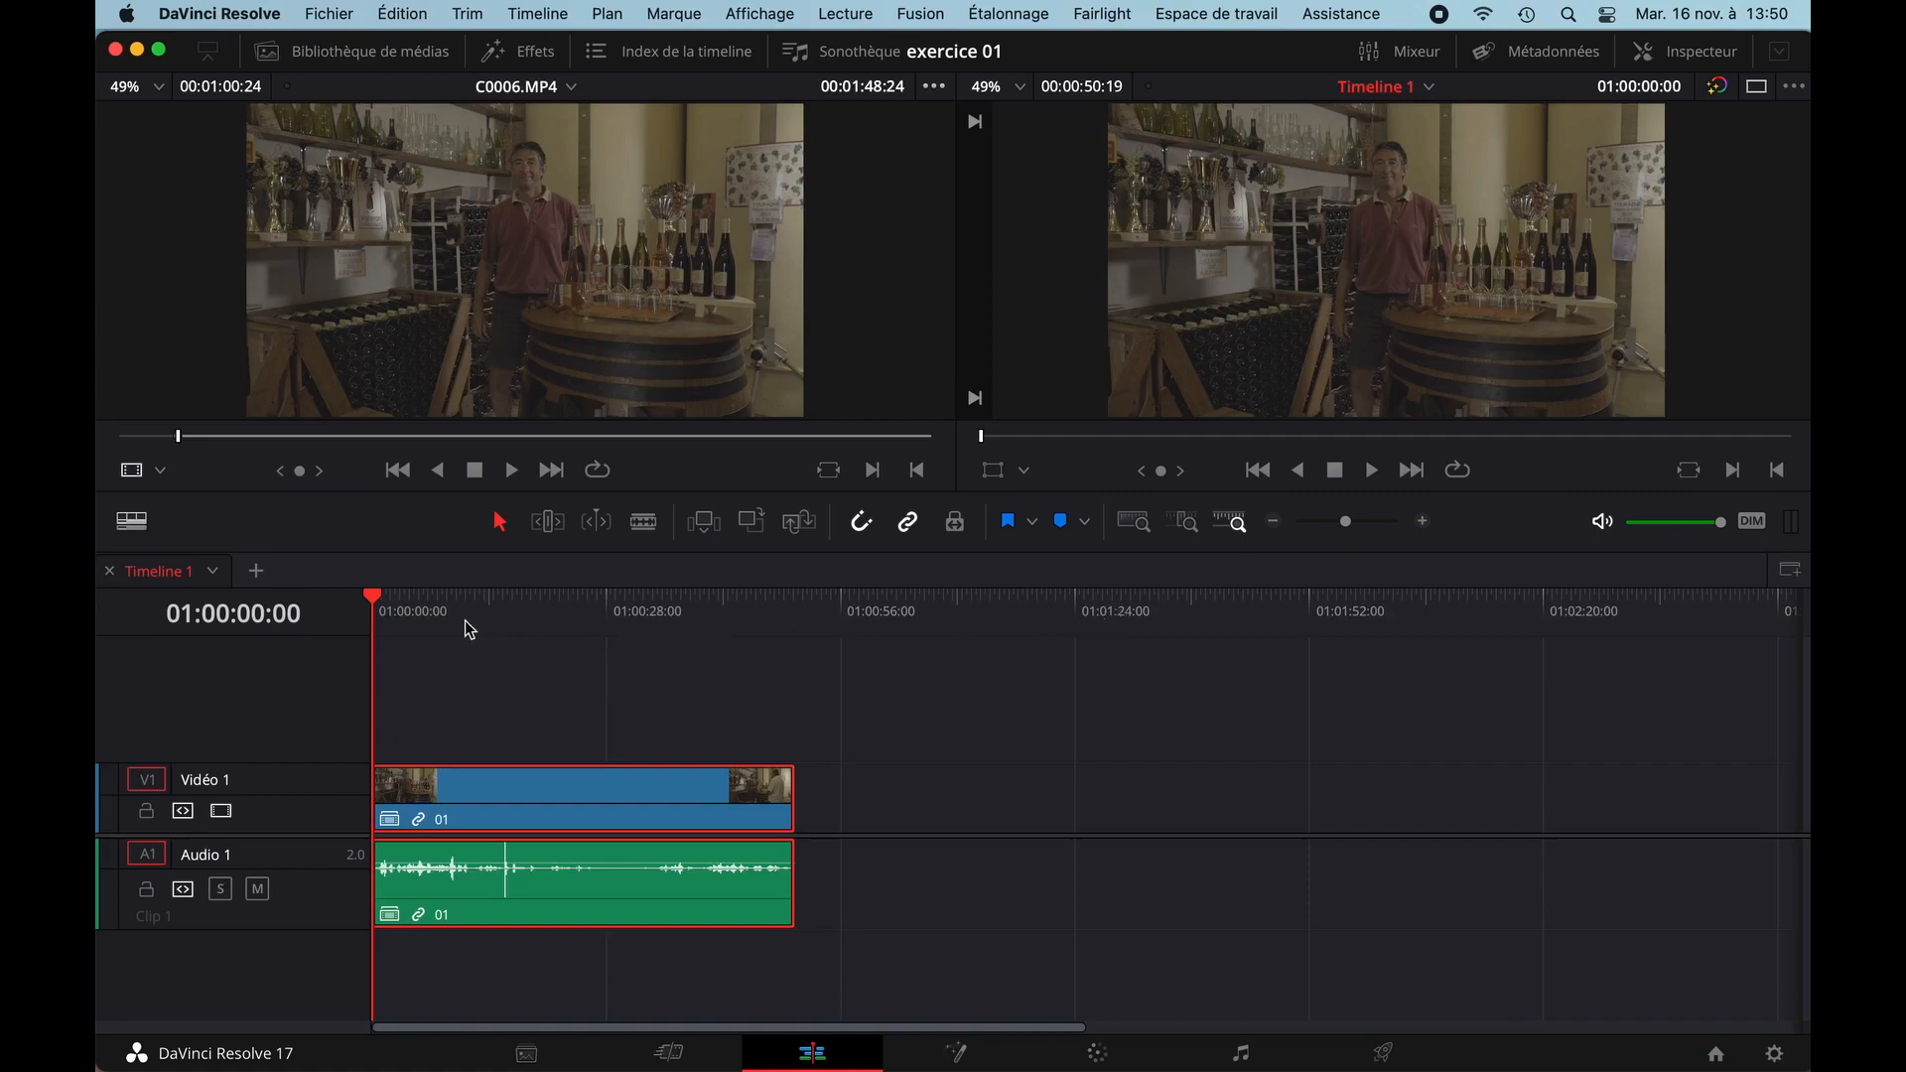
# - Play compound clip 01 from the start of the timeline to review its opening shots
pyautogui.moveTo(402, 607); pyautogui.dragTo(348, 603)
pyautogui.press('space')
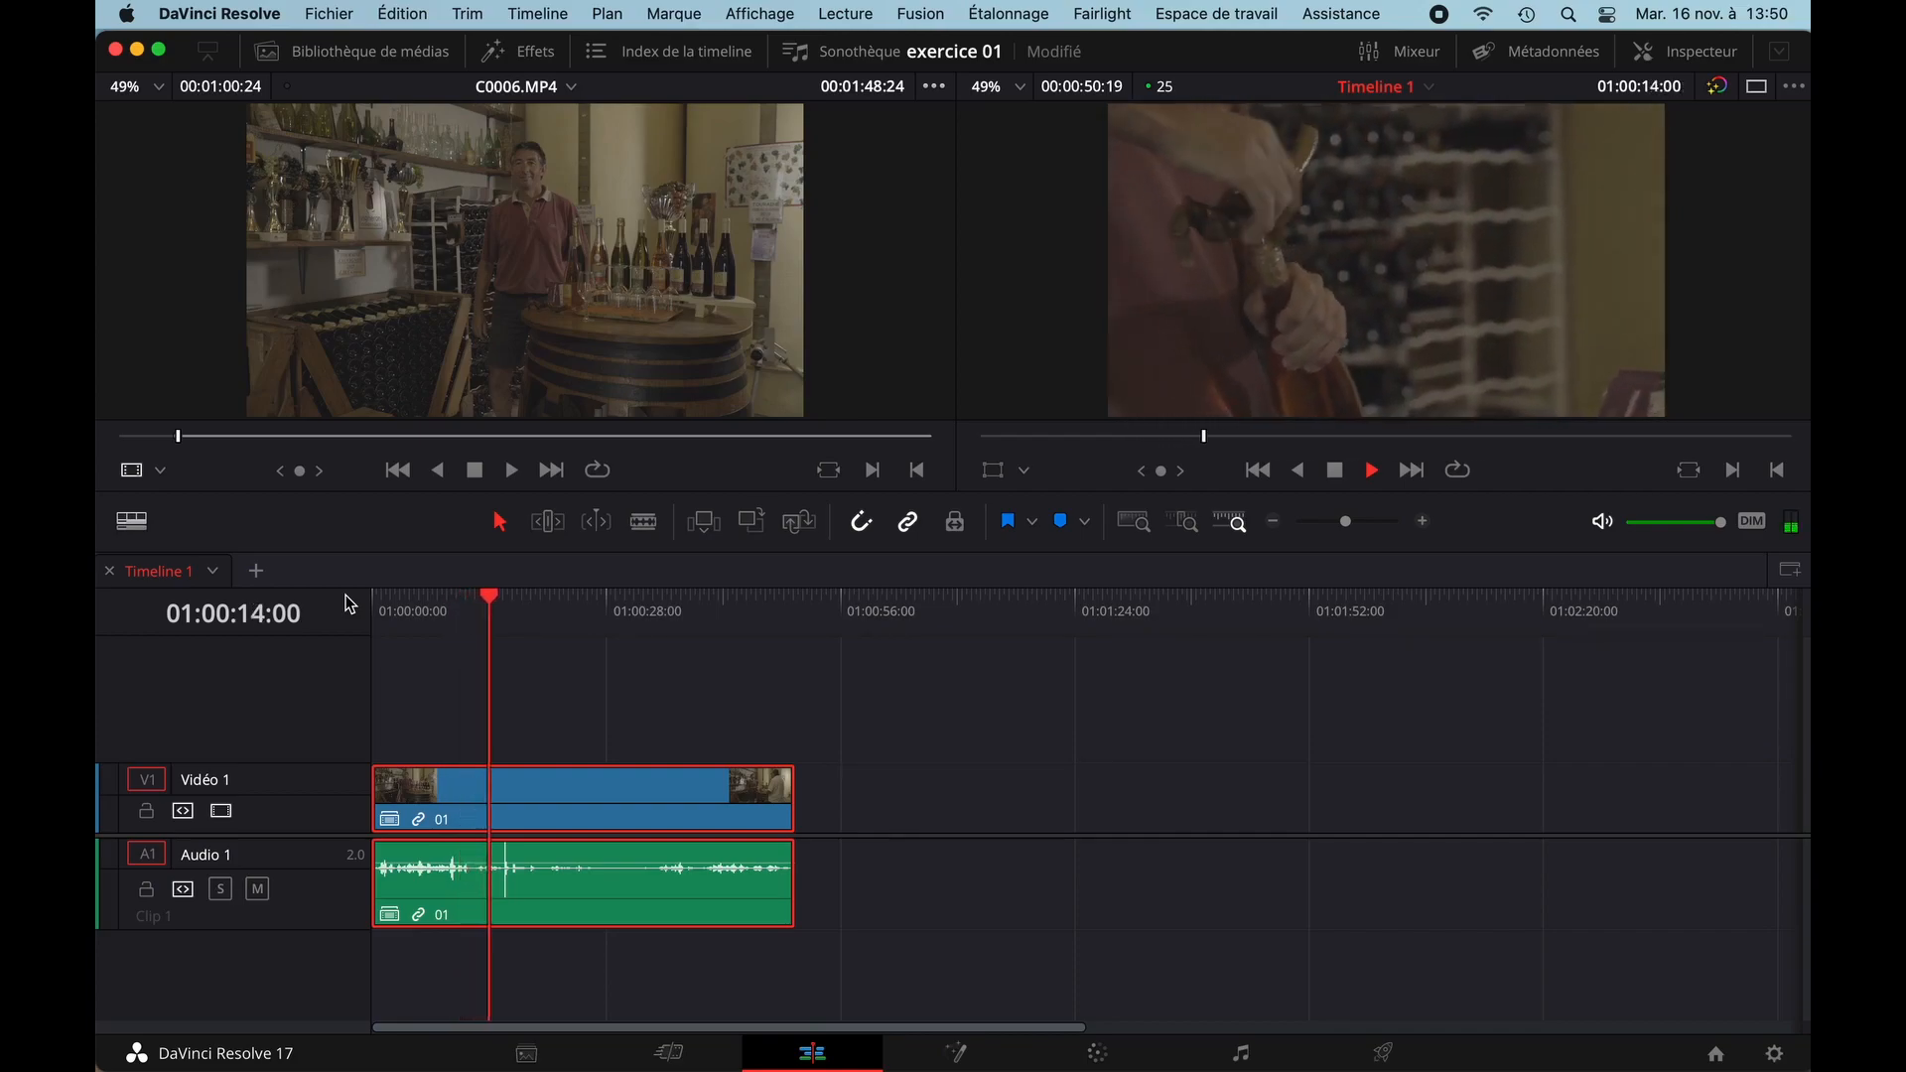
pyautogui.press('space')
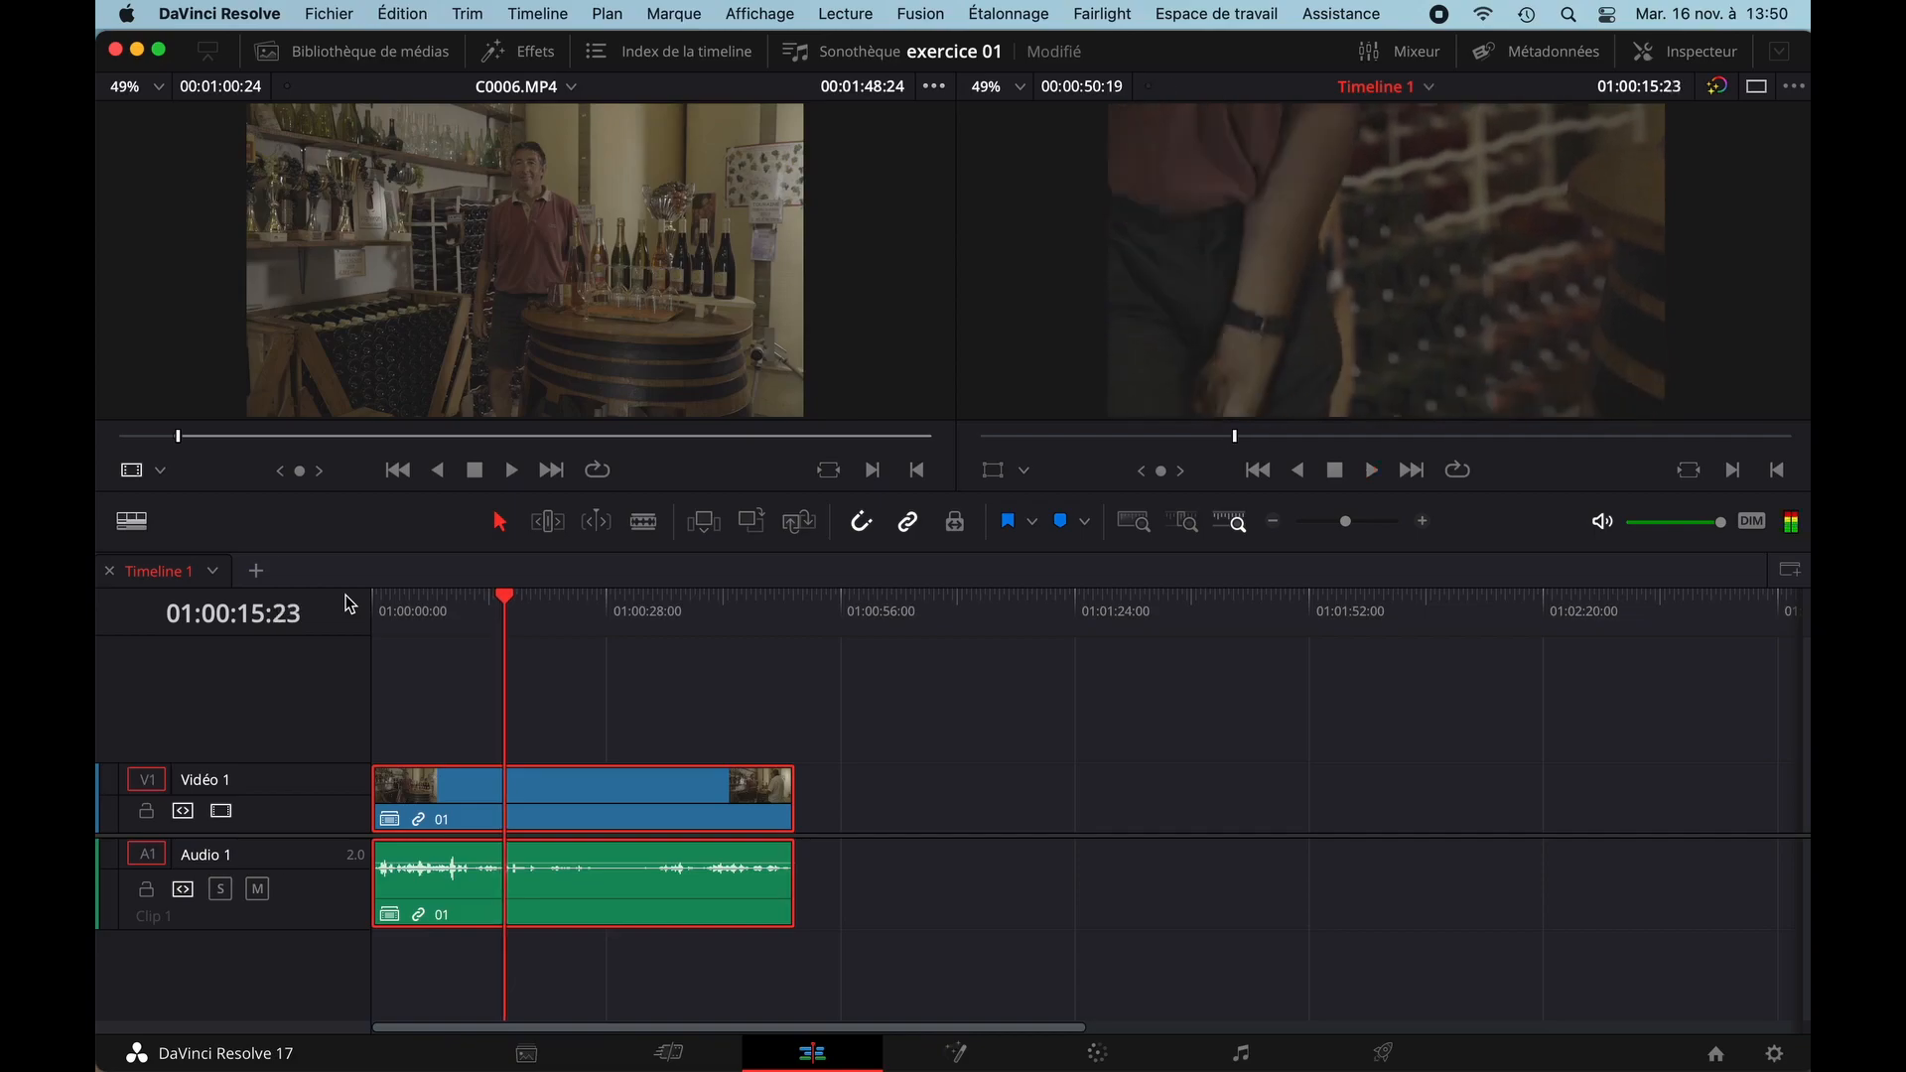
# - Decompose compound clip 01 into its original clips, check the opening, and undo the decomposition
pyautogui.rightClick(480, 795)
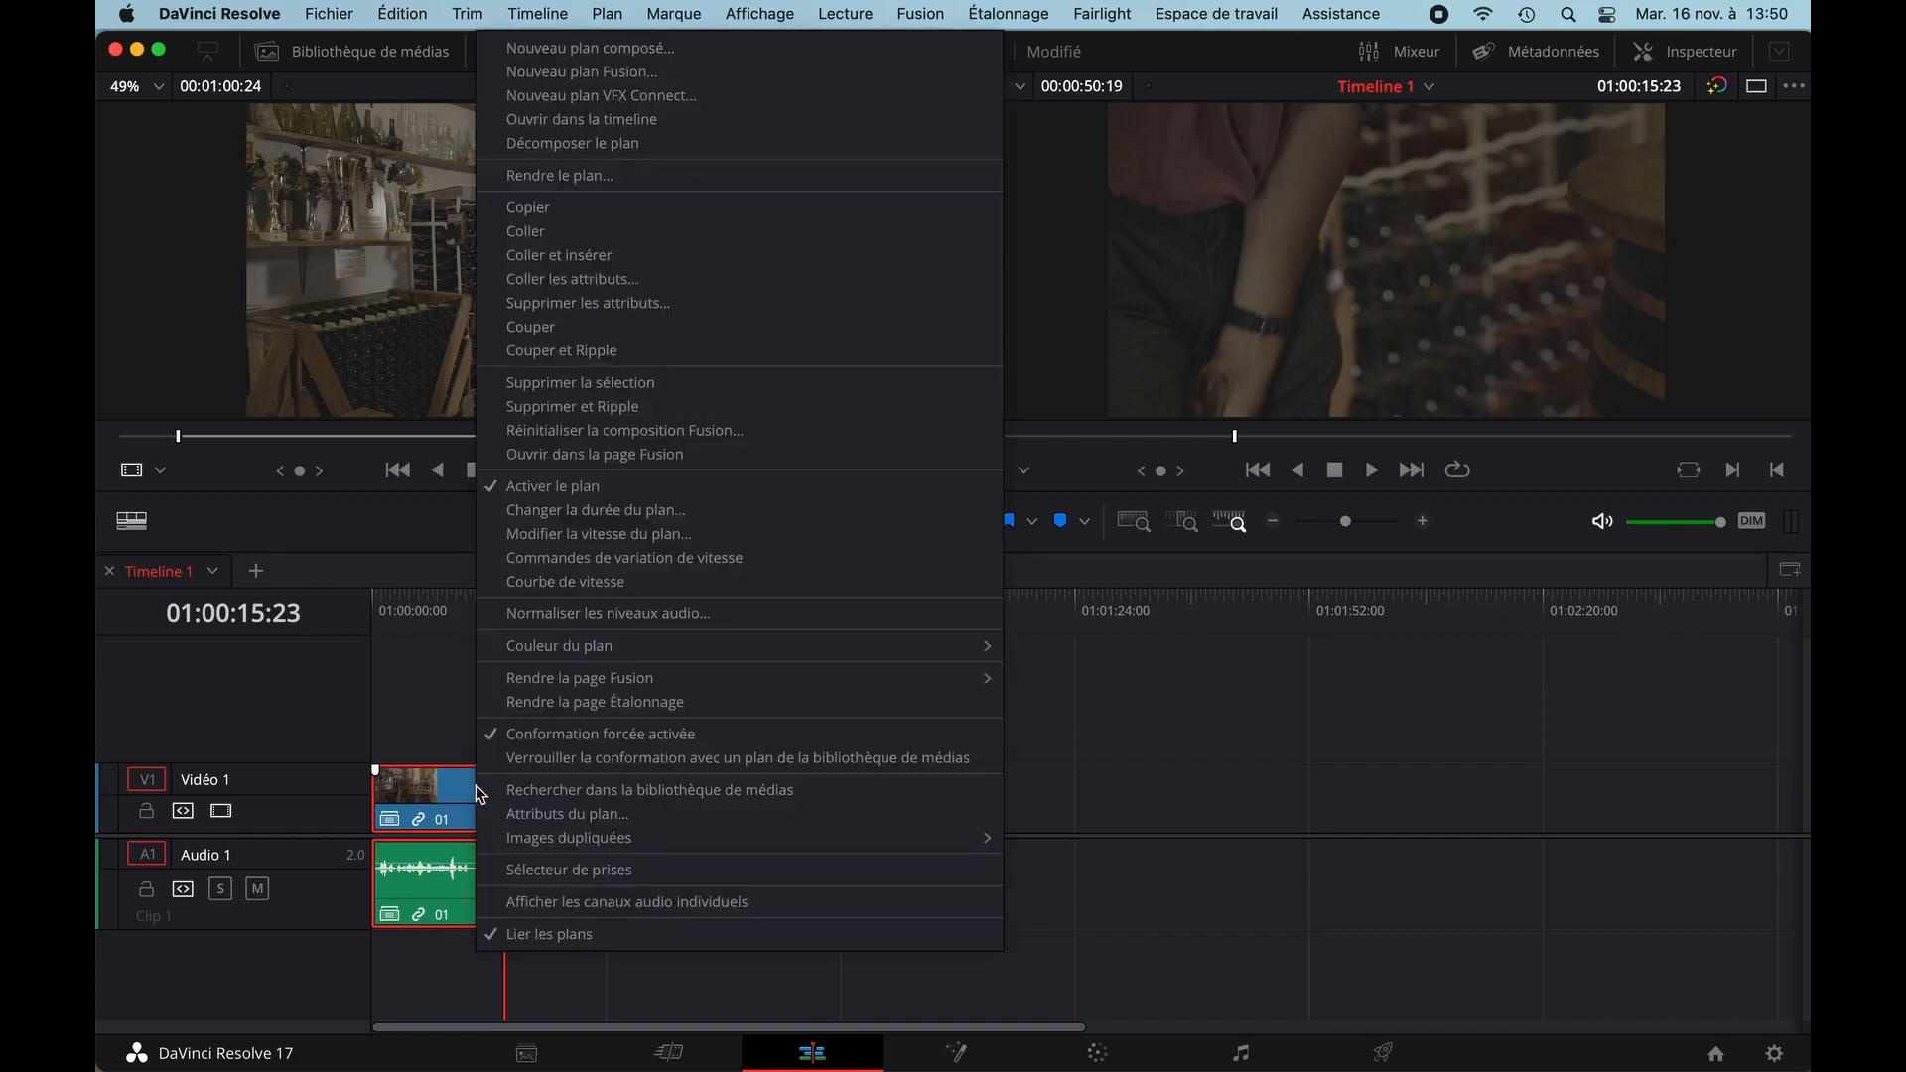
pyautogui.click(586, 144)
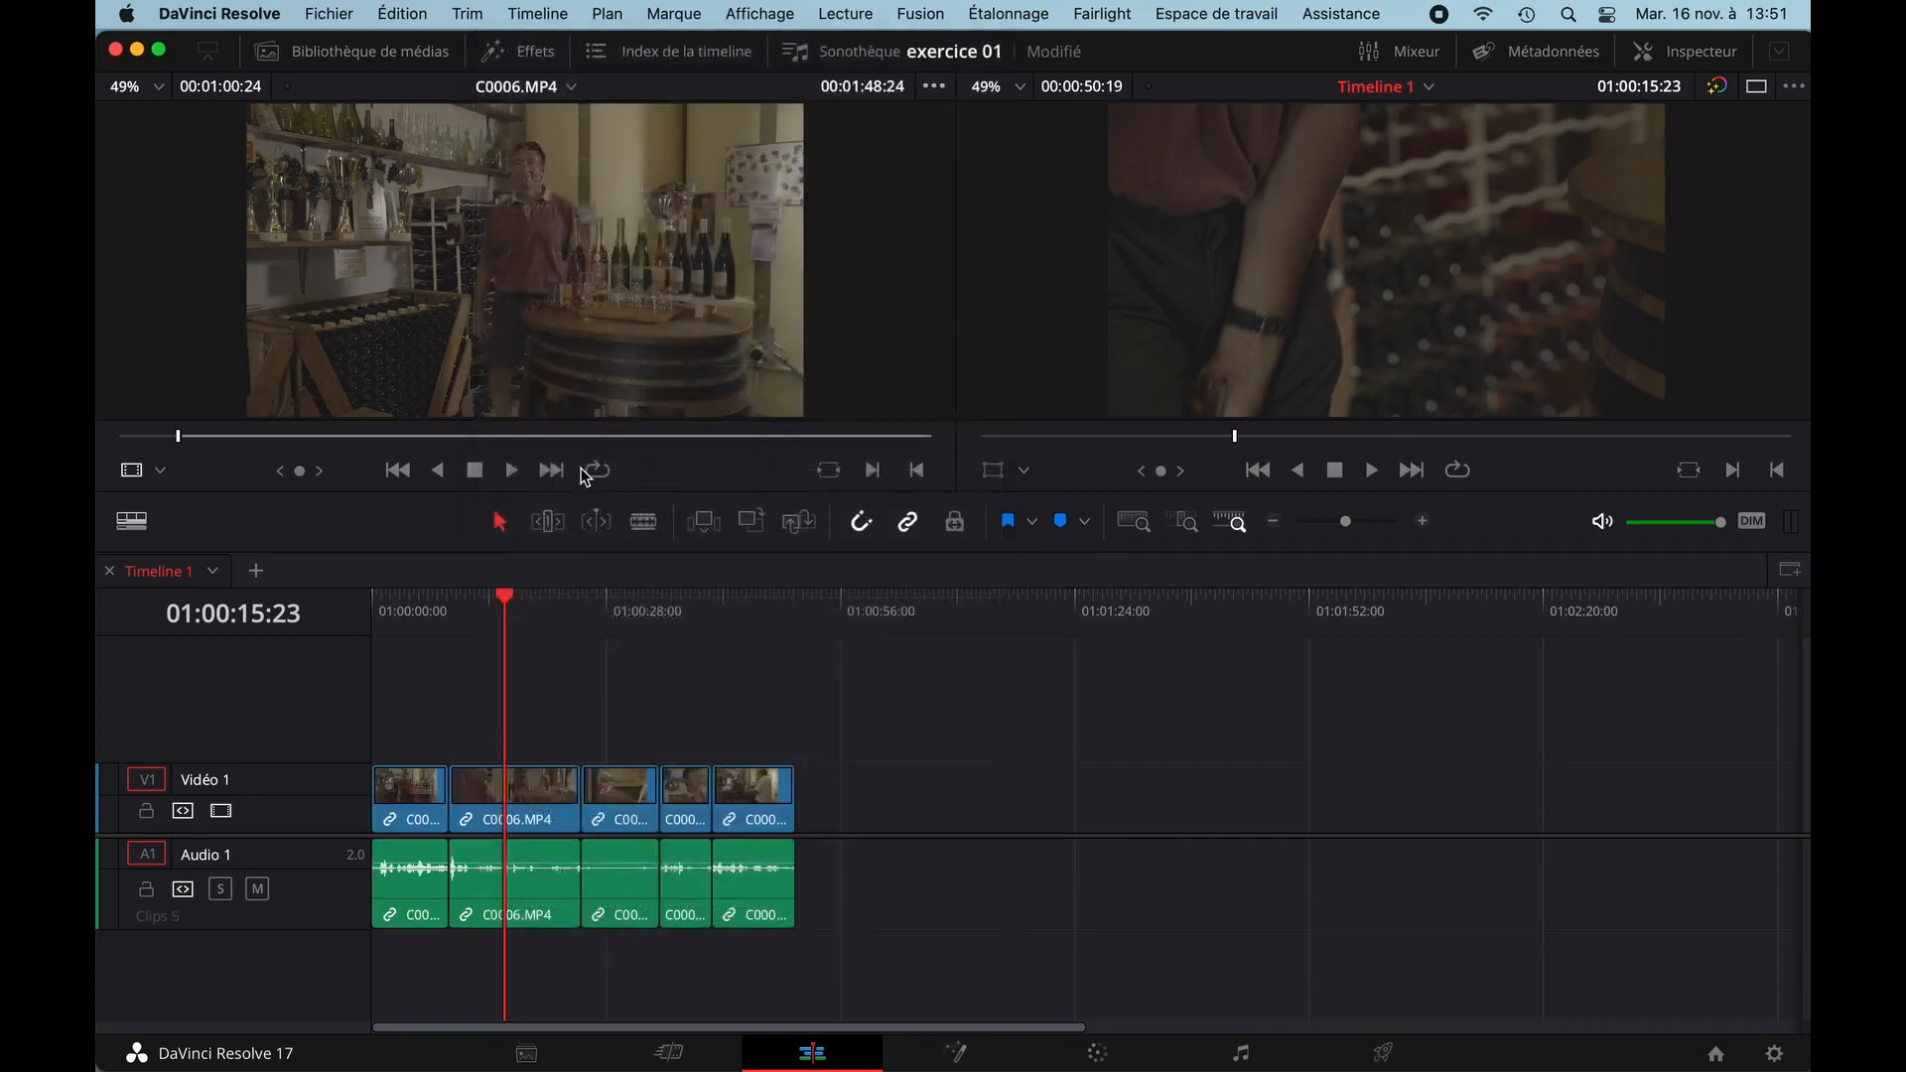
pyautogui.moveTo(415, 601)
pyautogui.mouseDown()
pyautogui.moveTo(648, 632)
pyautogui.moveTo(407, 633)
pyautogui.mouseUp()
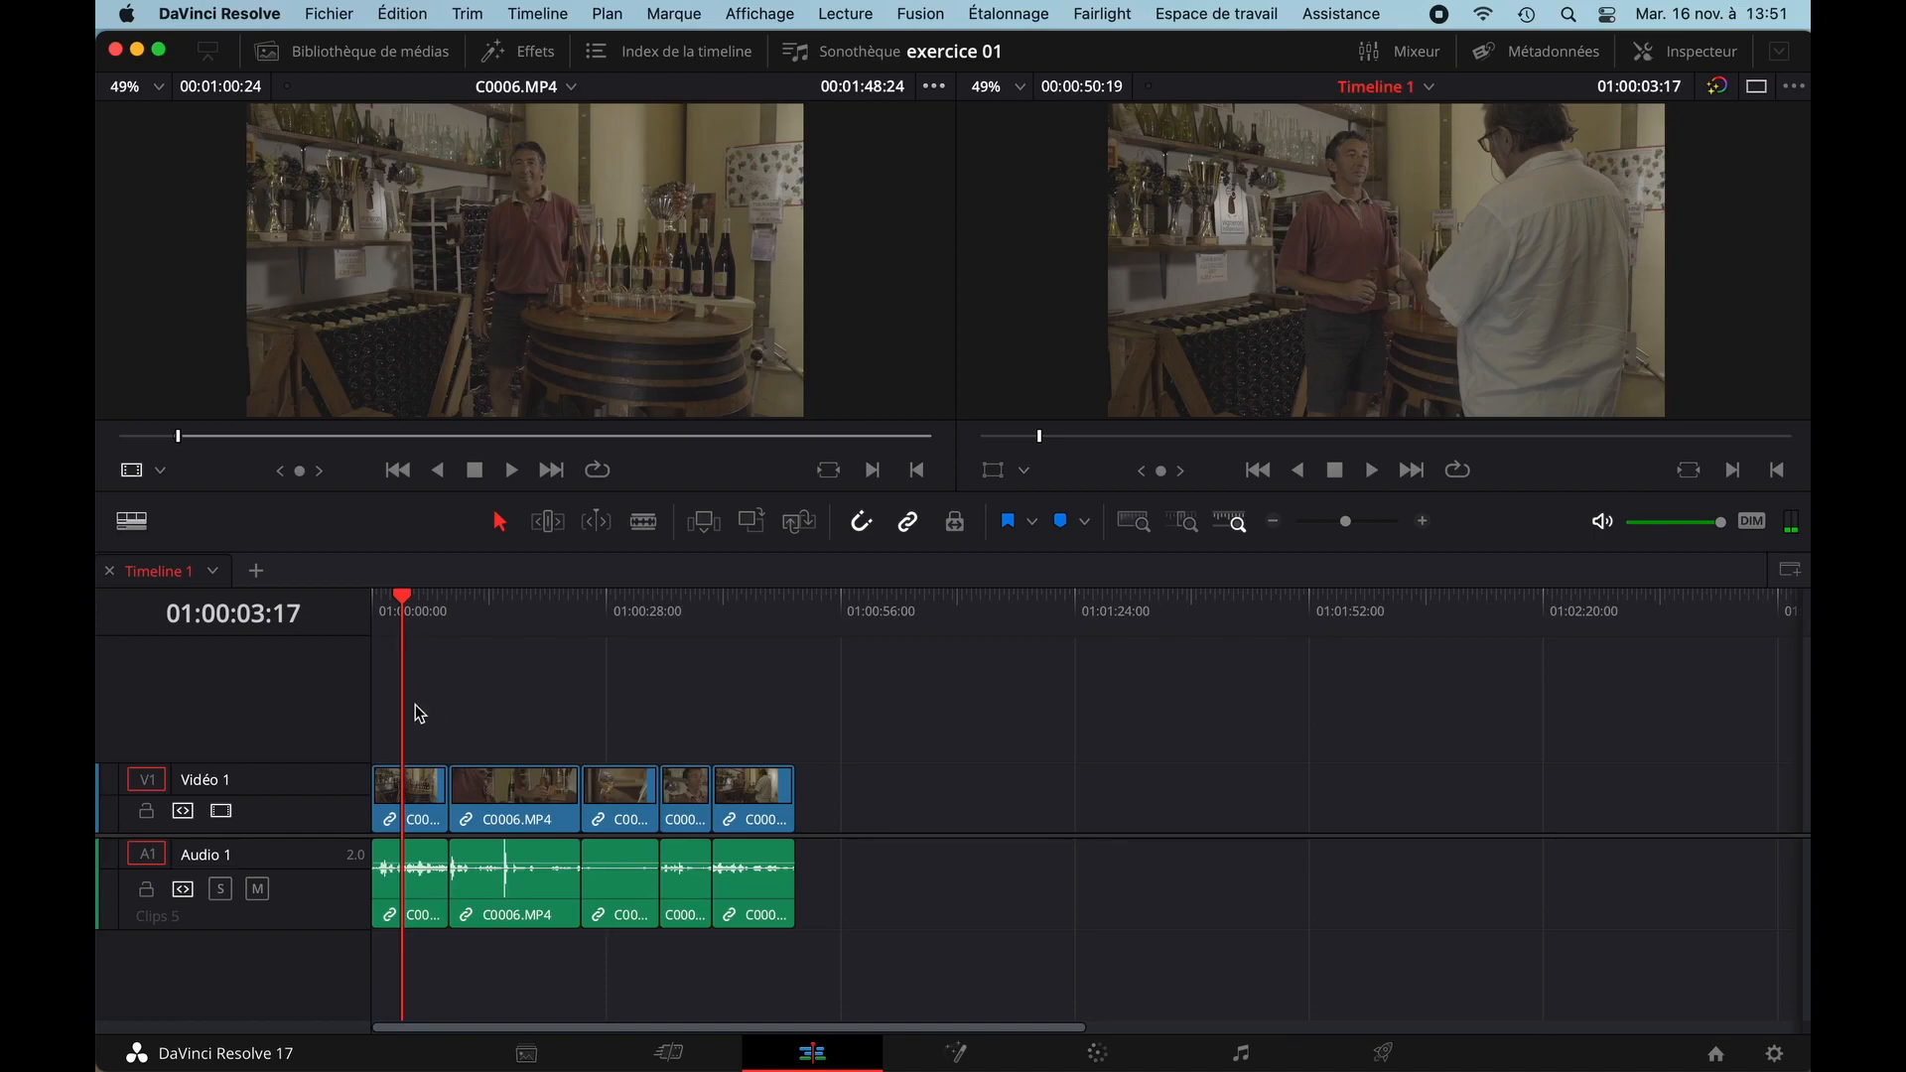
pyautogui.press('super+z')
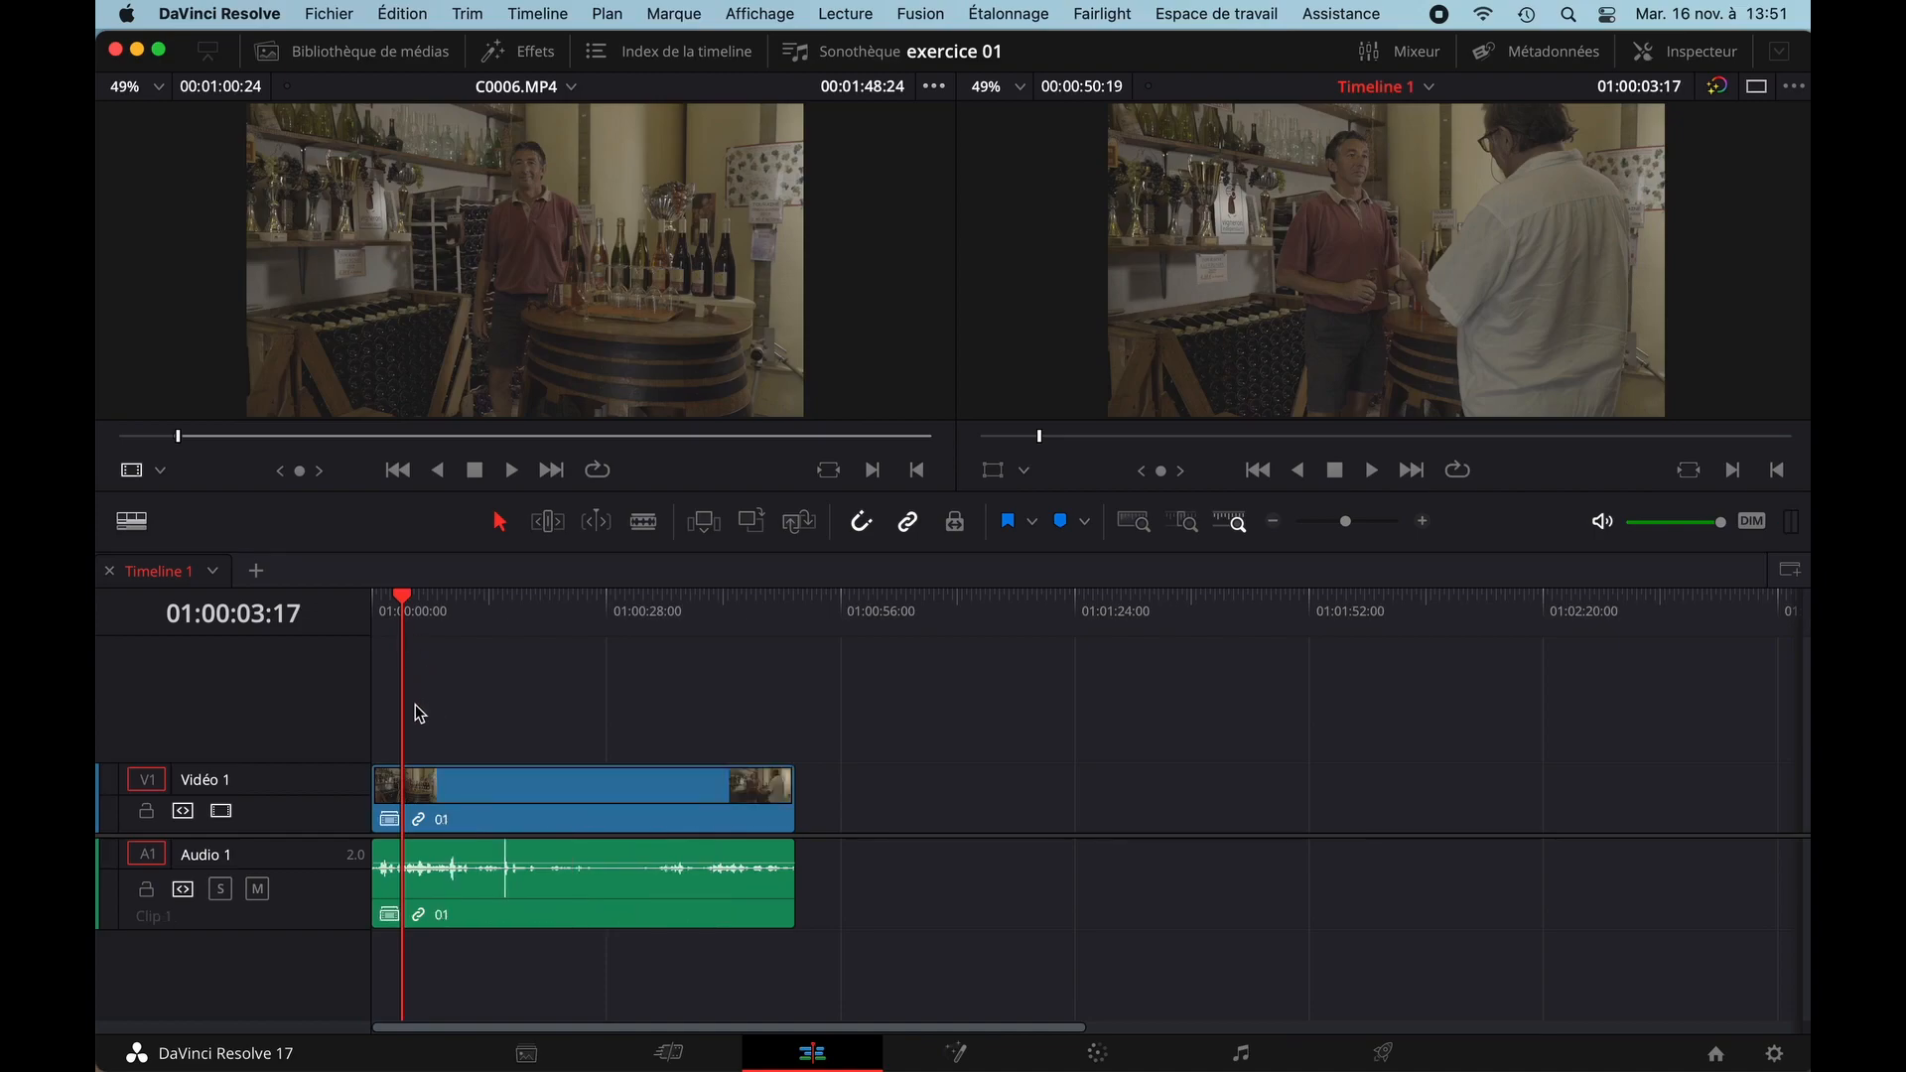
# - Open compound clip 01 in its own timeline and compare its contents with Timeline 1
pyautogui.rightClick(455, 788)
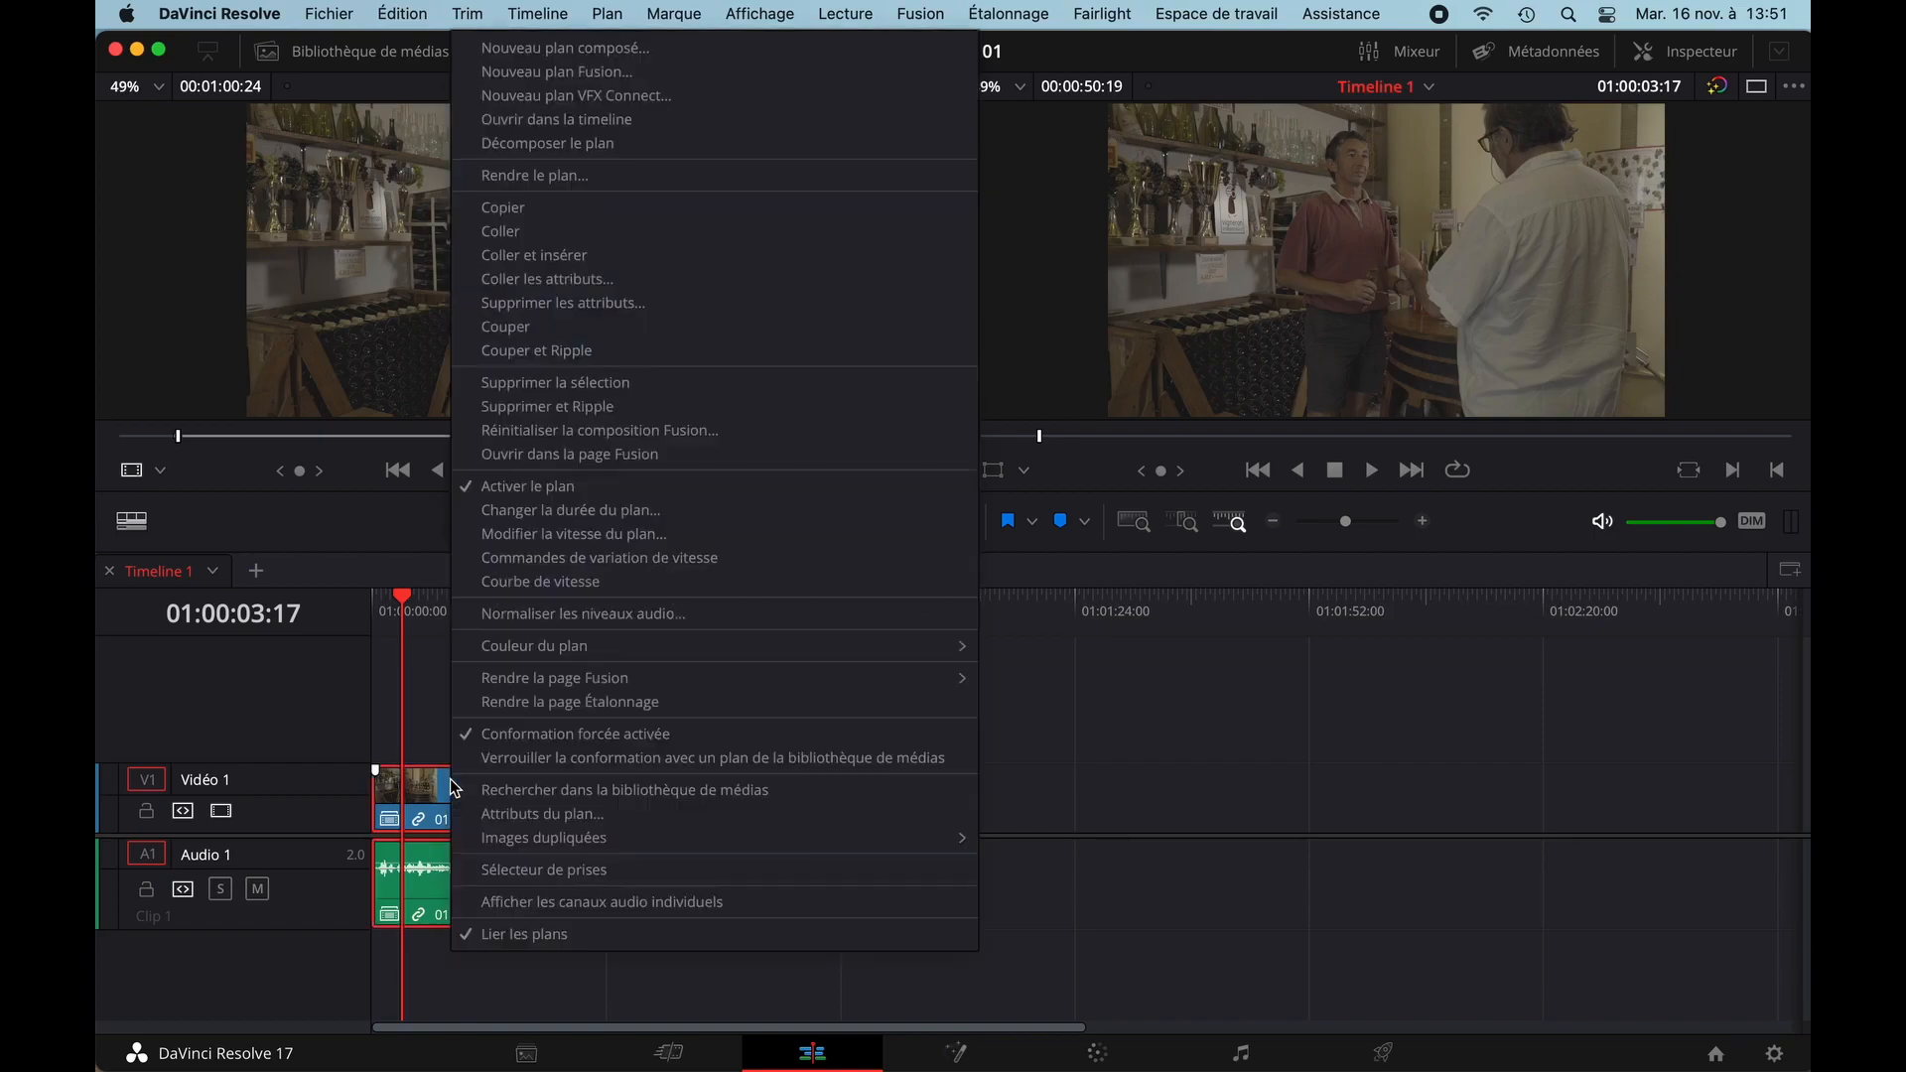
pyautogui.click(559, 121)
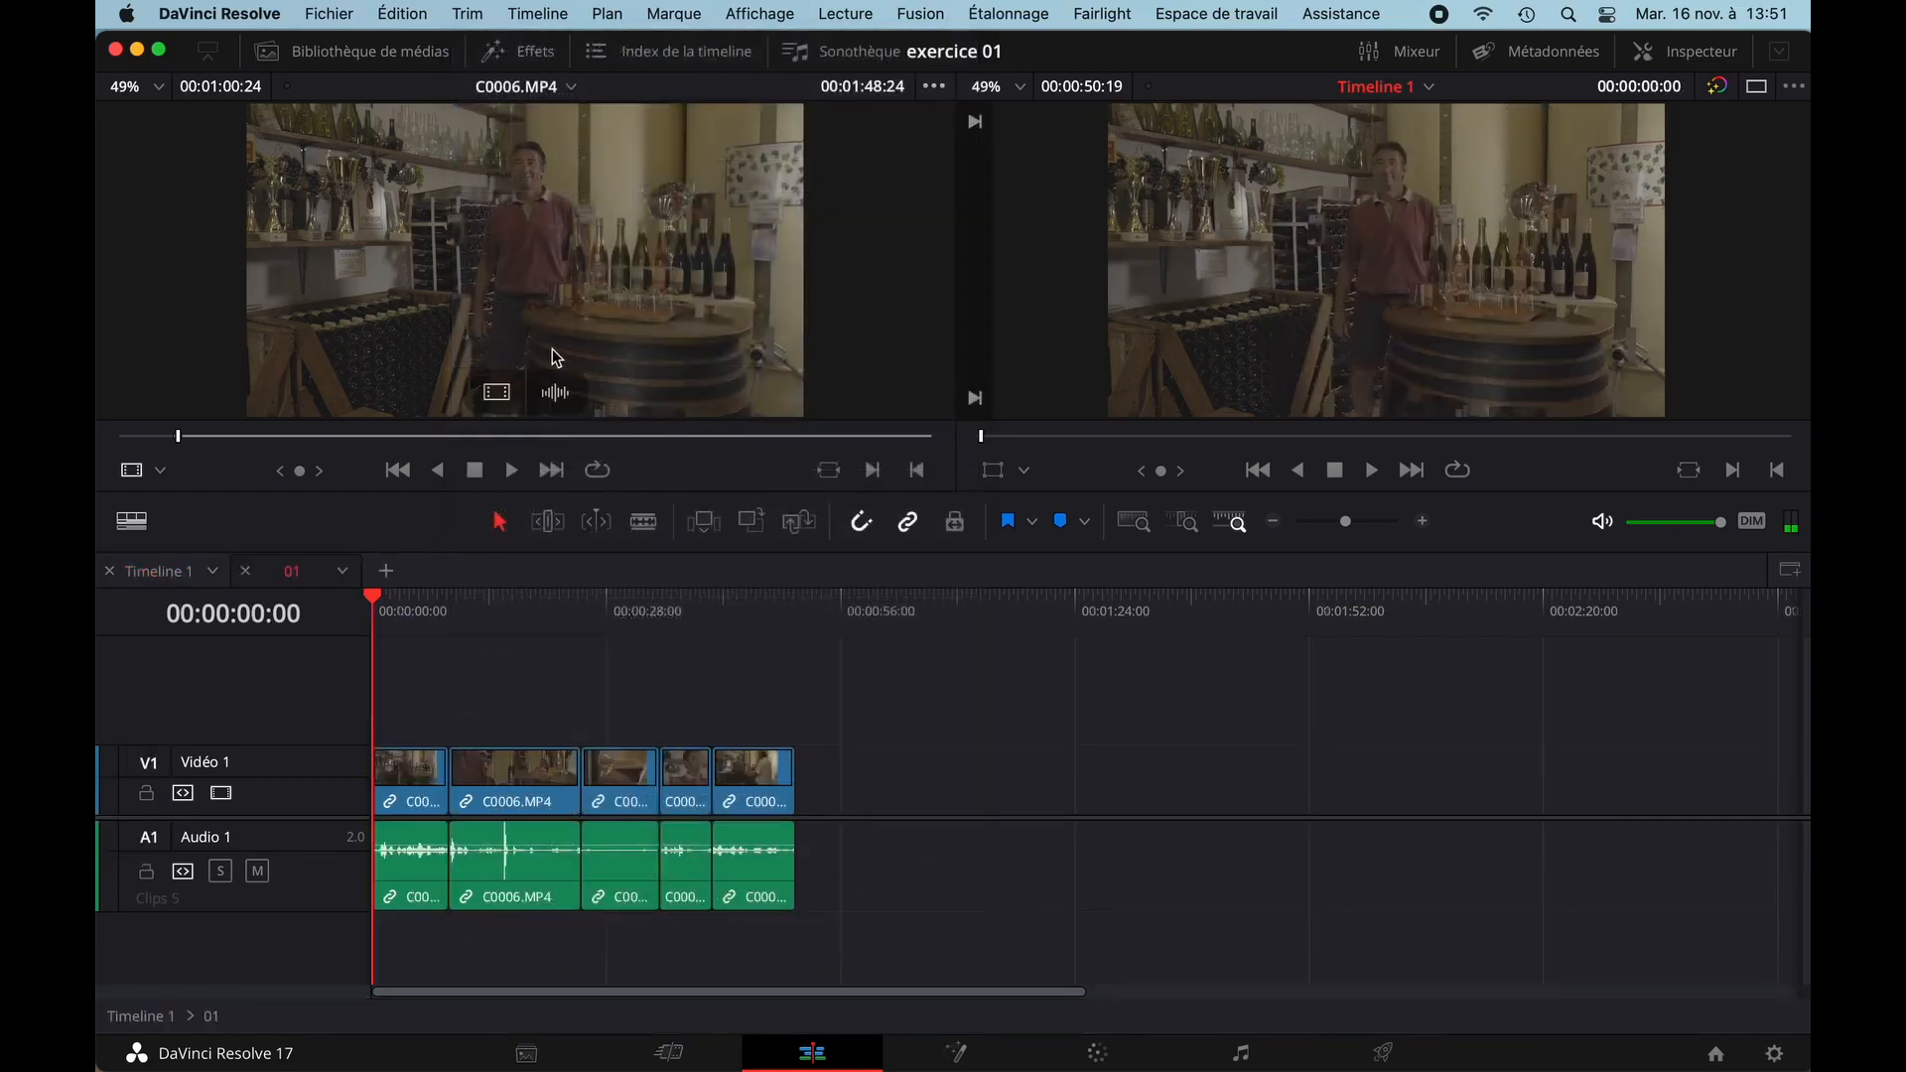
pyautogui.click(177, 582)
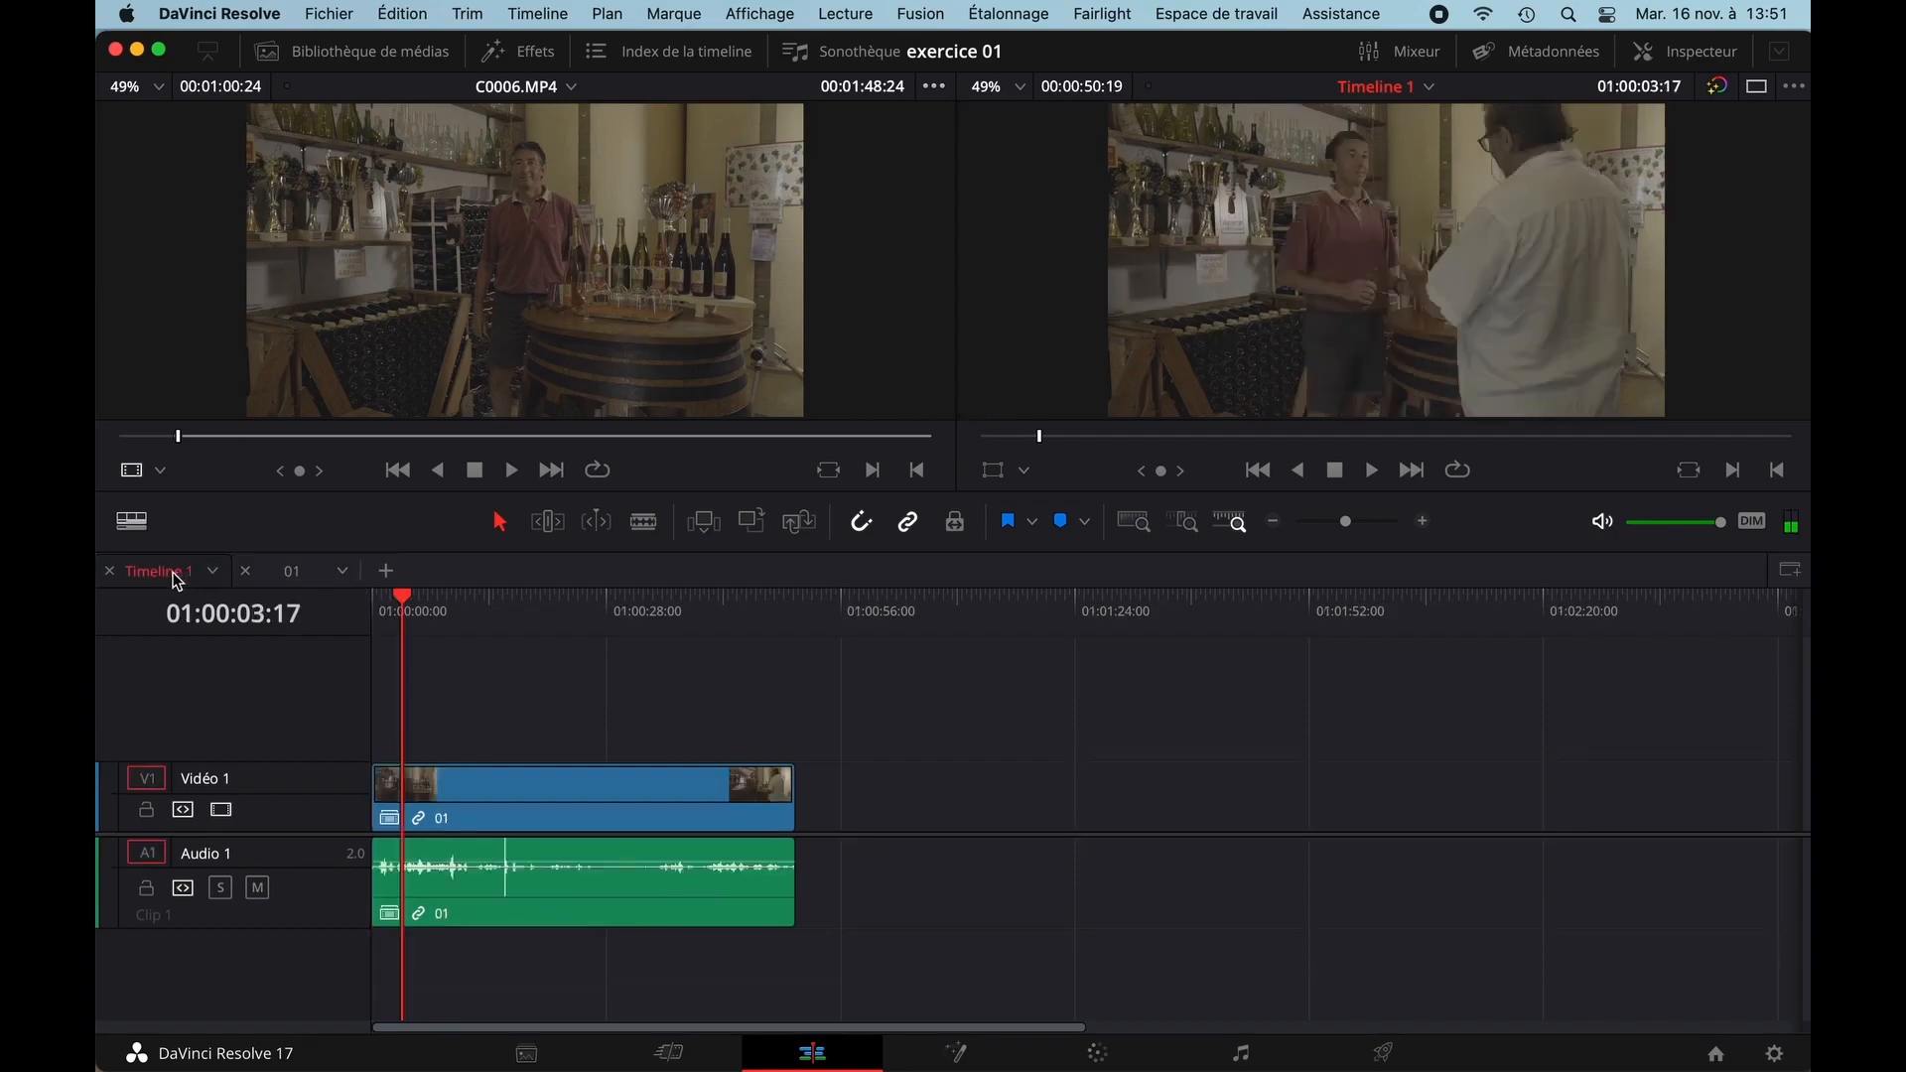
pyautogui.click(304, 574)
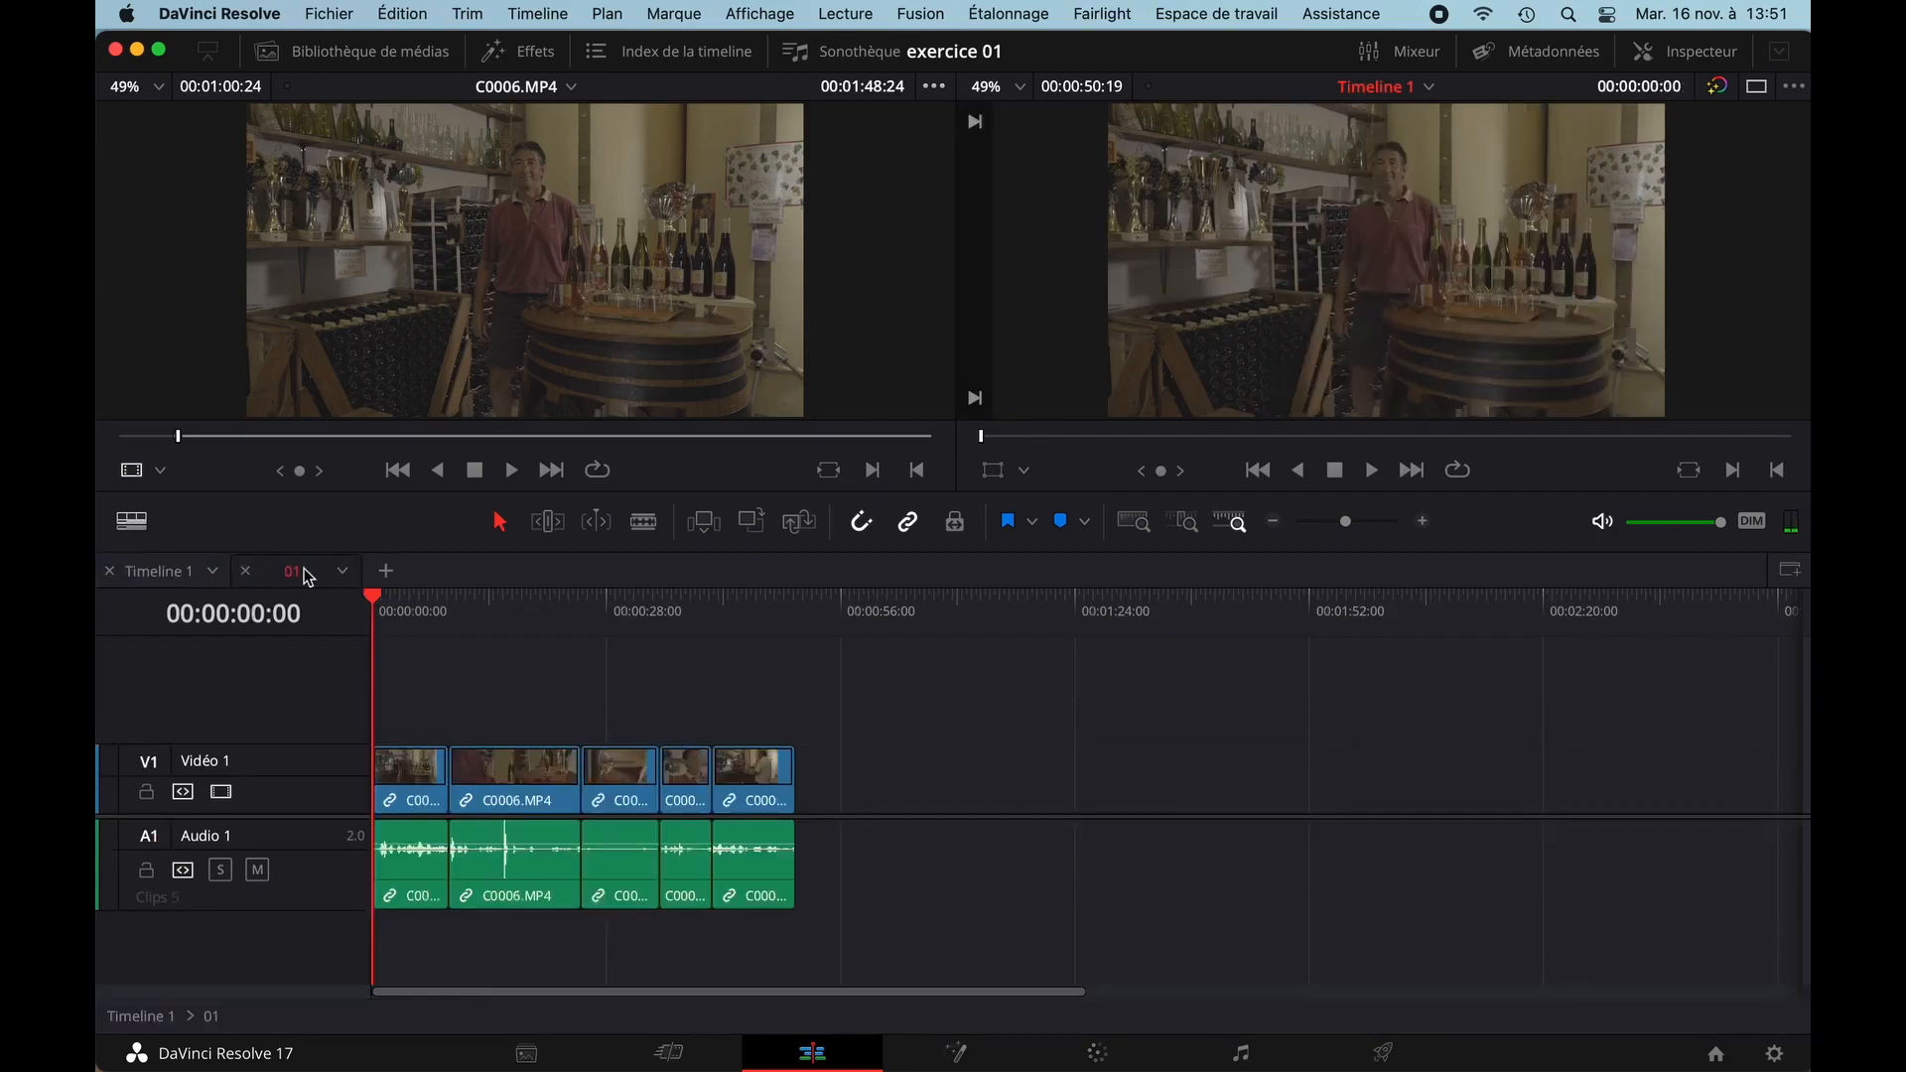
pyautogui.click(173, 582)
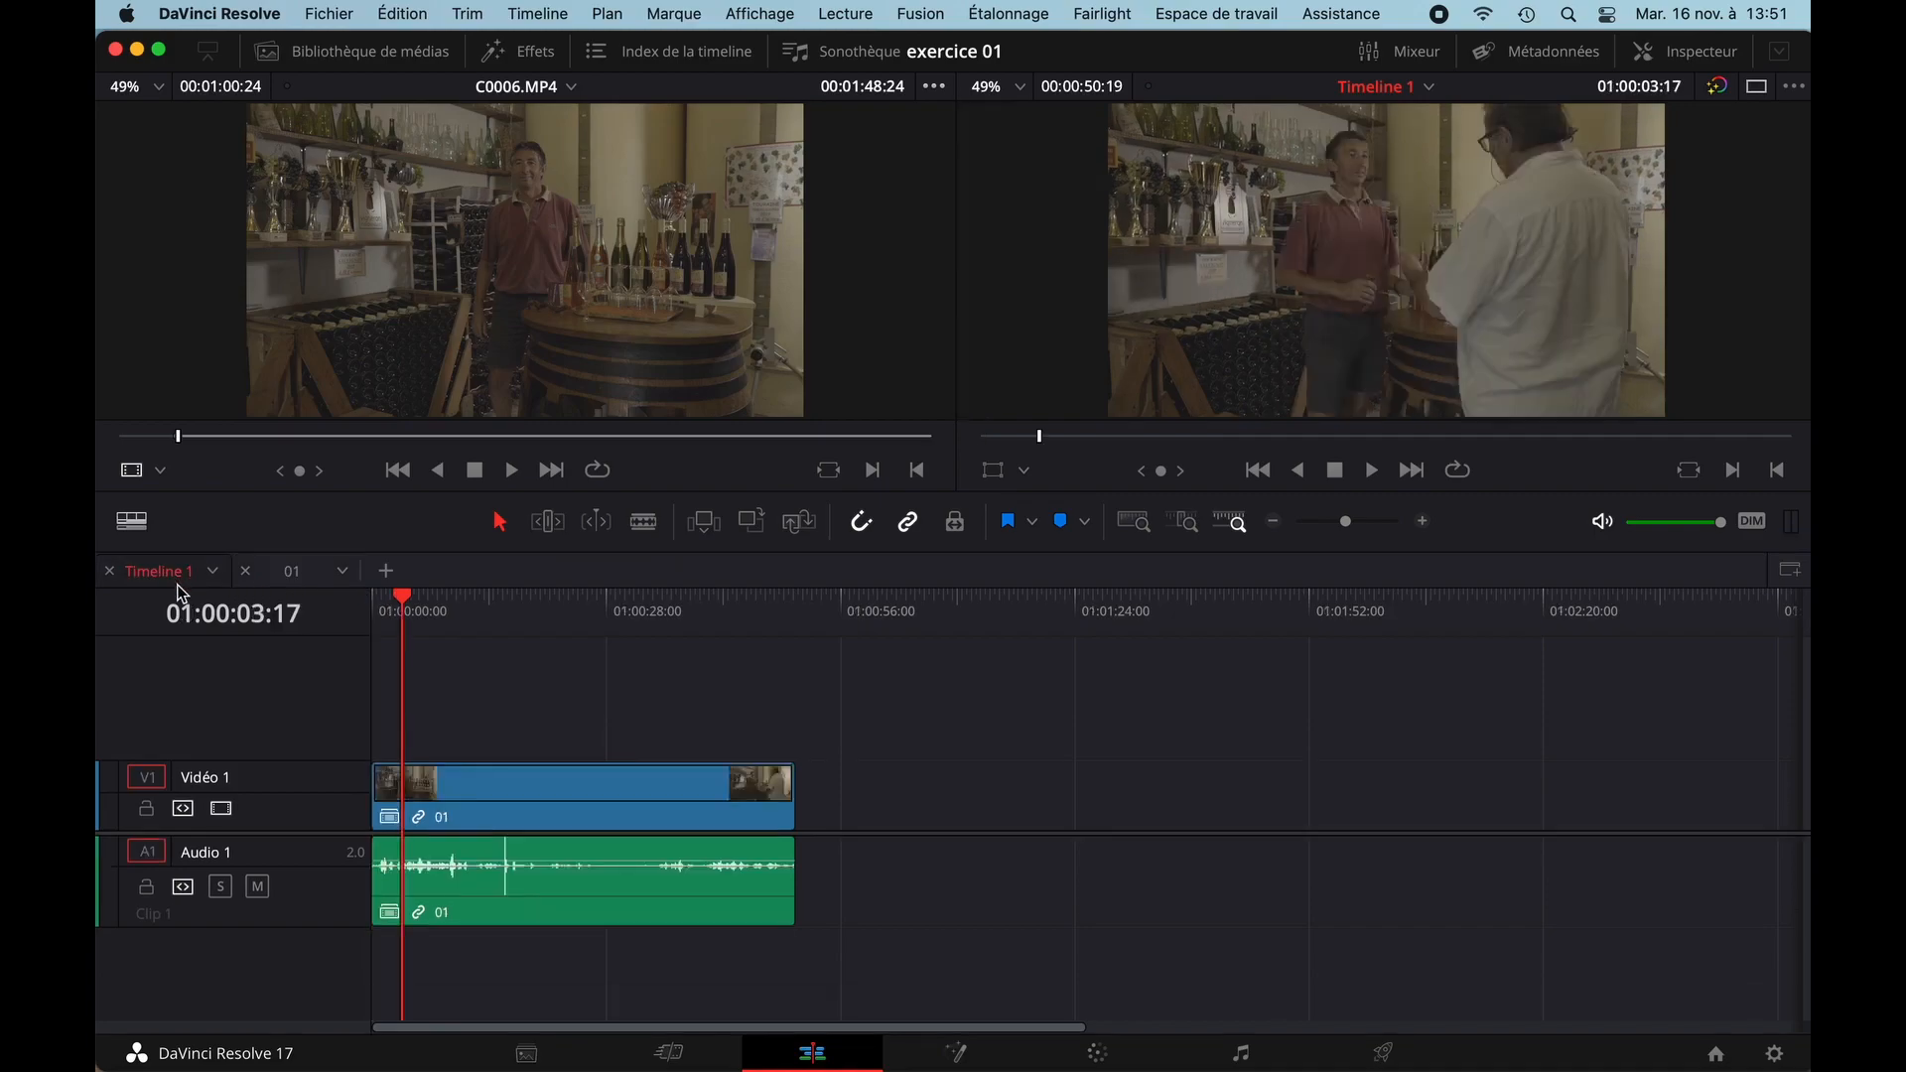
pyautogui.click(291, 584)
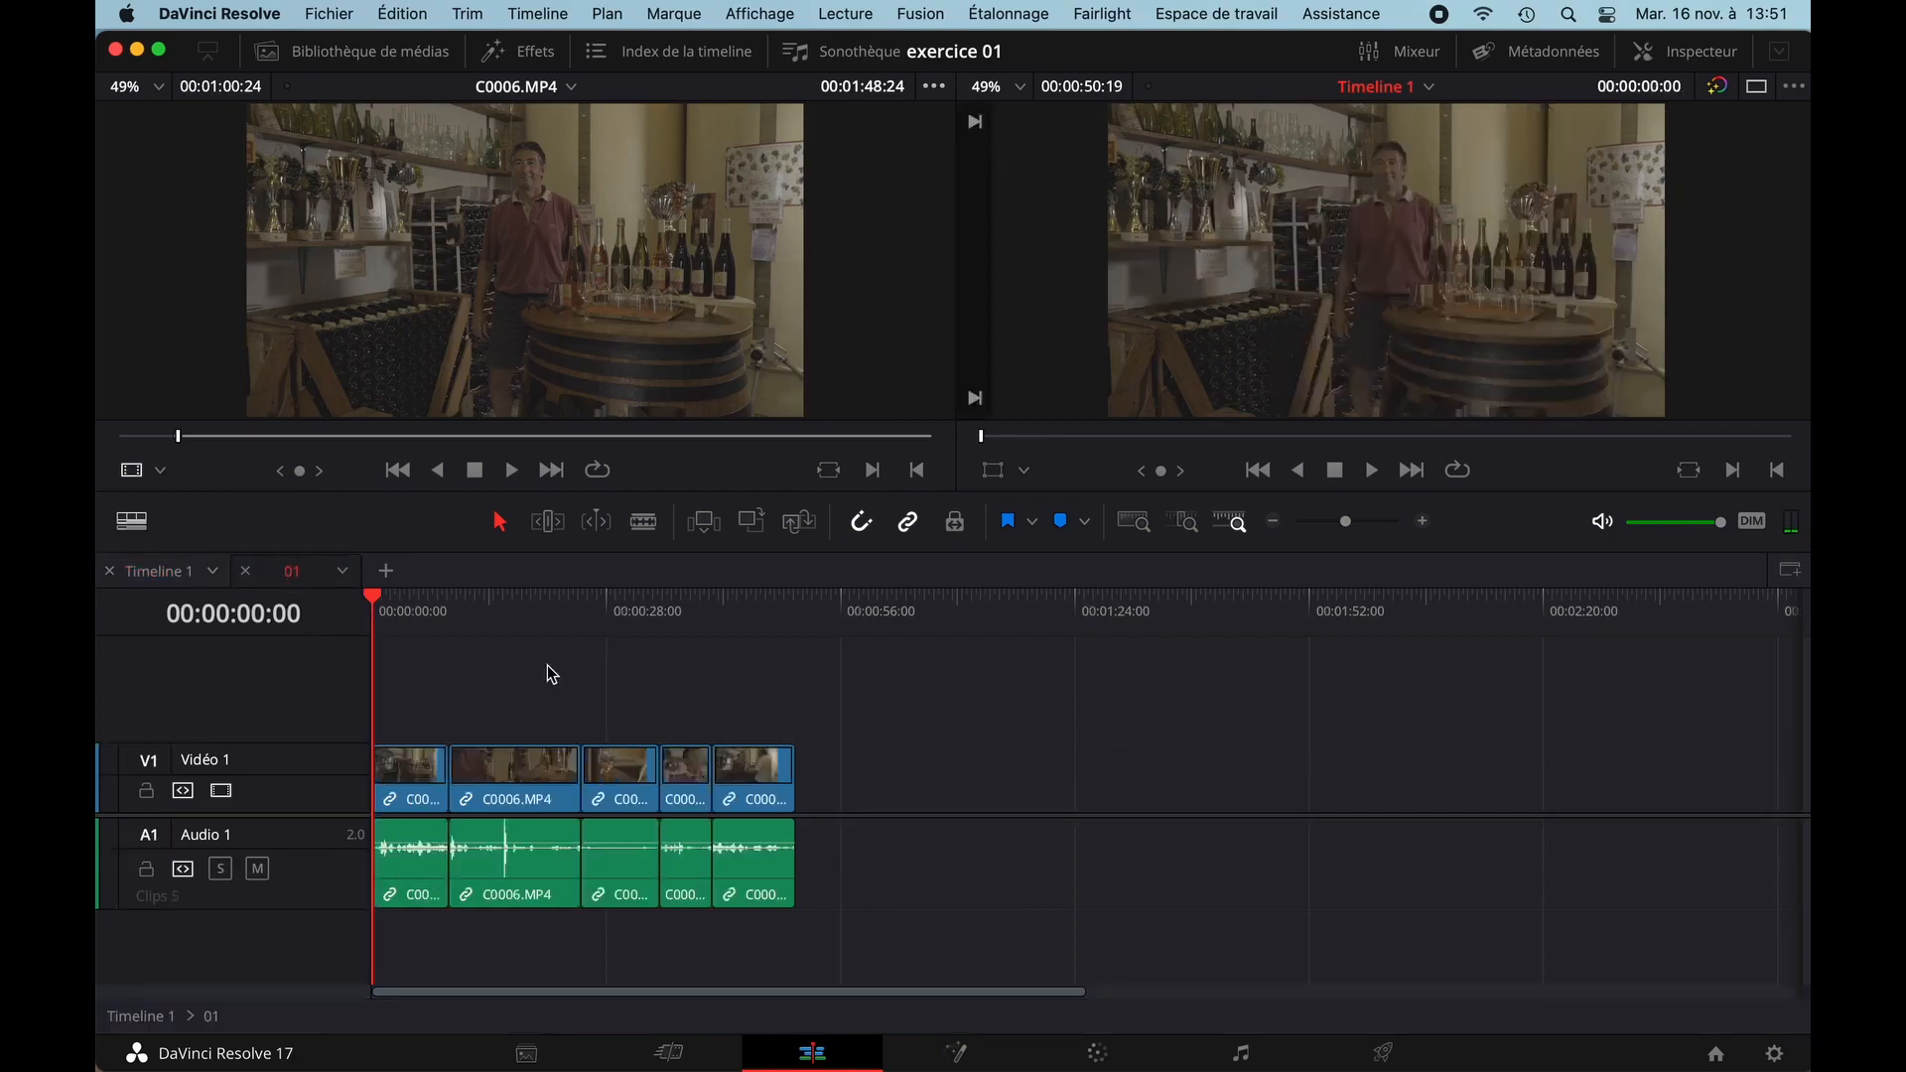
# - Trim the start of the second clip inside timeline 01 and play the compound clip in Timeline 1 to check it
pyautogui.moveTo(427, 610); pyautogui.dragTo(446, 610)
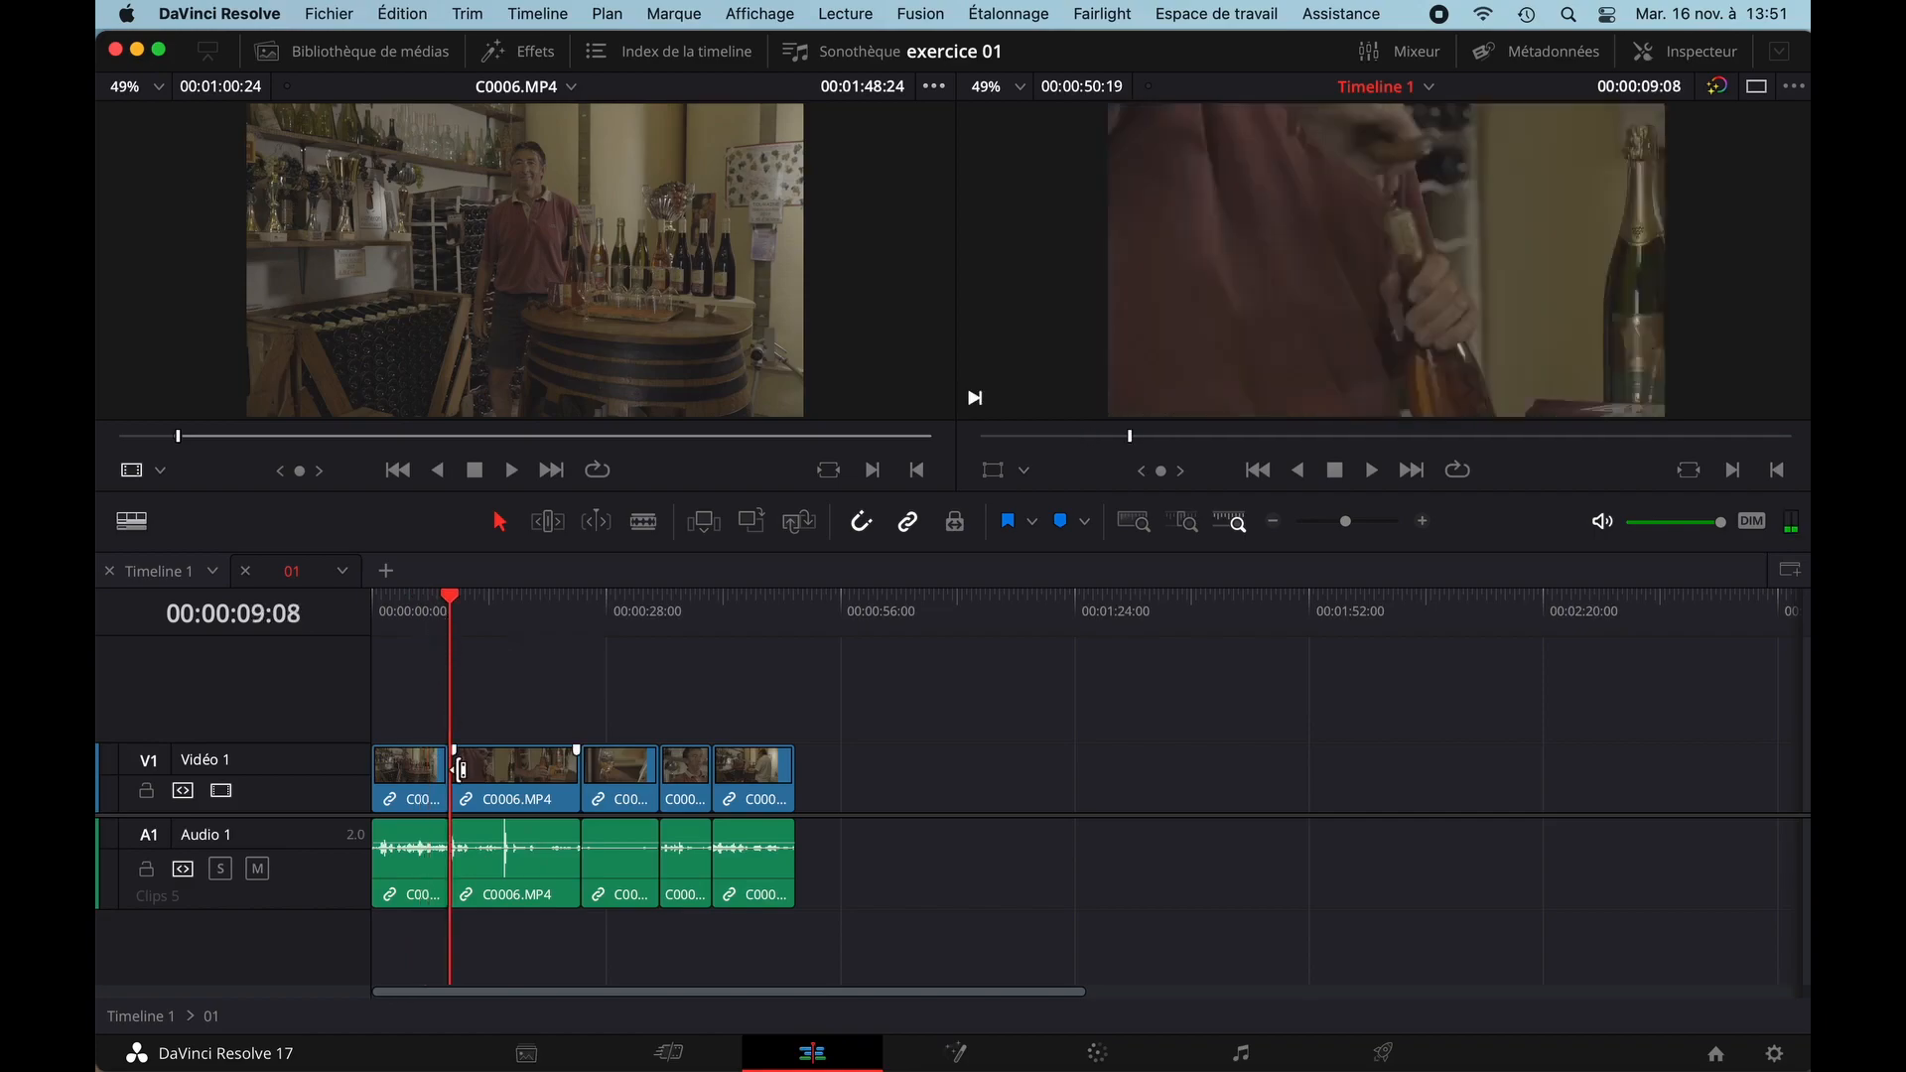
pyautogui.moveTo(459, 770); pyautogui.dragTo(477, 769)
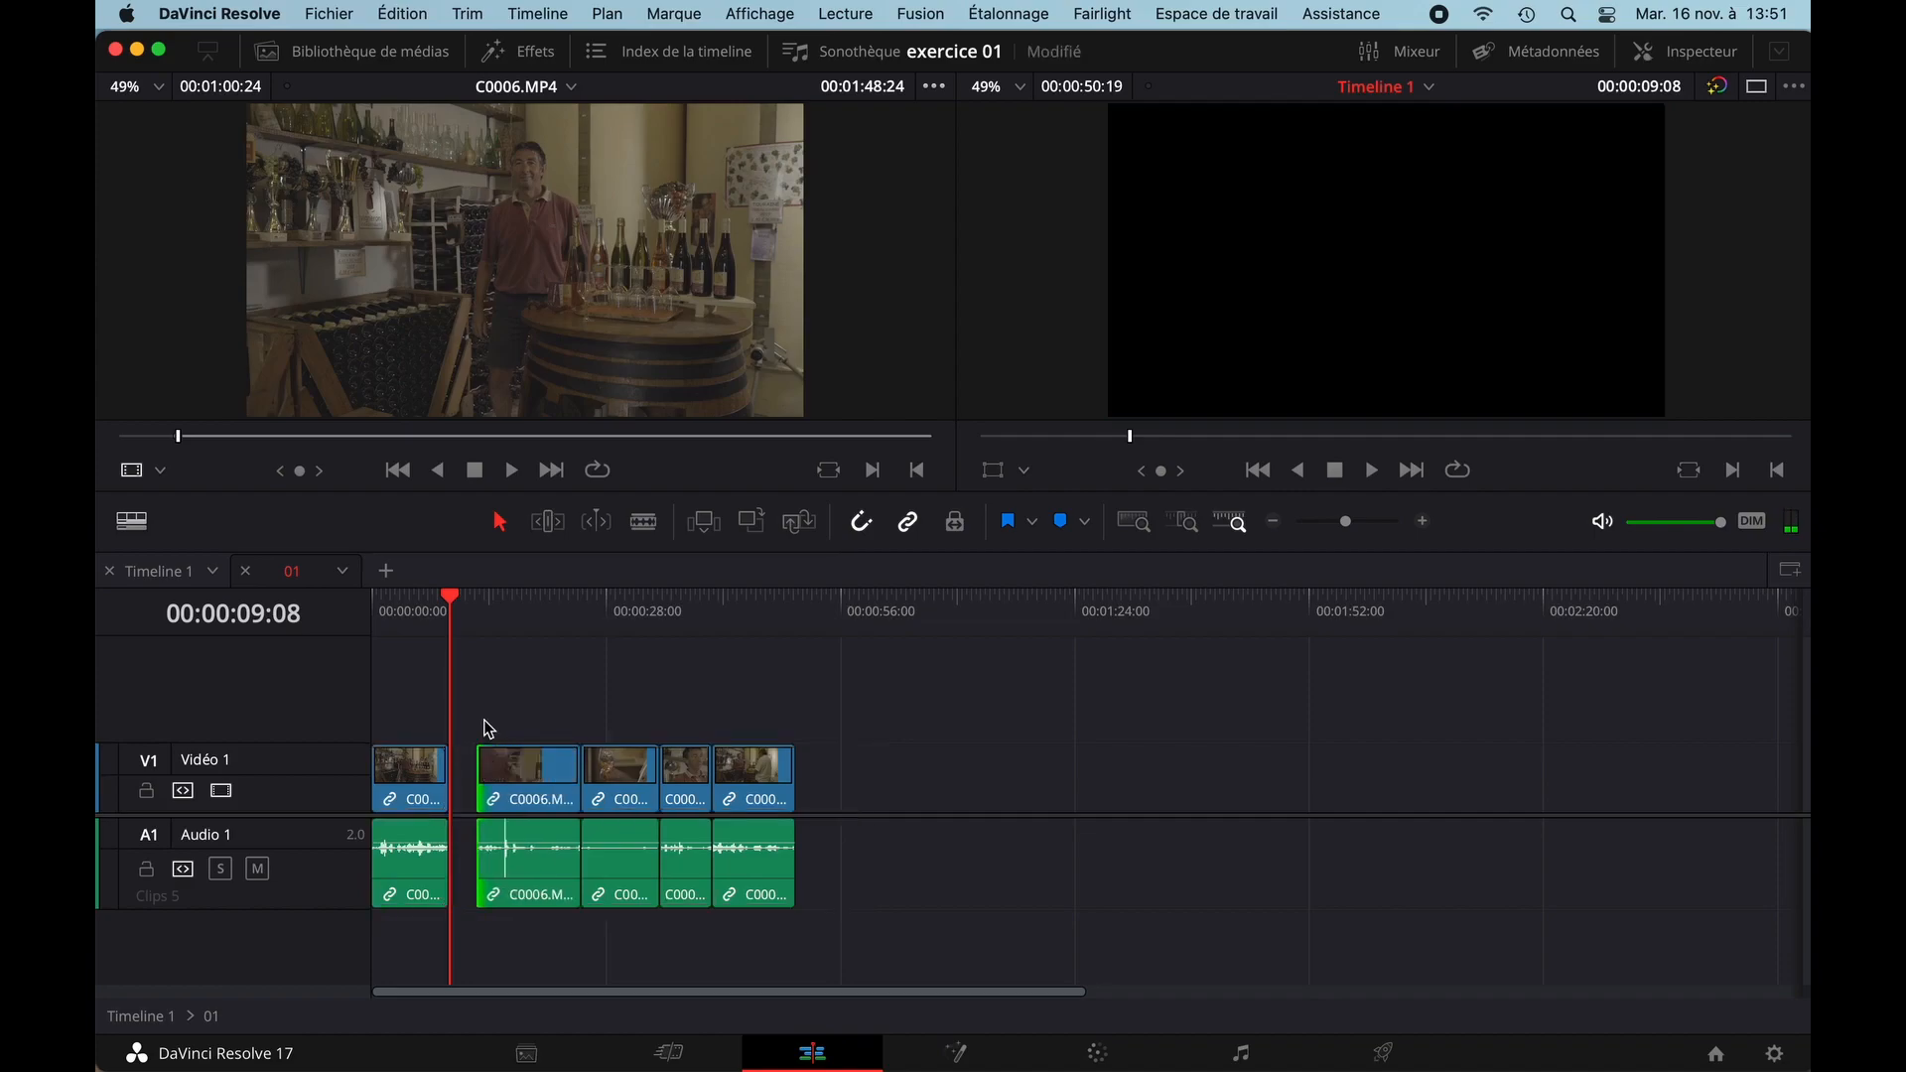
pyautogui.click(201, 581)
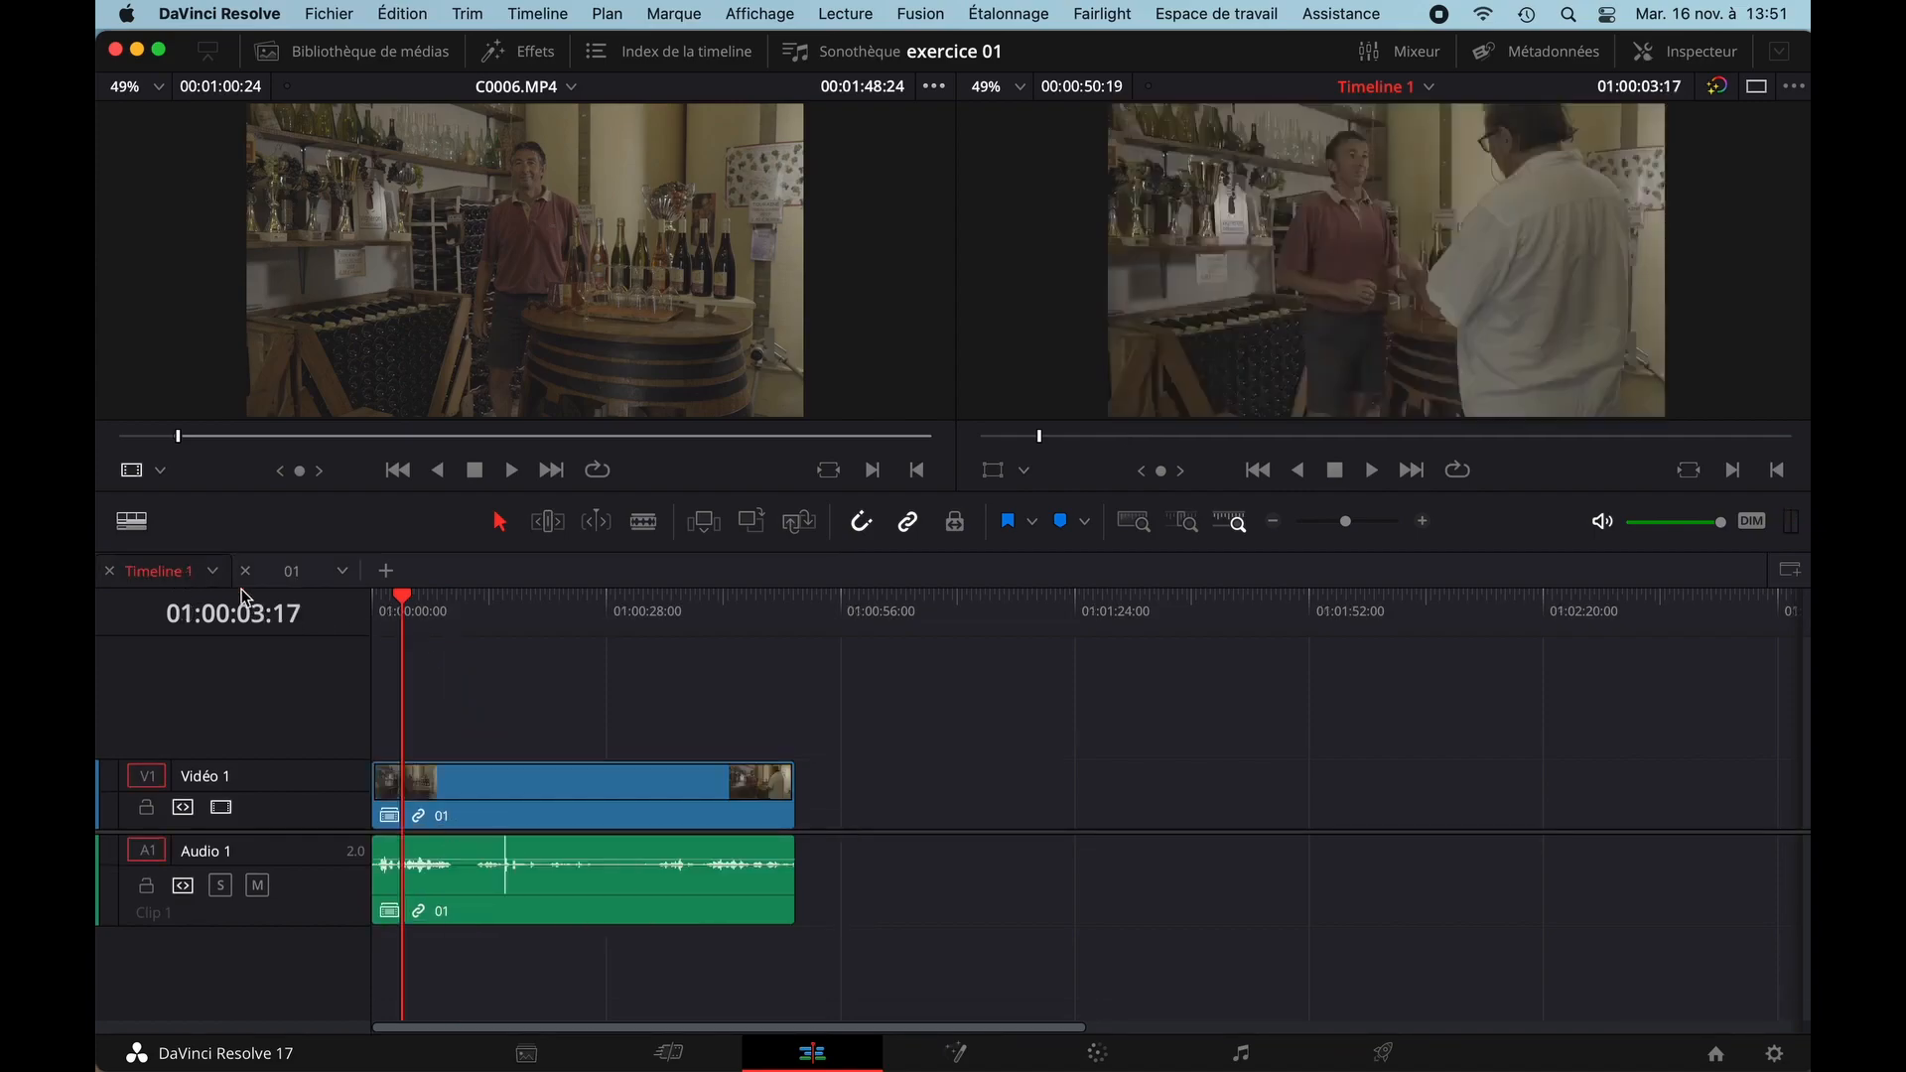
pyautogui.press('space')
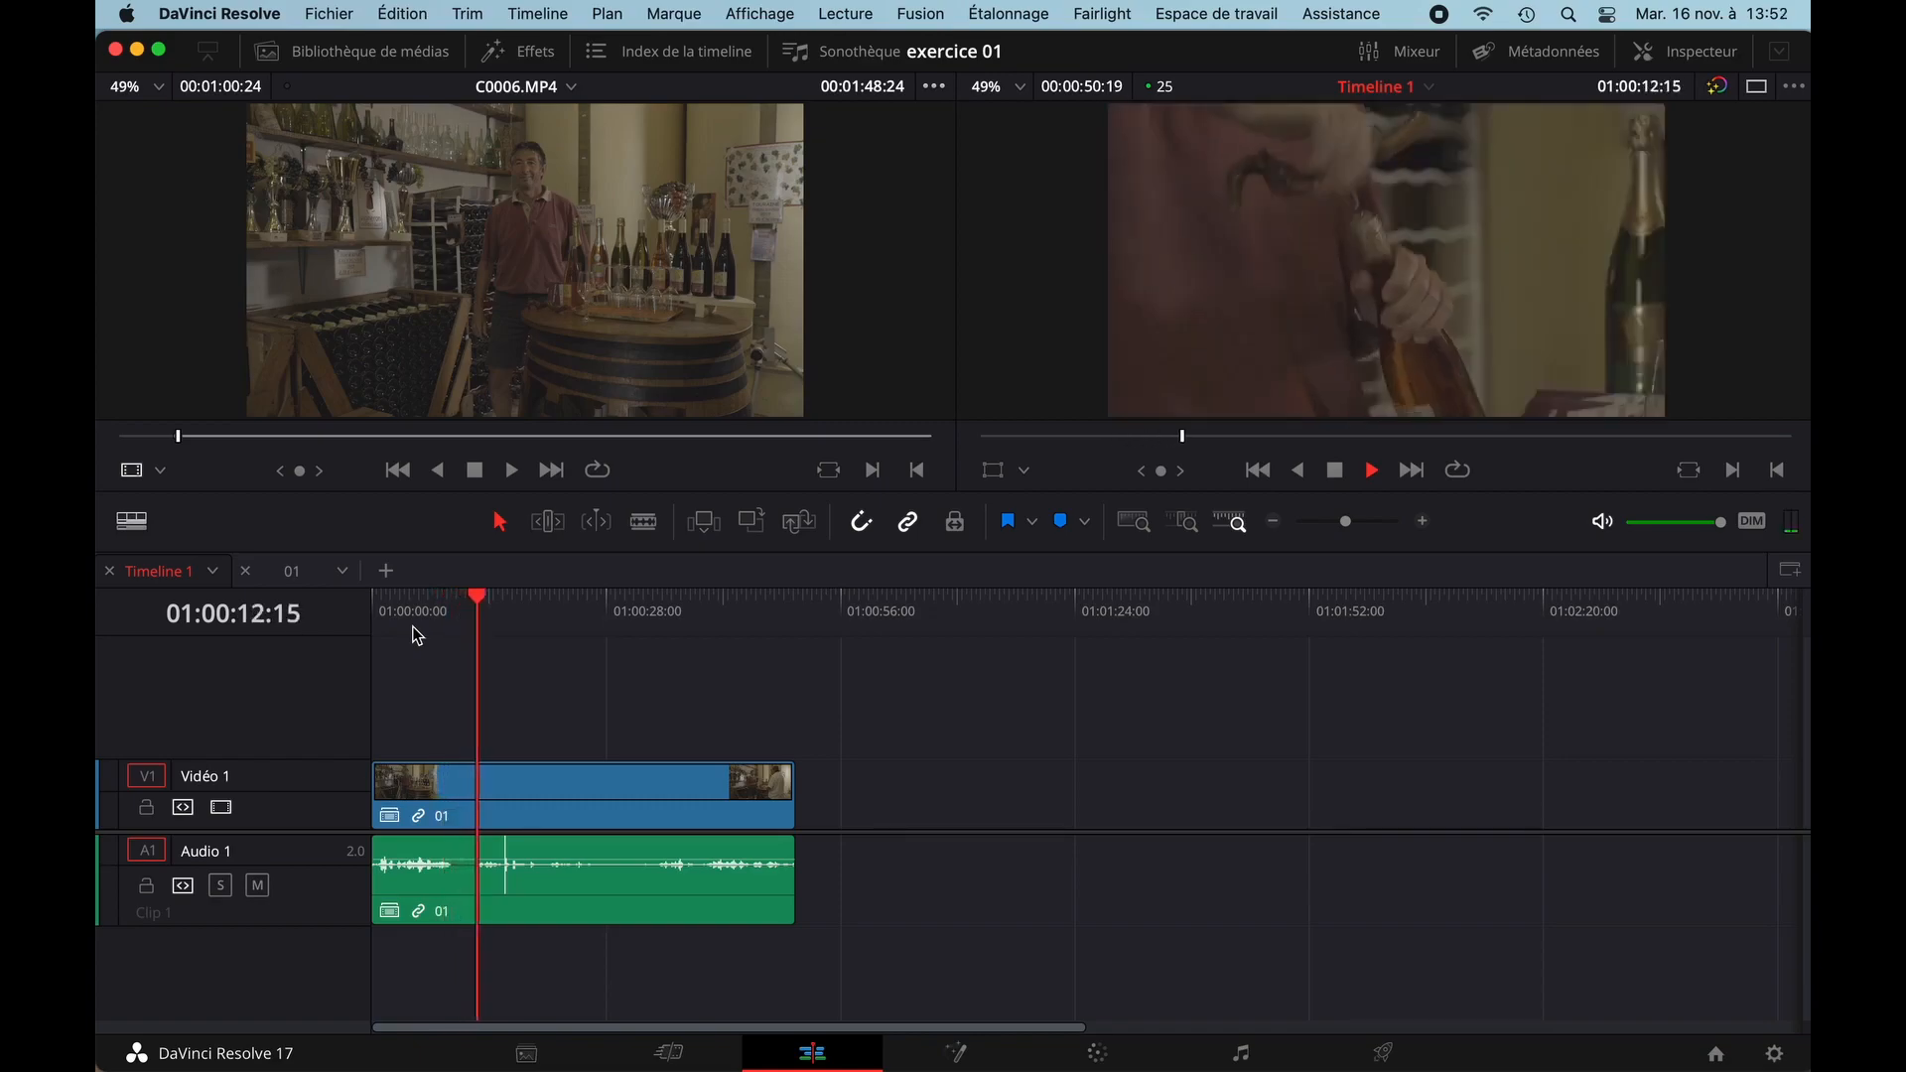
pyautogui.press('space')
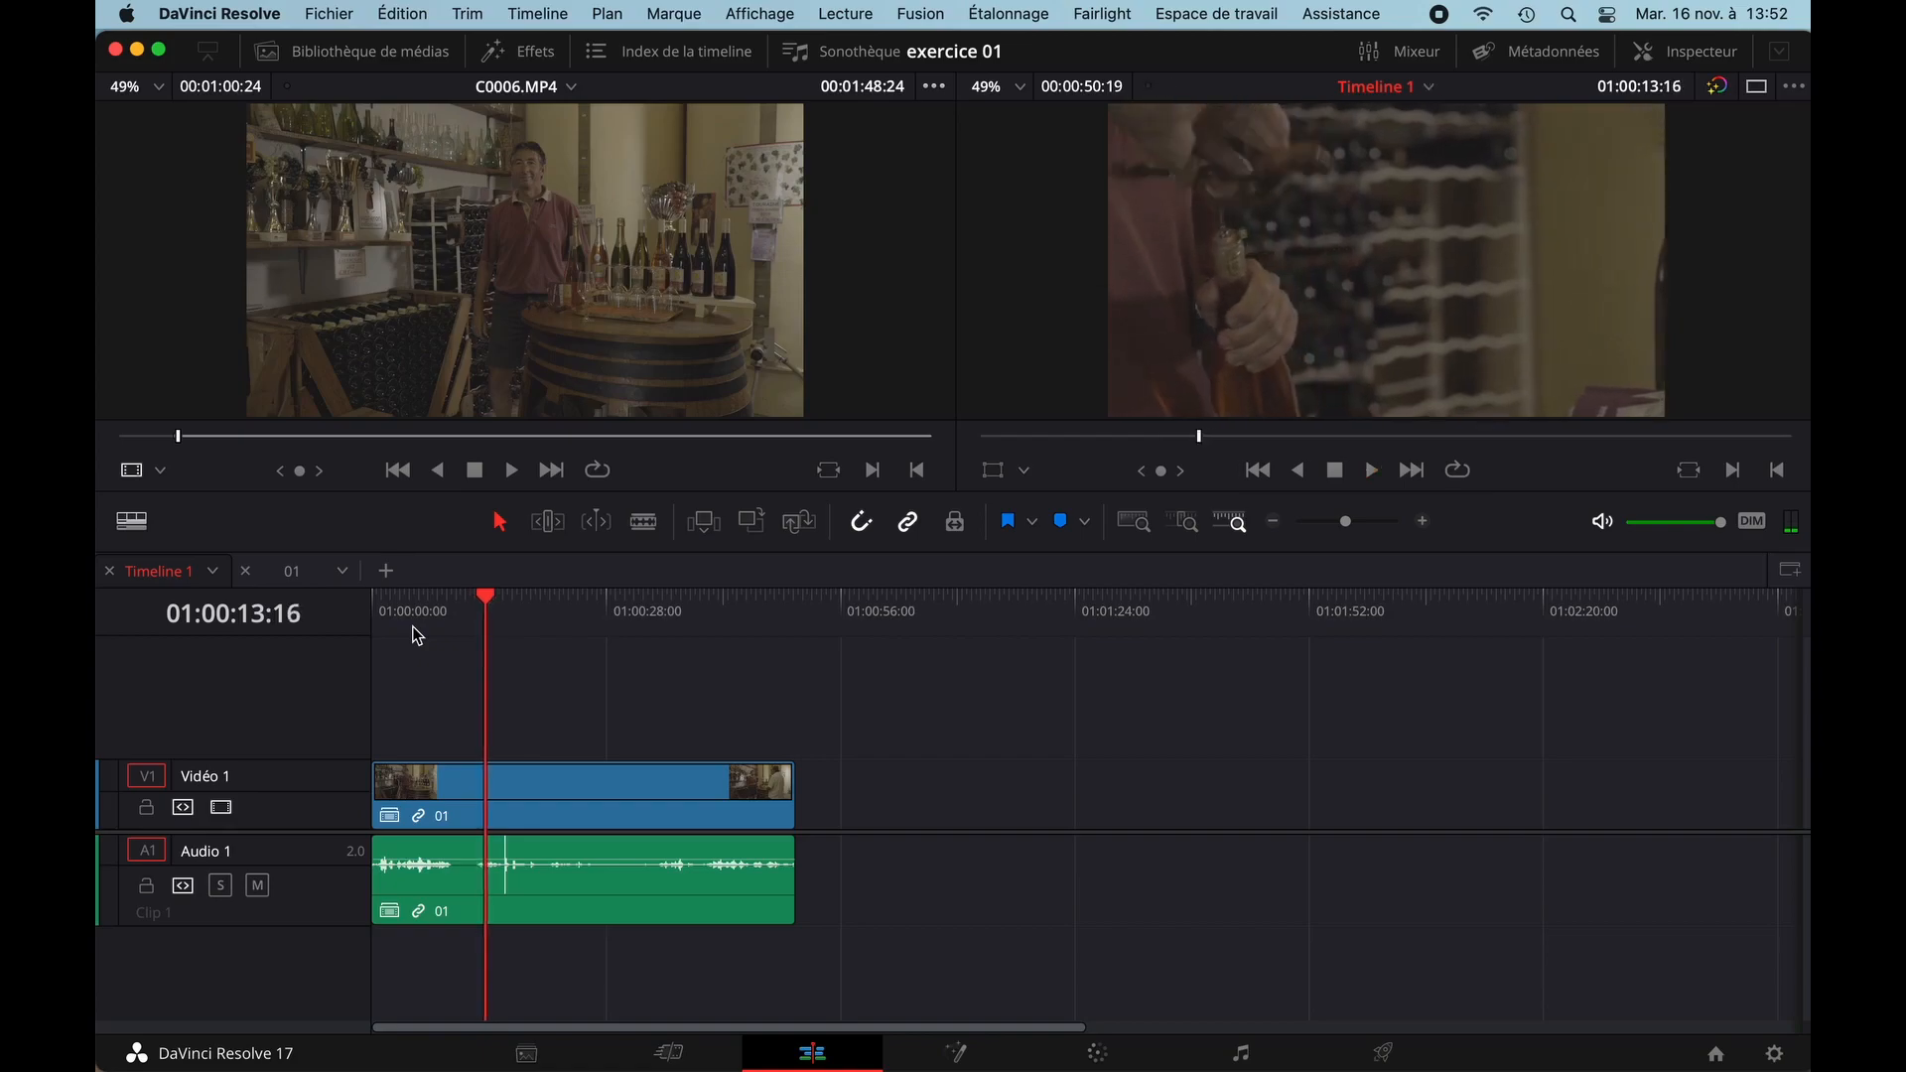
# - Return to timeline 01 and undo the trim on the second clip
pyautogui.click(311, 572)
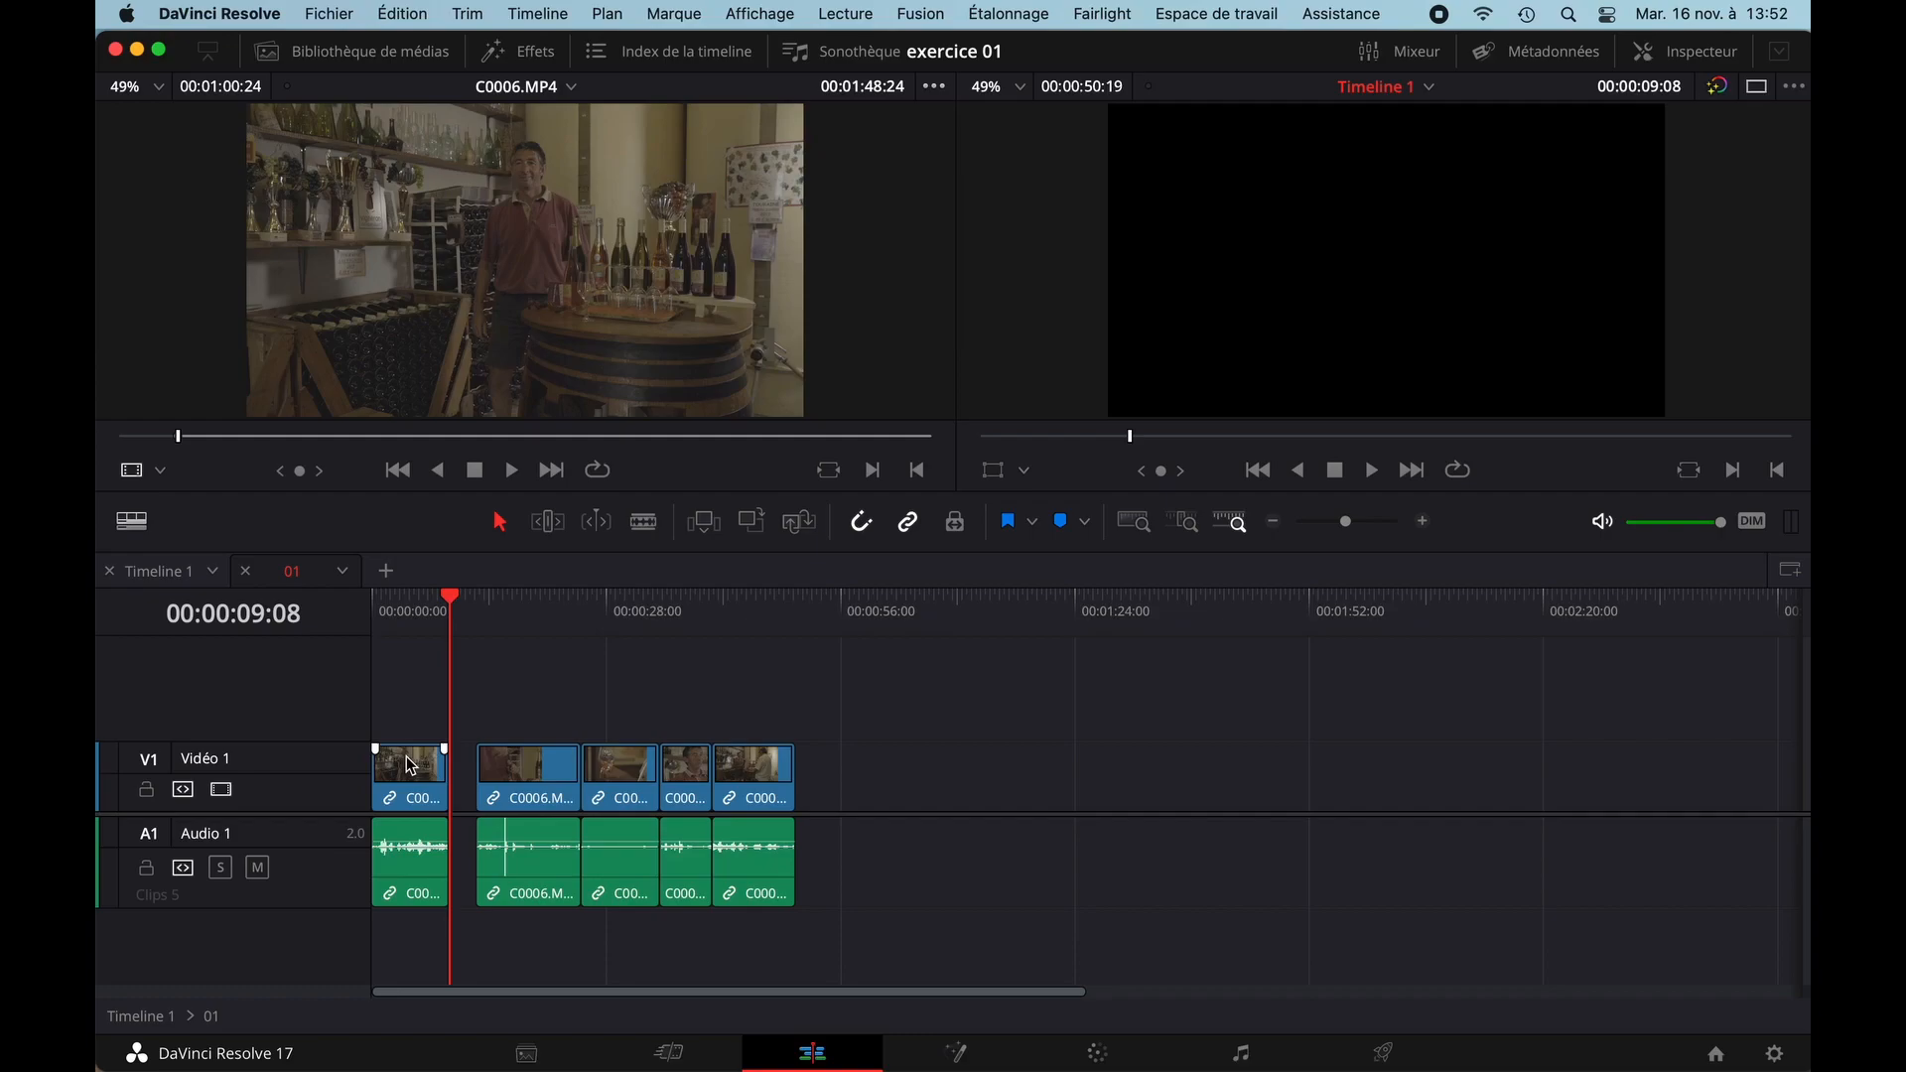
pyautogui.press('super+z')
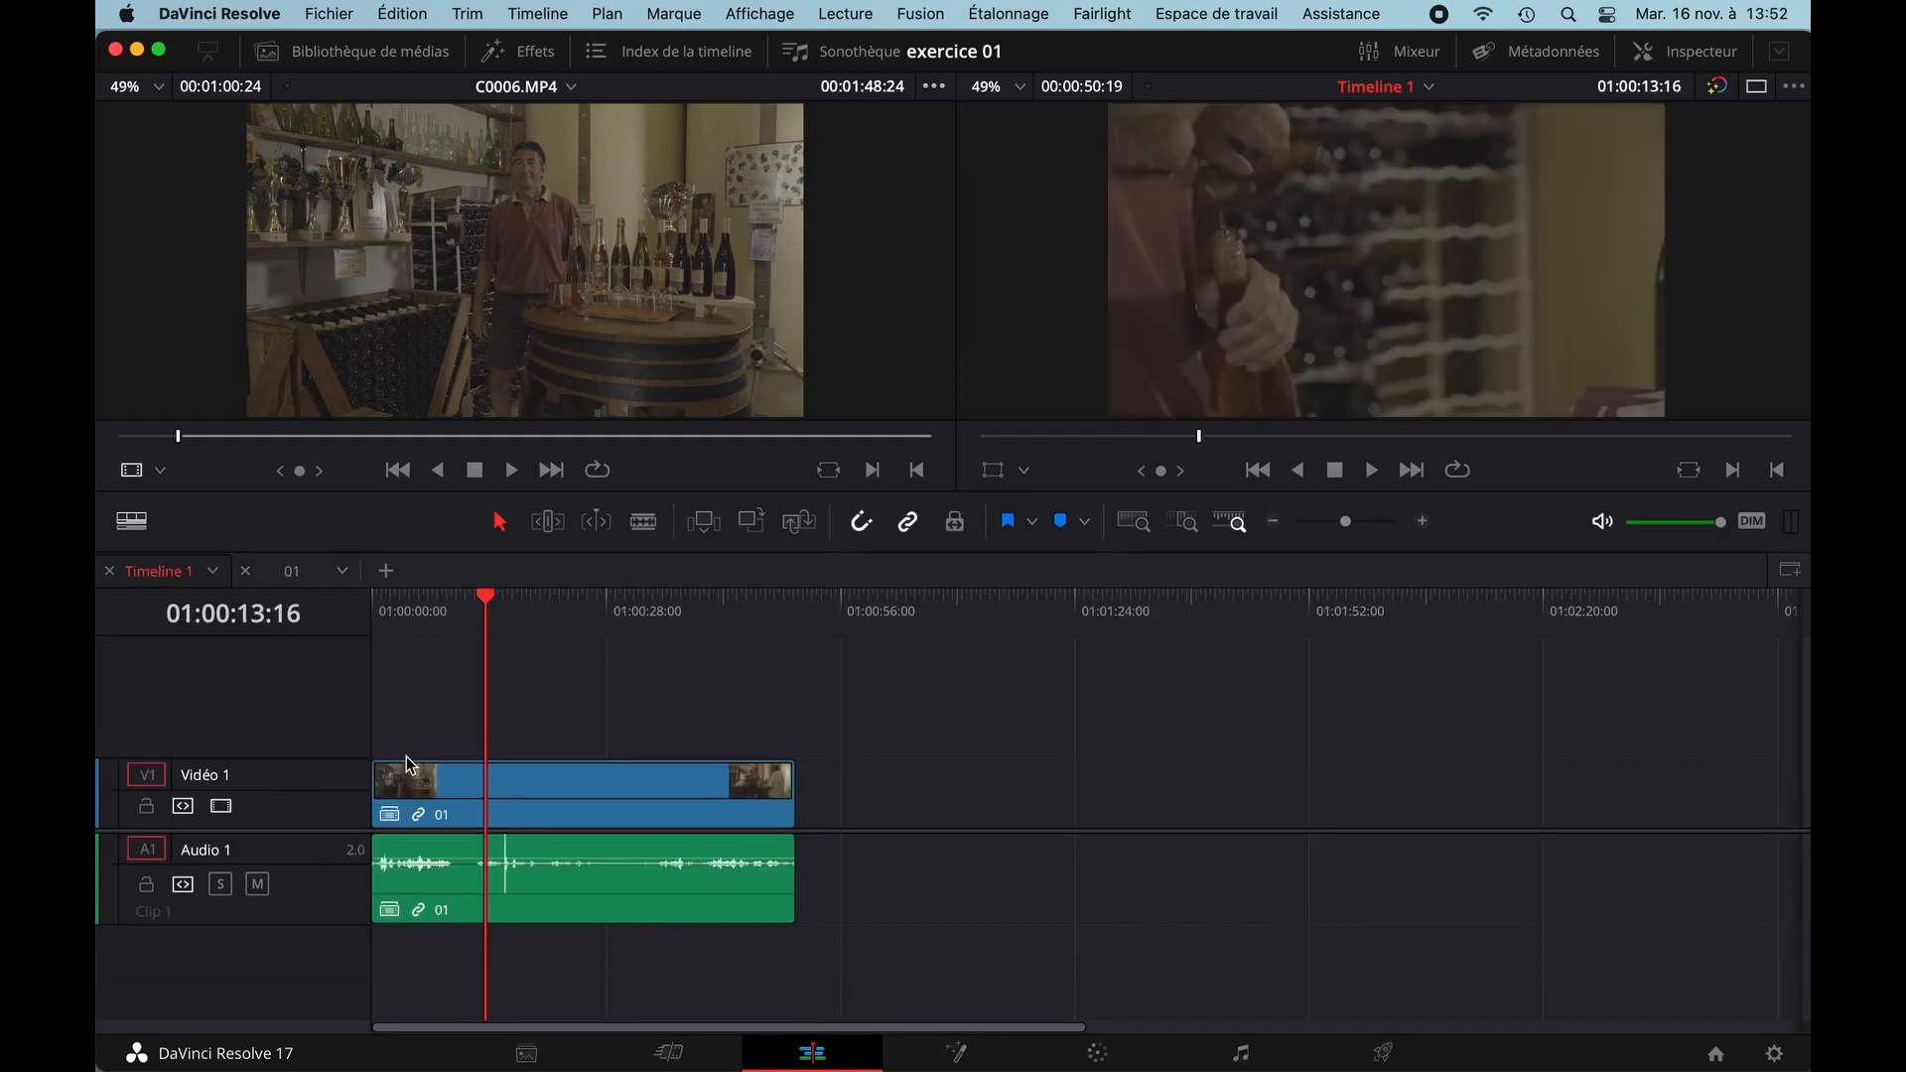
pyautogui.press('super+shift+z')
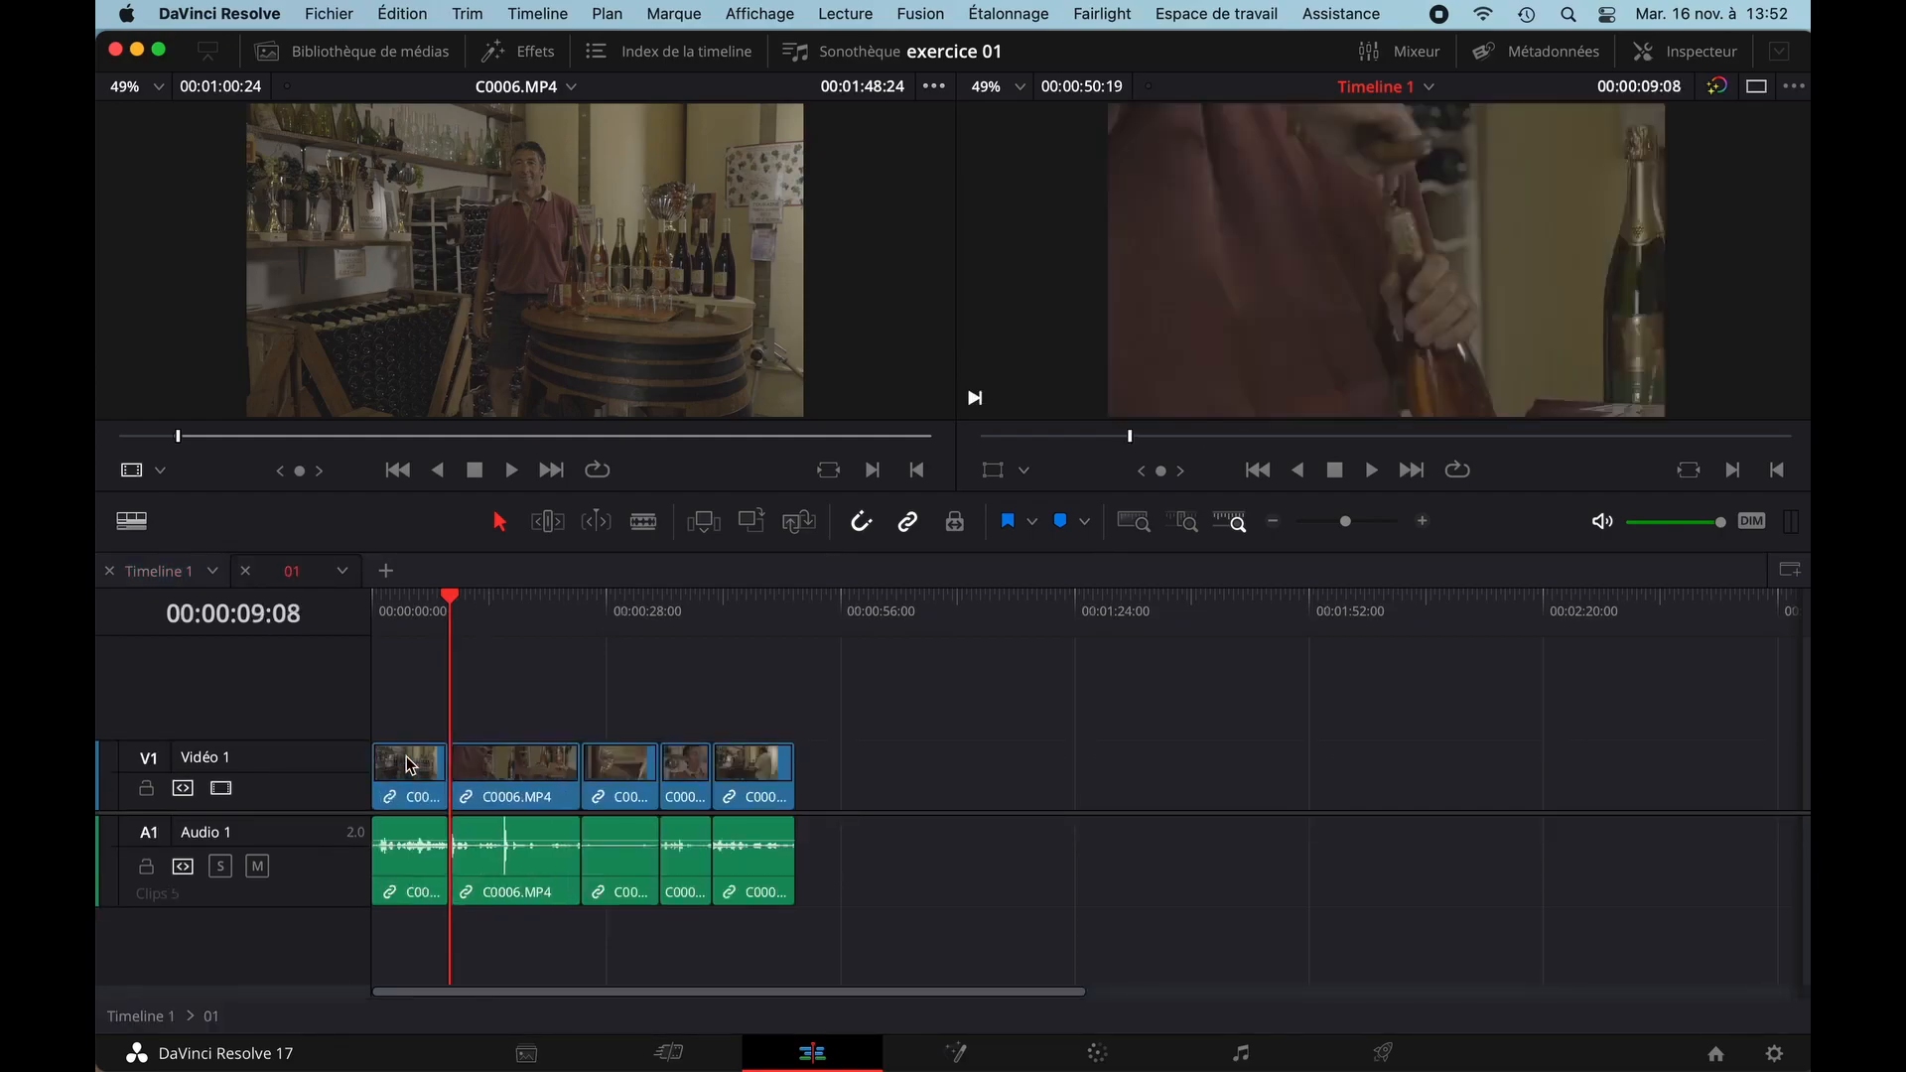
pyautogui.press('super+z')
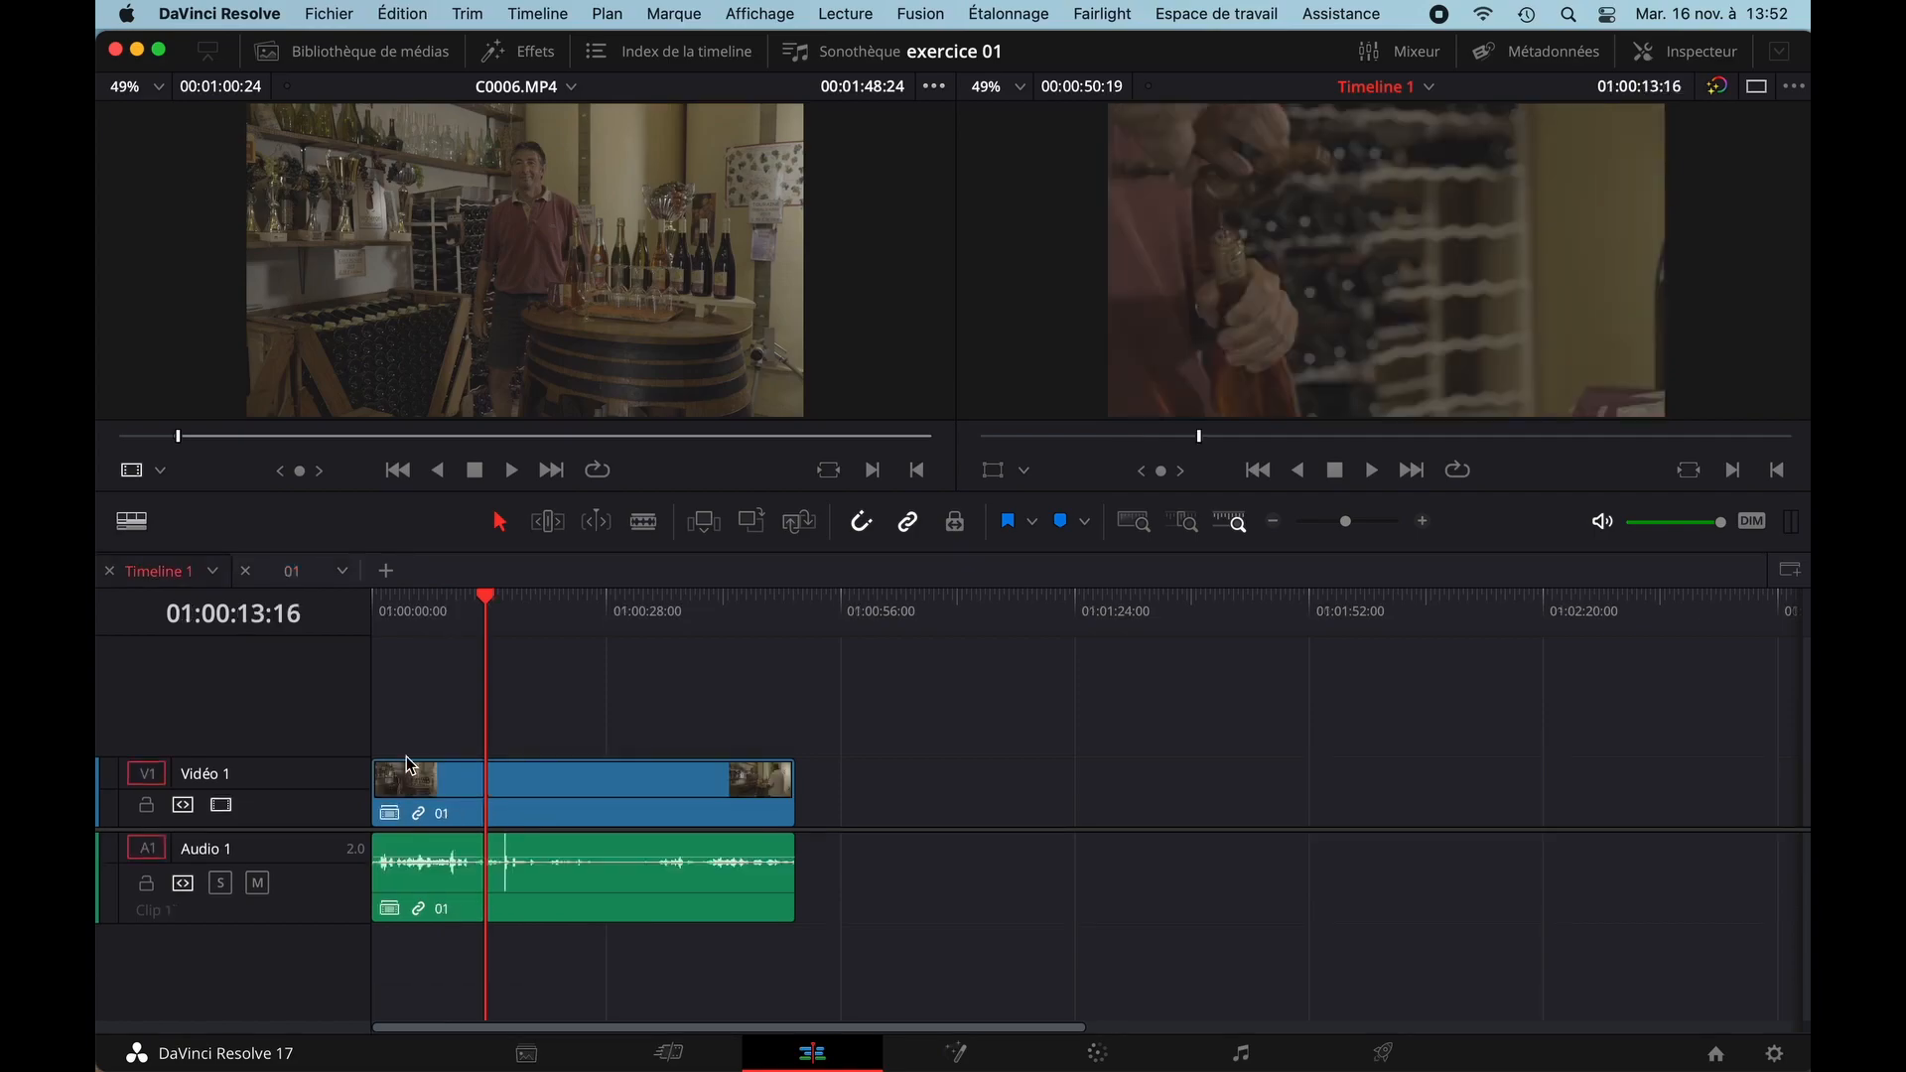
pyautogui.press('super+shift+z')
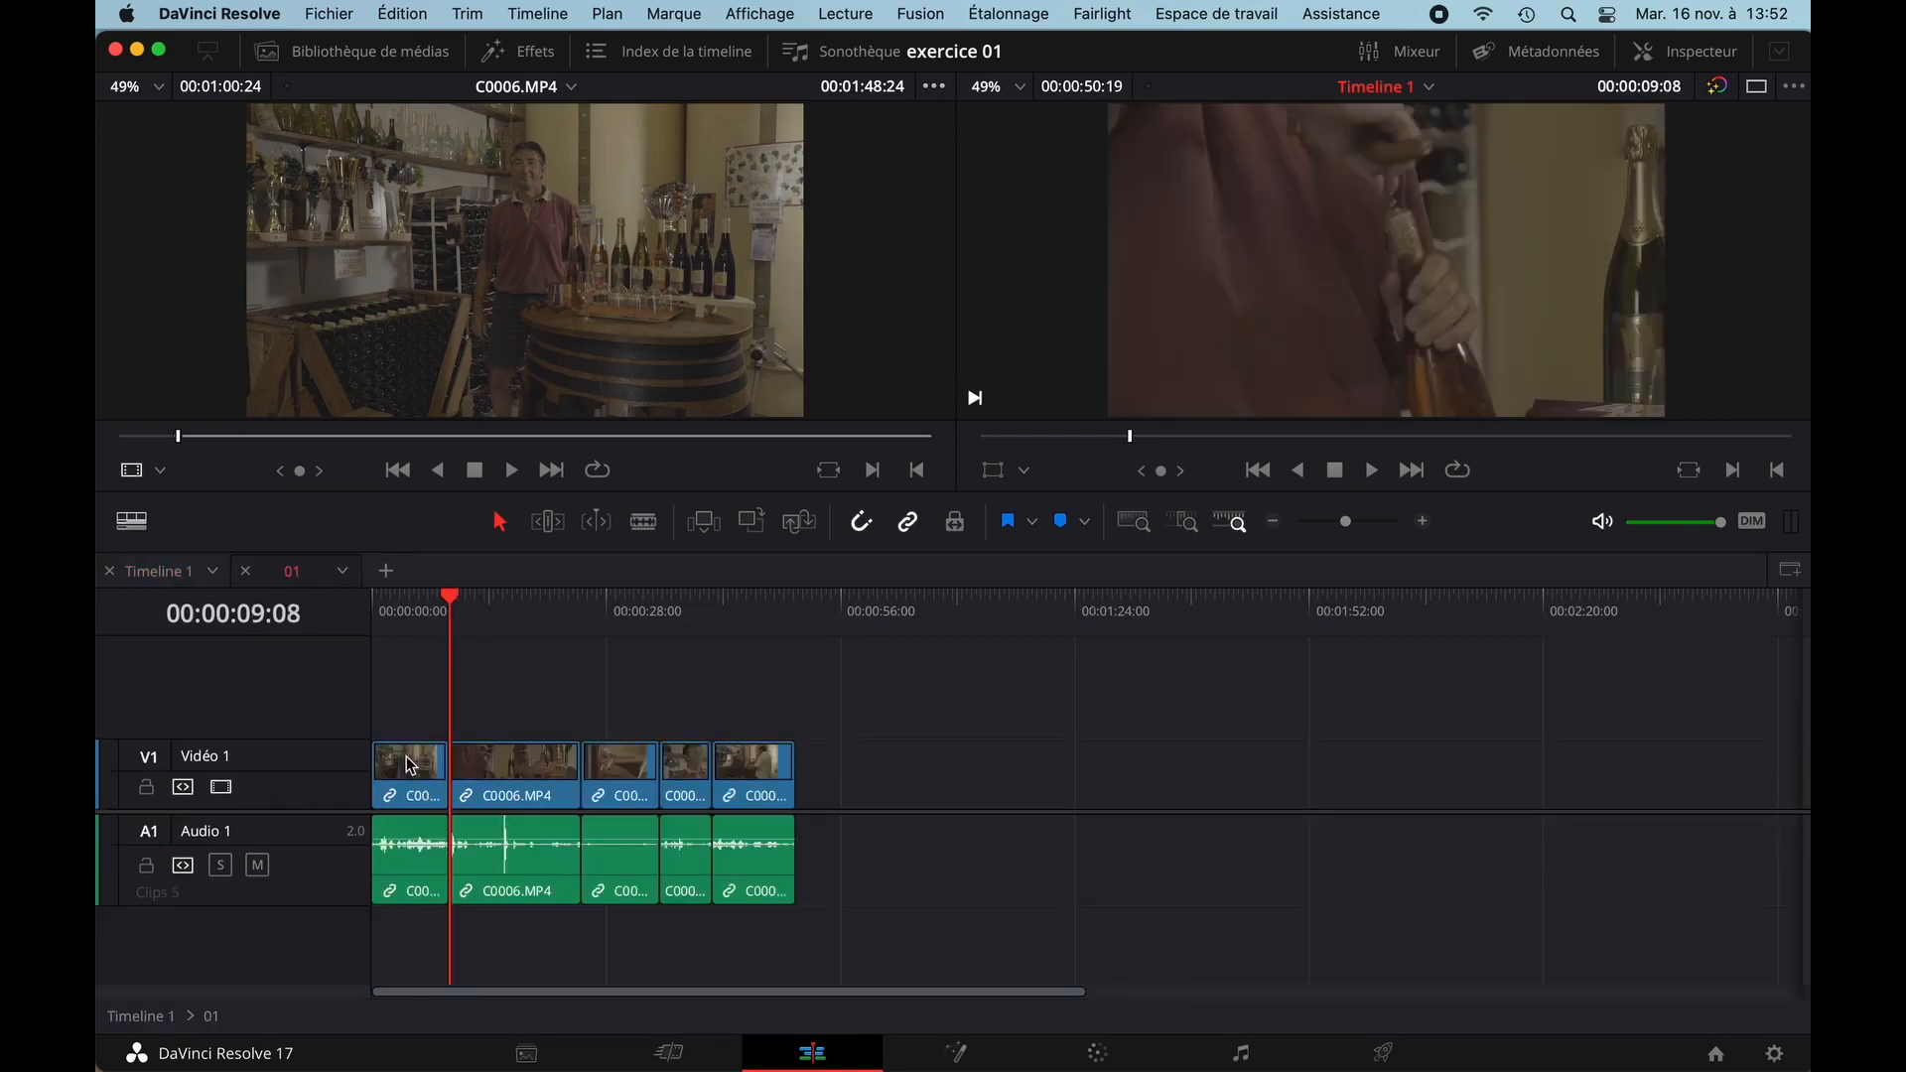
# - Close Timeline 1, return the playhead to the start of timeline 01, and select all five clips
pyautogui.click(110, 574)
pyautogui.moveTo(455, 608); pyautogui.dragTo(367, 605)
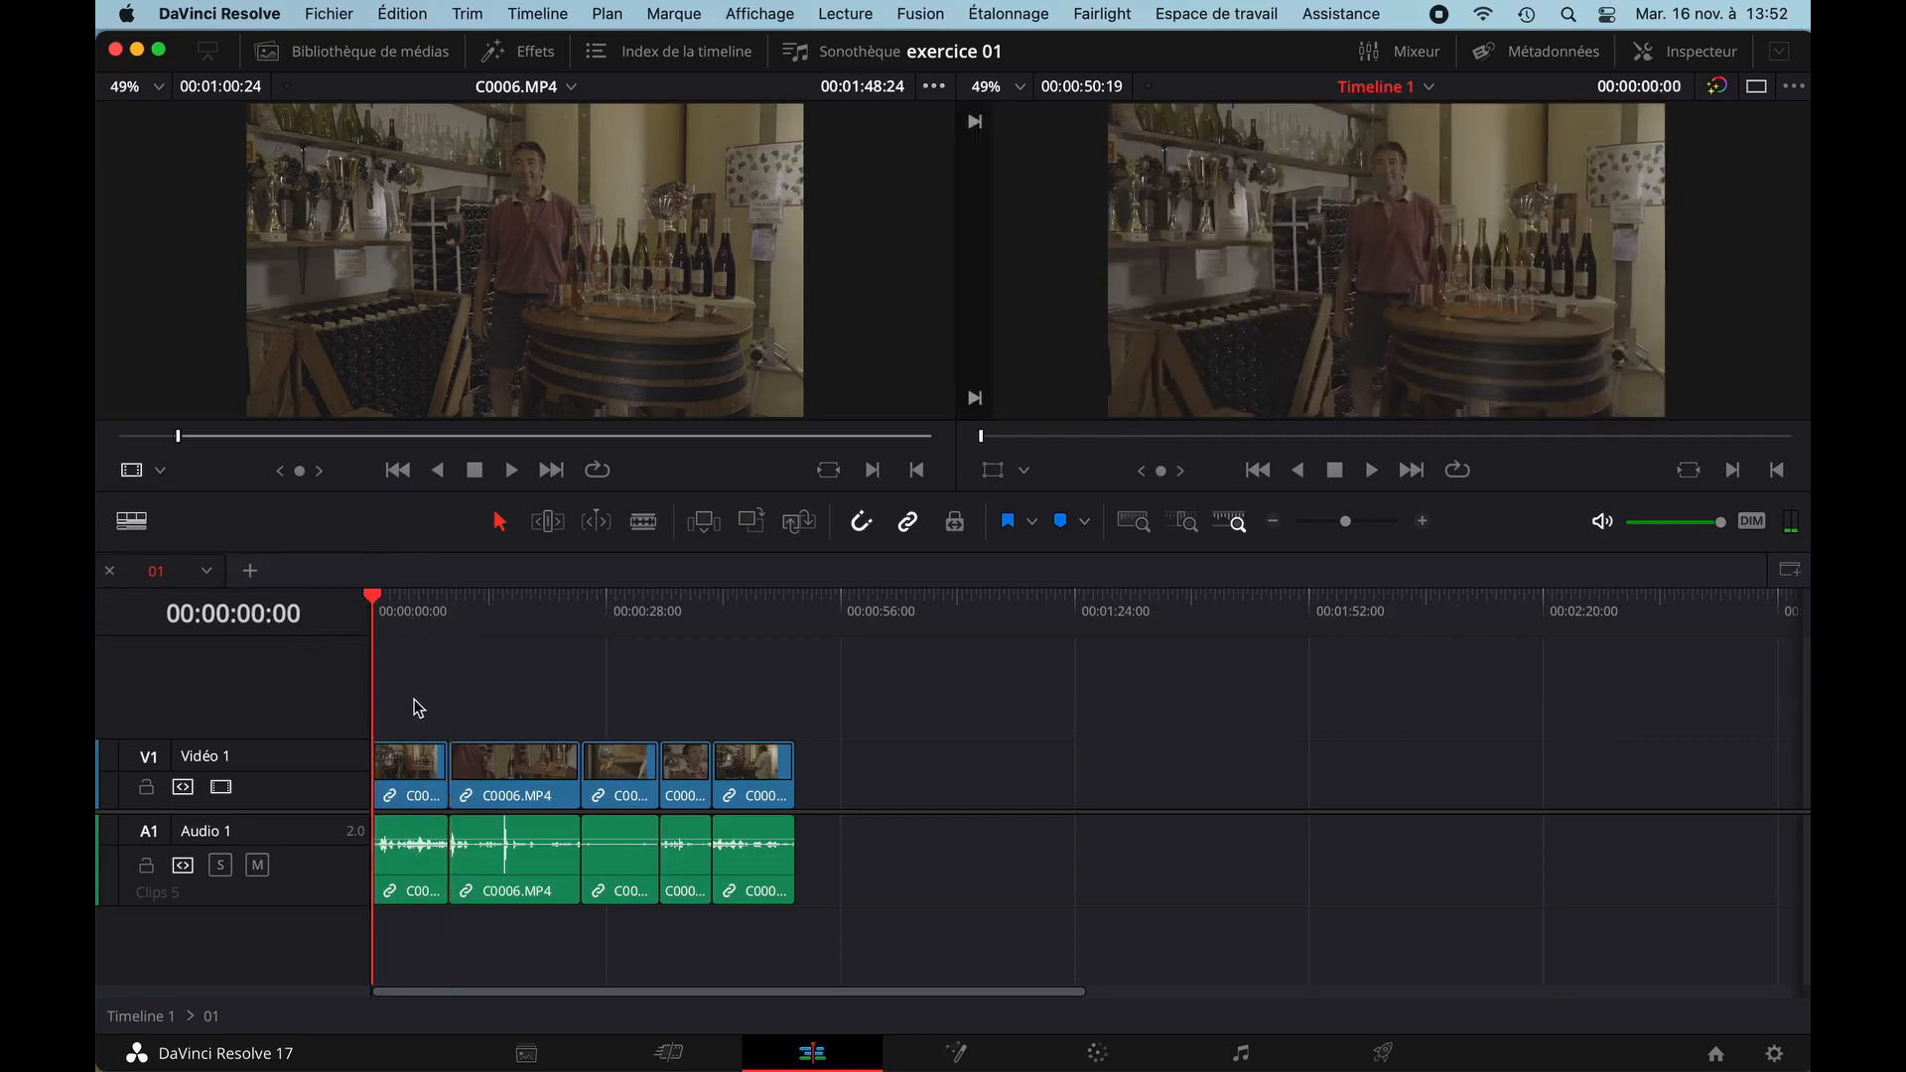
pyautogui.moveTo(413, 699); pyautogui.dragTo(755, 845)
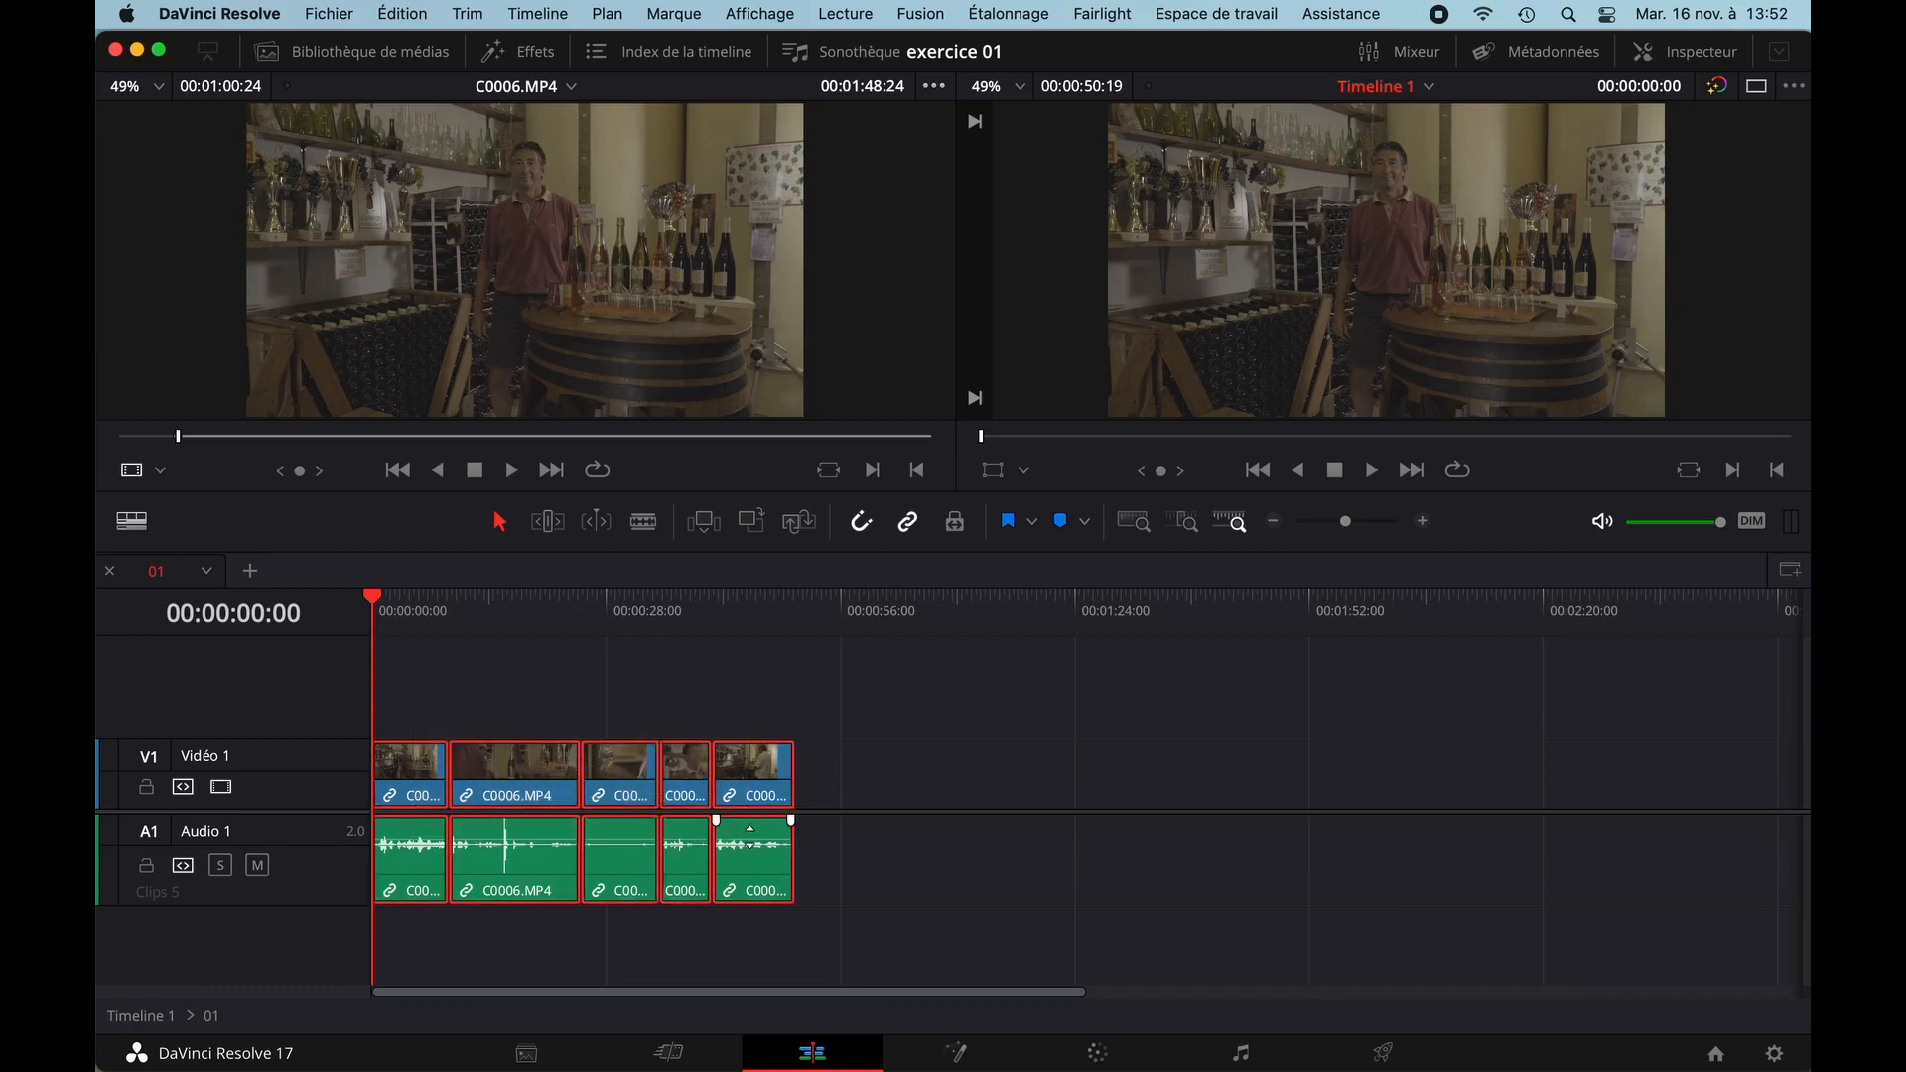
pyautogui.rightClick(533, 774)
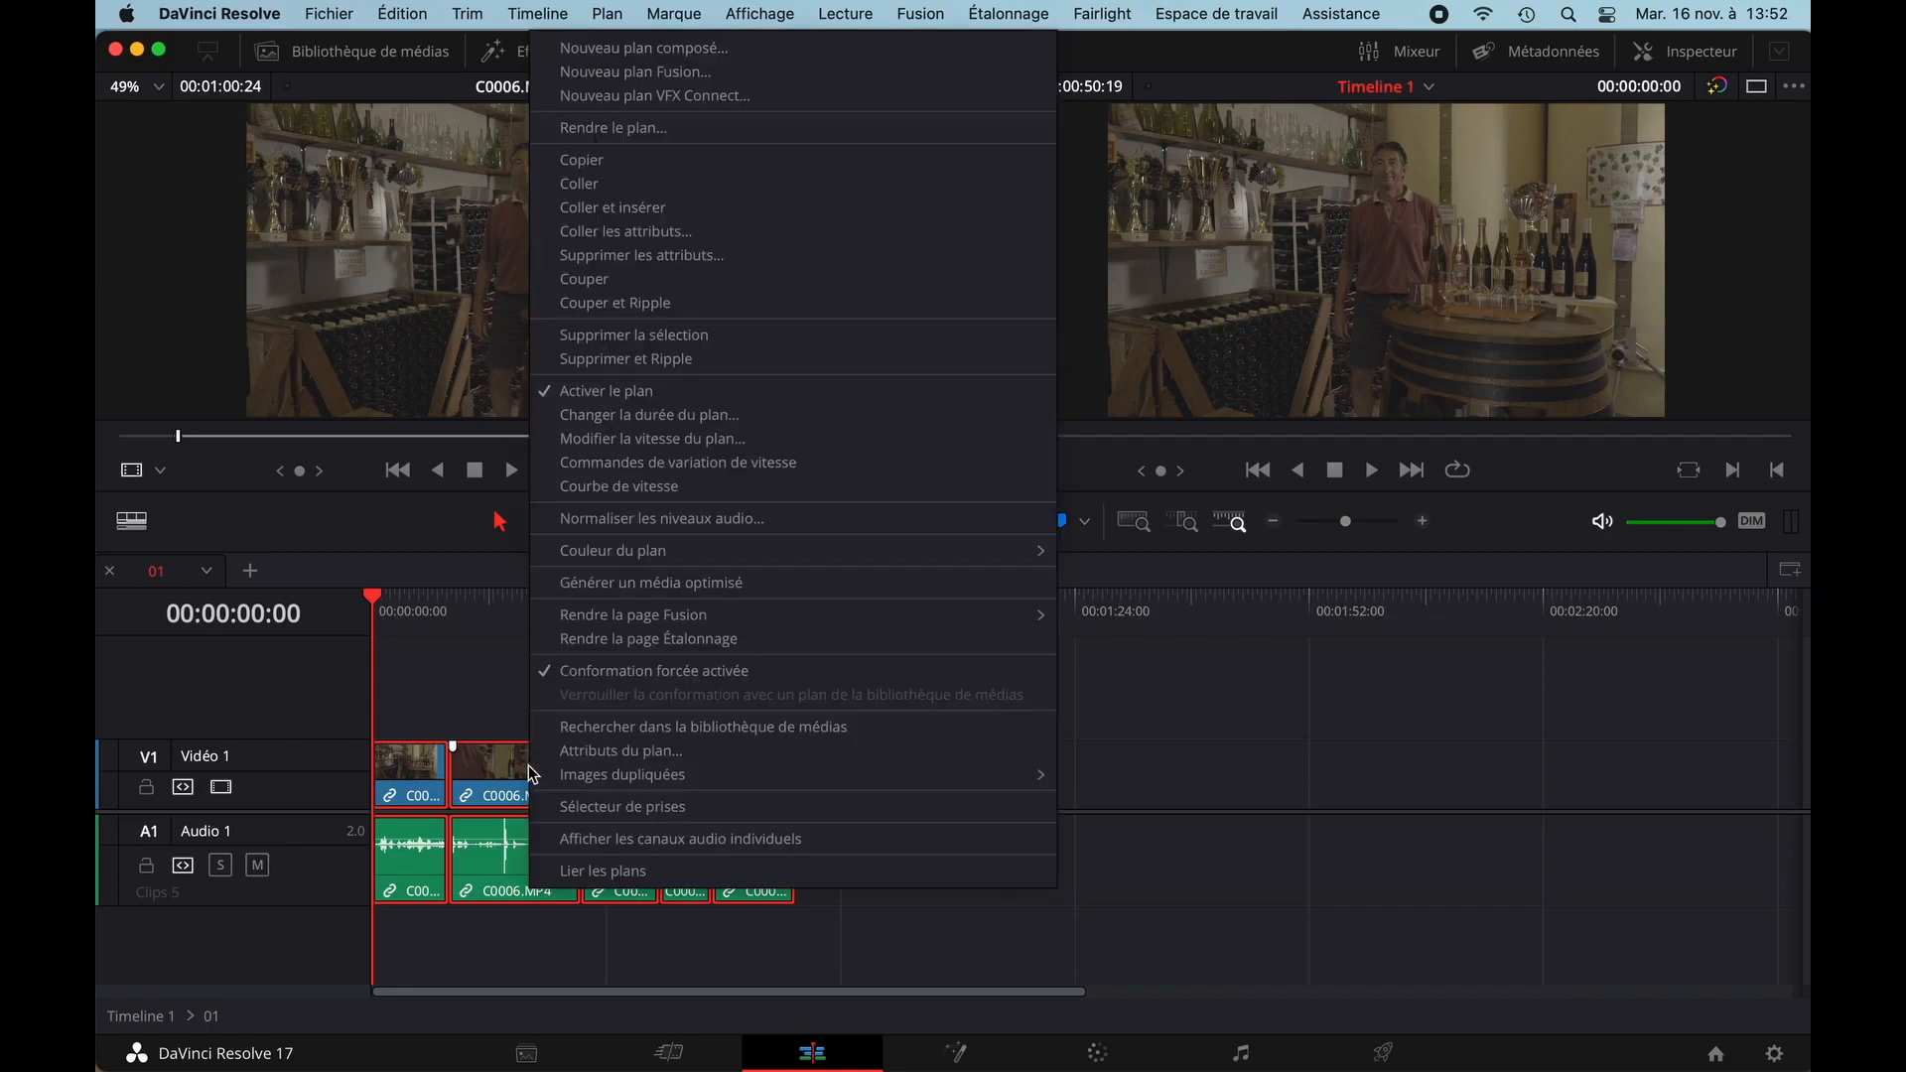
pyautogui.click(683, 73)
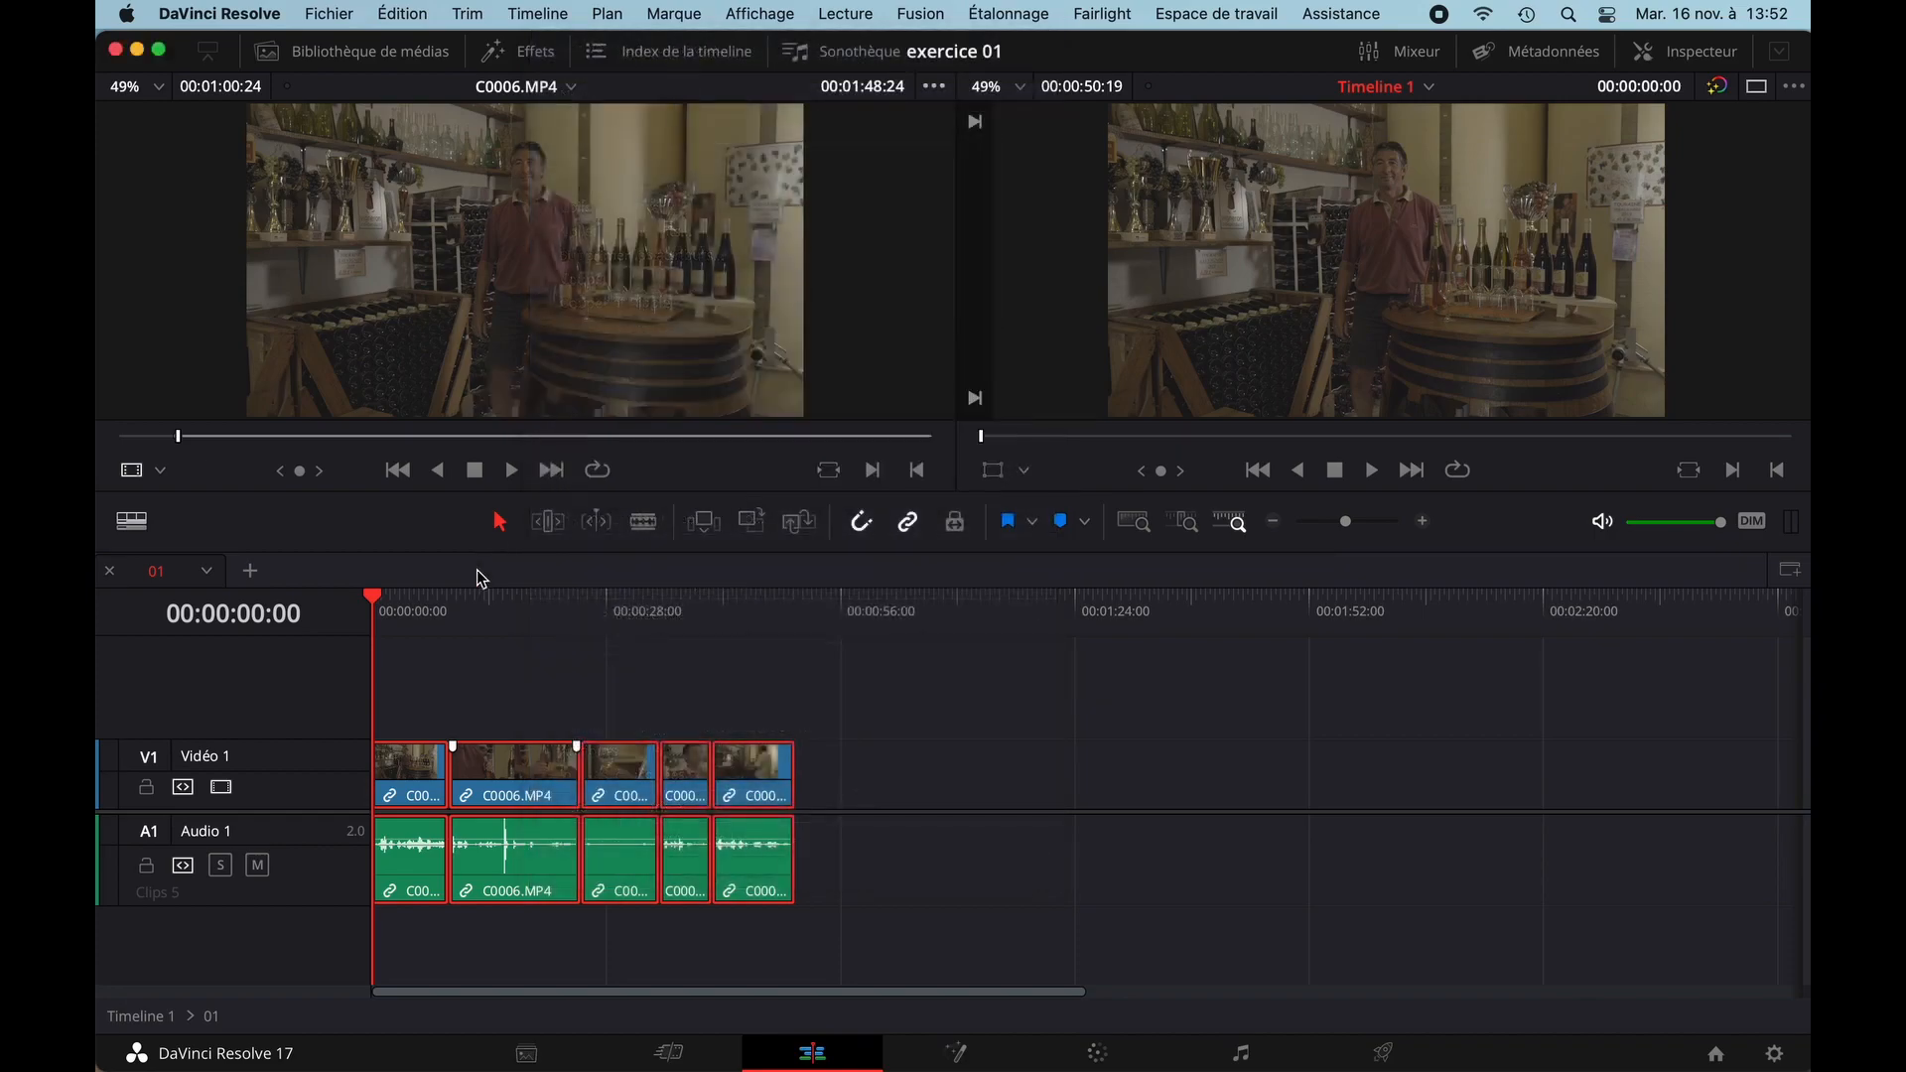
# - Open Render in Place for the selected clips and examine the available formats, codecs and Apple ProRes types
pyautogui.rightClick(502, 757)
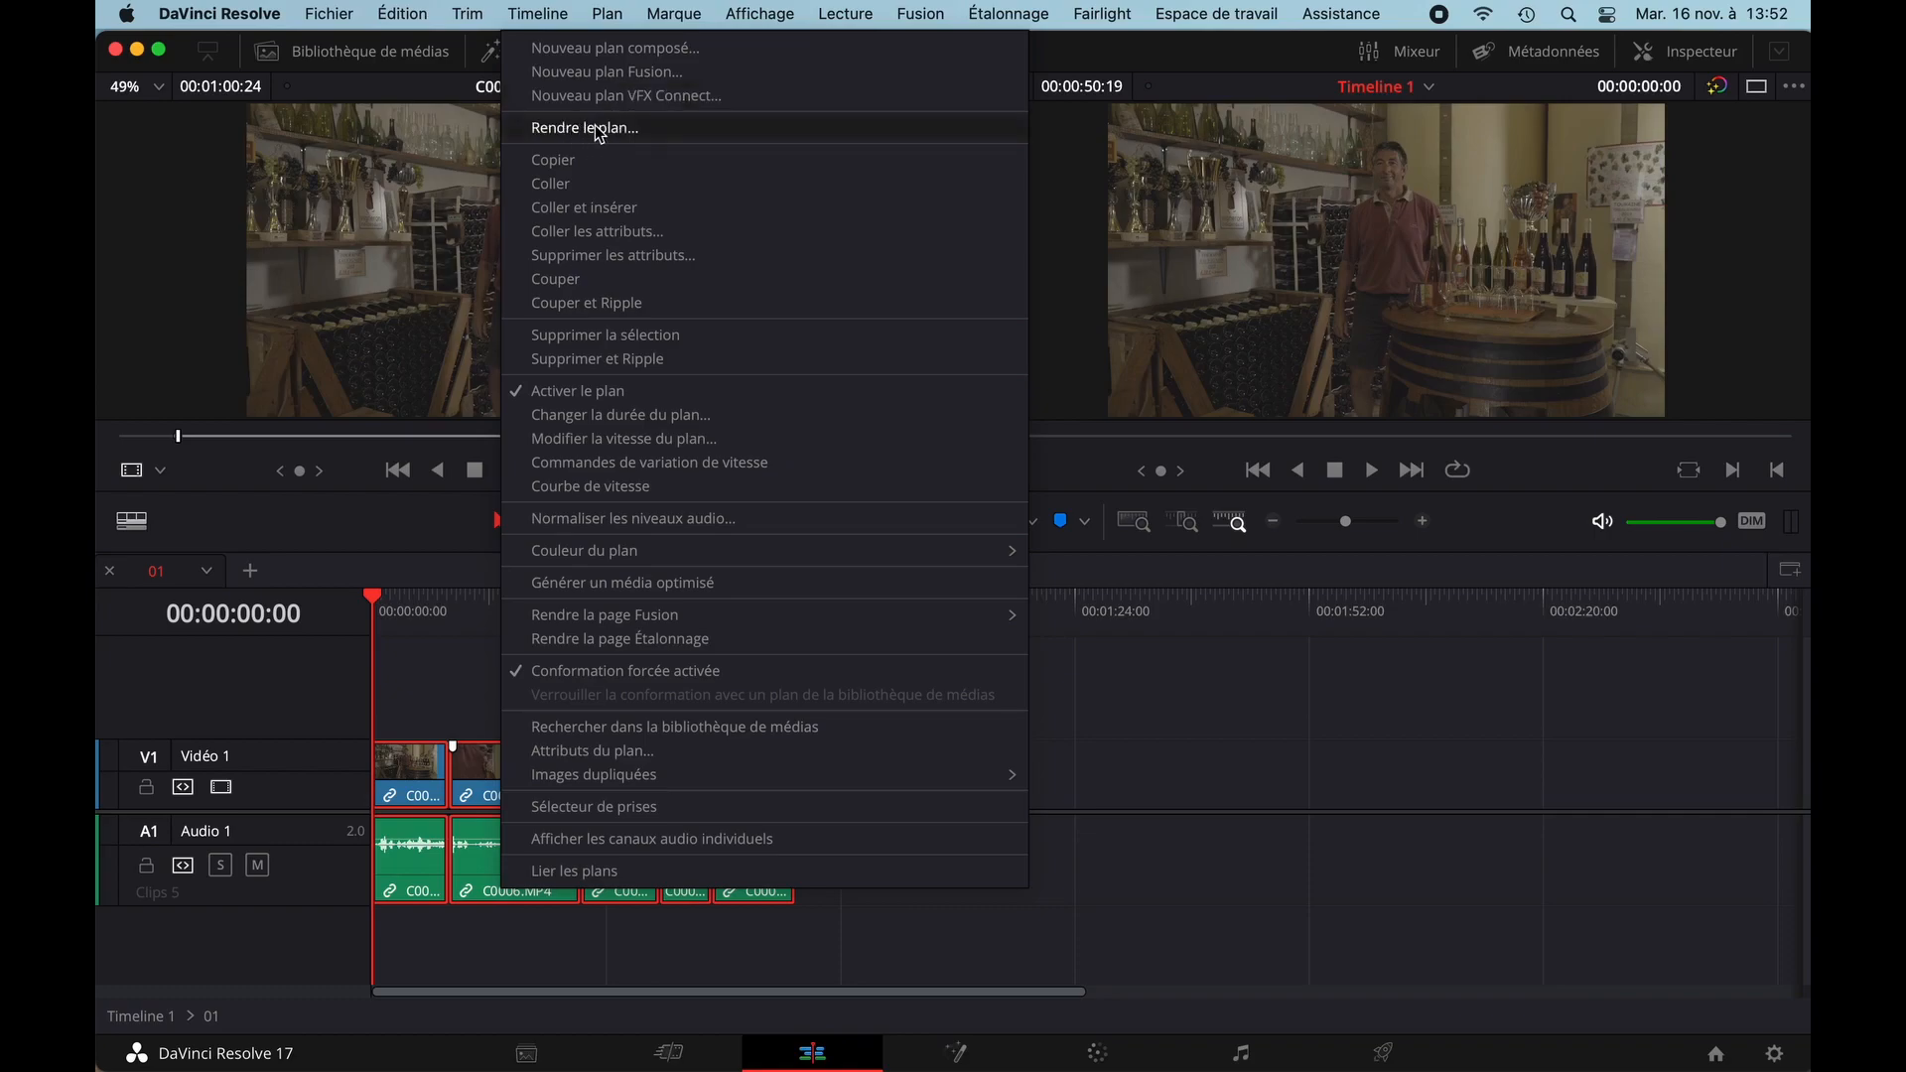
pyautogui.click(598, 128)
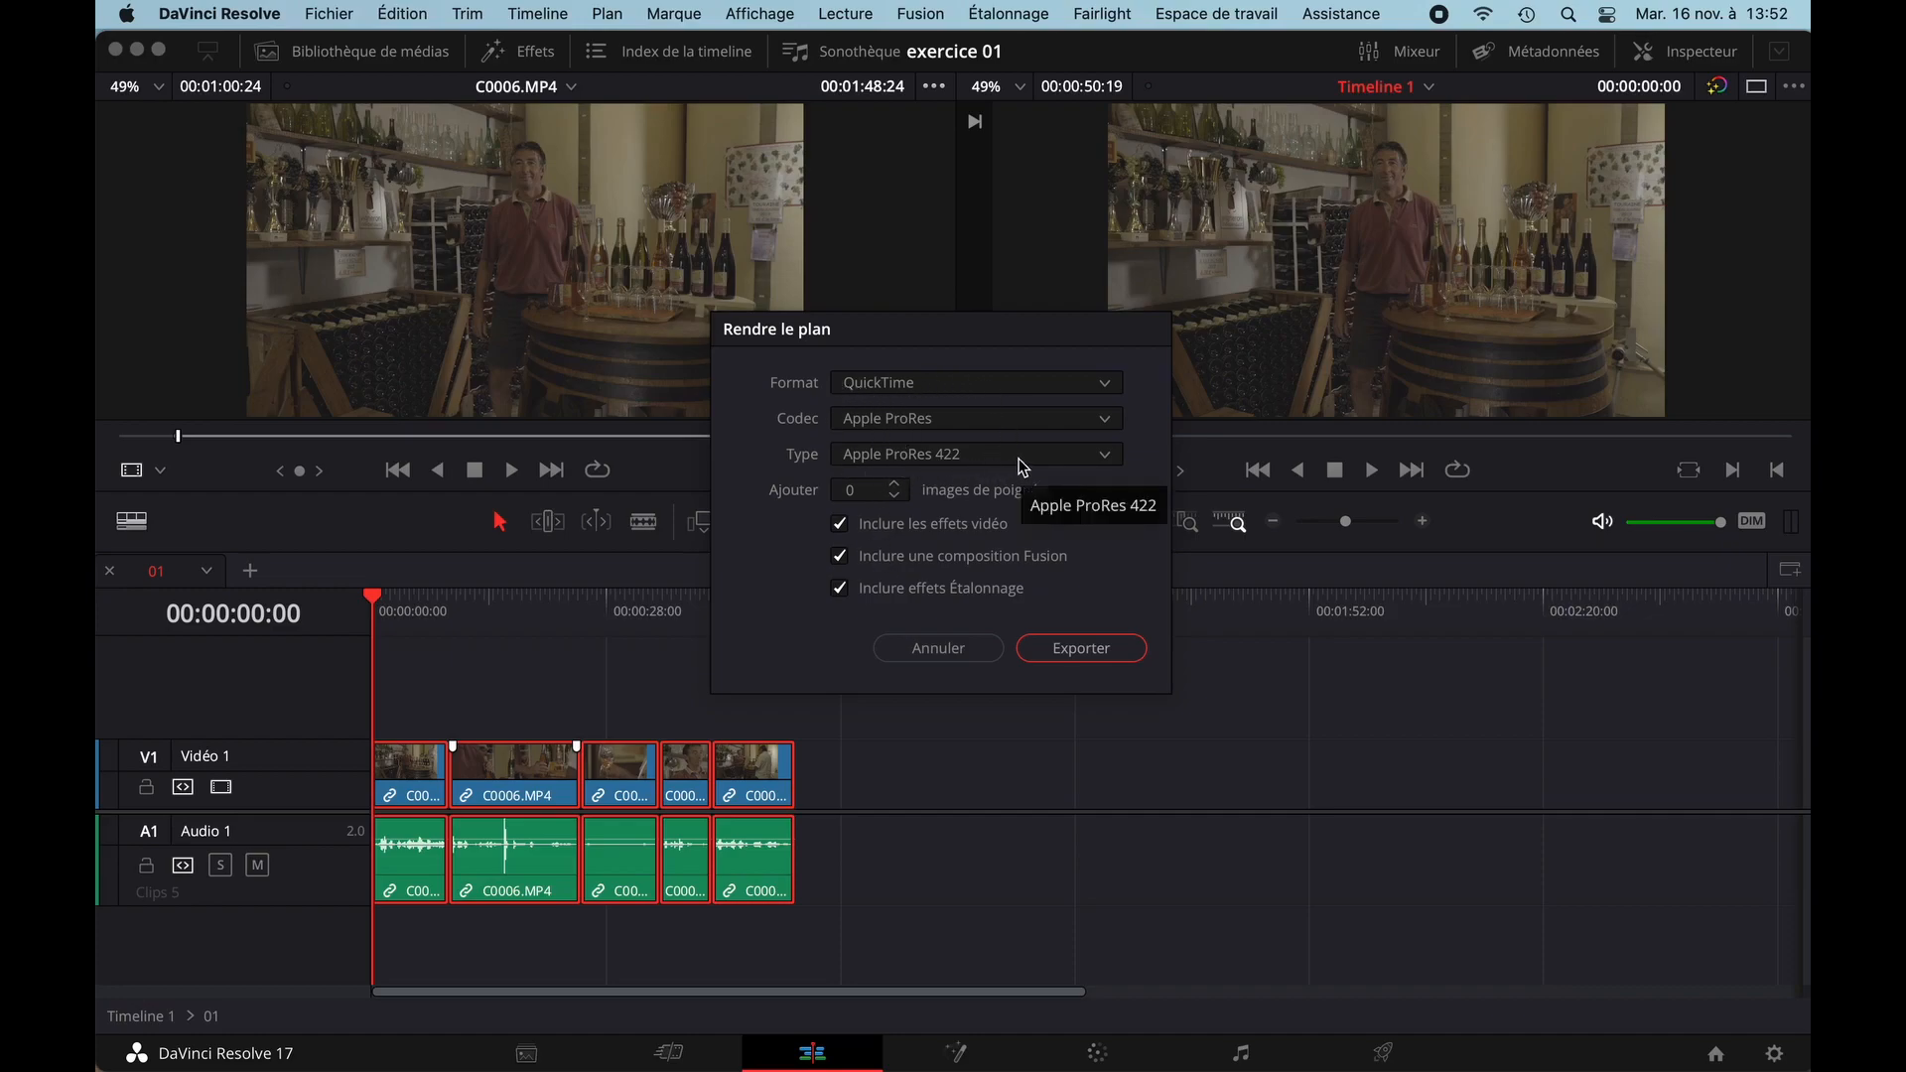
pyautogui.click(1102, 387)
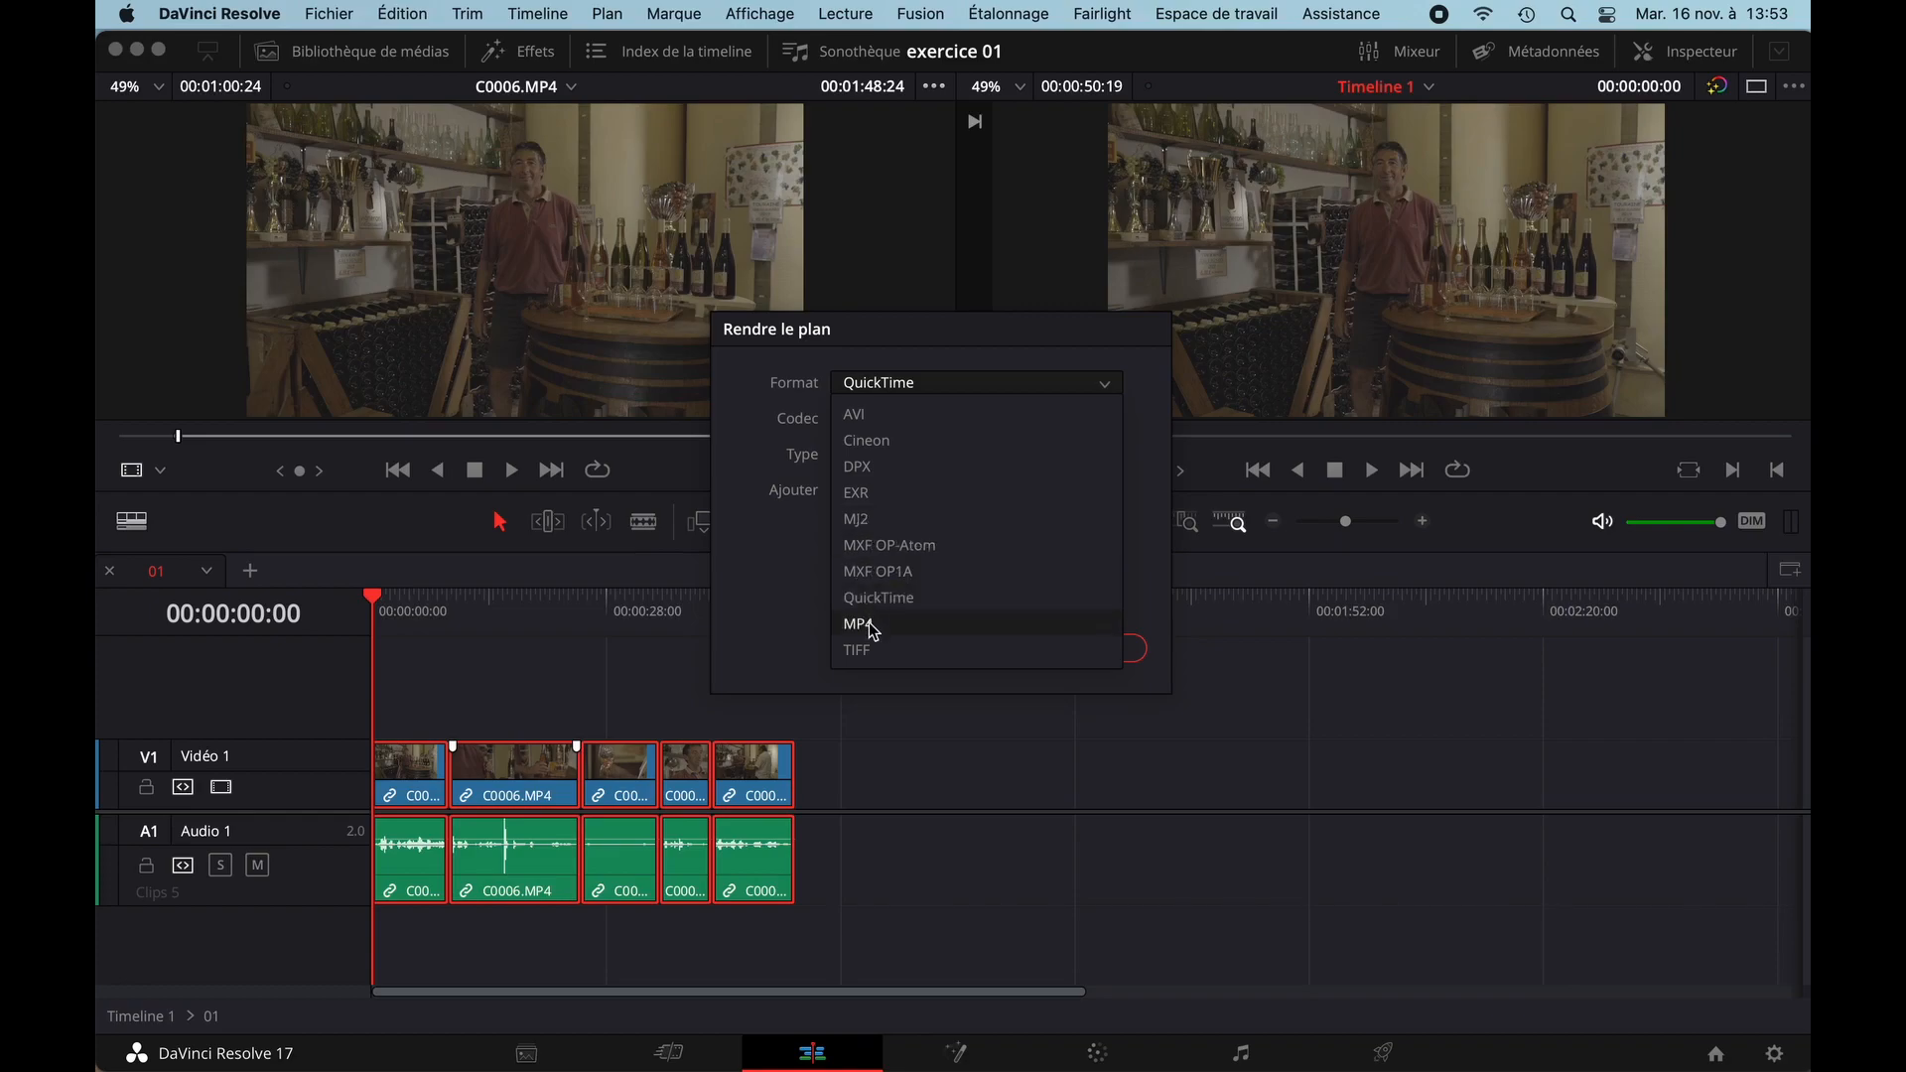
pyautogui.click(800, 573)
pyautogui.click(1003, 428)
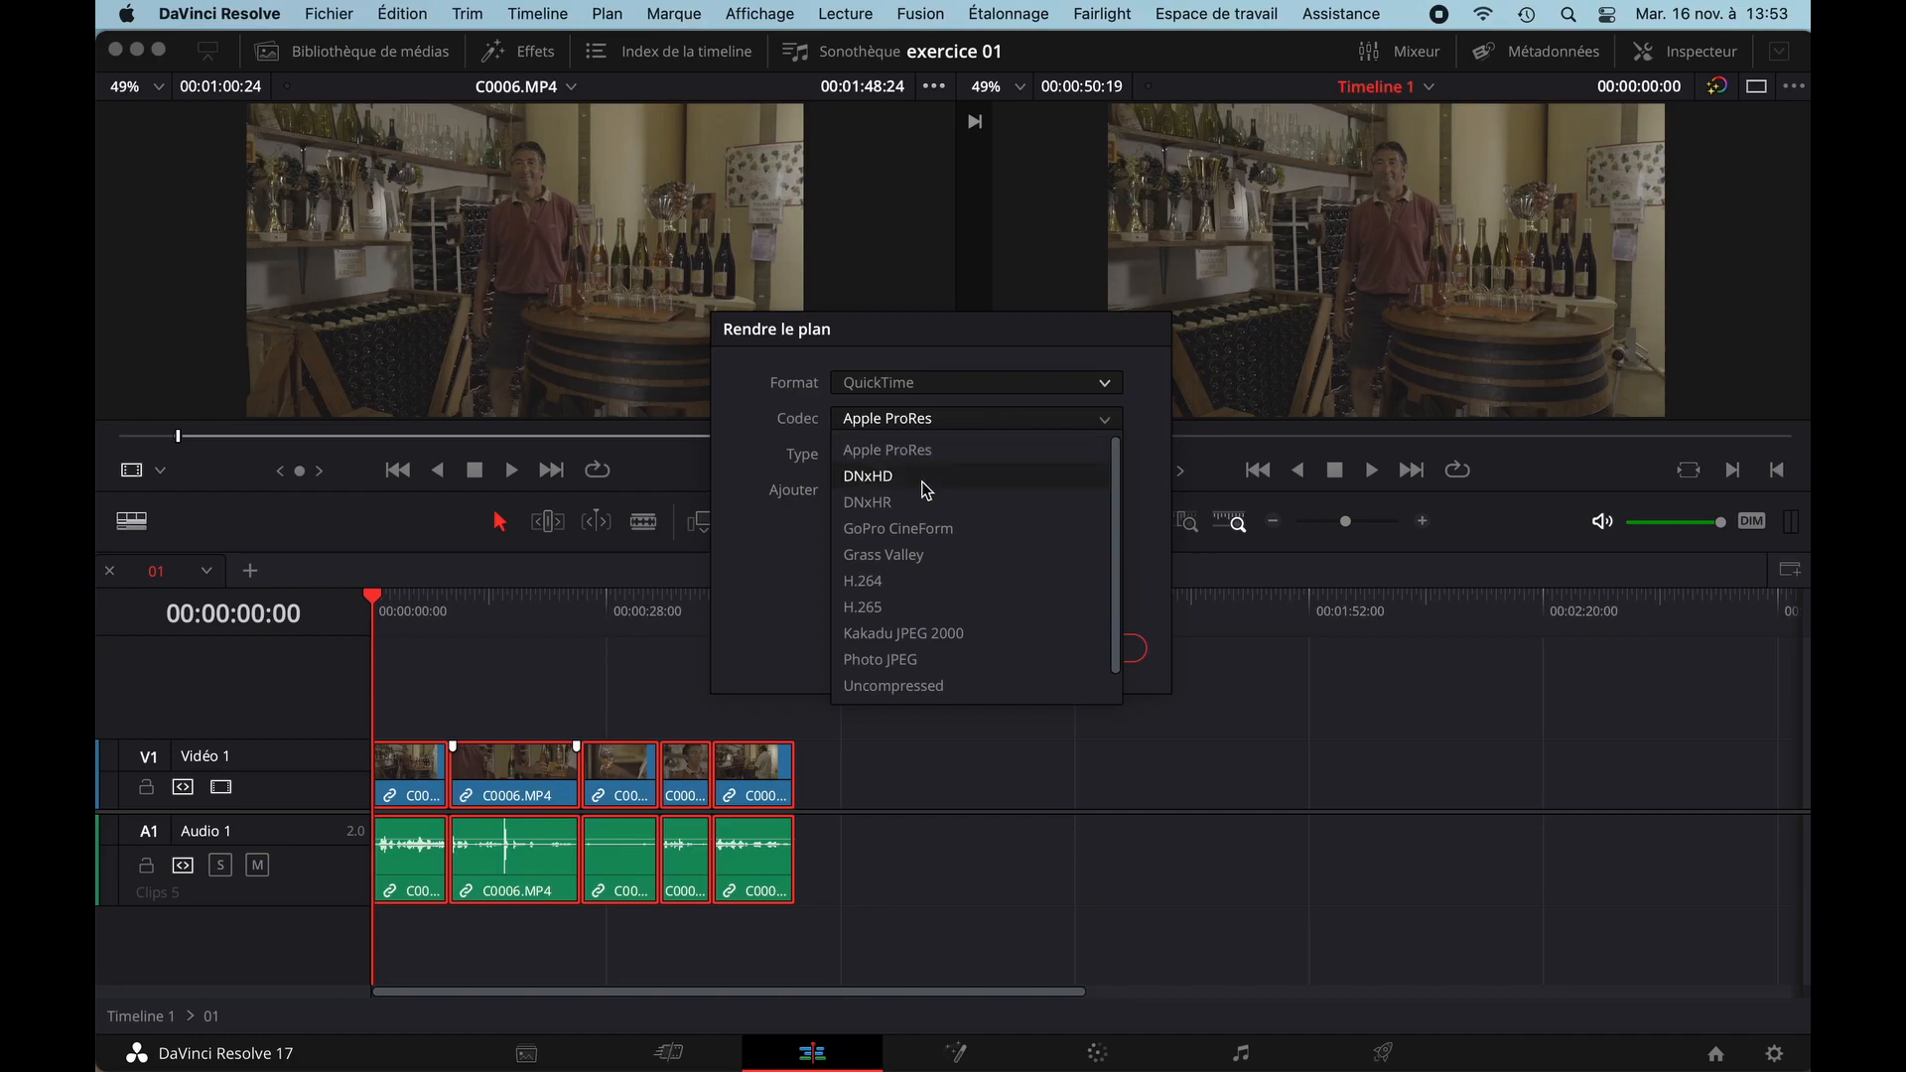
pyautogui.scroll(-1, 905, 685)
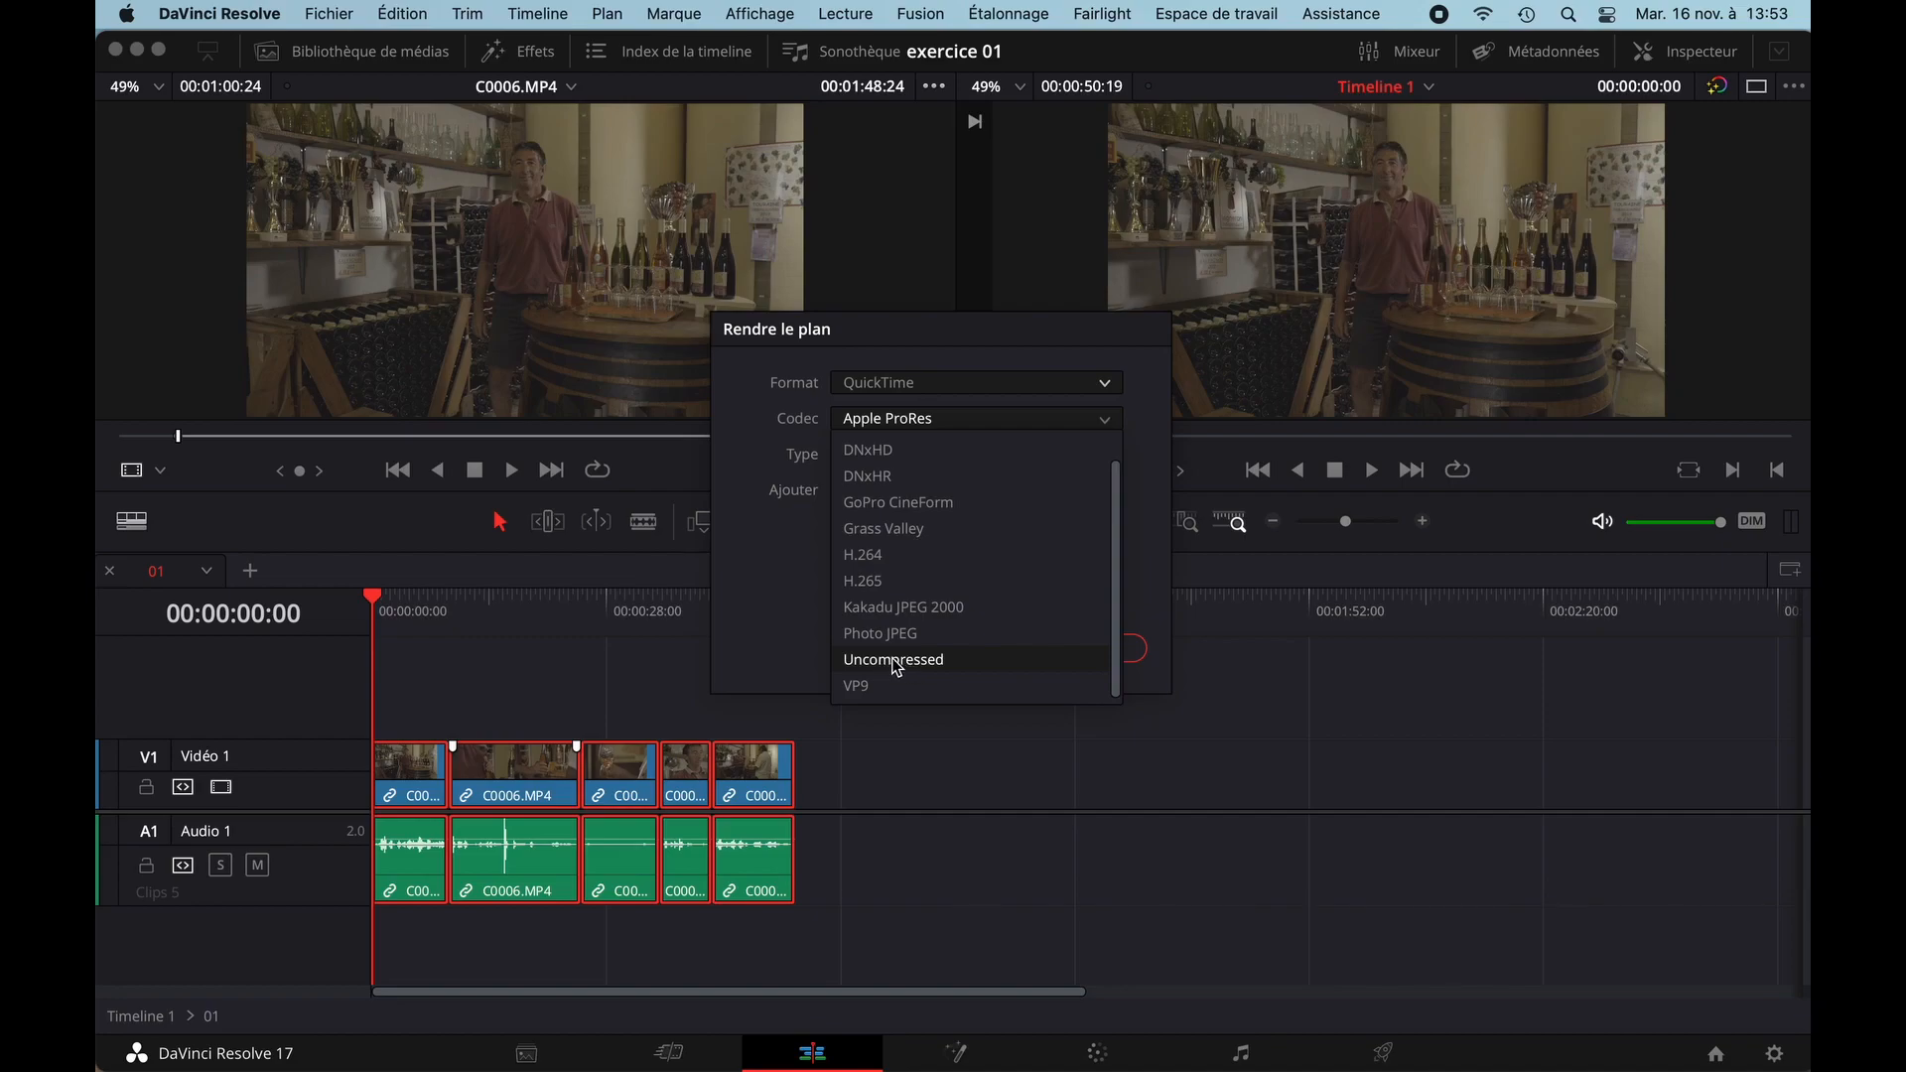
pyautogui.click(774, 568)
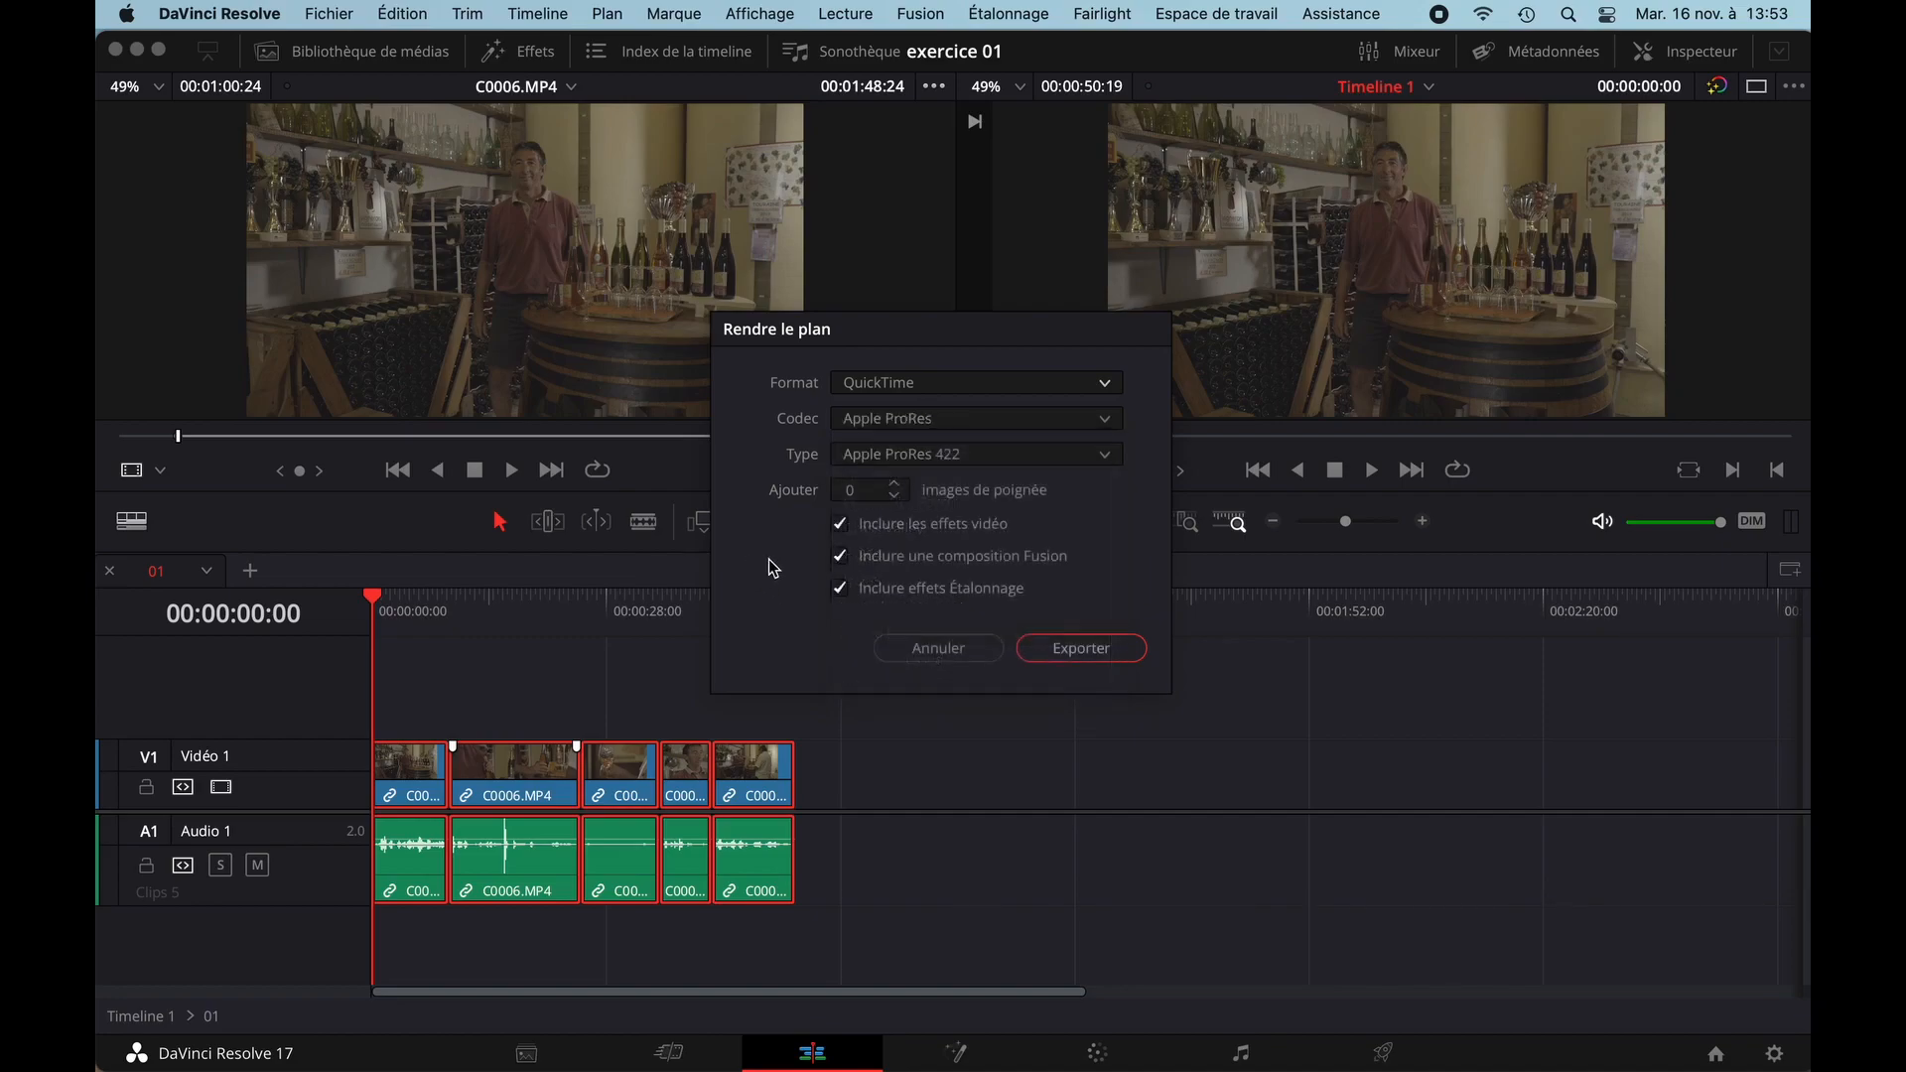
pyautogui.click(959, 458)
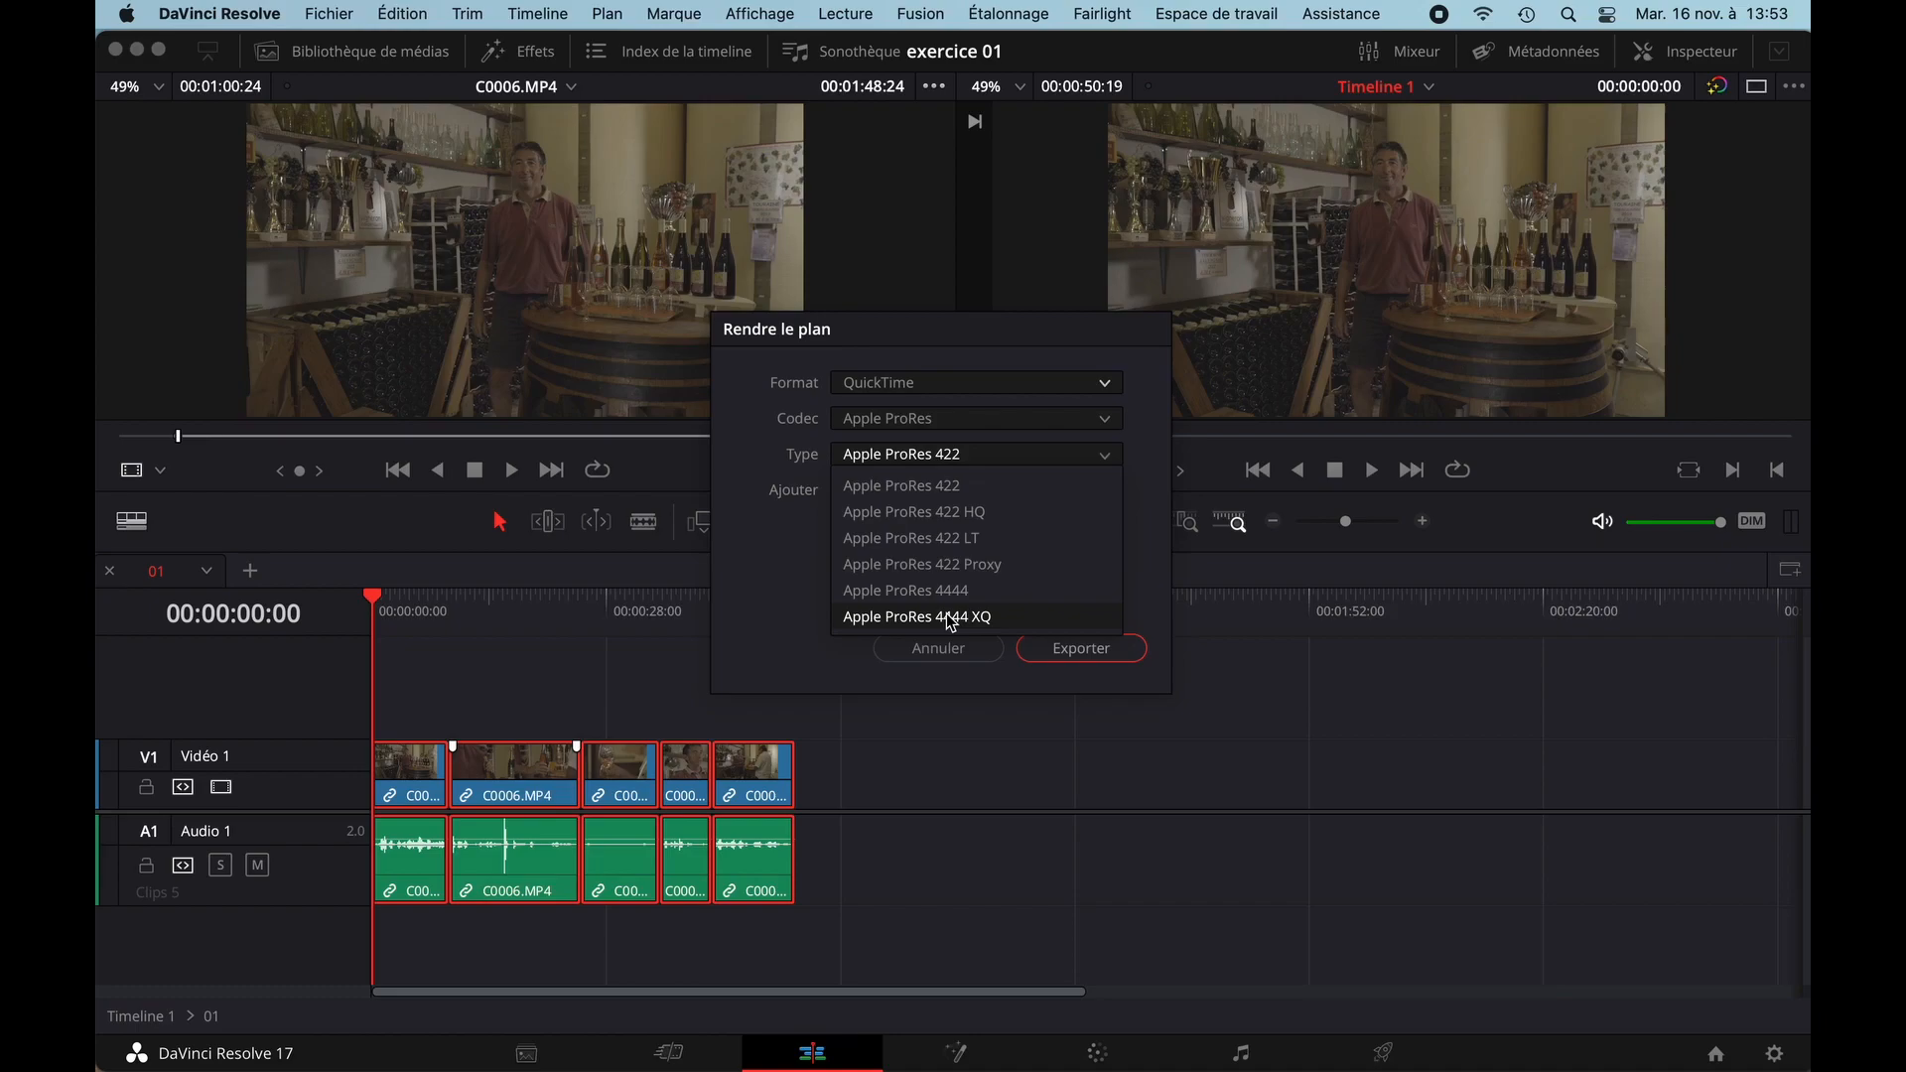
pyautogui.click(808, 559)
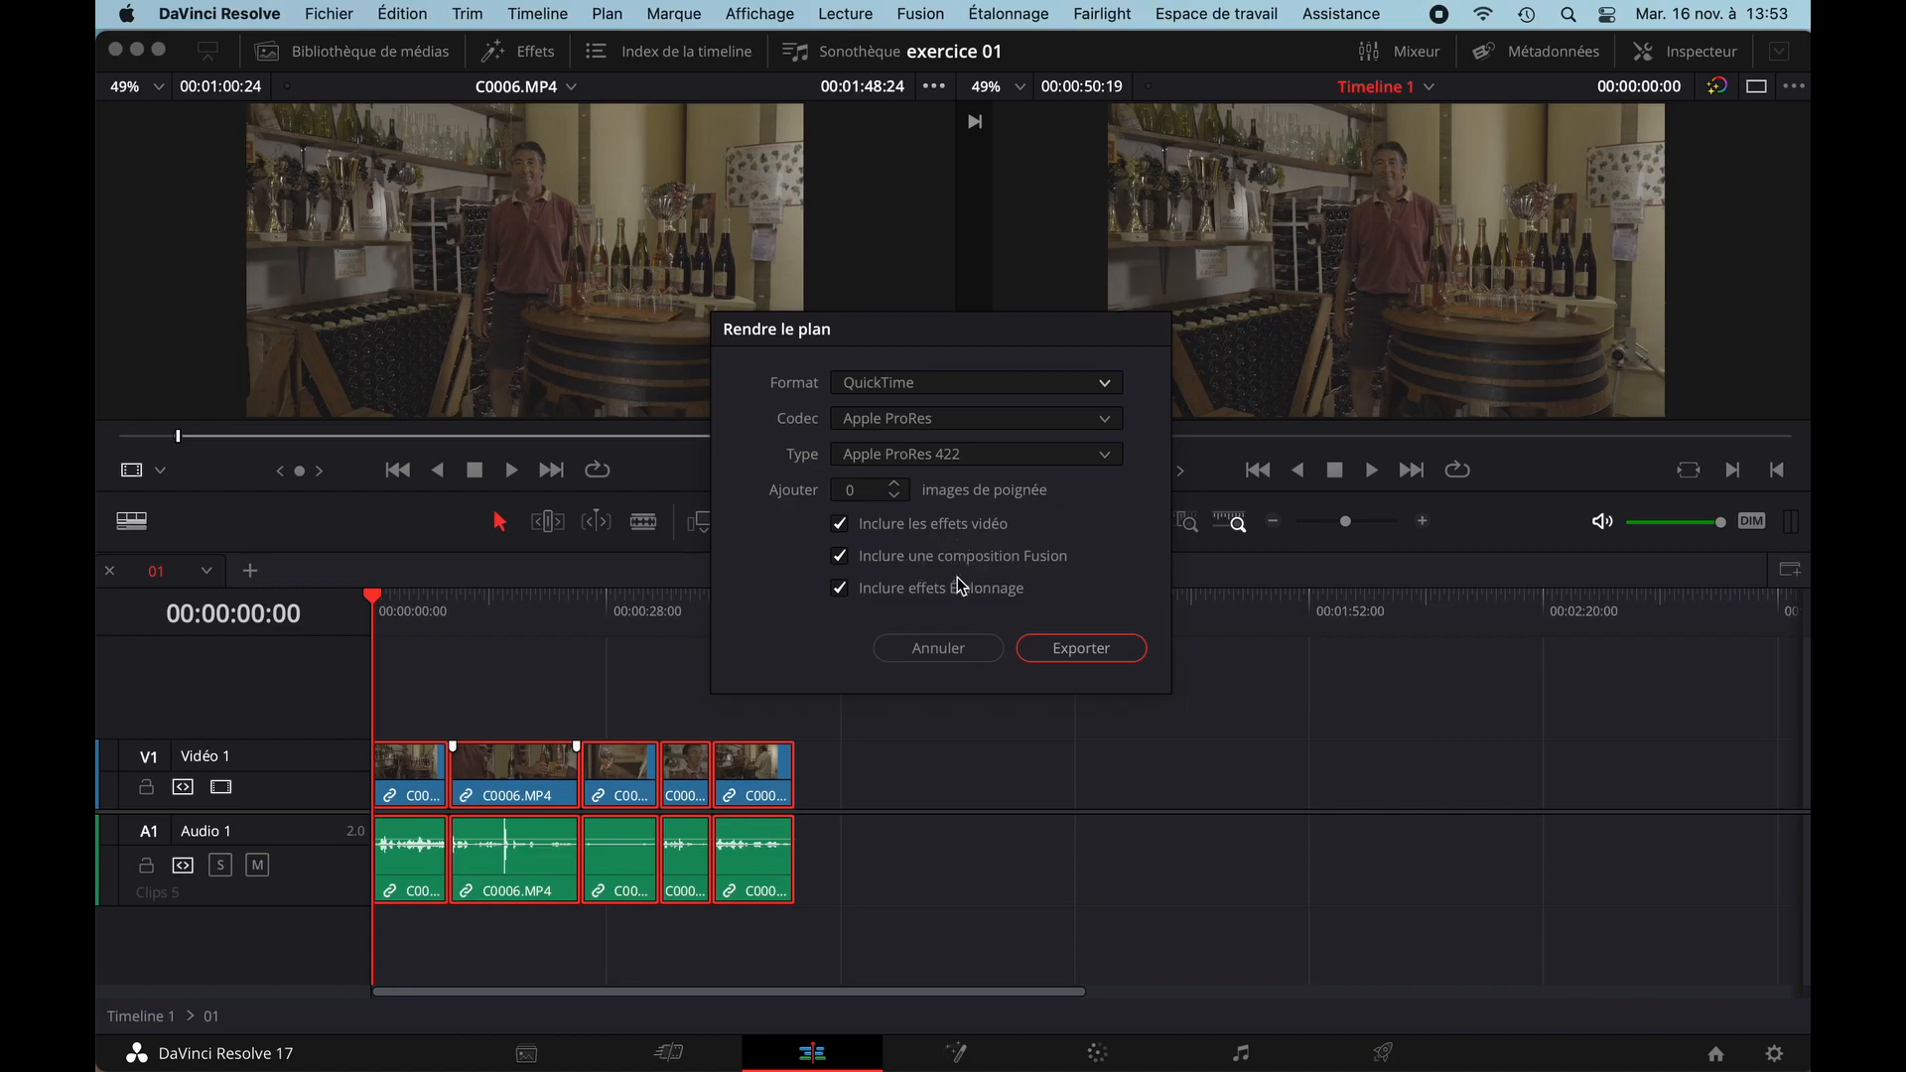
# - Render the five clips in place as QuickTime Apple ProRes 422 into a new desktop folder named EXPORT
pyautogui.click(1068, 658)
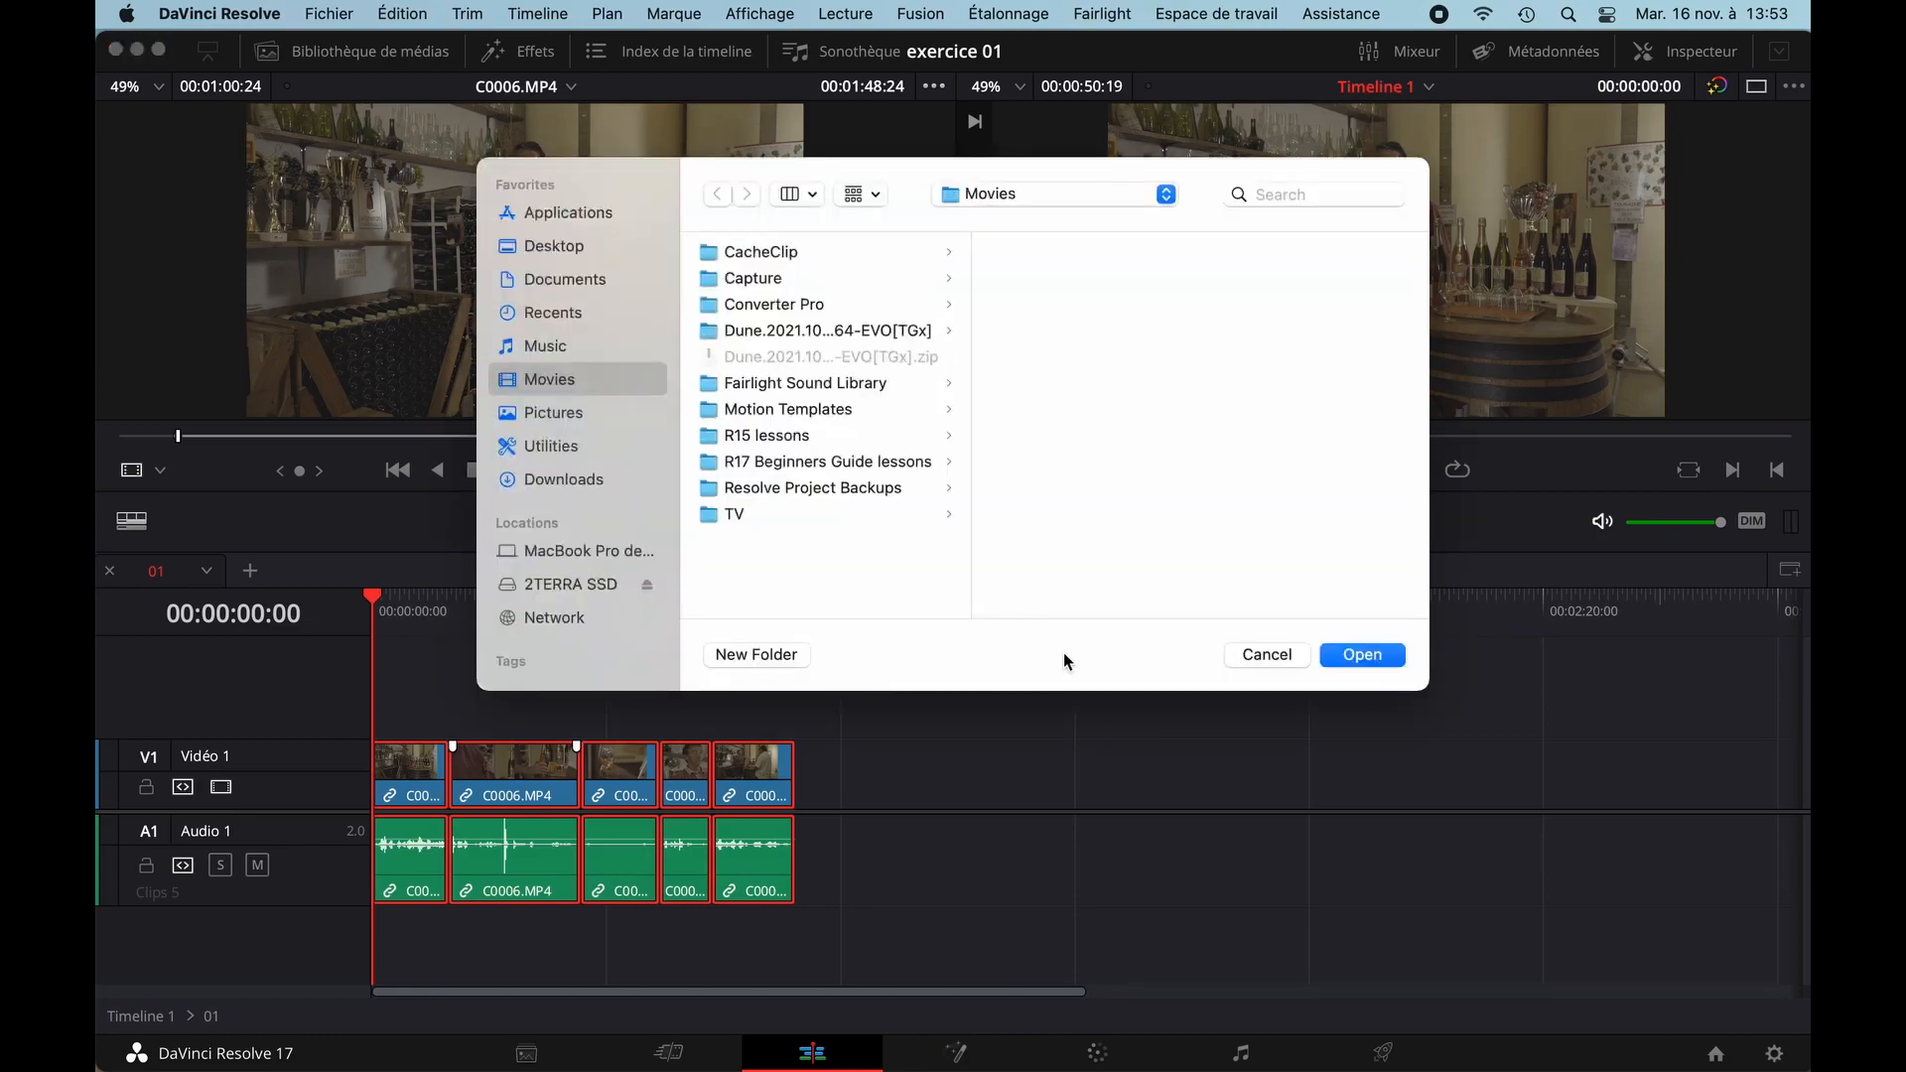
pyautogui.click(547, 253)
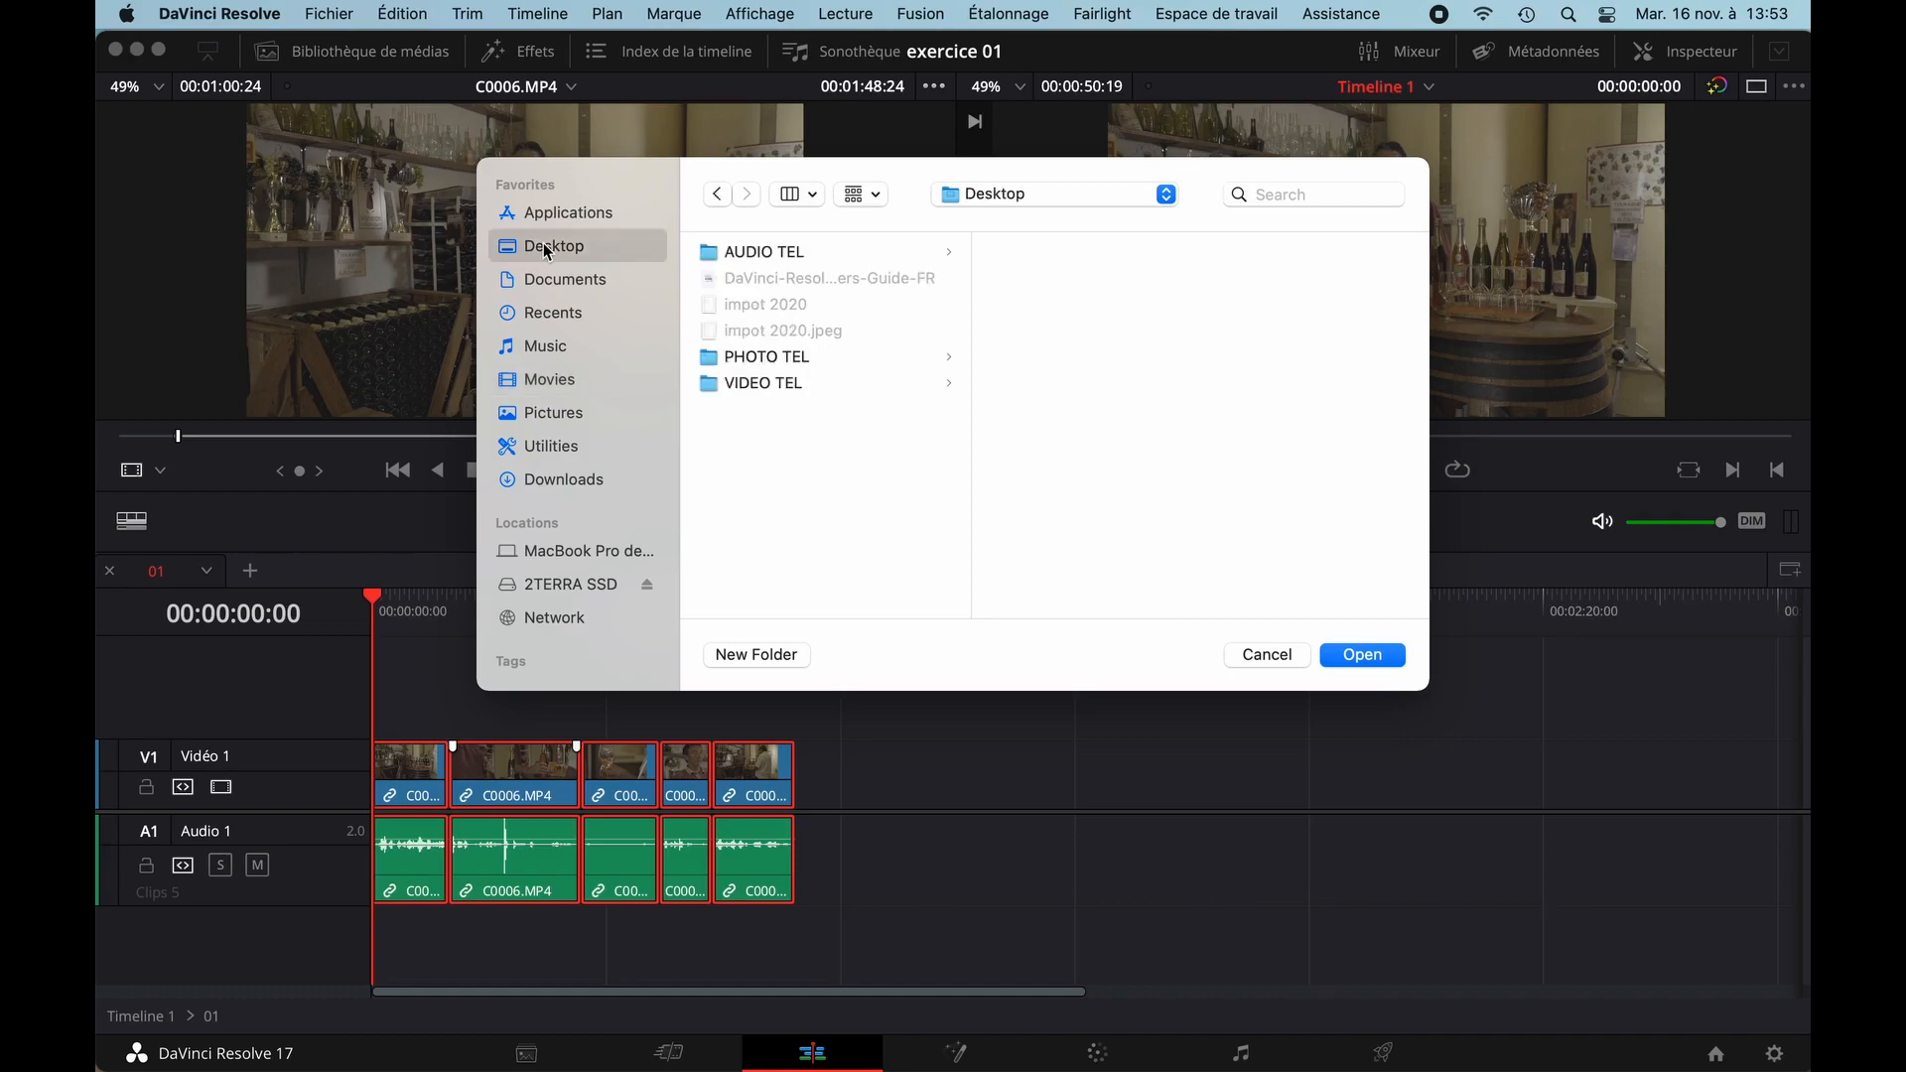
pyautogui.click(749, 656)
pyautogui.write('E')
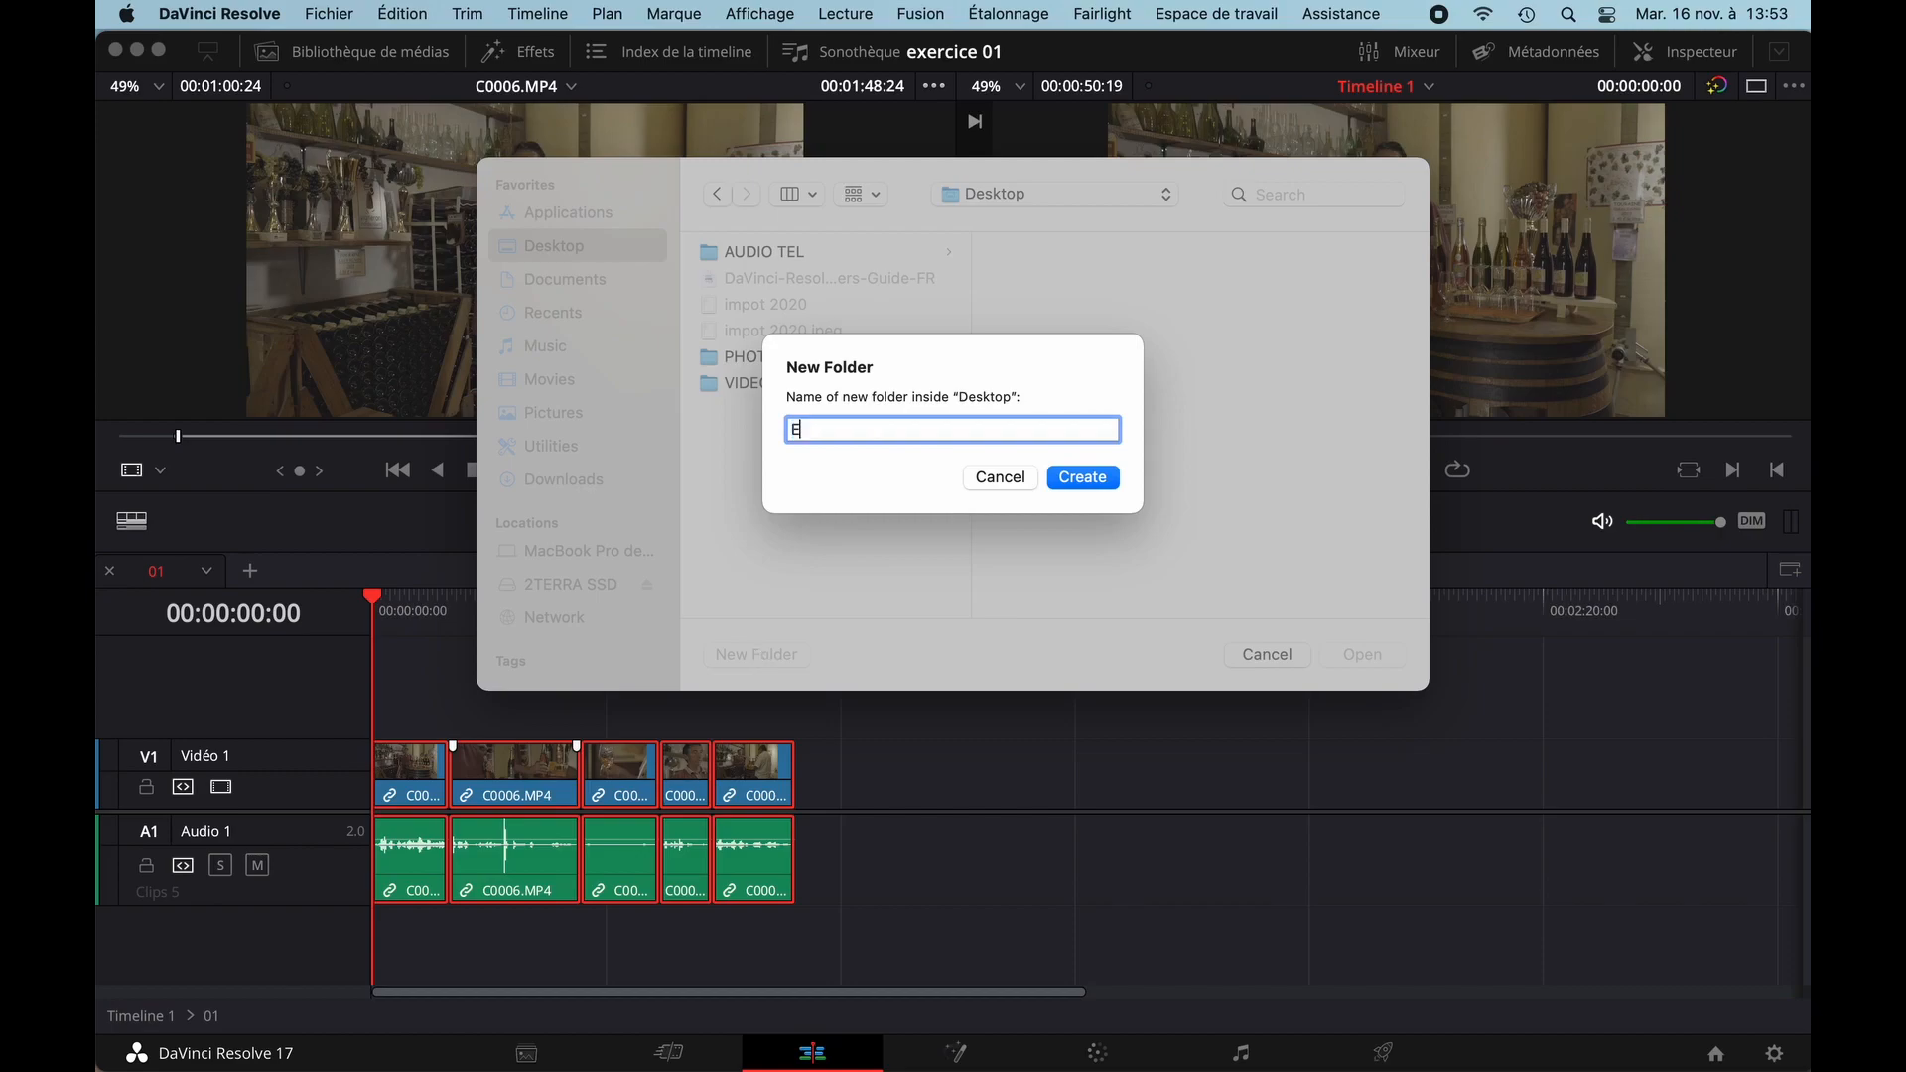
pyautogui.write('XPORT')
pyautogui.click(1107, 475)
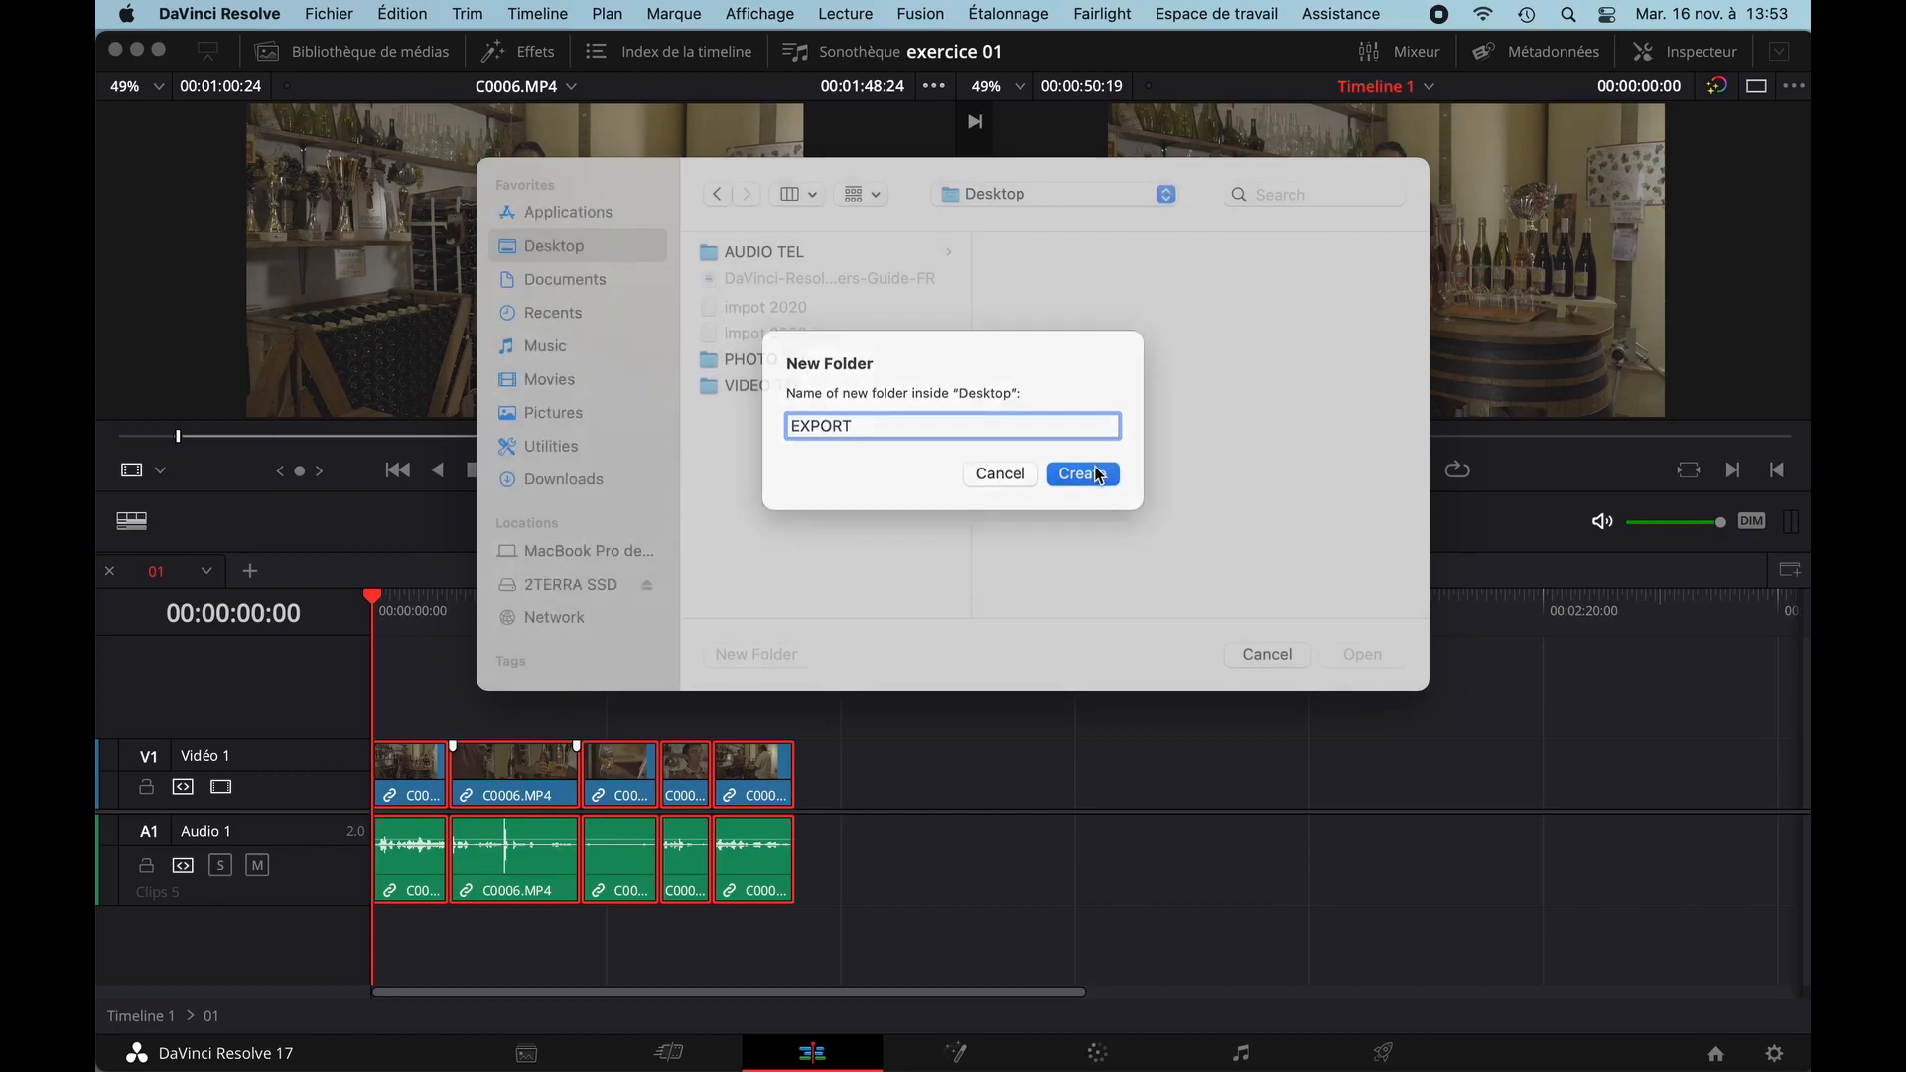
pyautogui.click(1361, 655)
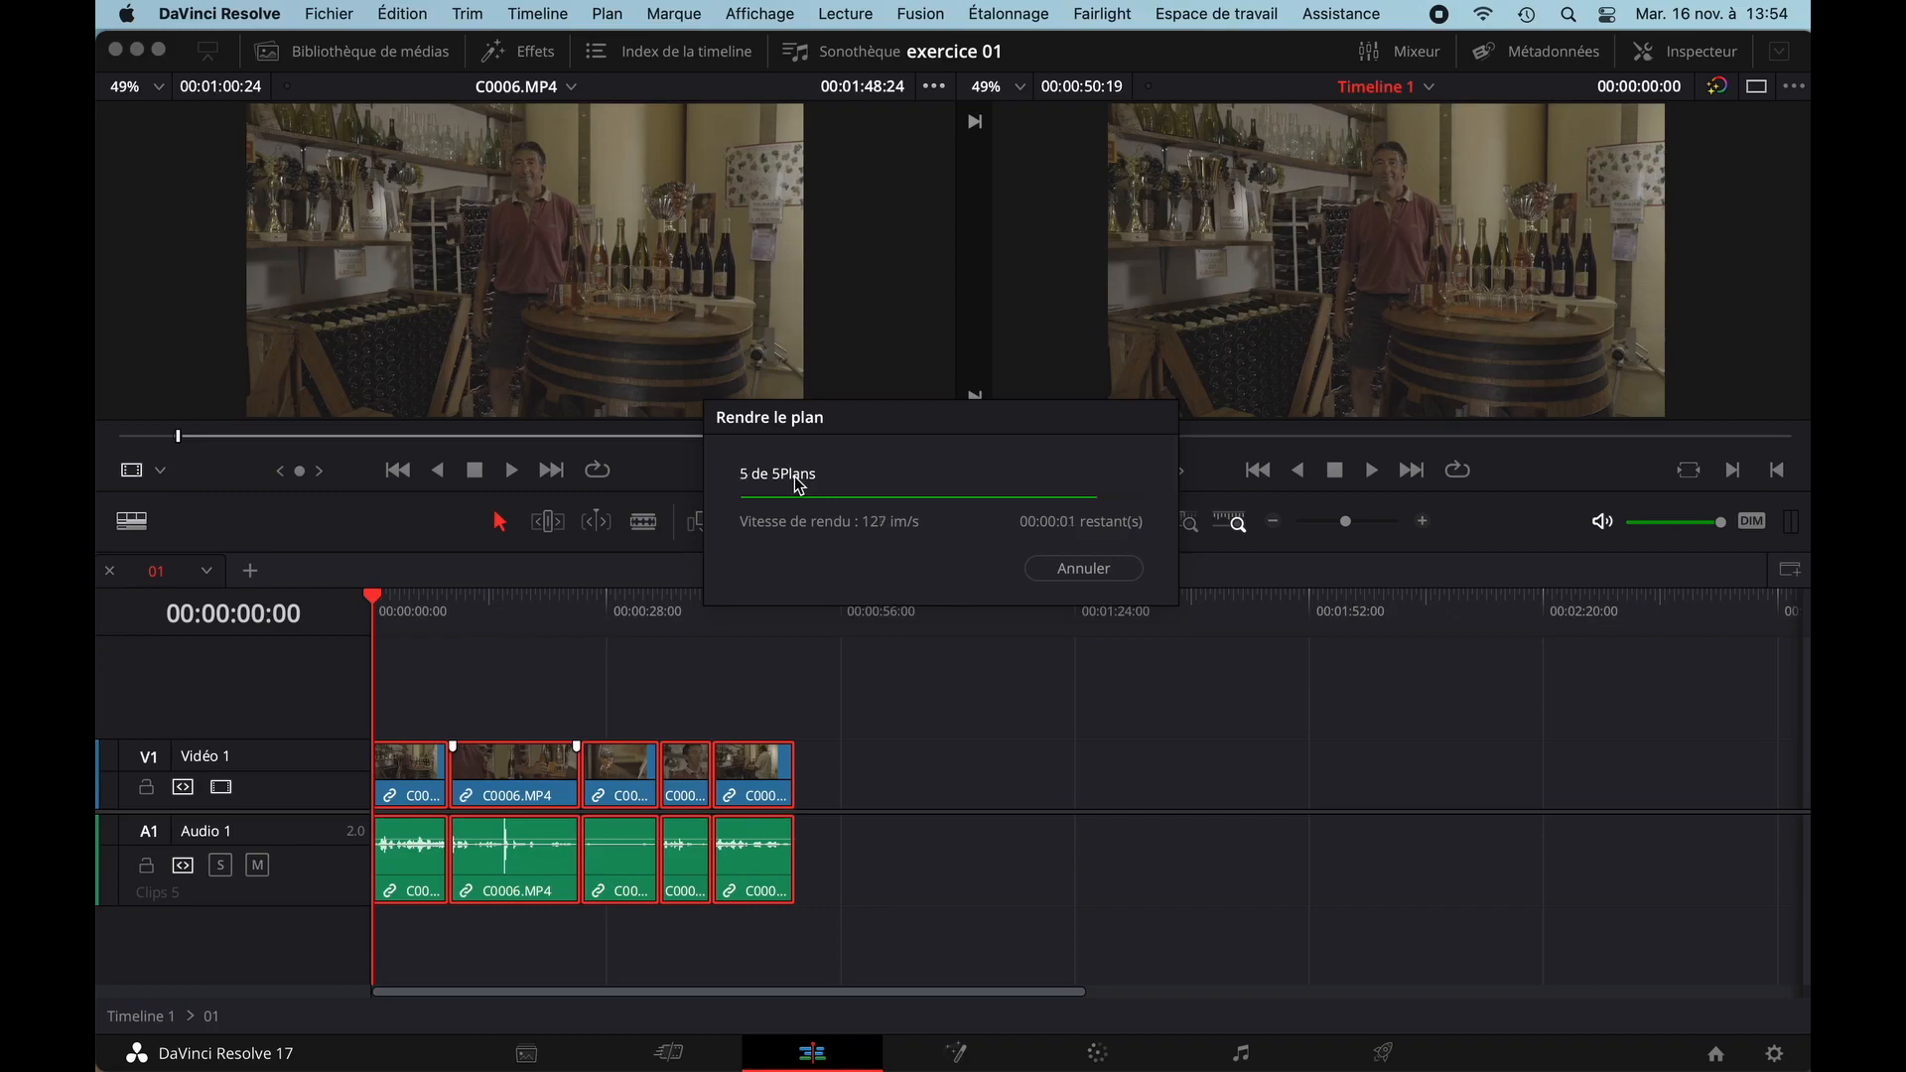
# - Open the EXPORT folder in Finder, return to DaVinci Resolve and examine the rendered clips in timeline 01
pyautogui.hotkey('ctrl', 'Right')
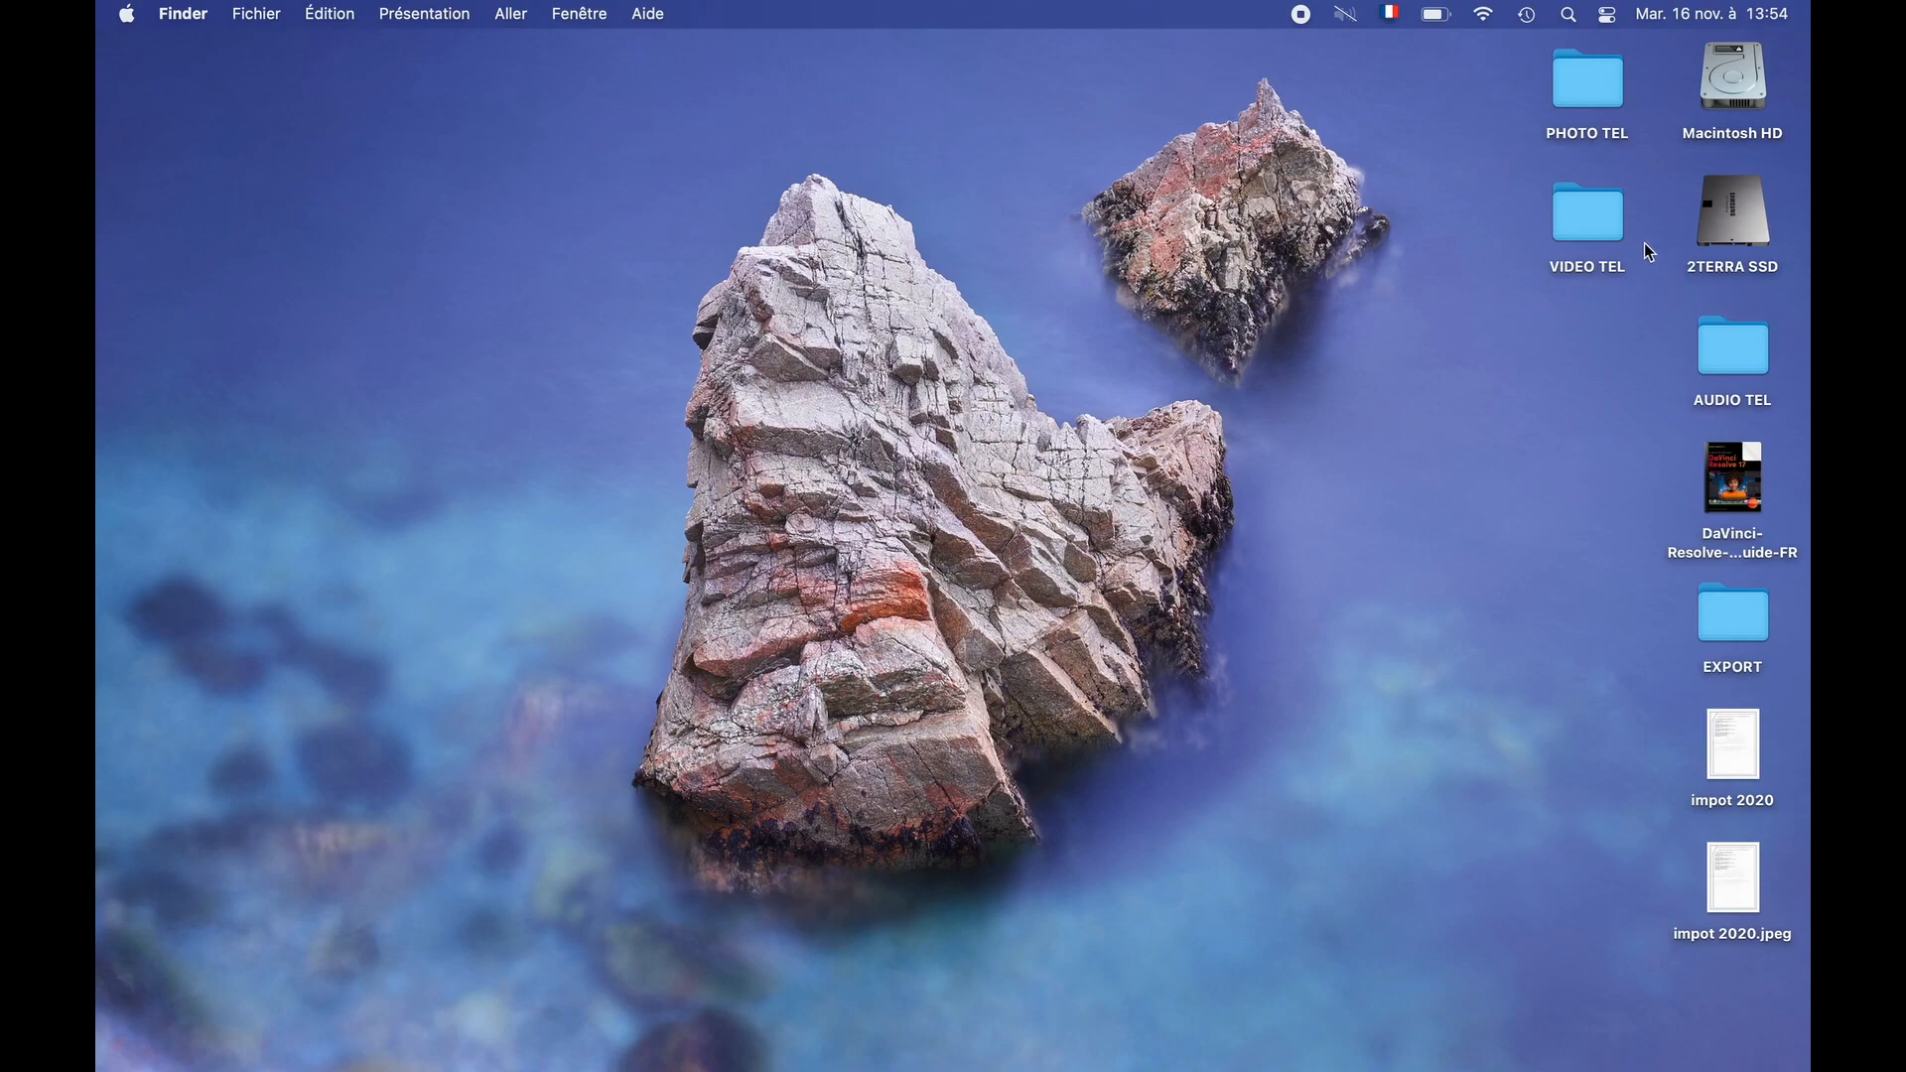
pyautogui.doubleClick(1735, 623)
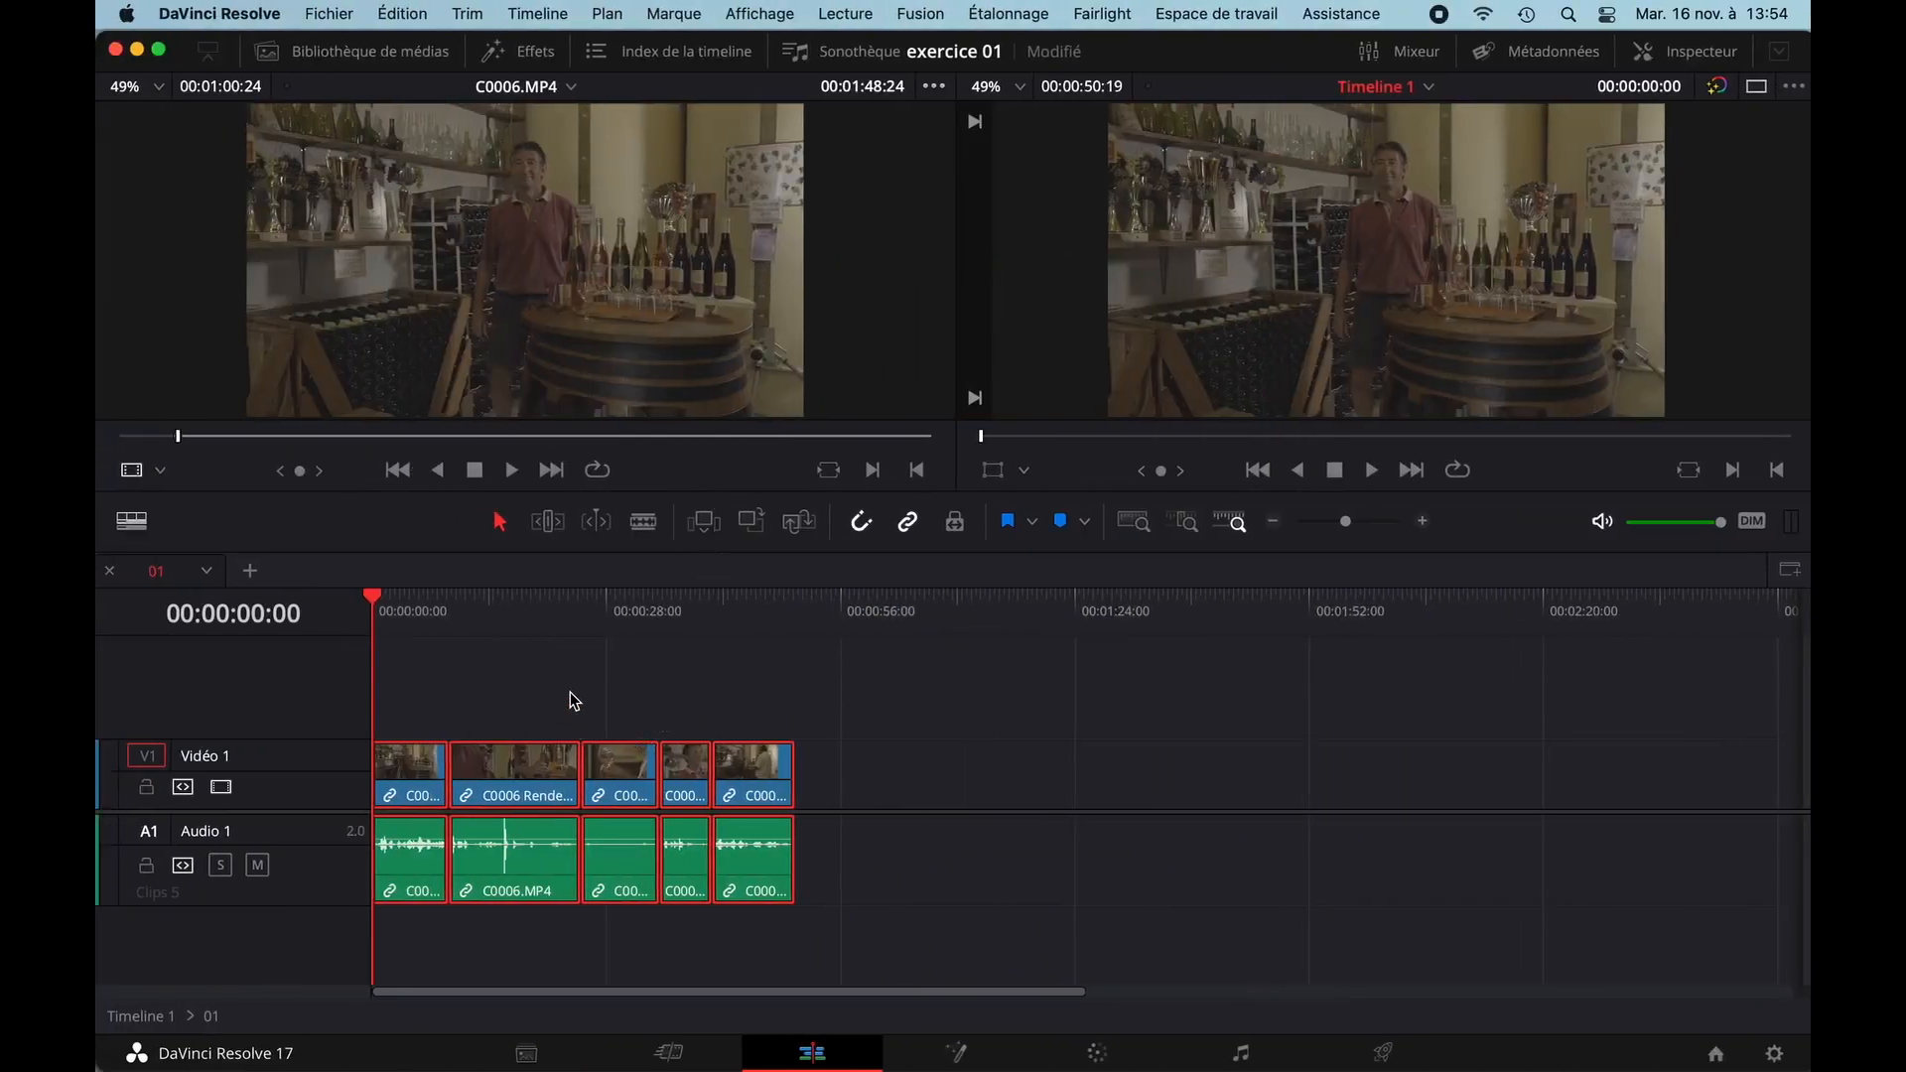
pyautogui.rightClick(528, 766)
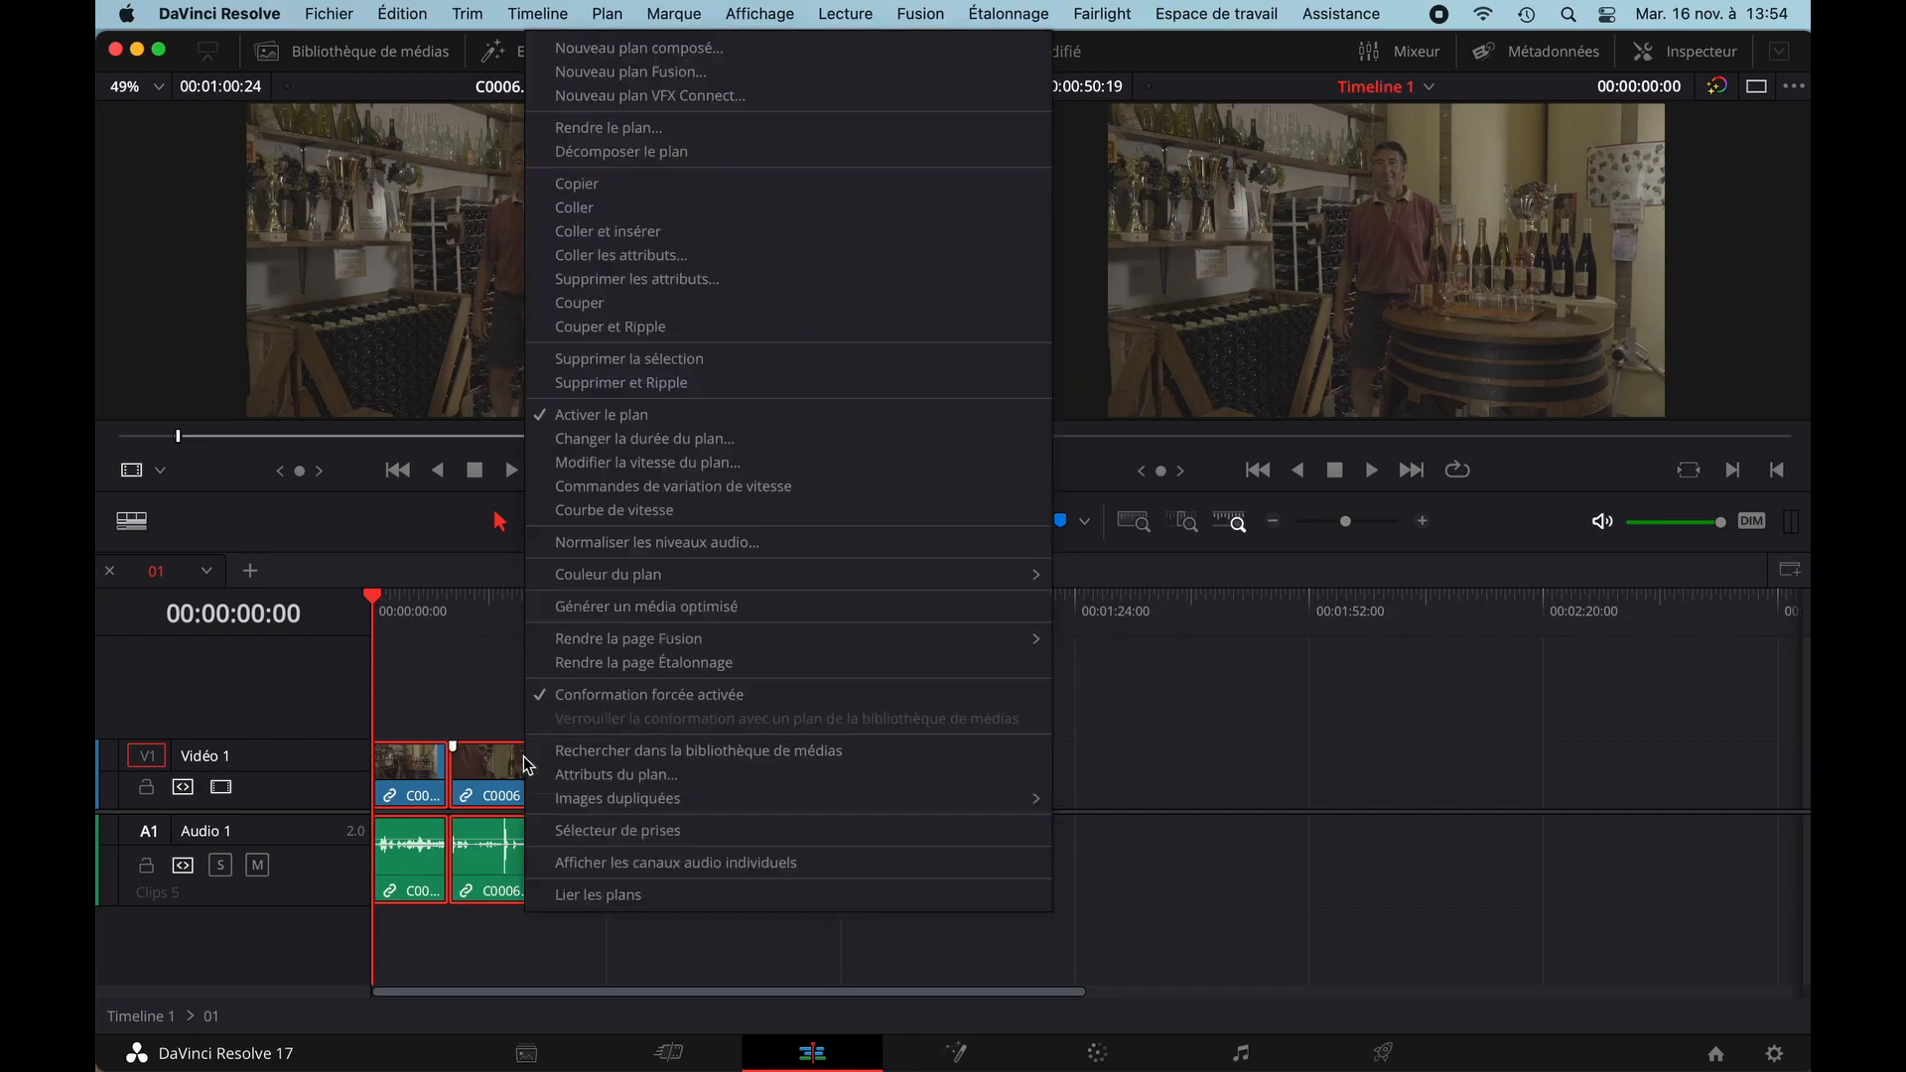
pyautogui.click(635, 231)
pyautogui.press('super+equal')
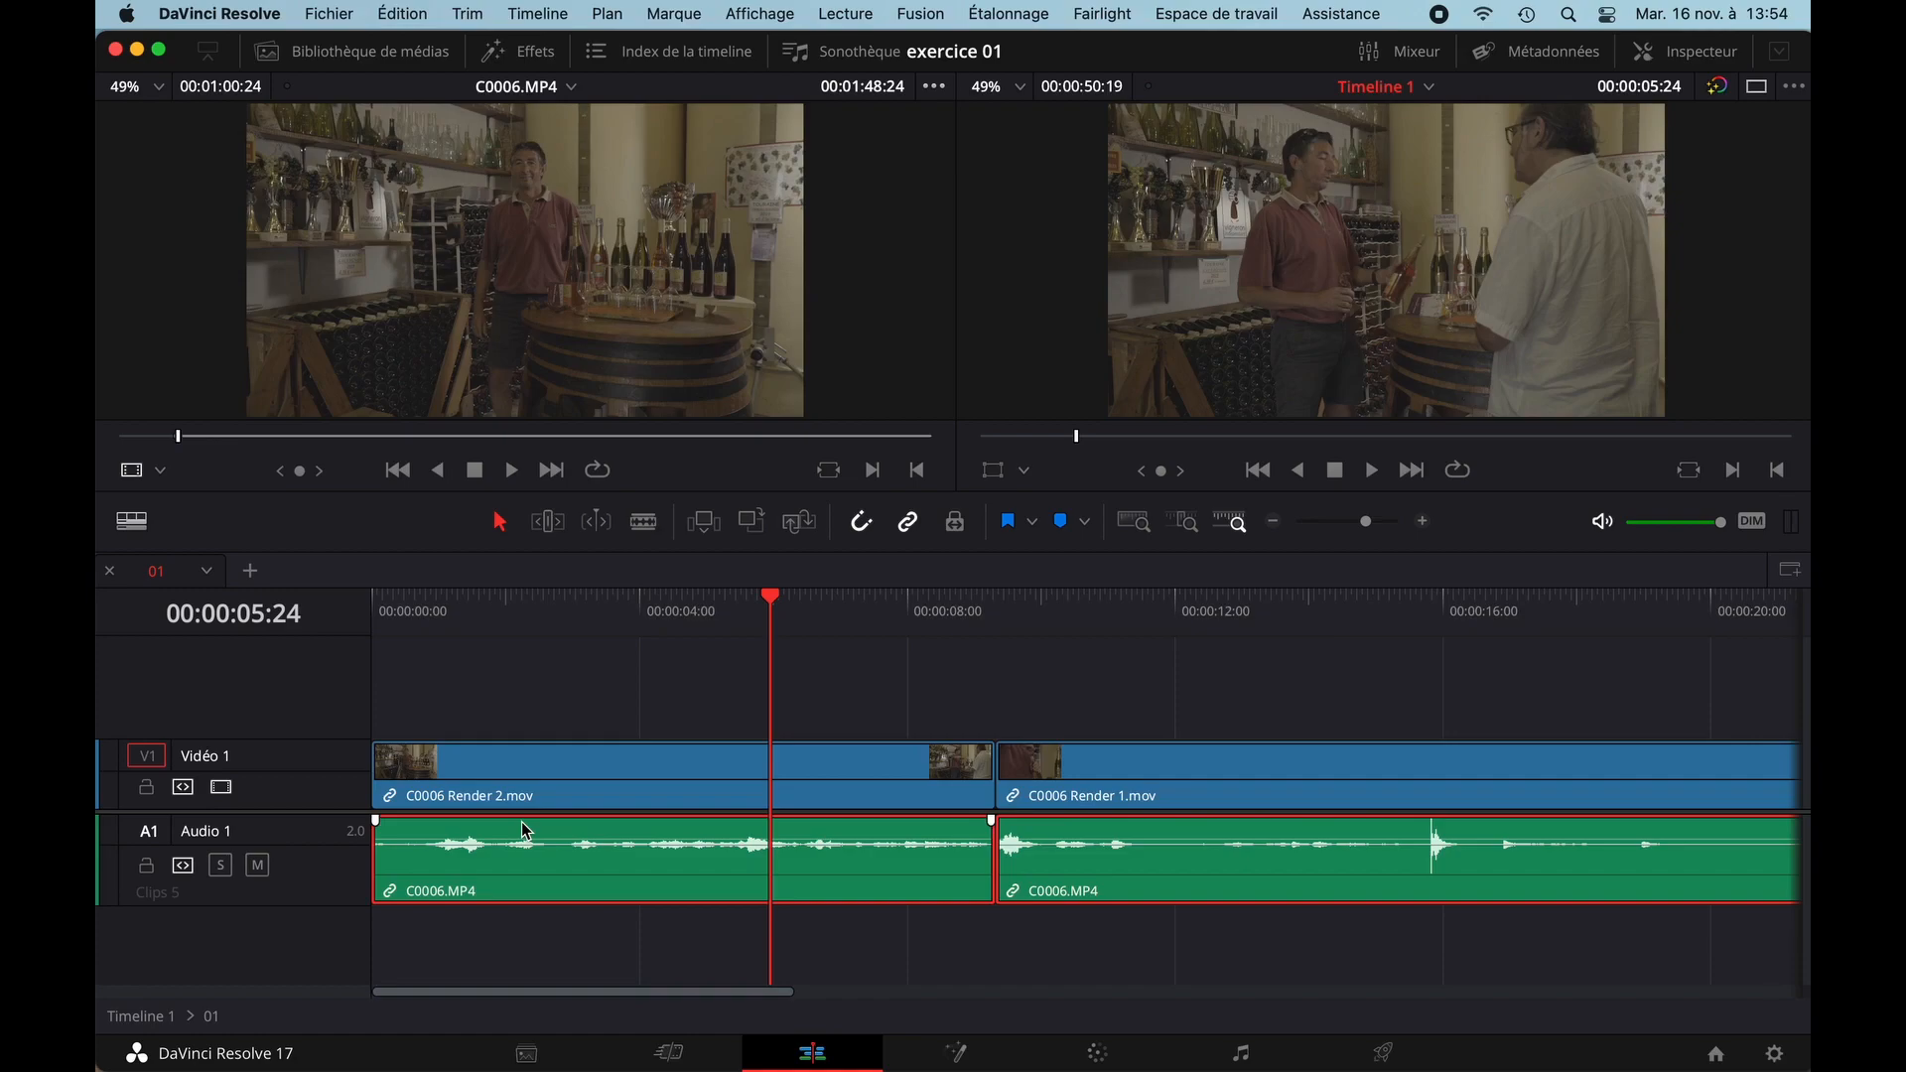
pyautogui.hotkey('ctrl', 'Left')
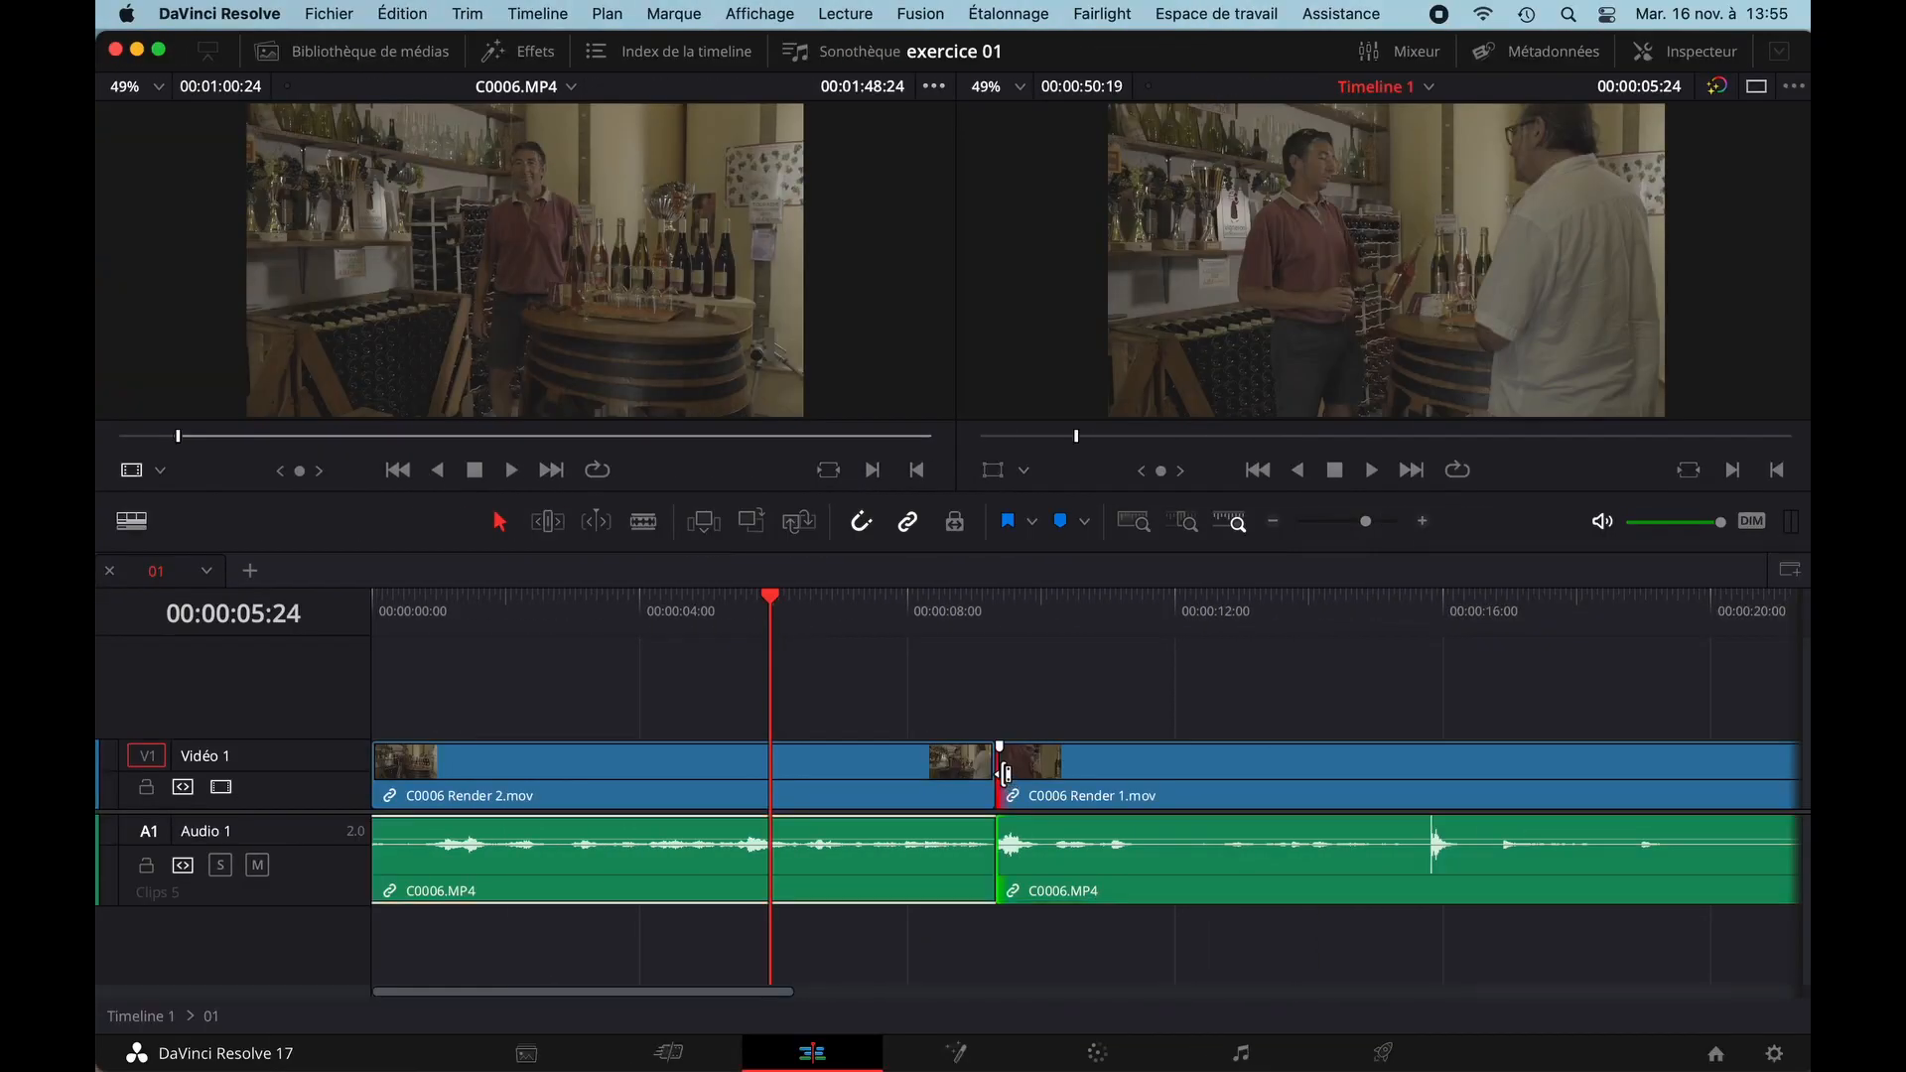
# - Try to trim the cut between the first two rendered clips in both directions
pyautogui.moveTo(997, 768); pyautogui.dragTo(1052, 805)
pyautogui.press('super+s')
pyautogui.moveTo(1062, 797); pyautogui.dragTo(984, 791)
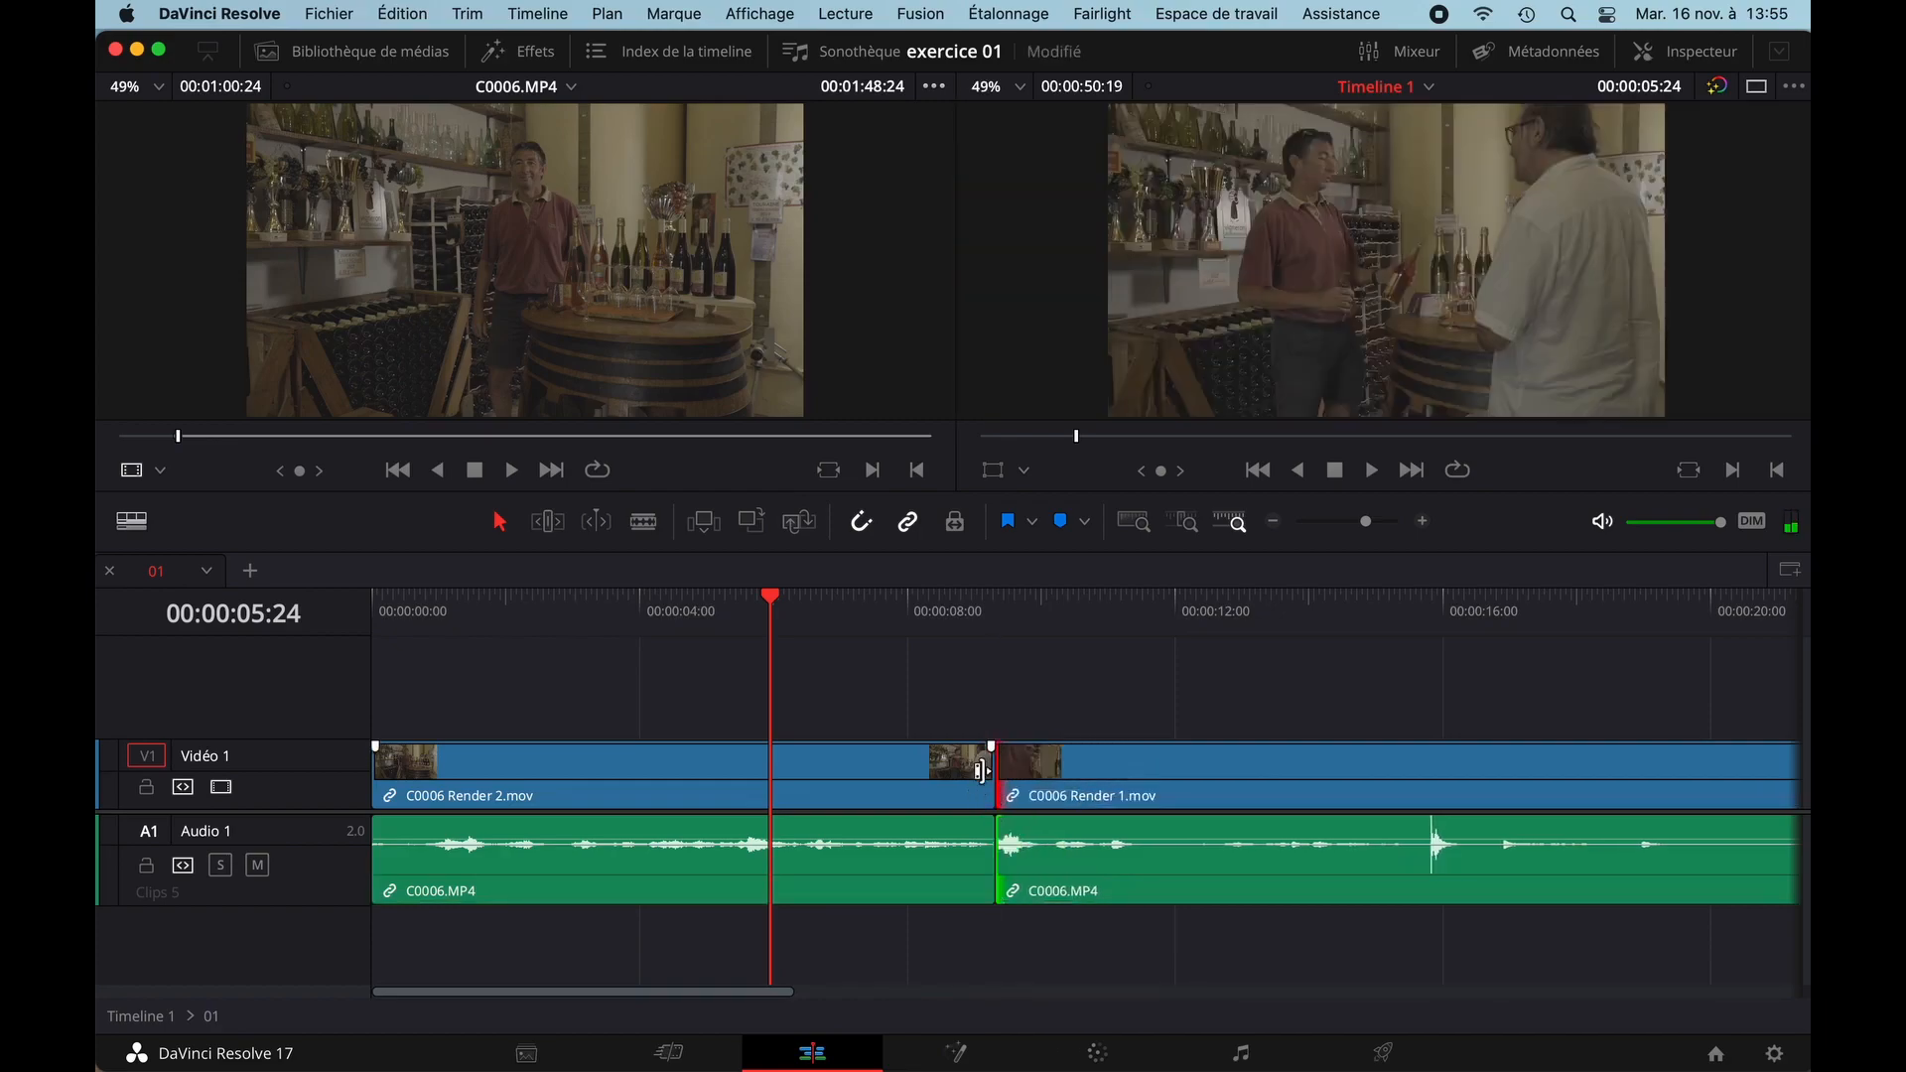
pyautogui.press('super+s')
# - Select all clips in timeline 01 and decompose the rendered clips back to their original media
pyautogui.press('super+a')
pyautogui.rightClick(723, 781)
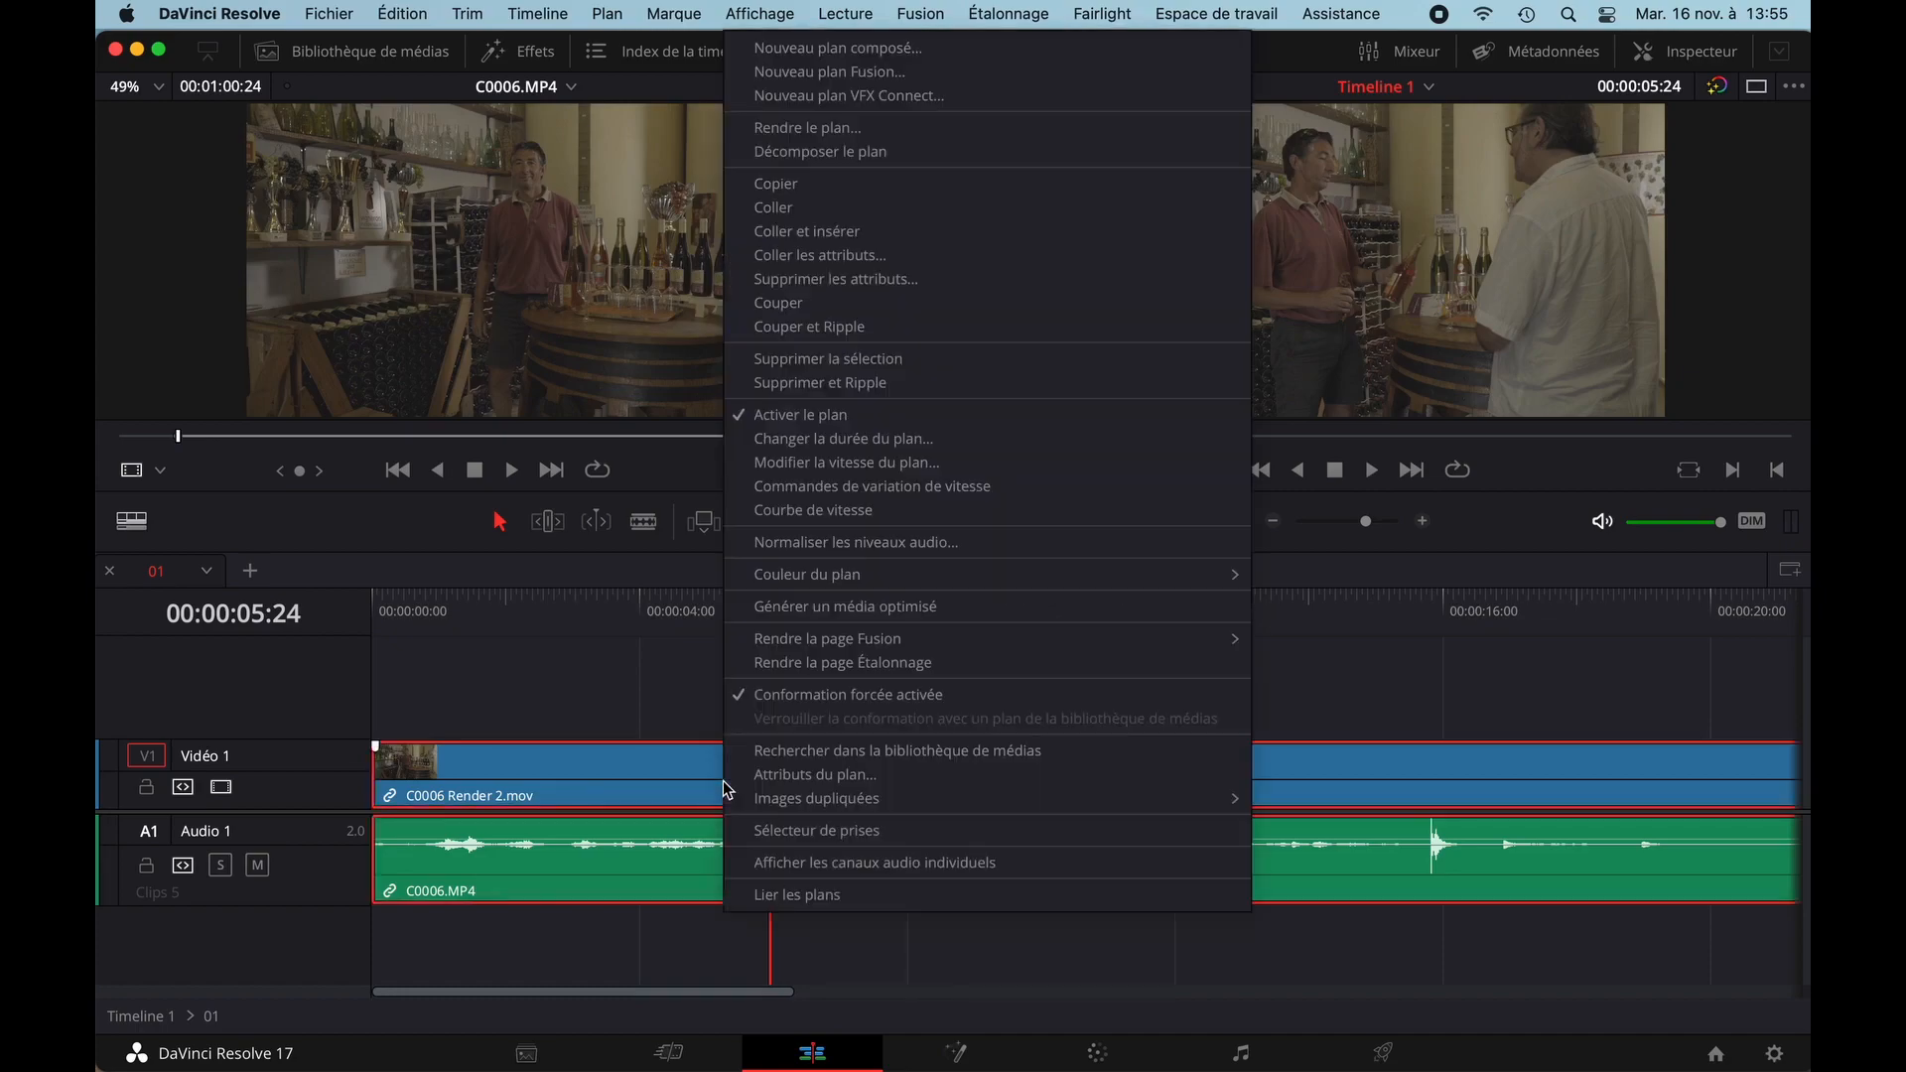
pyautogui.click(832, 154)
pyautogui.click(871, 704)
# - Test the trim handles at the cut between the first two restored clips, then clear the edit selection
pyautogui.click(993, 780)
pyautogui.moveTo(1005, 779)
pyautogui.mouseDown()
pyautogui.moveTo(1103, 782)
pyautogui.moveTo(886, 778)
pyautogui.moveTo(996, 781)
pyautogui.mouseUp()
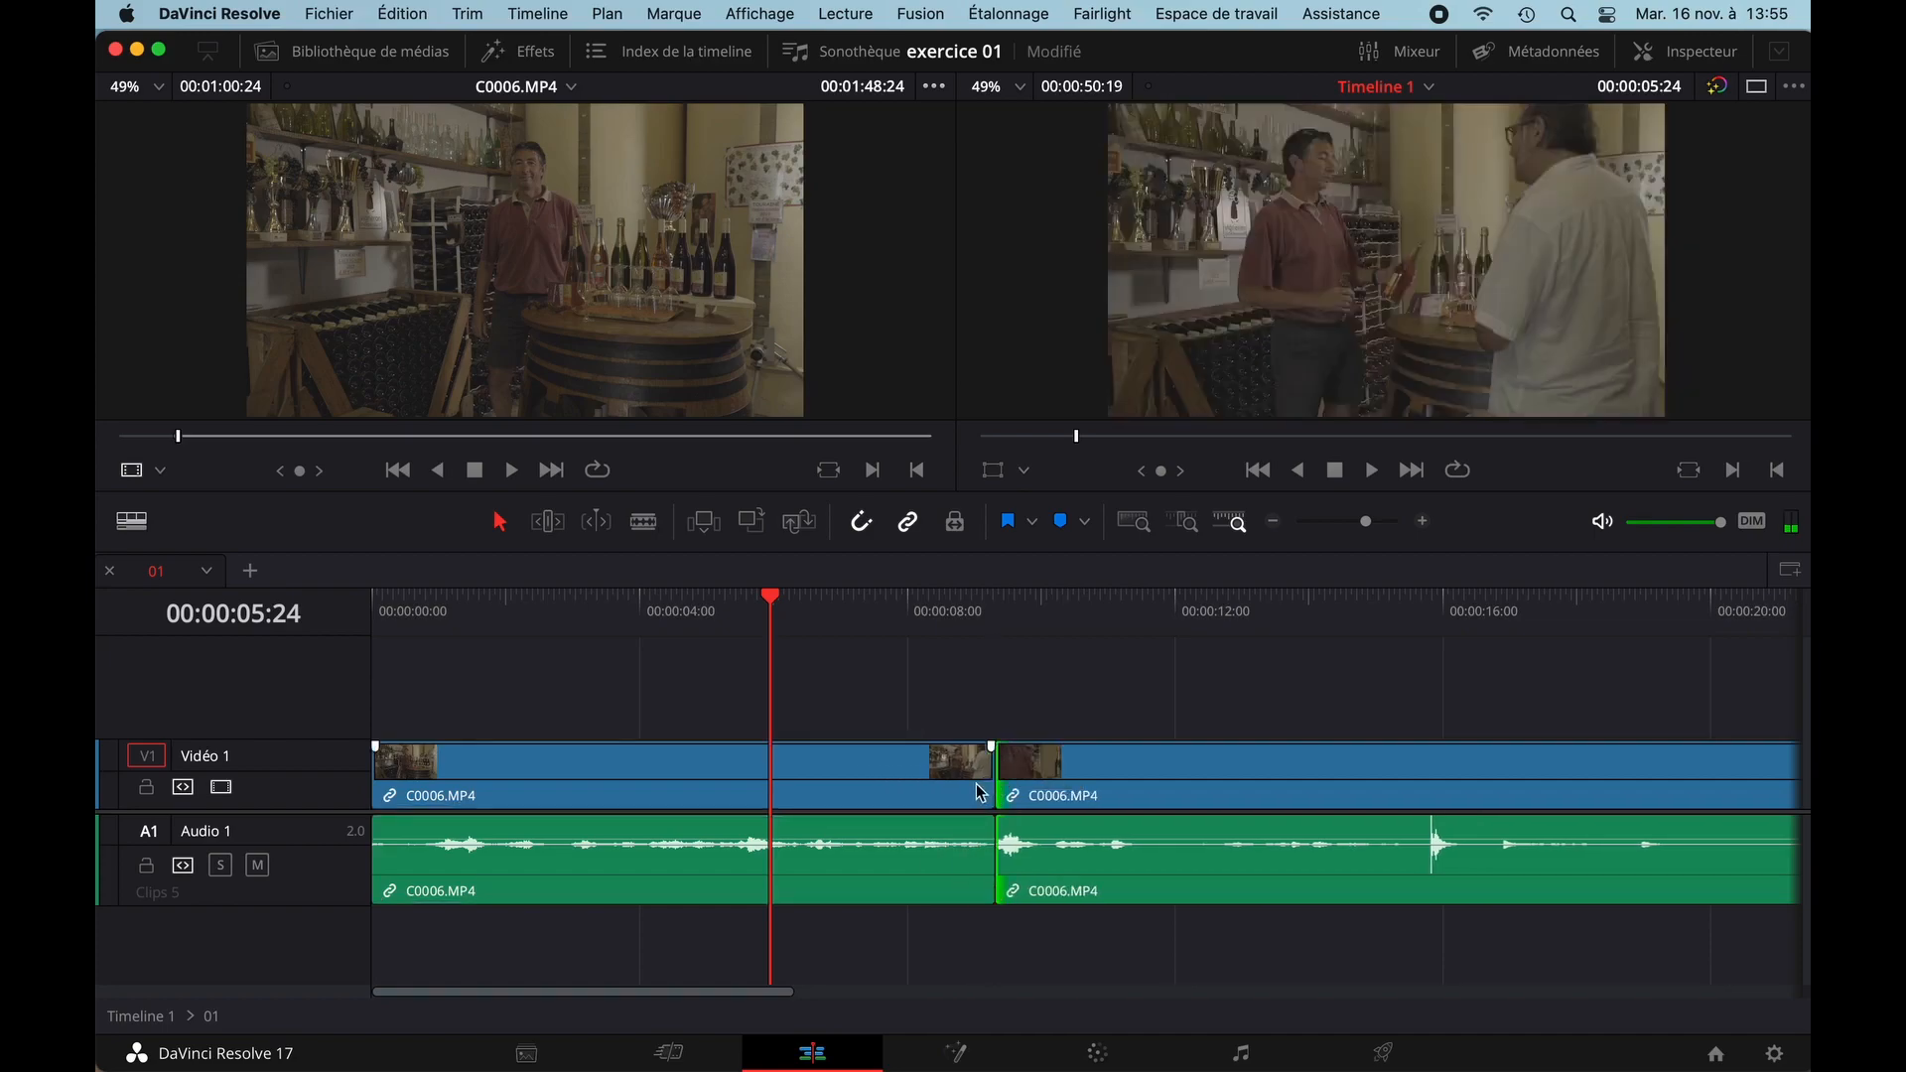
pyautogui.press('super+minus')
pyautogui.press('super+minus')
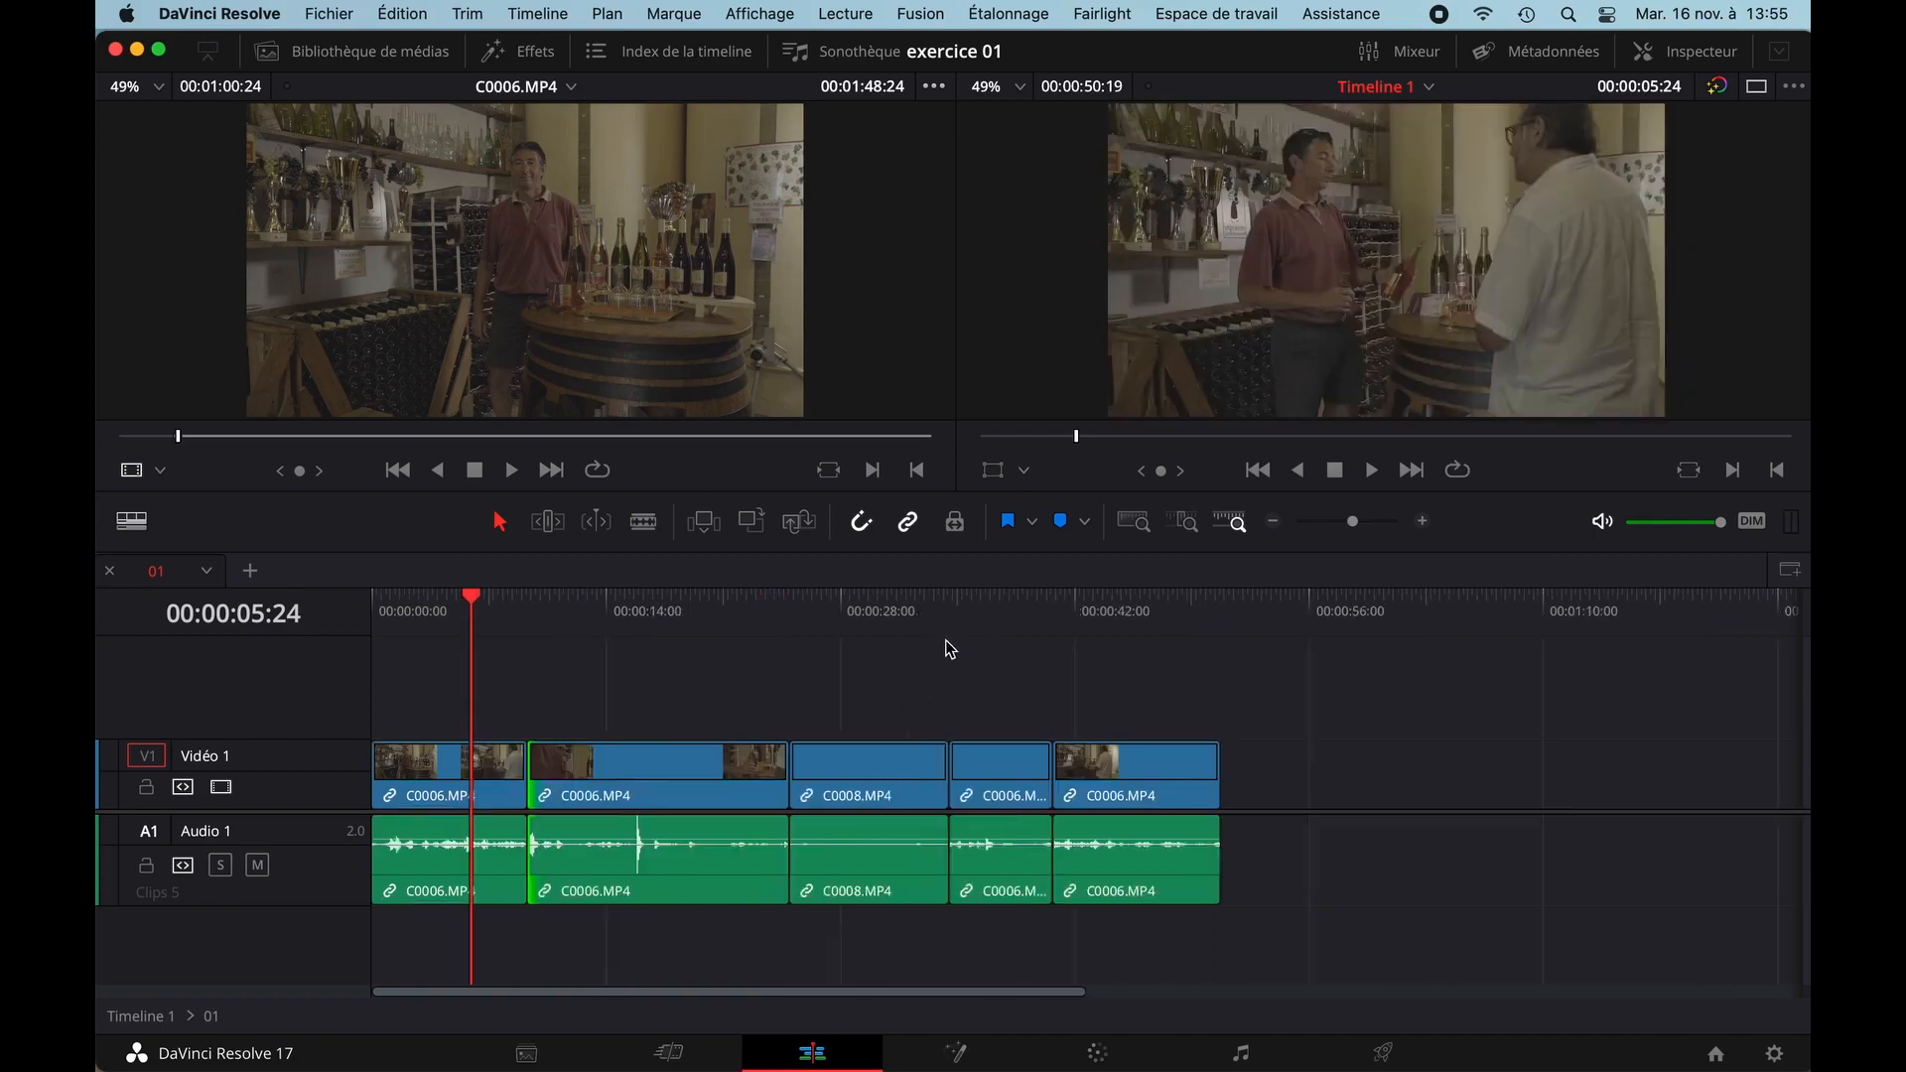
pyautogui.click(672, 676)
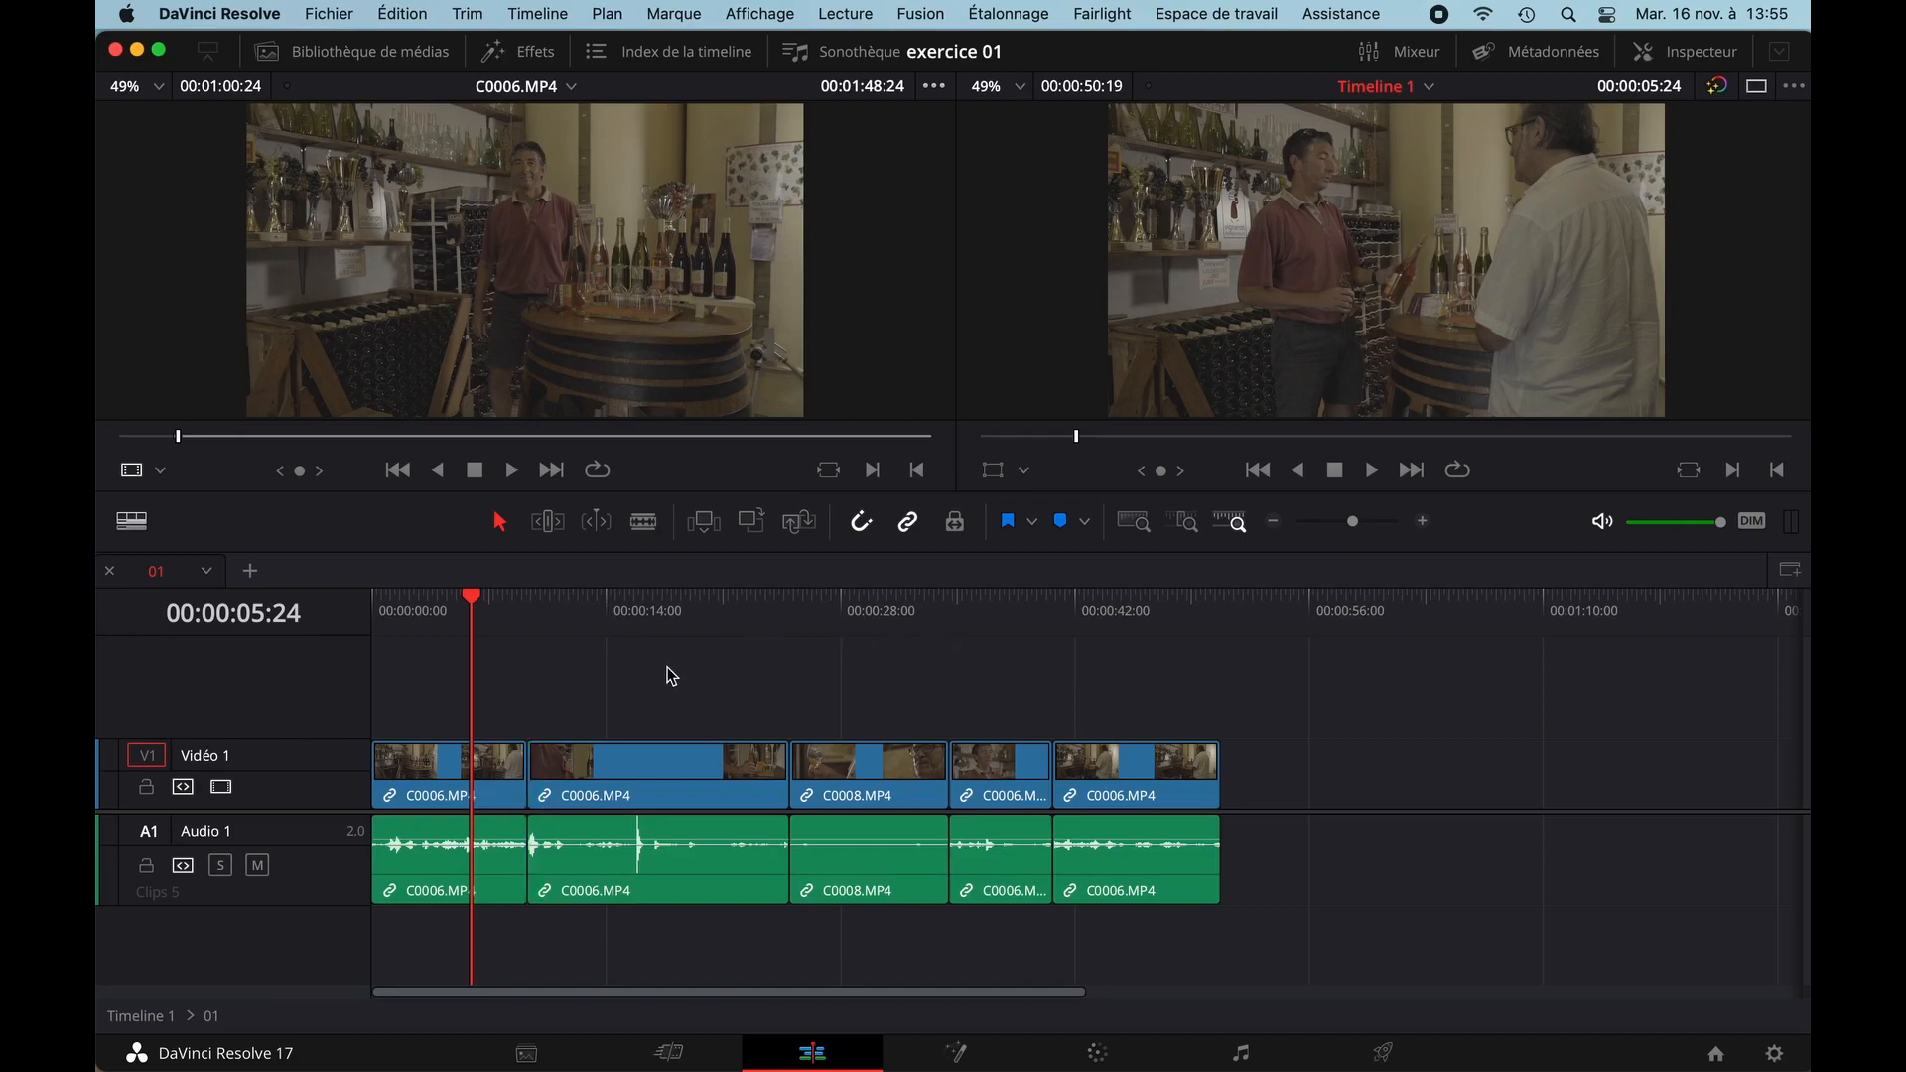
# - Disable the first clip on Video 1 and scrub across it to check the viewer
pyautogui.click(461, 780)
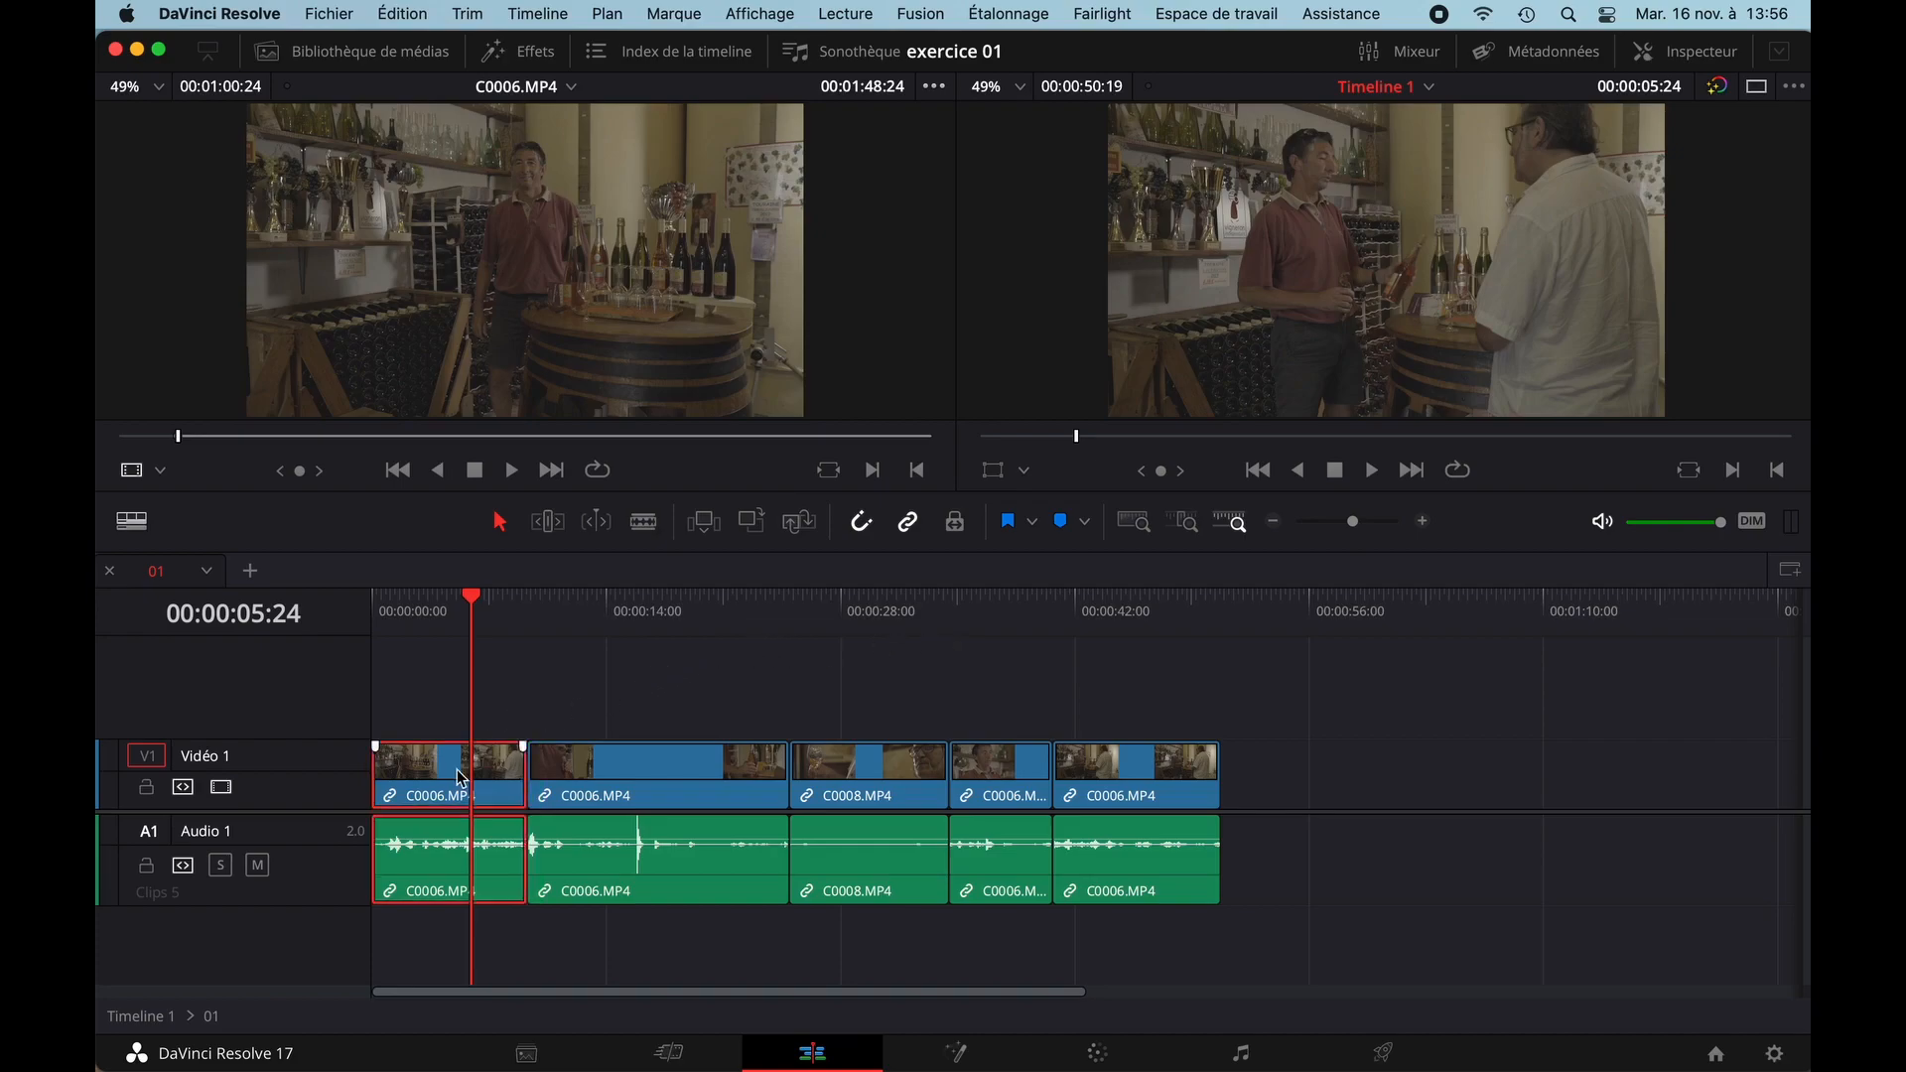
pyautogui.rightClick(461, 780)
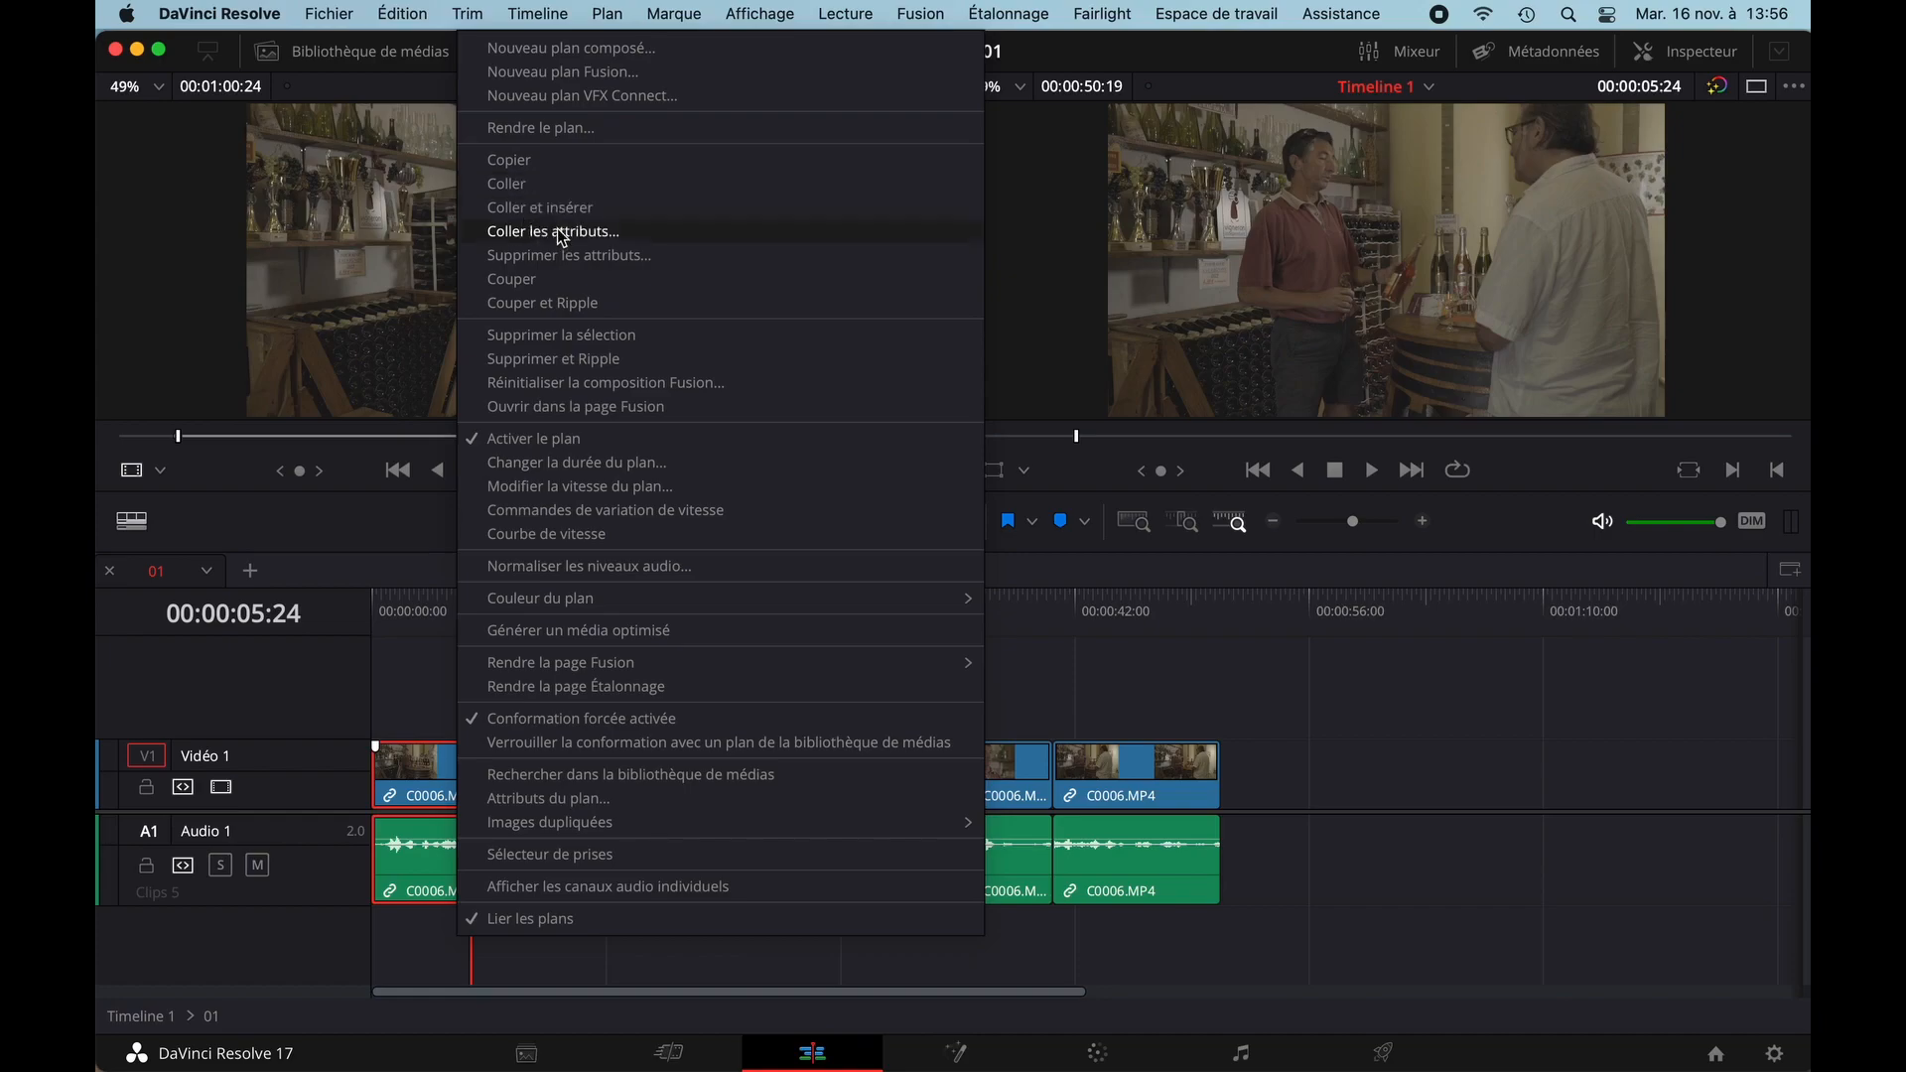
pyautogui.click(541, 440)
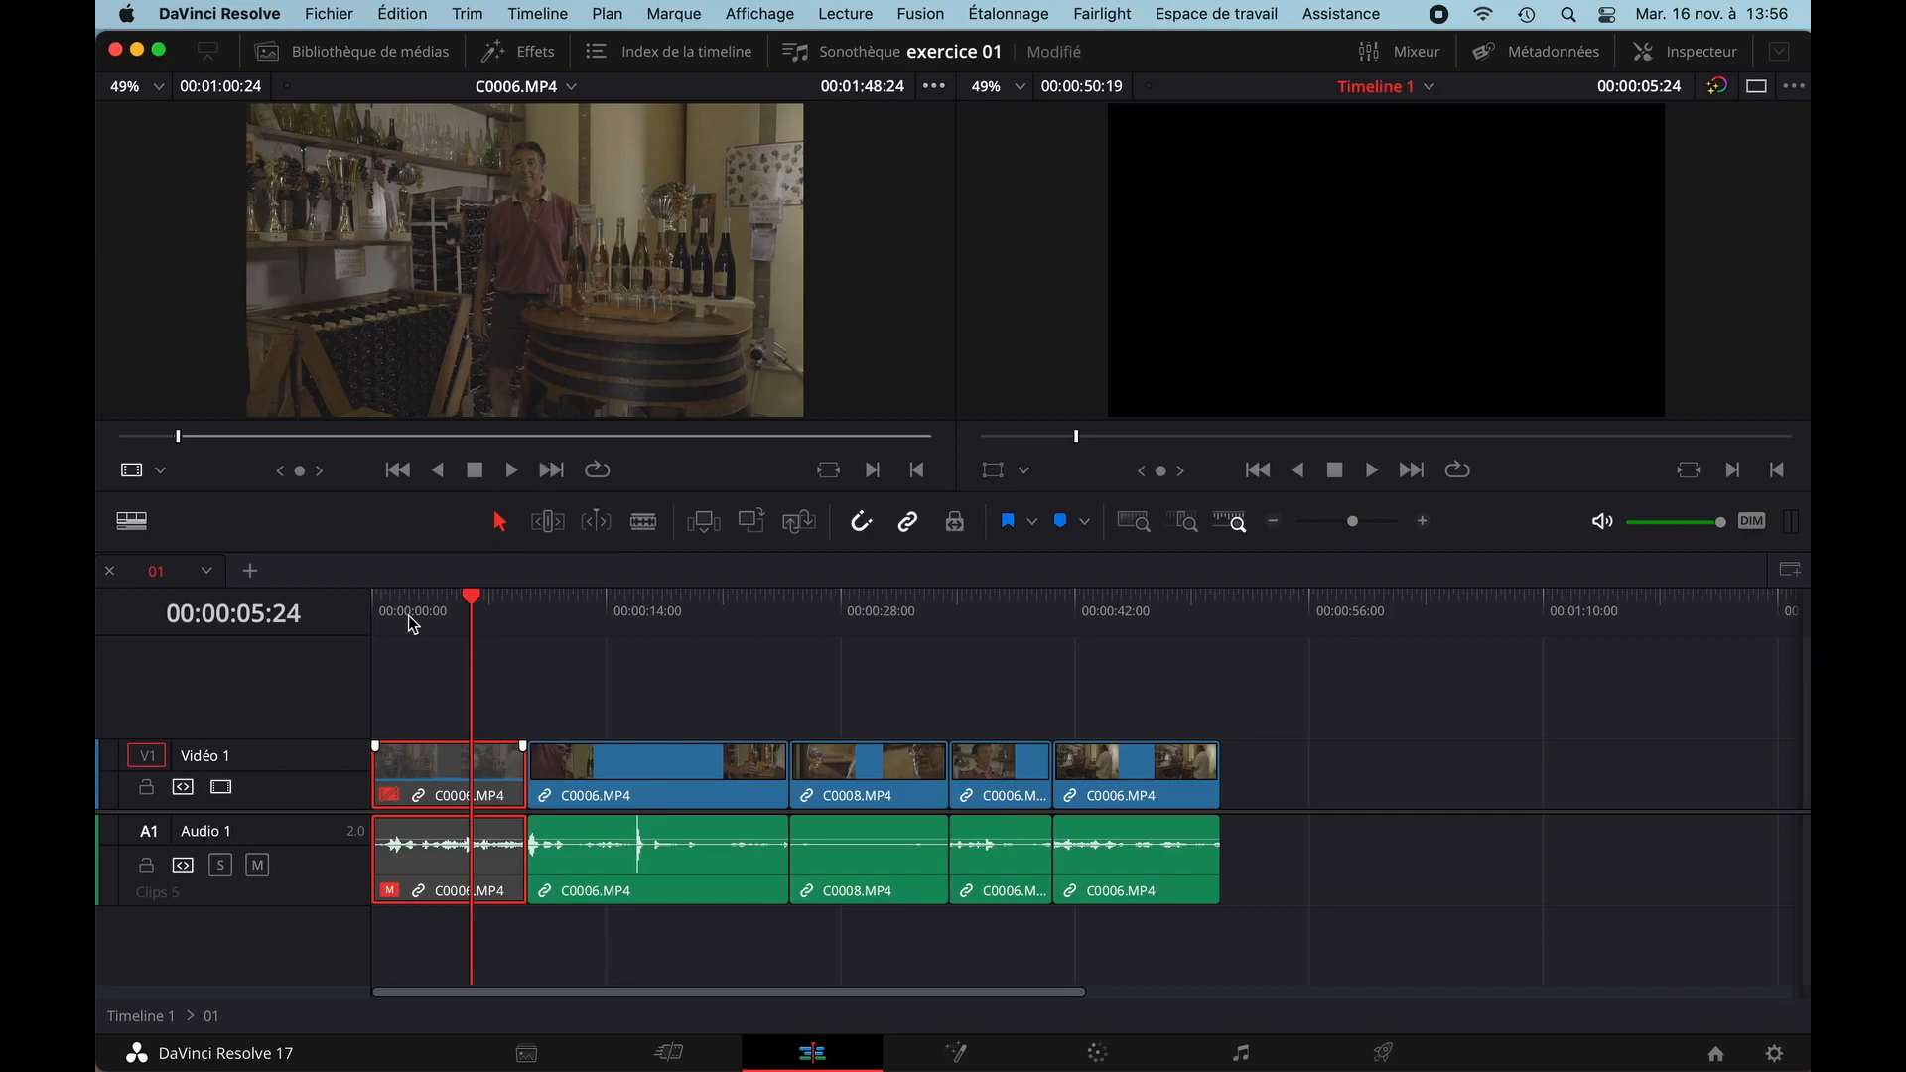
pyautogui.moveTo(415, 616)
pyautogui.mouseDown()
pyautogui.moveTo(398, 615)
pyautogui.moveTo(583, 625)
pyautogui.moveTo(448, 613)
pyautogui.mouseUp()
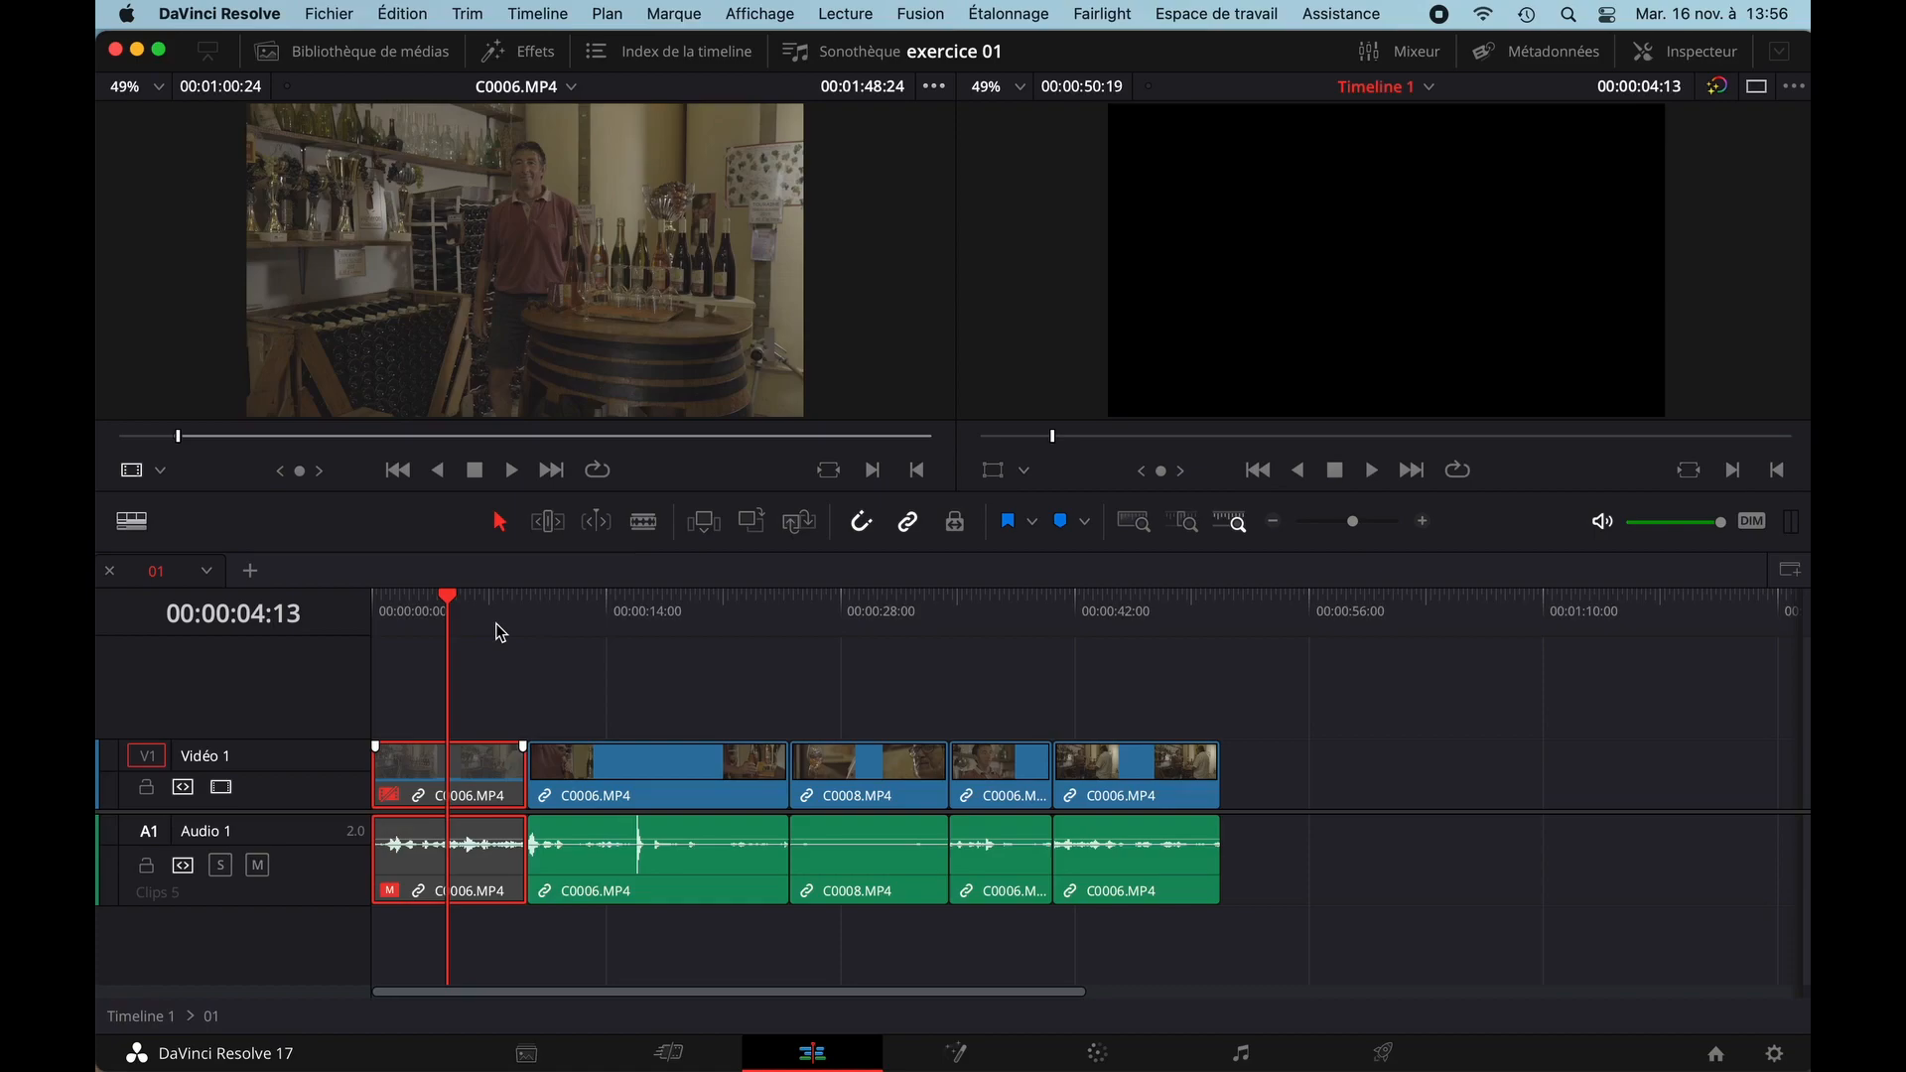
# - Move the disabled clip to a new Video 2 track above the second clip and play that section
pyautogui.moveTo(480, 782); pyautogui.dragTo(632, 711)
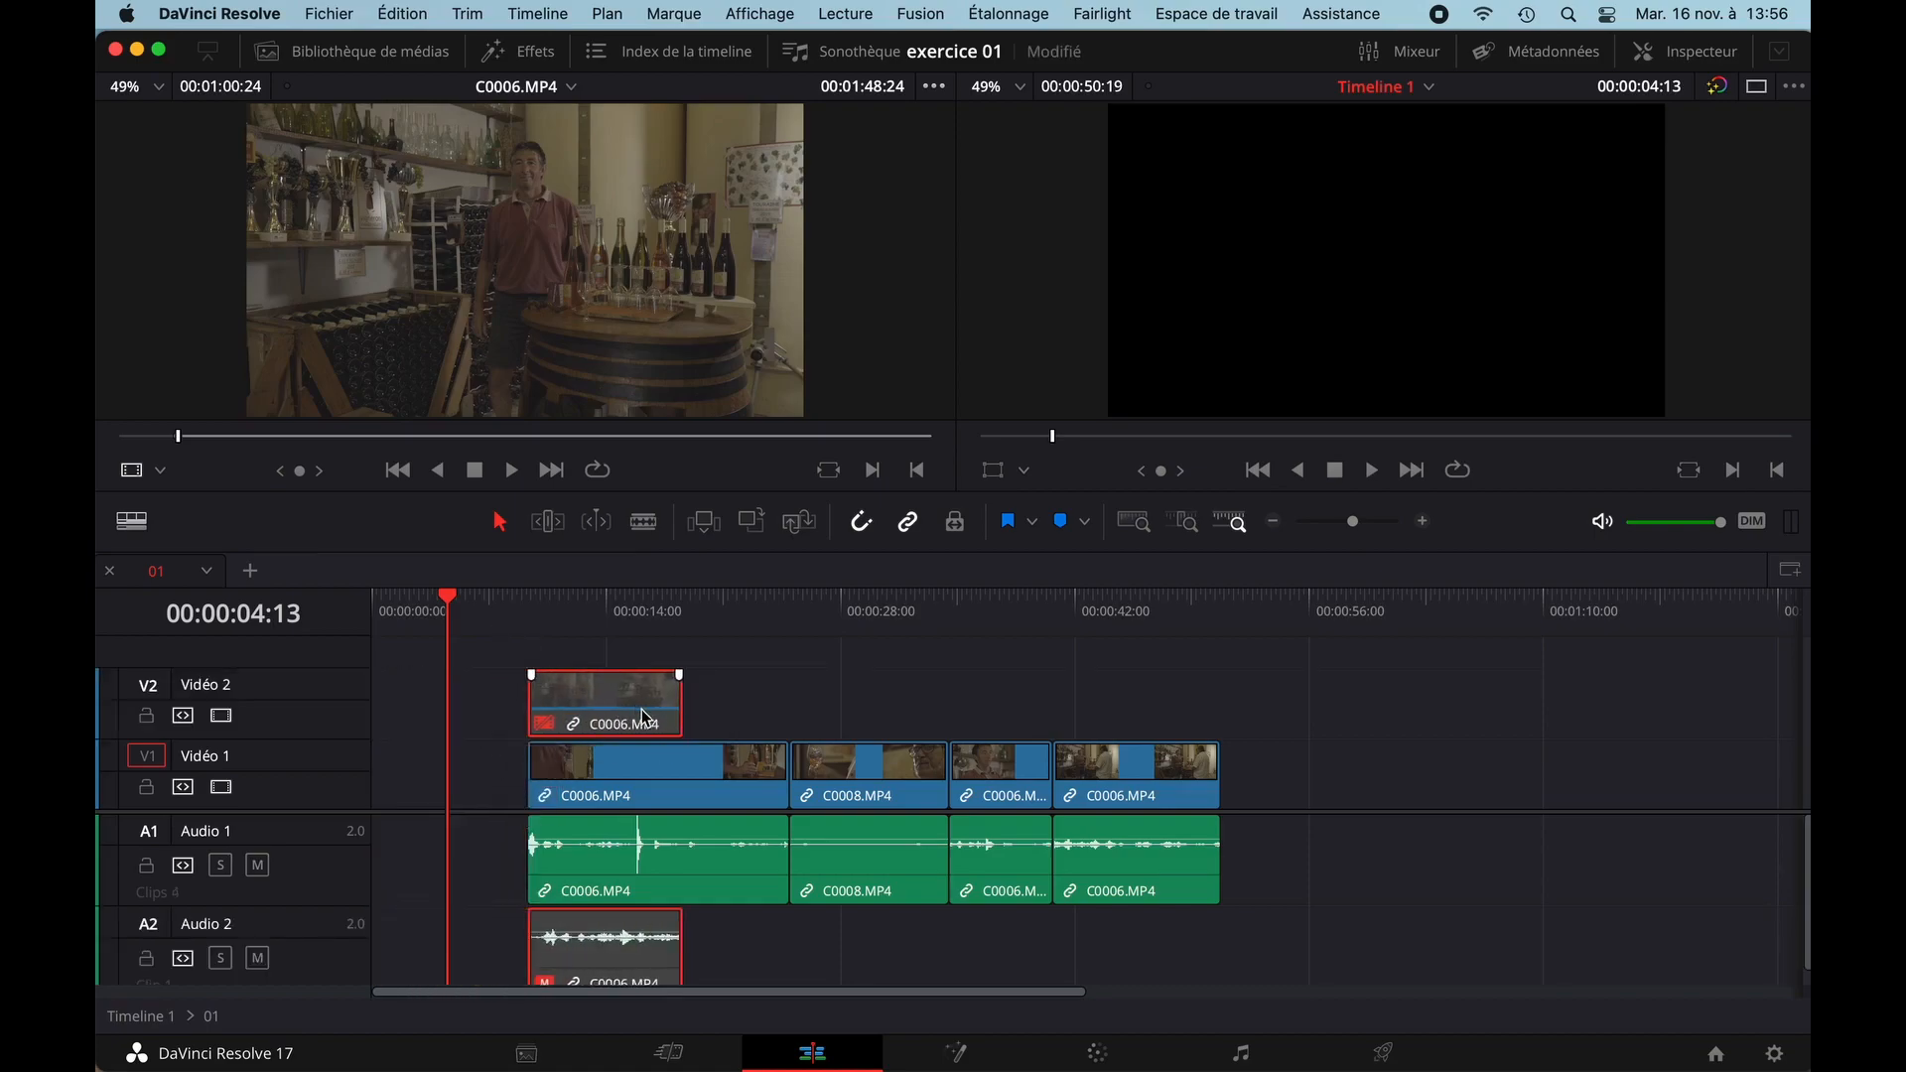
pyautogui.click(523, 613)
pyautogui.press('space')
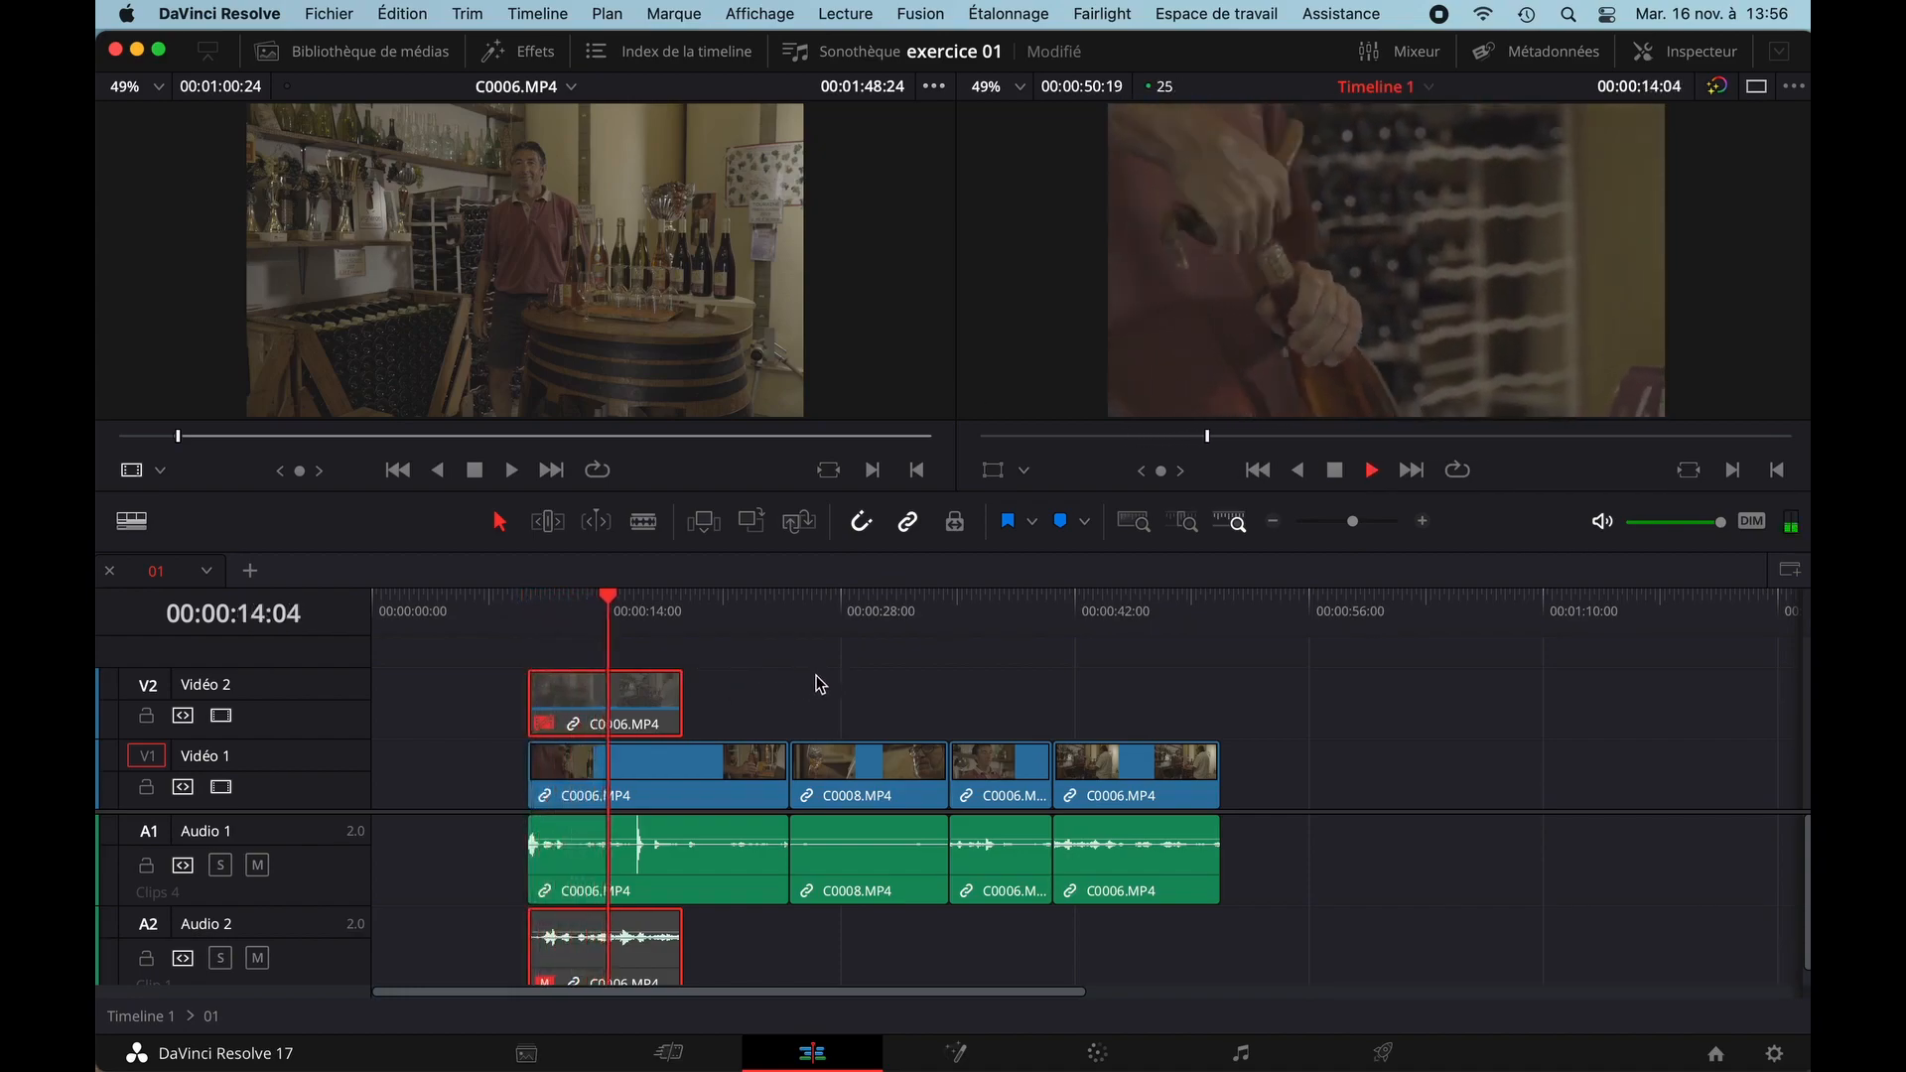
pyautogui.press('space')
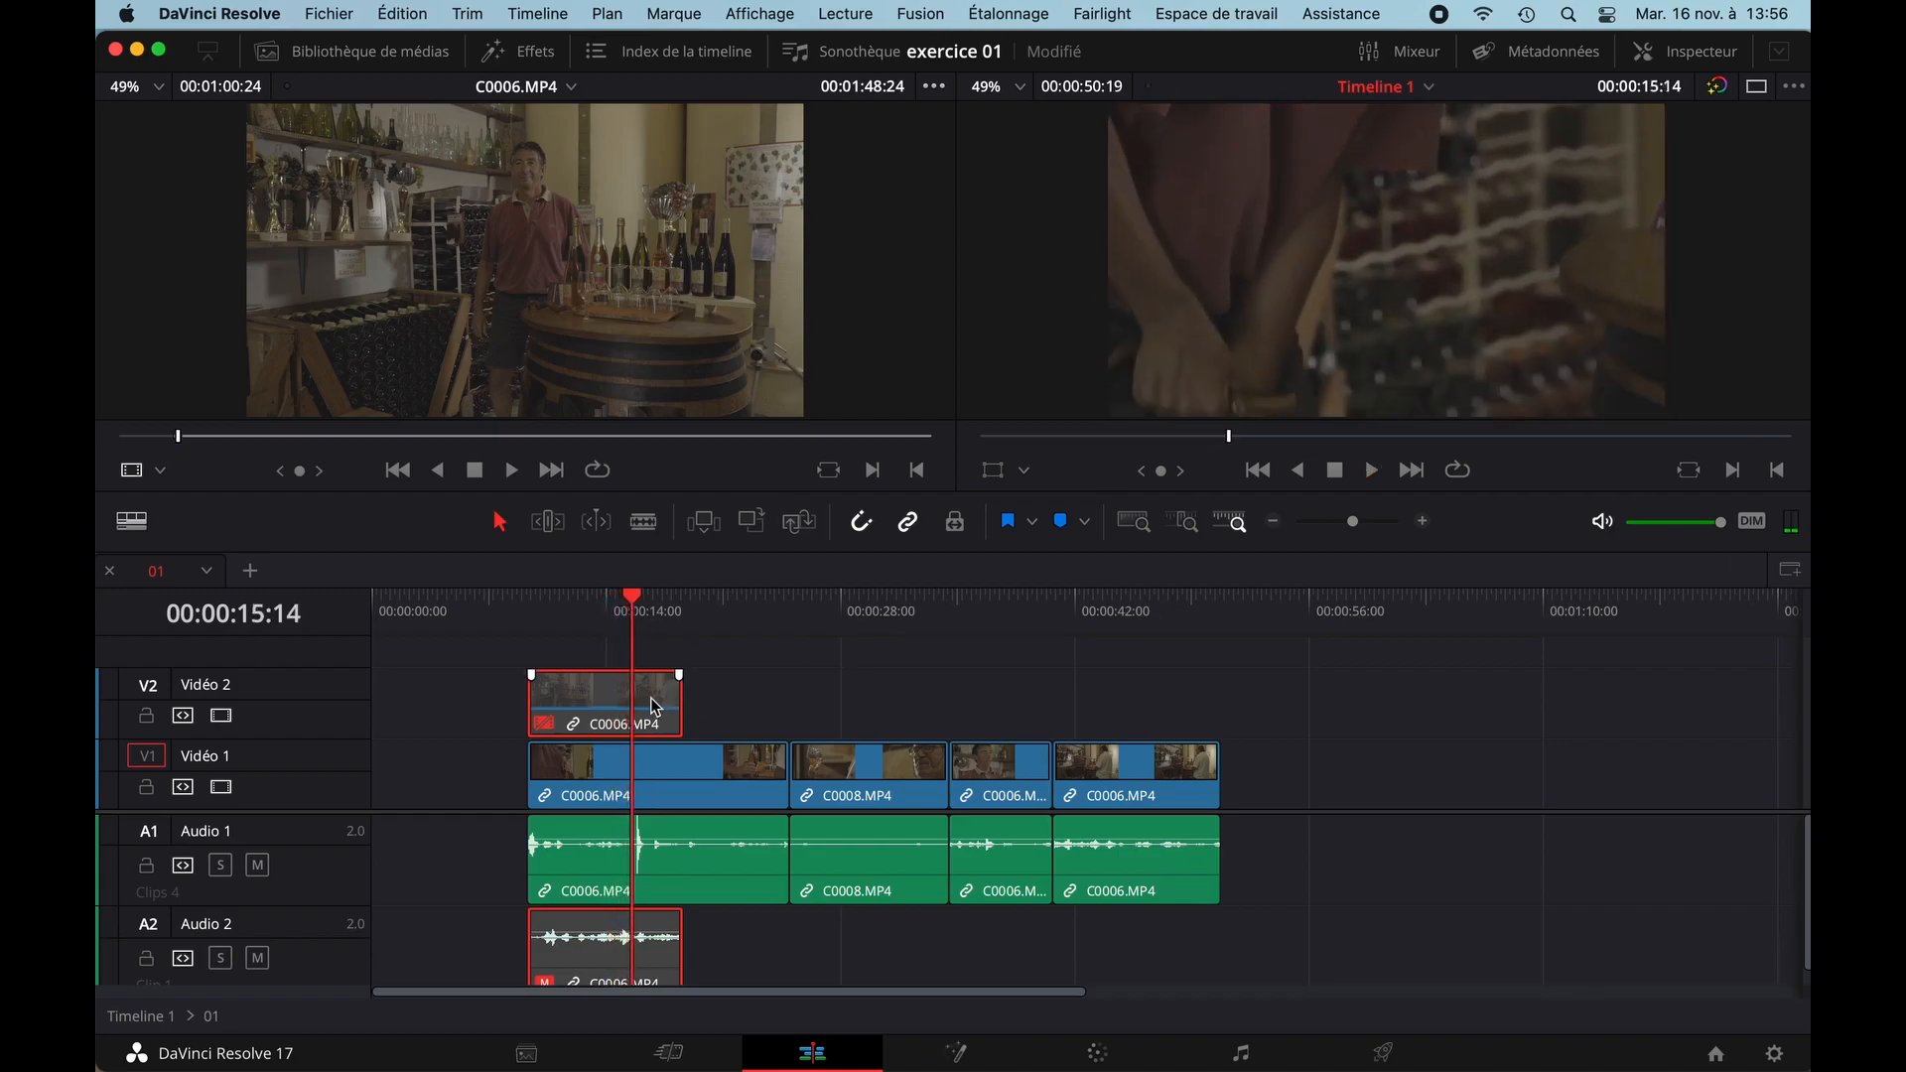
# - Re-enable the Video 2 clip, check its playback, and move it back to the start of Video 1
pyautogui.rightClick(619, 697)
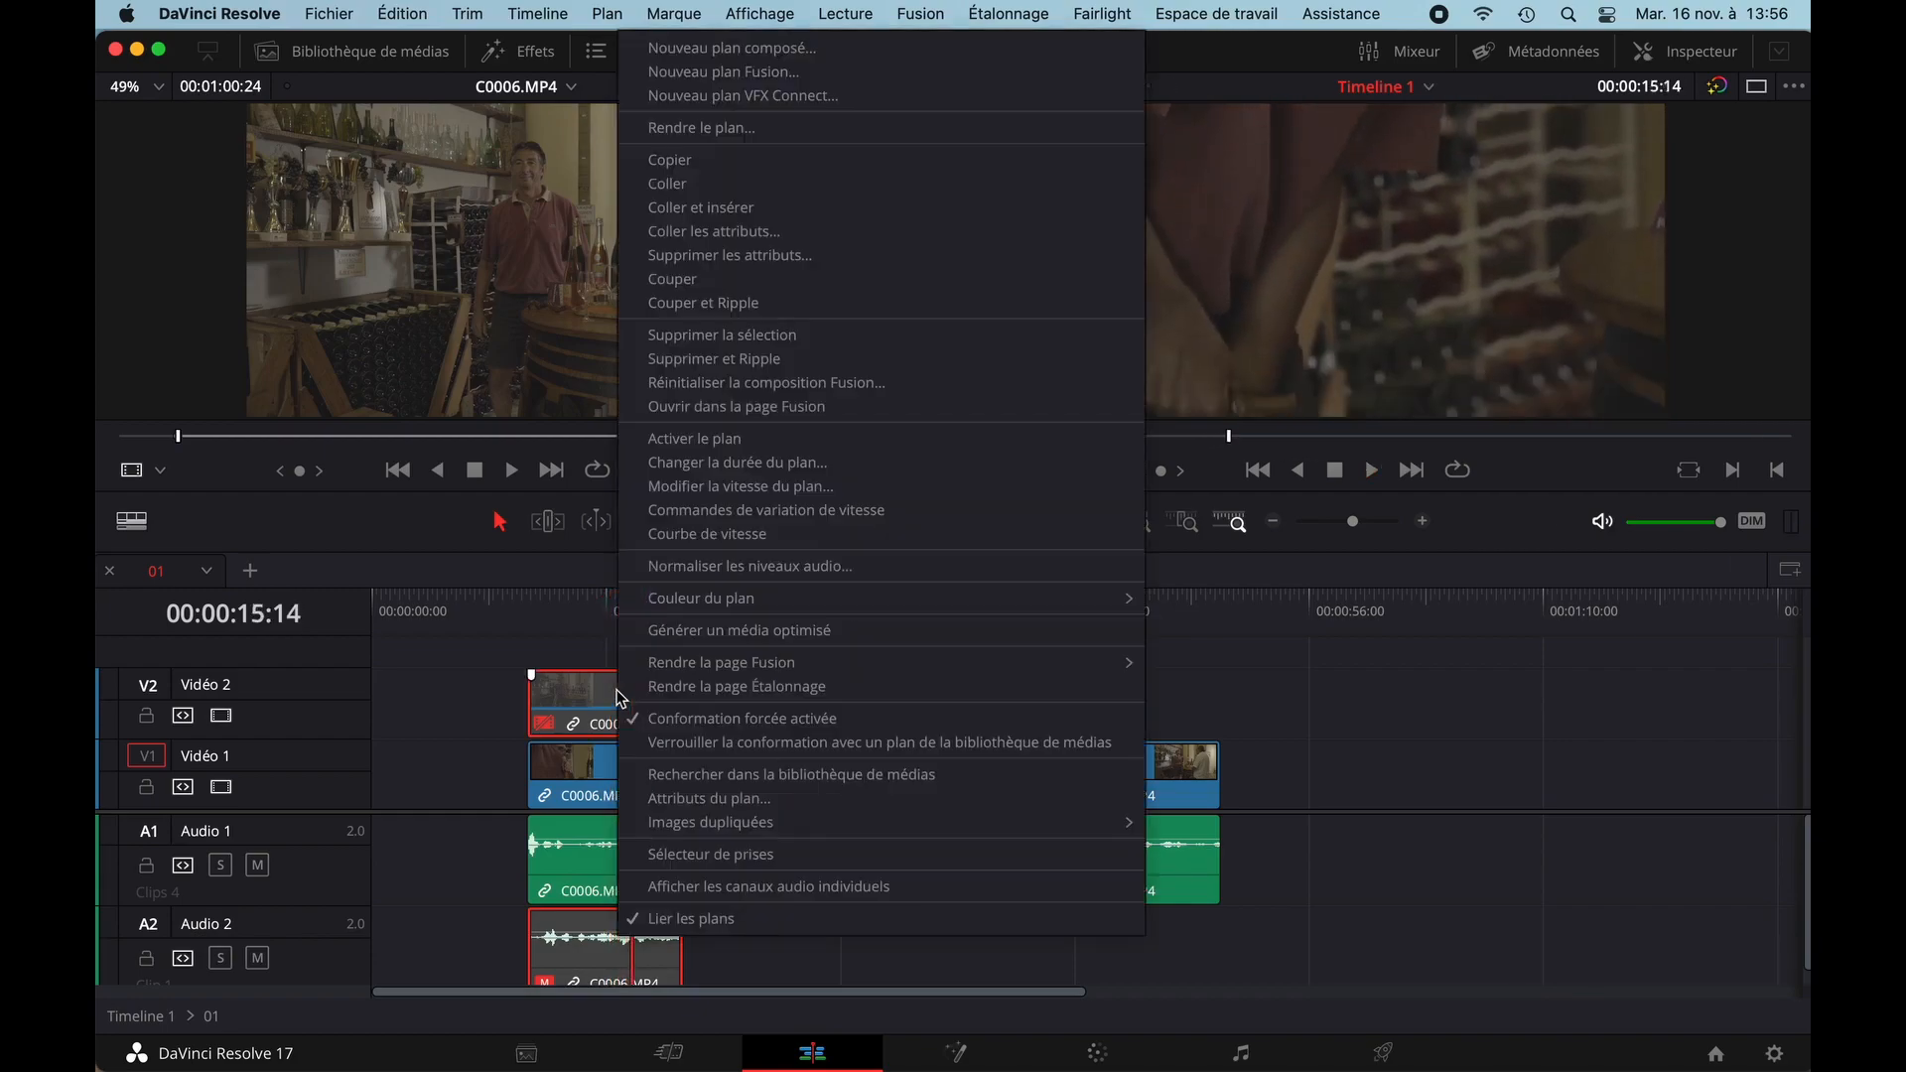
pyautogui.click(694, 447)
pyautogui.click(538, 606)
pyautogui.press('space')
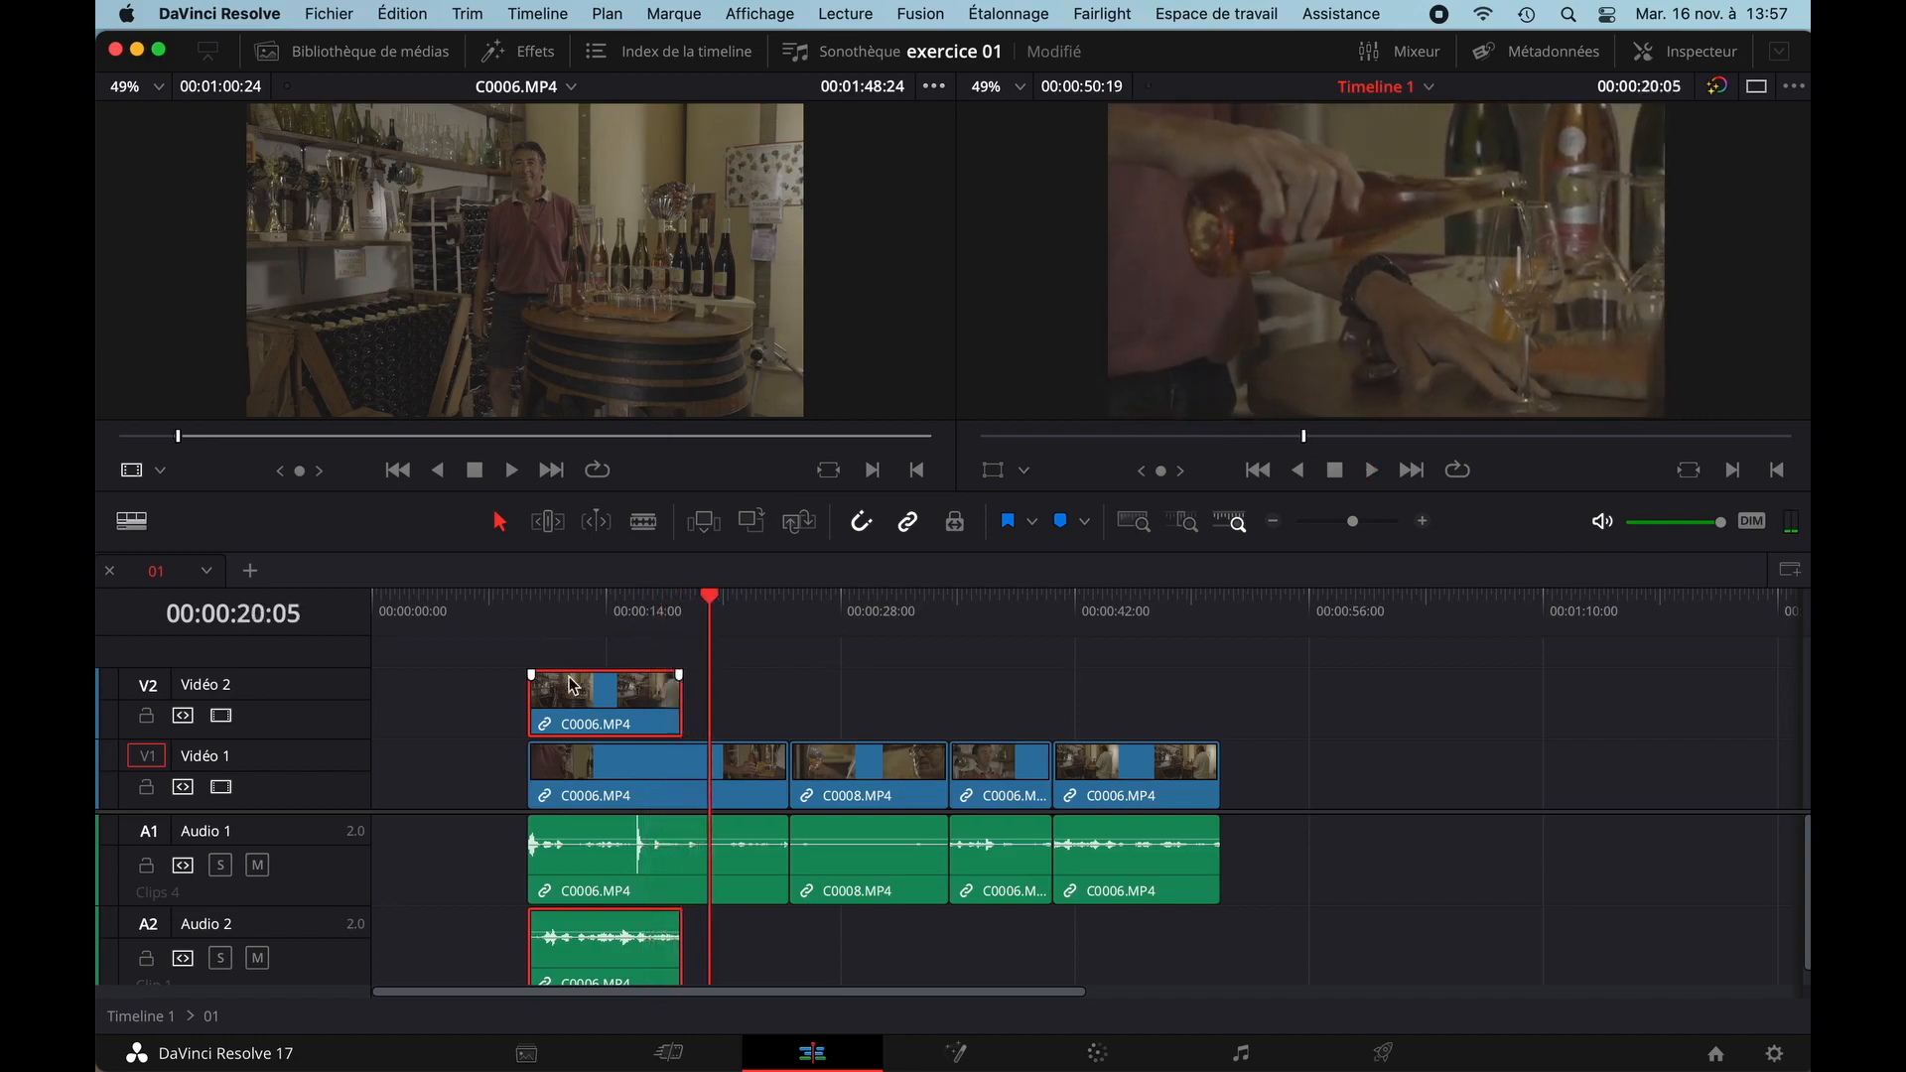
pyautogui.moveTo(592, 695); pyautogui.dragTo(436, 766)
# - Set the first clip's duration to 5 seconds using the 5s preset
pyautogui.rightClick(440, 771)
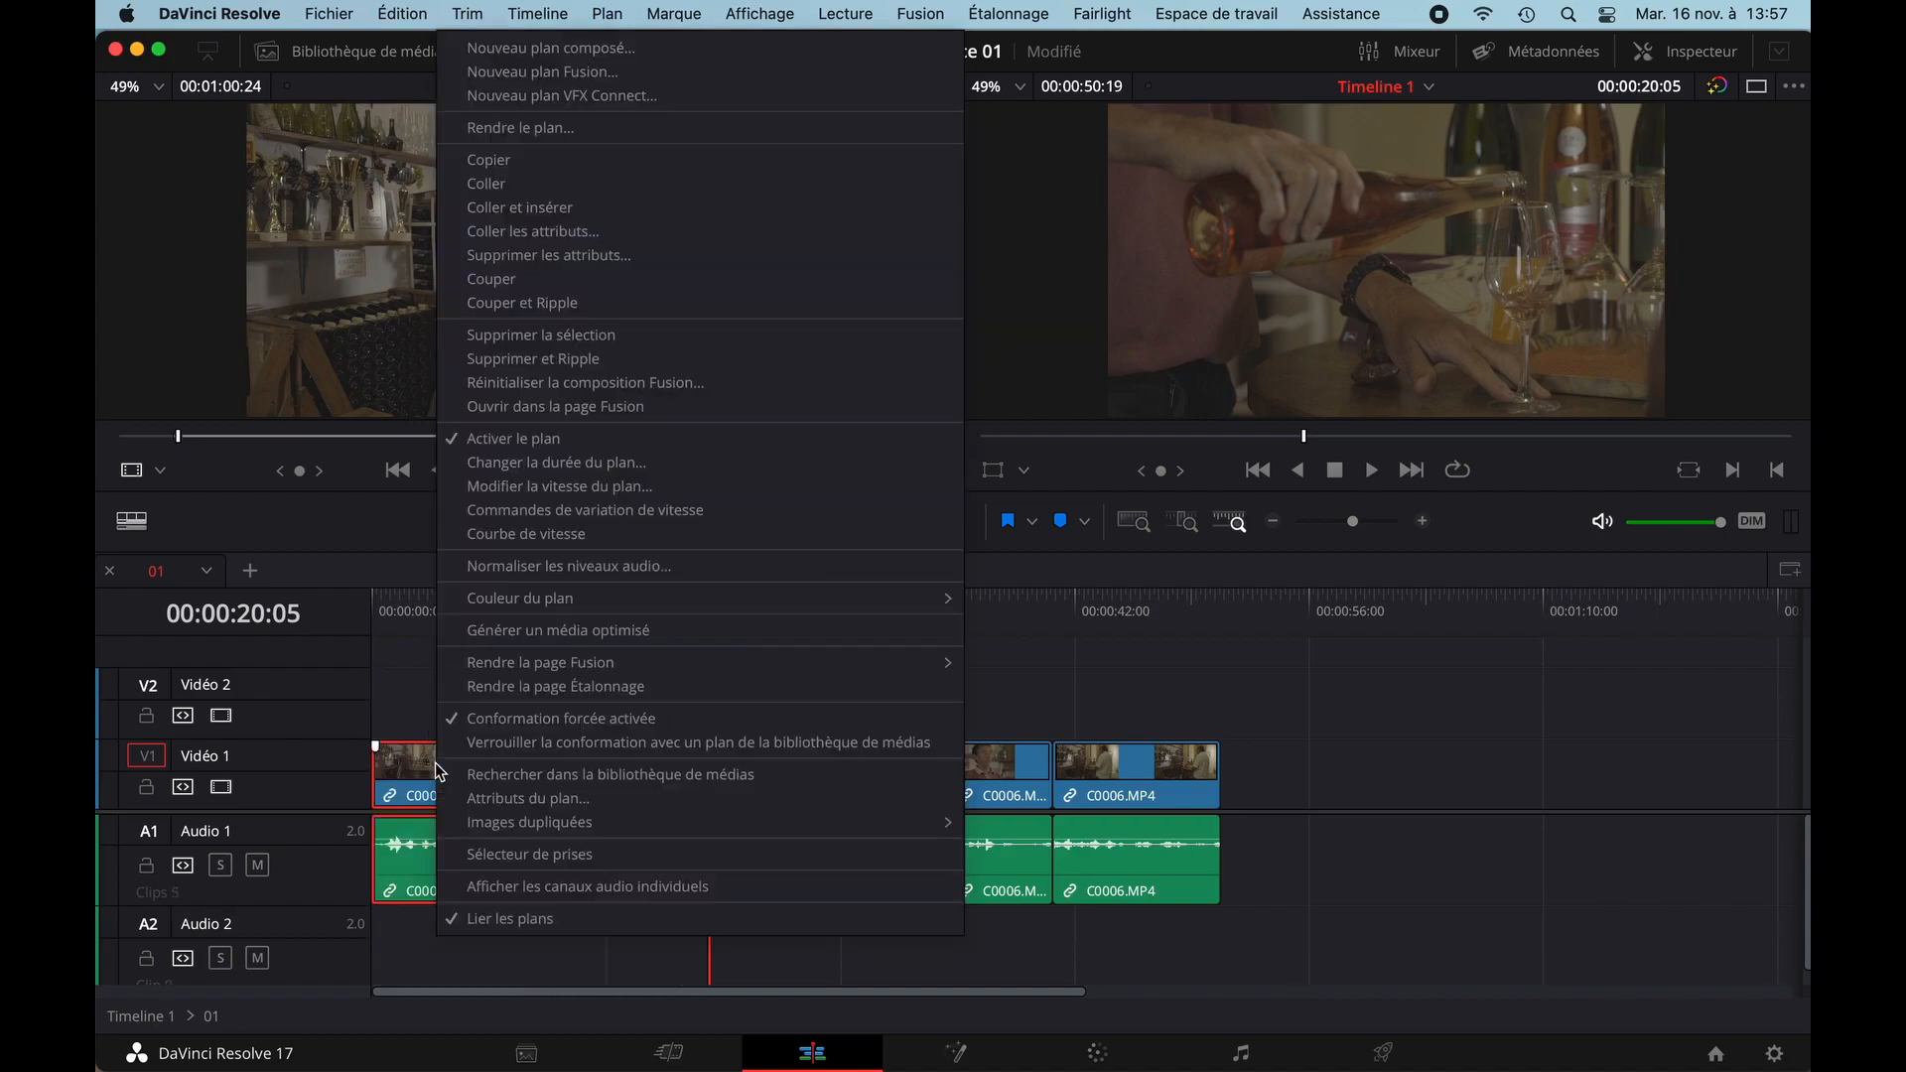
pyautogui.click(534, 462)
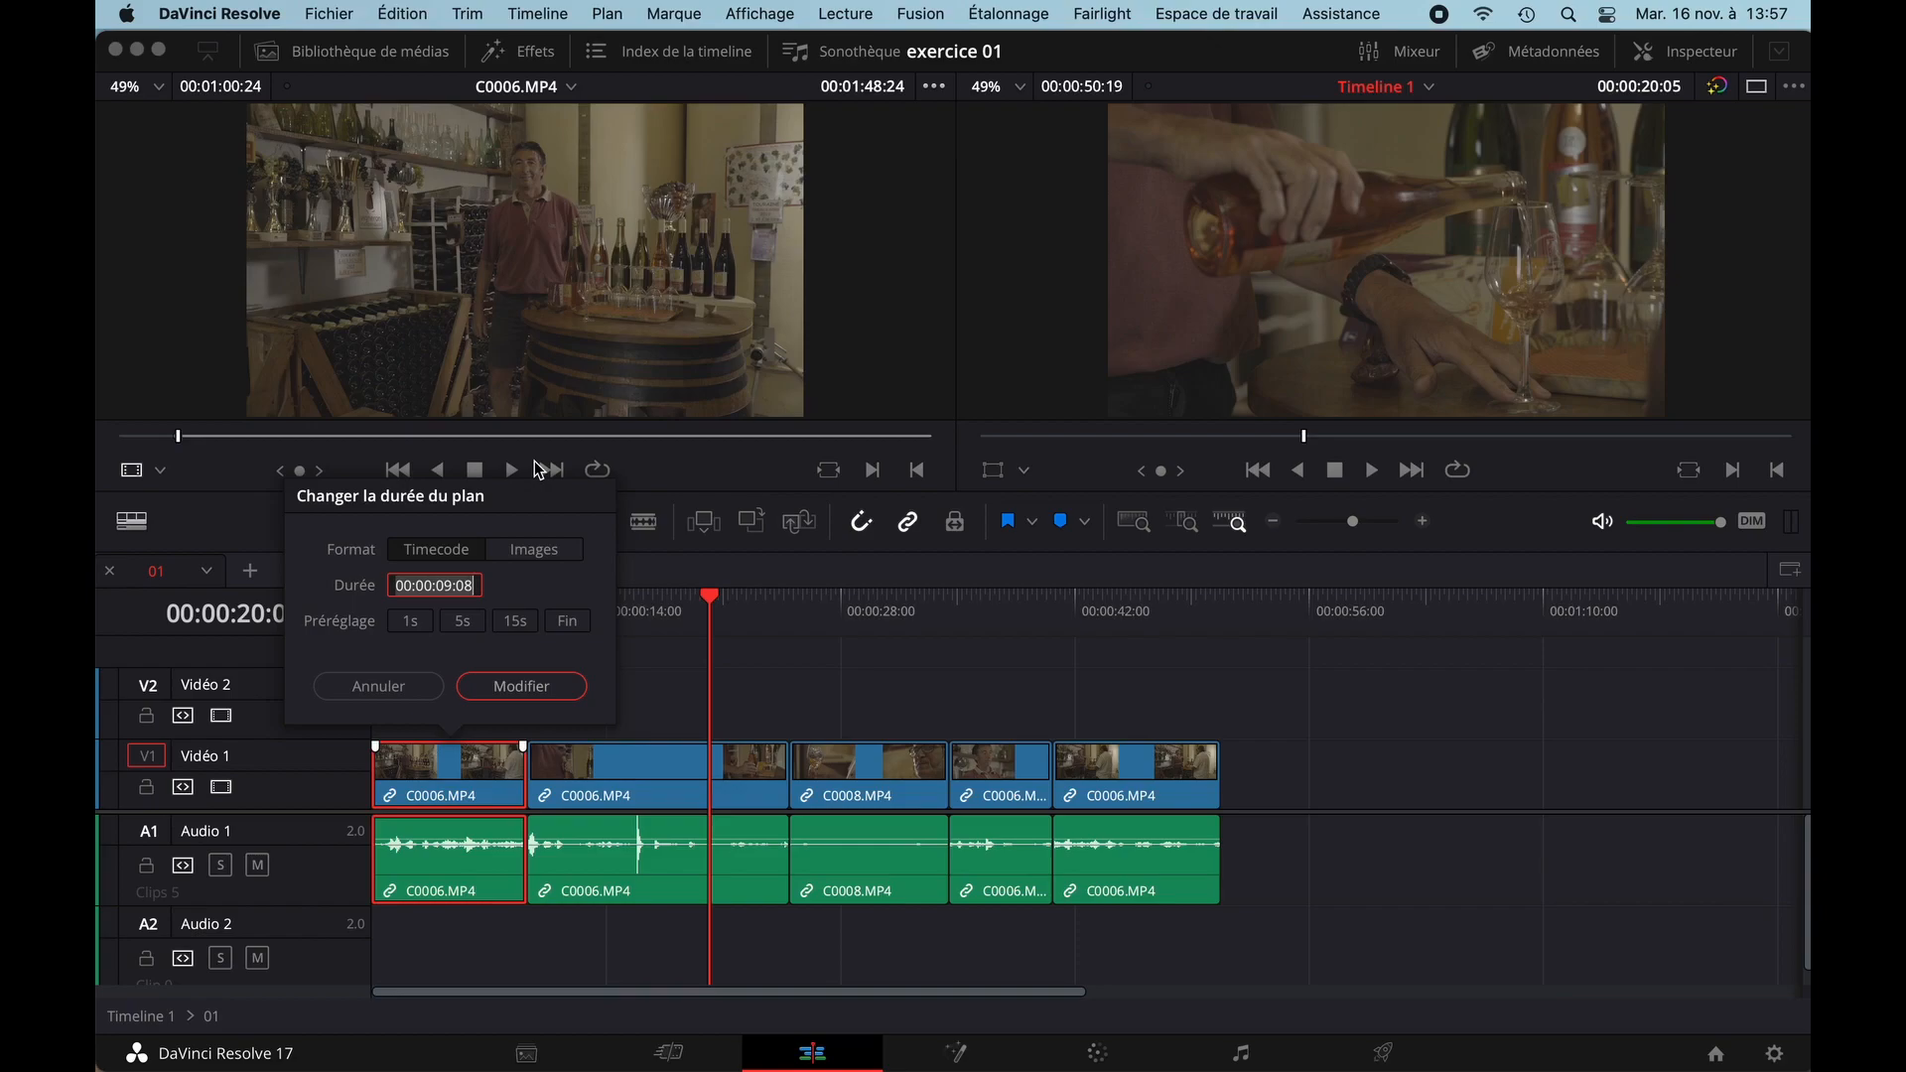
pyautogui.click(466, 626)
pyautogui.click(515, 686)
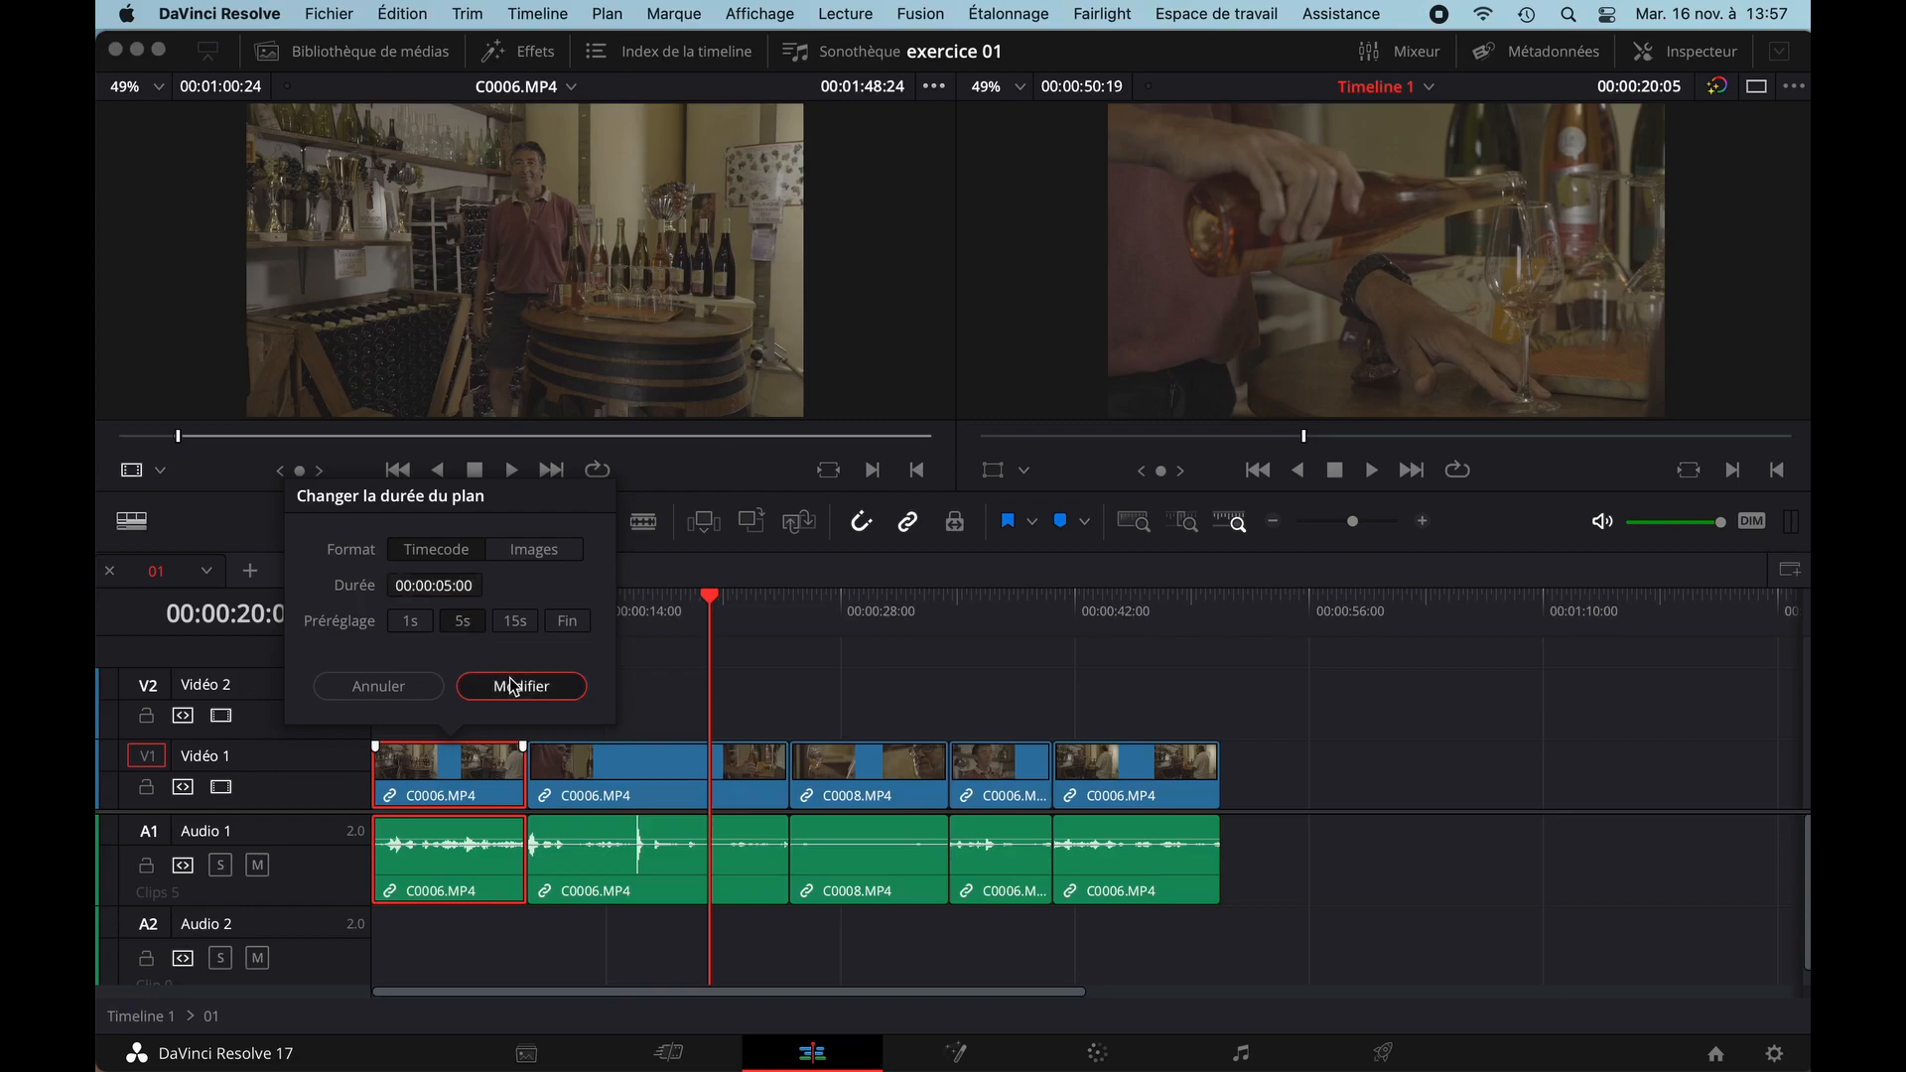
# - Play the shortened first clip from the timeline start past its end, and return the playhead to 00:00:02:15
pyautogui.click(374, 607)
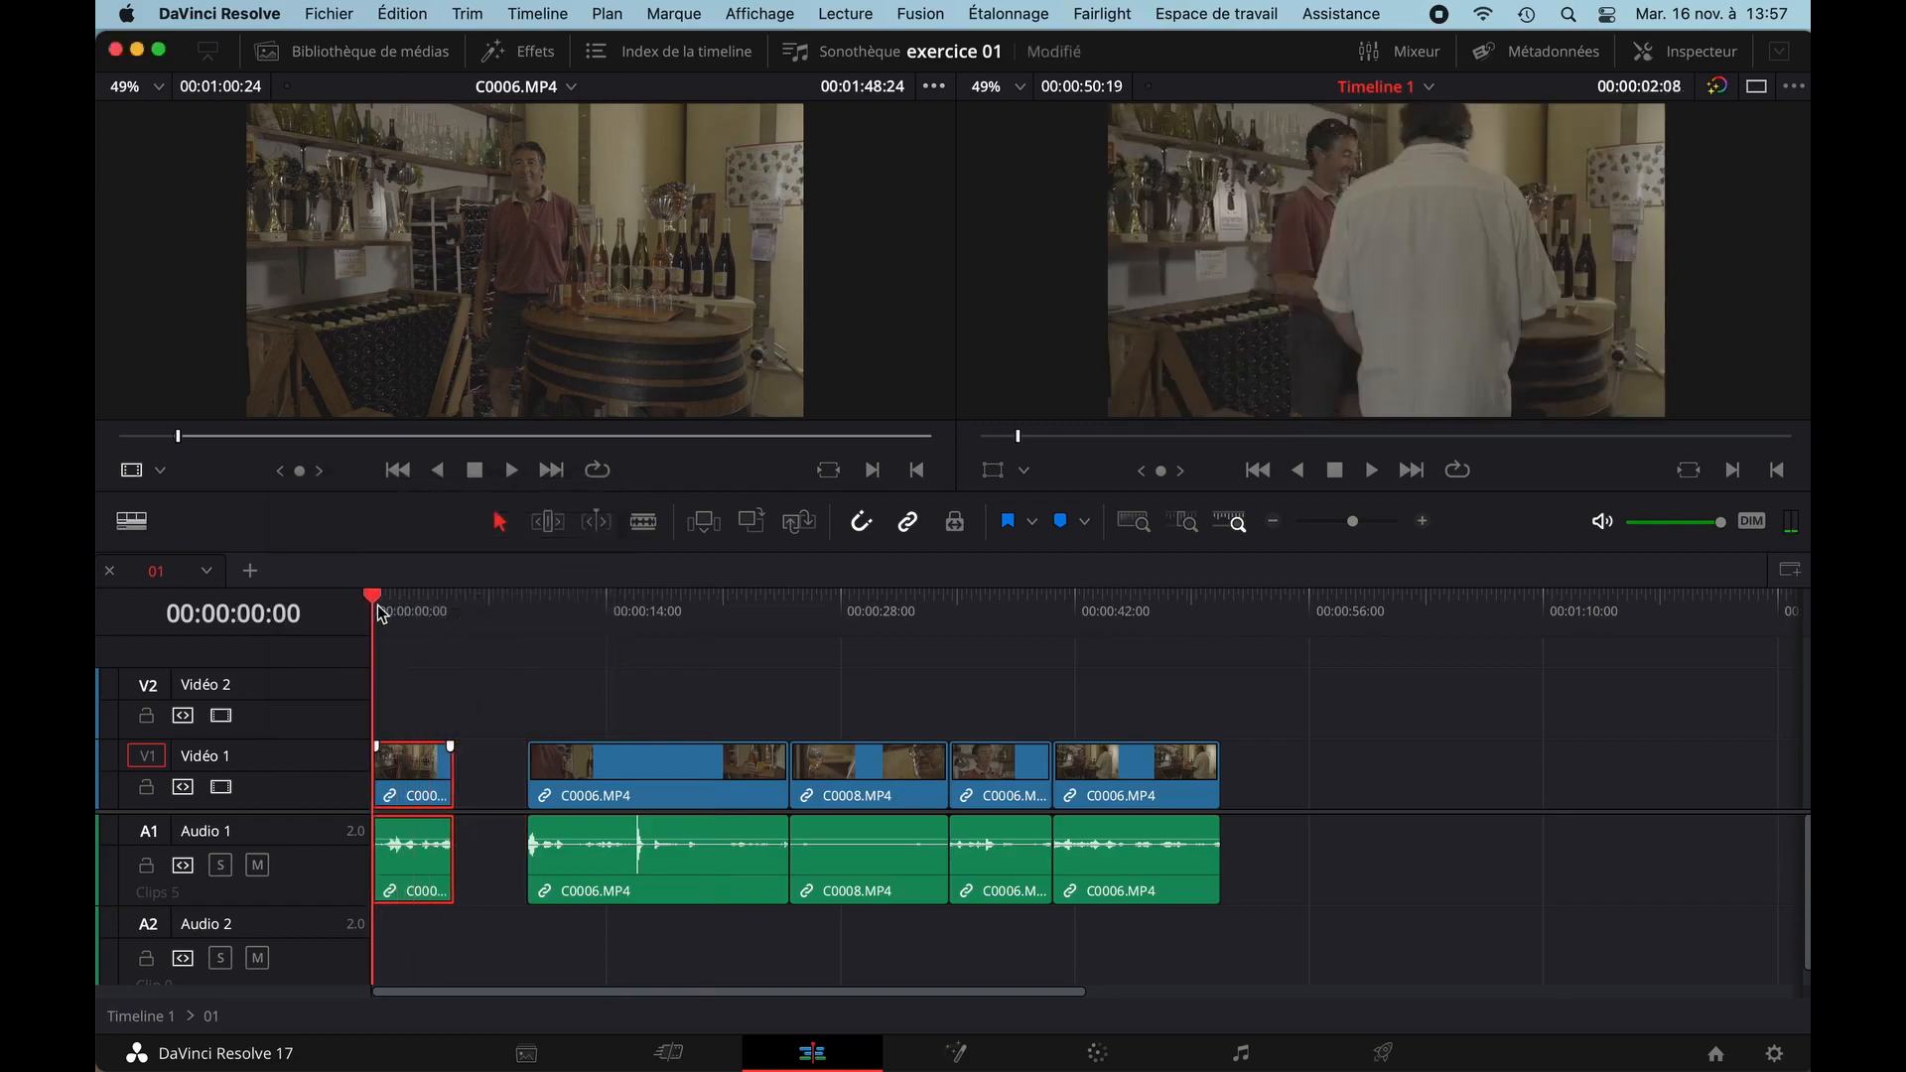
pyautogui.press('space')
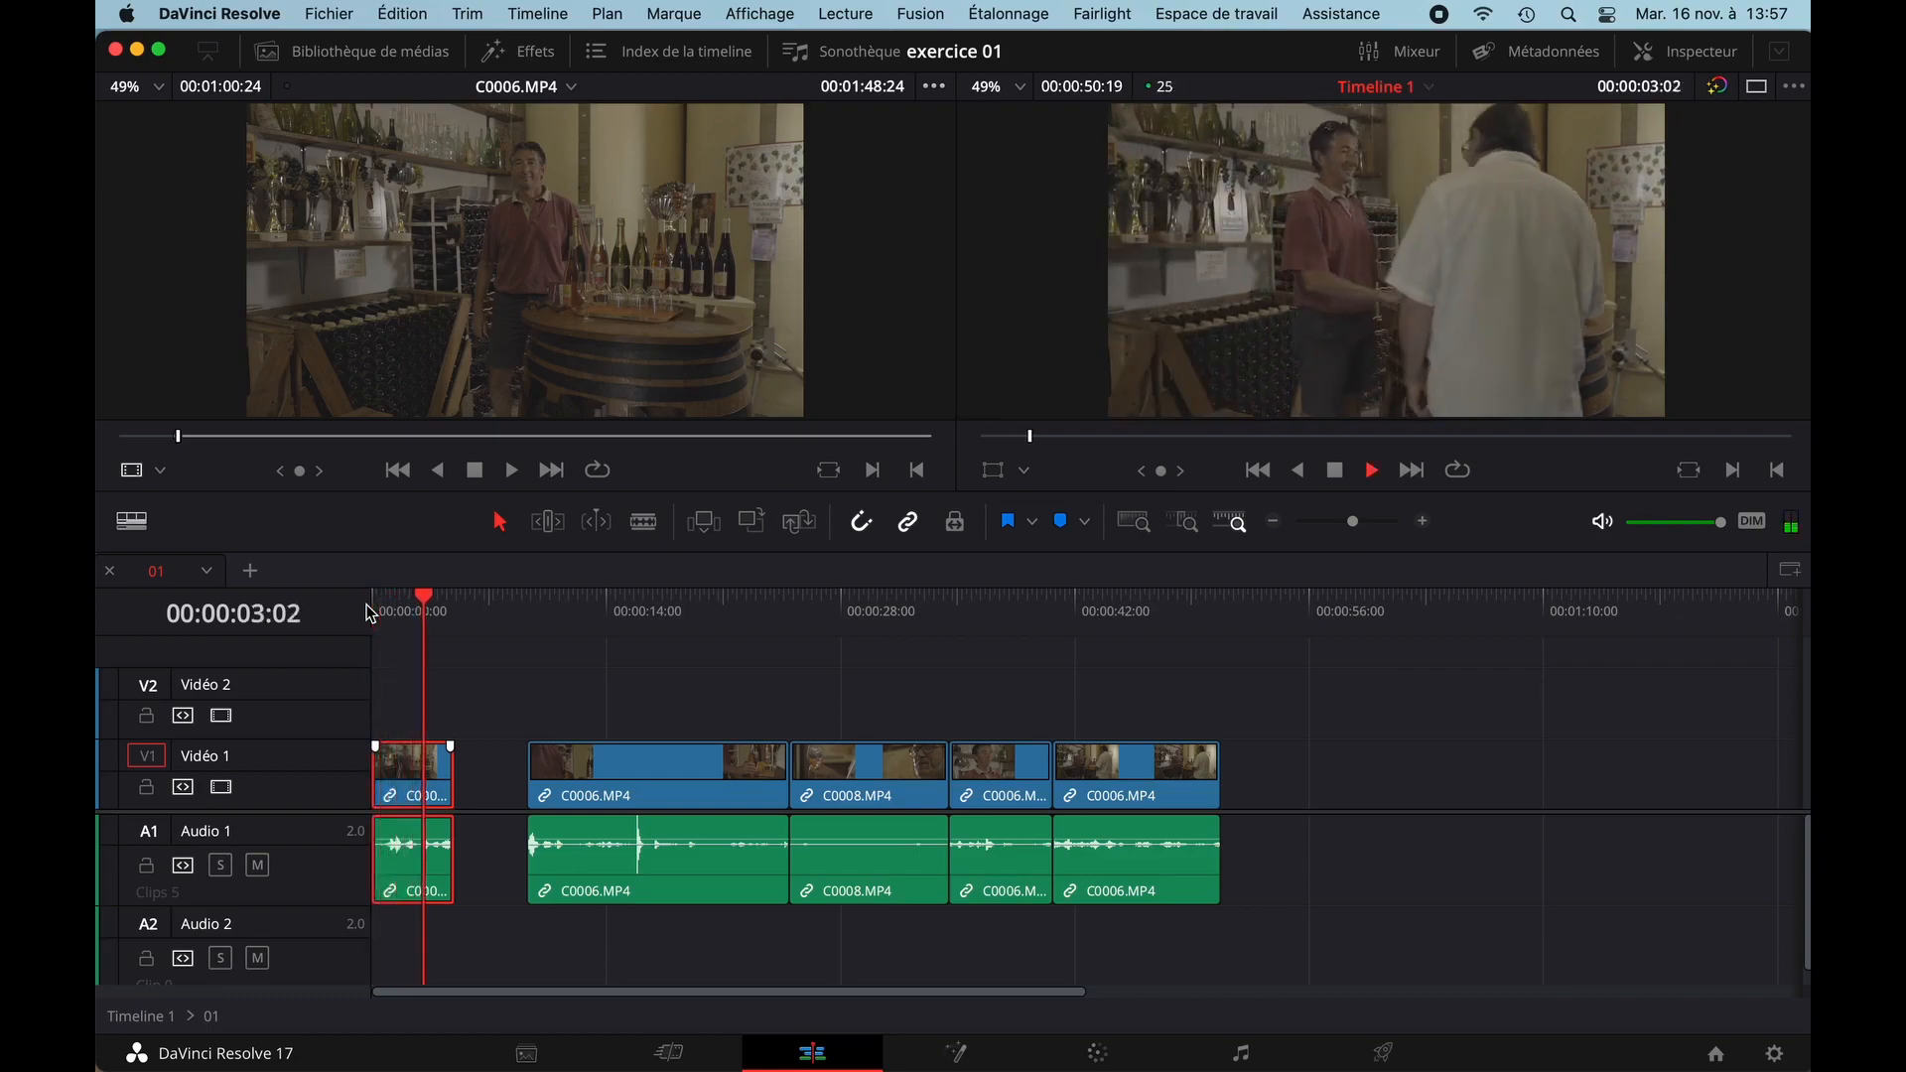
pyautogui.press('space')
pyautogui.click(416, 610)
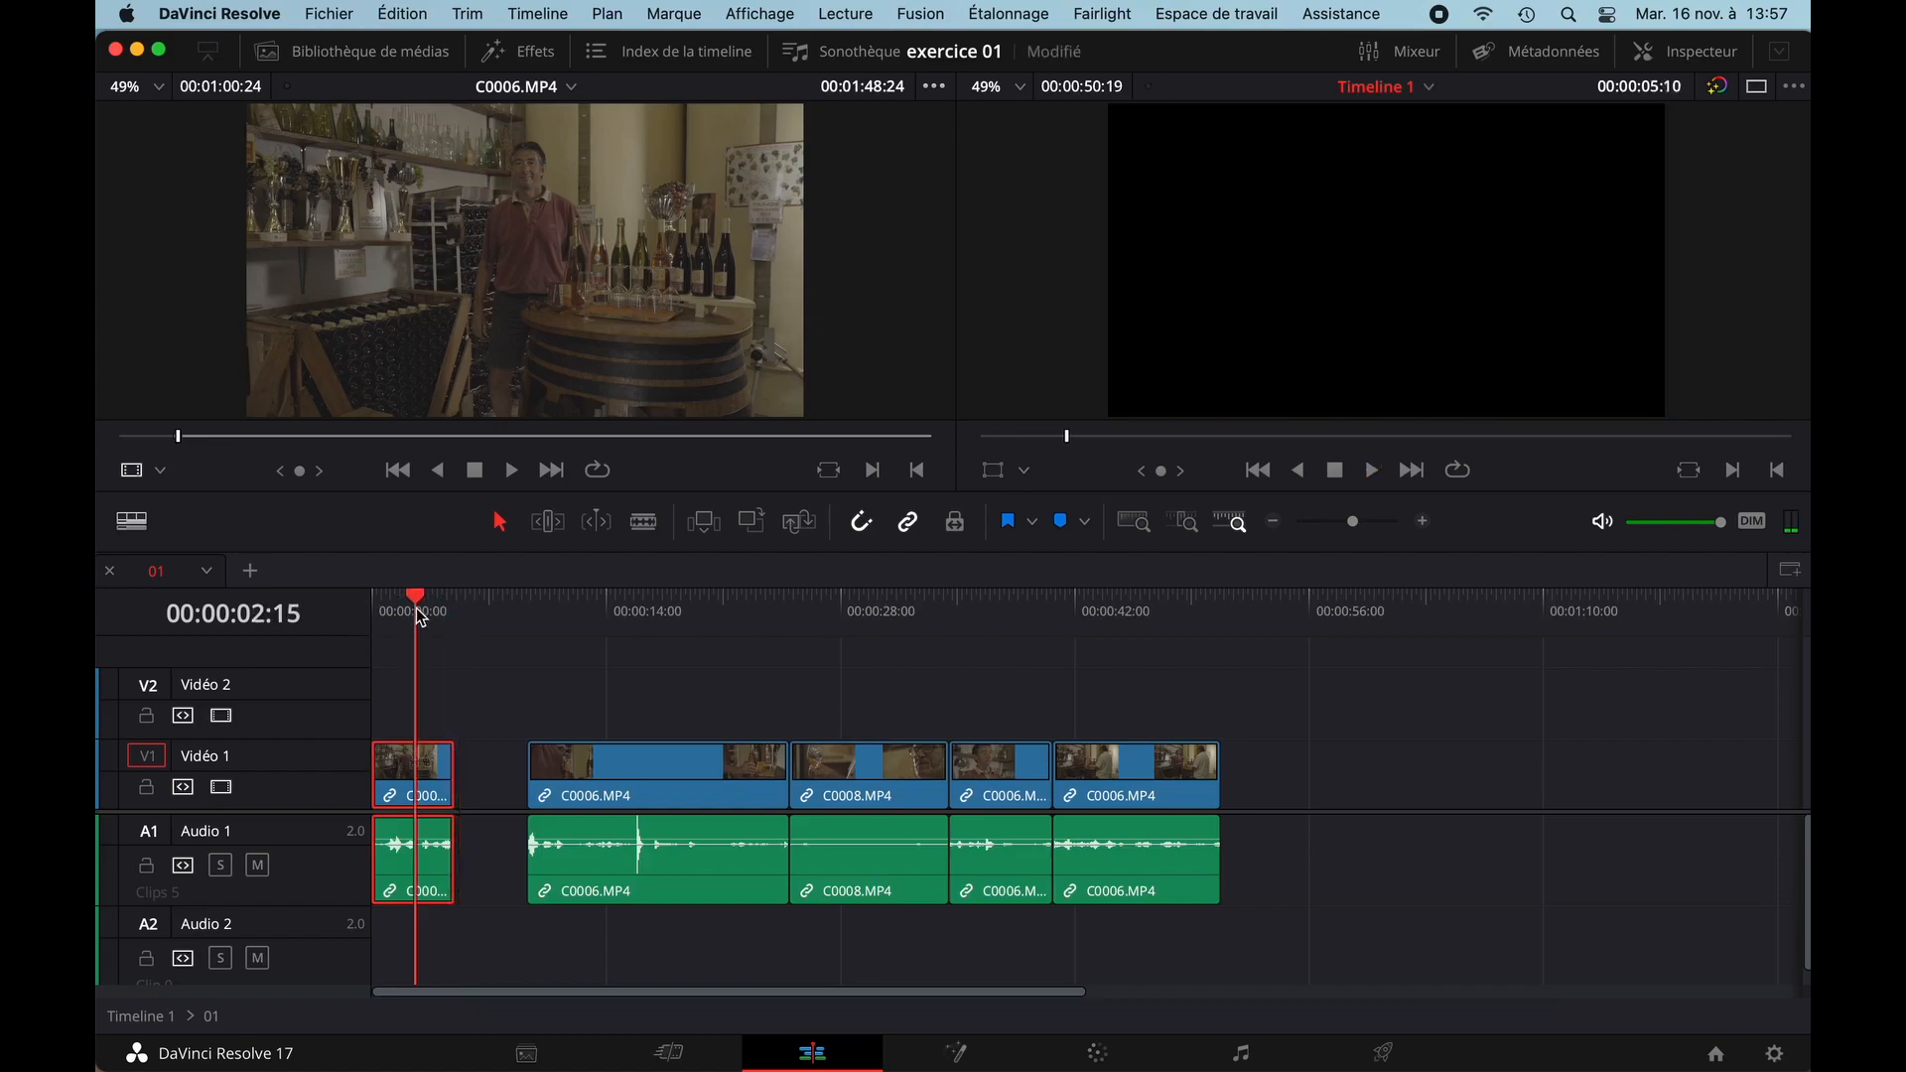
# - Mark the first clip's range and clear it again, and undo the clip's 5-second duration change
pyautogui.press('x')
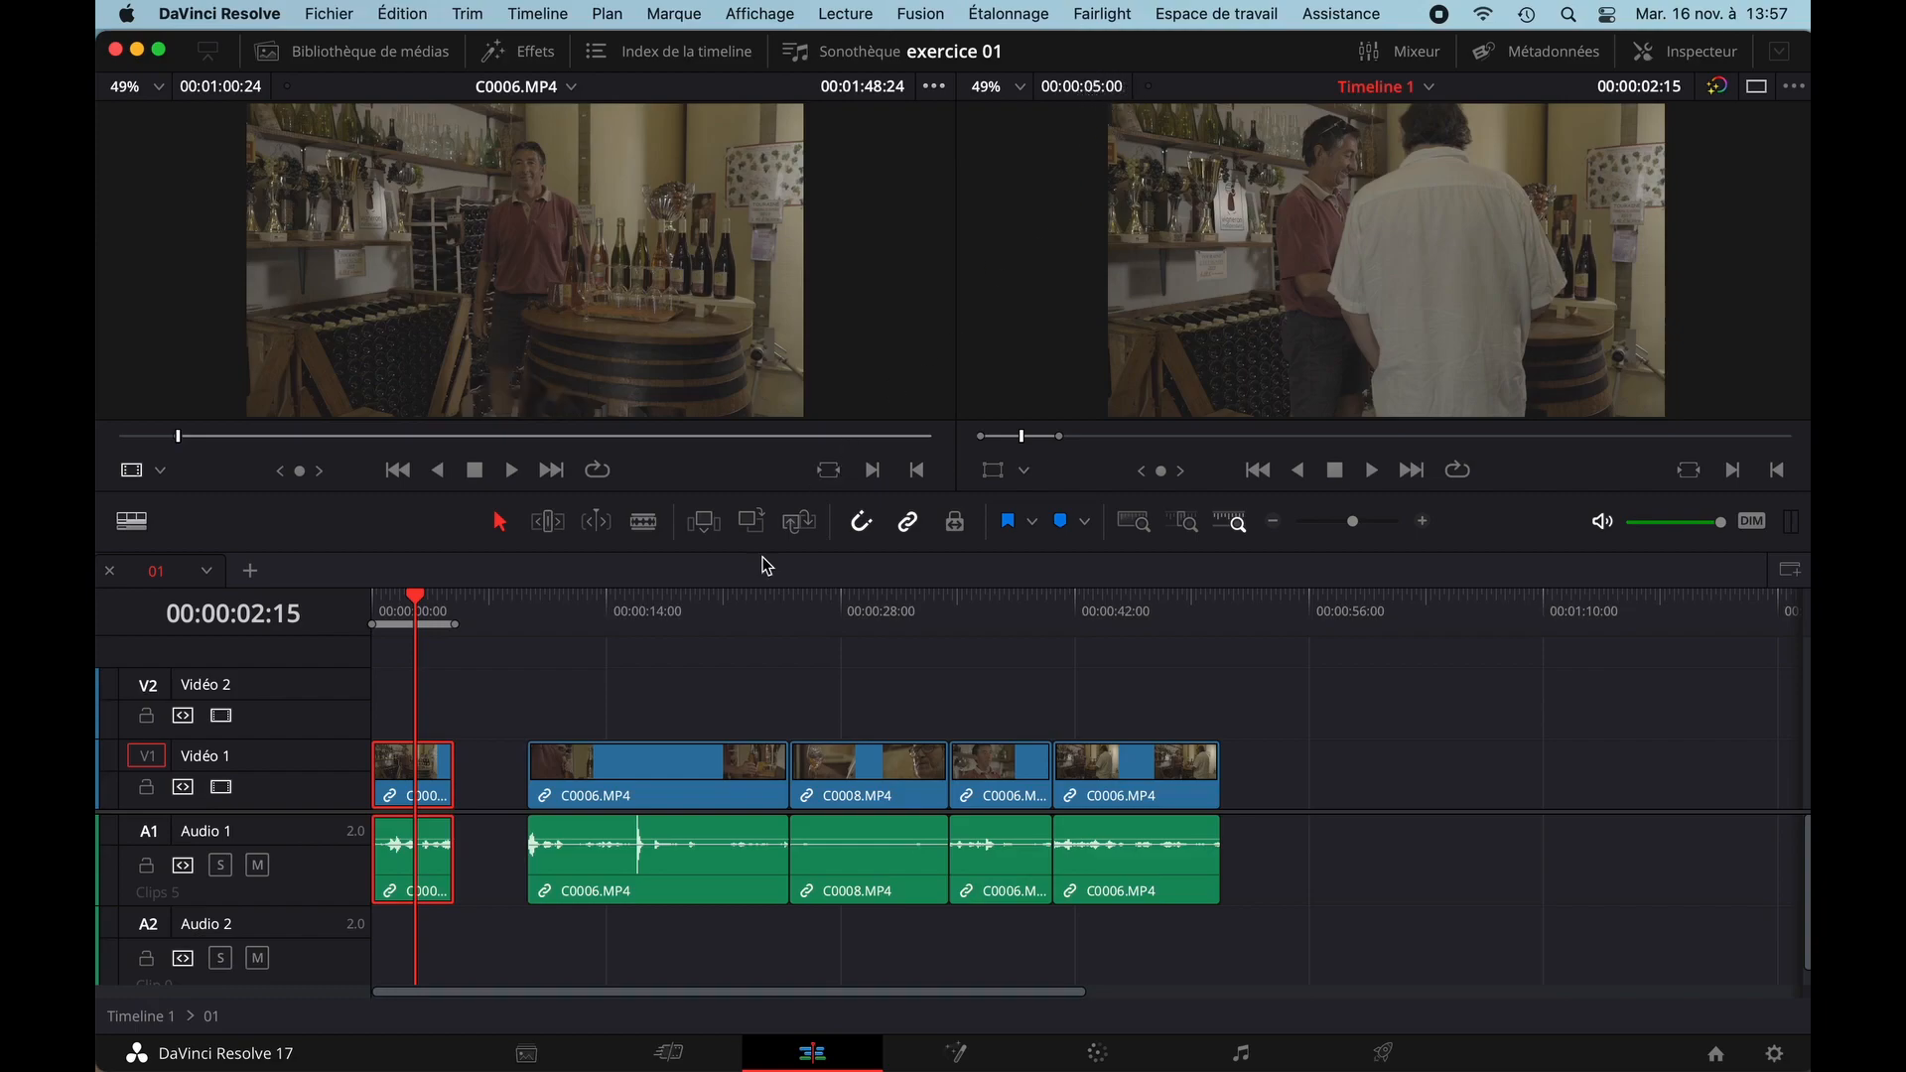
pyautogui.hotkey('alt', 'x')
pyautogui.press('super+z')
pyautogui.press('super+z')
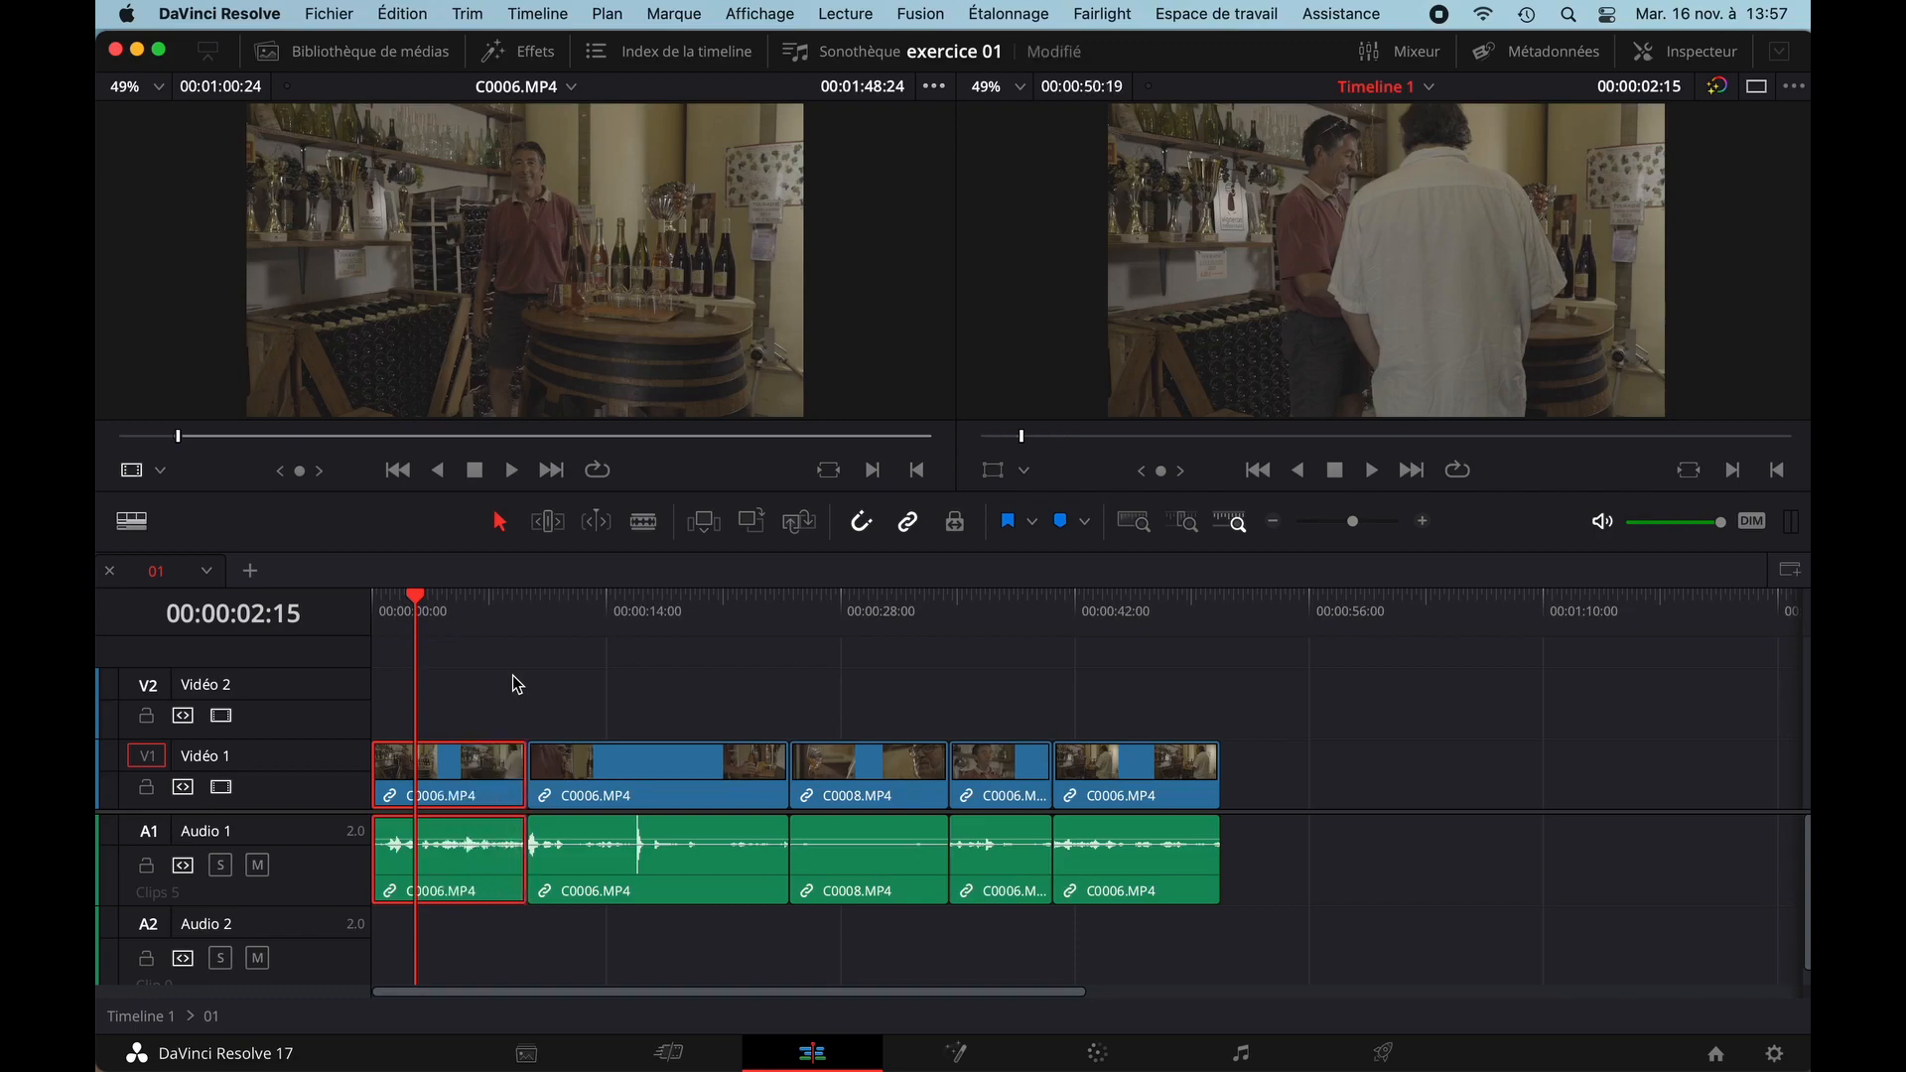
# - Try a 5-second duration on all the timeline clips together using the 5s preset, and undo the change
pyautogui.click(478, 693)
pyautogui.moveTo(482, 703); pyautogui.dragTo(1151, 833)
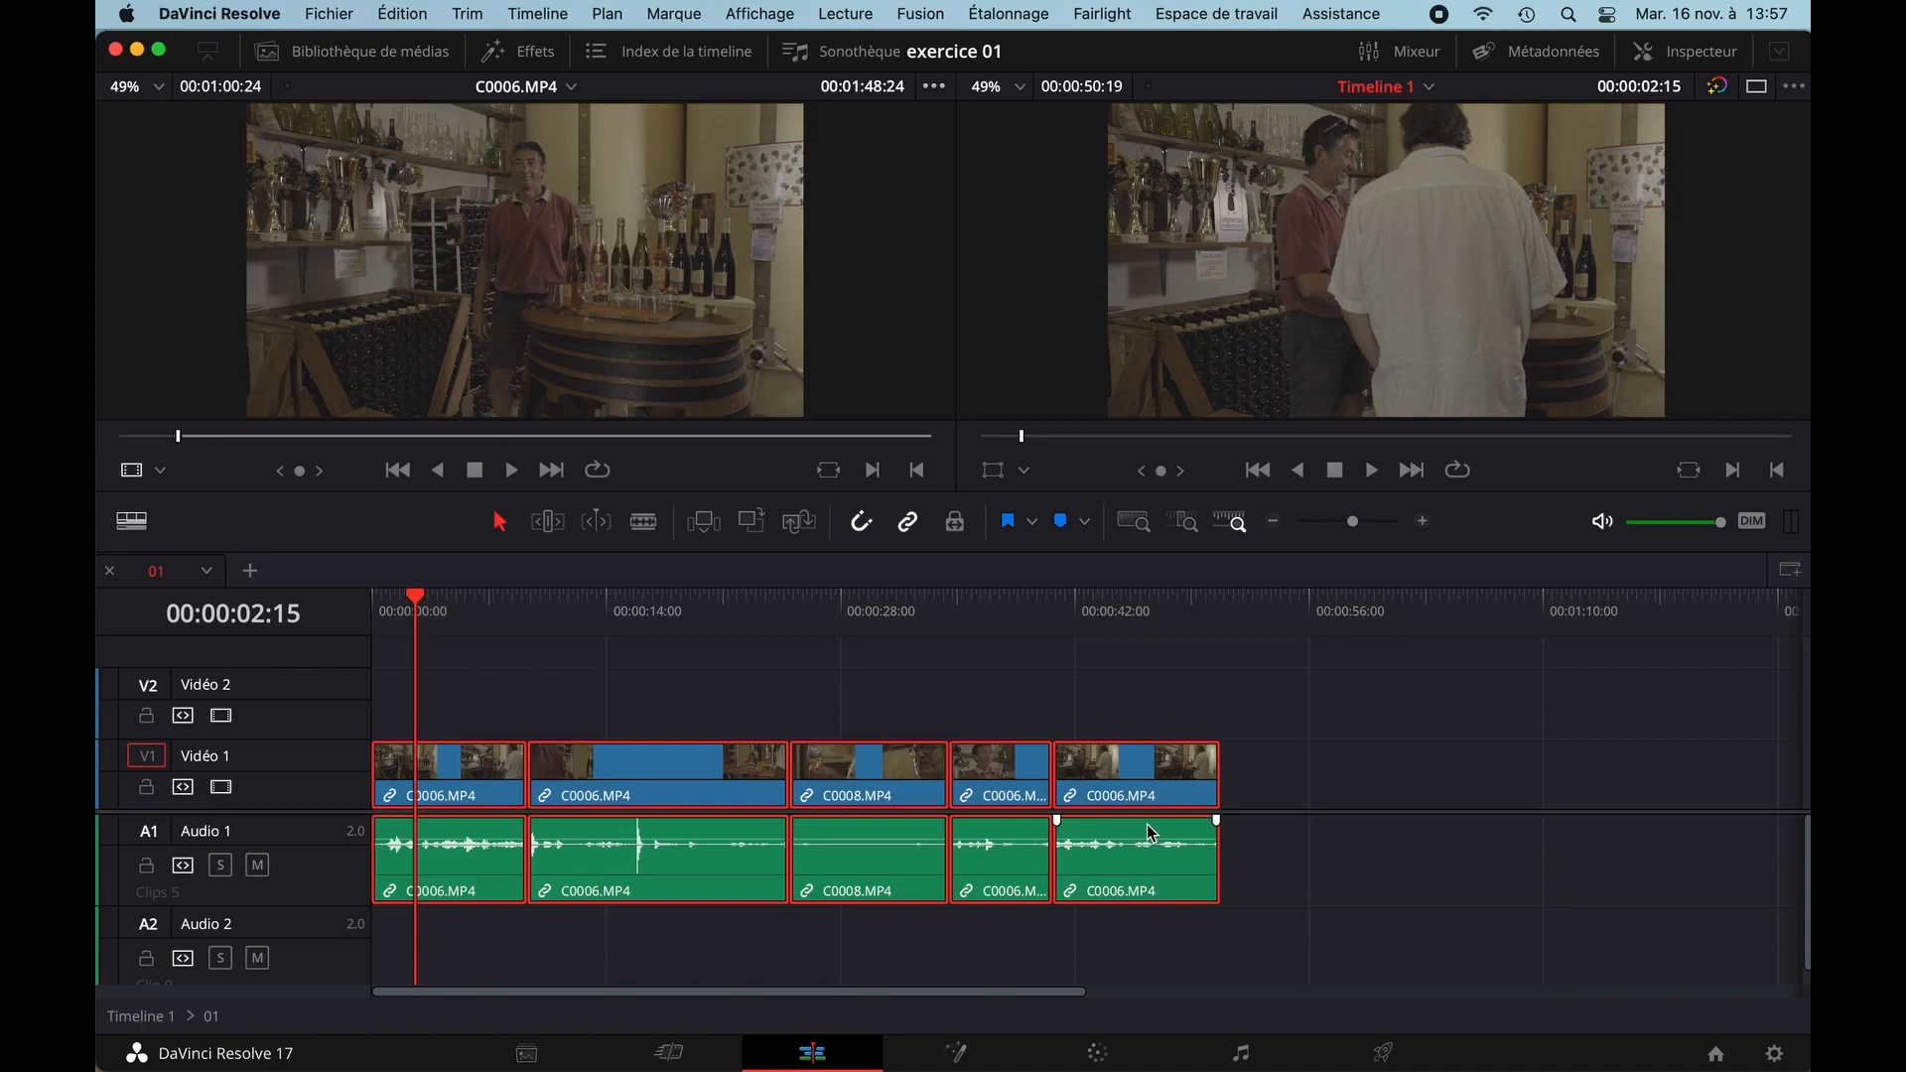
pyautogui.rightClick(698, 770)
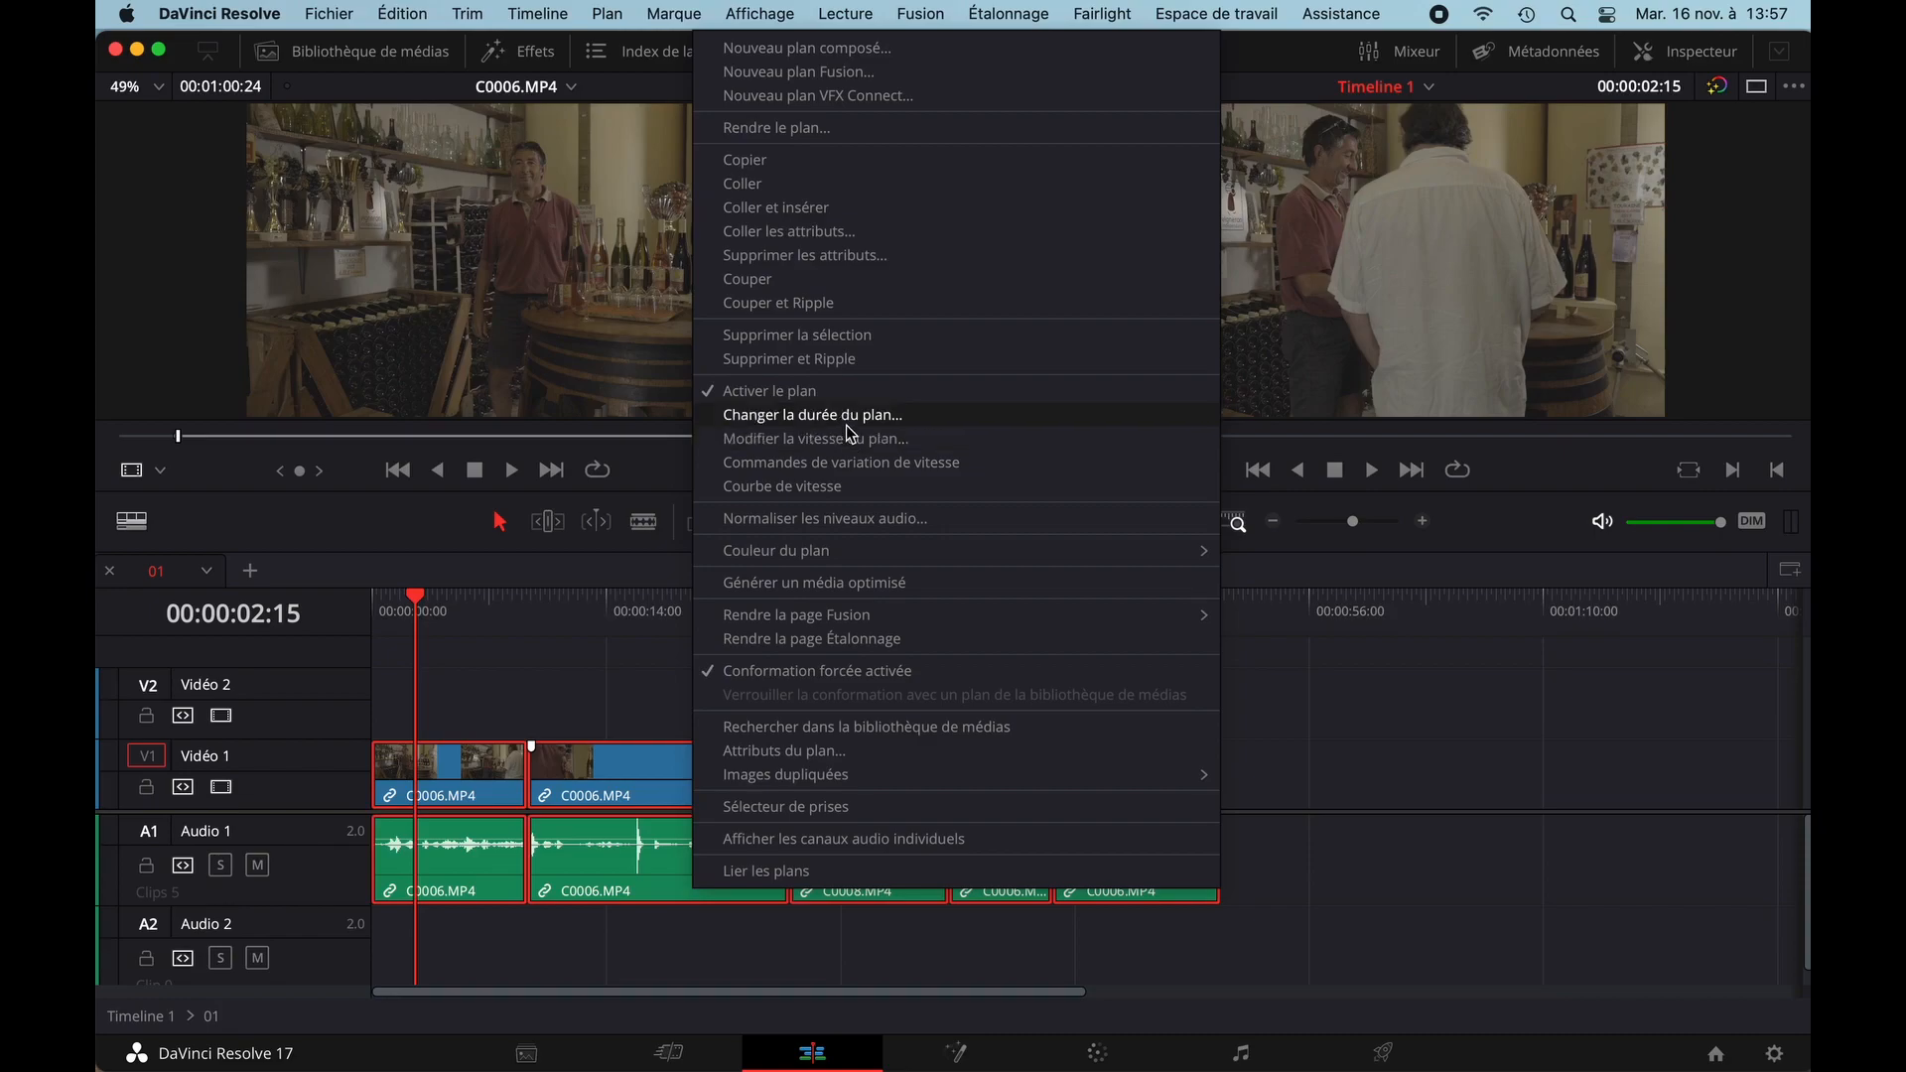
pyautogui.click(812, 415)
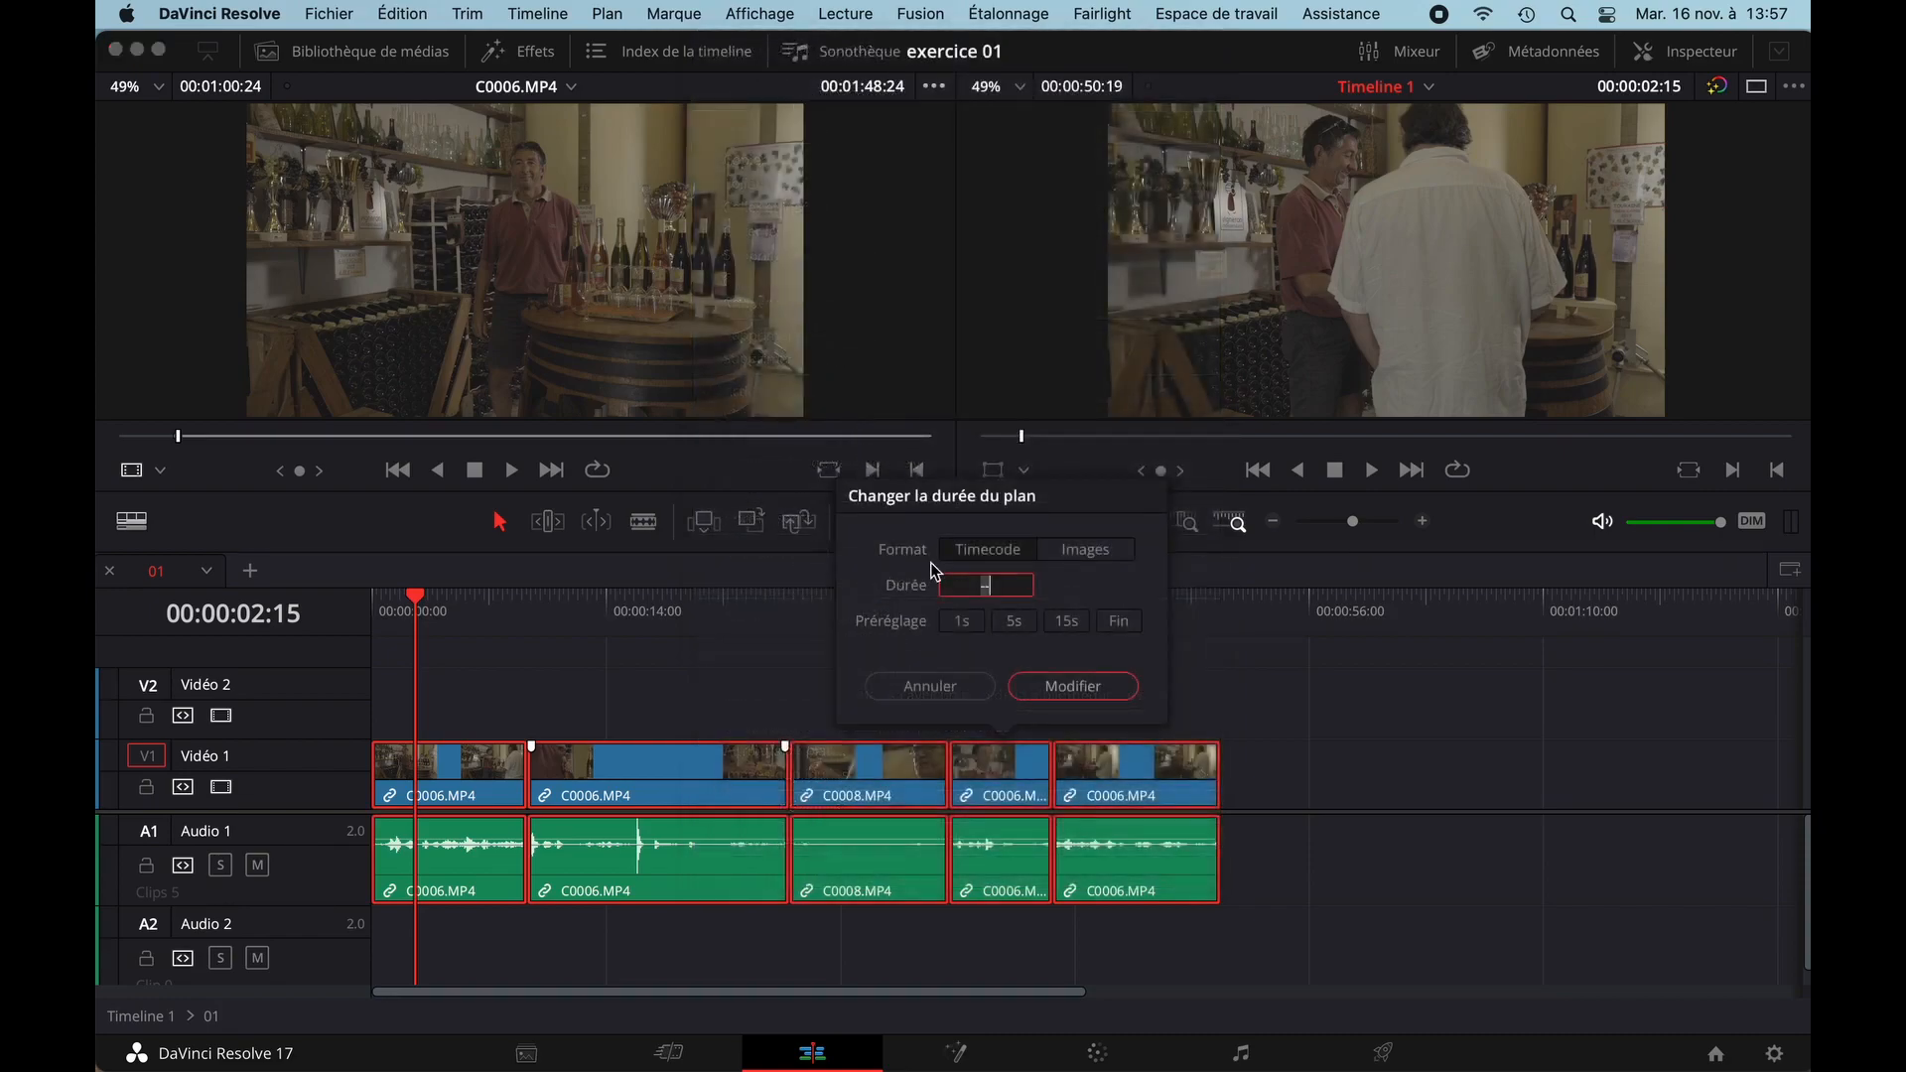
pyautogui.click(1015, 622)
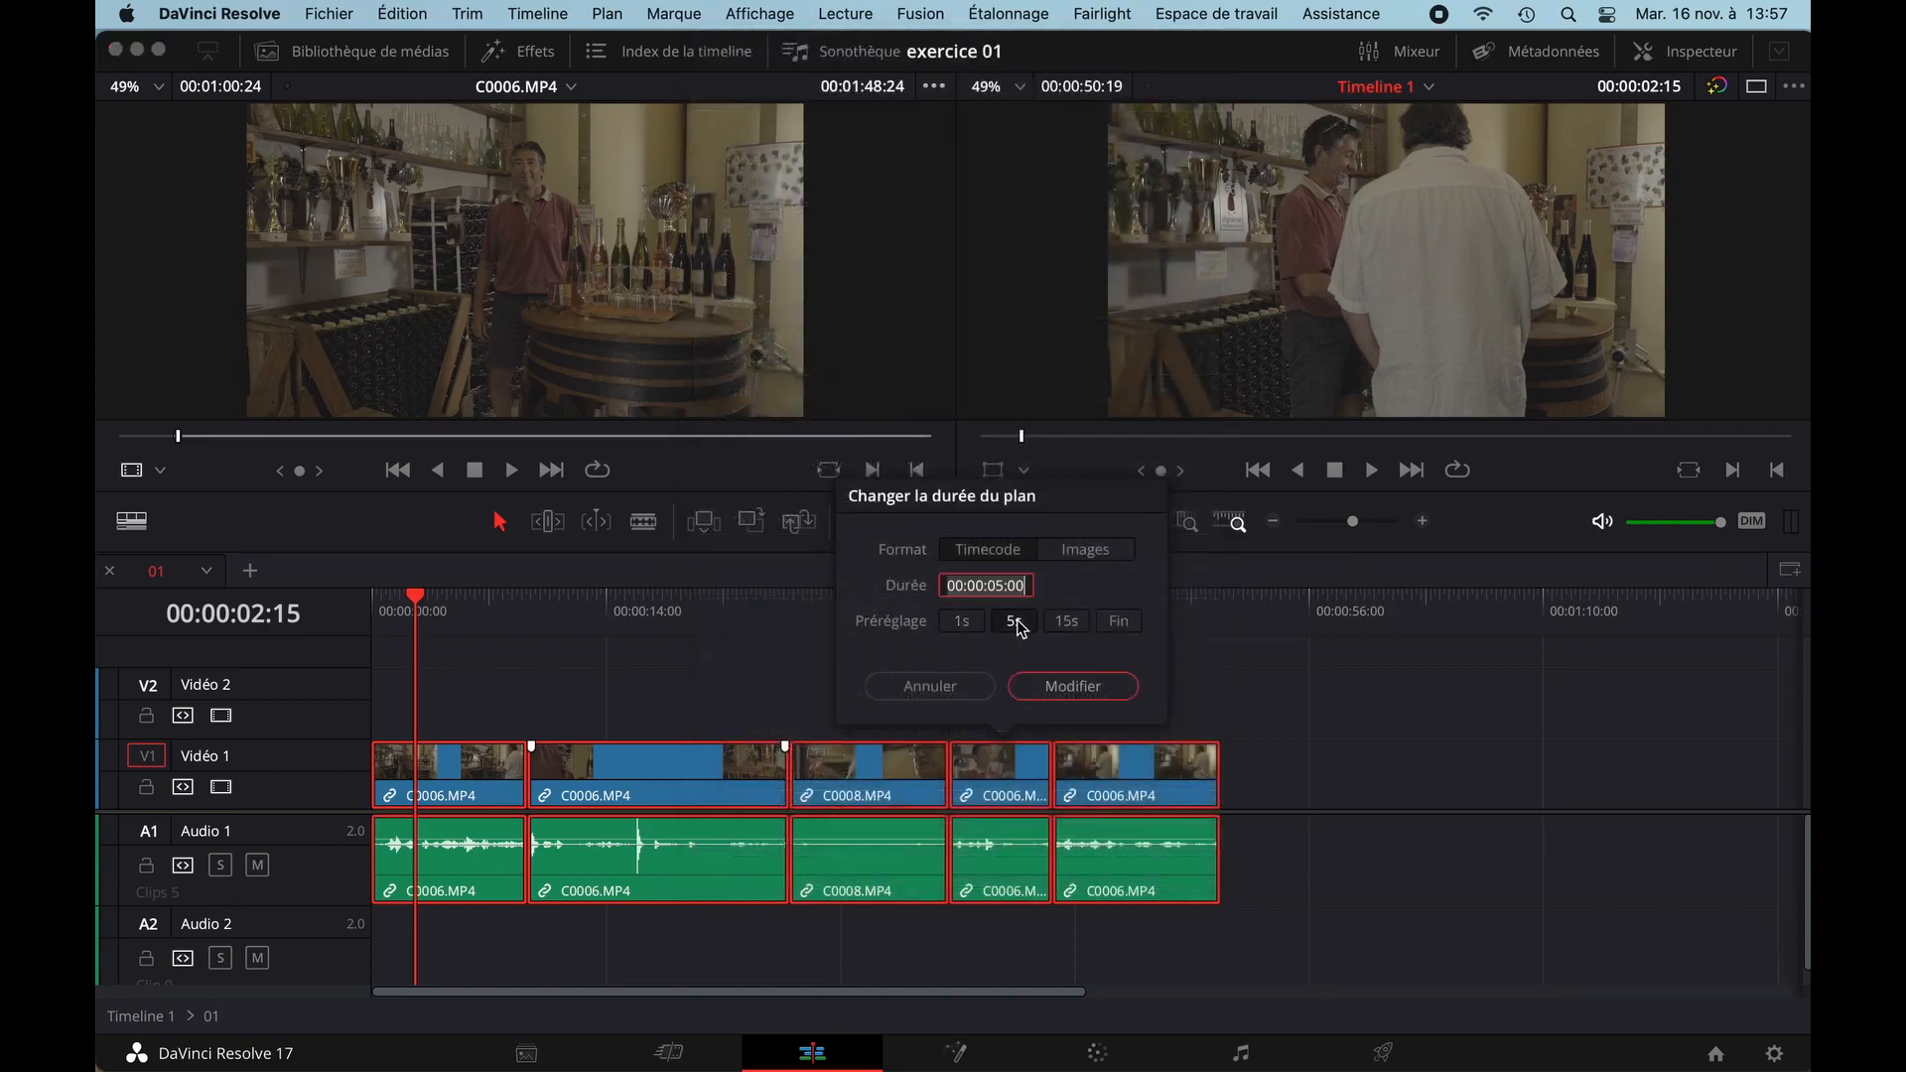
pyautogui.click(1072, 687)
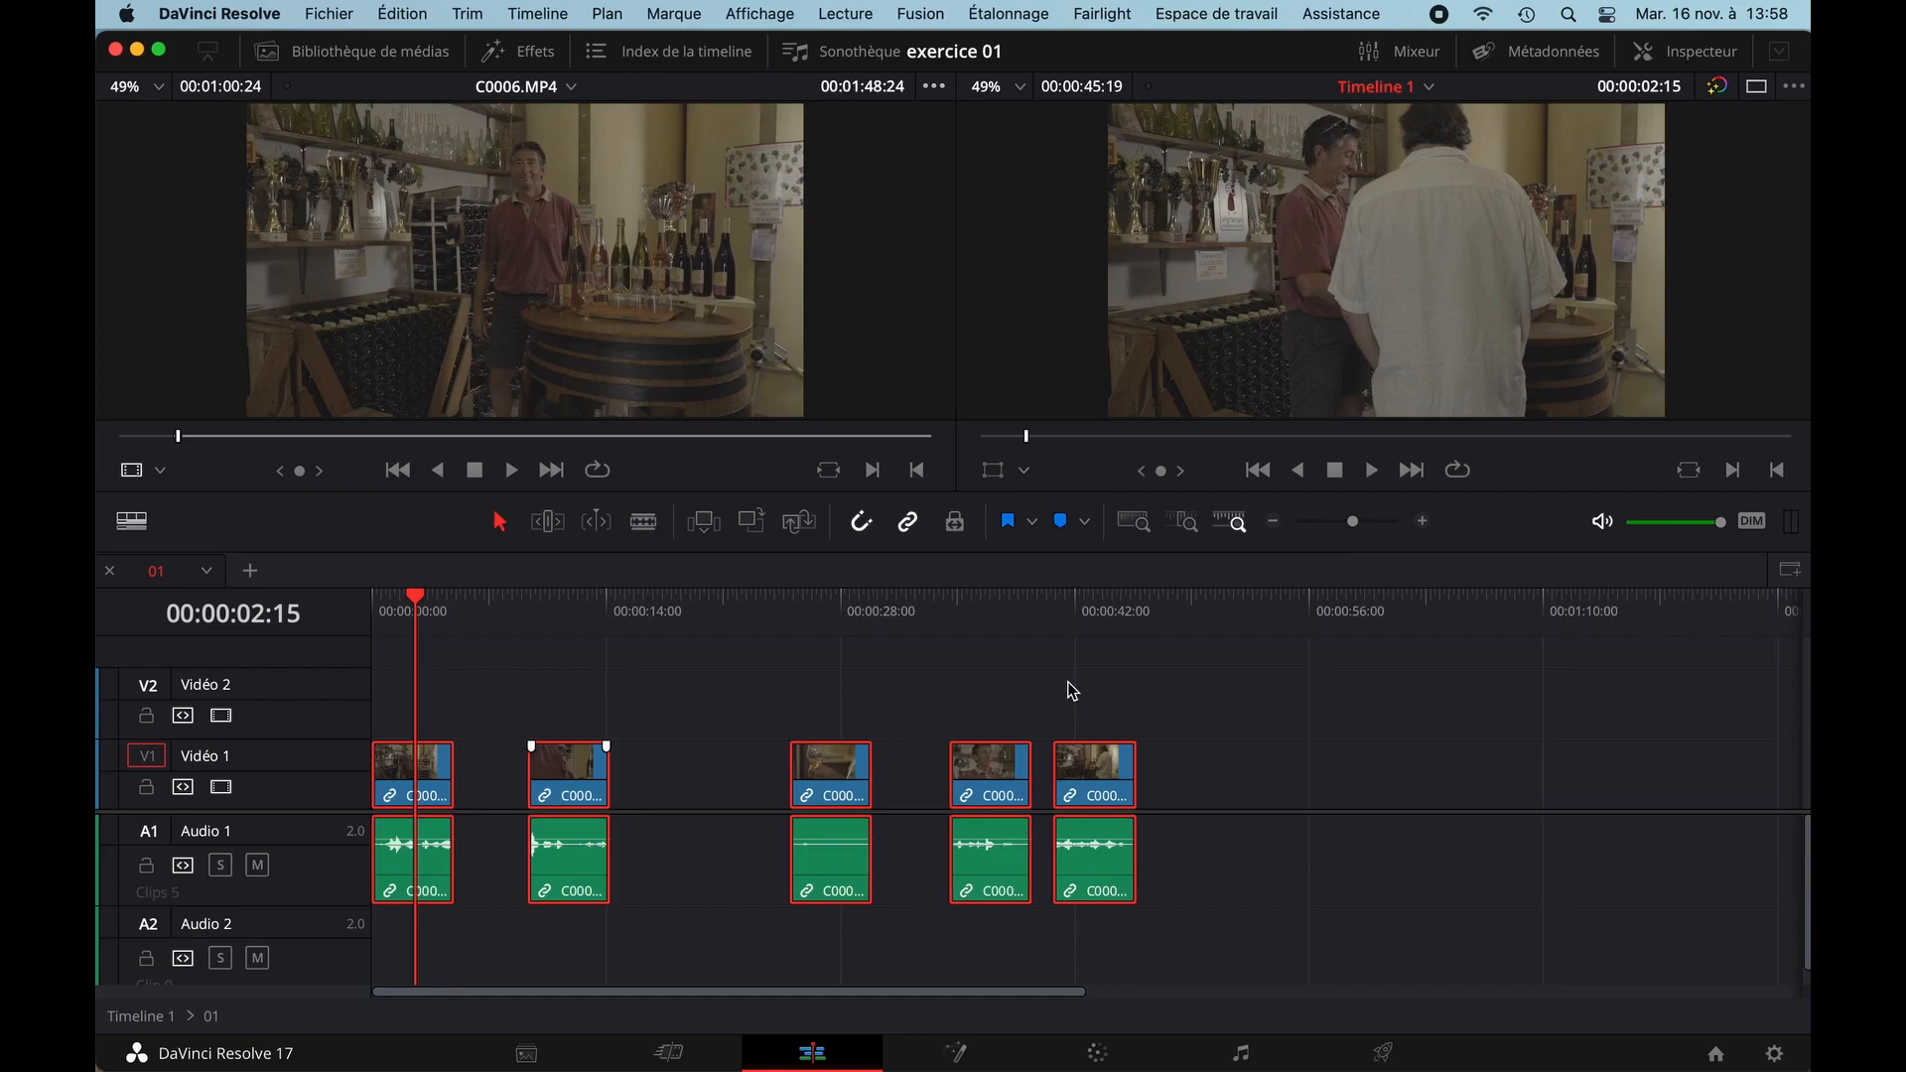
pyautogui.press('super+z')
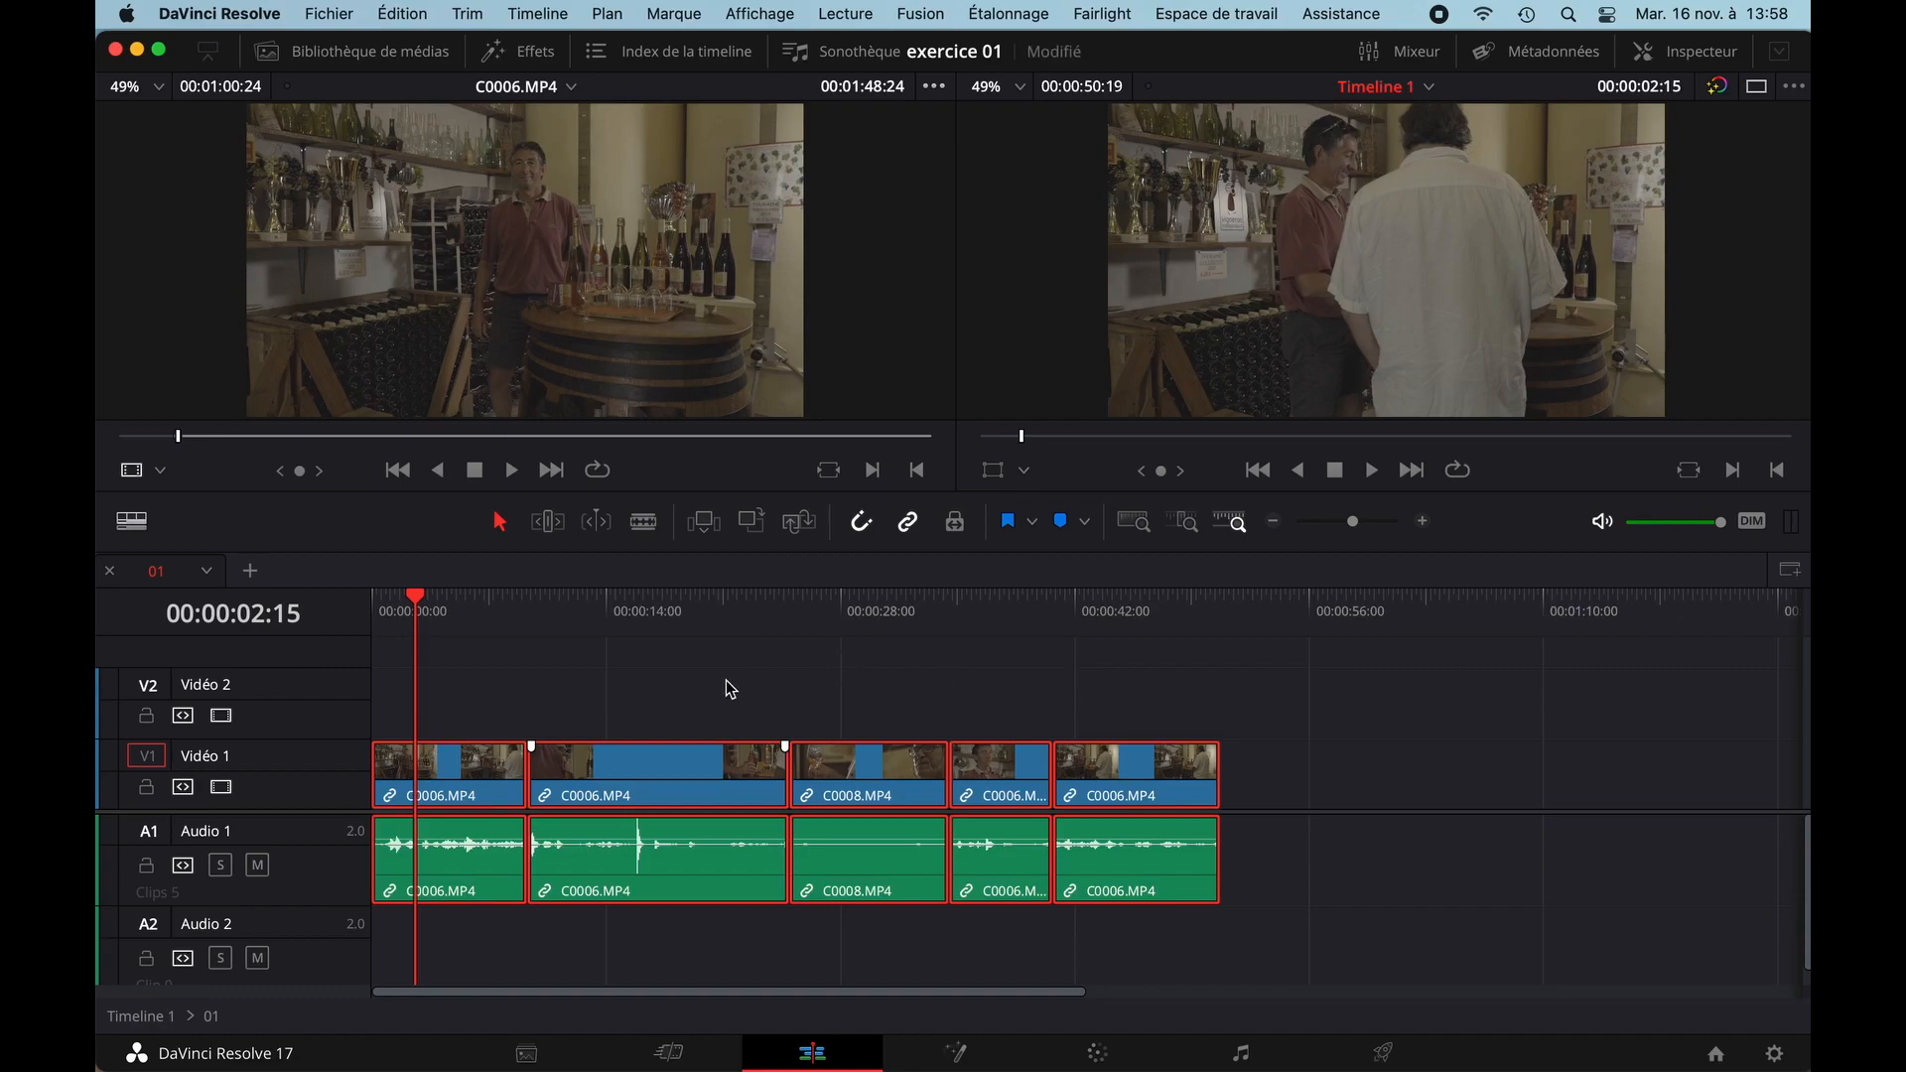
# - Select only the first clip on Video 1 and slow it down through its clip speed settings
pyautogui.click(482, 772)
pyautogui.rightClick(482, 773)
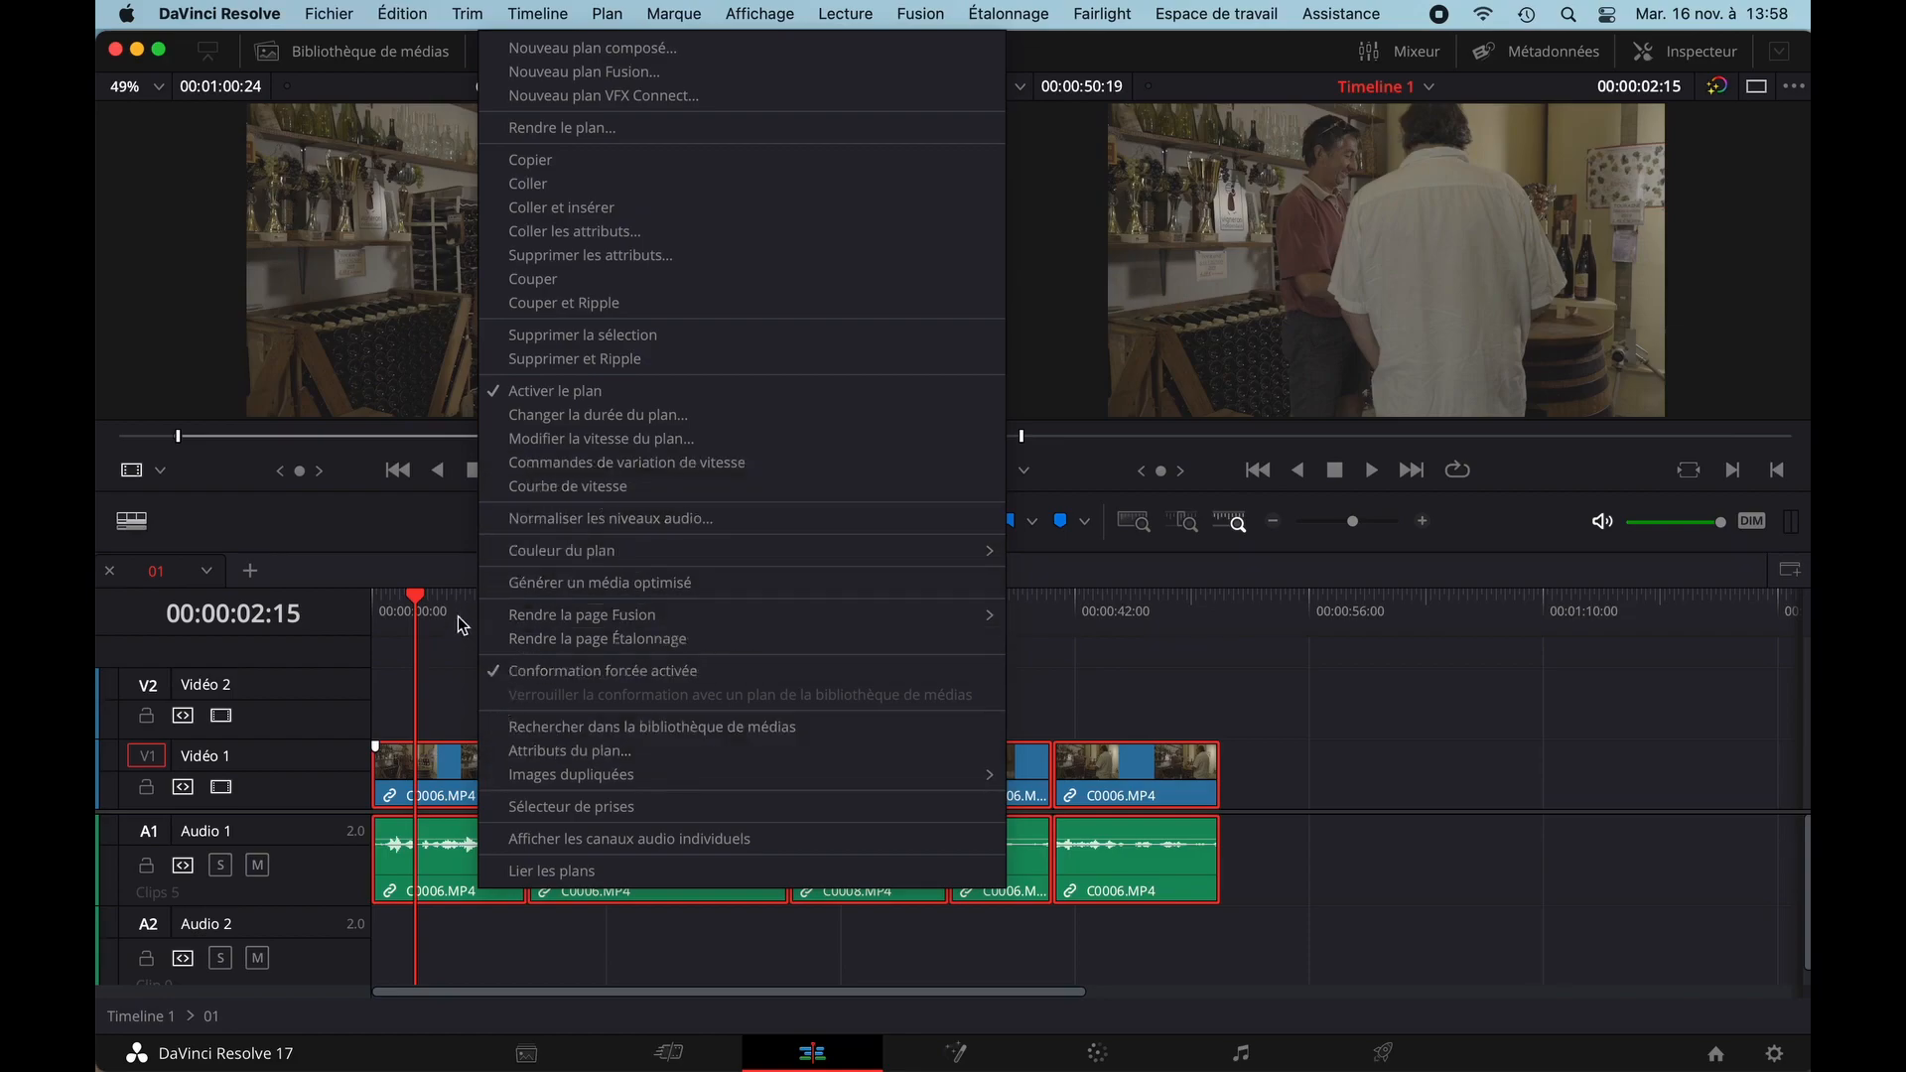
pyautogui.click(452, 675)
pyautogui.click(467, 764)
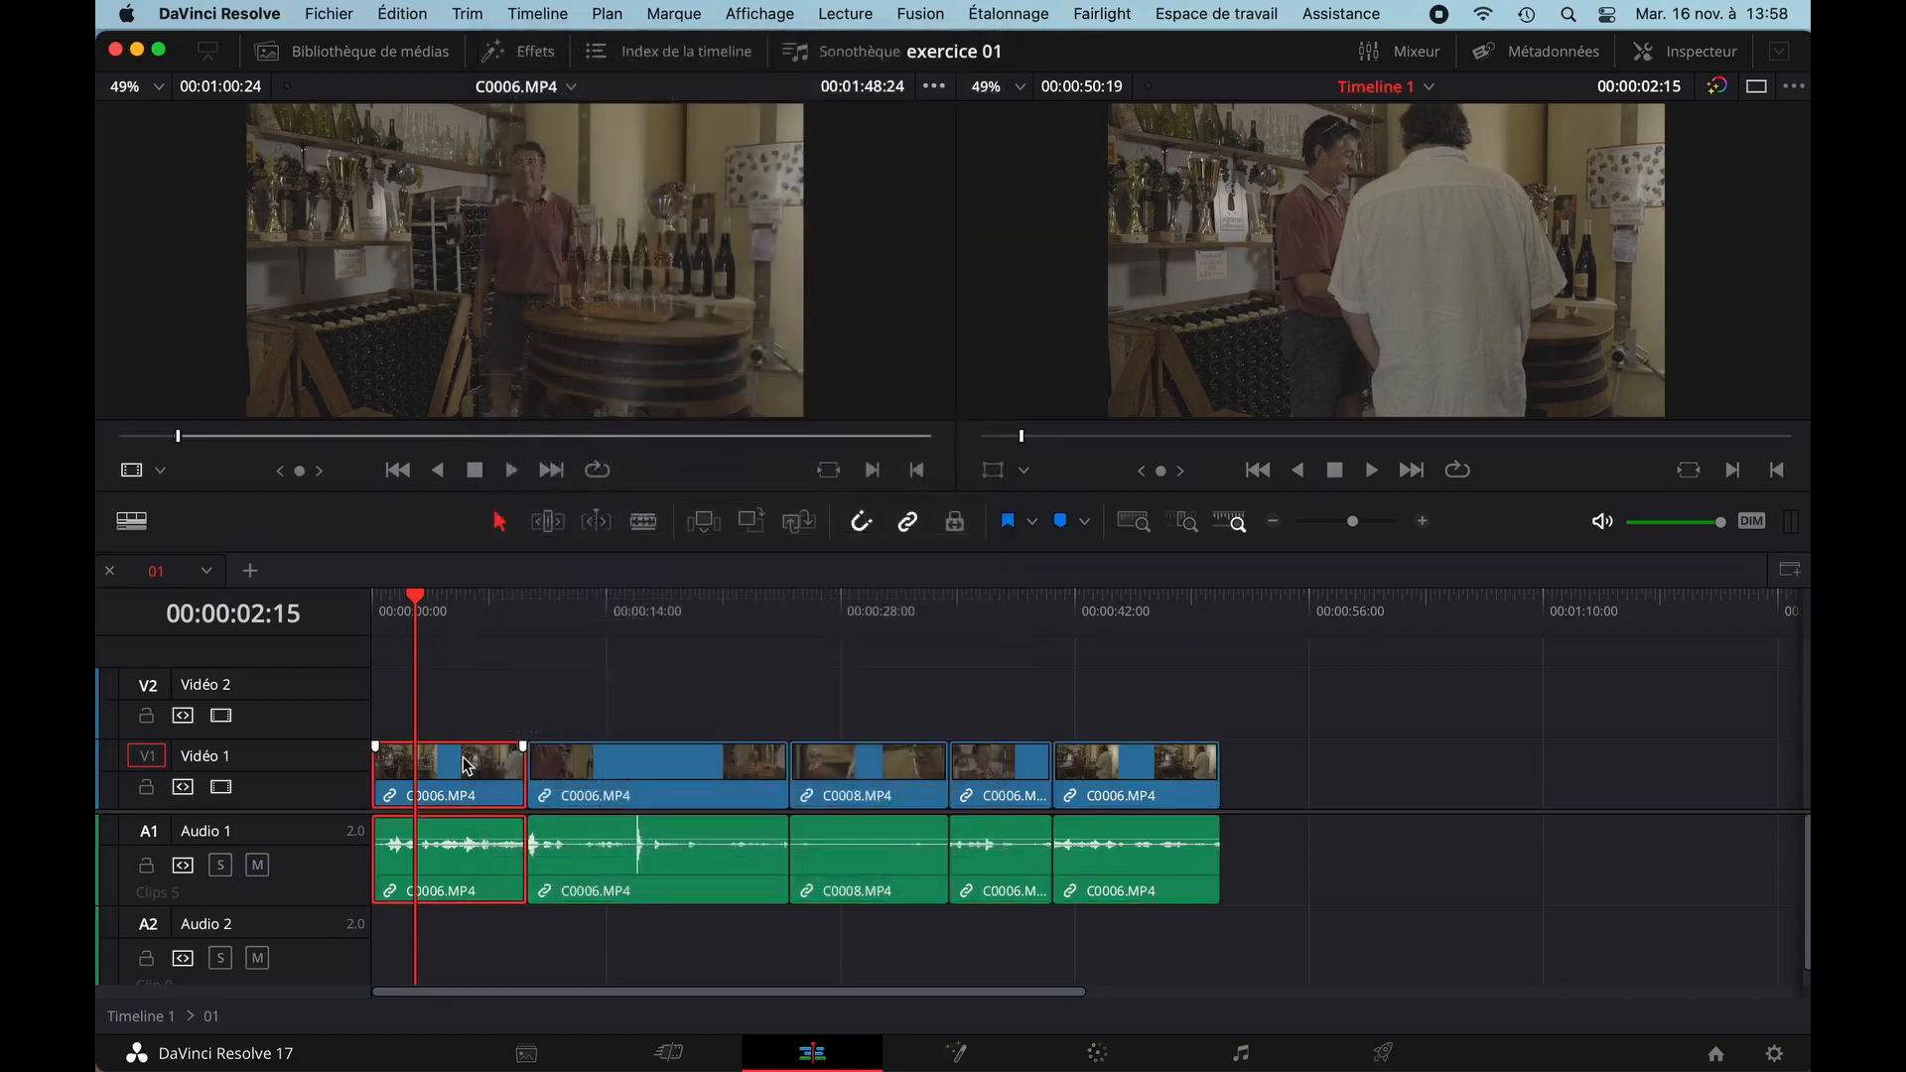
pyautogui.rightClick(466, 764)
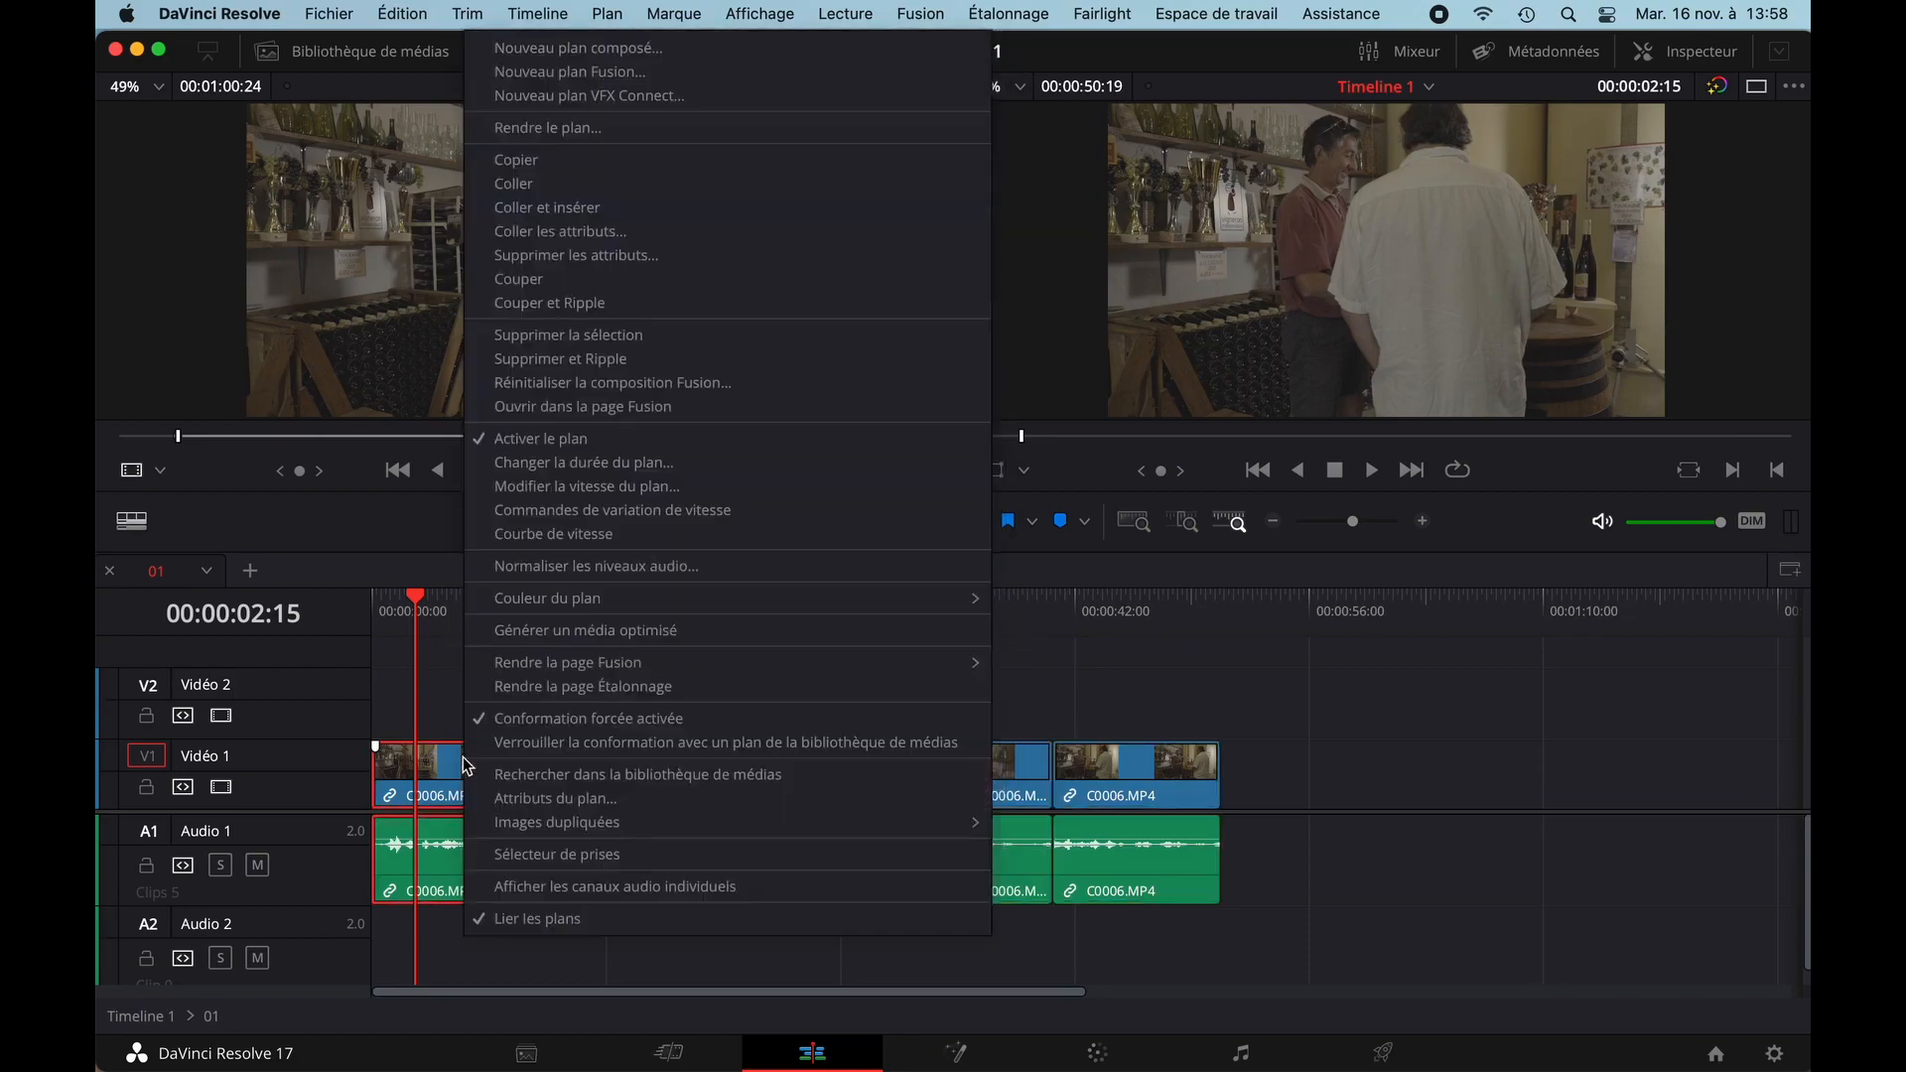
pyautogui.click(574, 491)
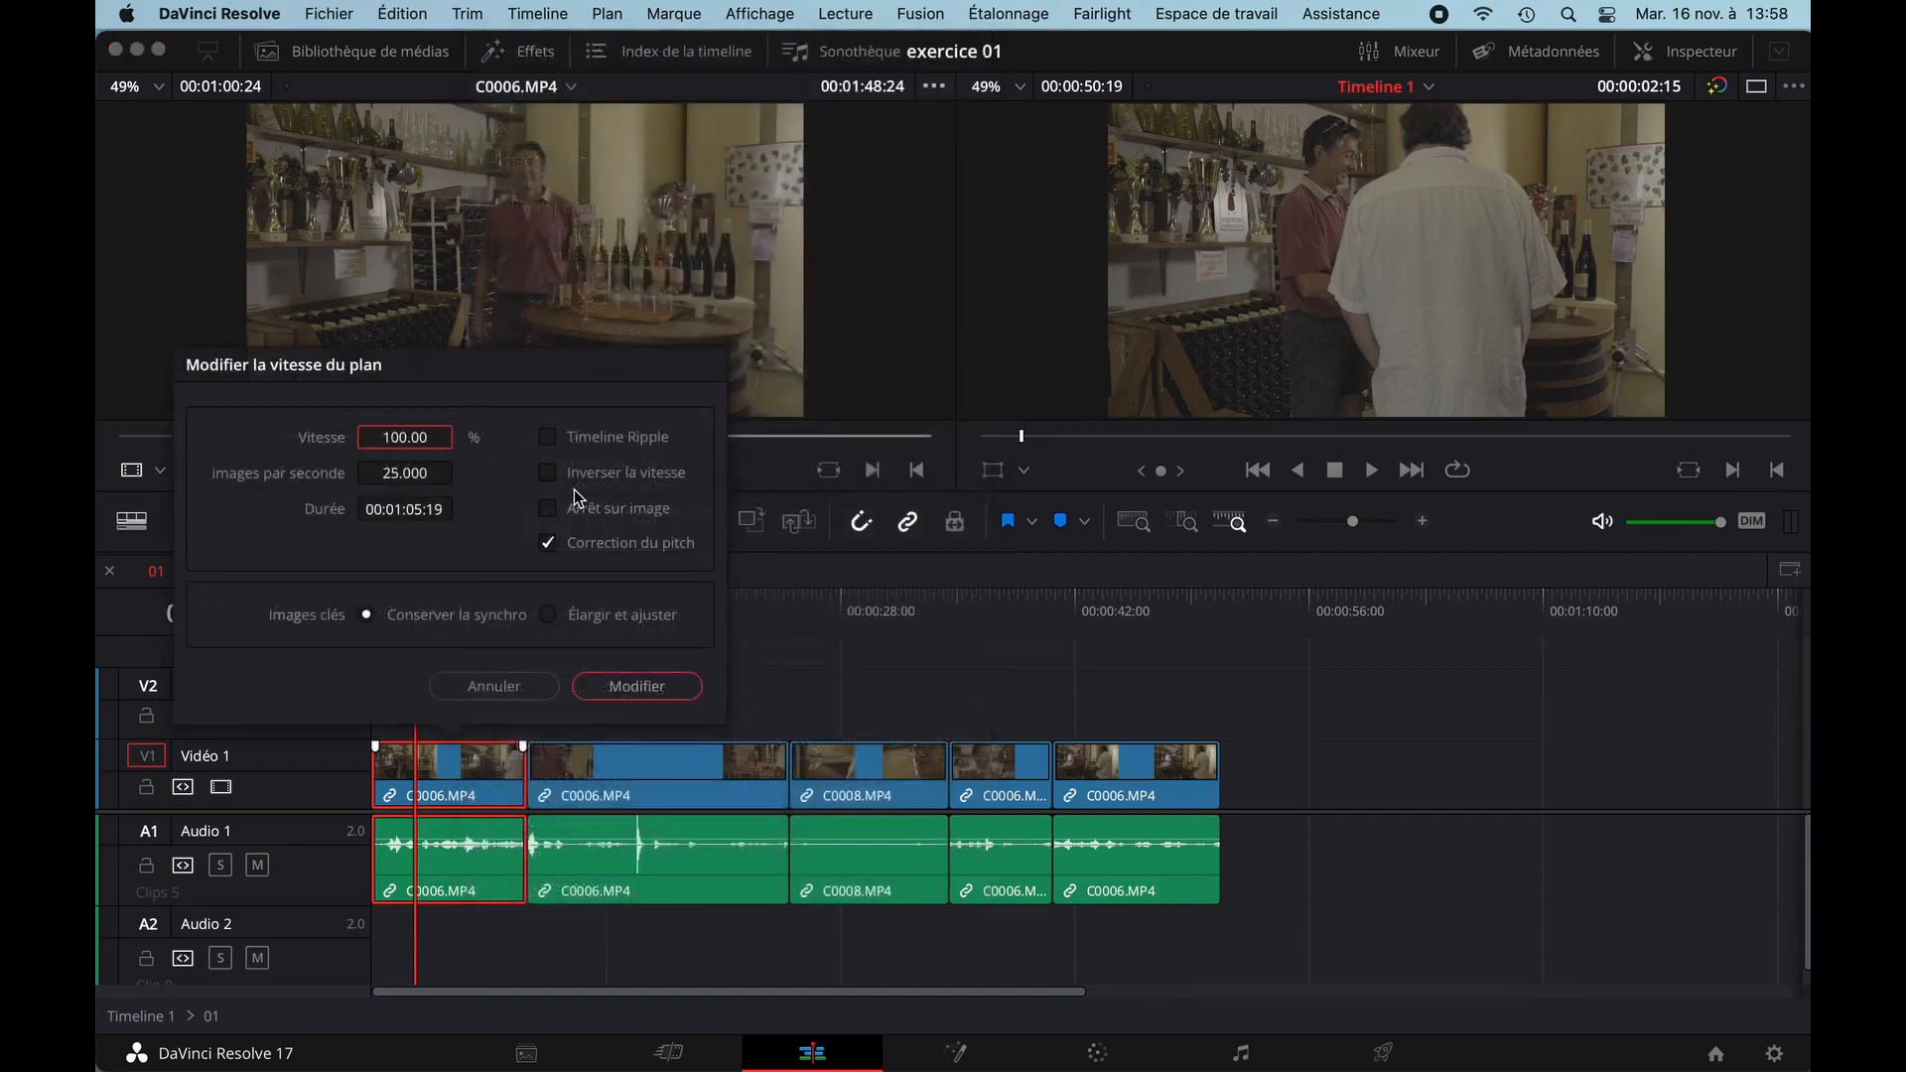
pyautogui.click(401, 438)
pyautogui.moveTo(401, 438); pyautogui.dragTo(353, 438)
pyautogui.click(636, 686)
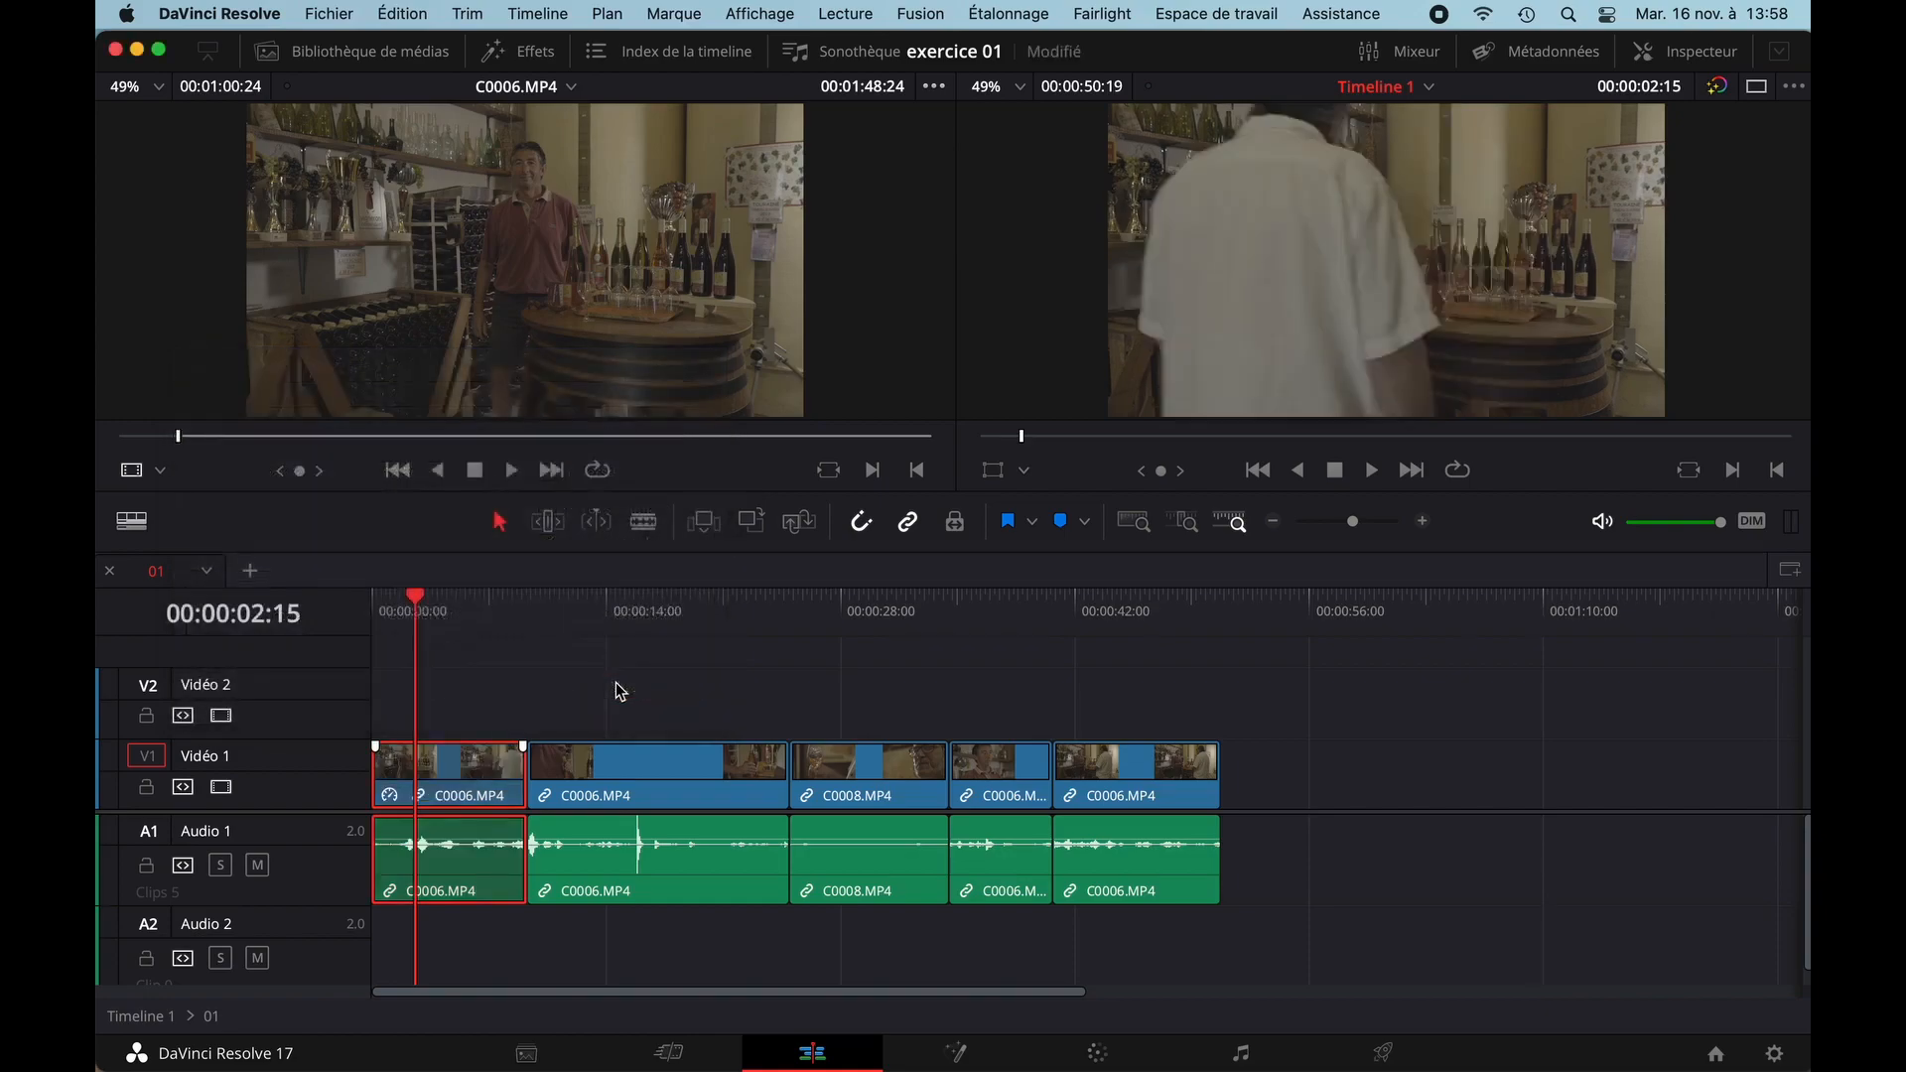
# - Play the slowed first clip from its start with the timeline enlarged, and undo its speed change
pyautogui.click(395, 608)
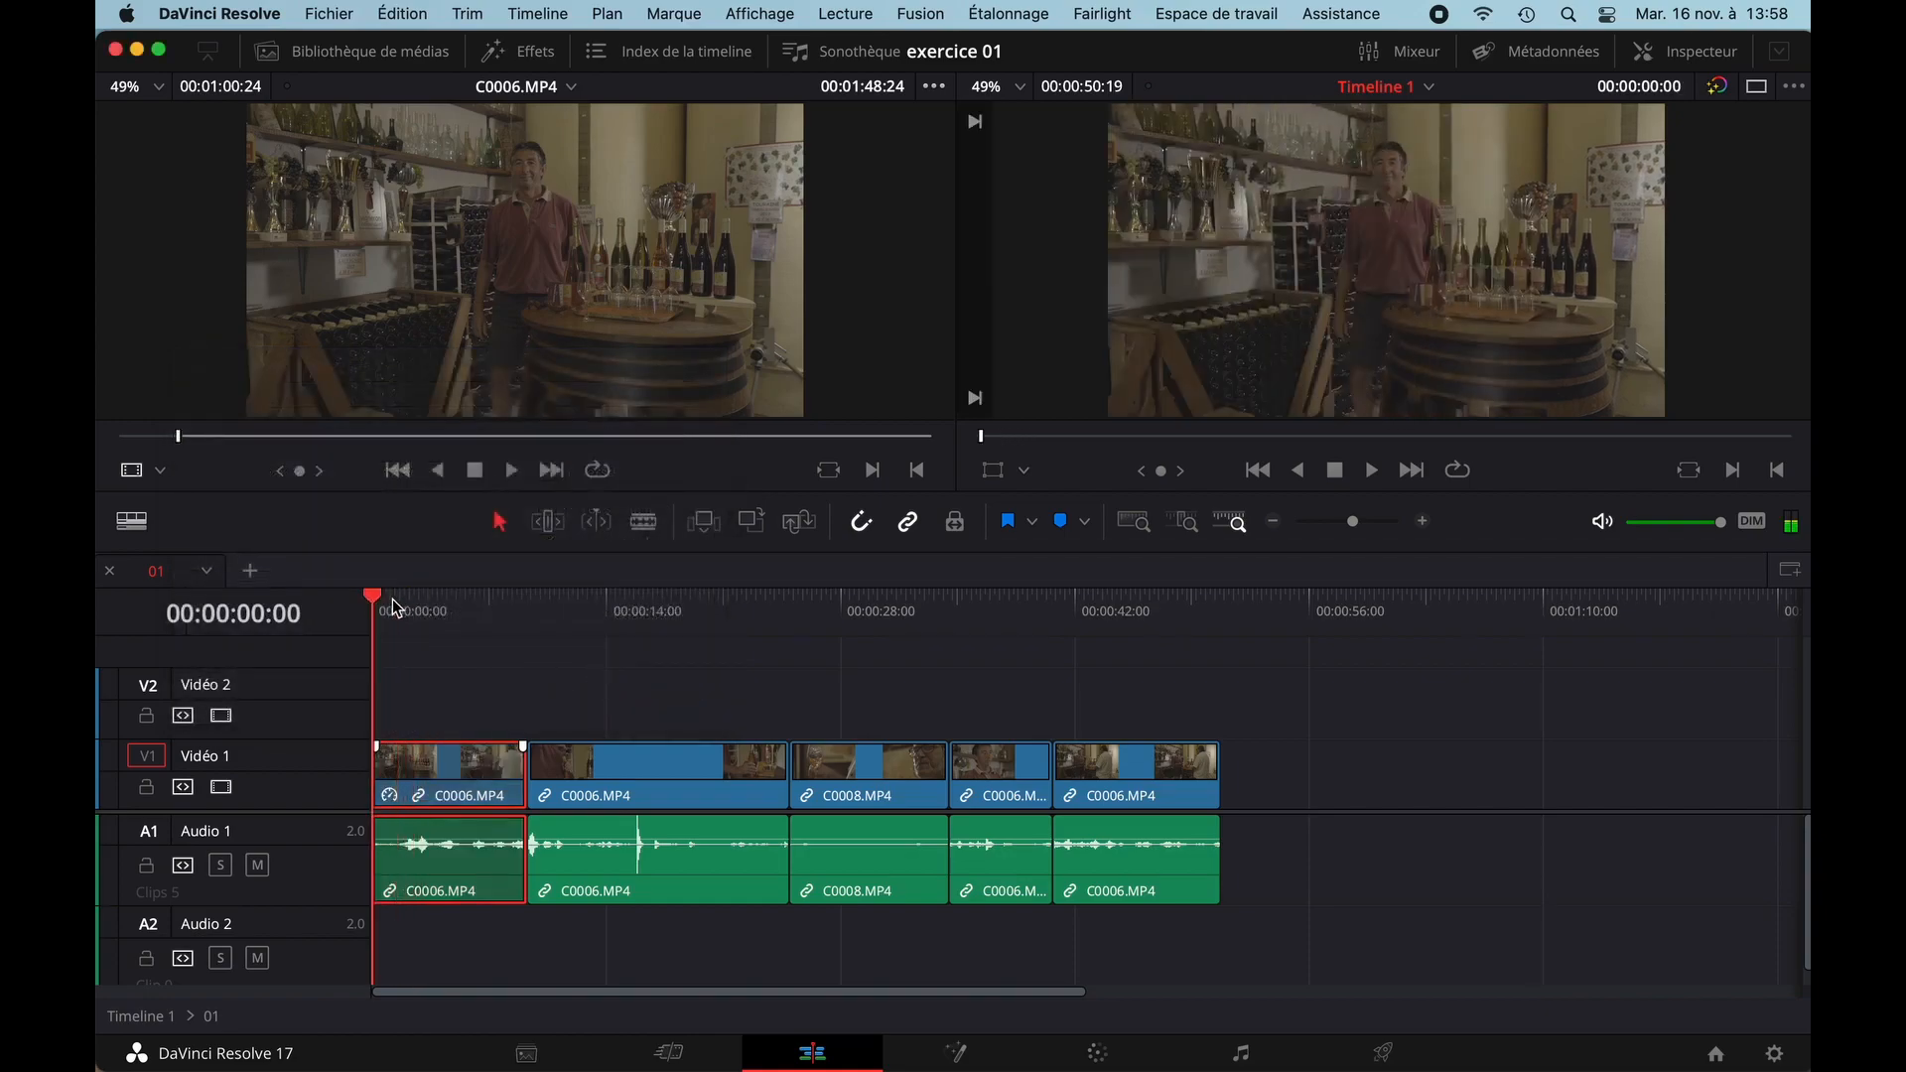
pyautogui.press('super+equal')
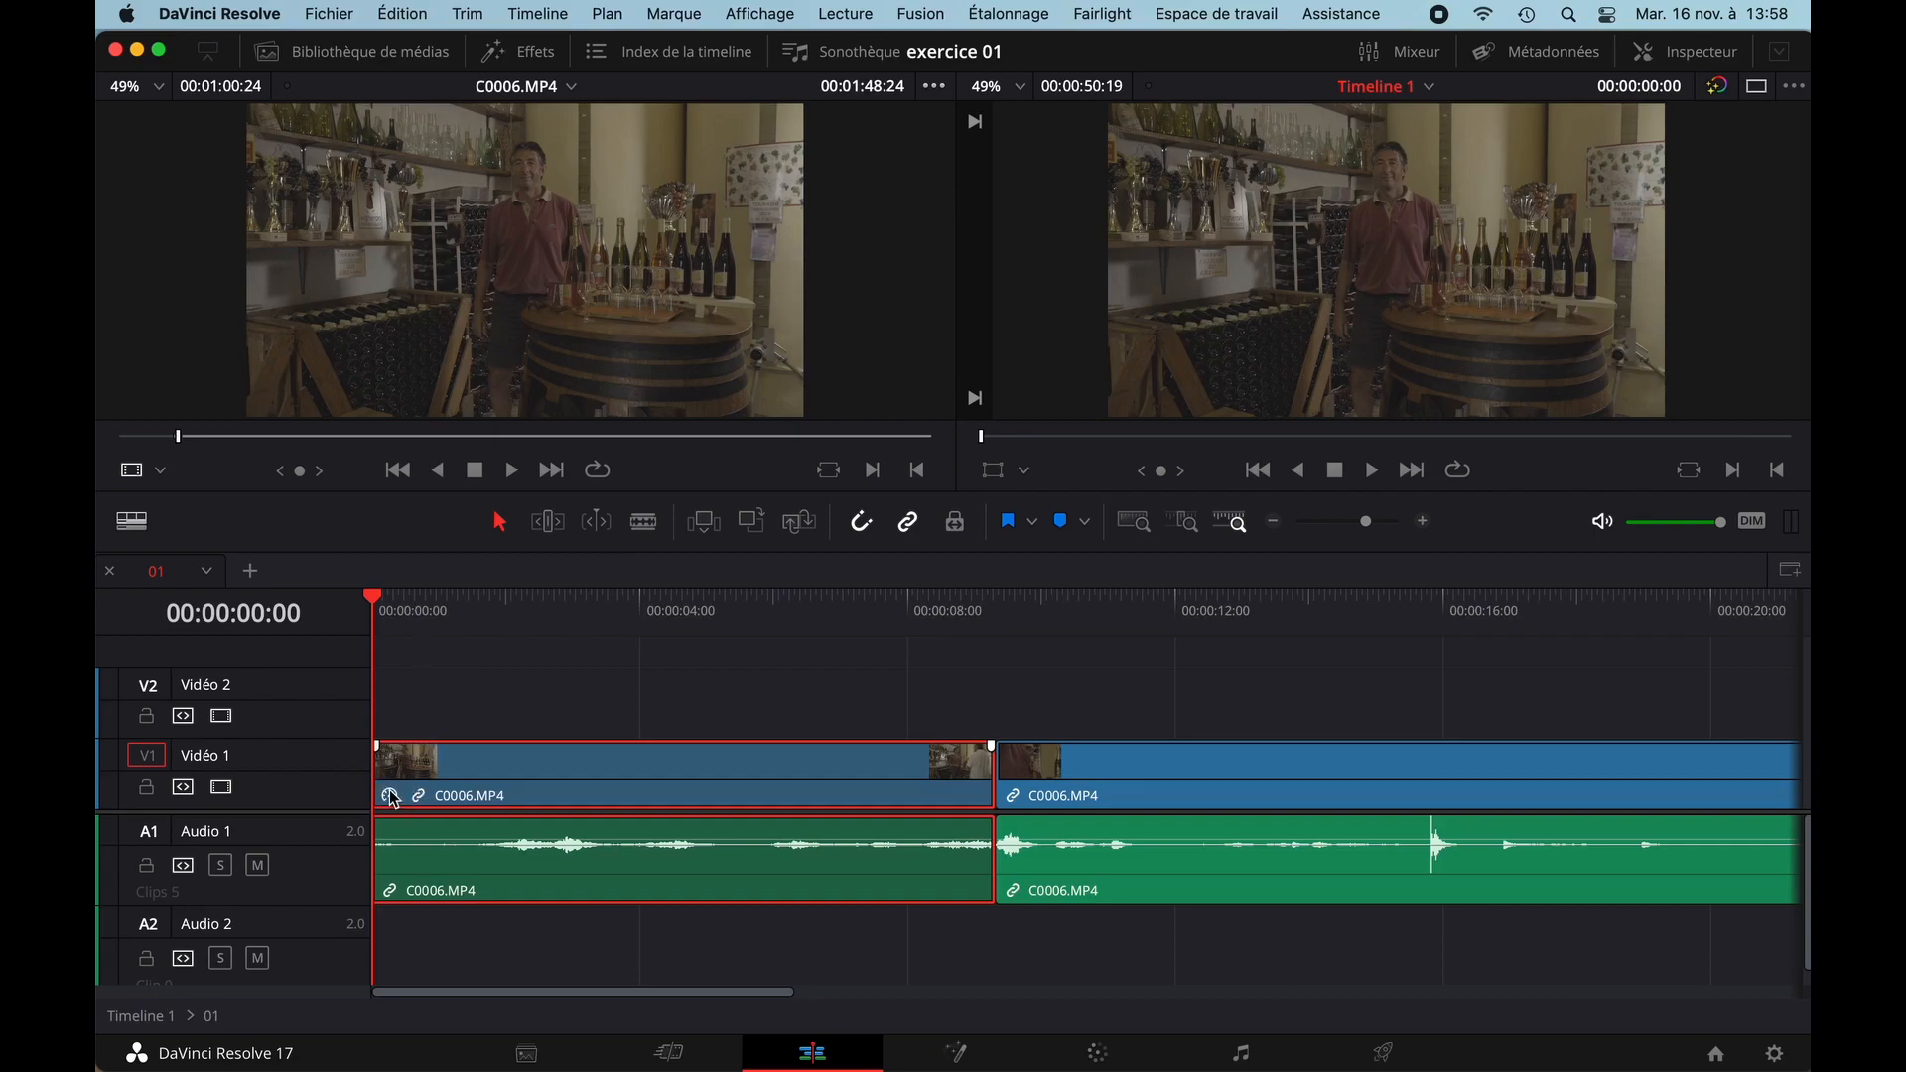
pyautogui.press('space')
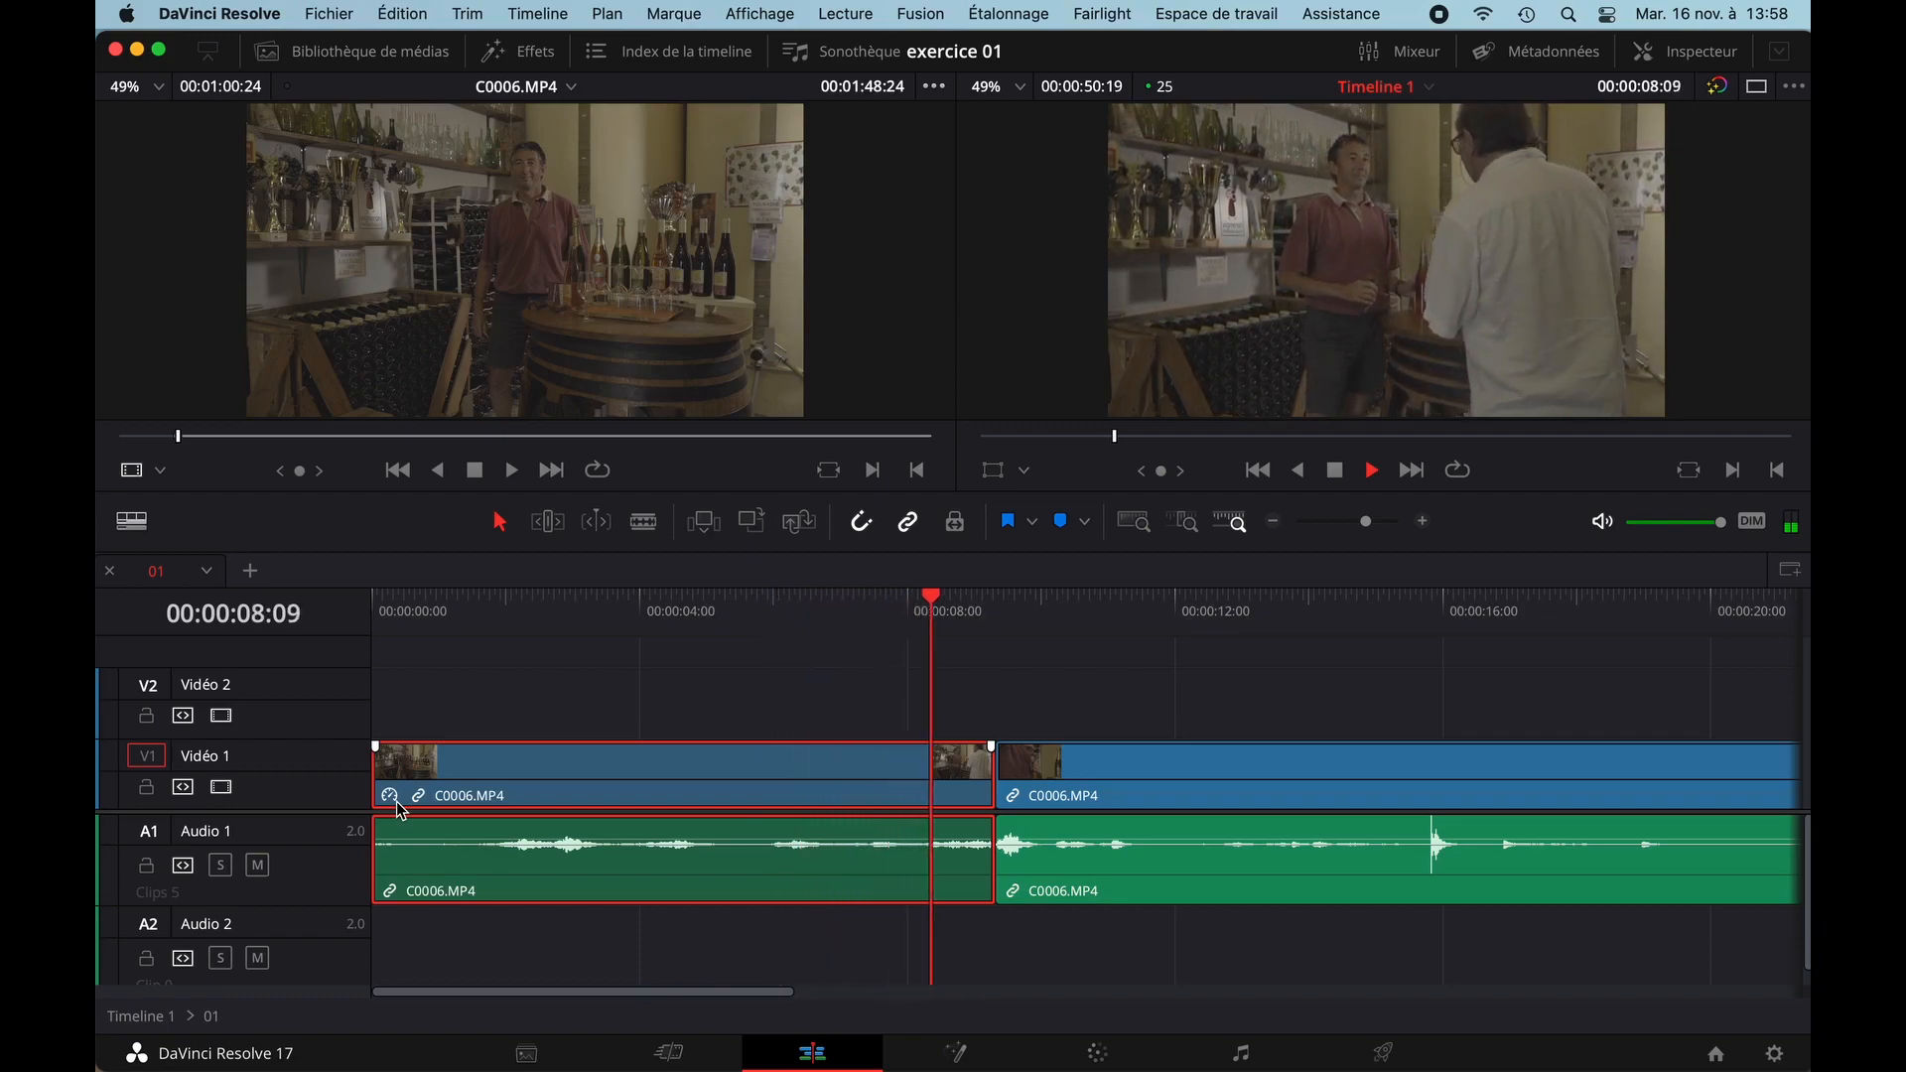
pyautogui.press('space')
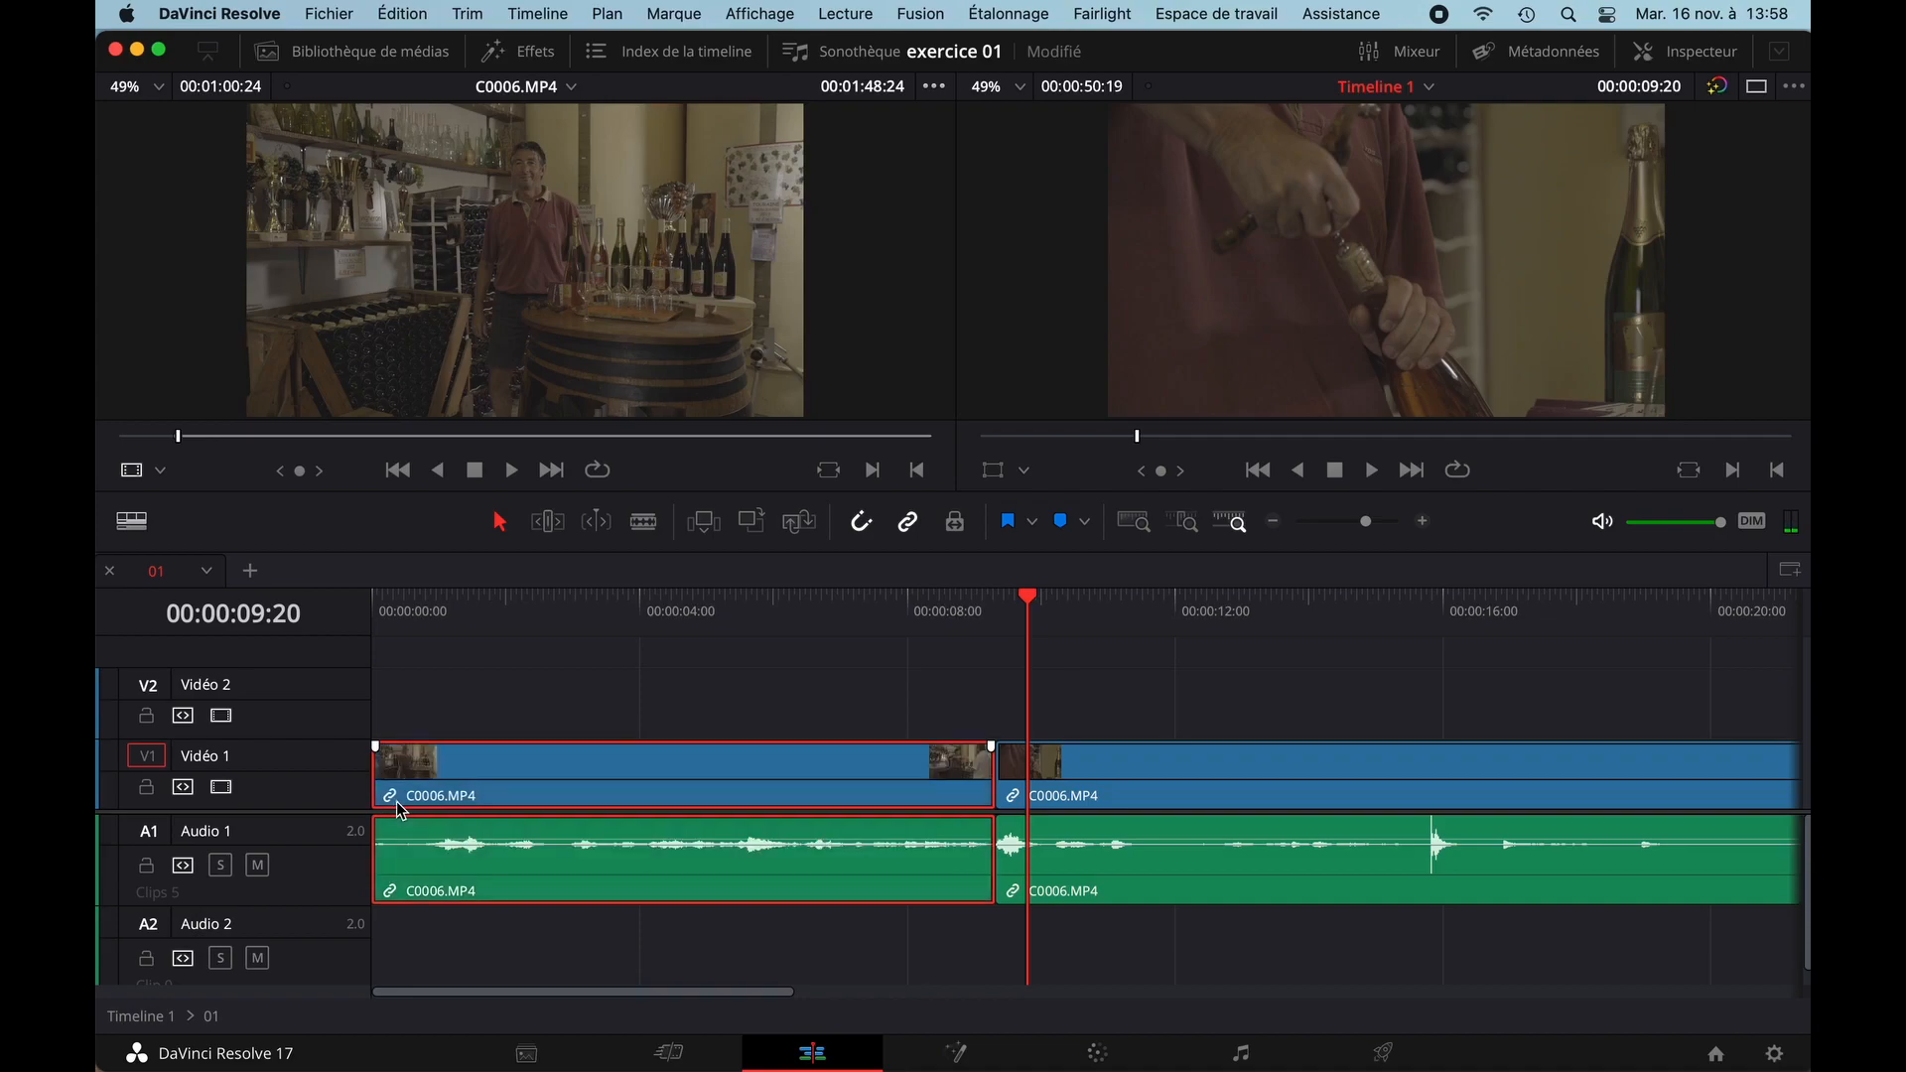
# - Set the first clip's speed to 150% with pitch correction left on
pyautogui.rightClick(420, 784)
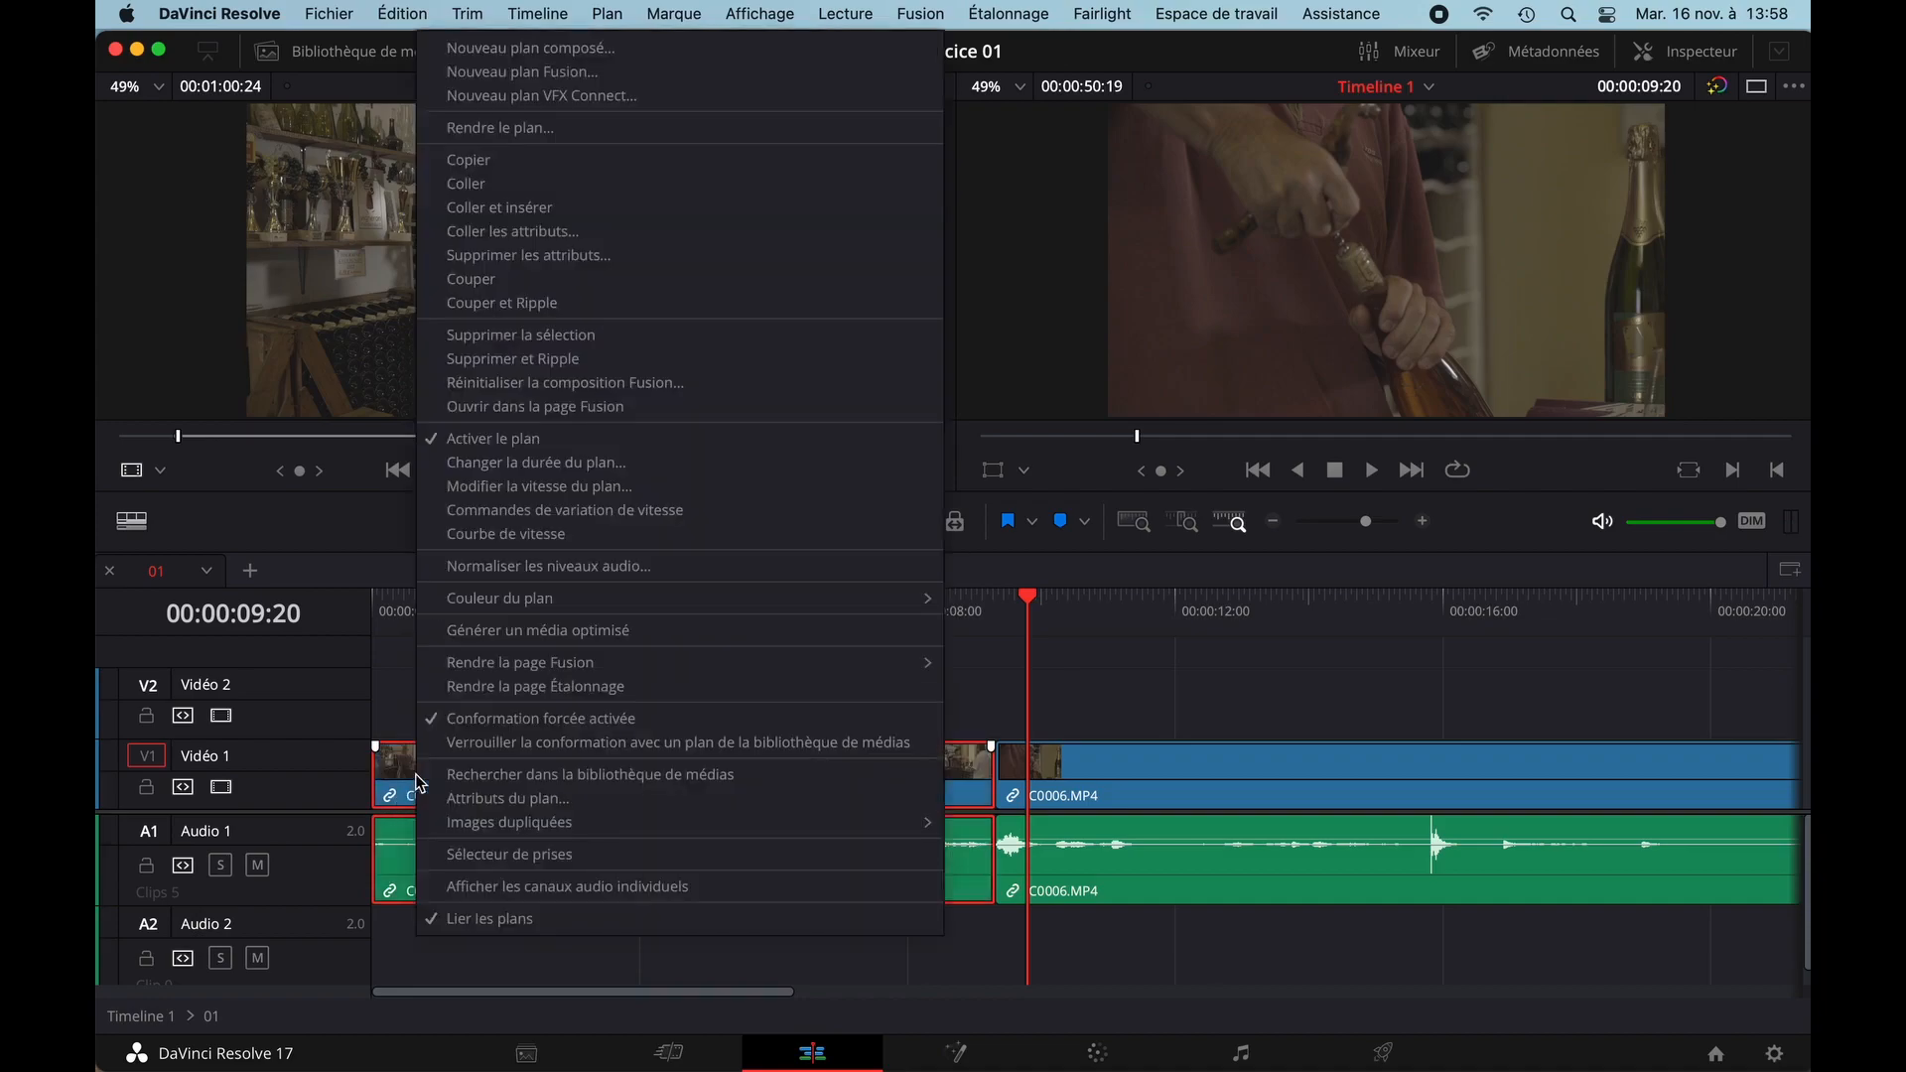
pyautogui.click(520, 492)
pyautogui.moveTo(643, 437); pyautogui.dragTo(693, 436)
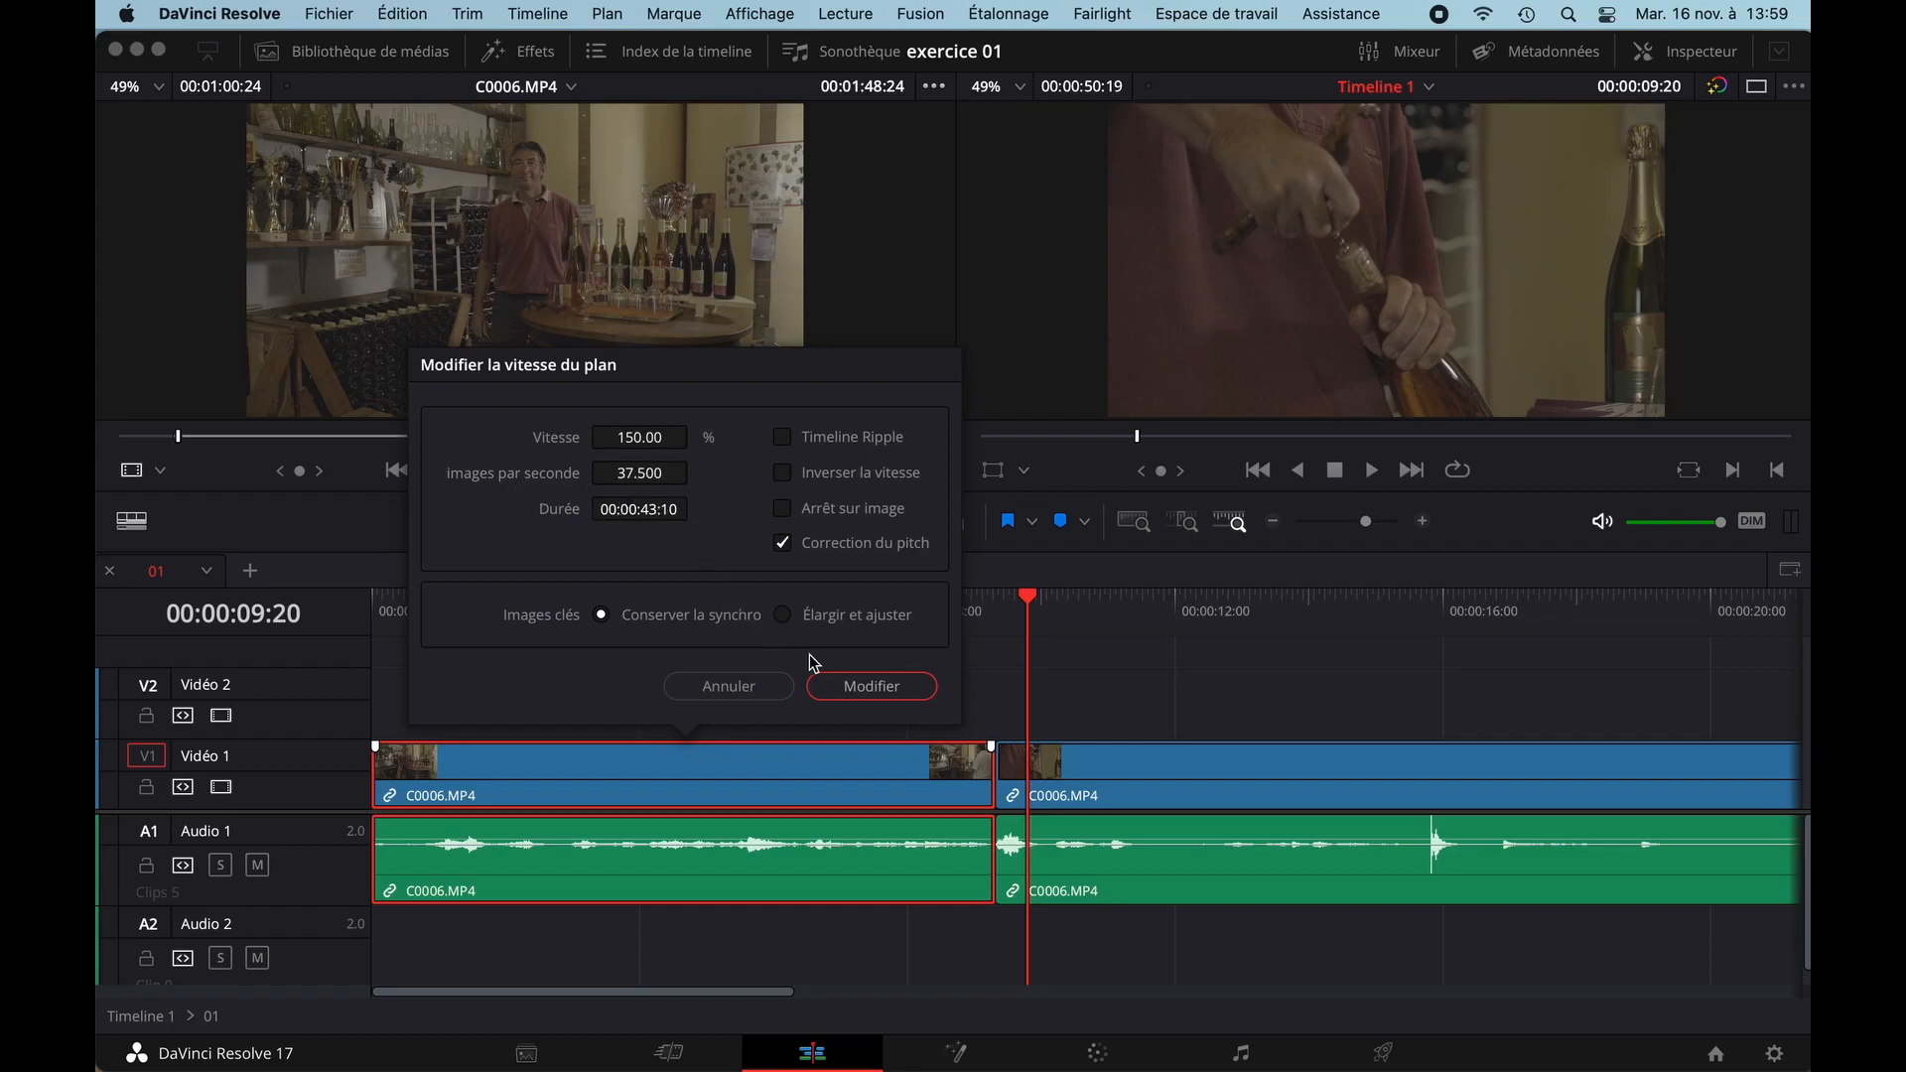
pyautogui.click(862, 687)
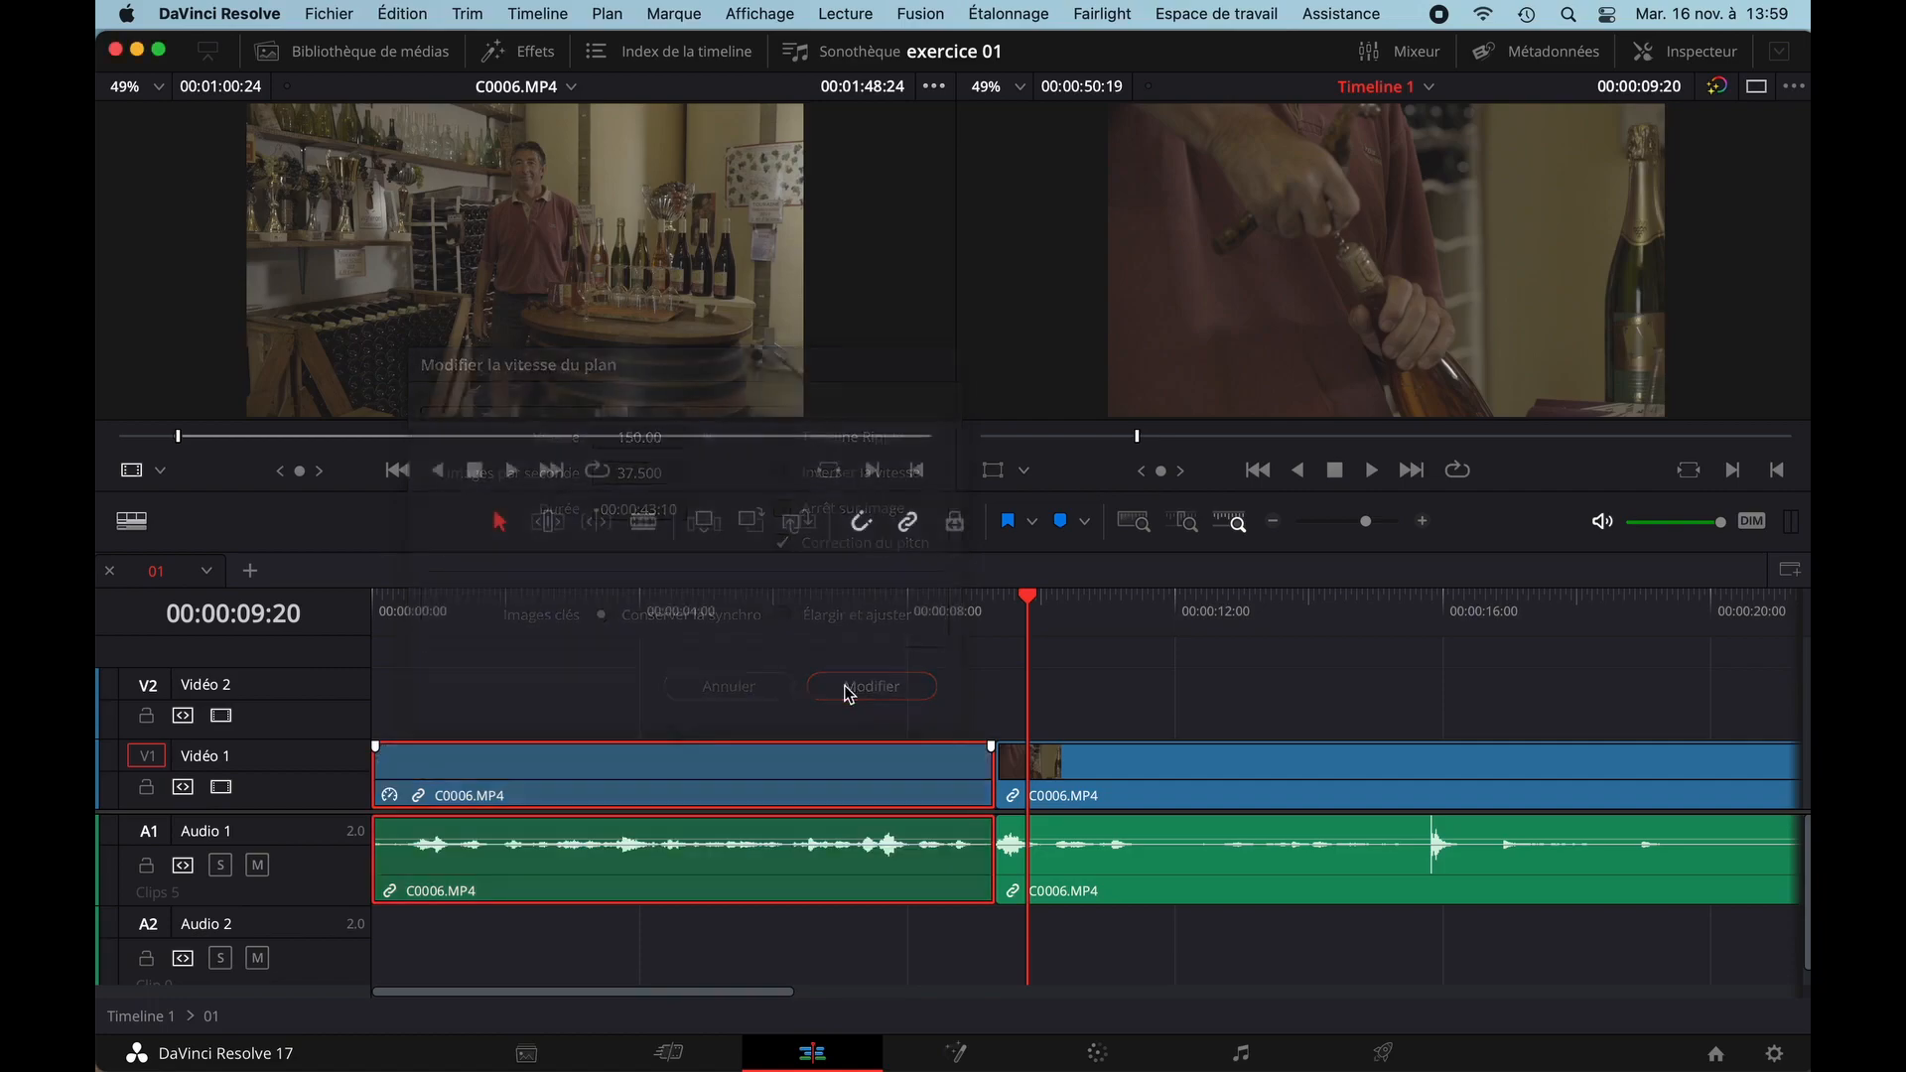
# - Play the accelerated first clip from the timeline start and undo its 150% speed change
pyautogui.moveTo(455, 604); pyautogui.dragTo(380, 616)
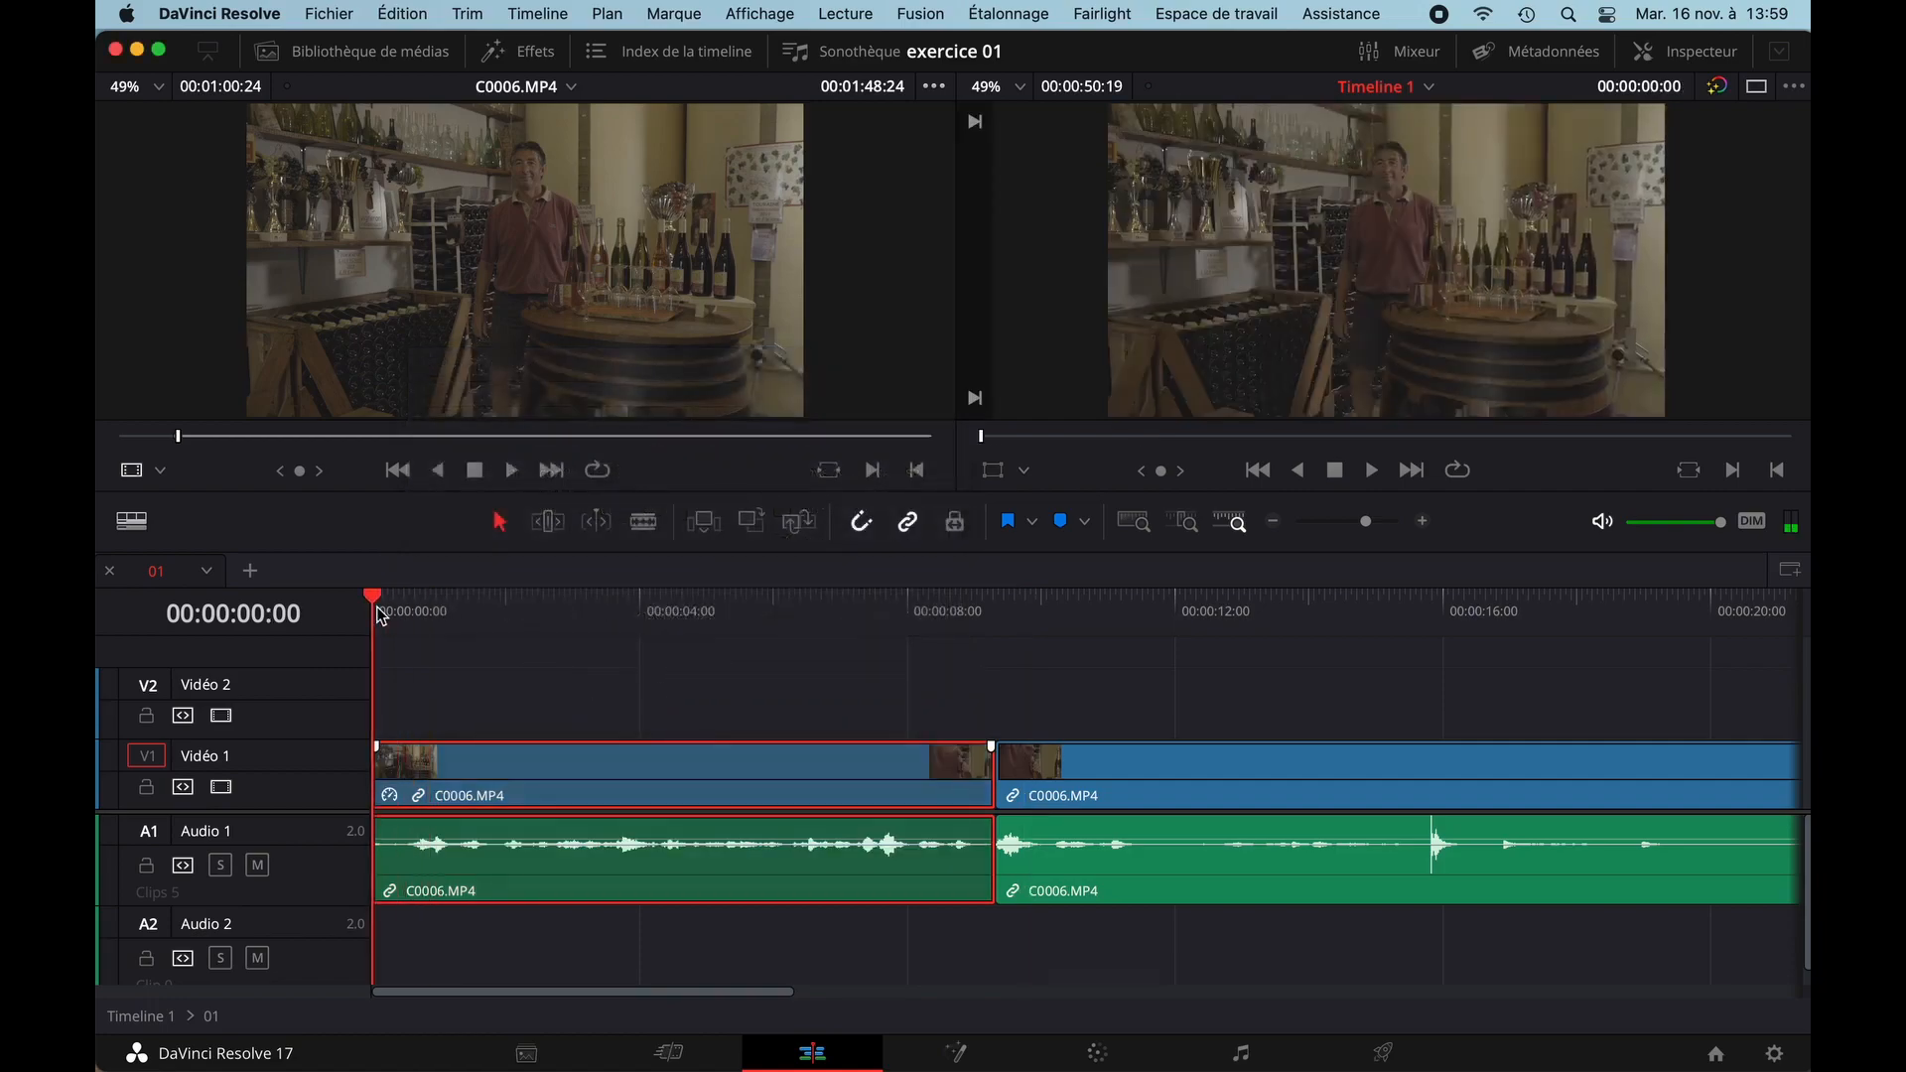
pyautogui.press('space')
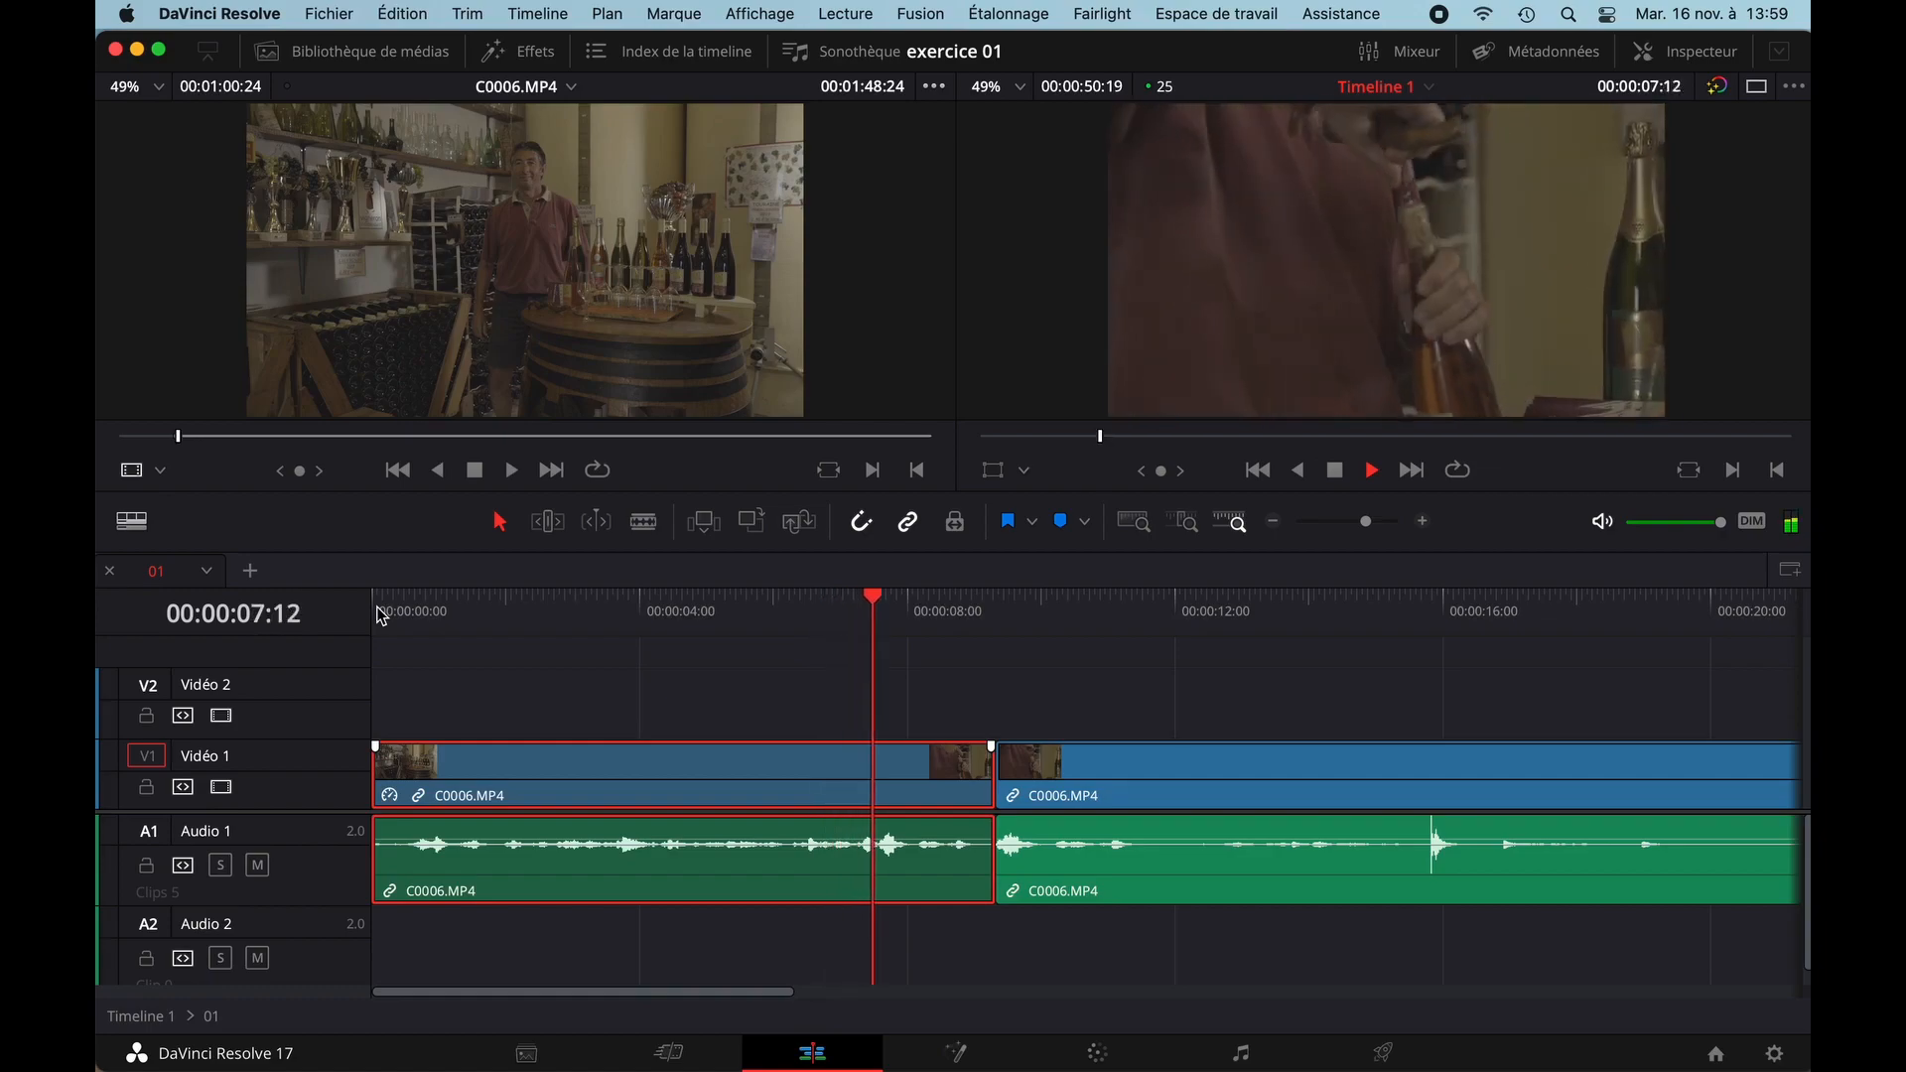
pyautogui.press('space')
pyautogui.press('super+z')
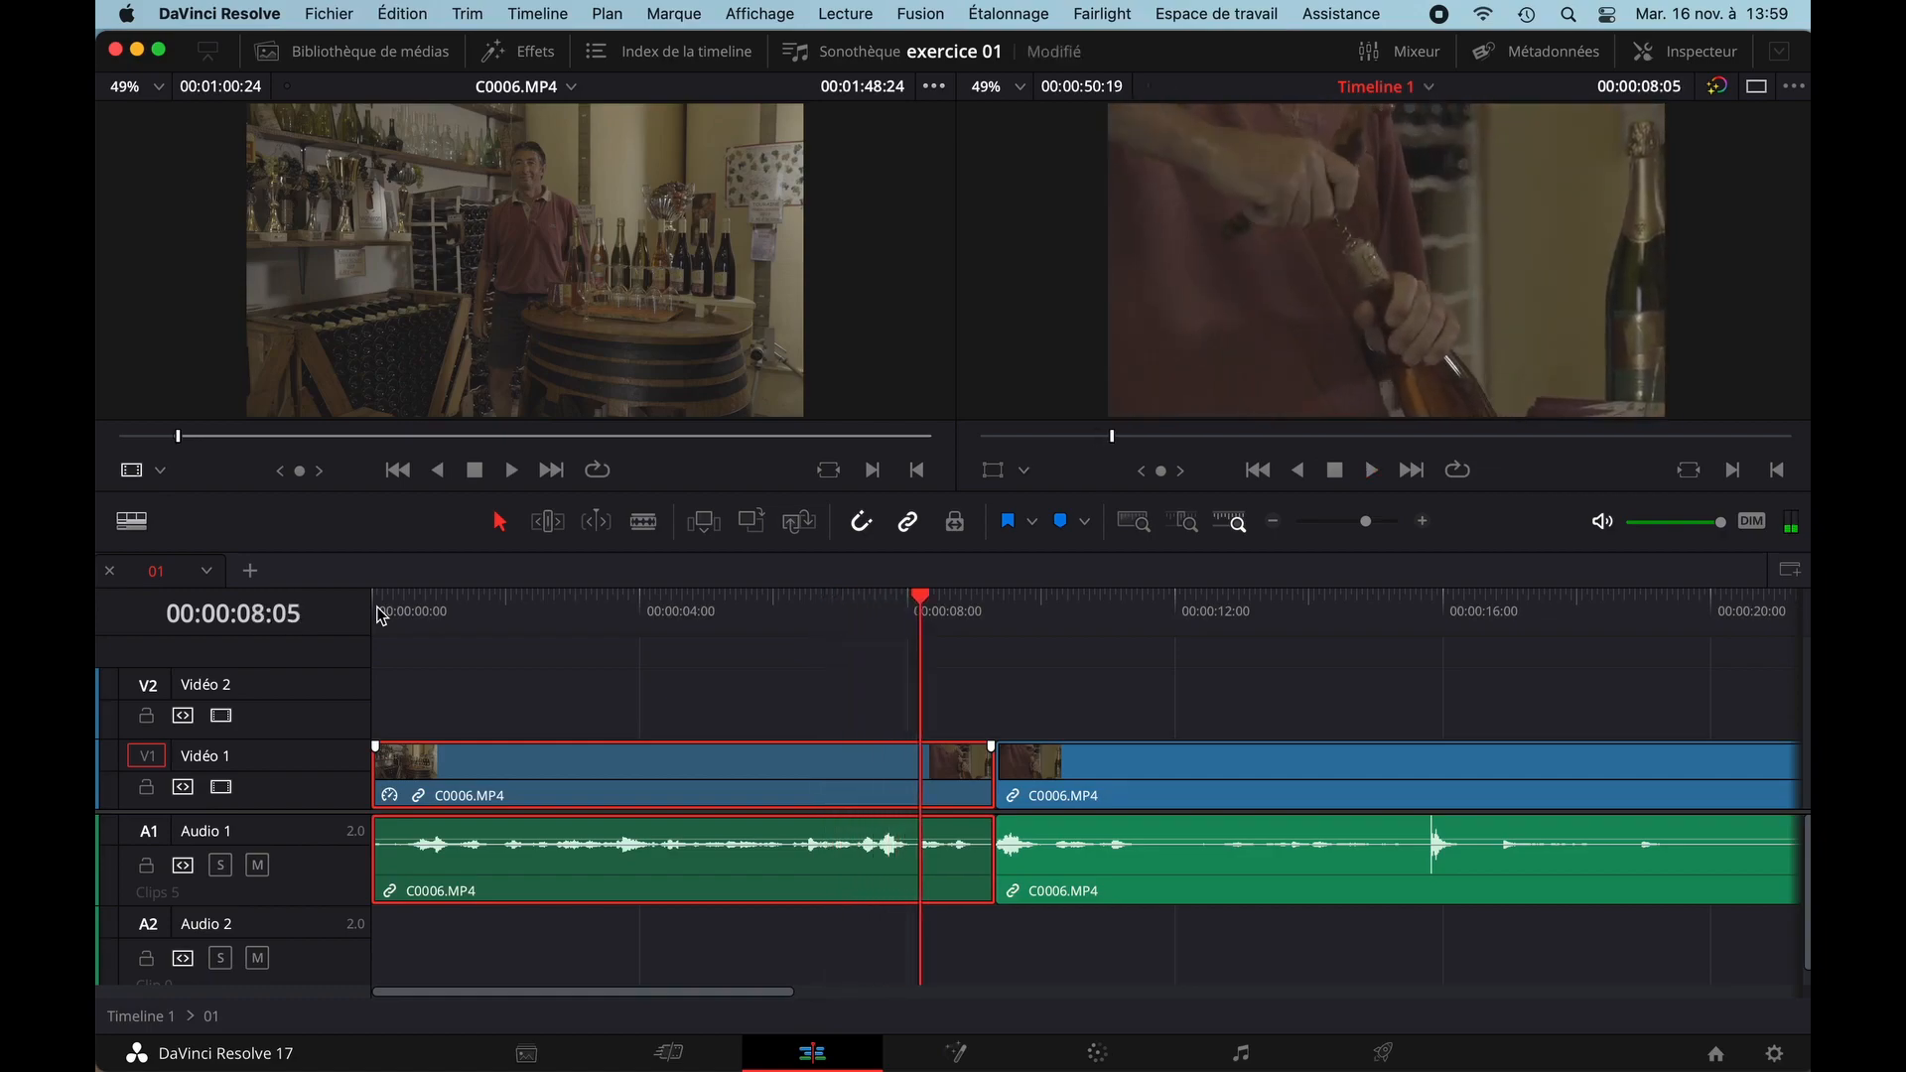
# - Save the project and show the retime controls on the first clip, with the playhead at 00:00:02:21
pyautogui.press('super+s')
pyautogui.rightClick(562, 773)
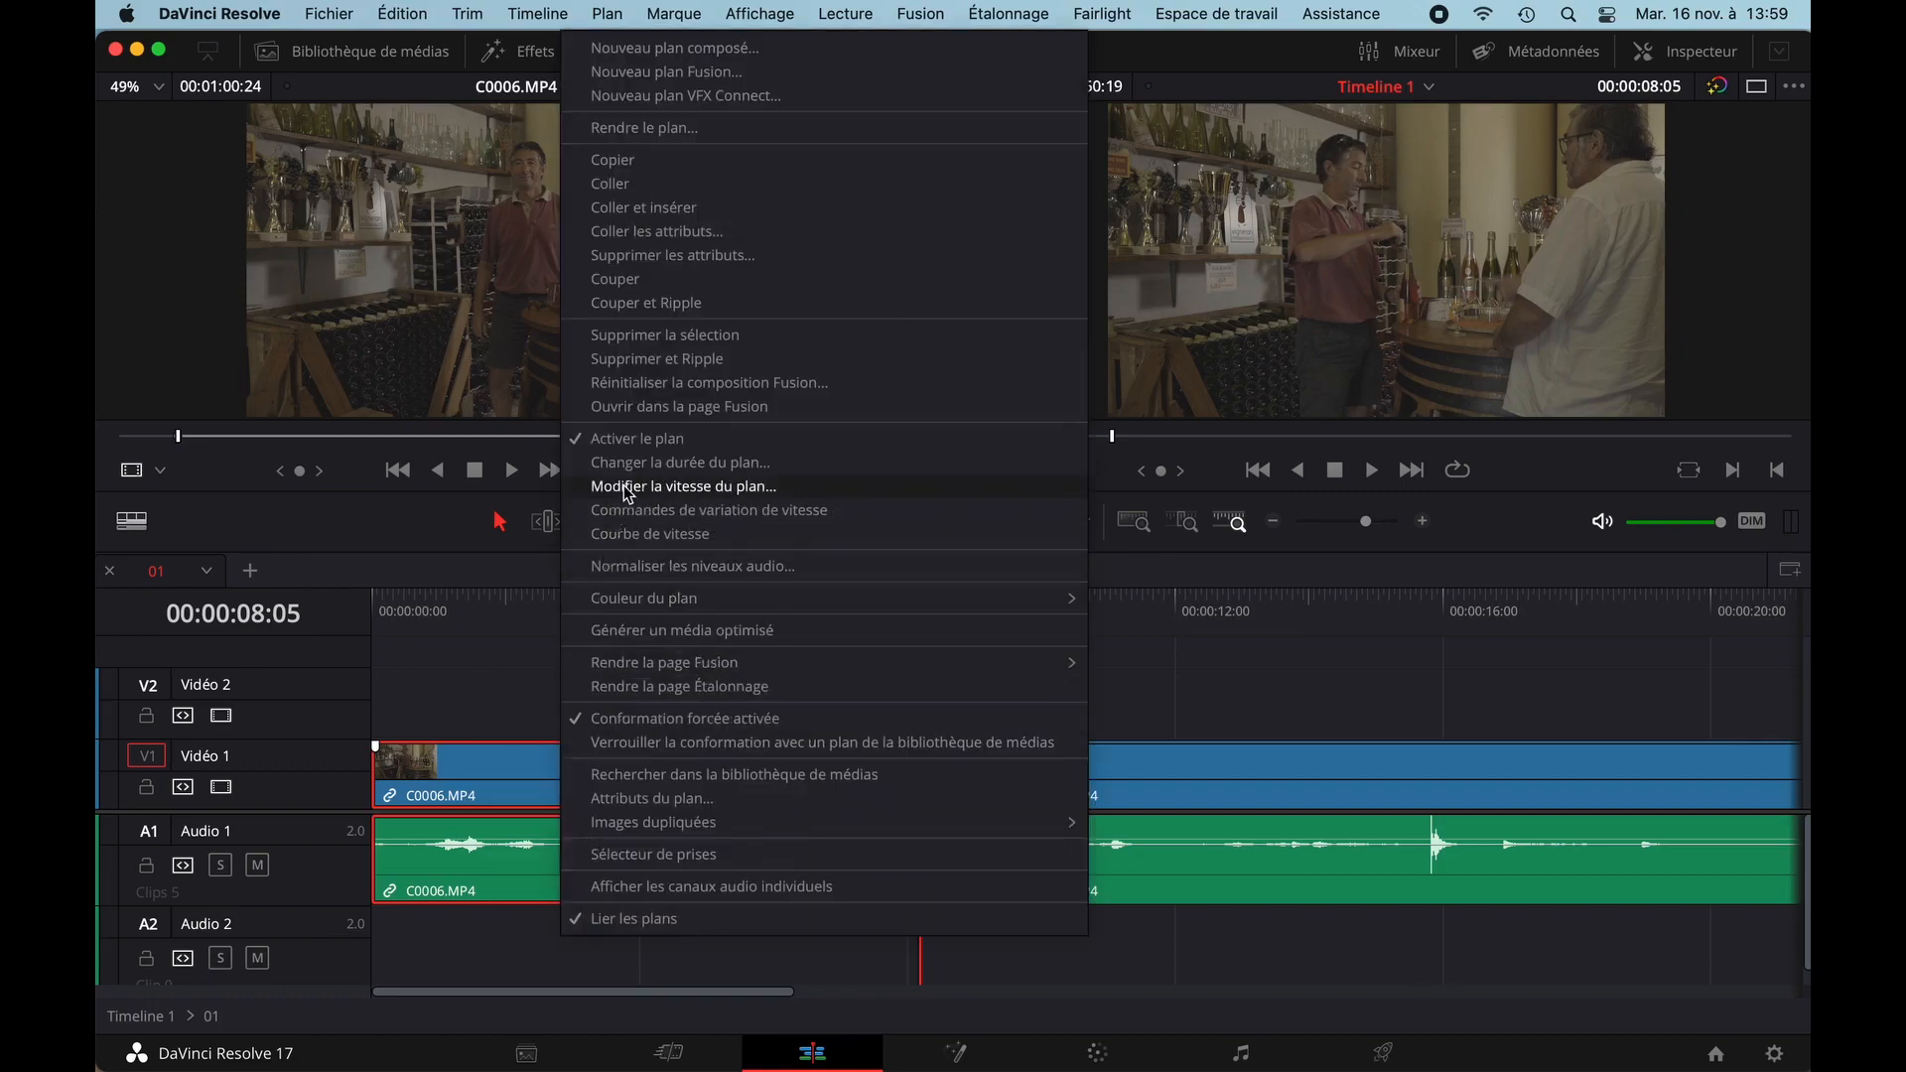
pyautogui.click(700, 512)
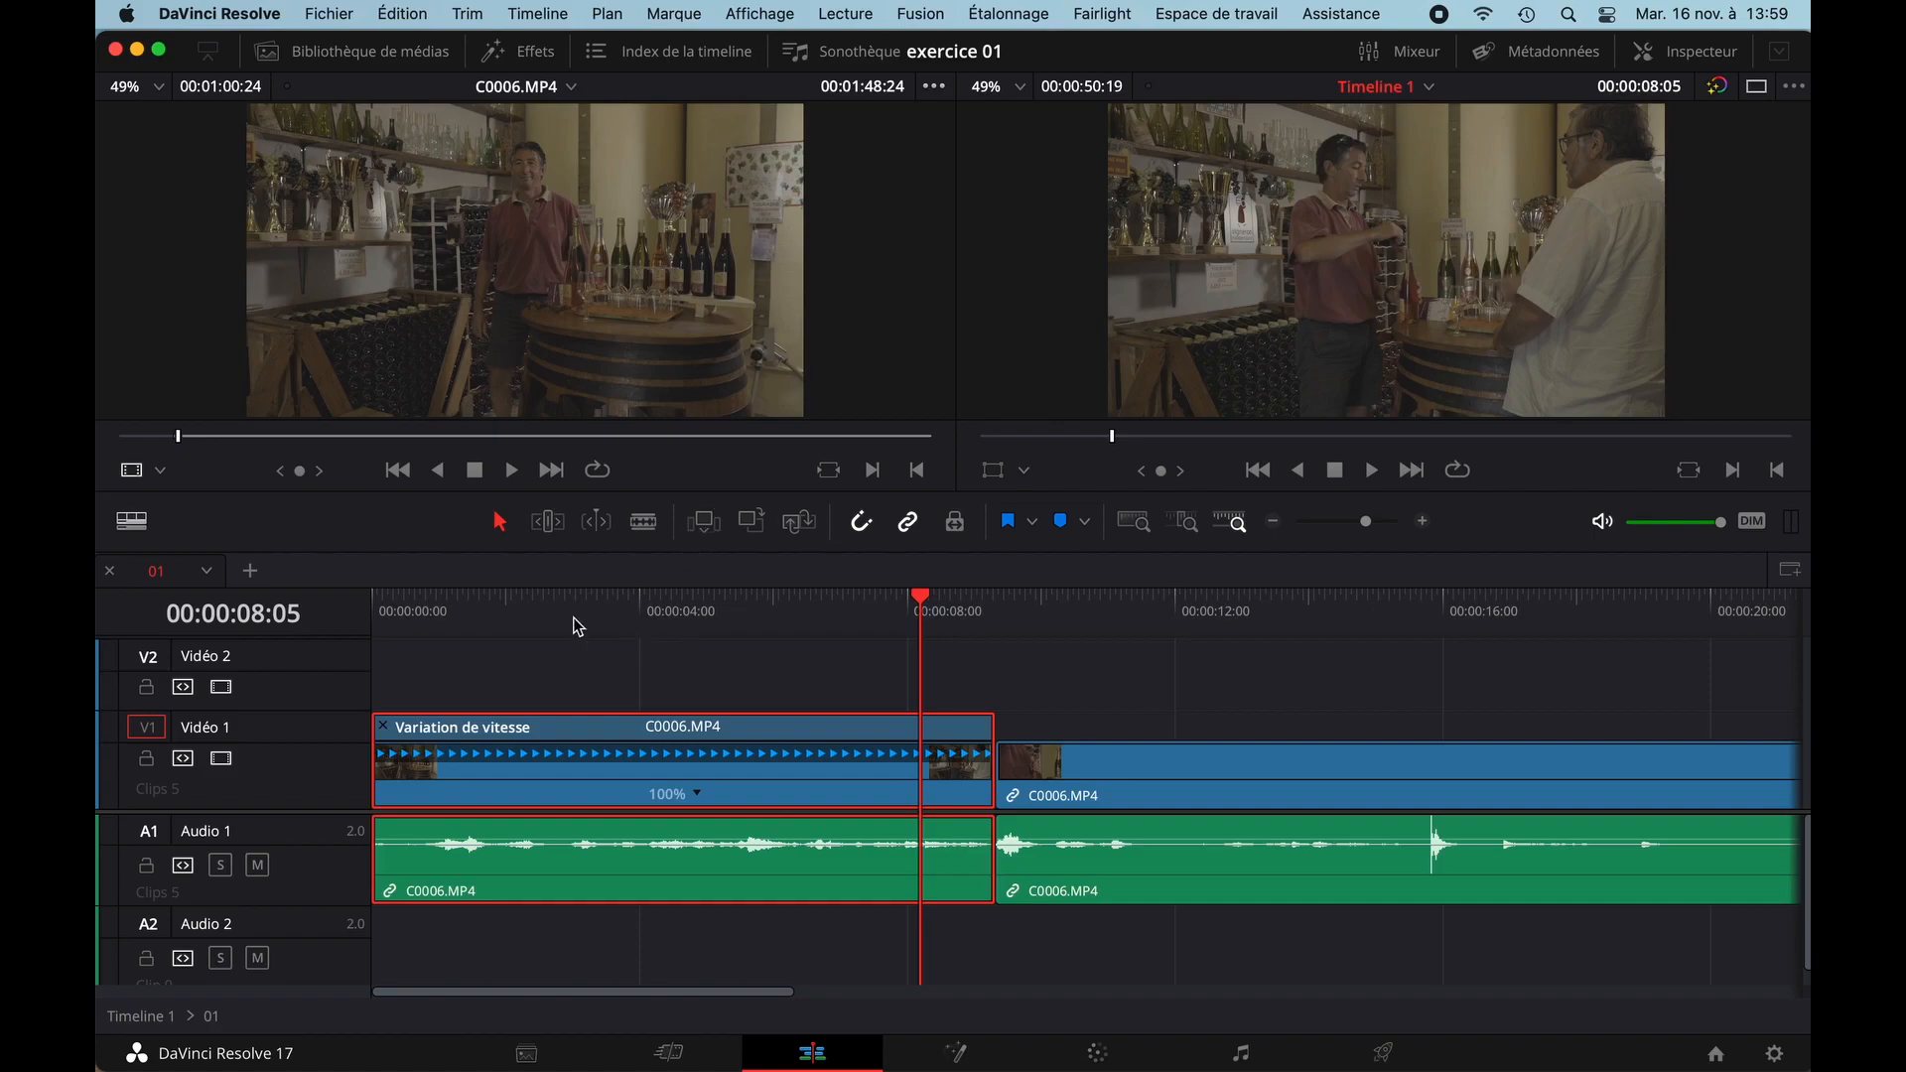
pyautogui.moveTo(397, 604); pyautogui.dragTo(373, 606)
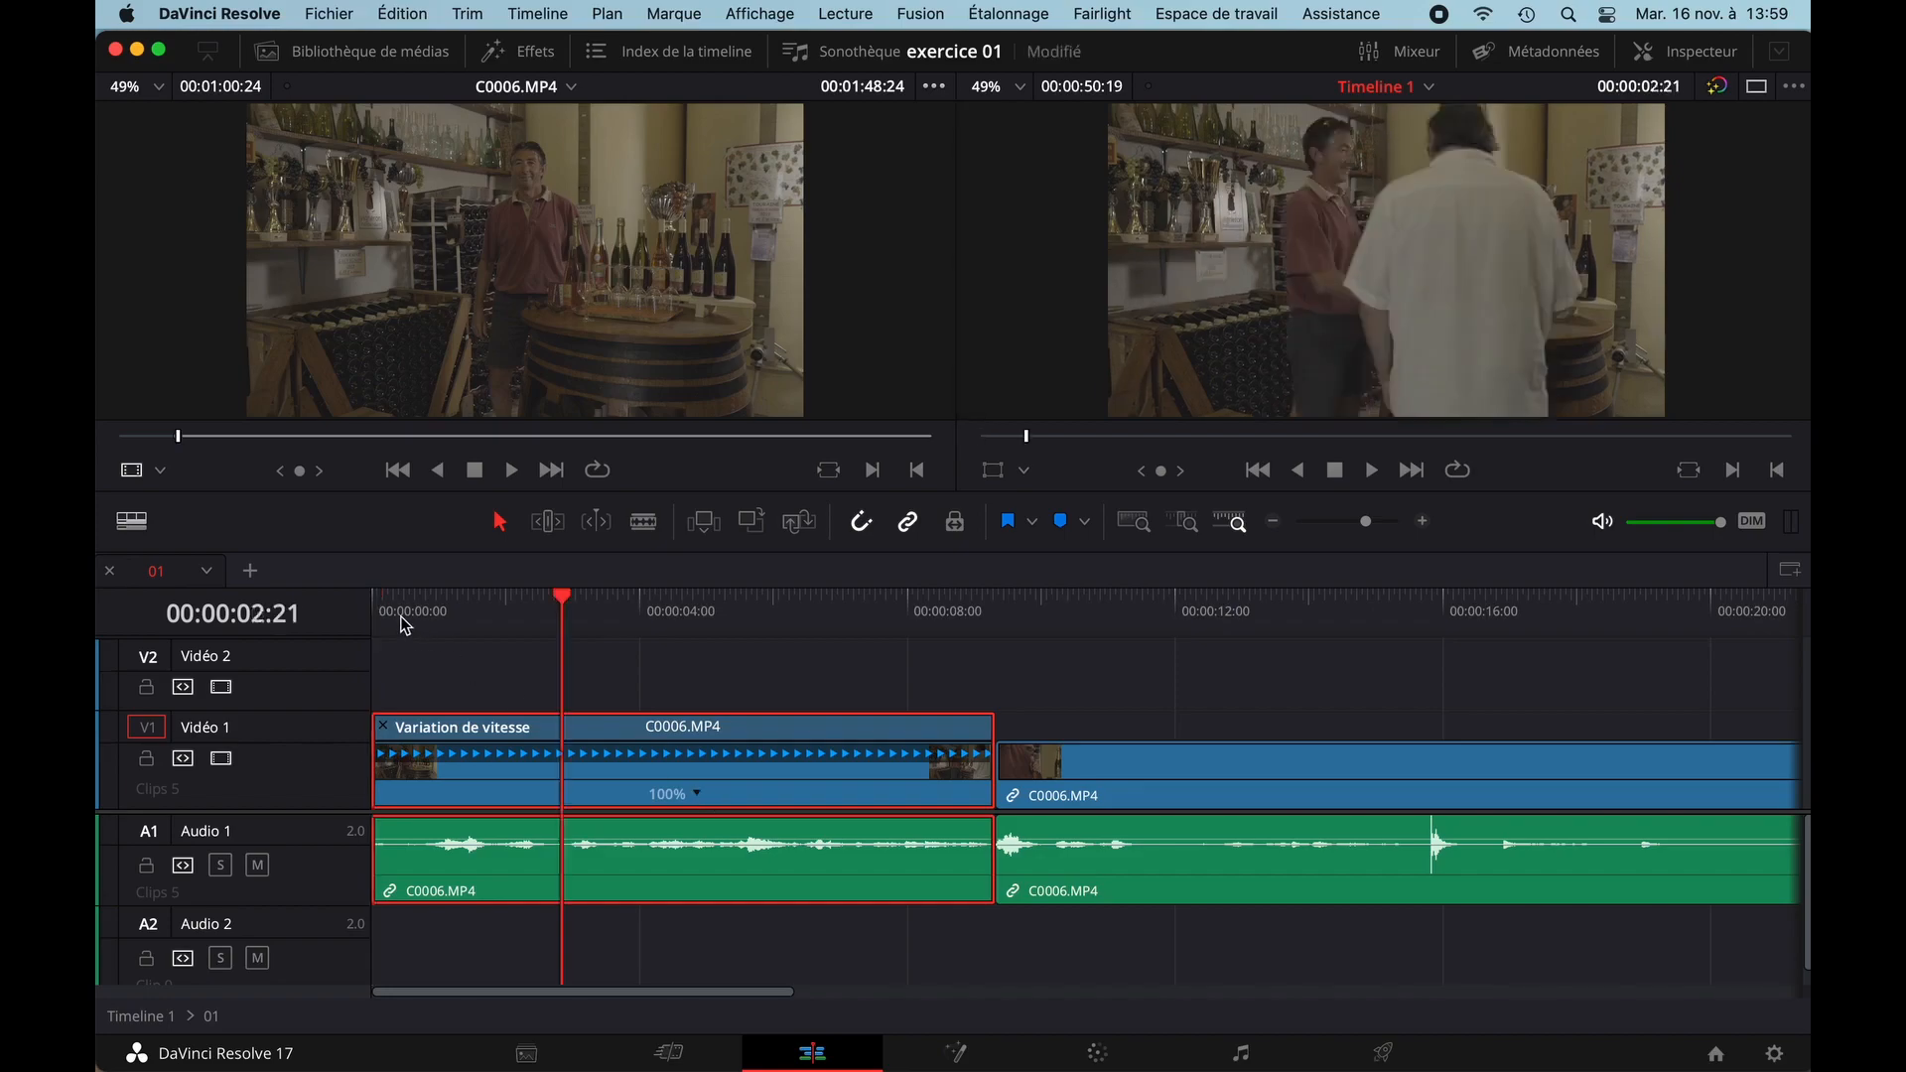
# - Set the first clip's speed to 50% from its retime controls and save the project
pyautogui.click(698, 793)
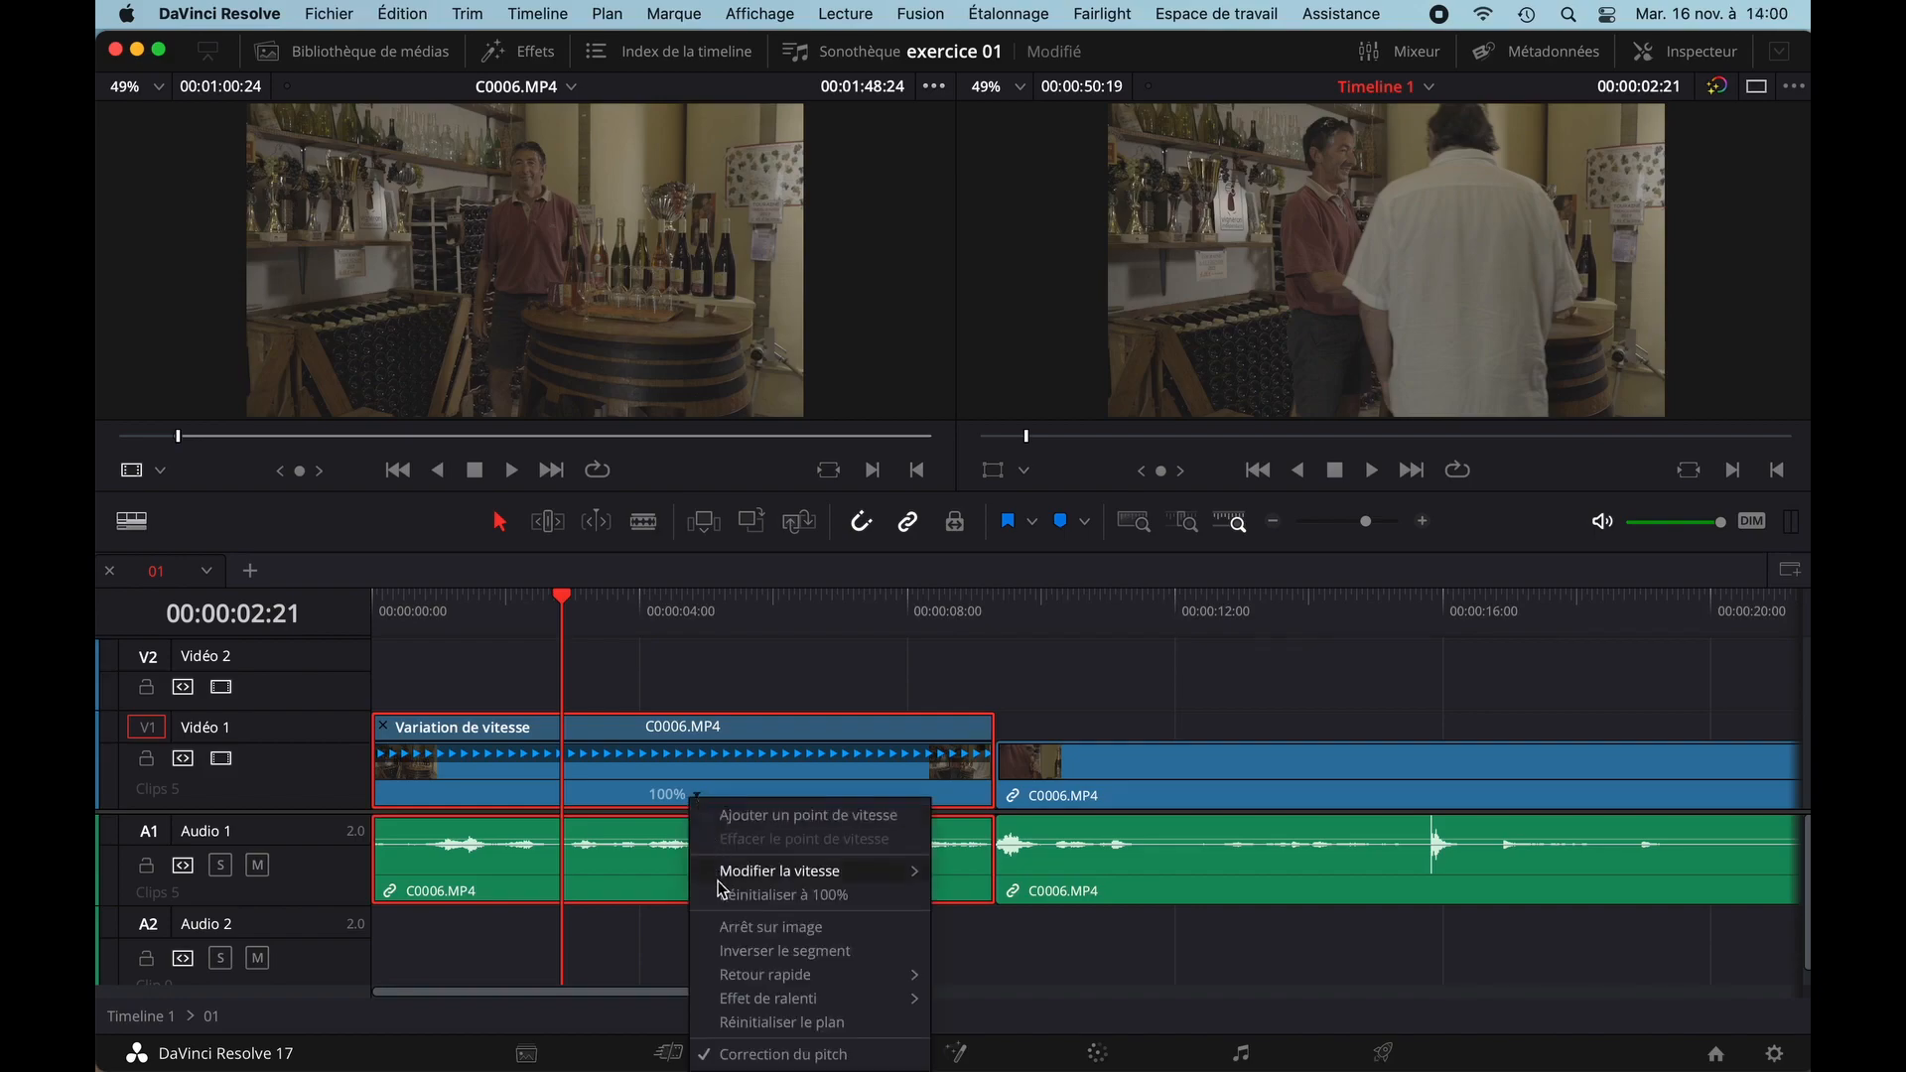
pyautogui.moveTo(745, 879)
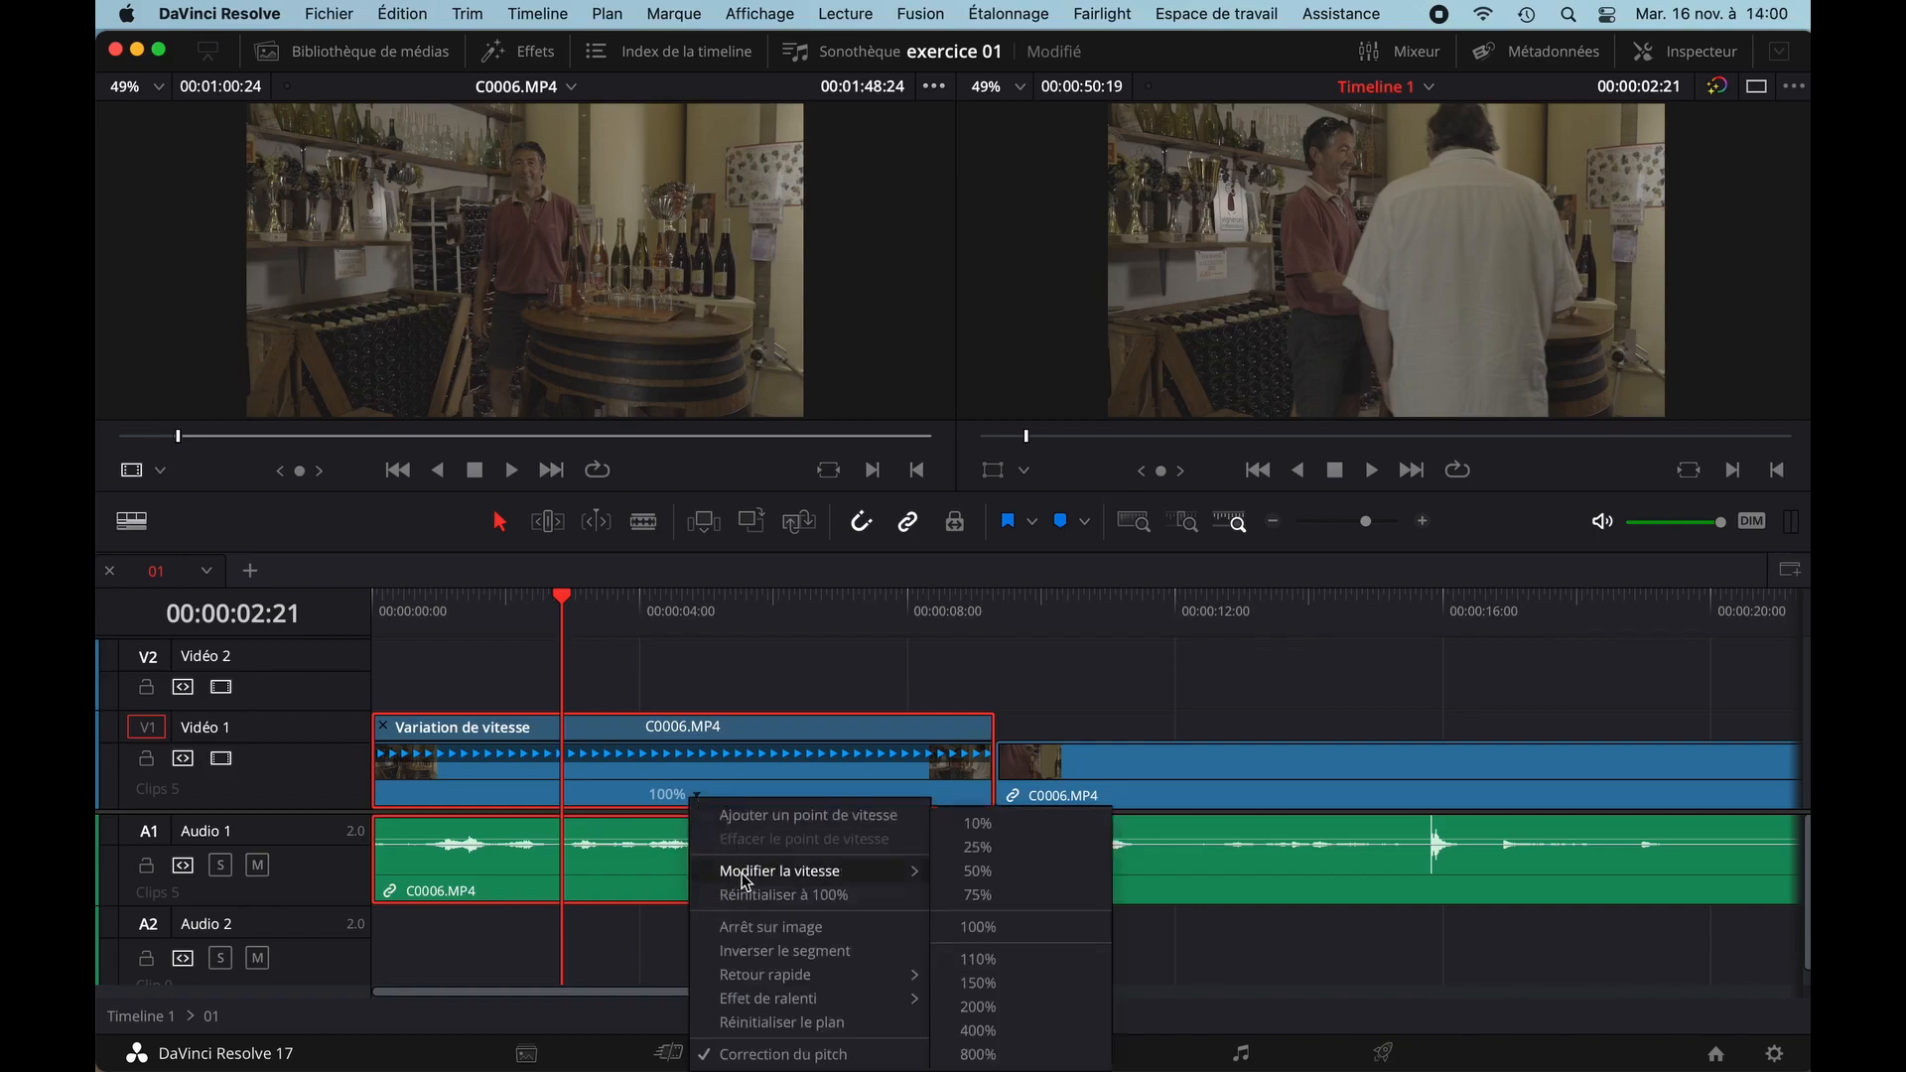
pyautogui.click(976, 874)
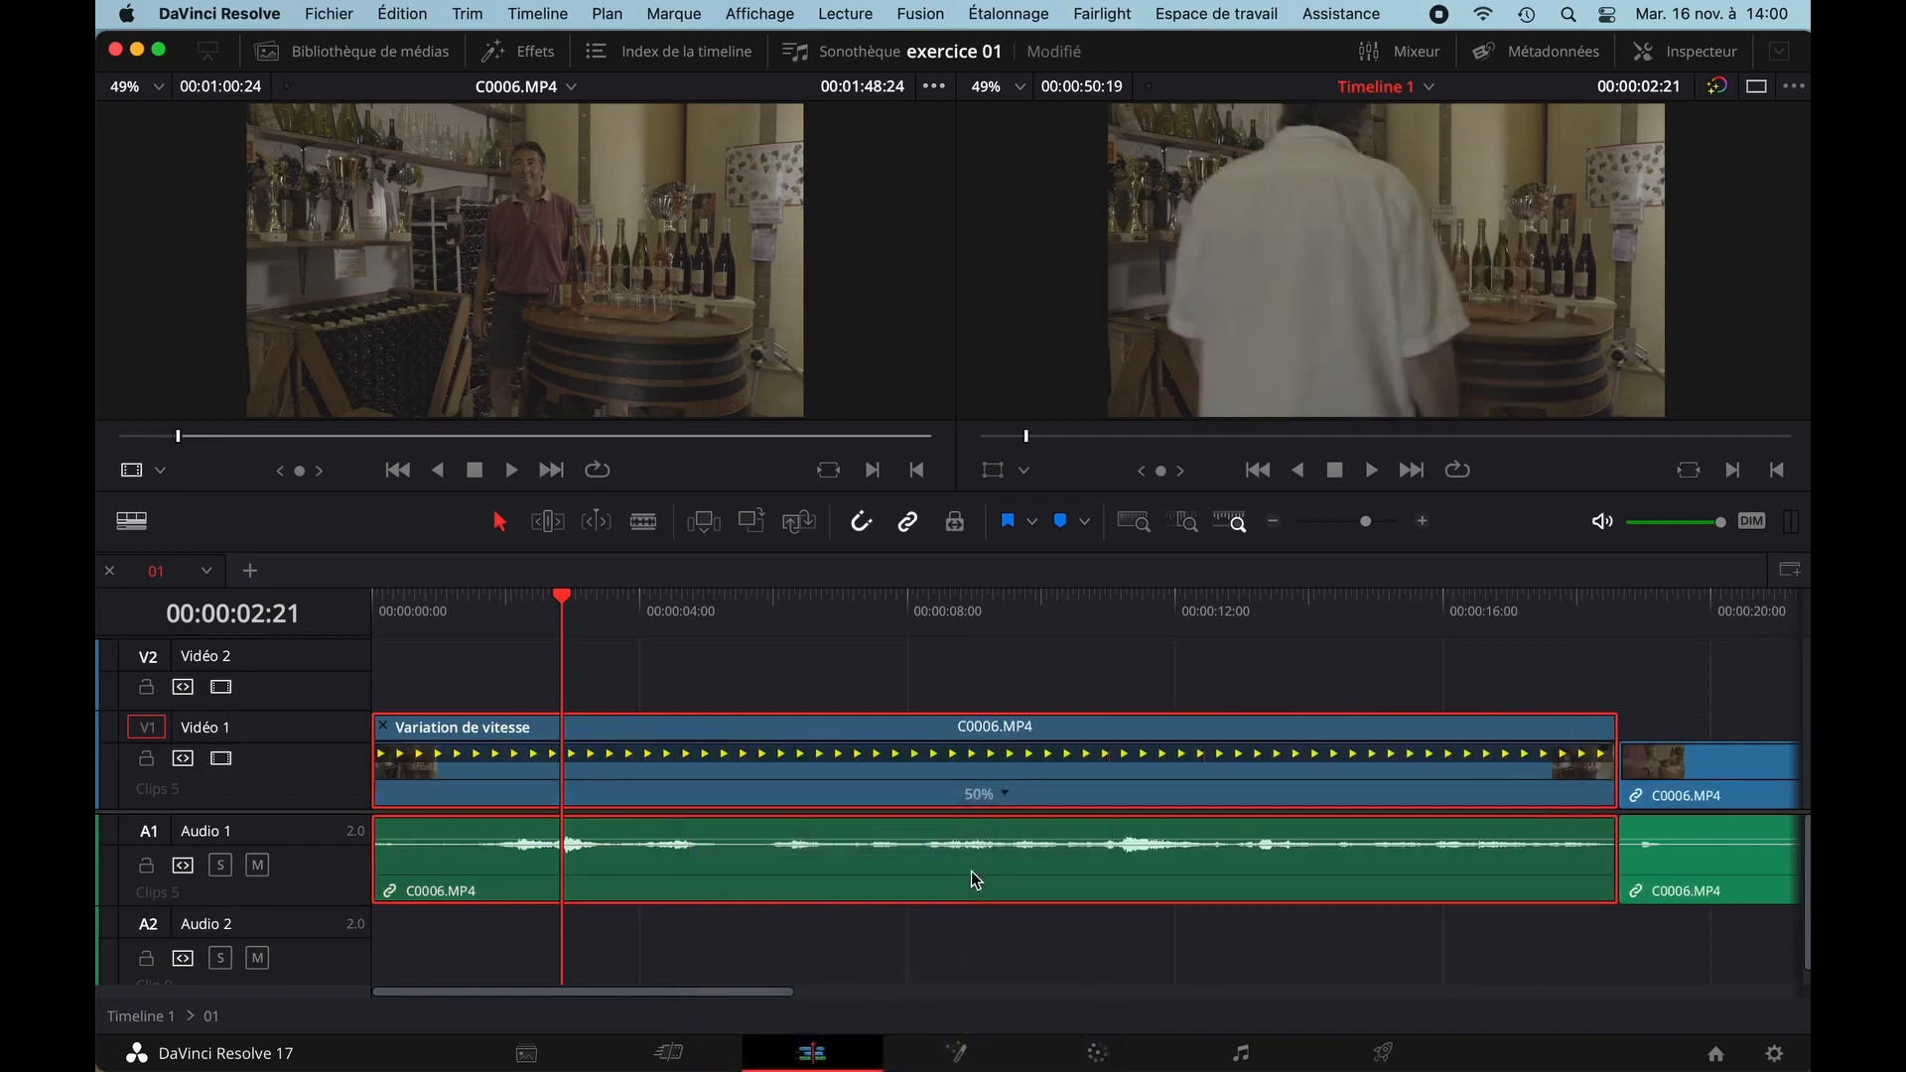
pyautogui.press('cmd+s')
# - Scrub the slowed first clip to 00:00:04:24 and undo its 50% speed change
pyautogui.moveTo(592, 604); pyautogui.dragTo(708, 632)
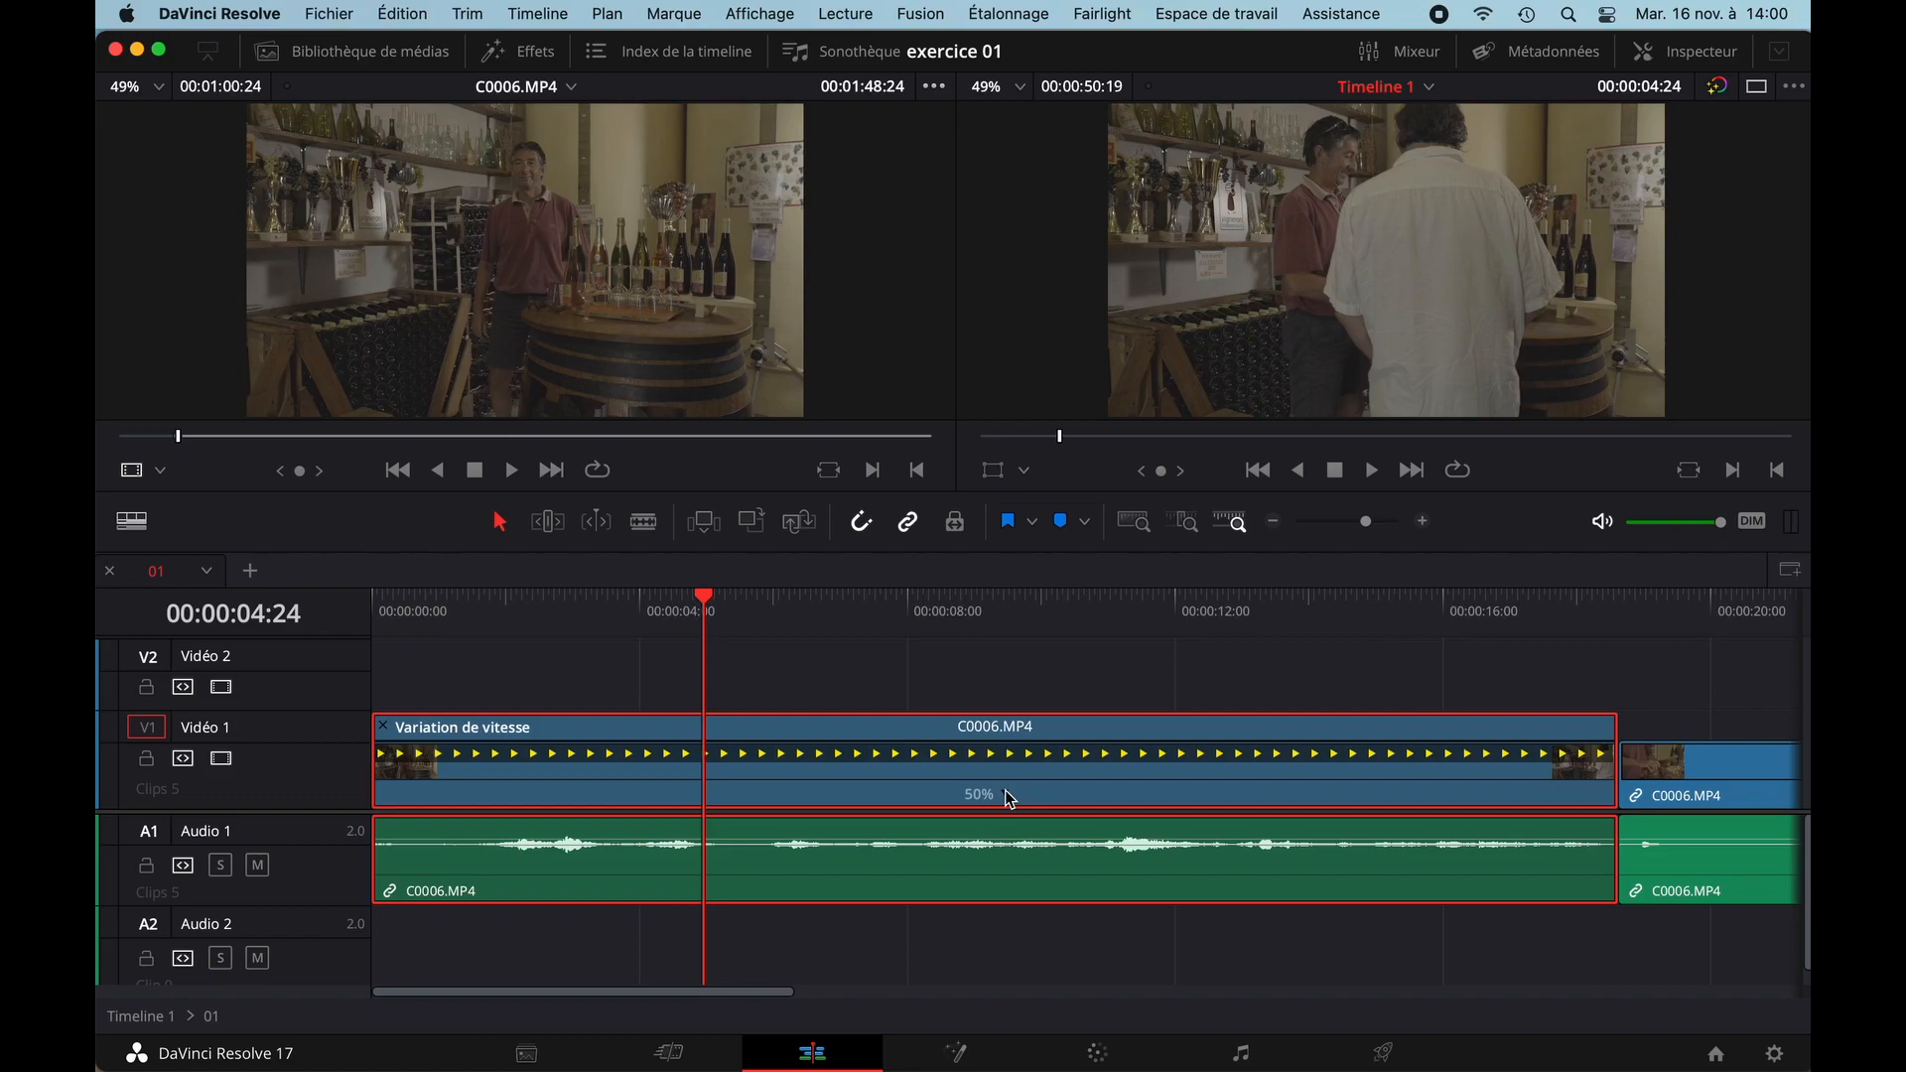
pyautogui.press('super+z')
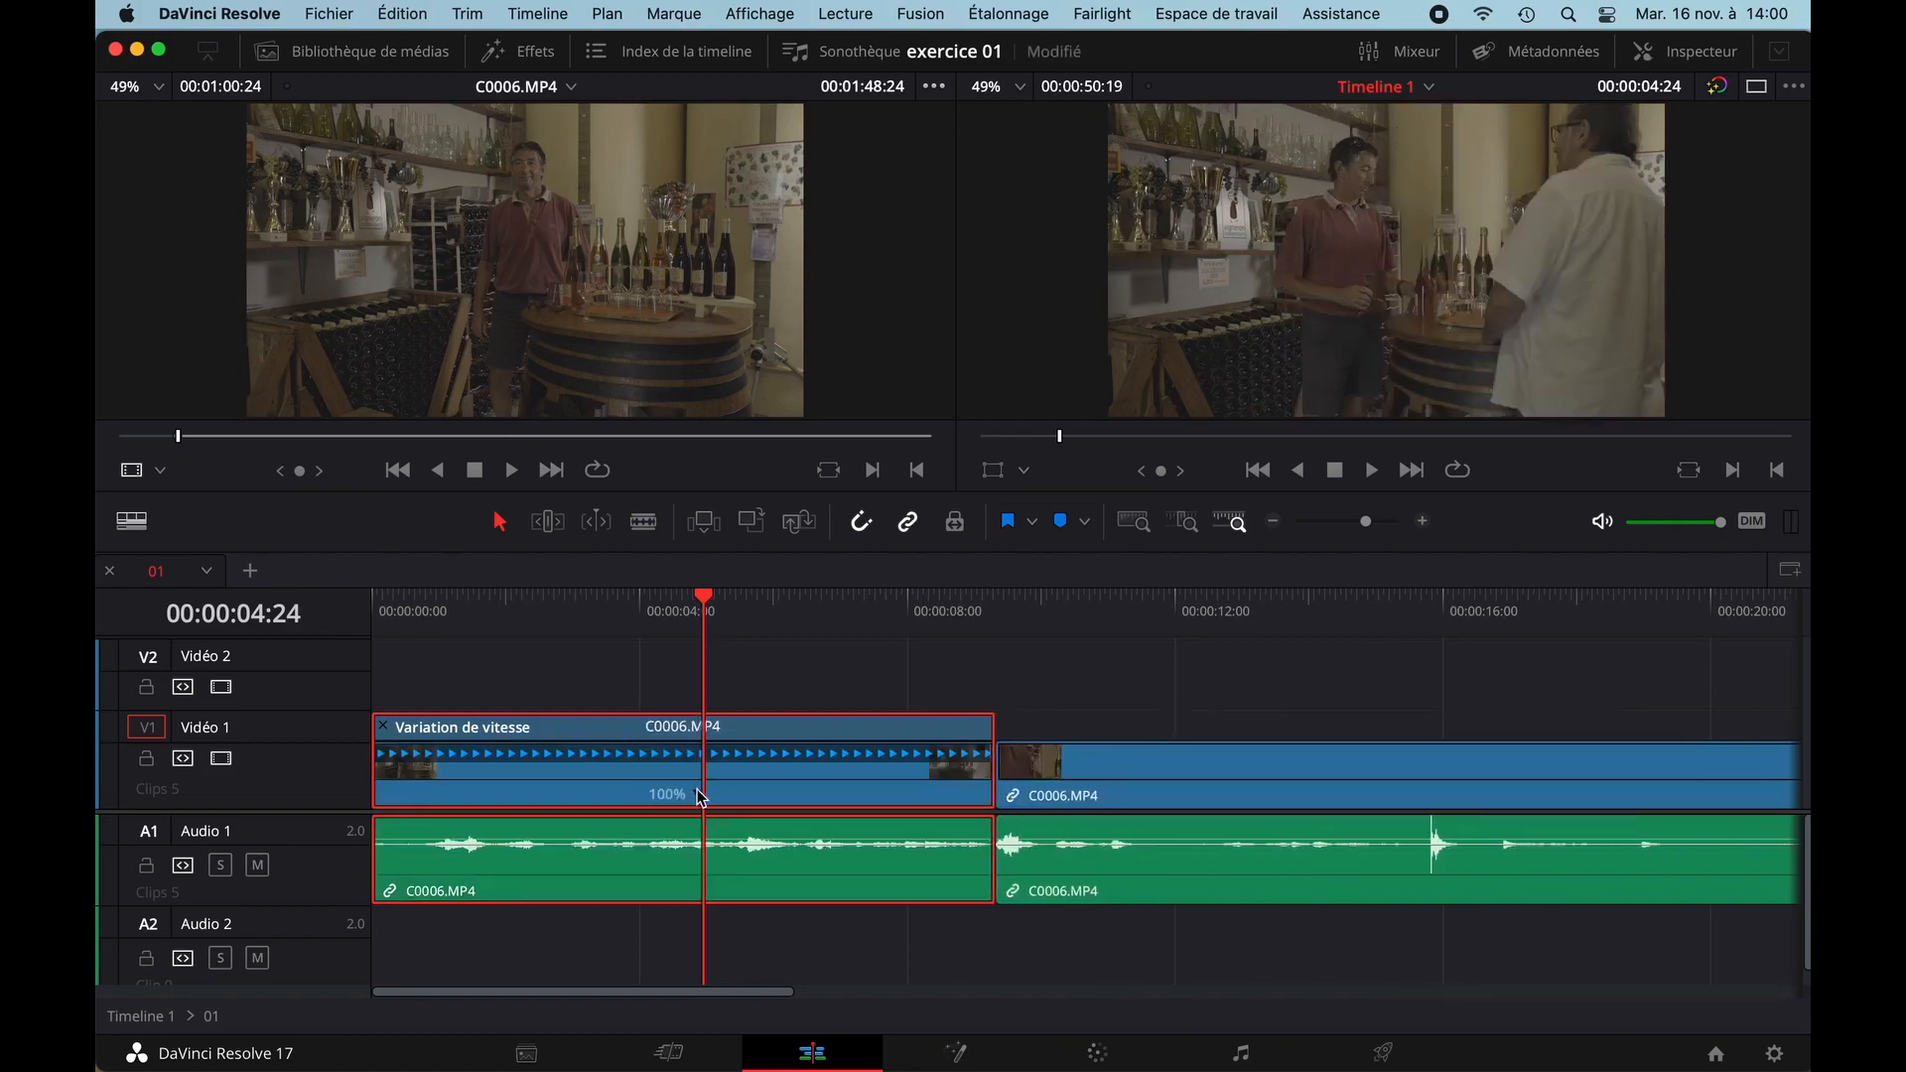
# - Add a speed point to the first clip at 00:00:02:07 using its retime controls
pyautogui.click(701, 795)
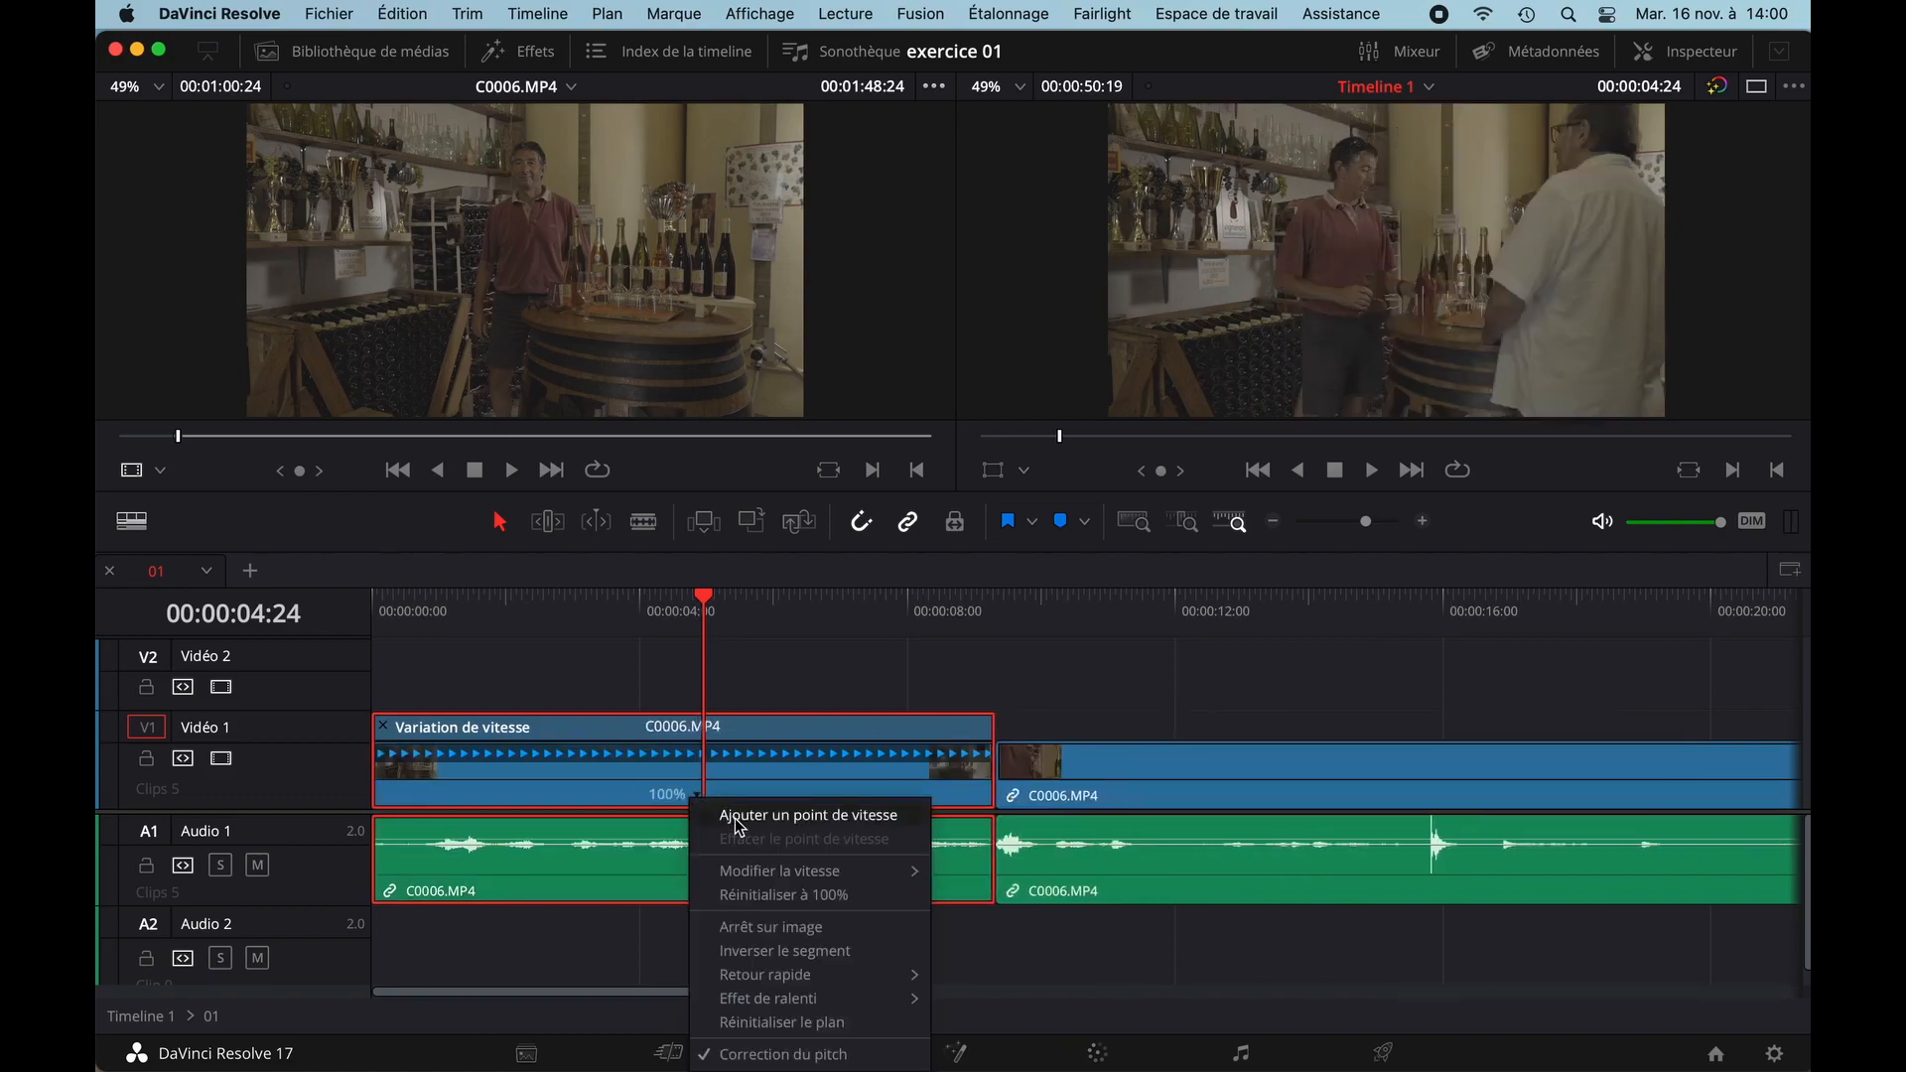
pyautogui.click(489, 623)
pyautogui.moveTo(440, 608); pyautogui.dragTo(525, 609)
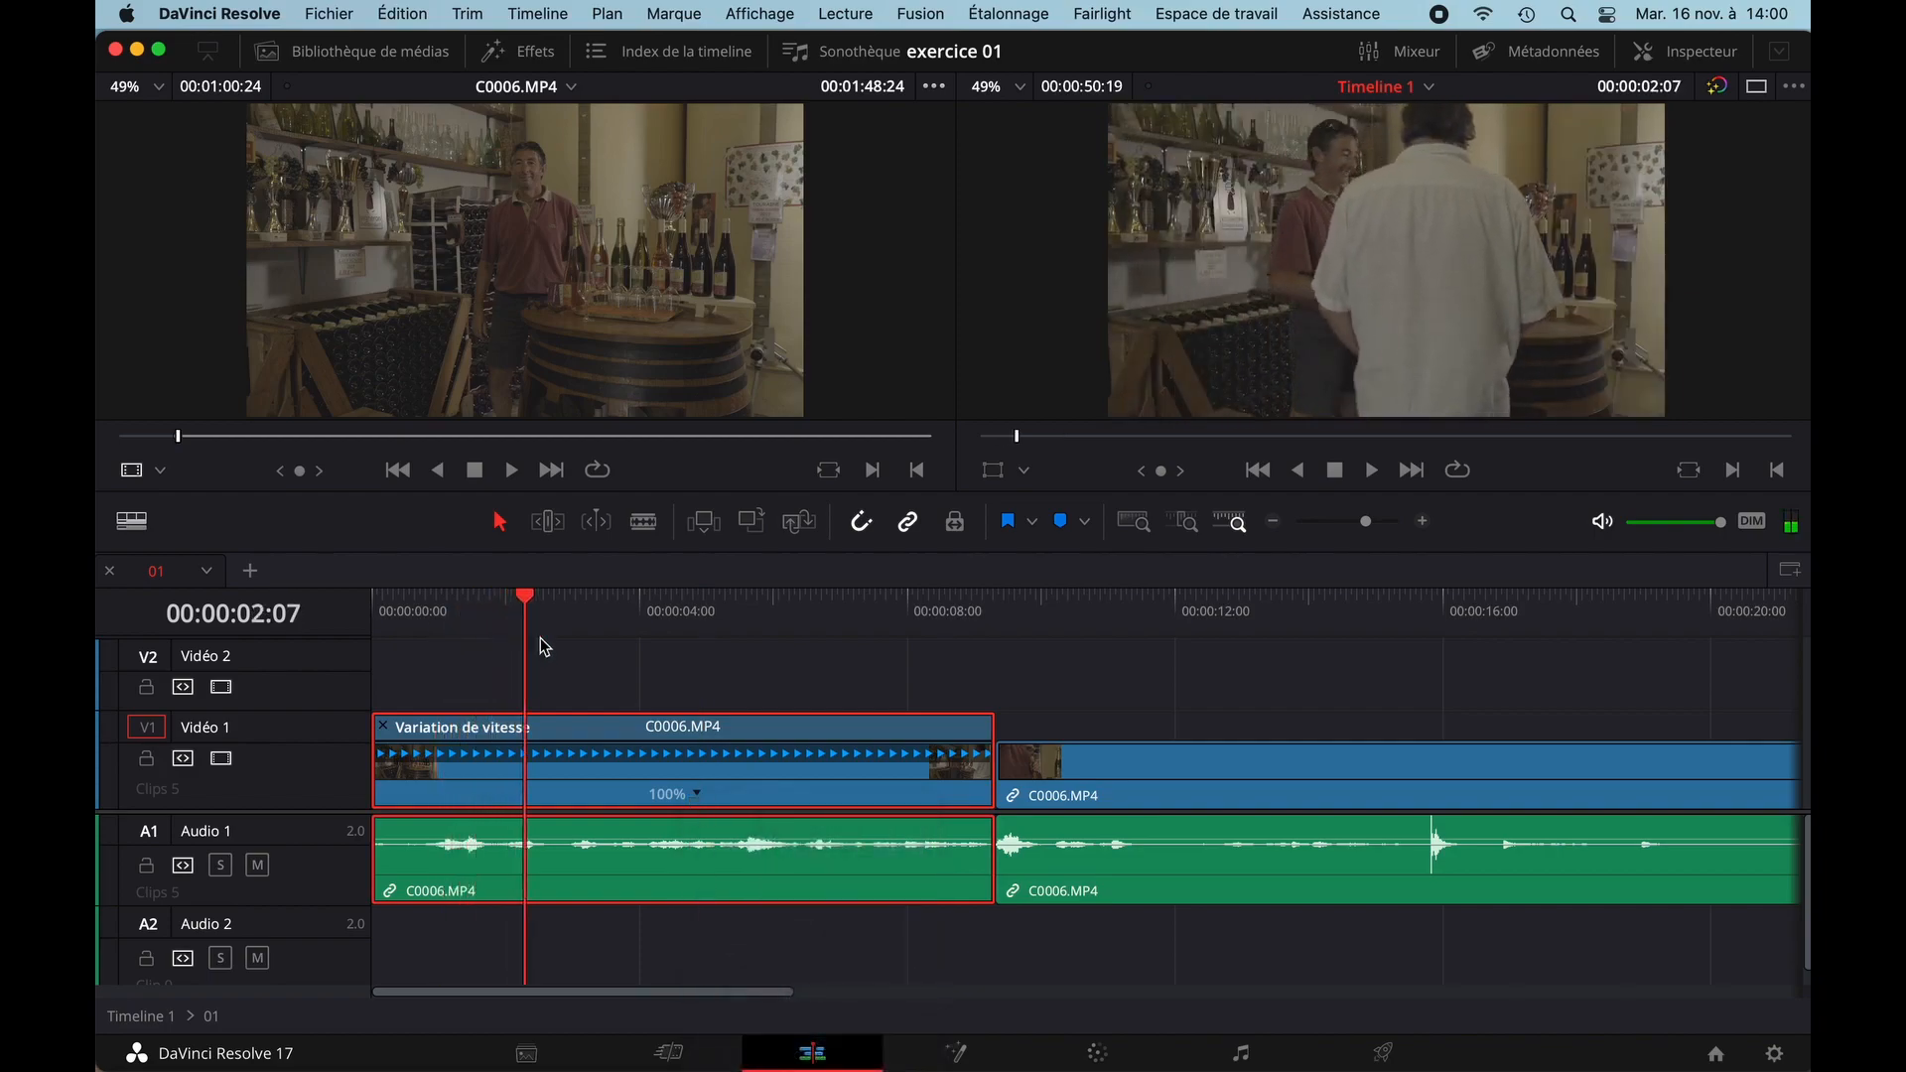
pyautogui.click(698, 794)
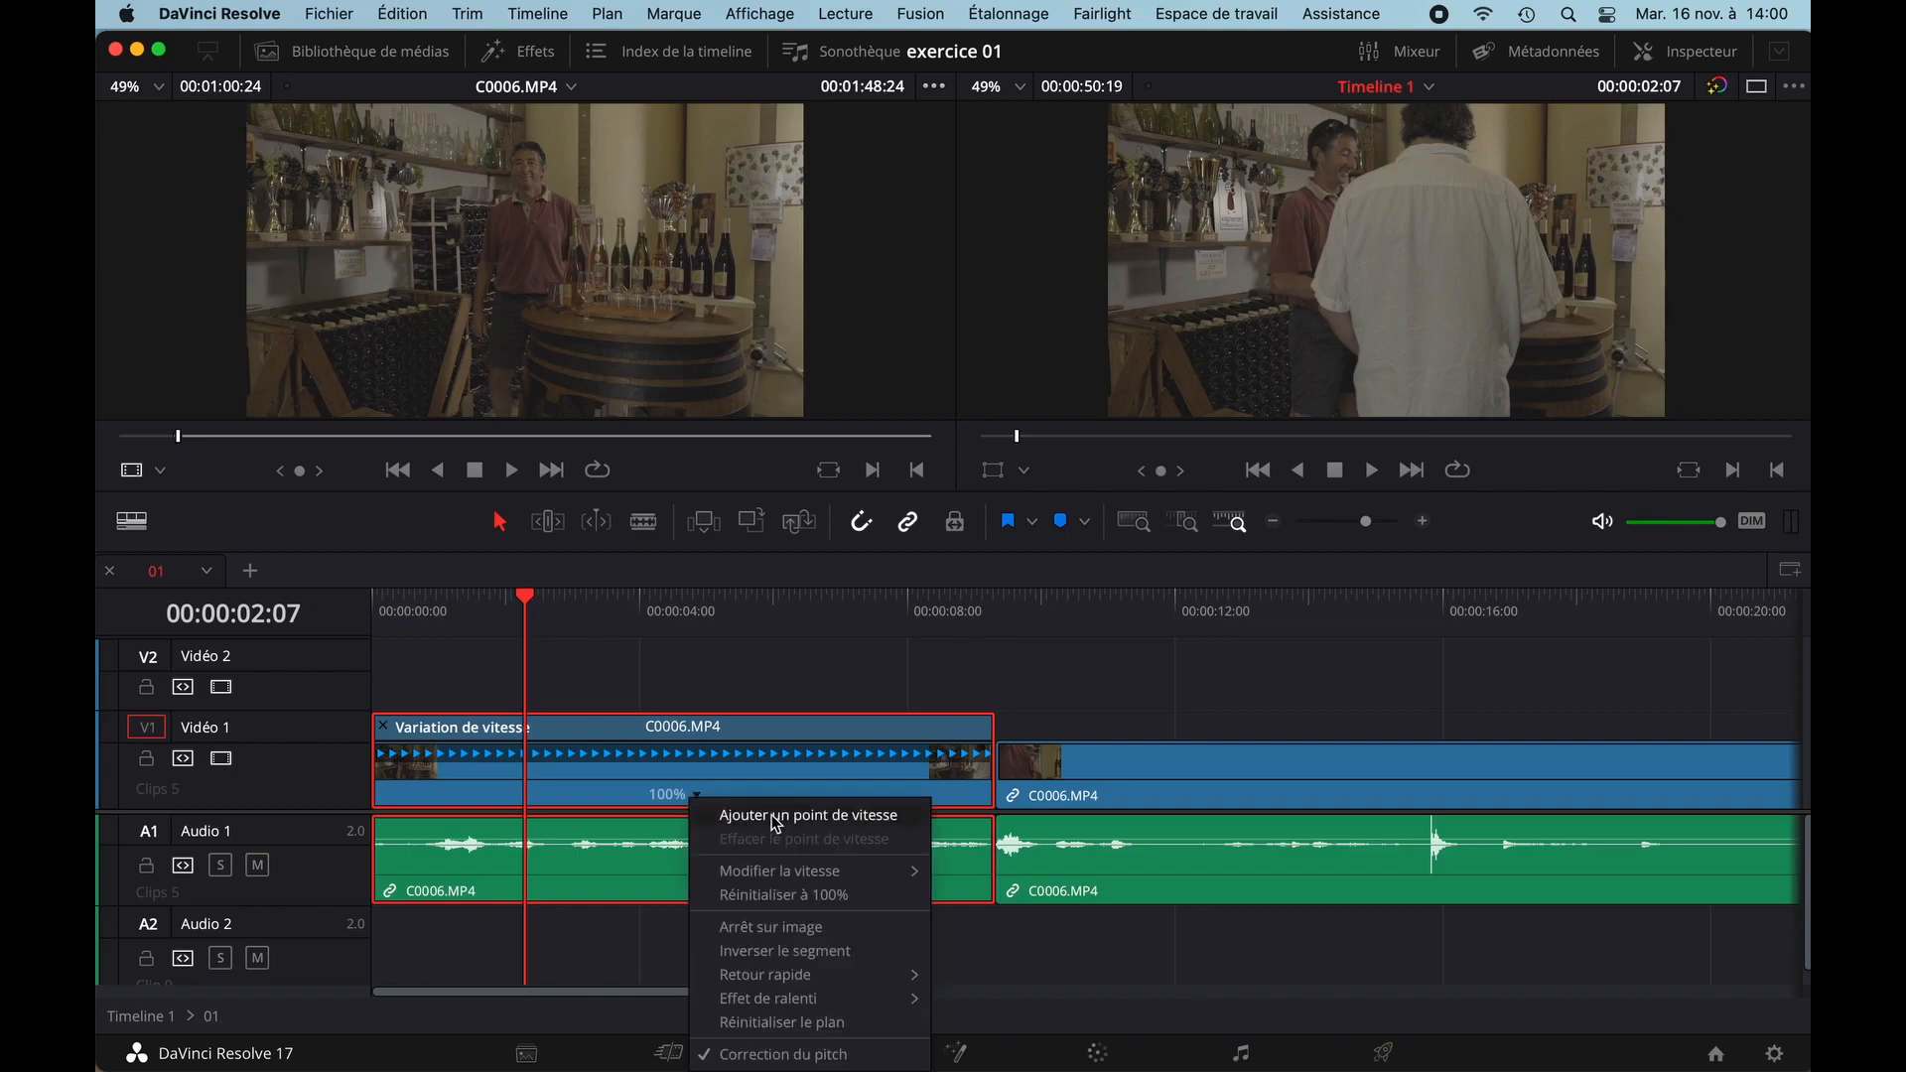
pyautogui.click(777, 816)
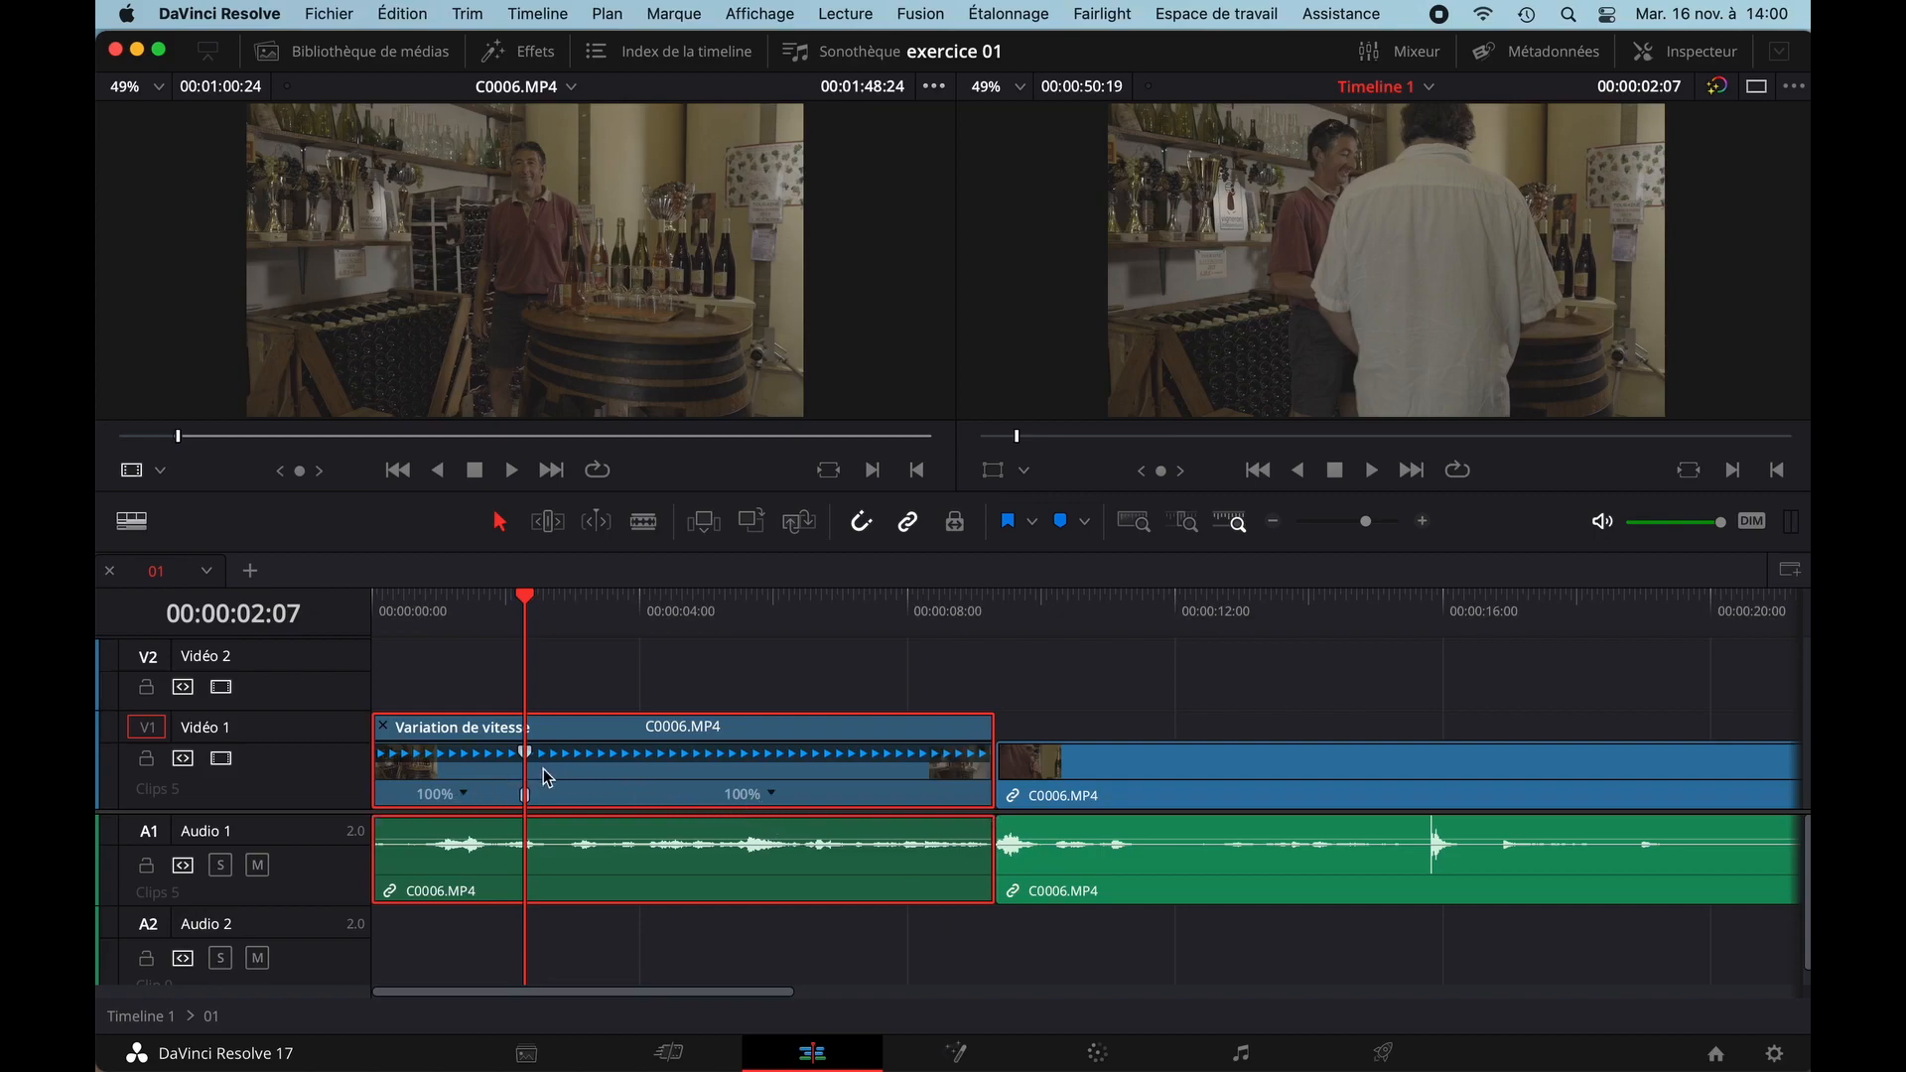
# - Set the speed of the first clip's segment before the speed point to 50% and play from near the timeline start
pyautogui.click(465, 796)
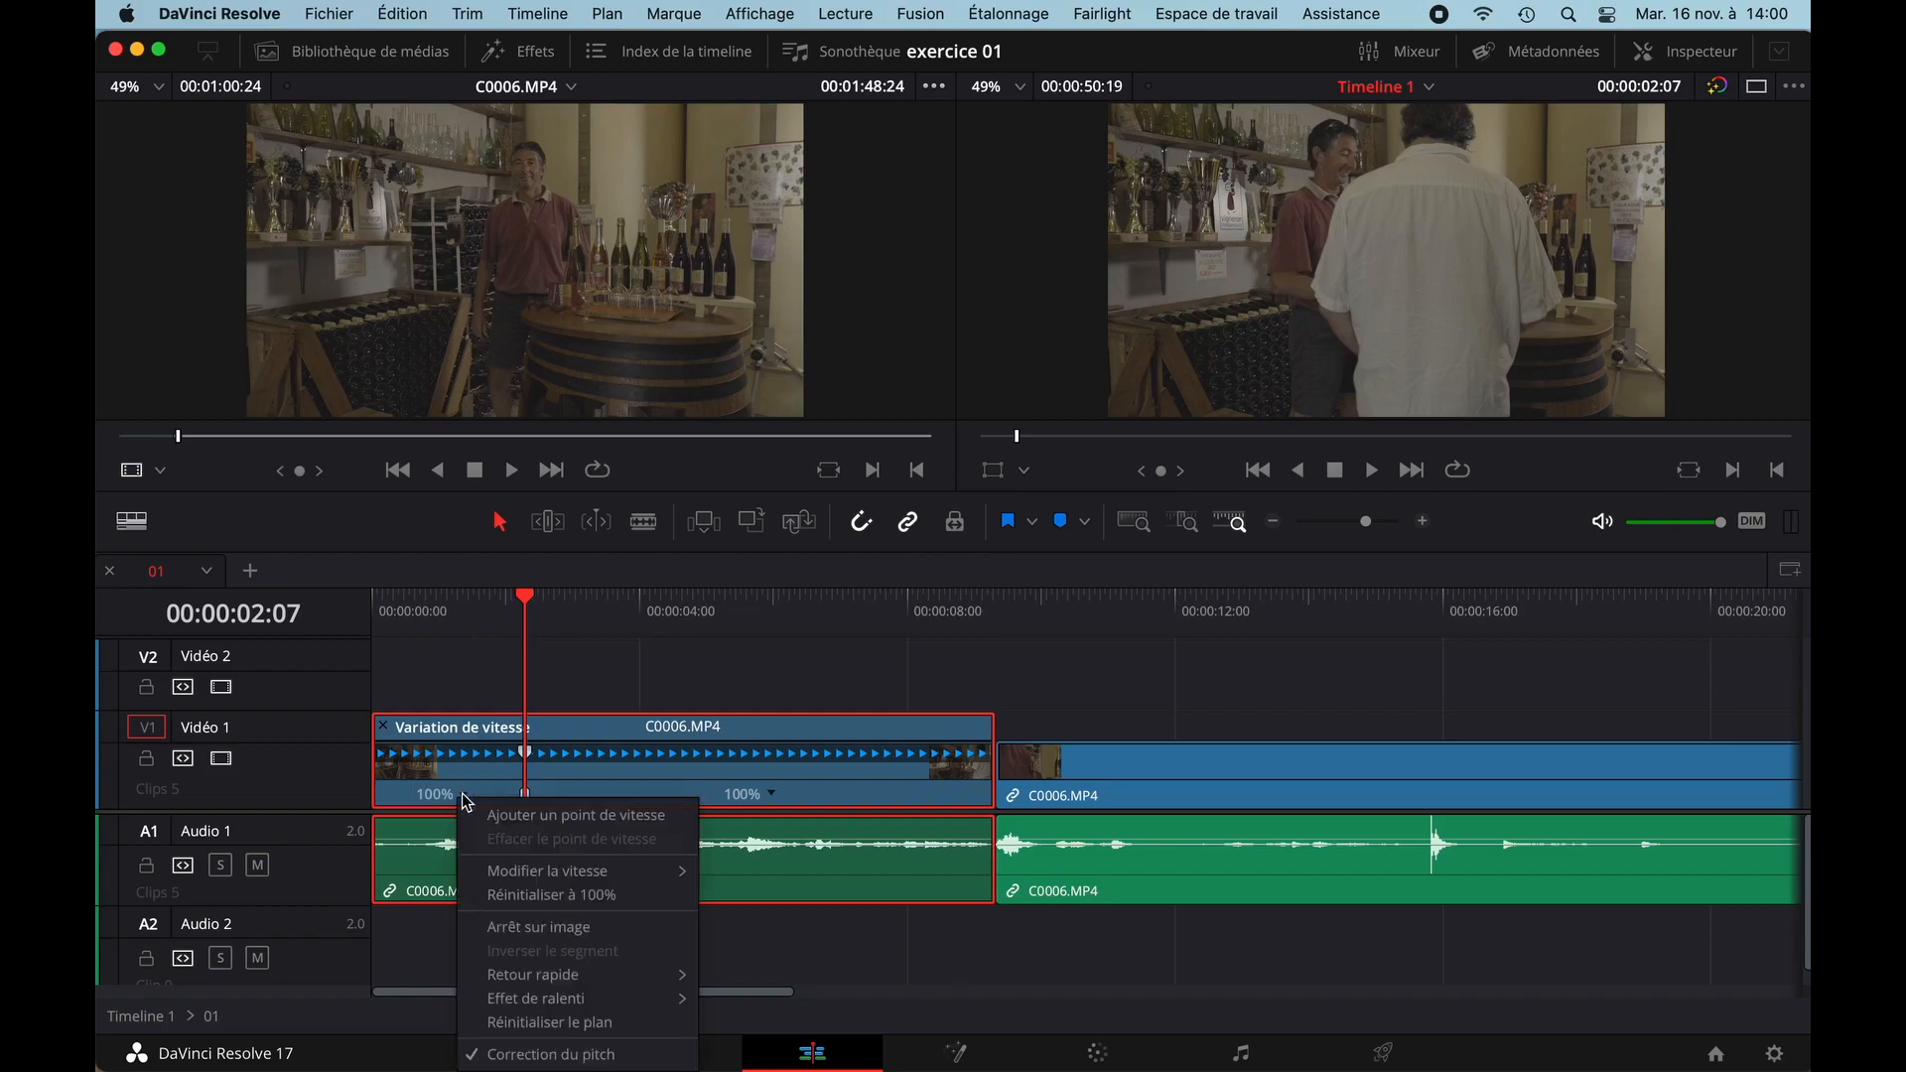
pyautogui.moveTo(491, 874)
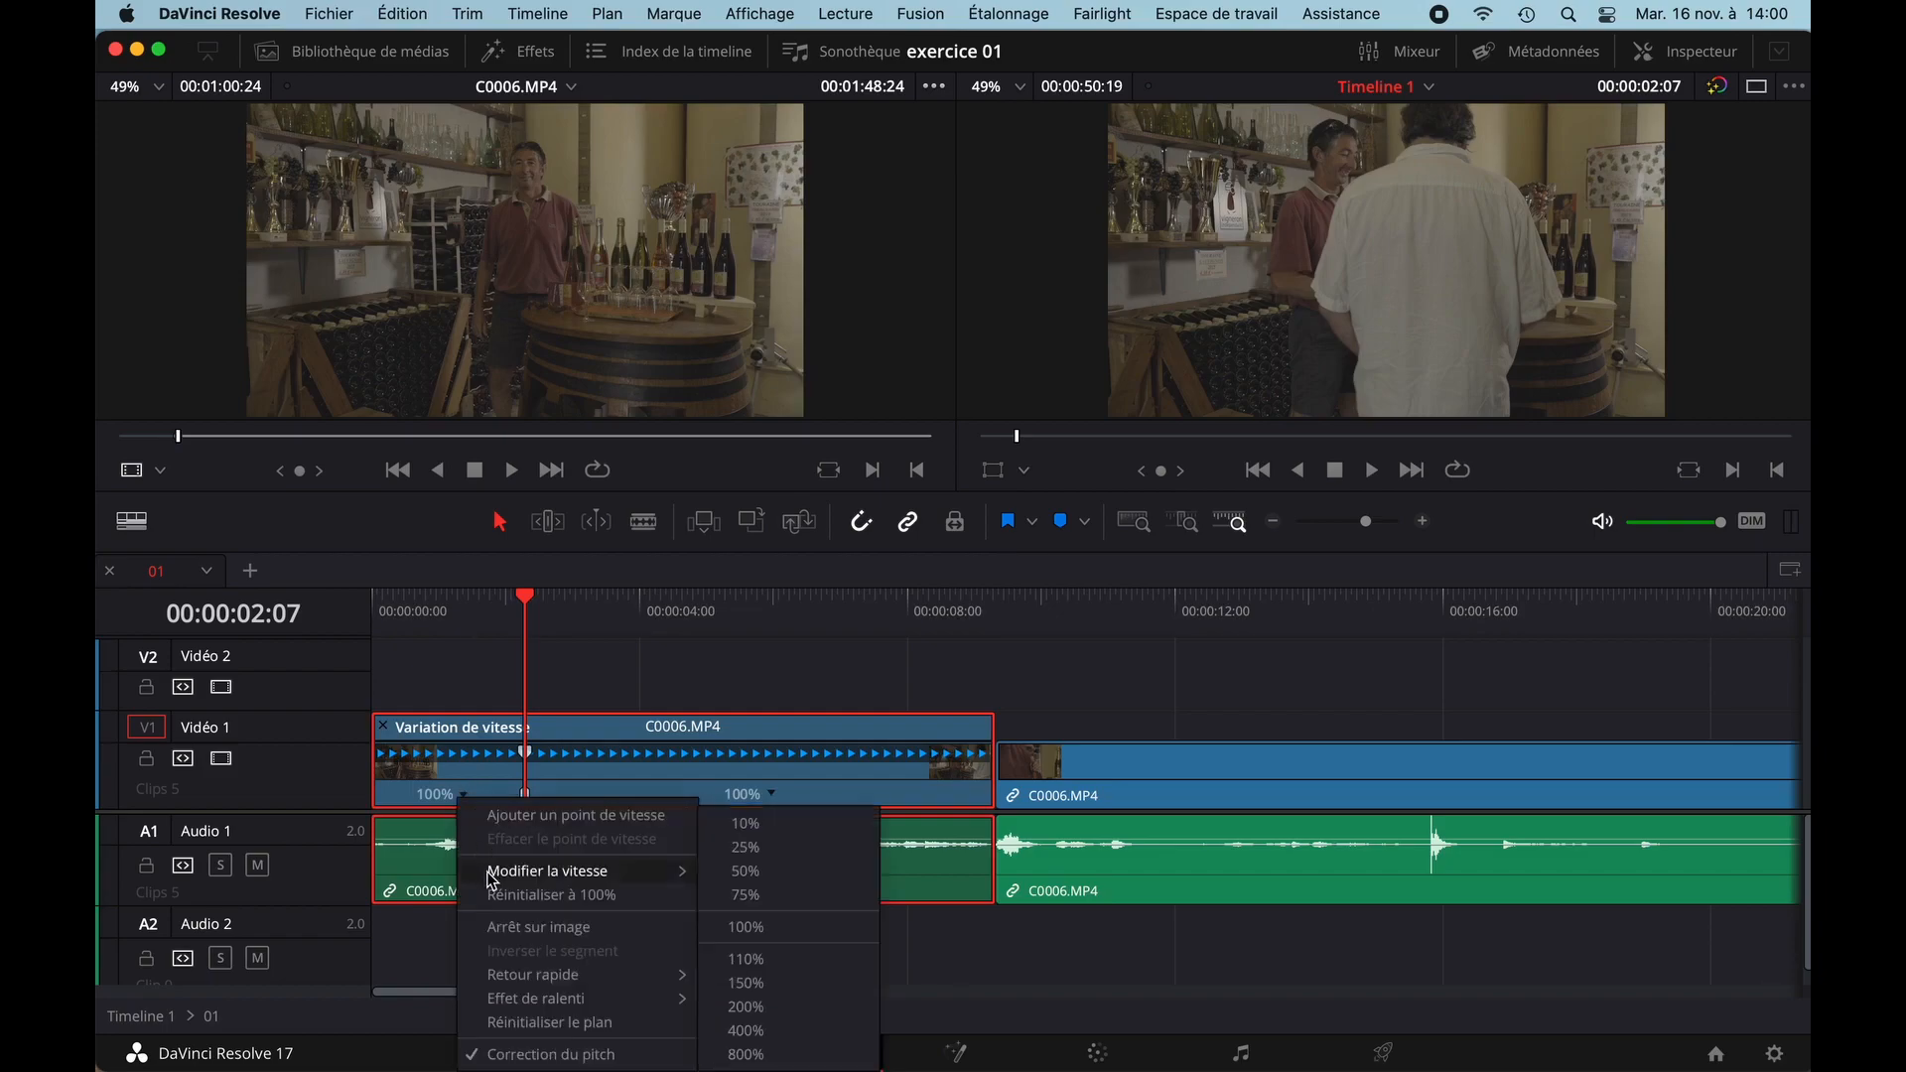
pyautogui.click(738, 871)
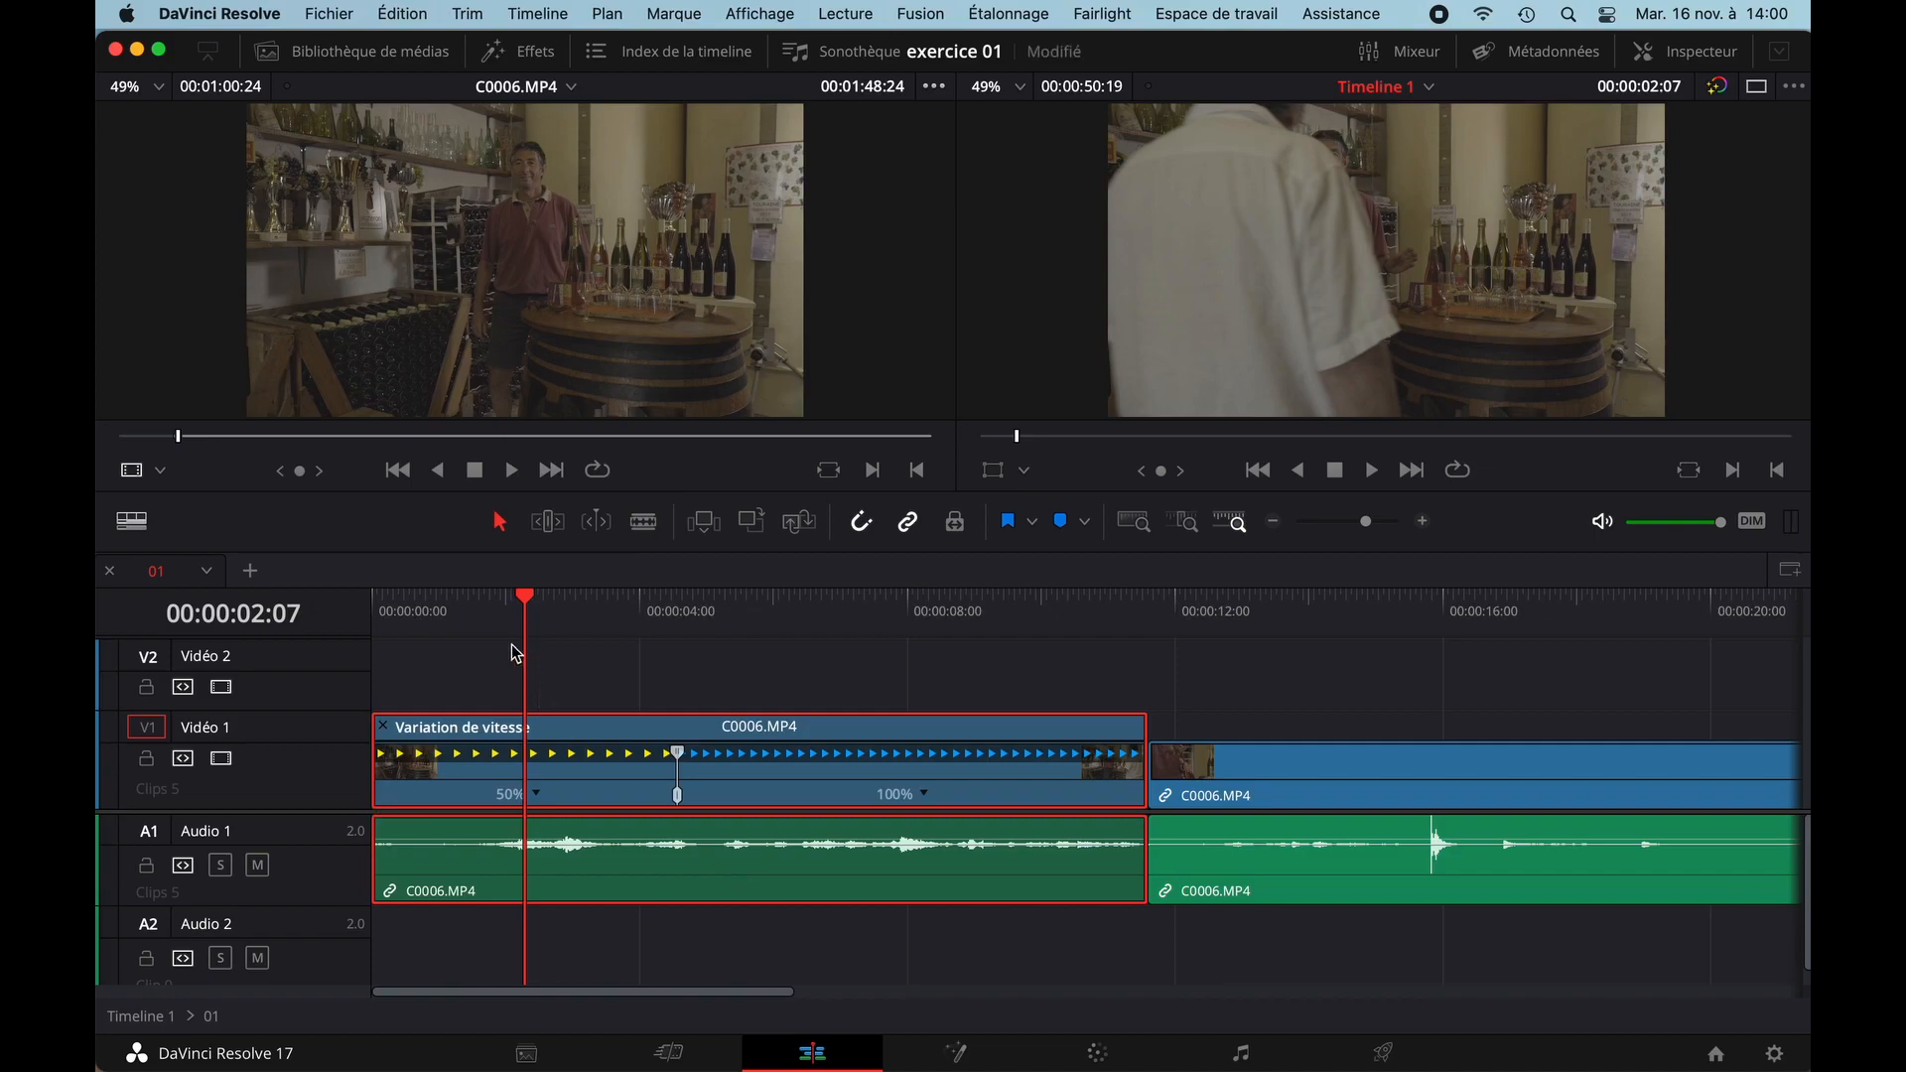
pyautogui.moveTo(521, 628); pyautogui.dragTo(393, 615)
pyautogui.press('space')
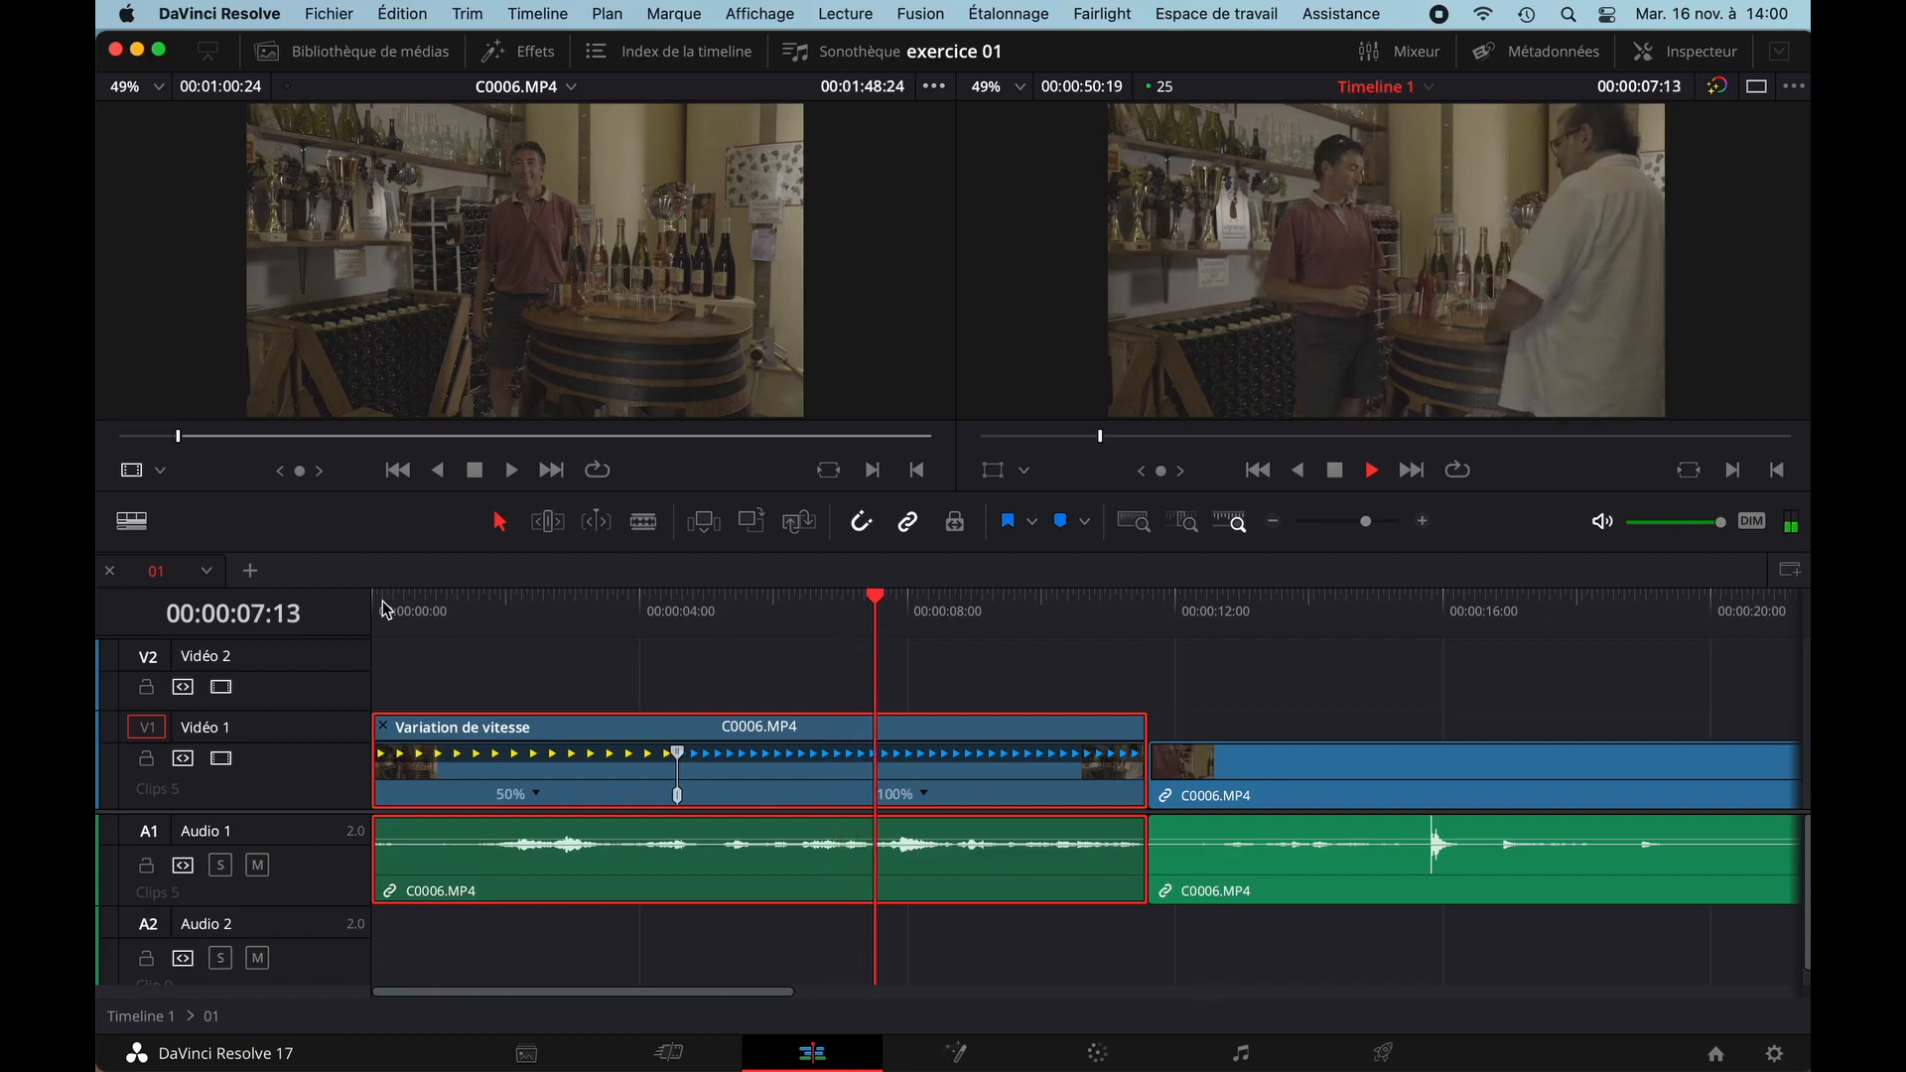
pyautogui.press('space')
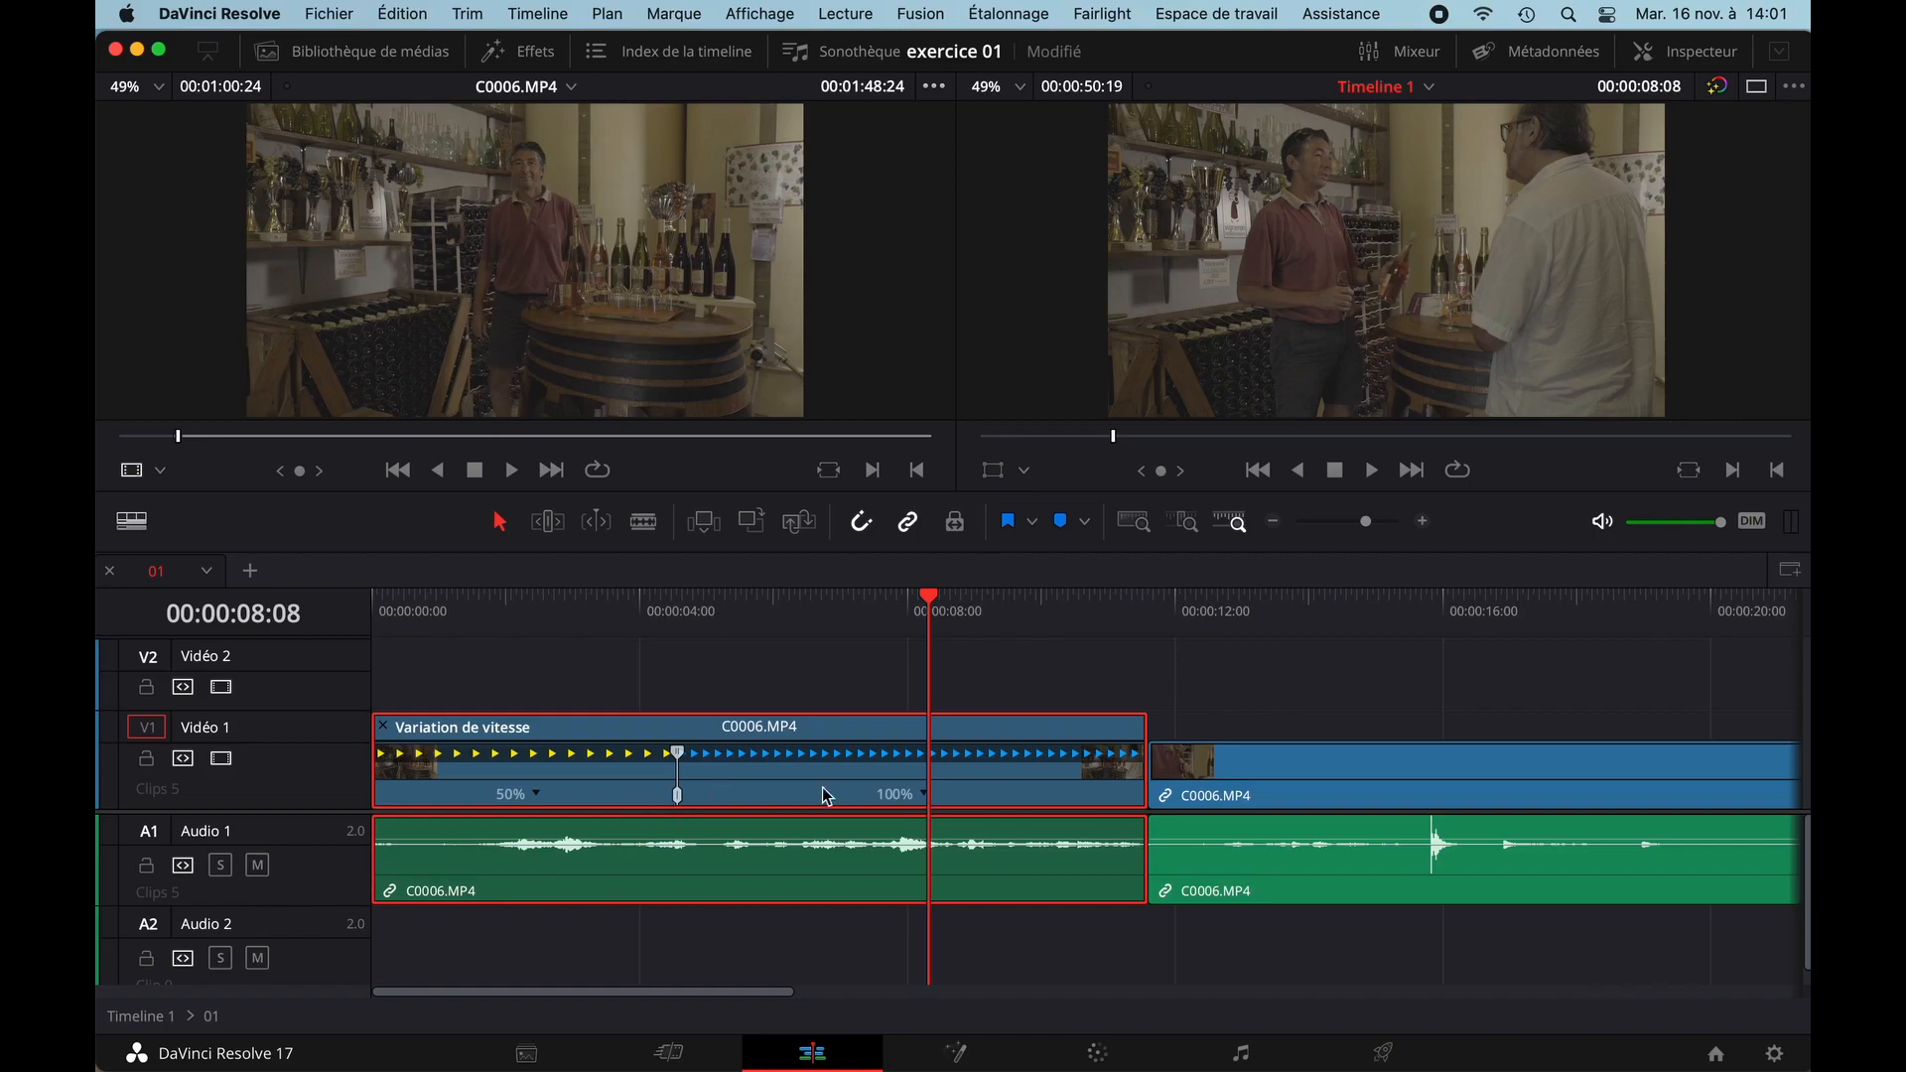
# - Set the speed of the segment after the speed point to 150% and play the clip from the timeline start
pyautogui.rightClick(929, 801)
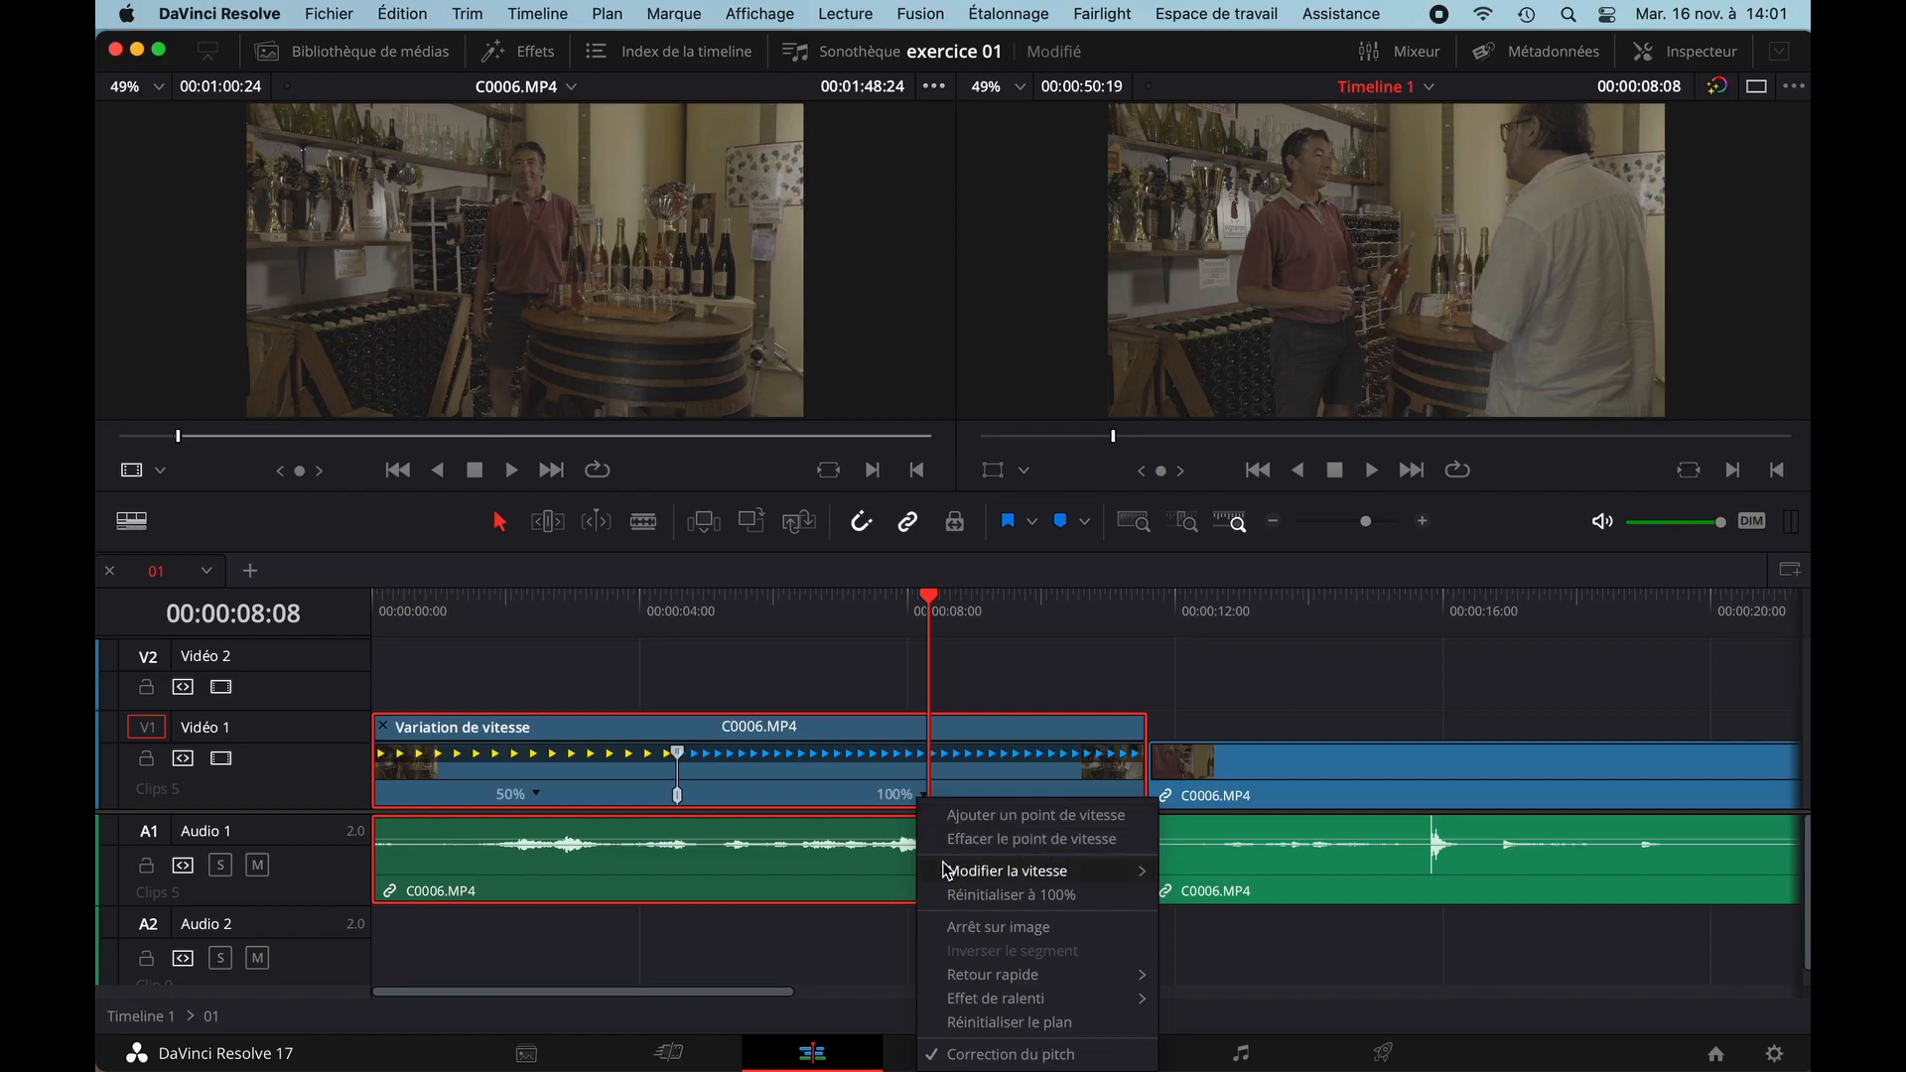
pyautogui.moveTo(948, 874)
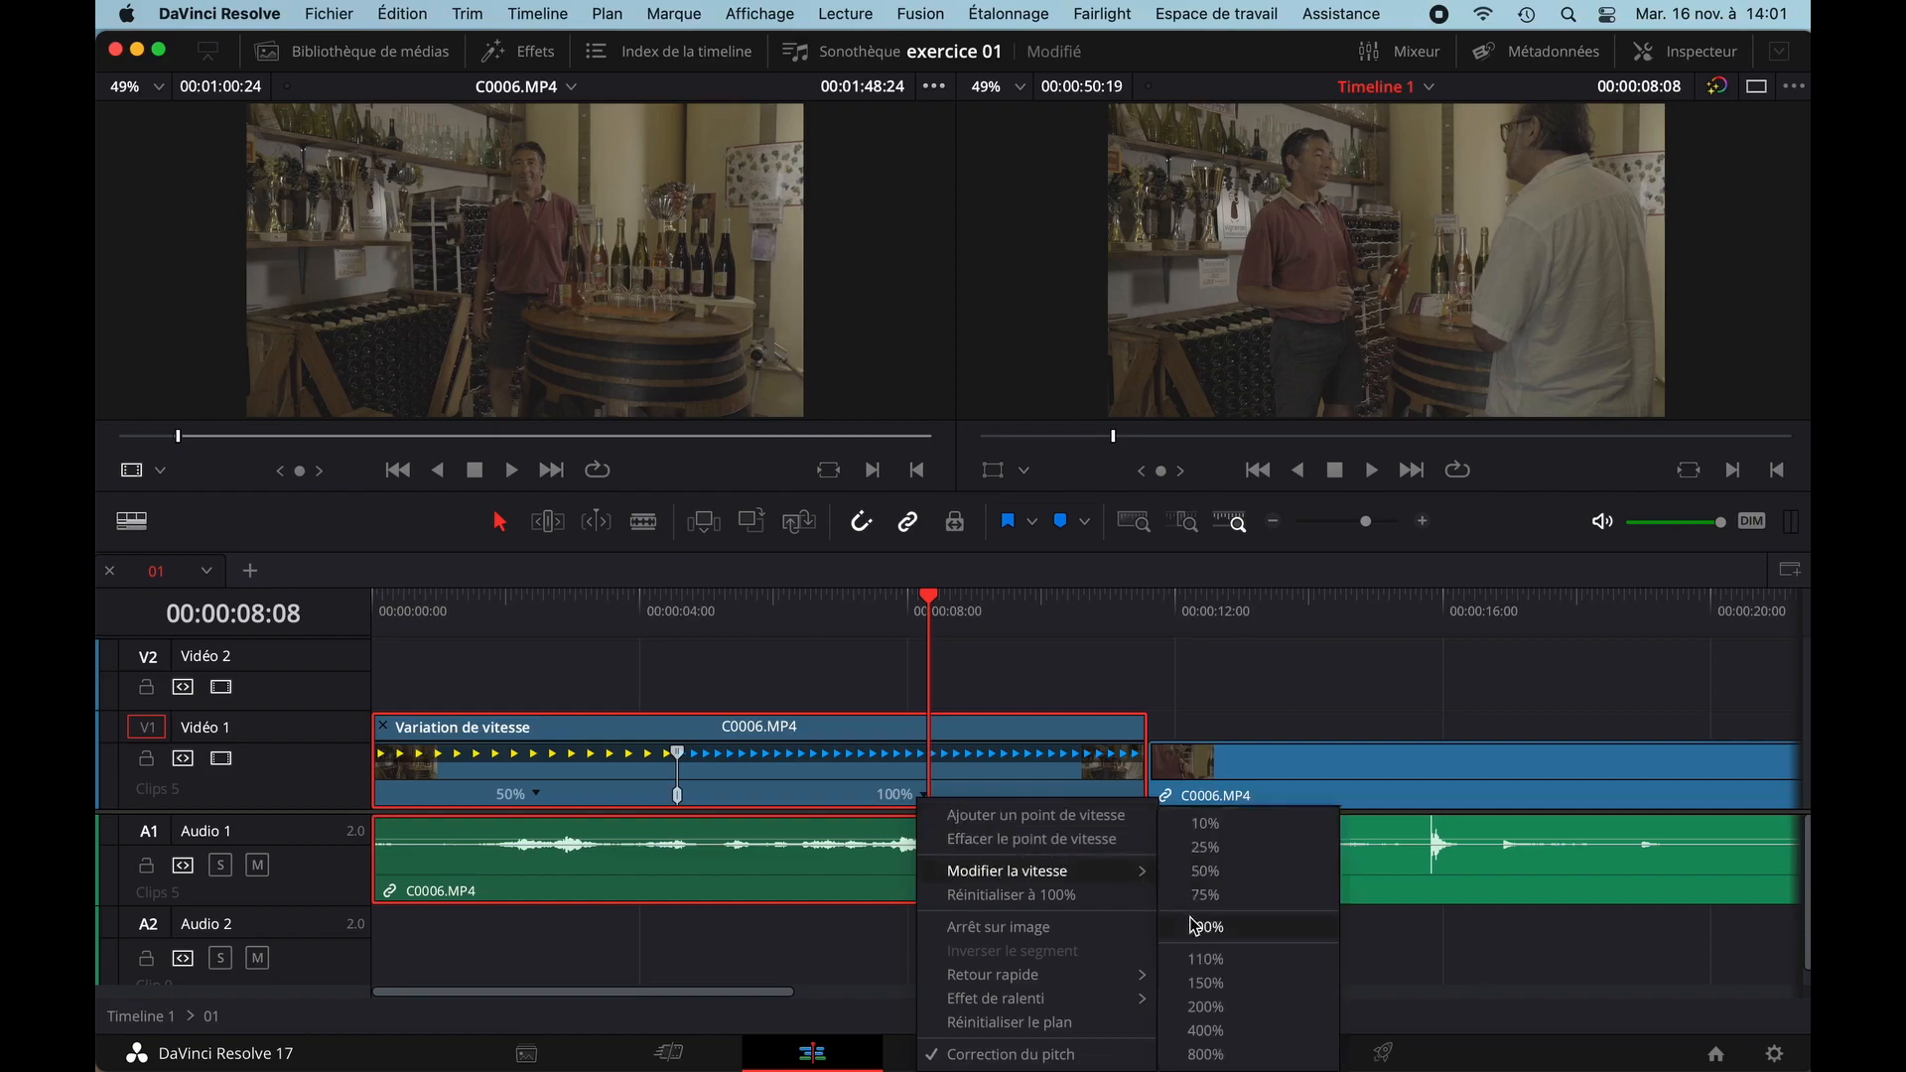
pyautogui.click(1199, 982)
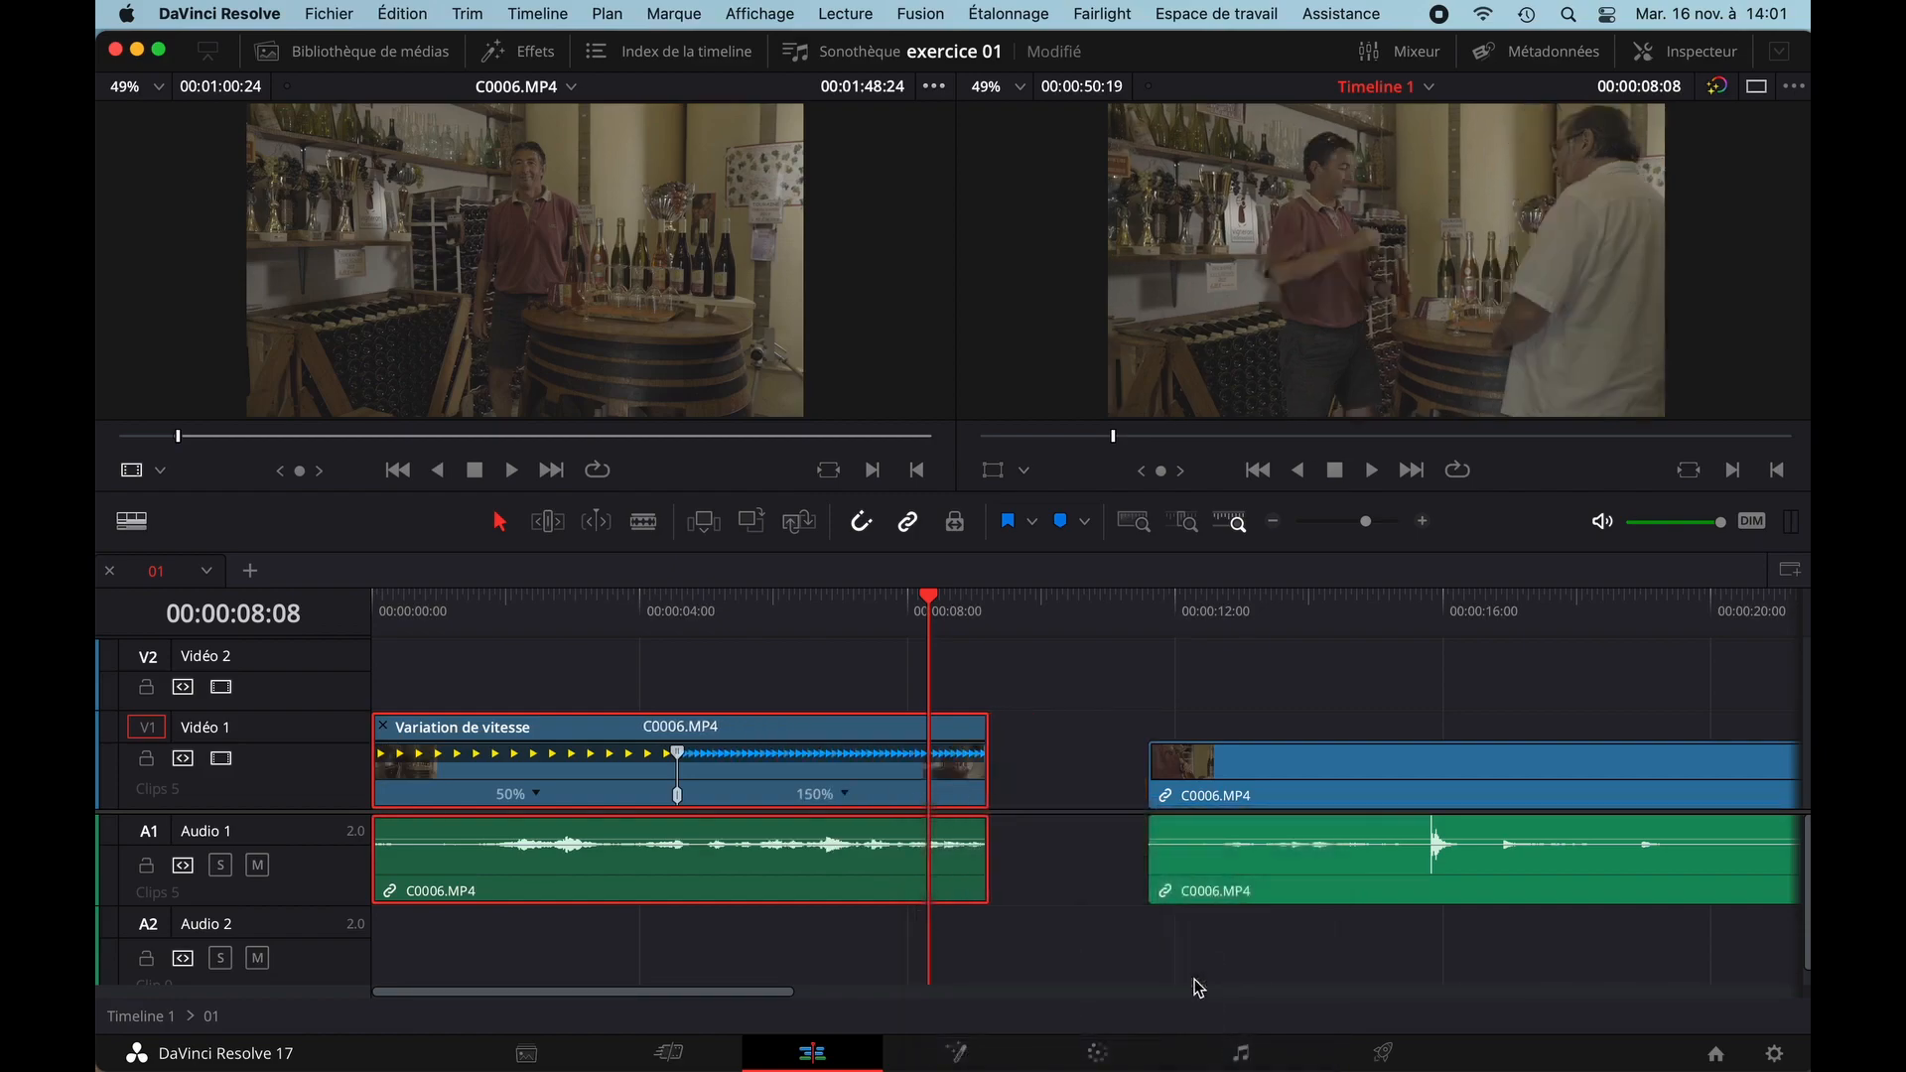
pyautogui.moveTo(484, 614); pyautogui.dragTo(377, 606)
pyautogui.press('space')
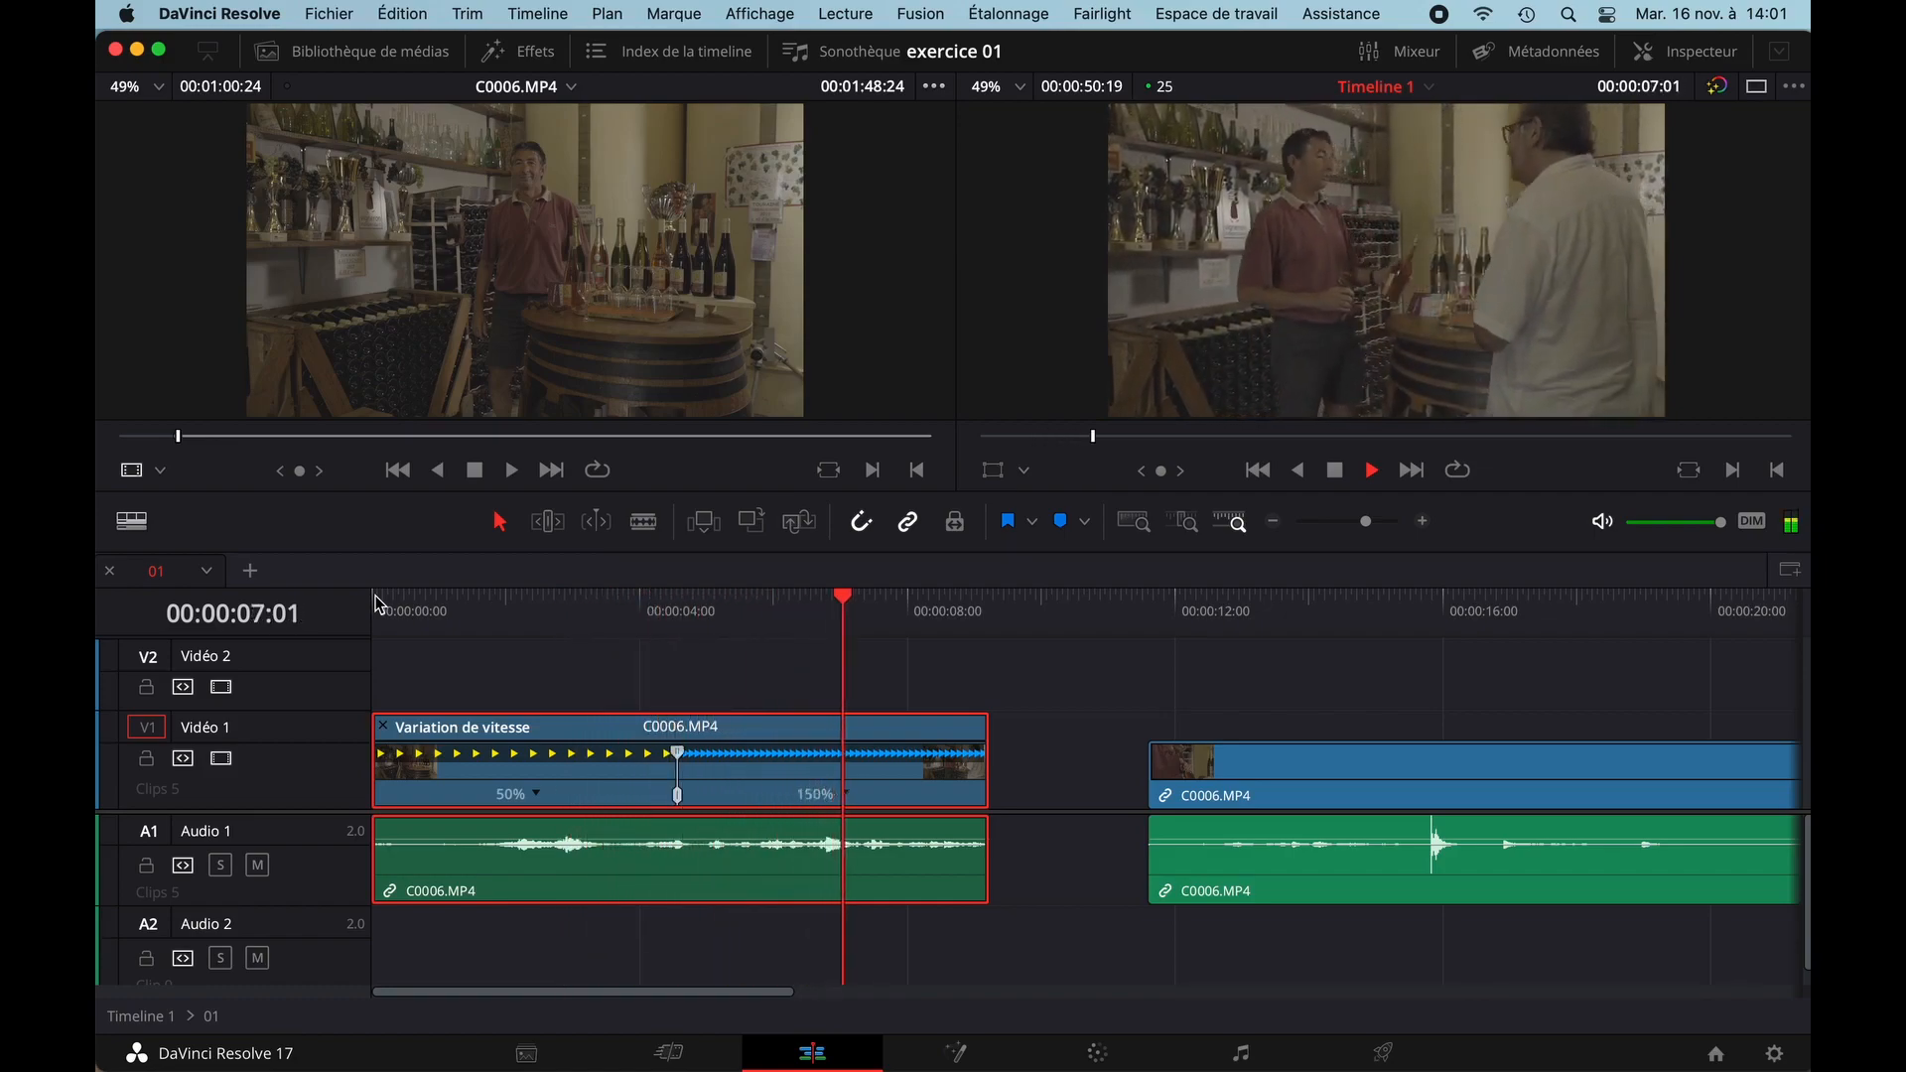
pyautogui.press('space')
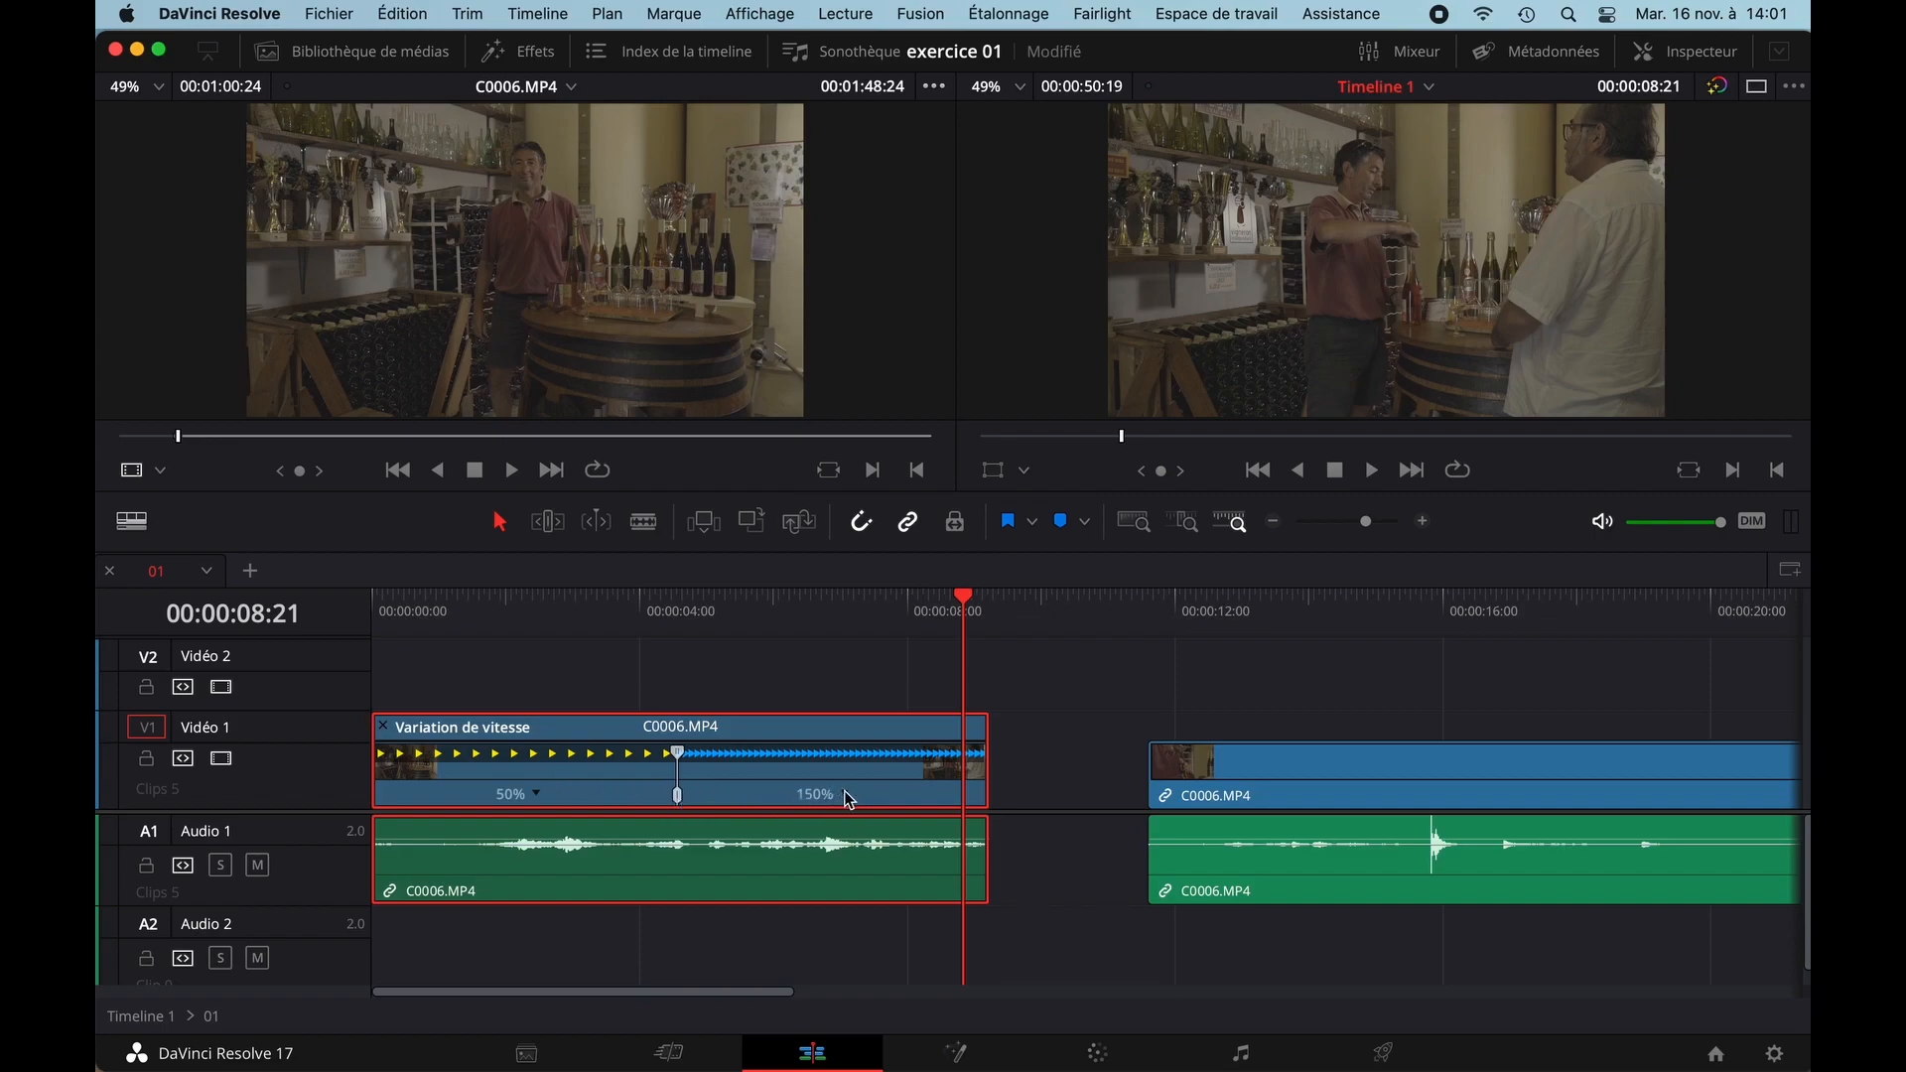
# - Try a 50% rewind on the first clip's 150% segment and undo it
pyautogui.click(846, 794)
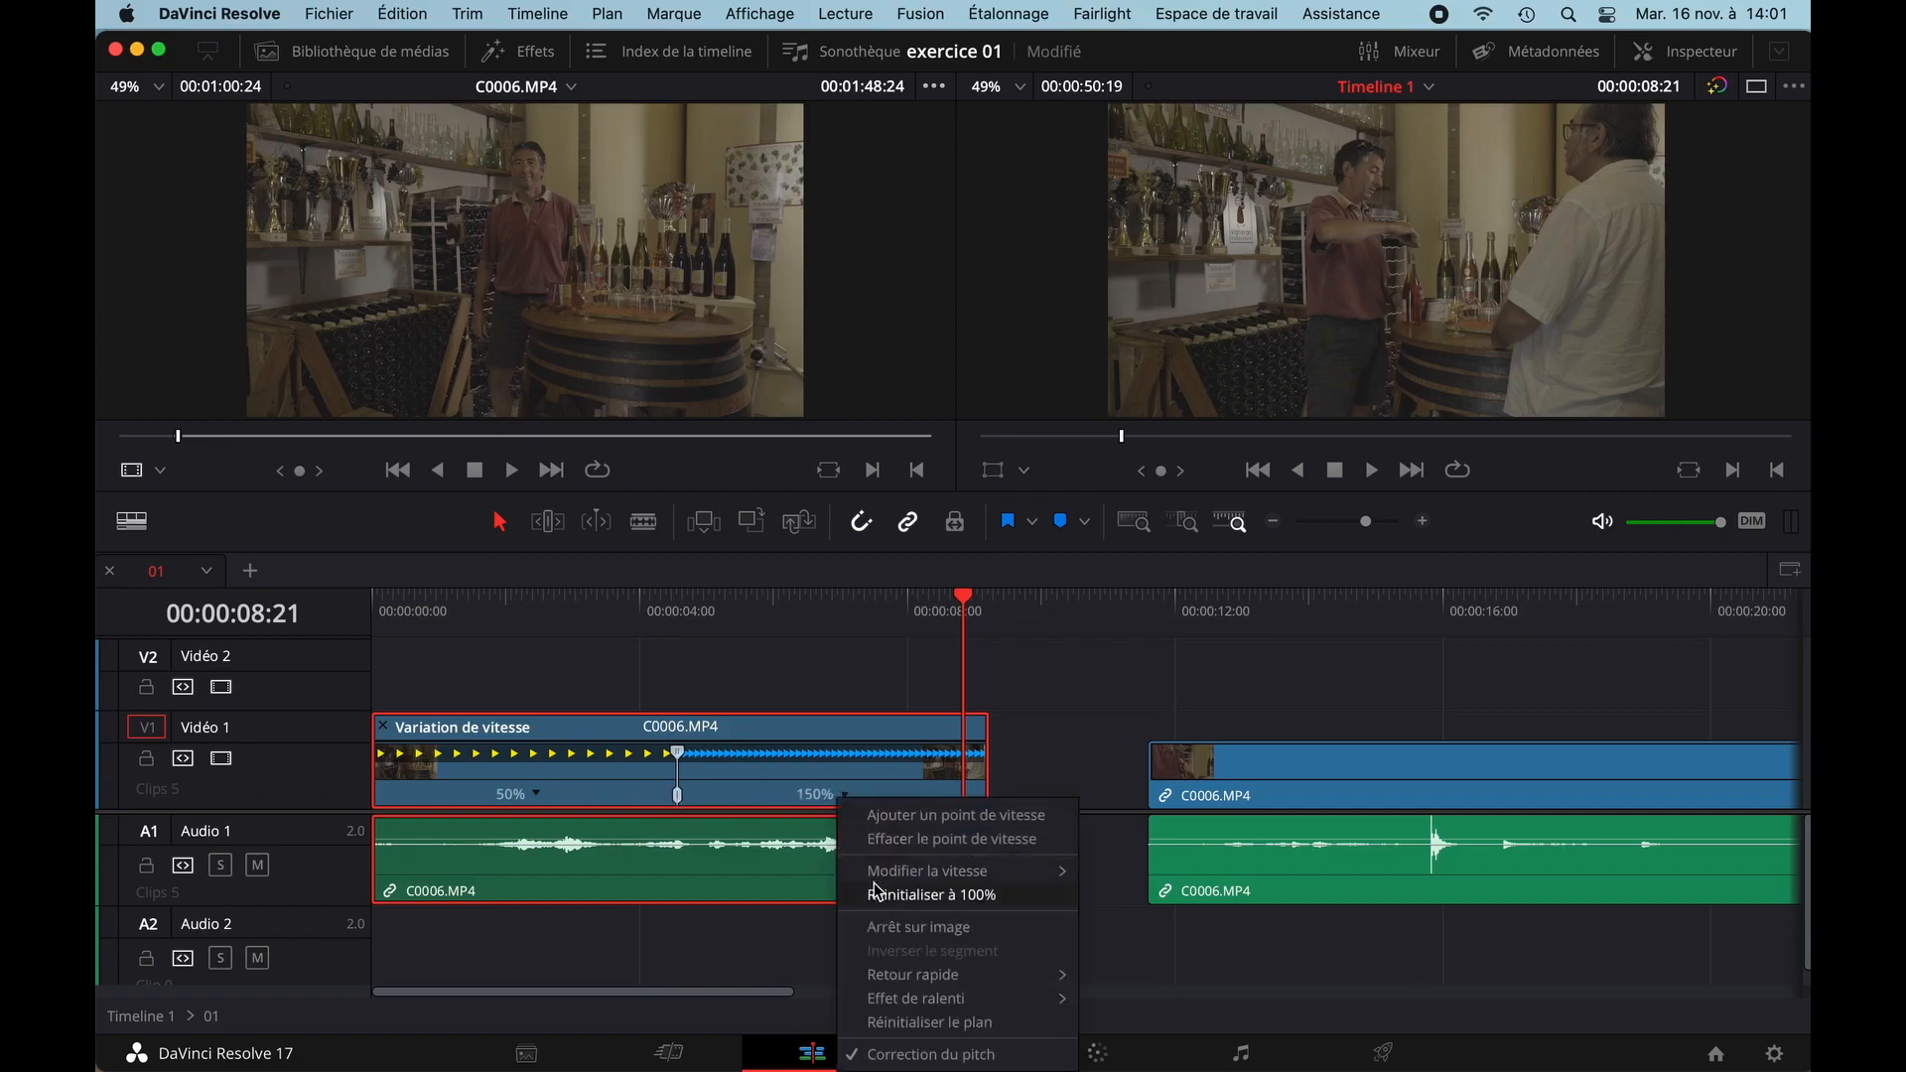
pyautogui.moveTo(884, 874)
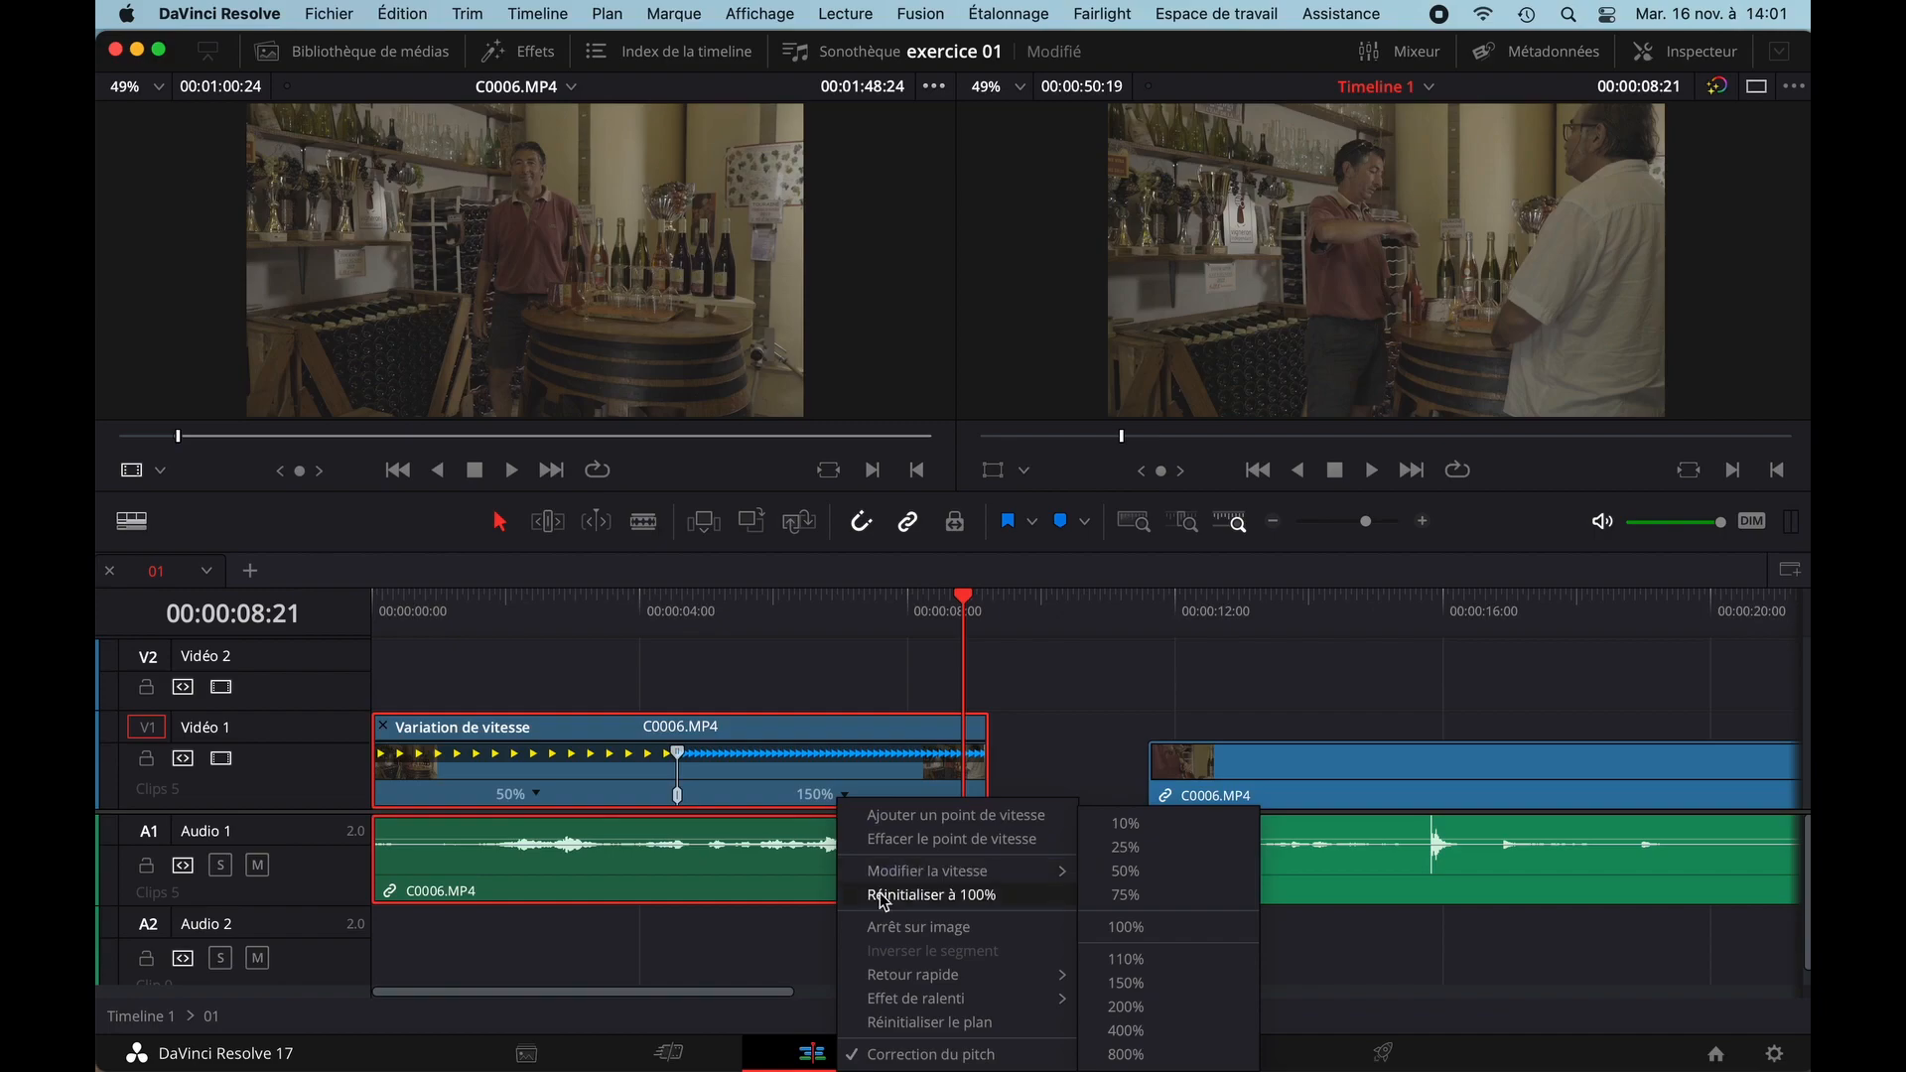
pyautogui.moveTo(889, 982)
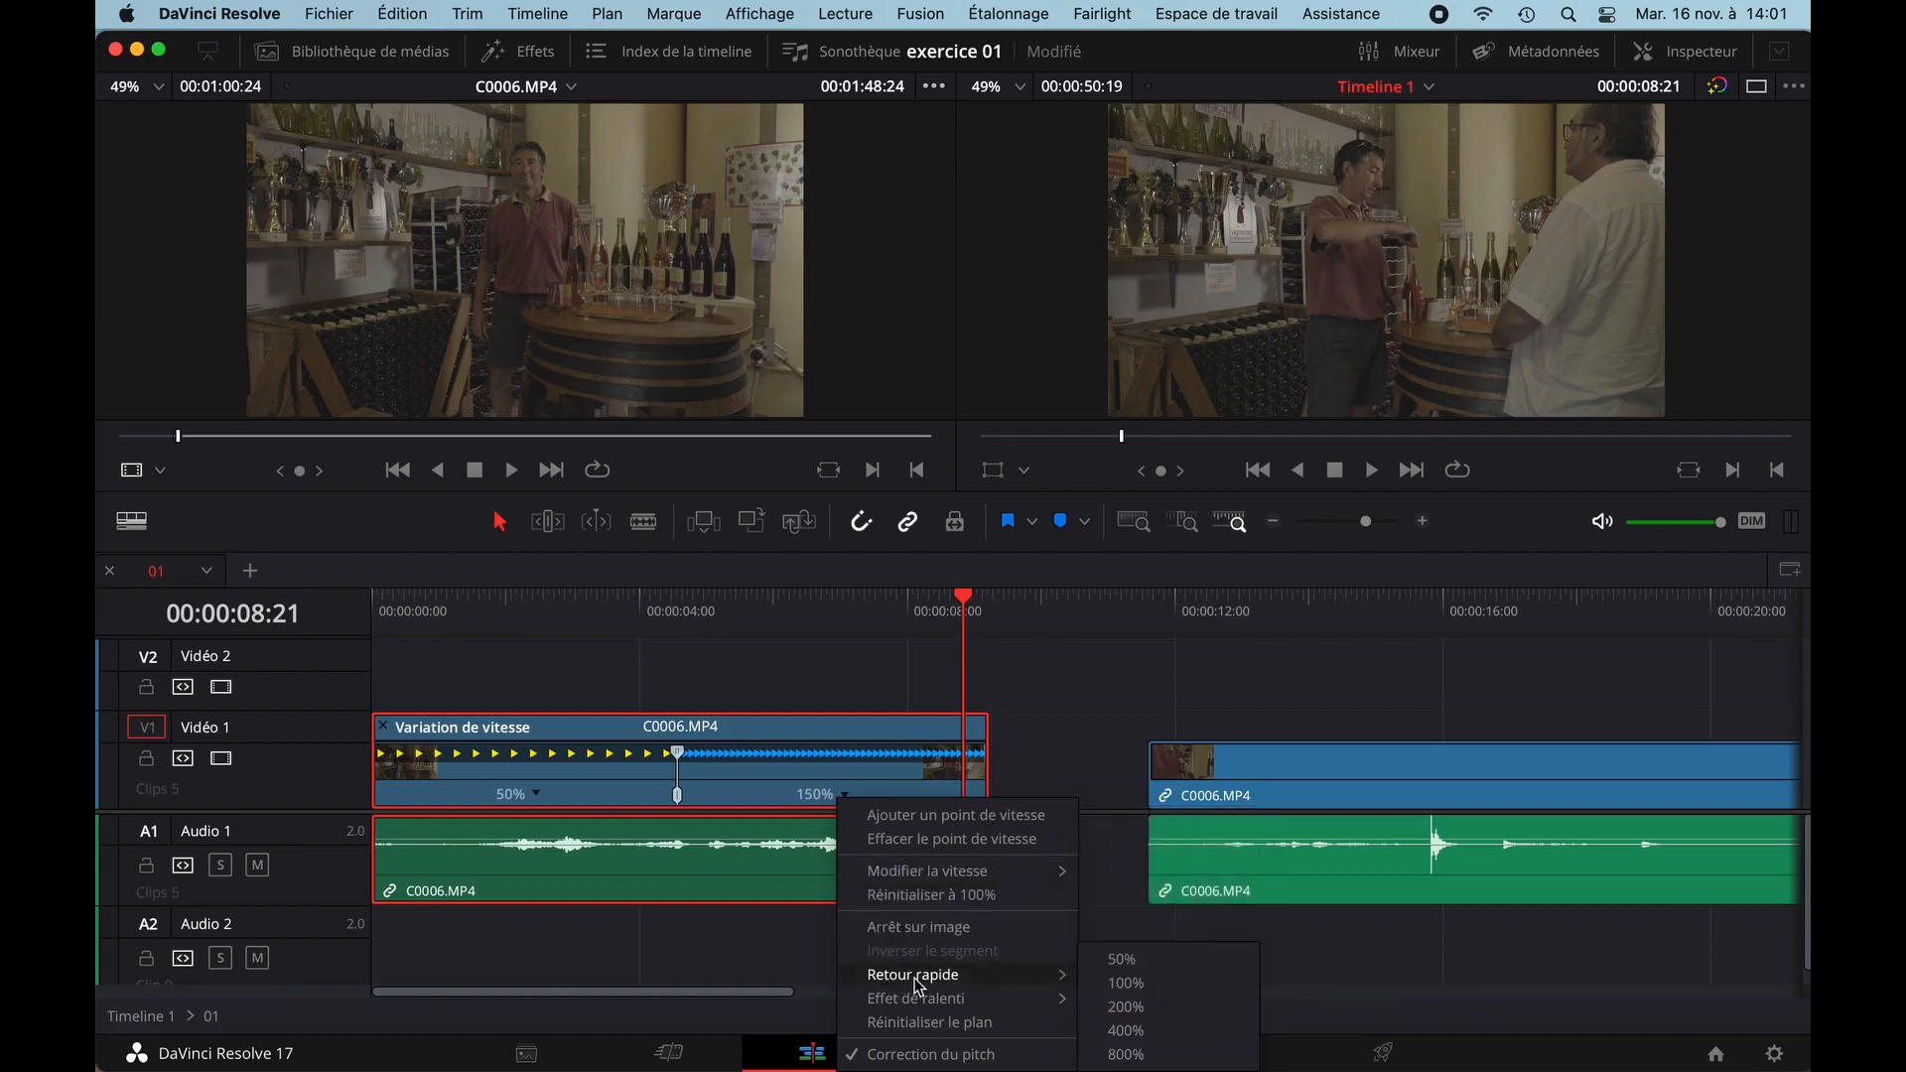
pyautogui.click(1123, 961)
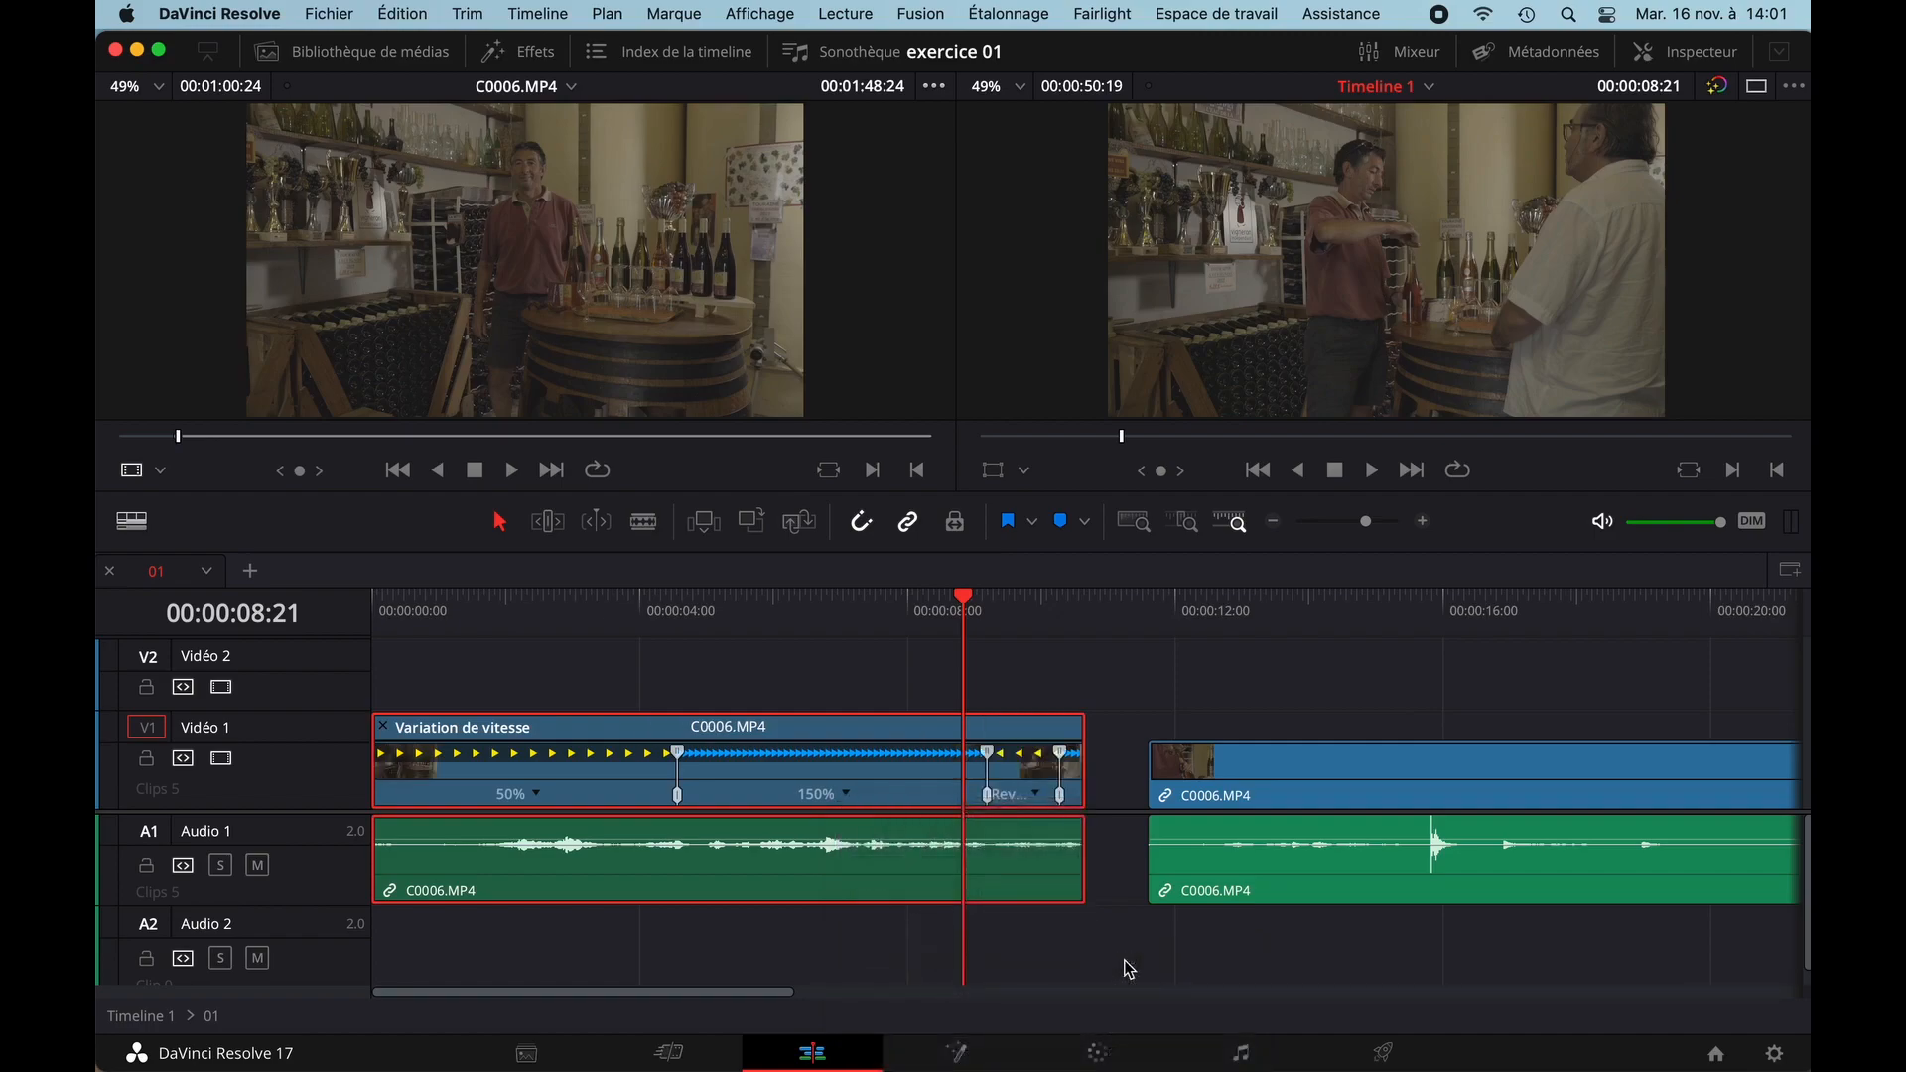
pyautogui.press('super+z')
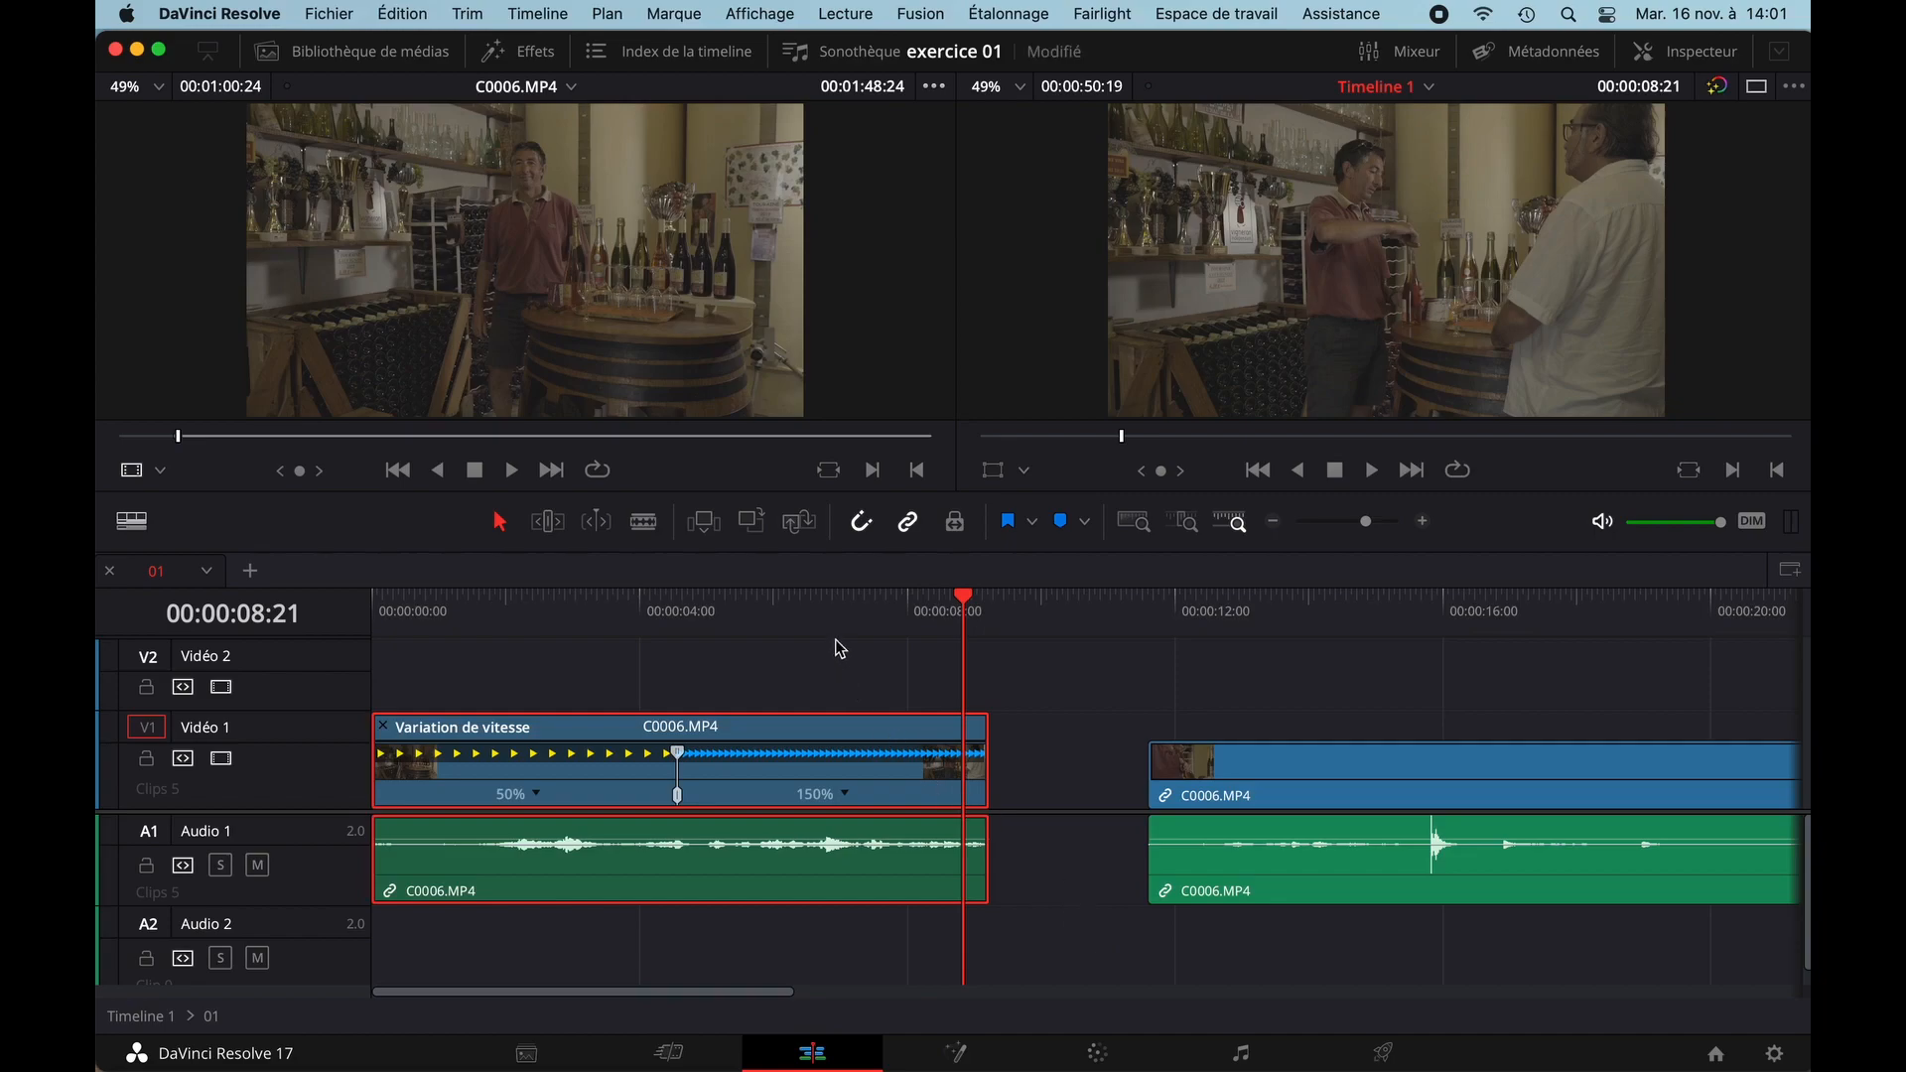
# - With the playhead at 00:00:06:17, try a 100% rewind on the 150% segment, playing it back before undoing it
pyautogui.moveTo(809, 609); pyautogui.dragTo(817, 703)
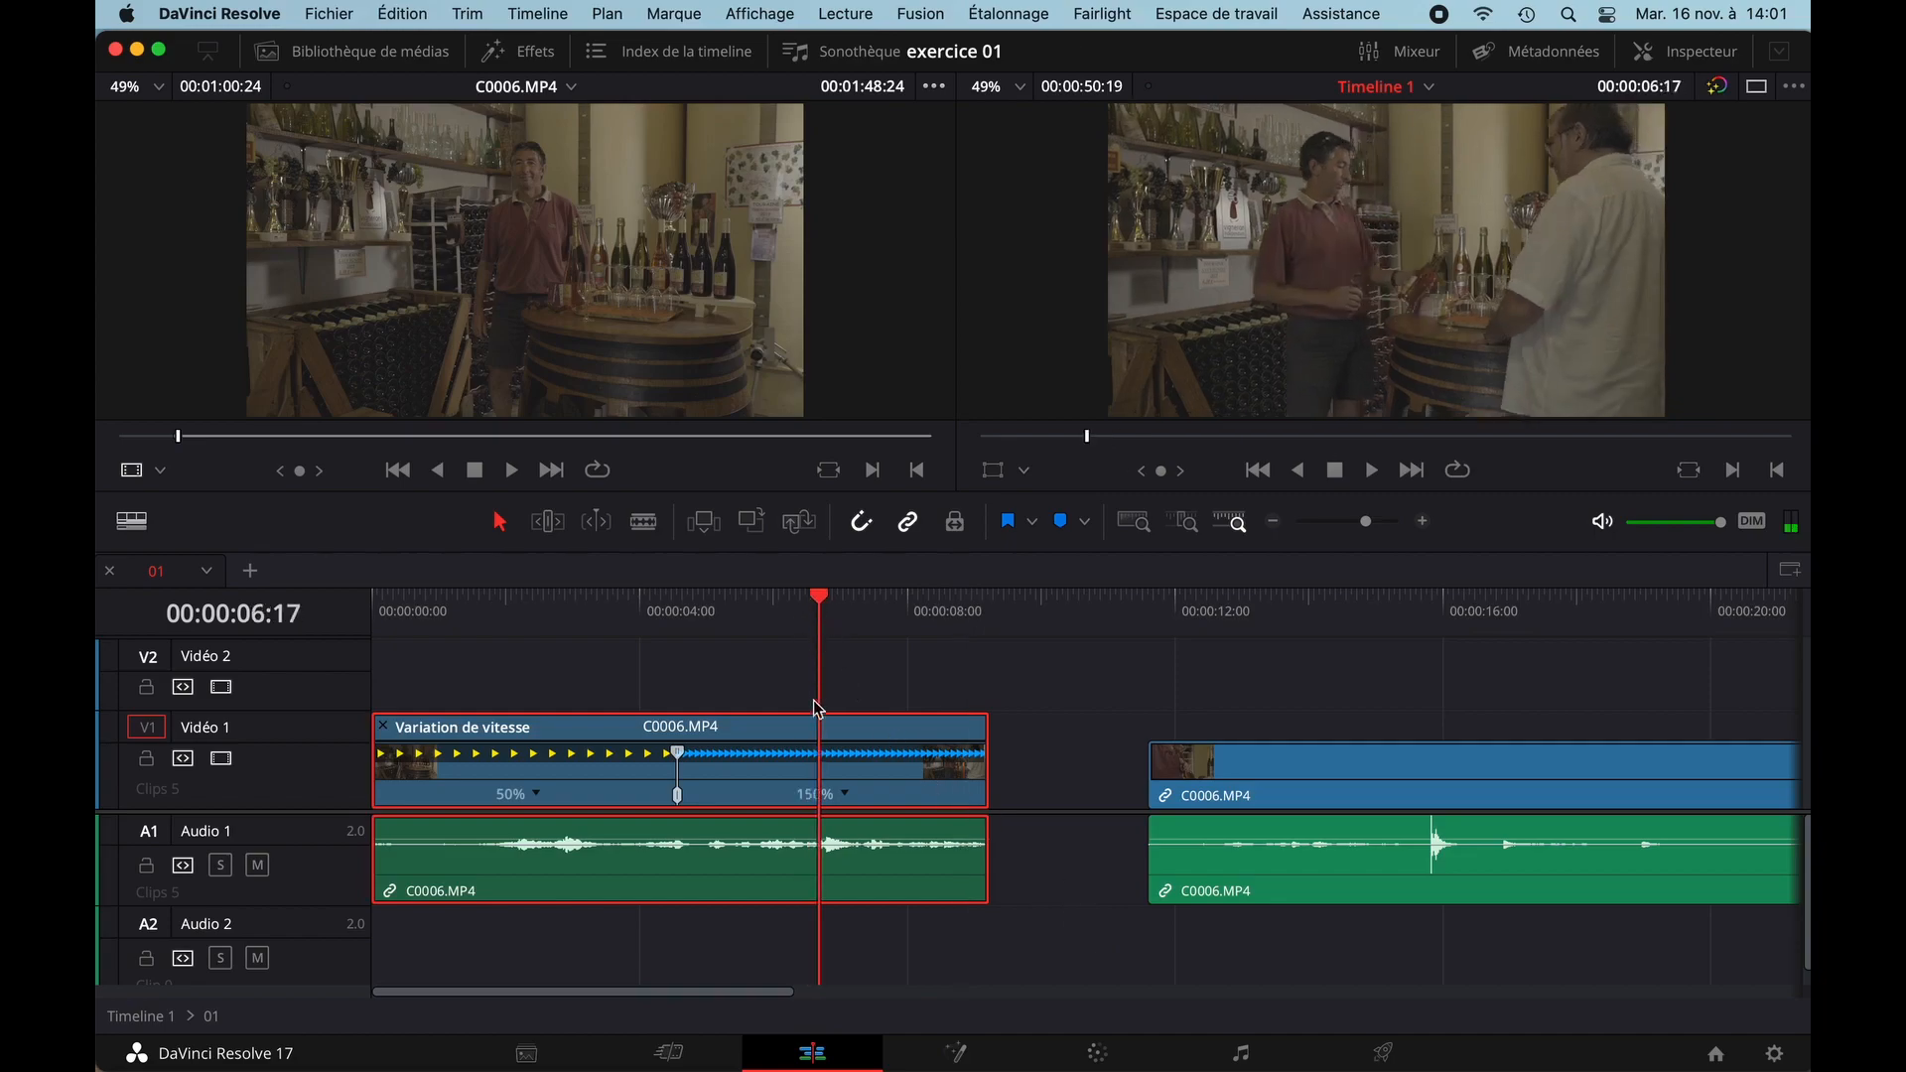
pyautogui.click(846, 797)
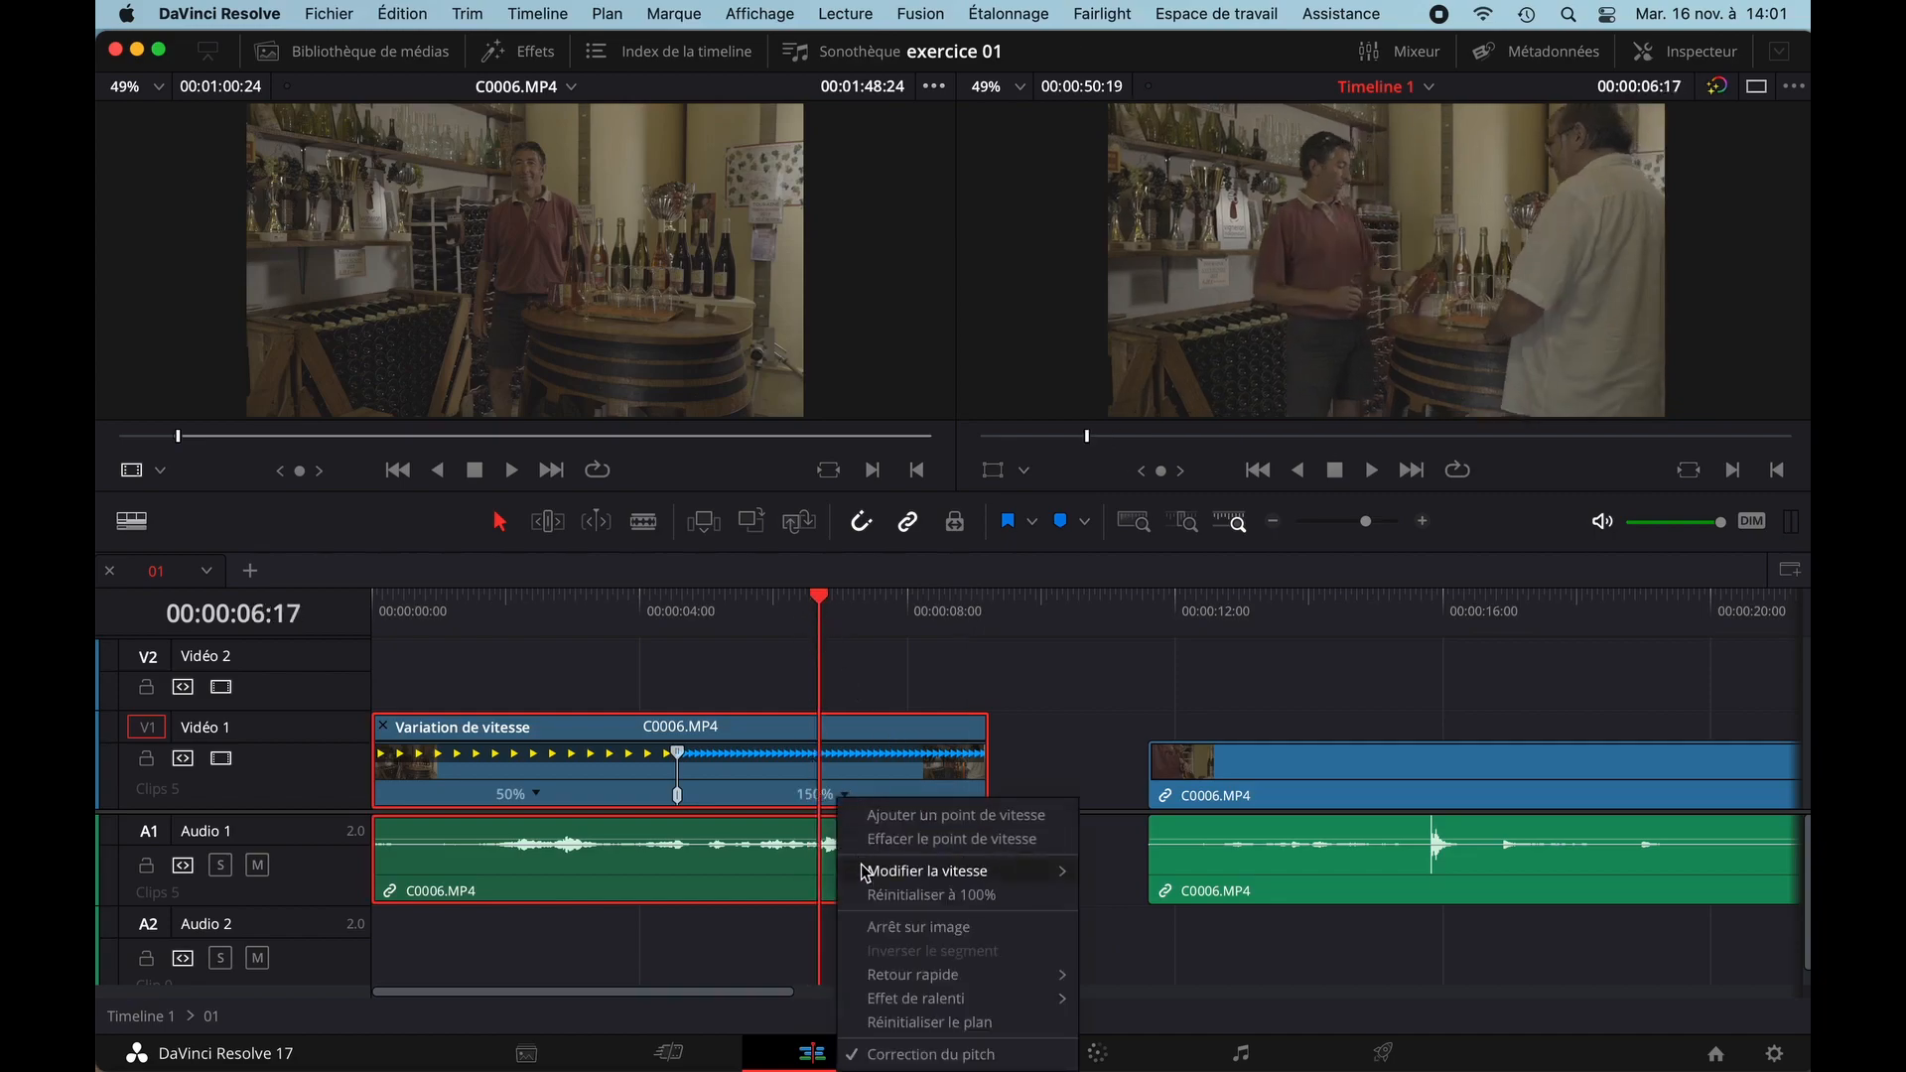
pyautogui.moveTo(882, 984)
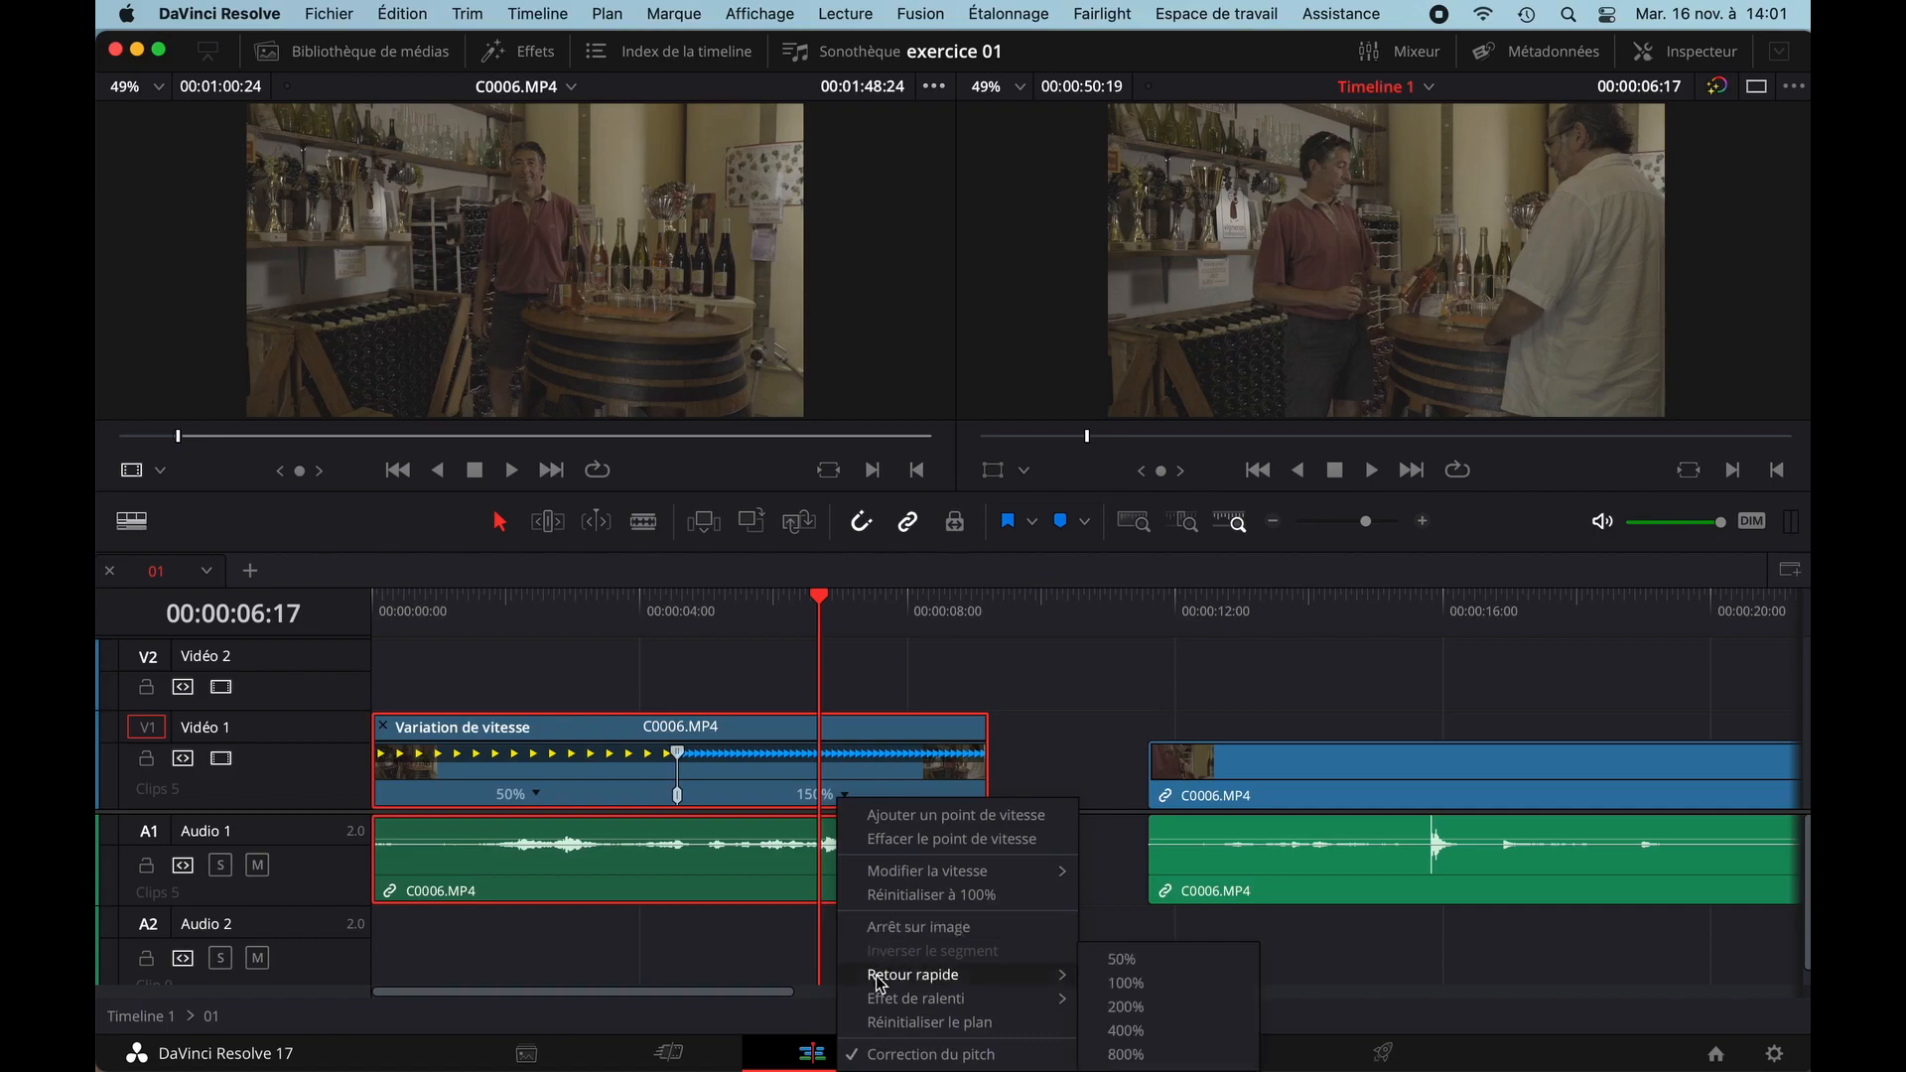
pyautogui.click(1129, 984)
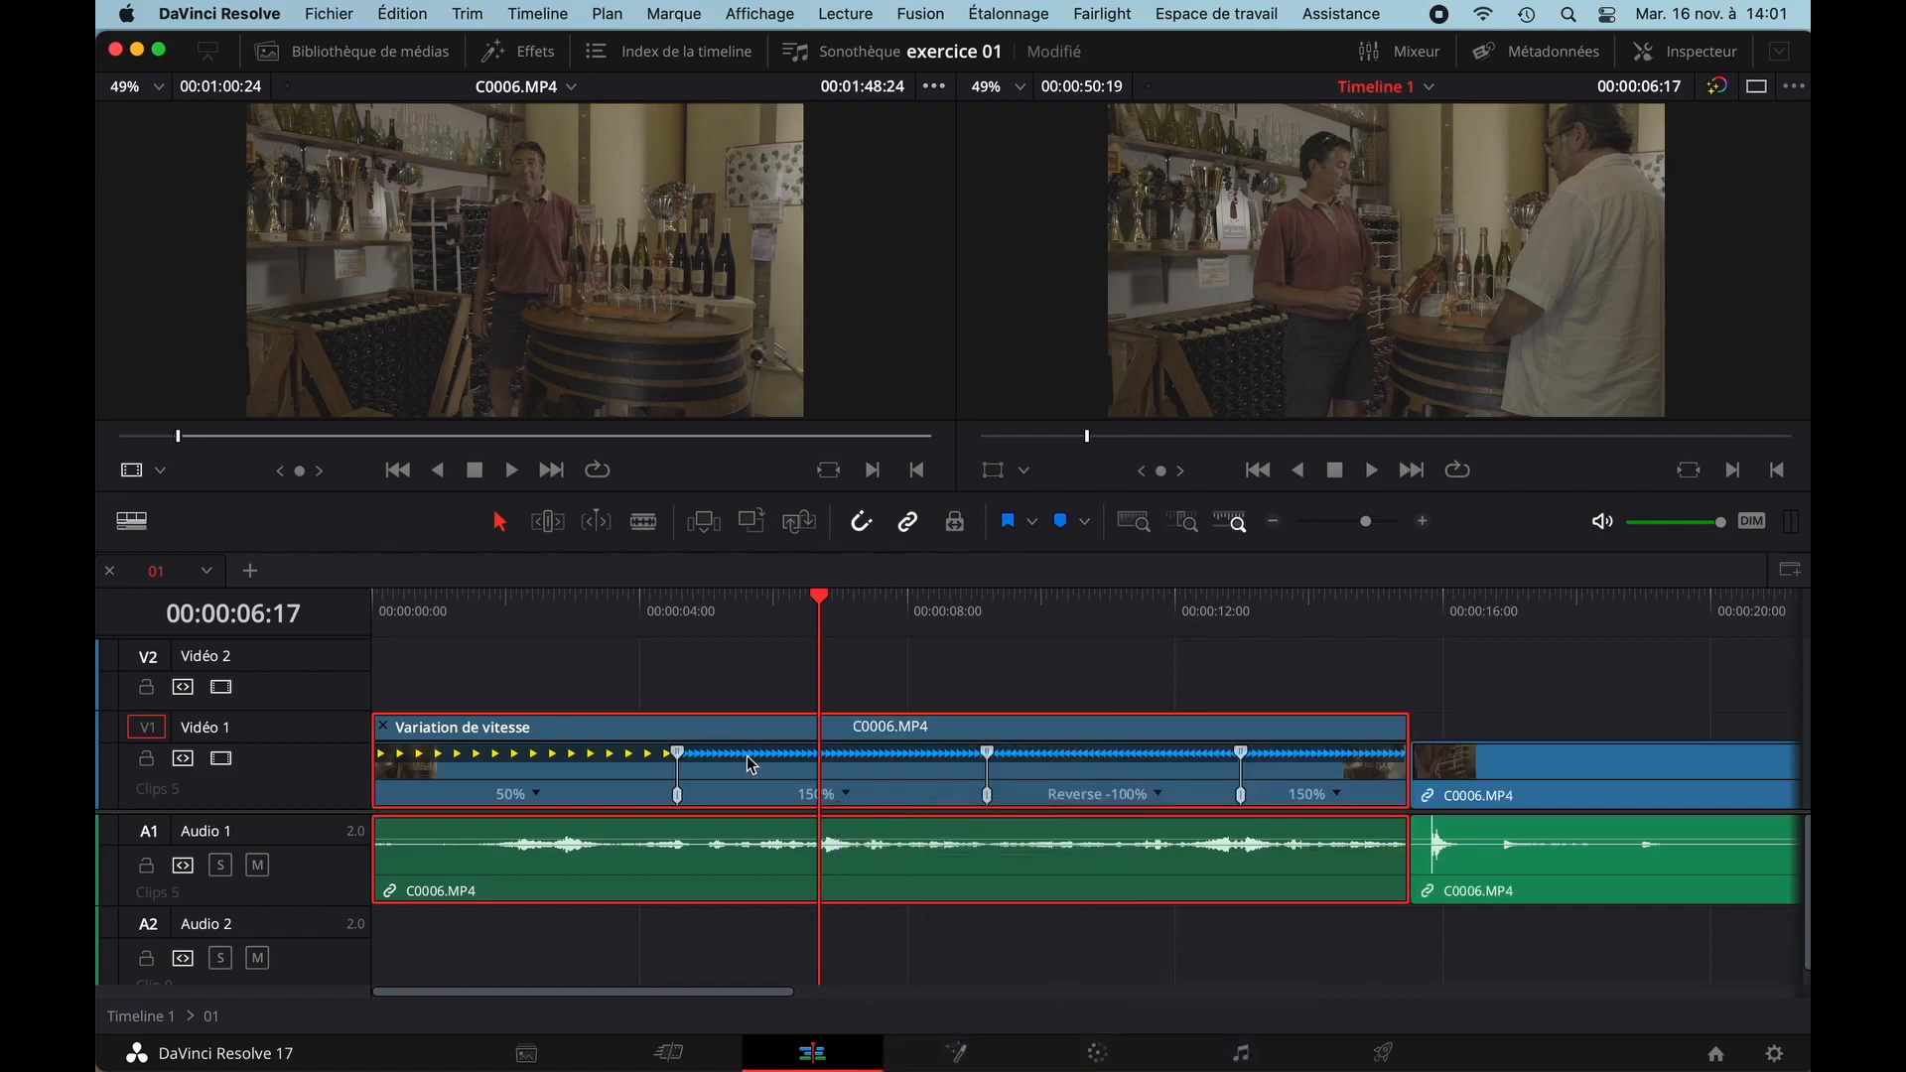
pyautogui.moveTo(608, 624); pyautogui.dragTo(423, 617)
pyautogui.press('space')
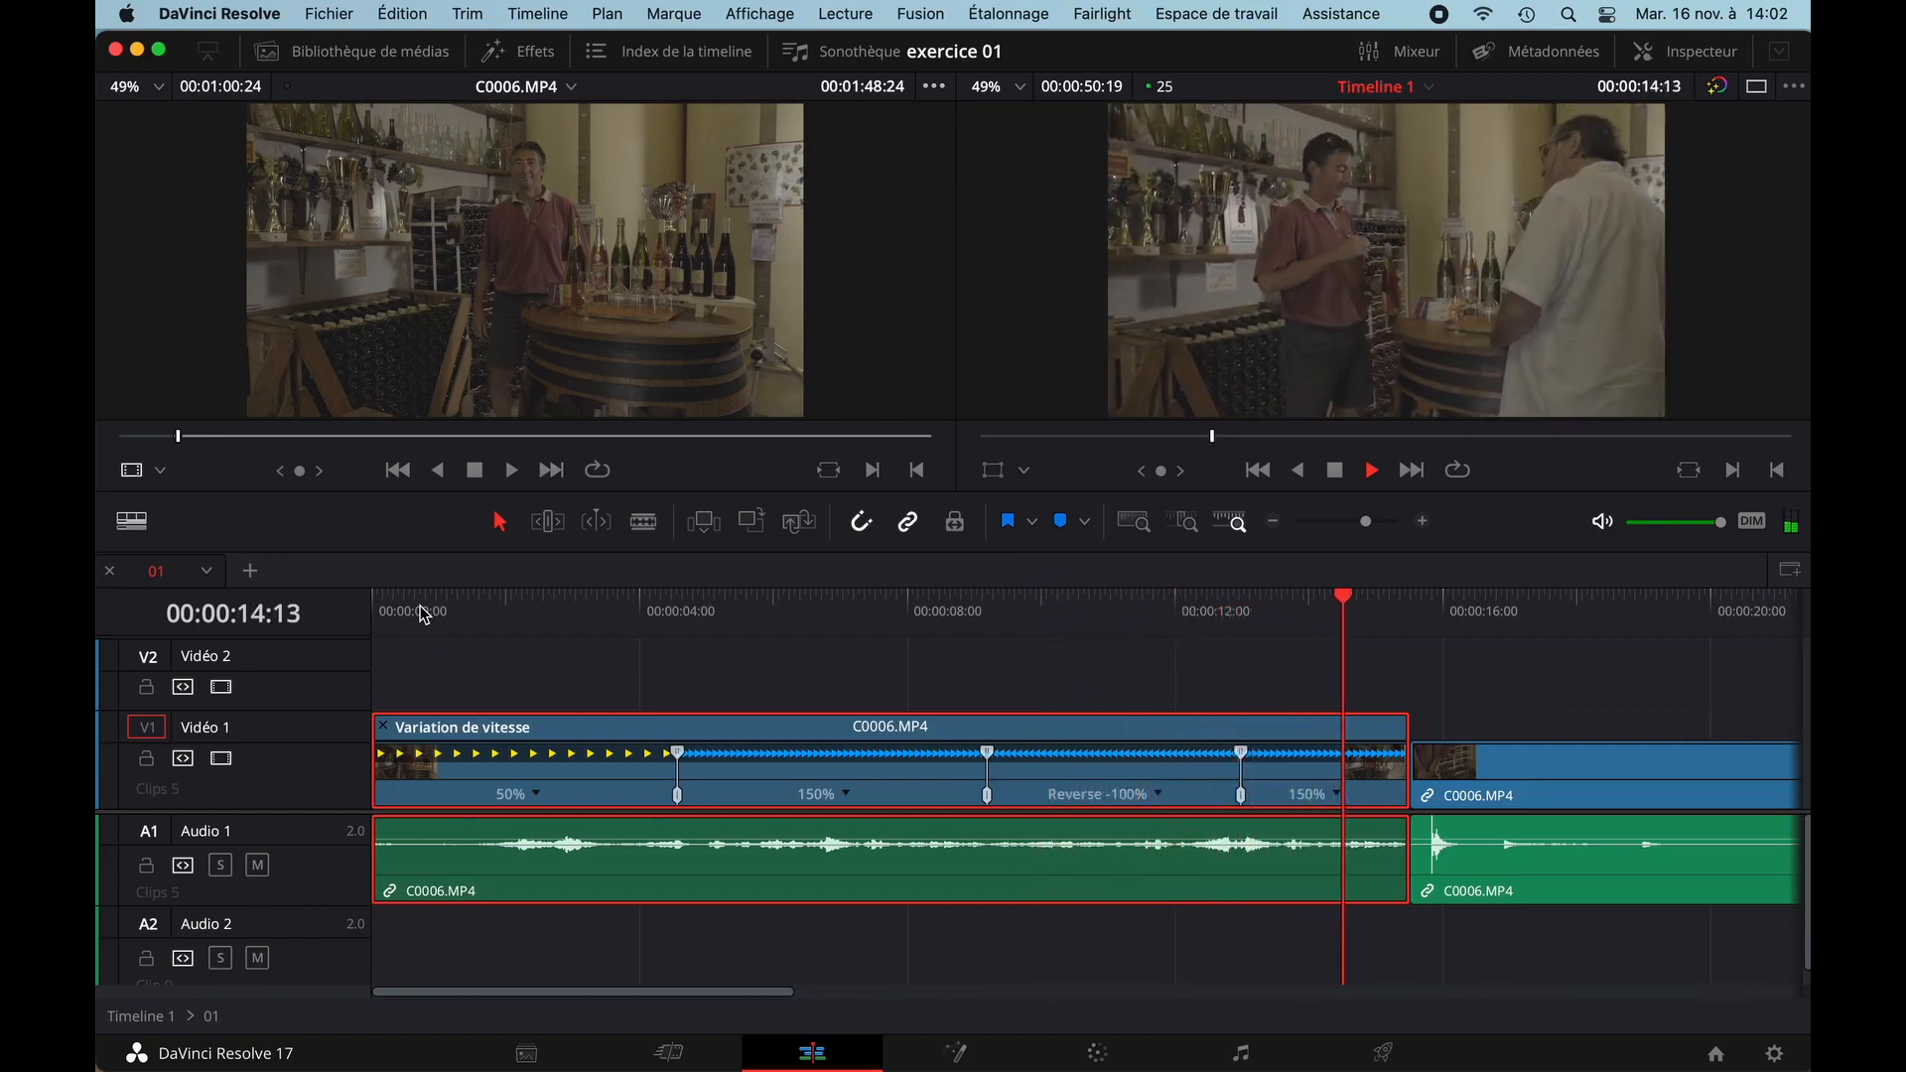
pyautogui.press('super+z')
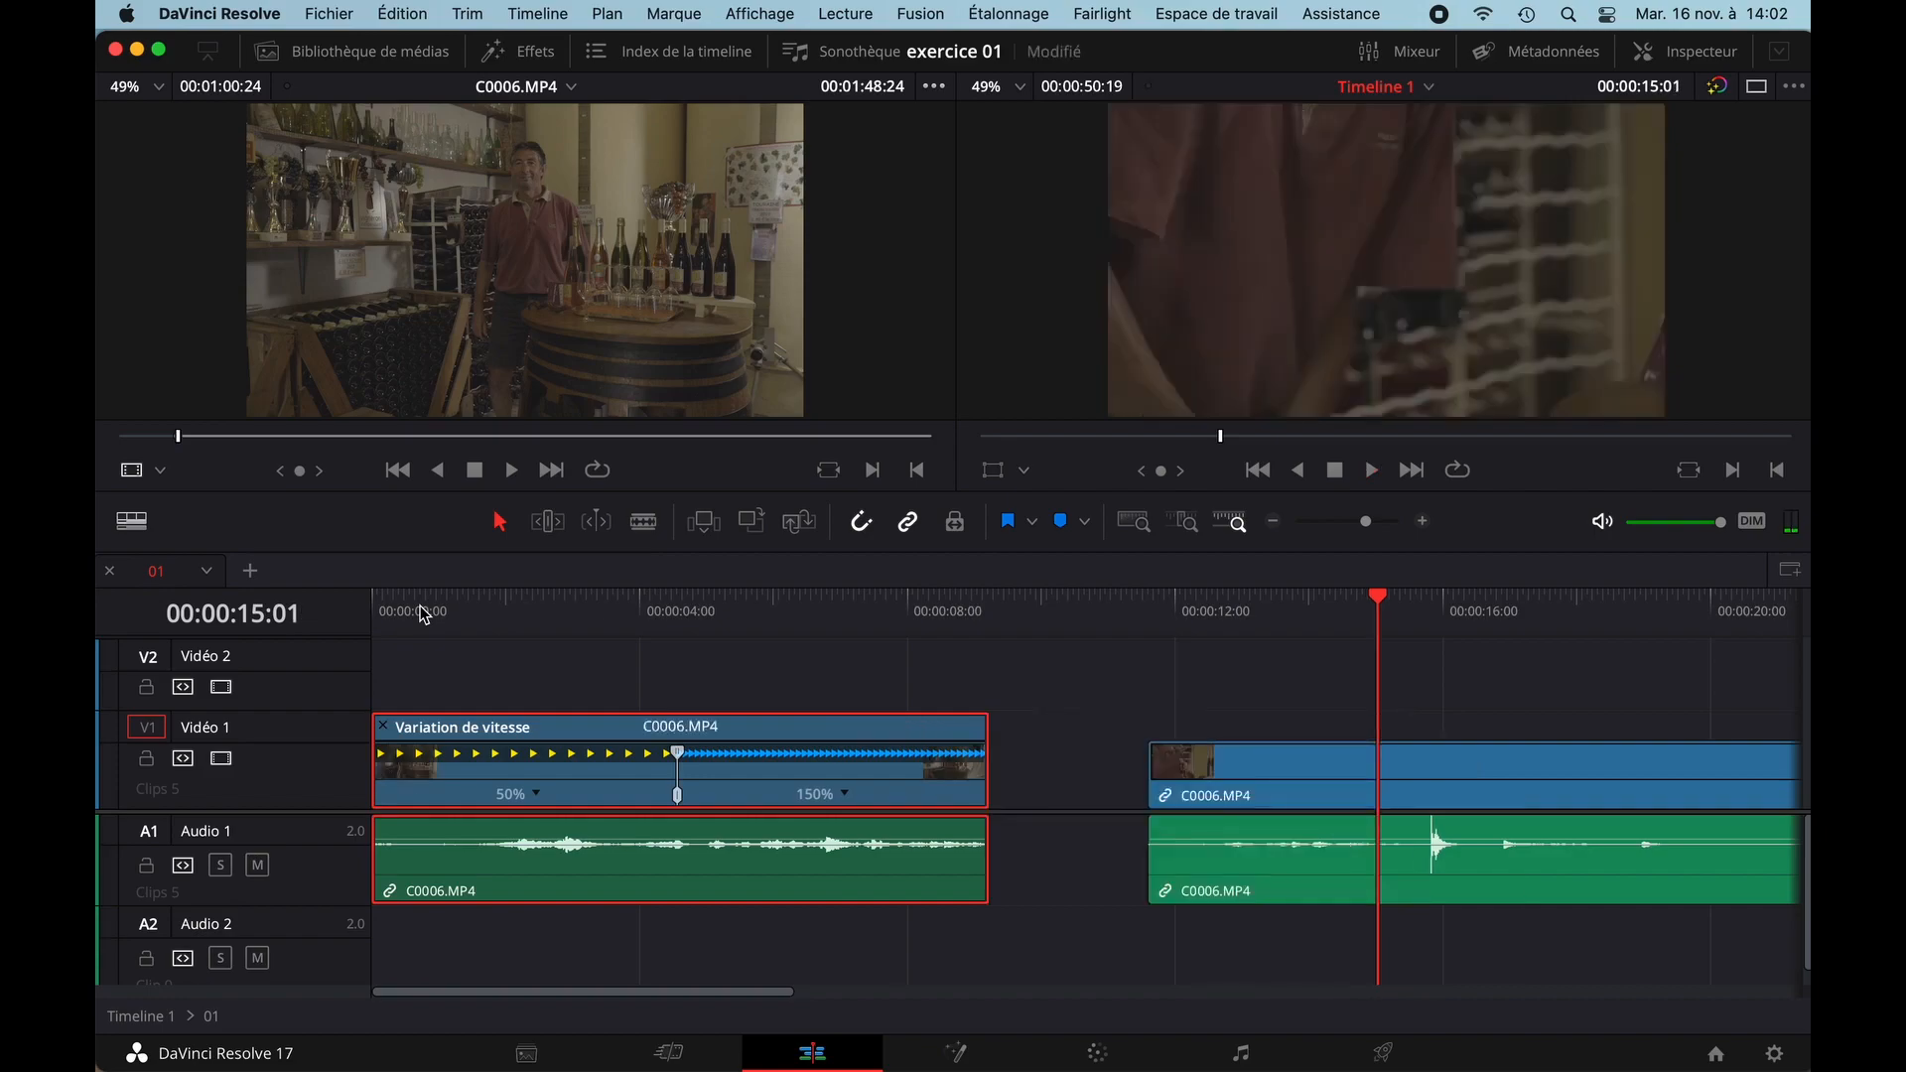
# - Save the project and reset all speed changes on the first clip
pyautogui.press('super+s')
pyautogui.rightClick(850, 800)
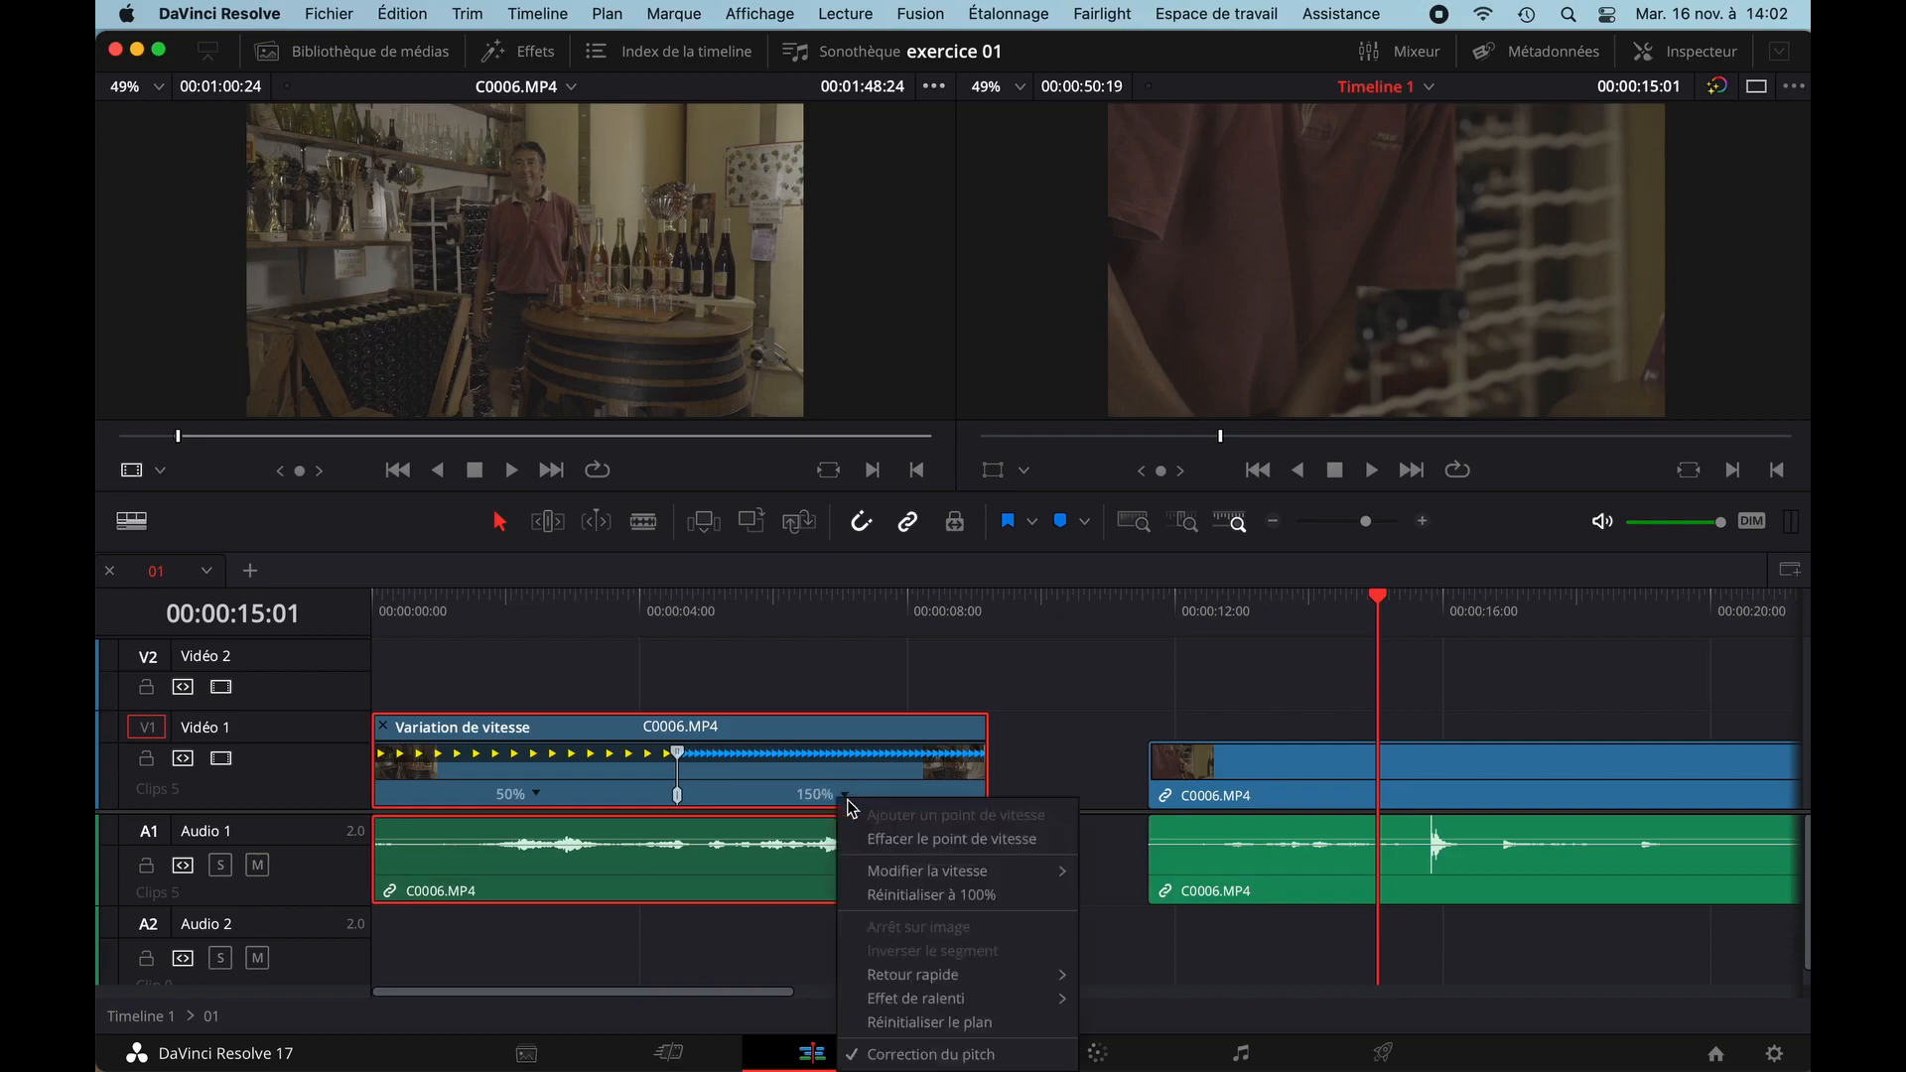
pyautogui.click(889, 1024)
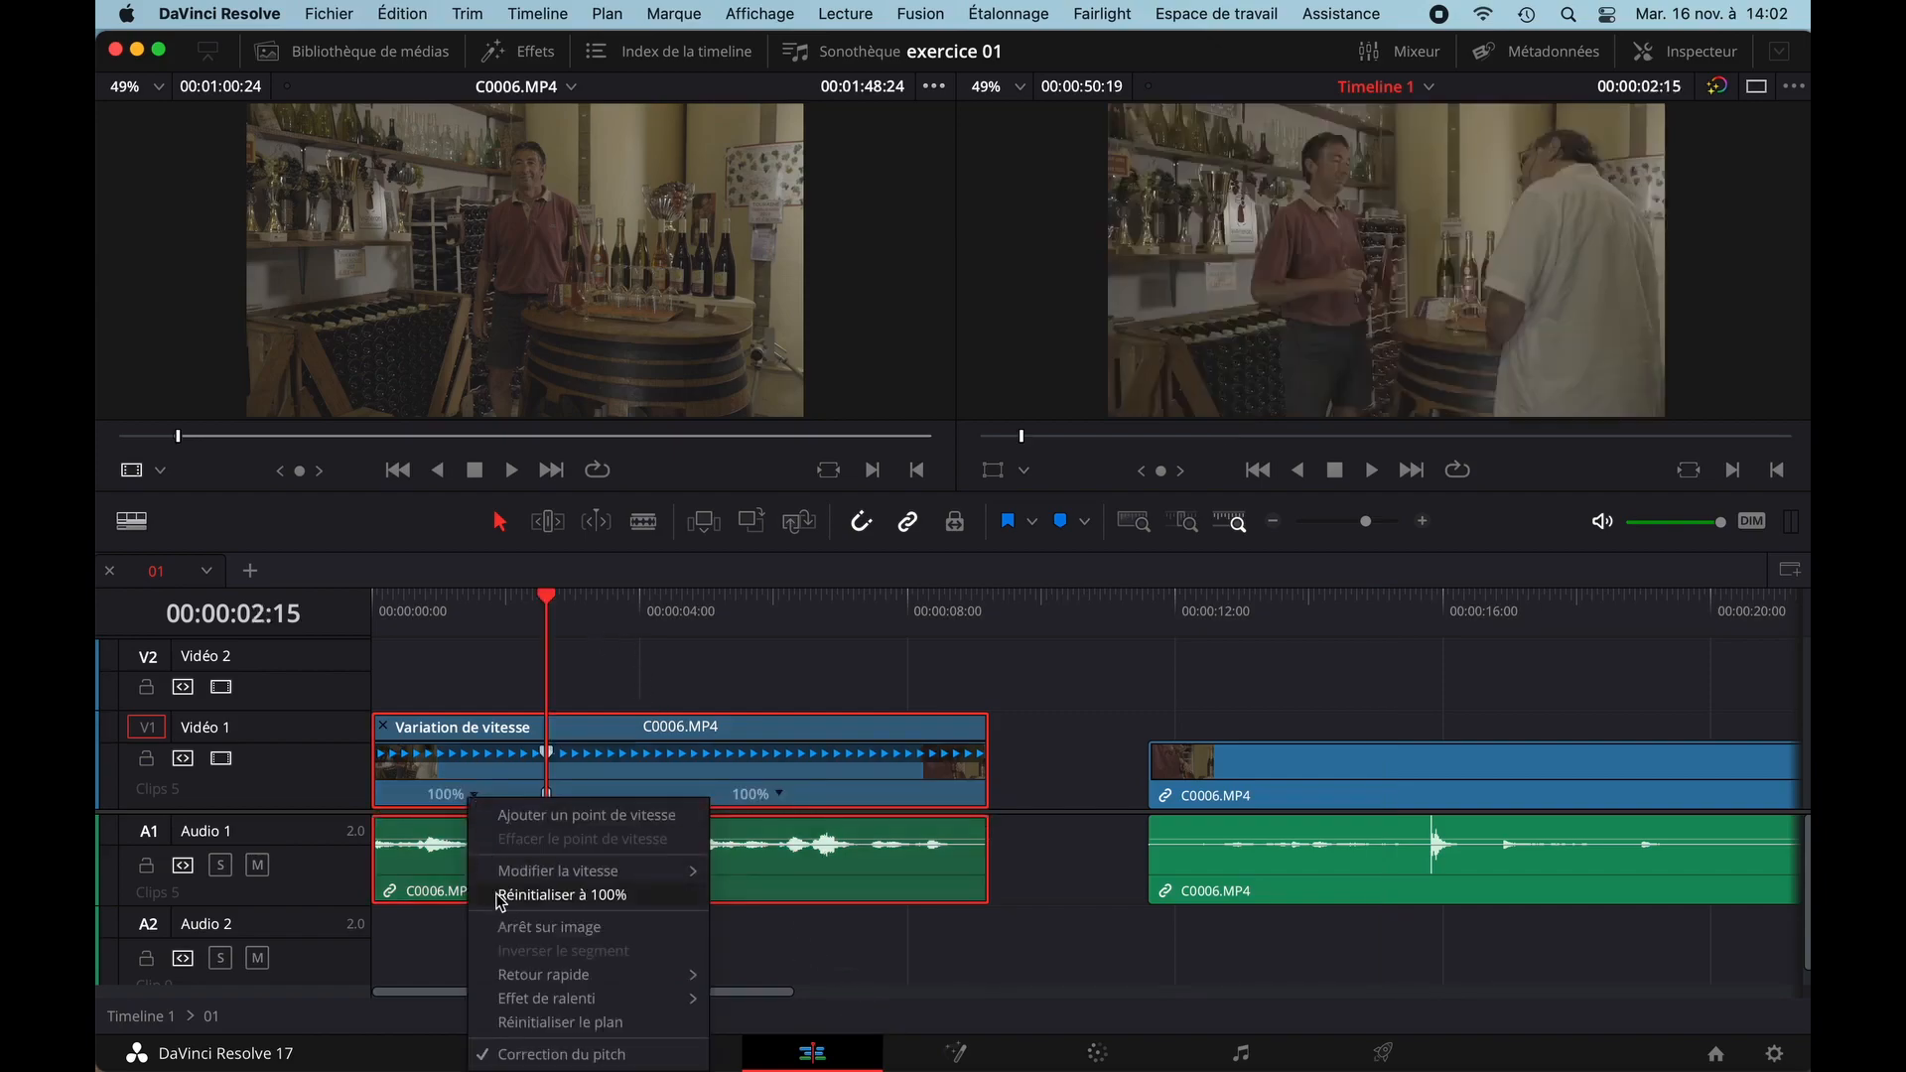
# - Try the speed ramp up from 0% on the first clip, playing it from the timeline start before undoing it and saving
pyautogui.moveTo(514, 1003)
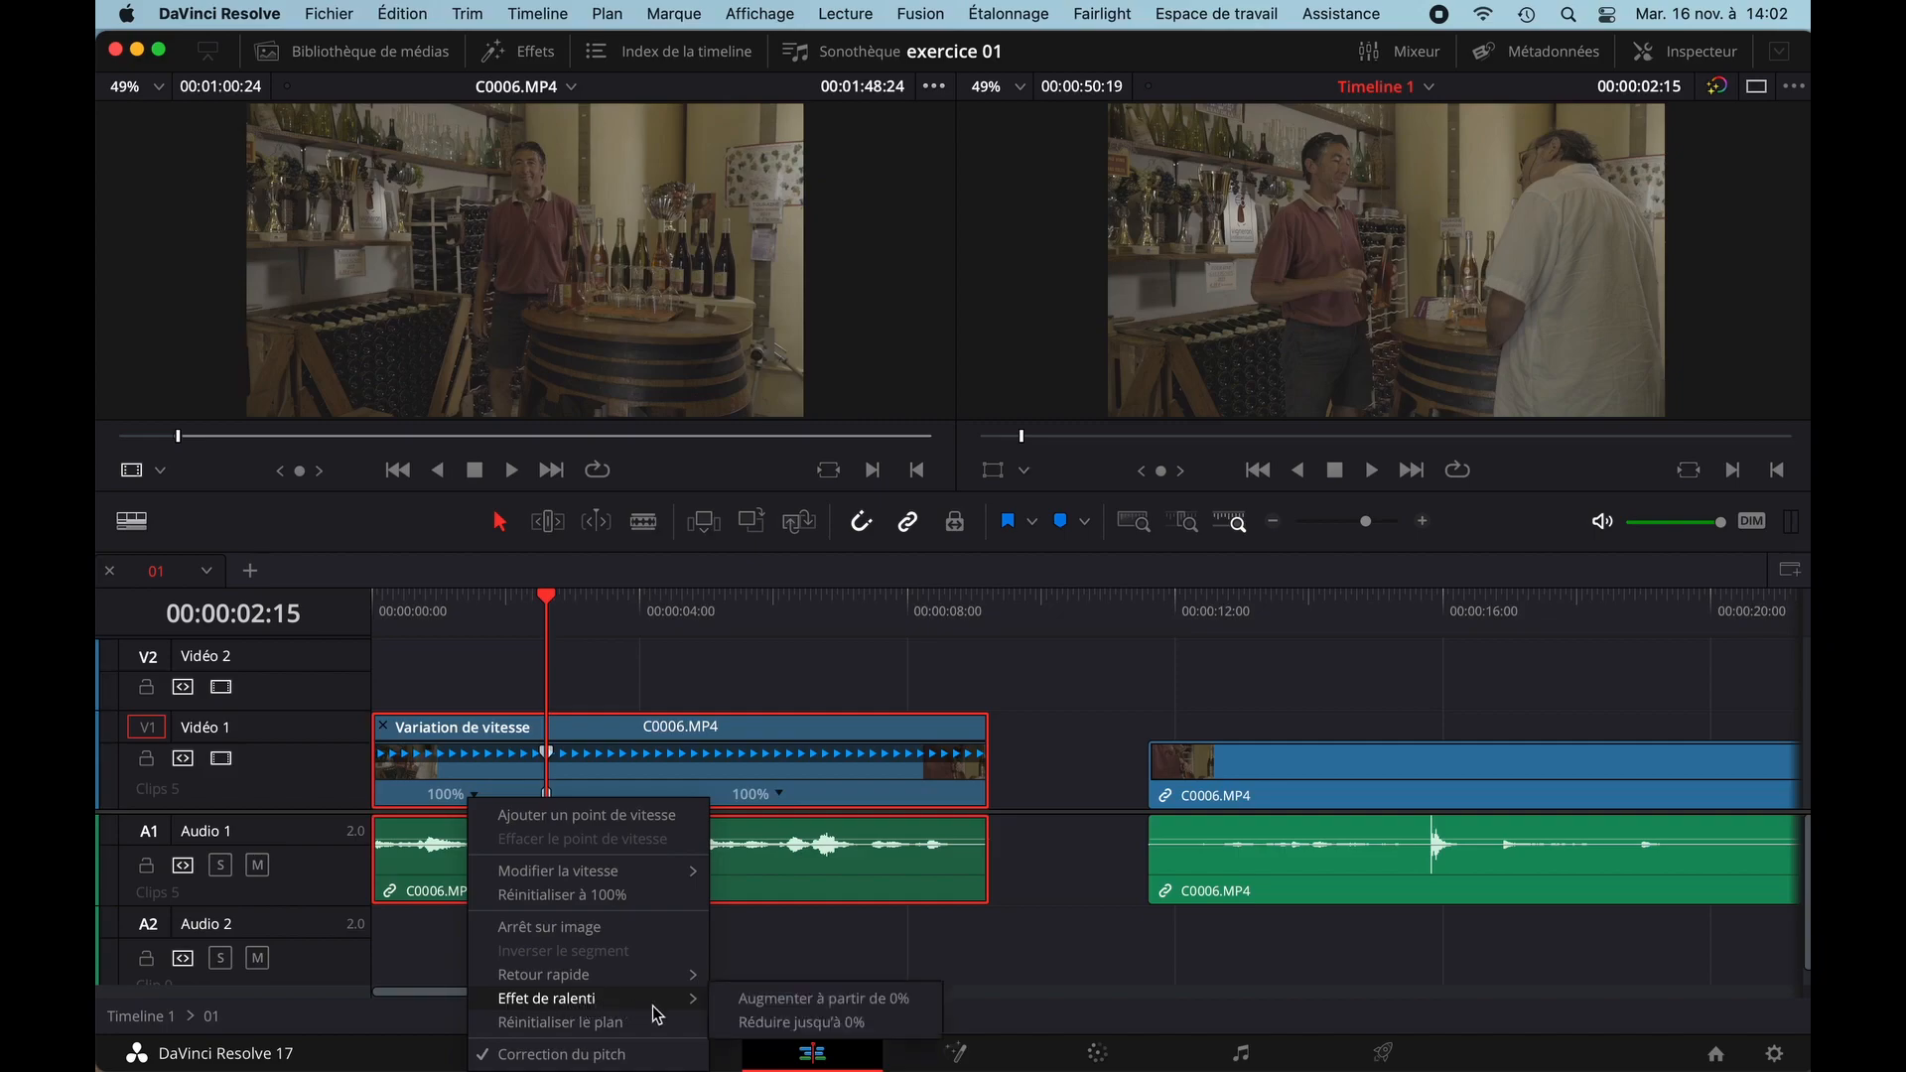
pyautogui.click(784, 999)
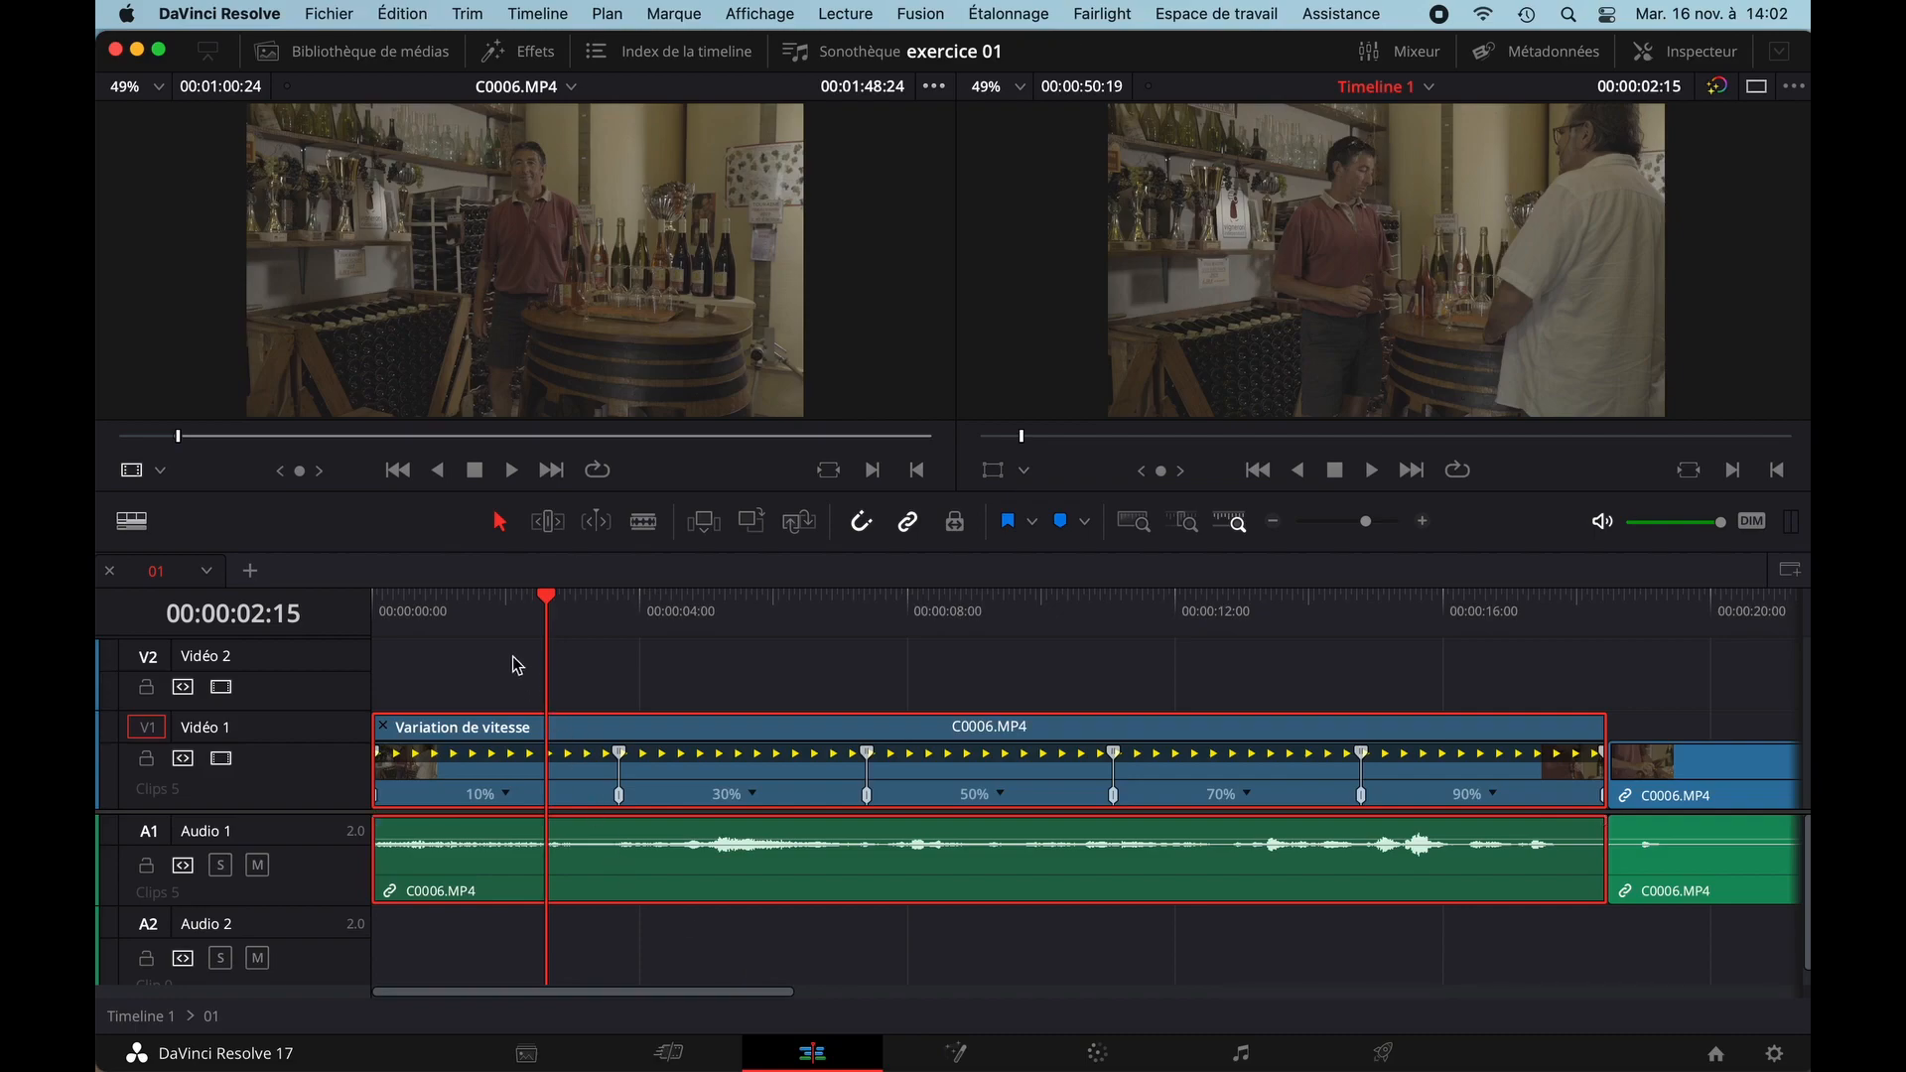
pyautogui.moveTo(506, 600); pyautogui.dragTo(416, 601)
pyautogui.press('Home')
pyautogui.press('space')
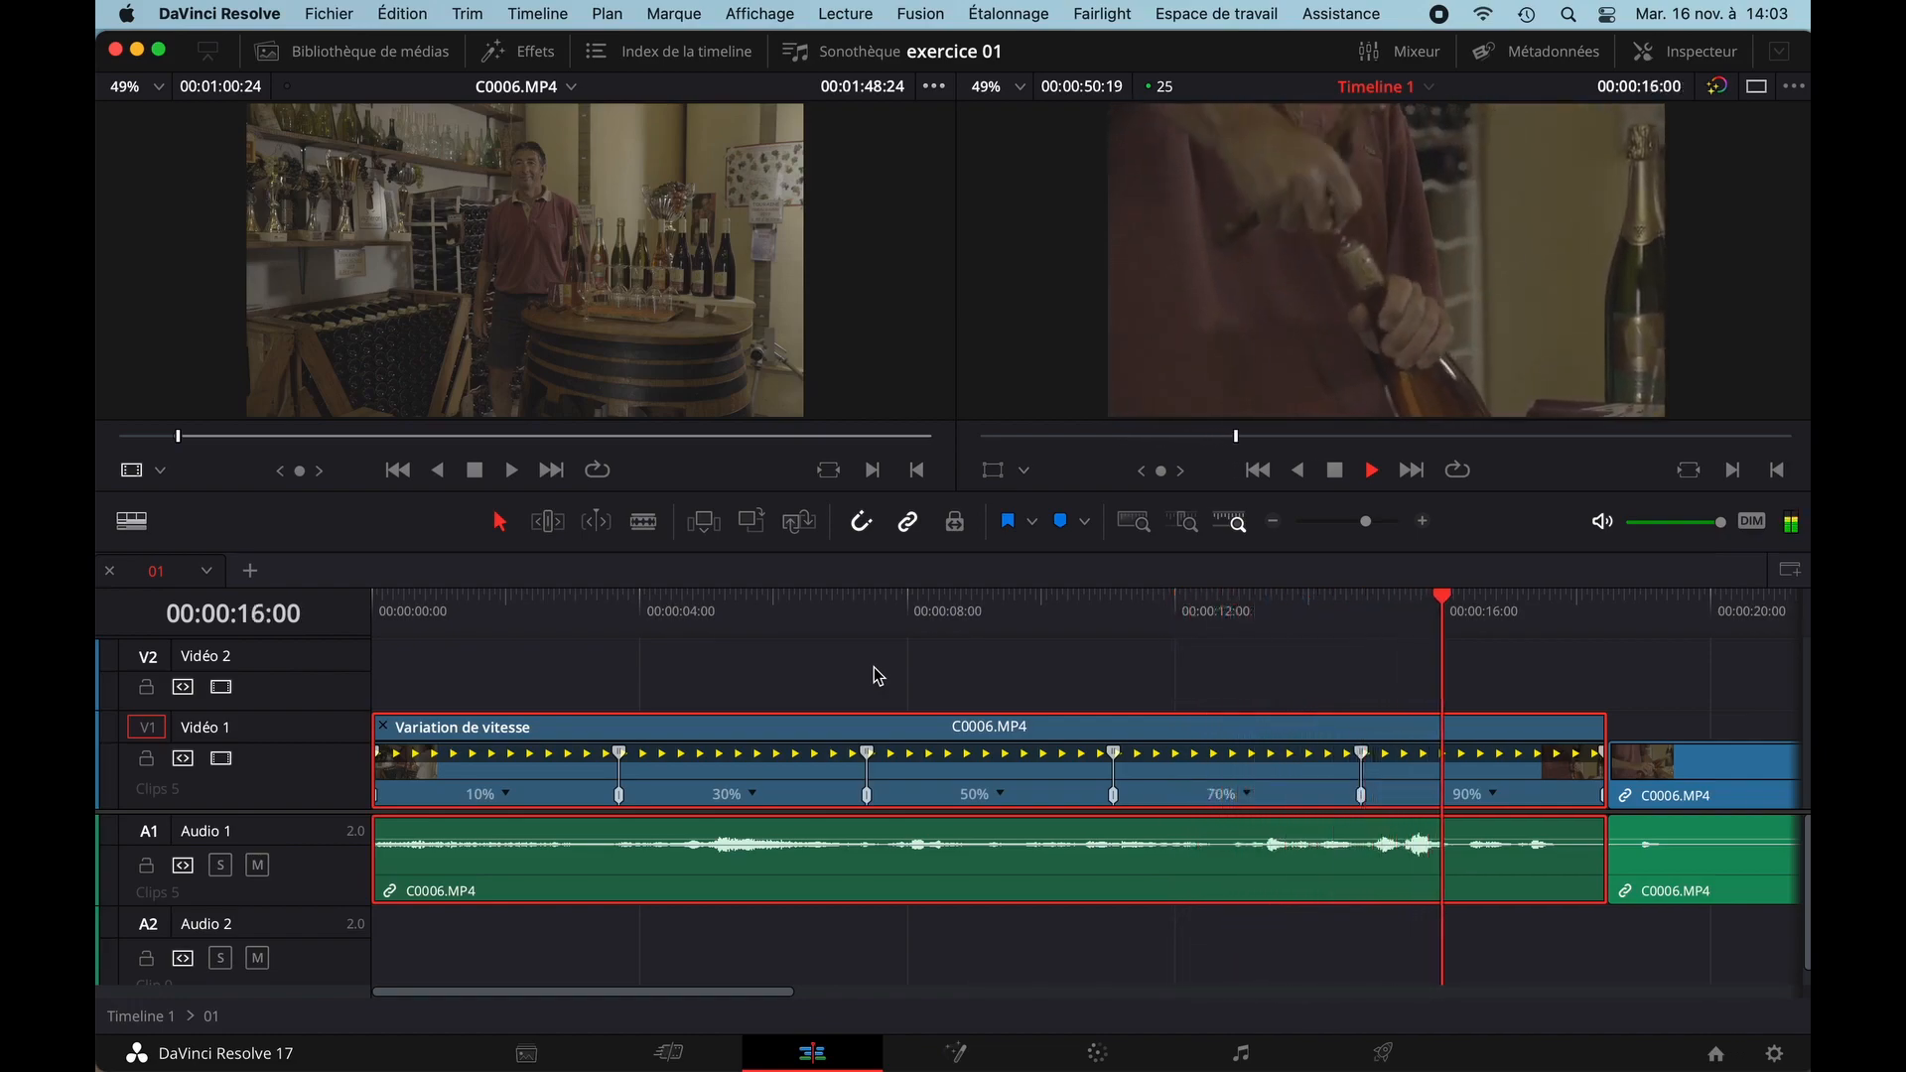
pyautogui.press('space')
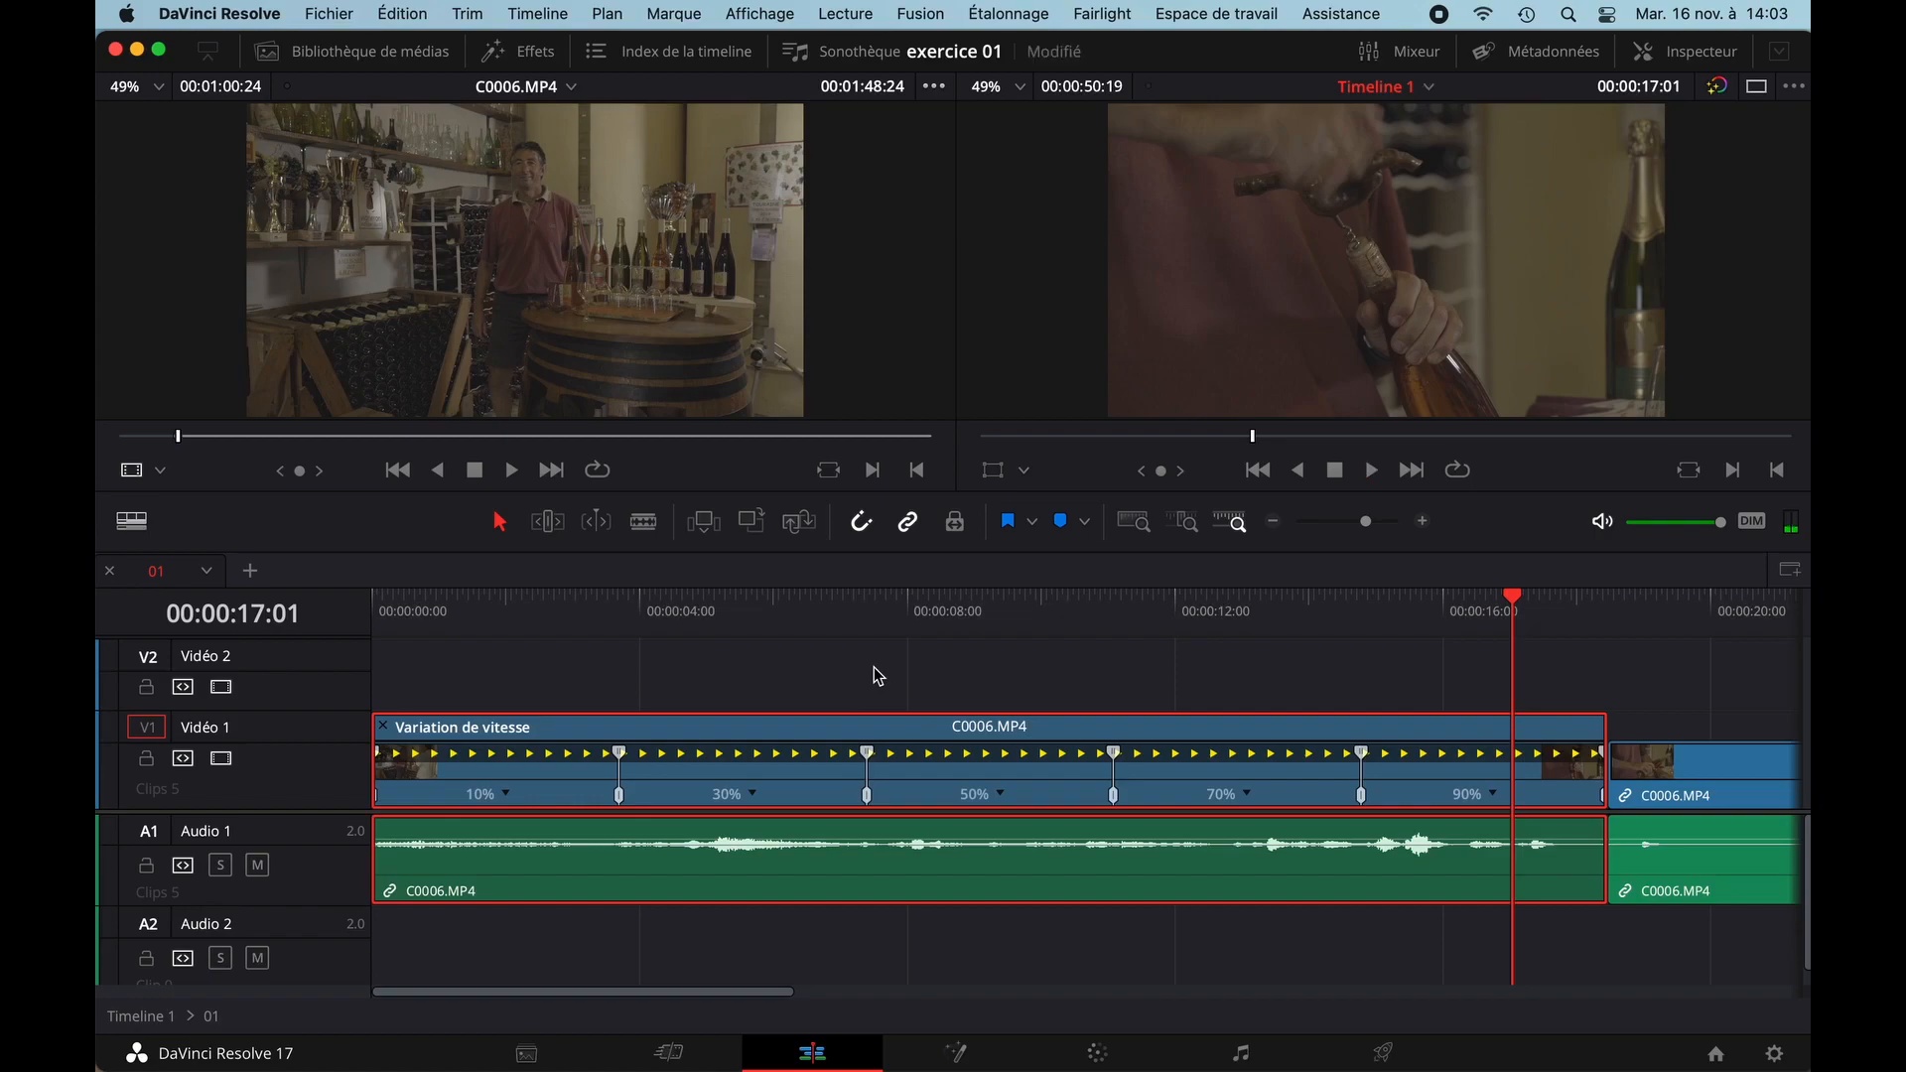
pyautogui.press('super+z')
pyautogui.press('super+s')
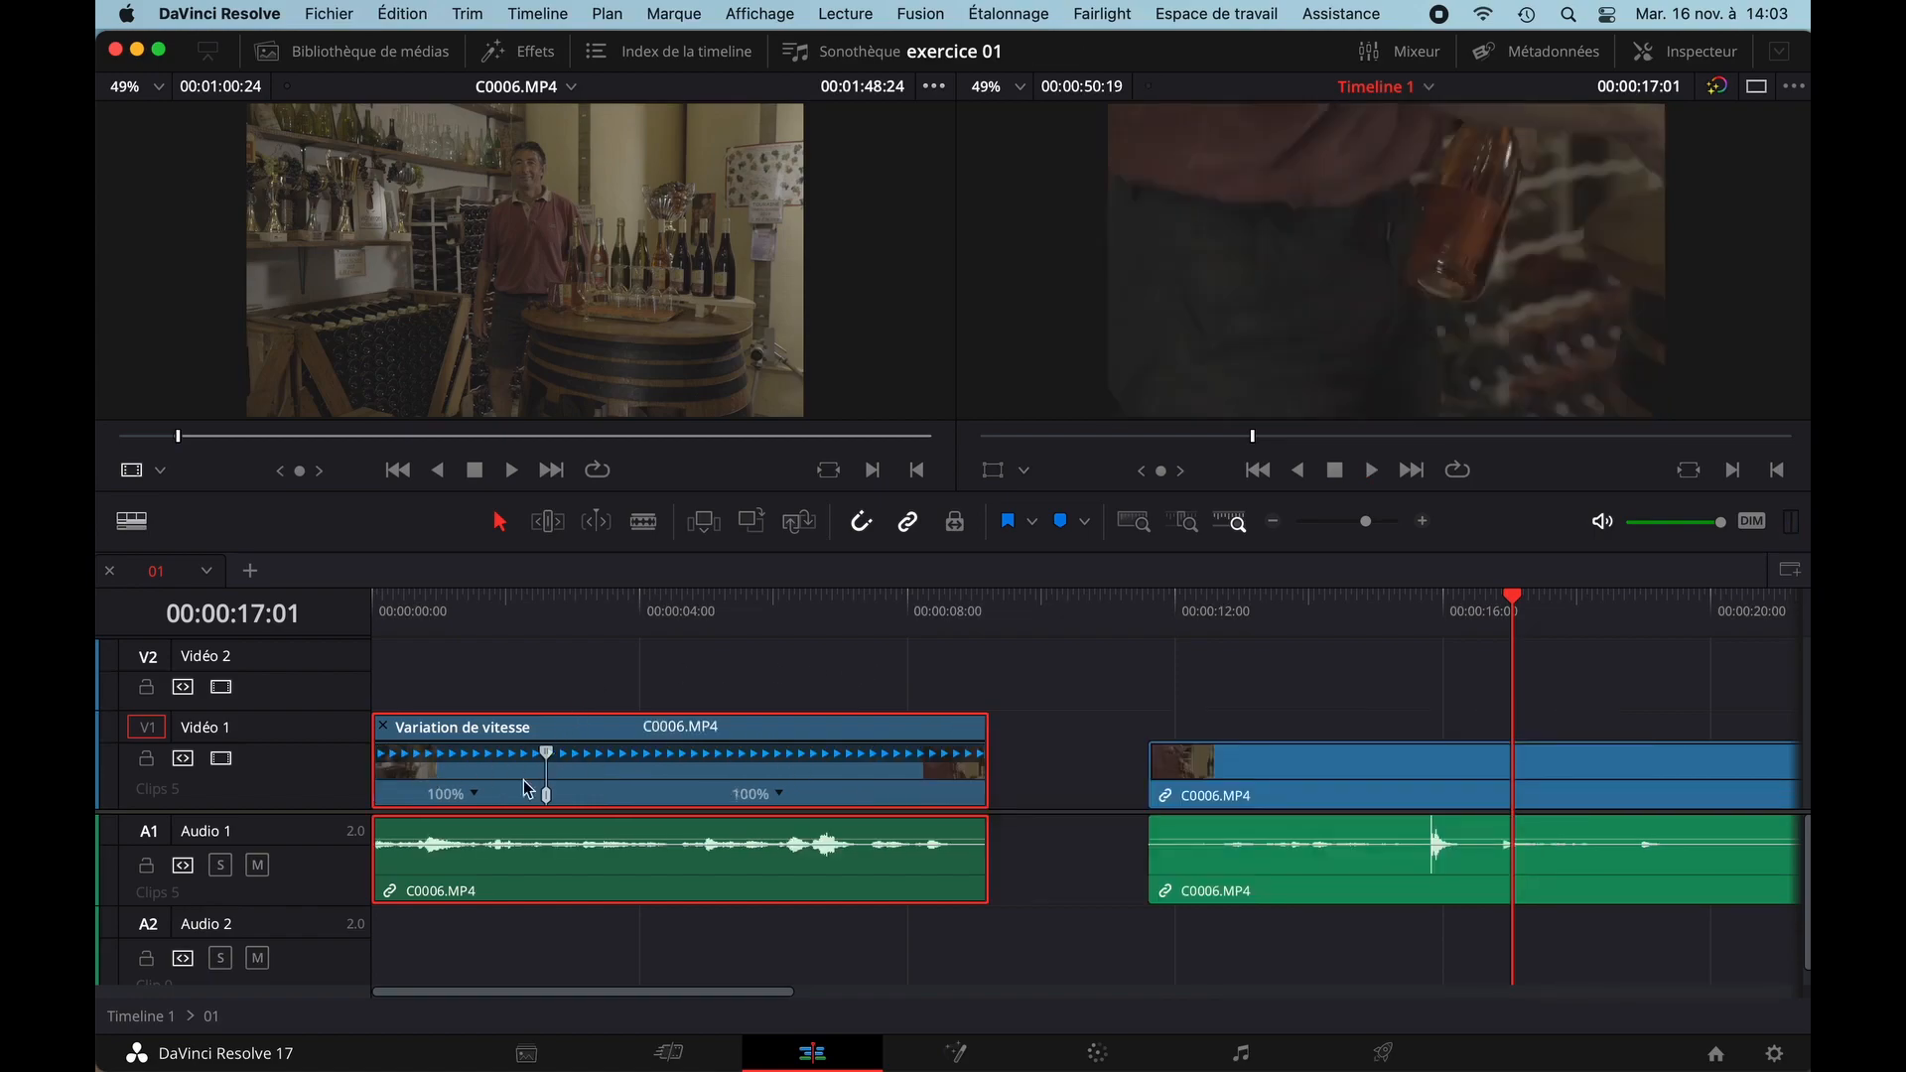
# - Apply the speed ramp down to 0% to the first clip from its first segment's retime options
pyautogui.click(477, 798)
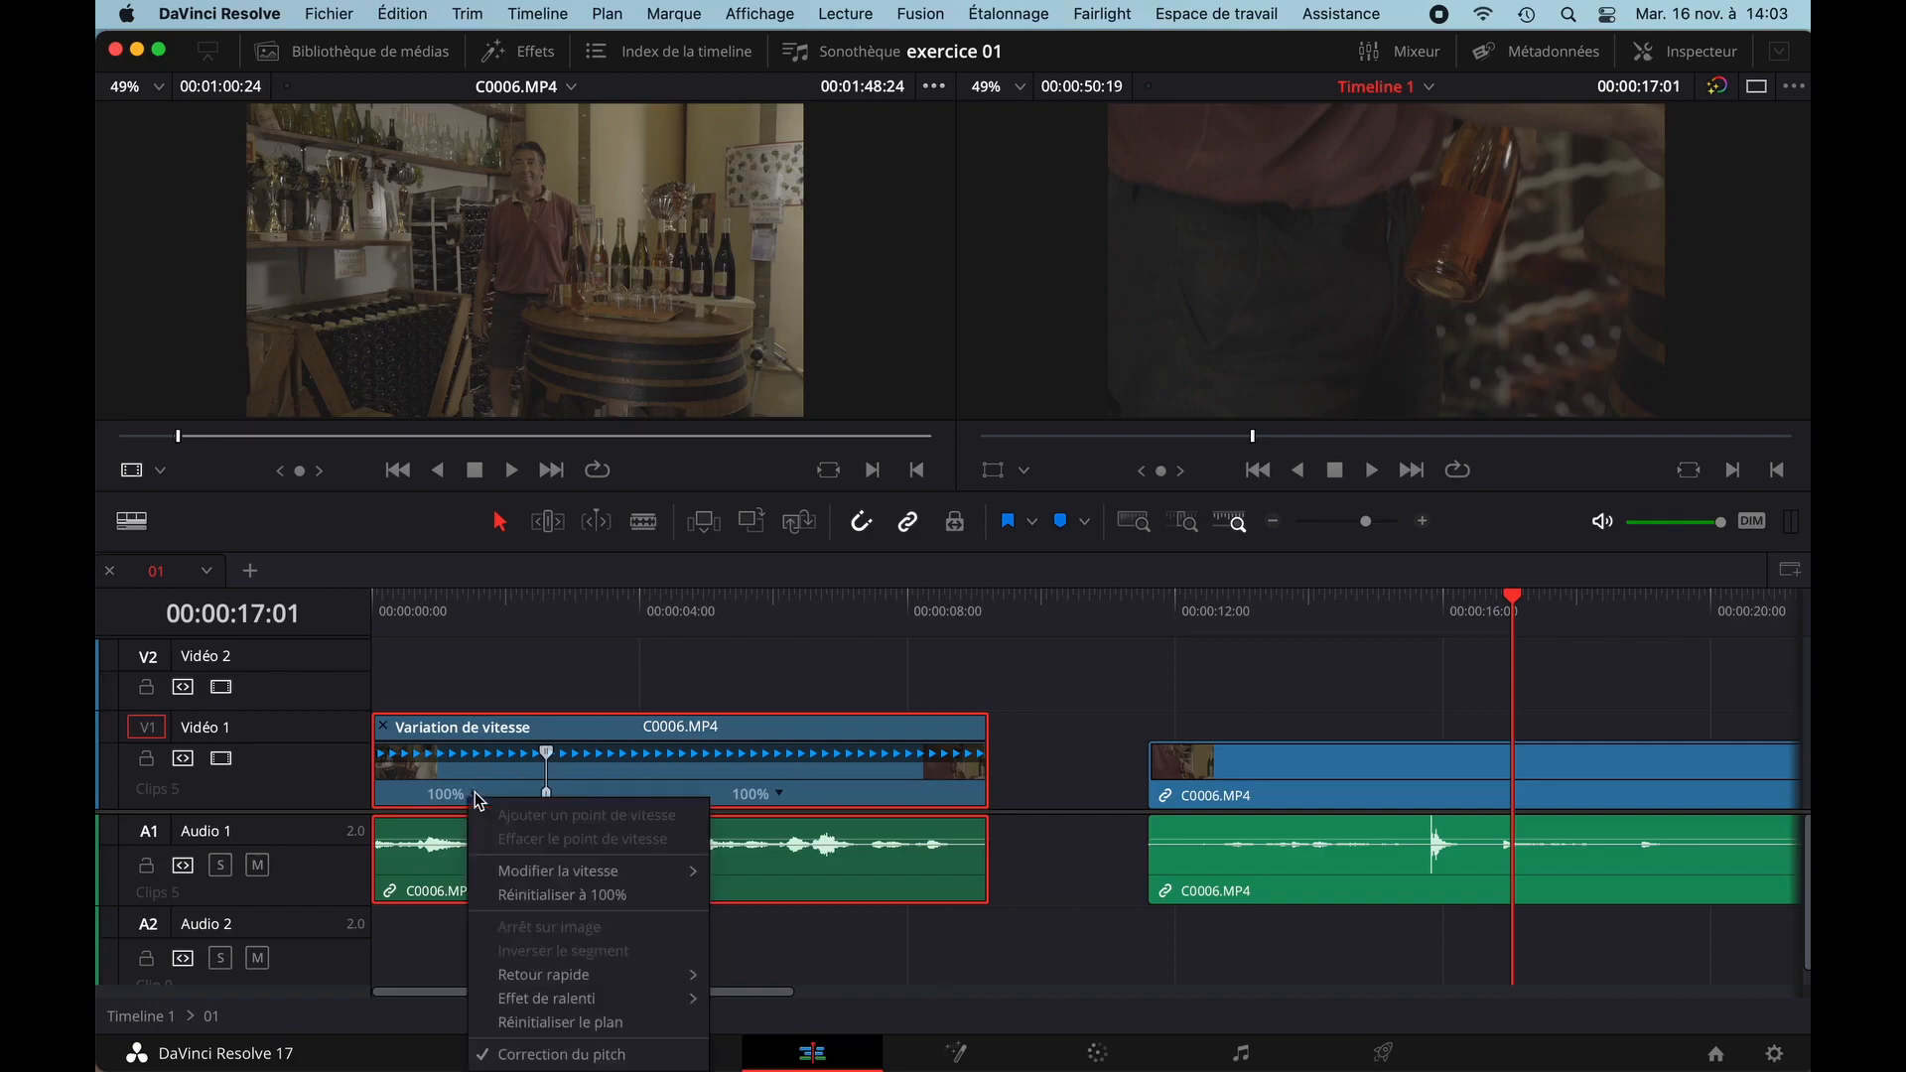
pyautogui.moveTo(533, 1005)
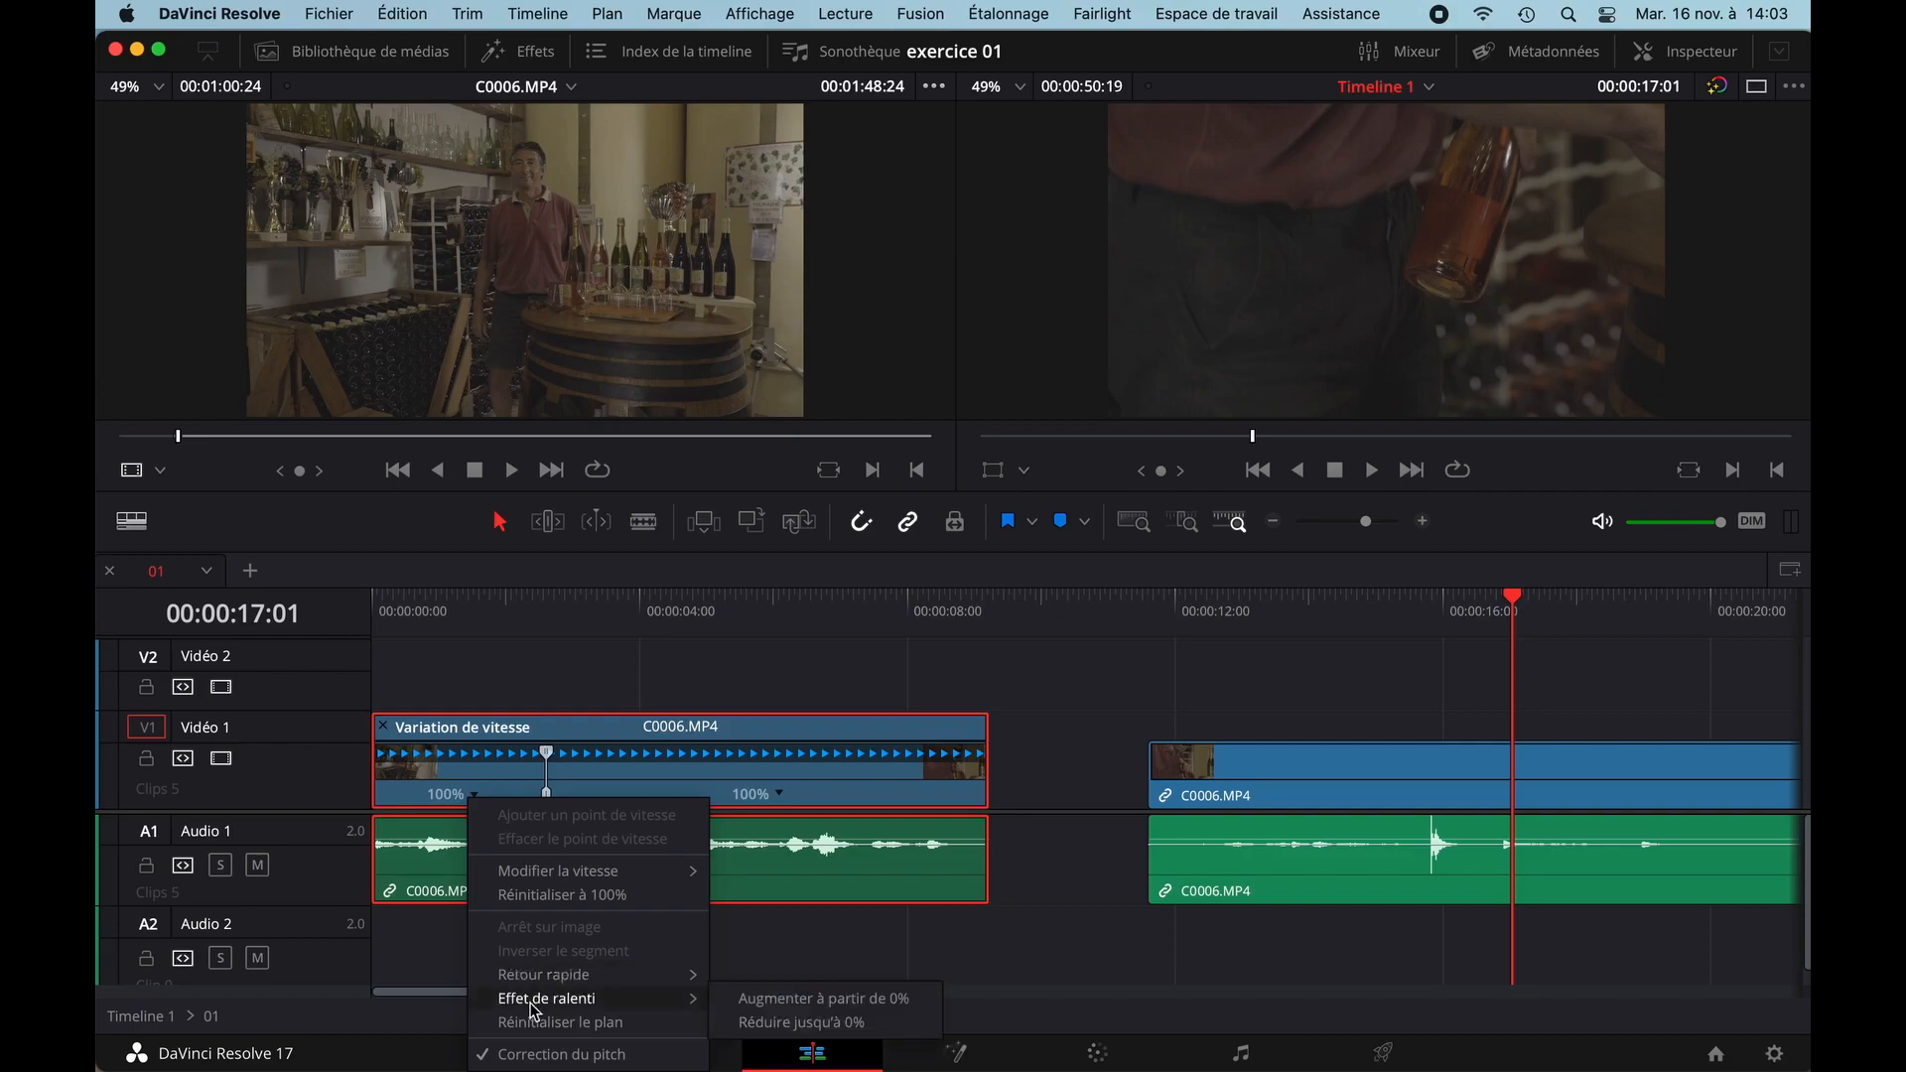
pyautogui.click(775, 1022)
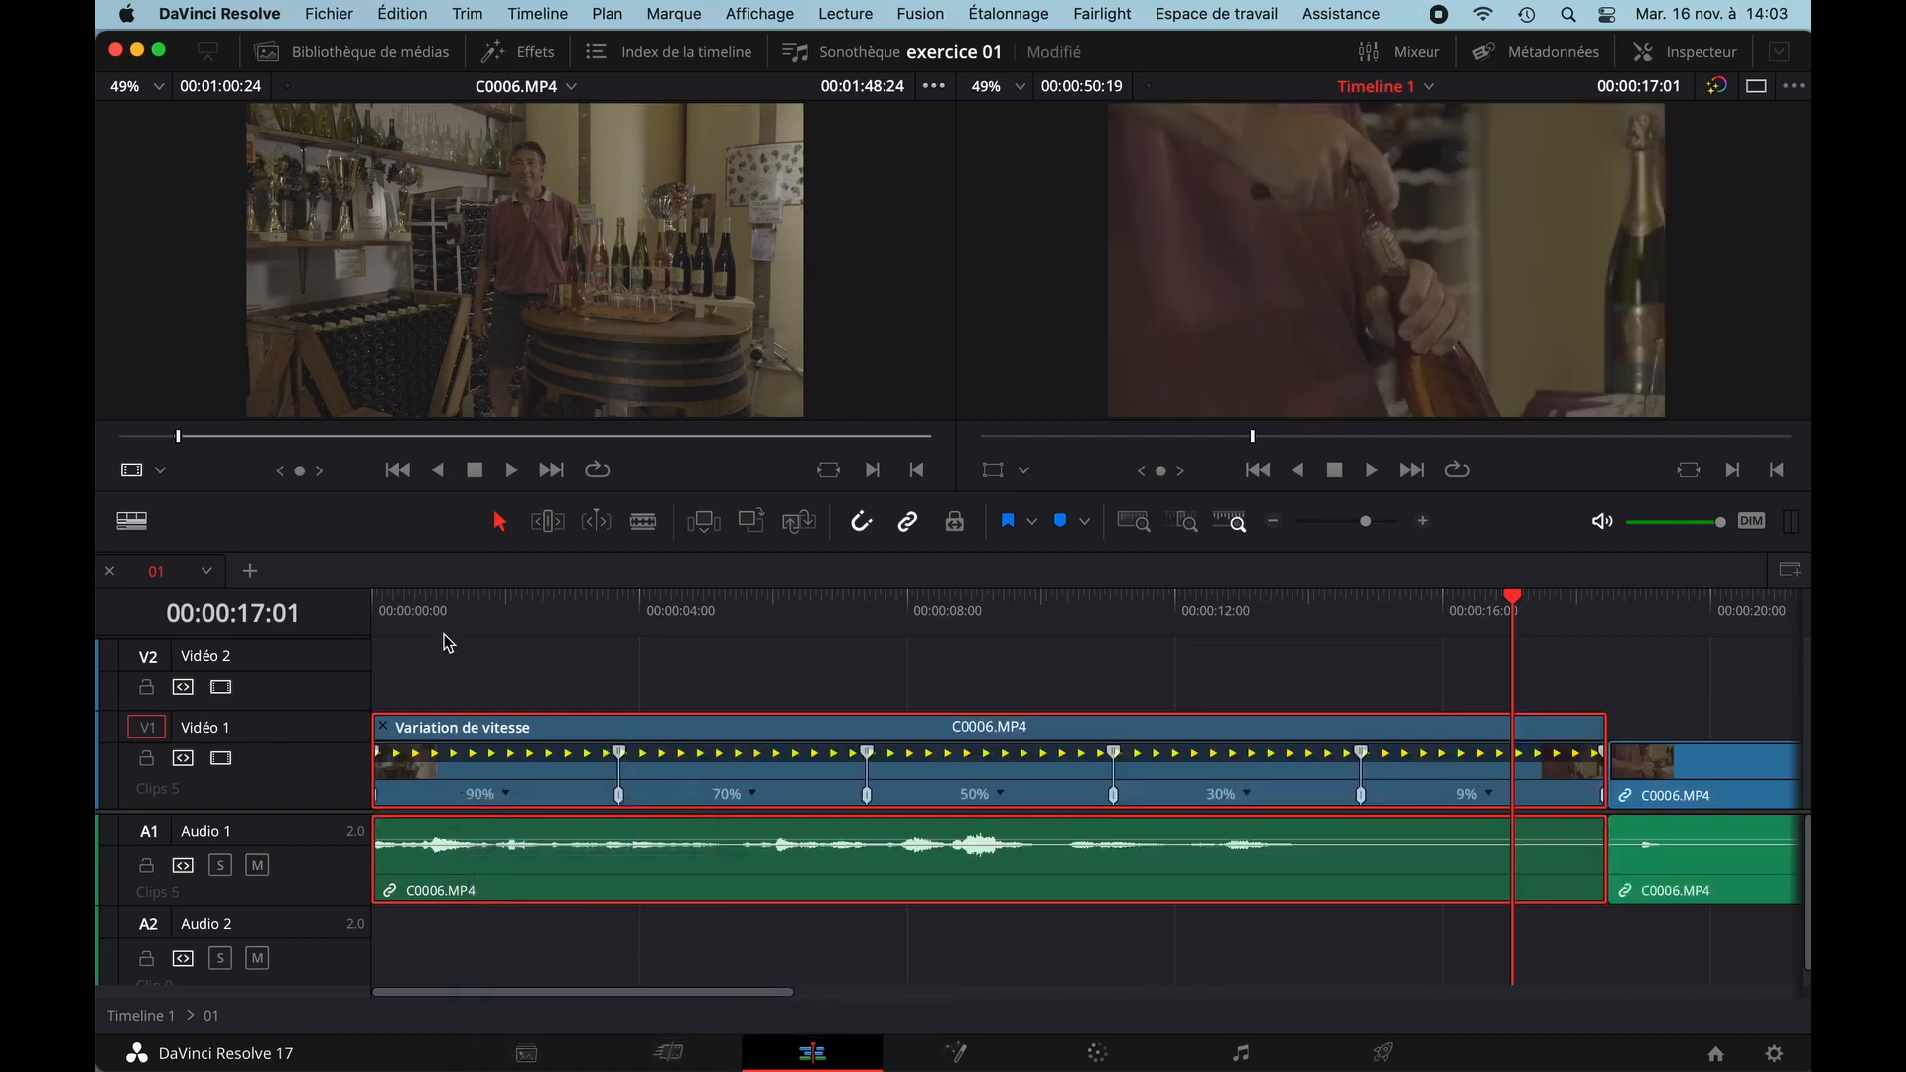
# - Play back the speed ramp on the first clip from the timeline start
pyautogui.click(367, 608)
pyautogui.press('space')
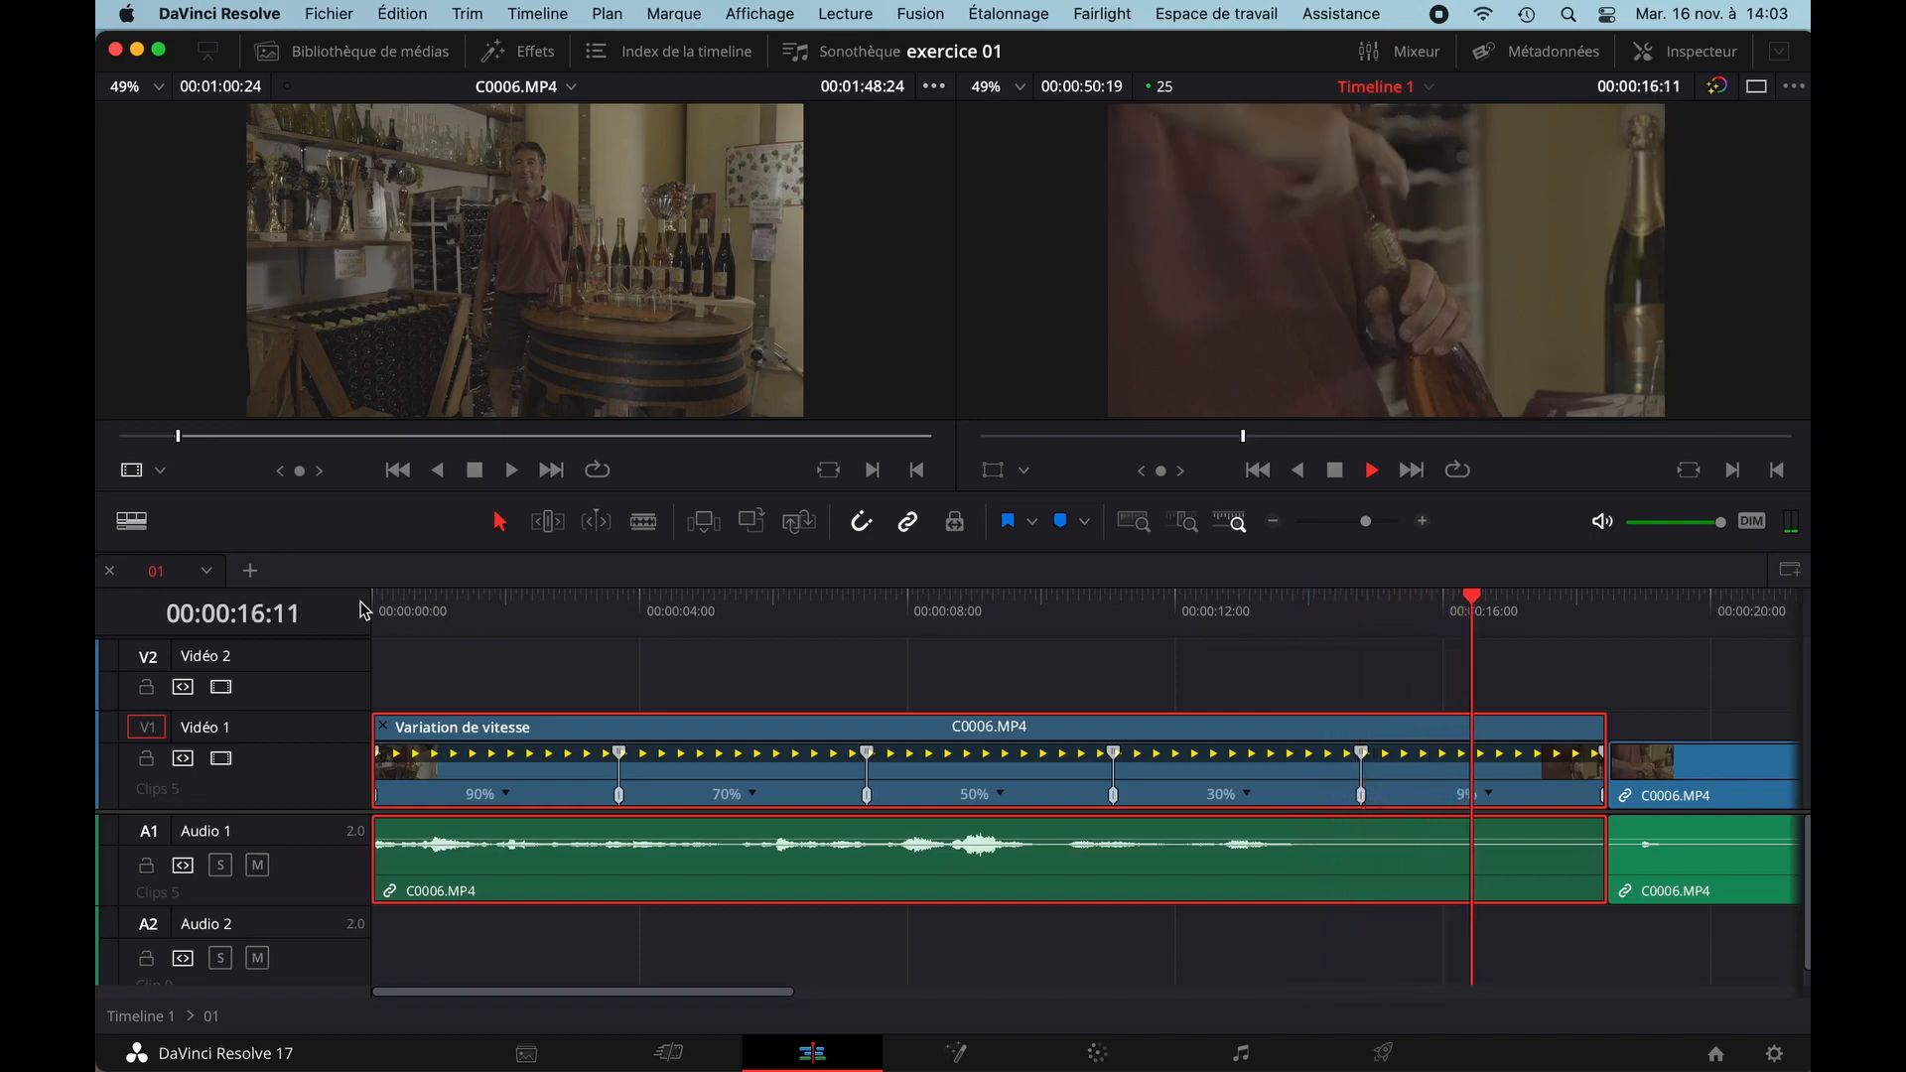
pyautogui.press('space')
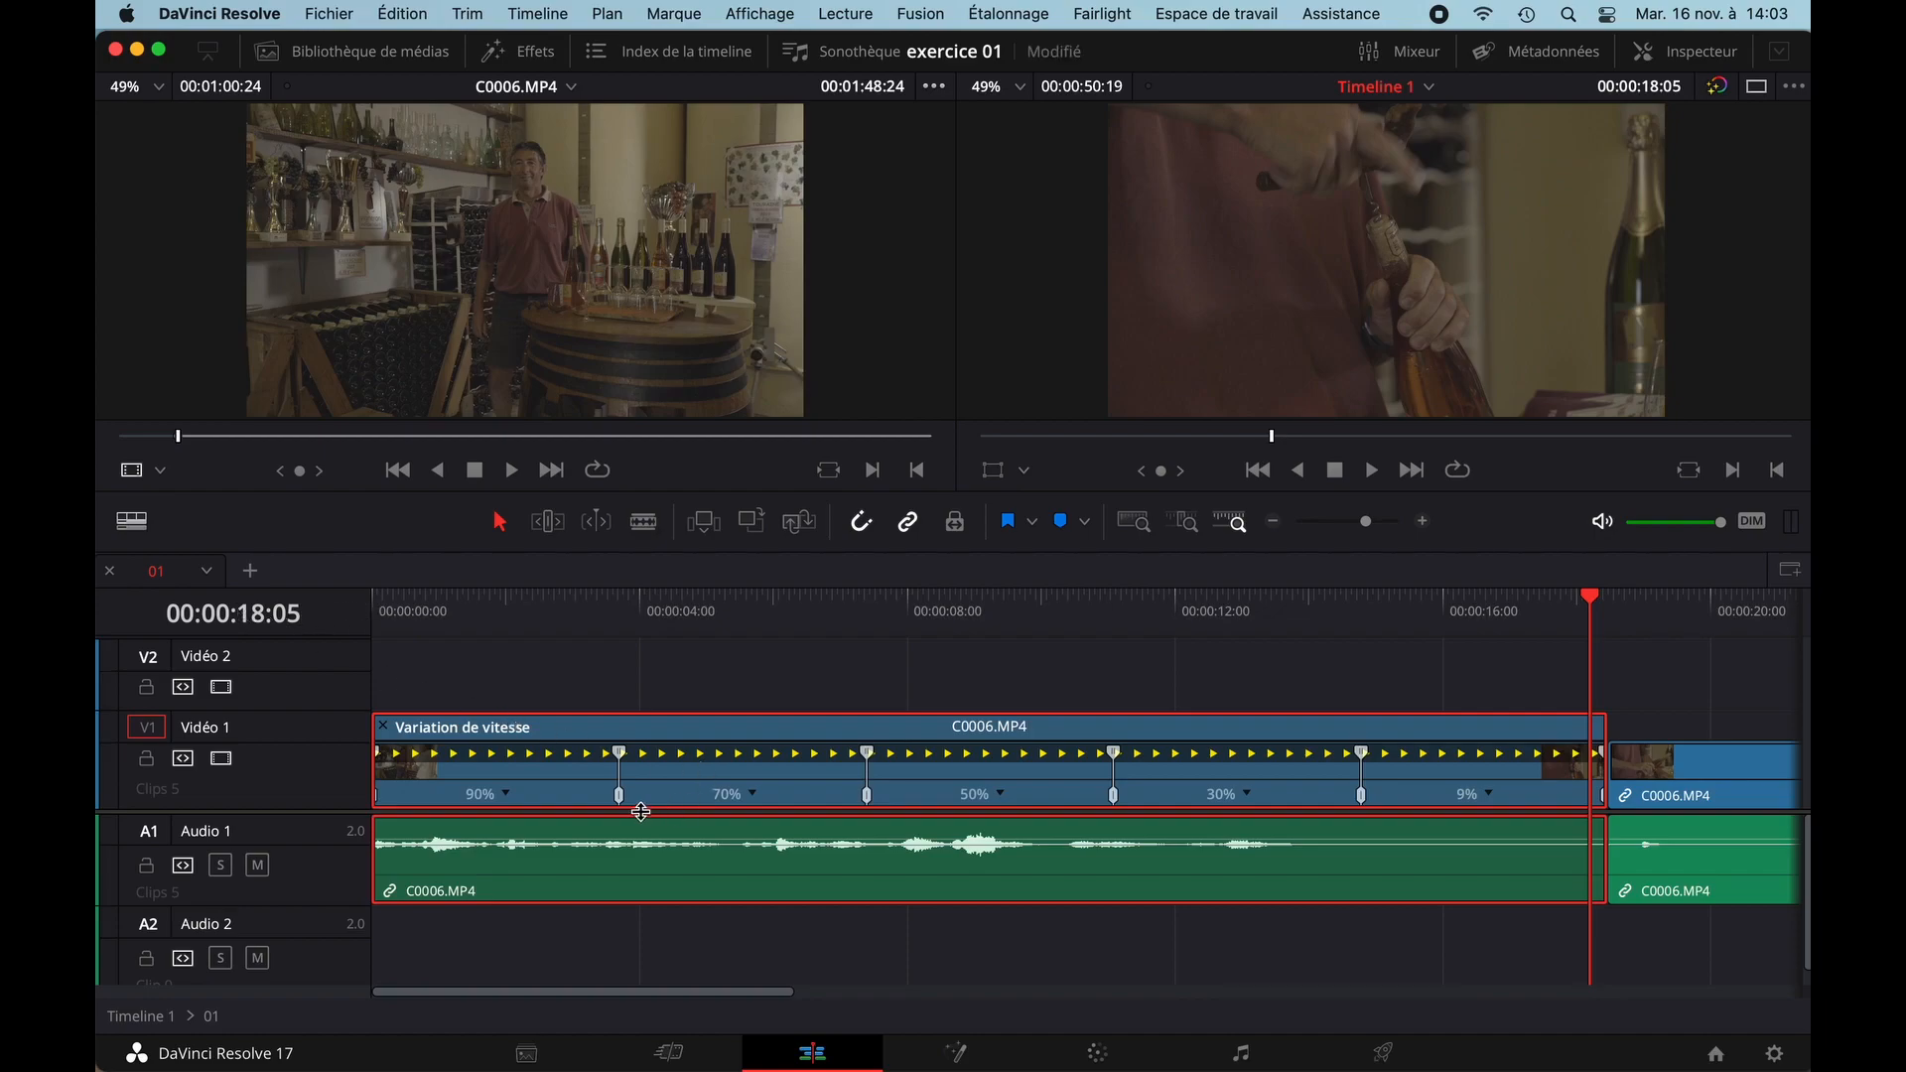
# - Try moving the first clip's four speed points earlier, to about 2, 3.7, 5.5 and 7.4 seconds on the timeline
pyautogui.moveTo(626, 799); pyautogui.dragTo(508, 794)
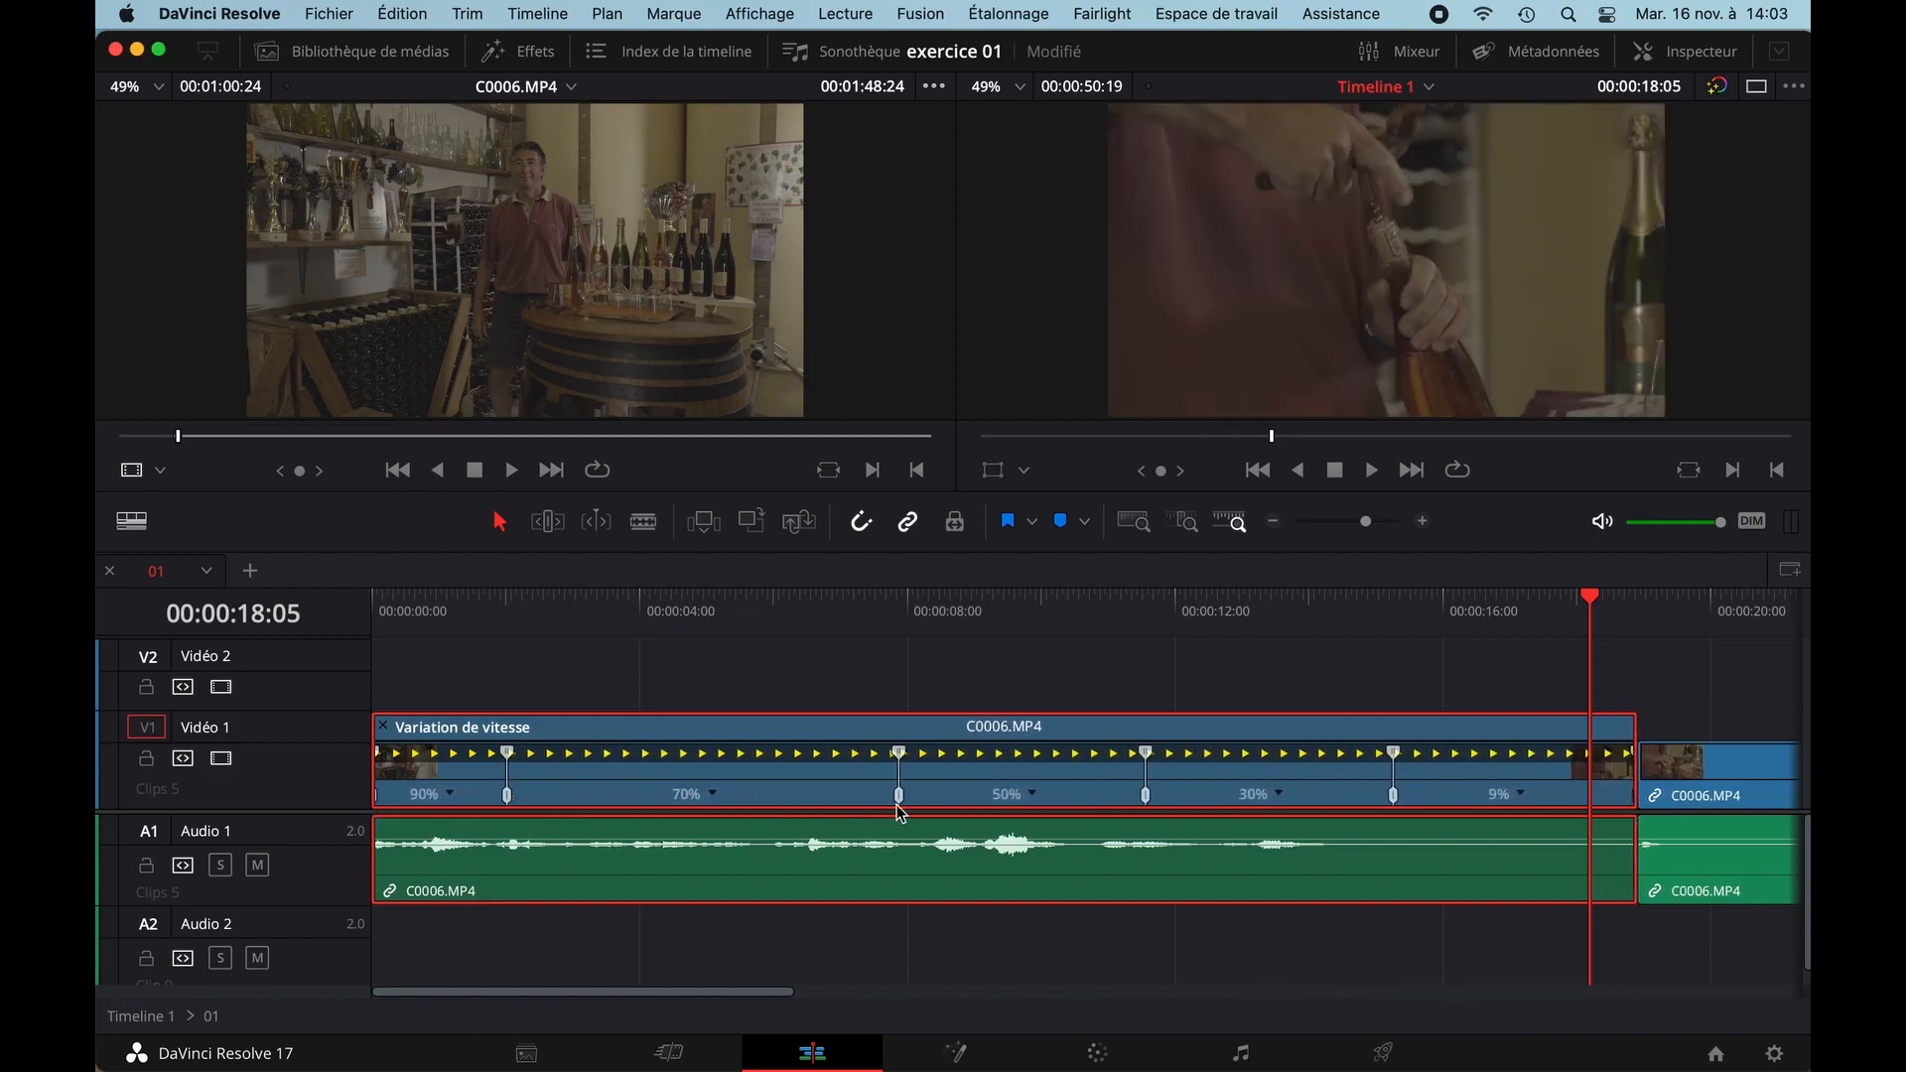
pyautogui.moveTo(902, 799); pyautogui.dragTo(620, 794)
pyautogui.moveTo(1259, 800); pyautogui.dragTo(742, 800)
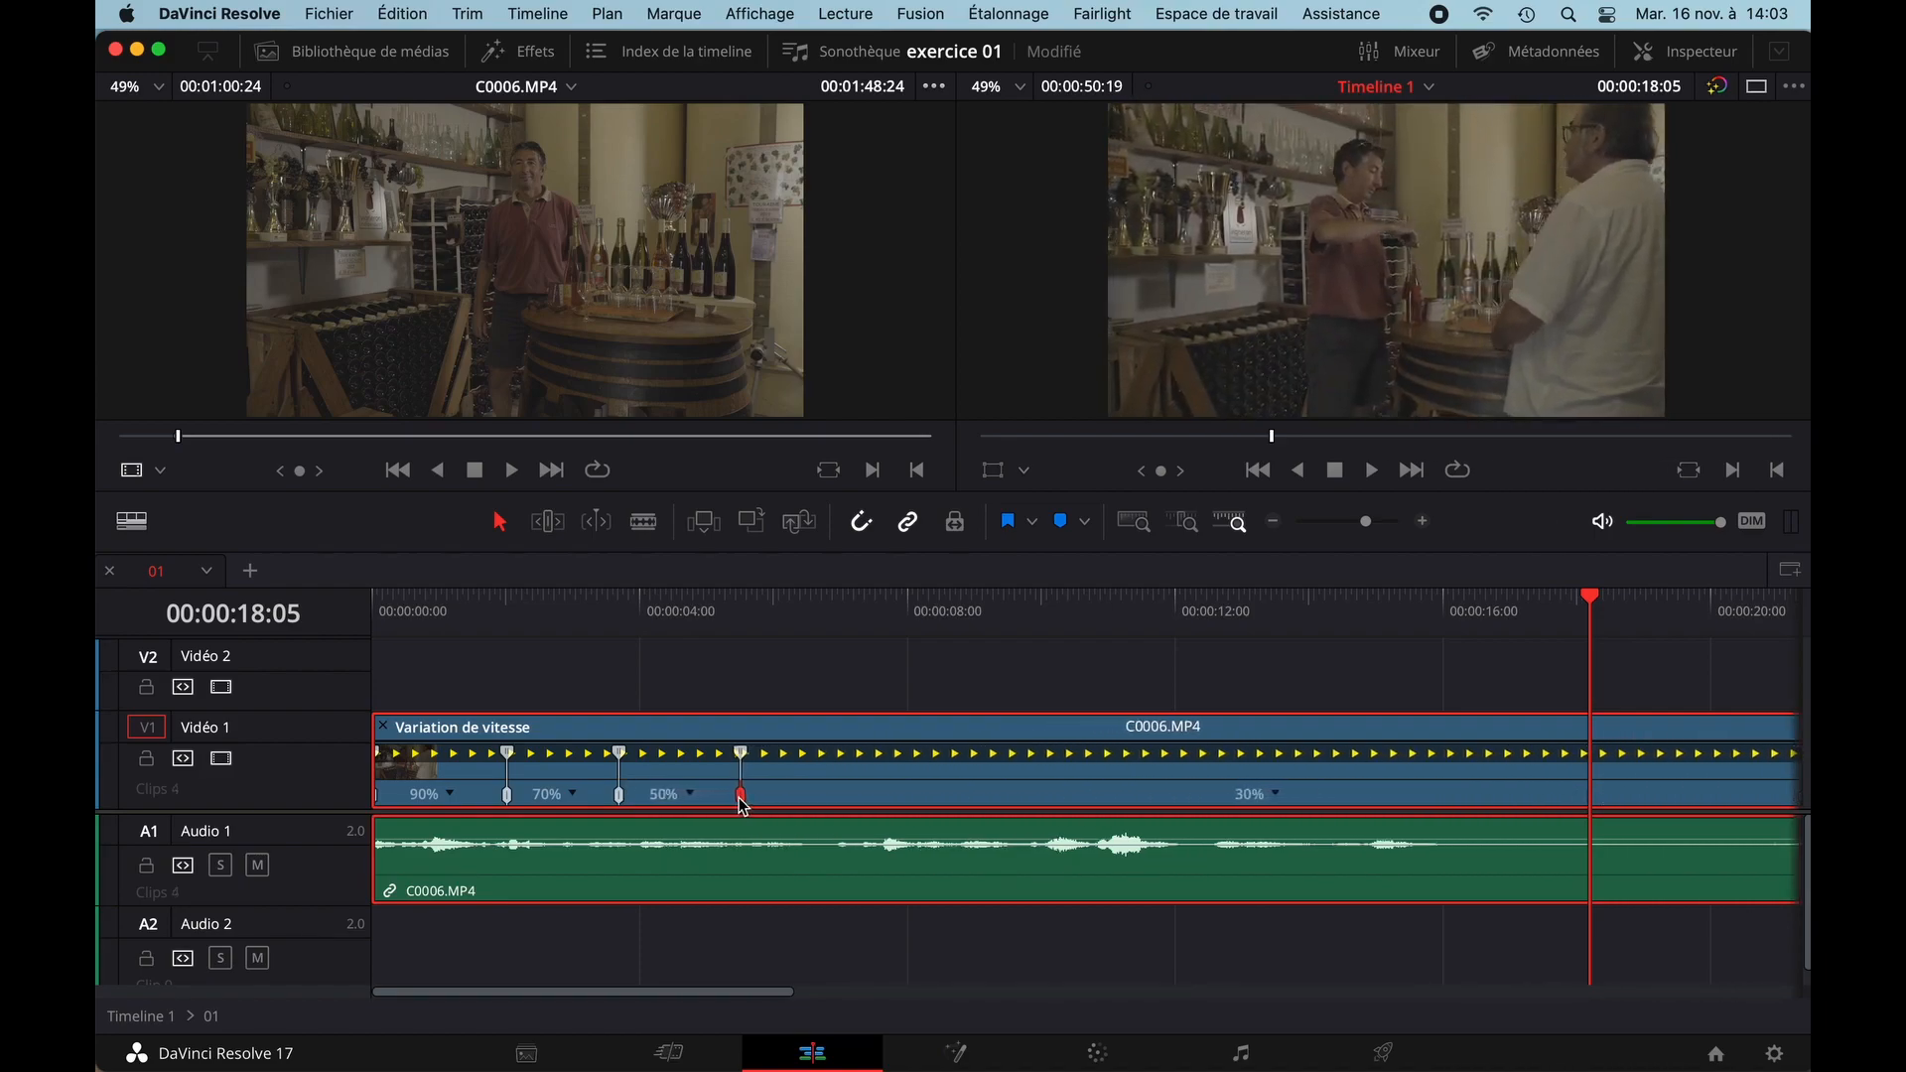
pyautogui.hscroll(8, 1067, 795)
pyautogui.hscroll(-3, 1063, 795)
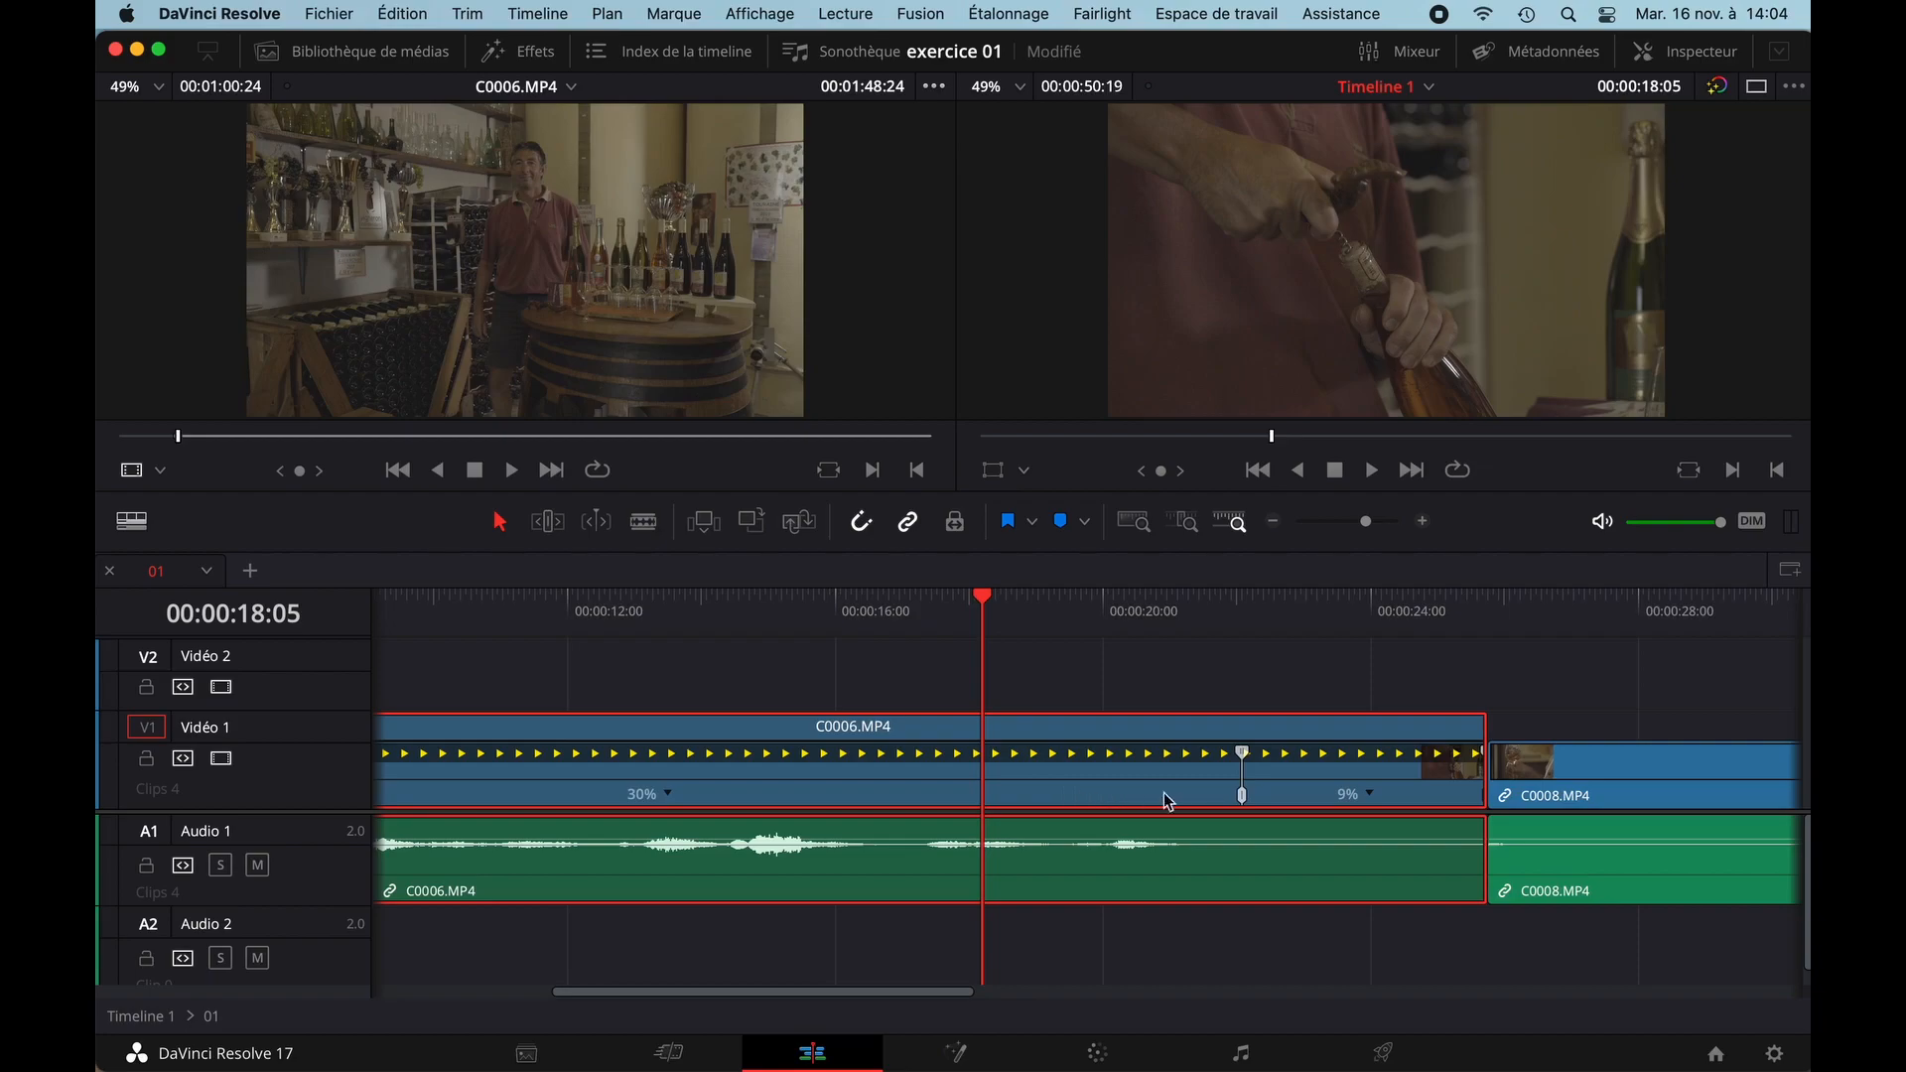
pyautogui.moveTo(1247, 800); pyautogui.dragTo(641, 802)
pyautogui.hscroll(-5, 574, 794)
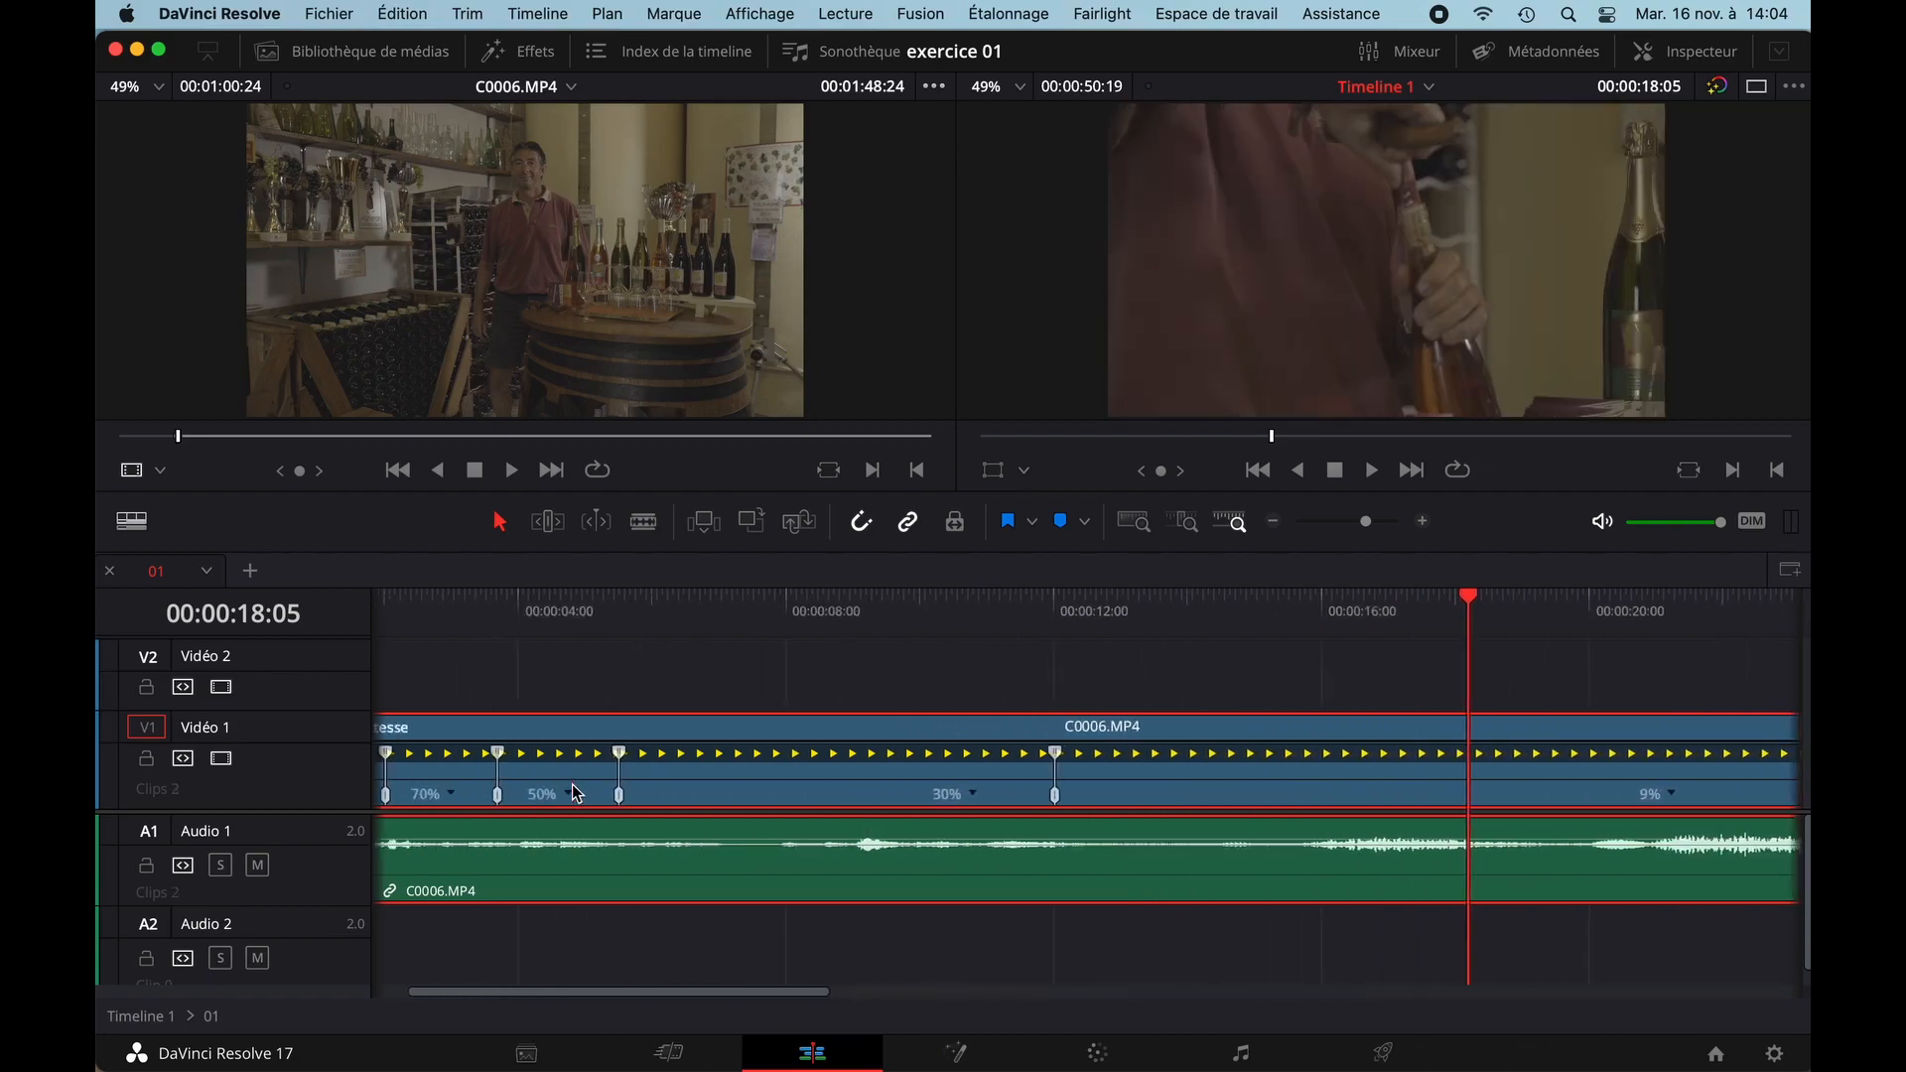
pyautogui.moveTo(1098, 804); pyautogui.dragTo(788, 793)
# - Try shortening the first clip's end to 00:00:08:22 and play the adjusted ramp from the timeline start
pyautogui.hscroll(15, 1034, 770)
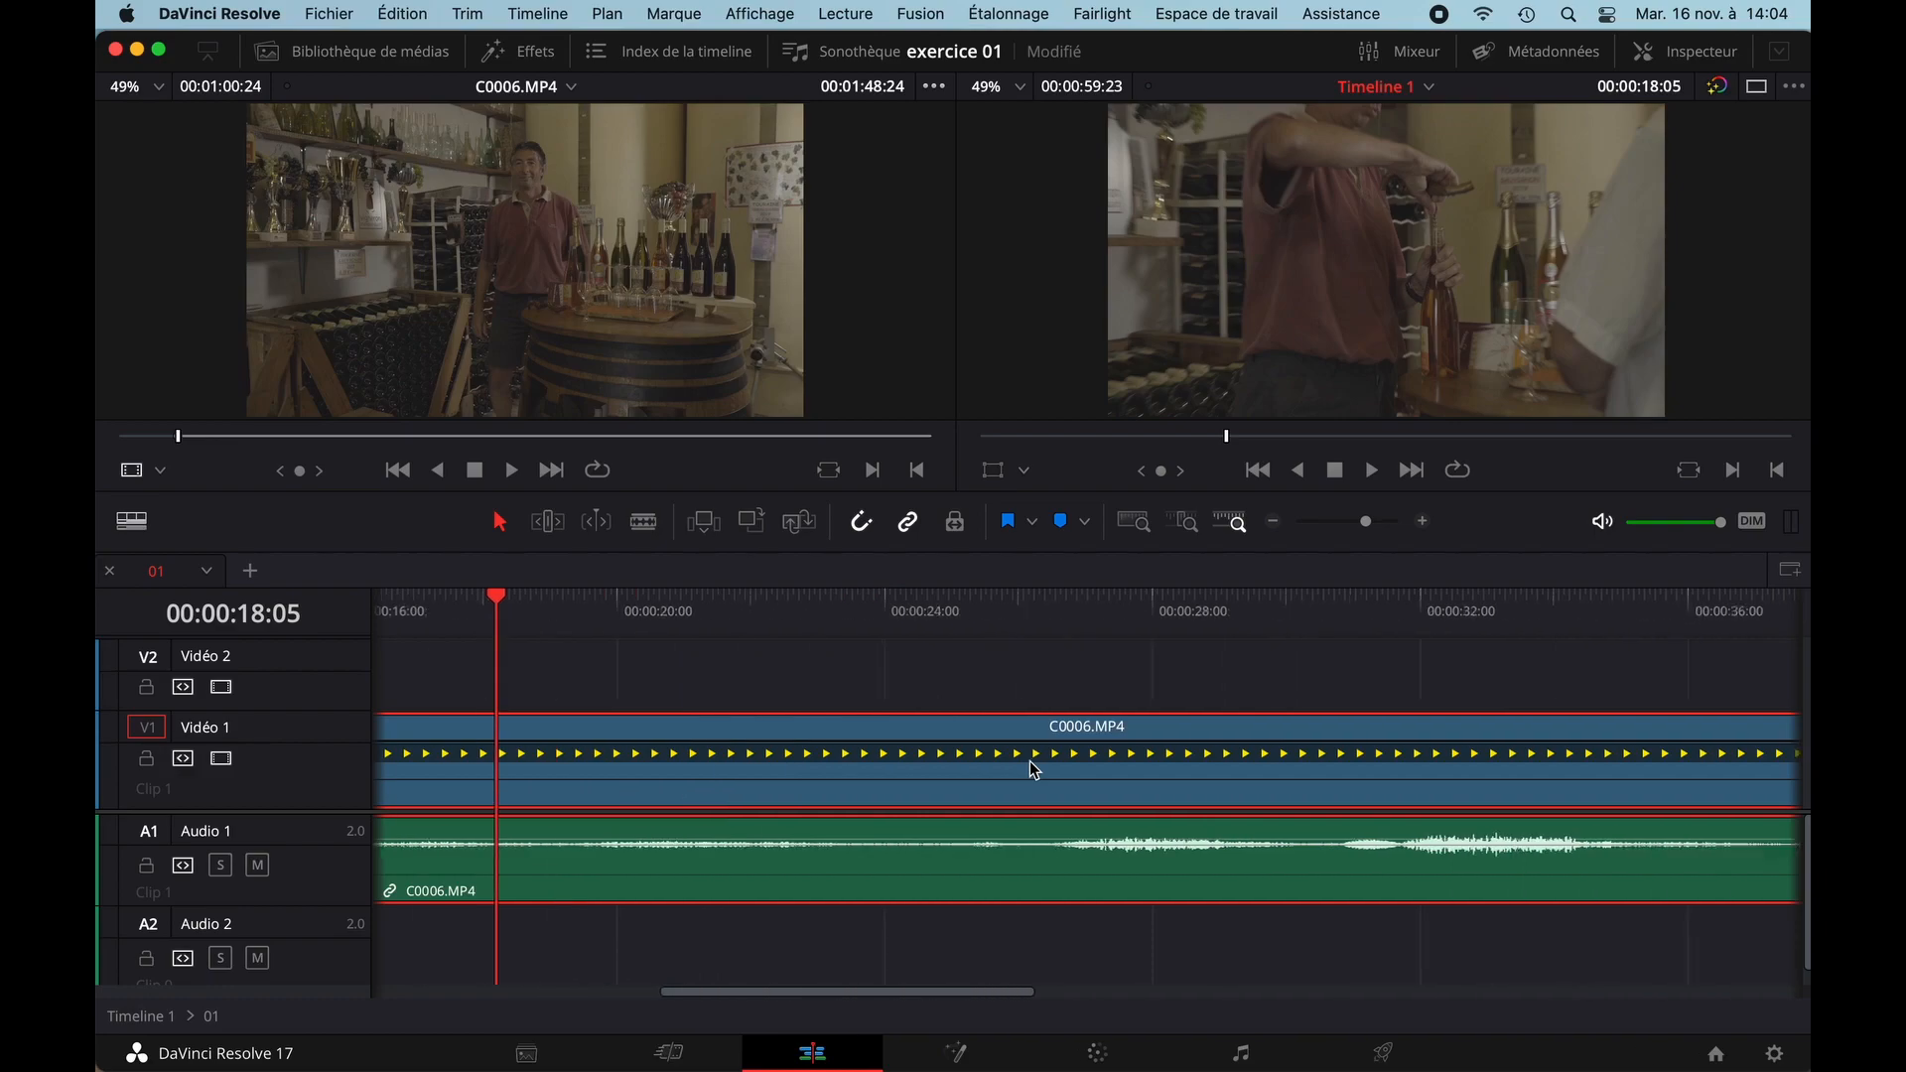
pyautogui.hscroll(4, 1034, 769)
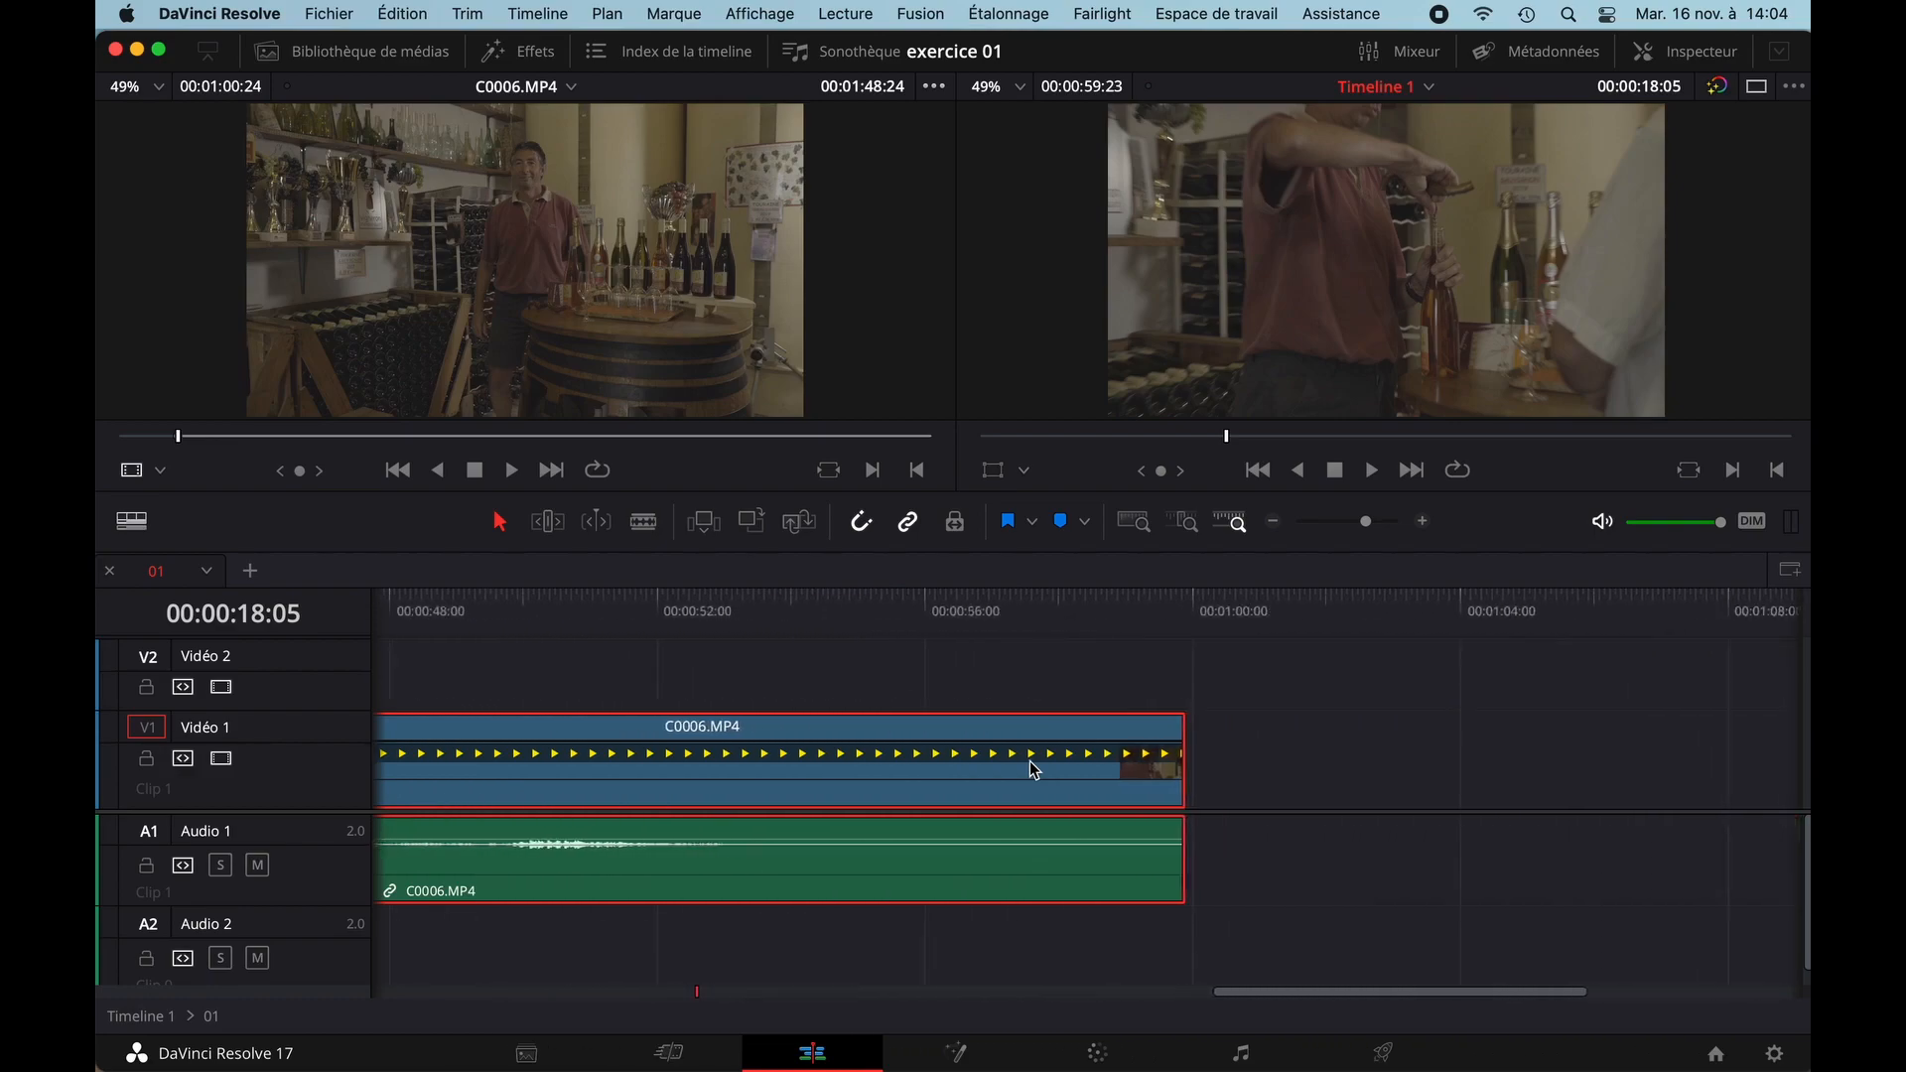
pyautogui.moveTo(1182, 771); pyautogui.dragTo(518, 763)
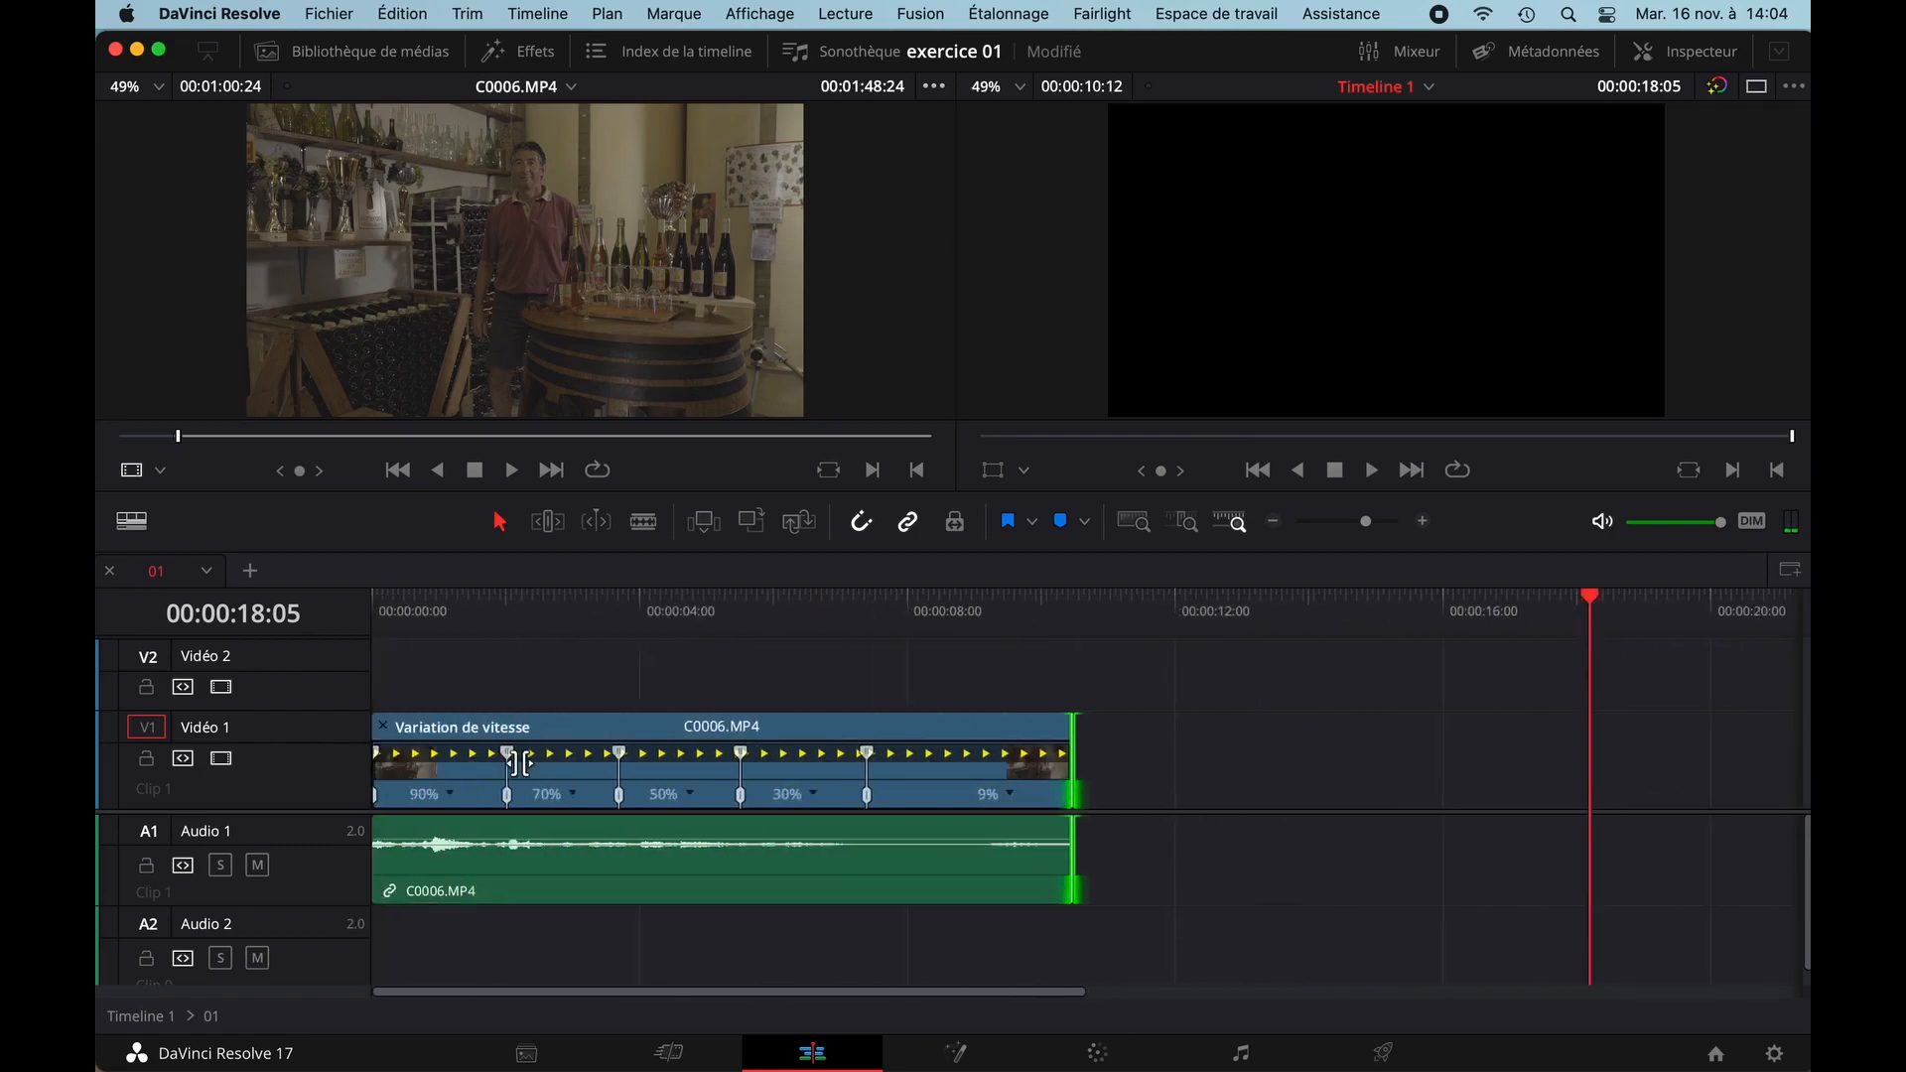
pyautogui.moveTo(1072, 777); pyautogui.dragTo(962, 775)
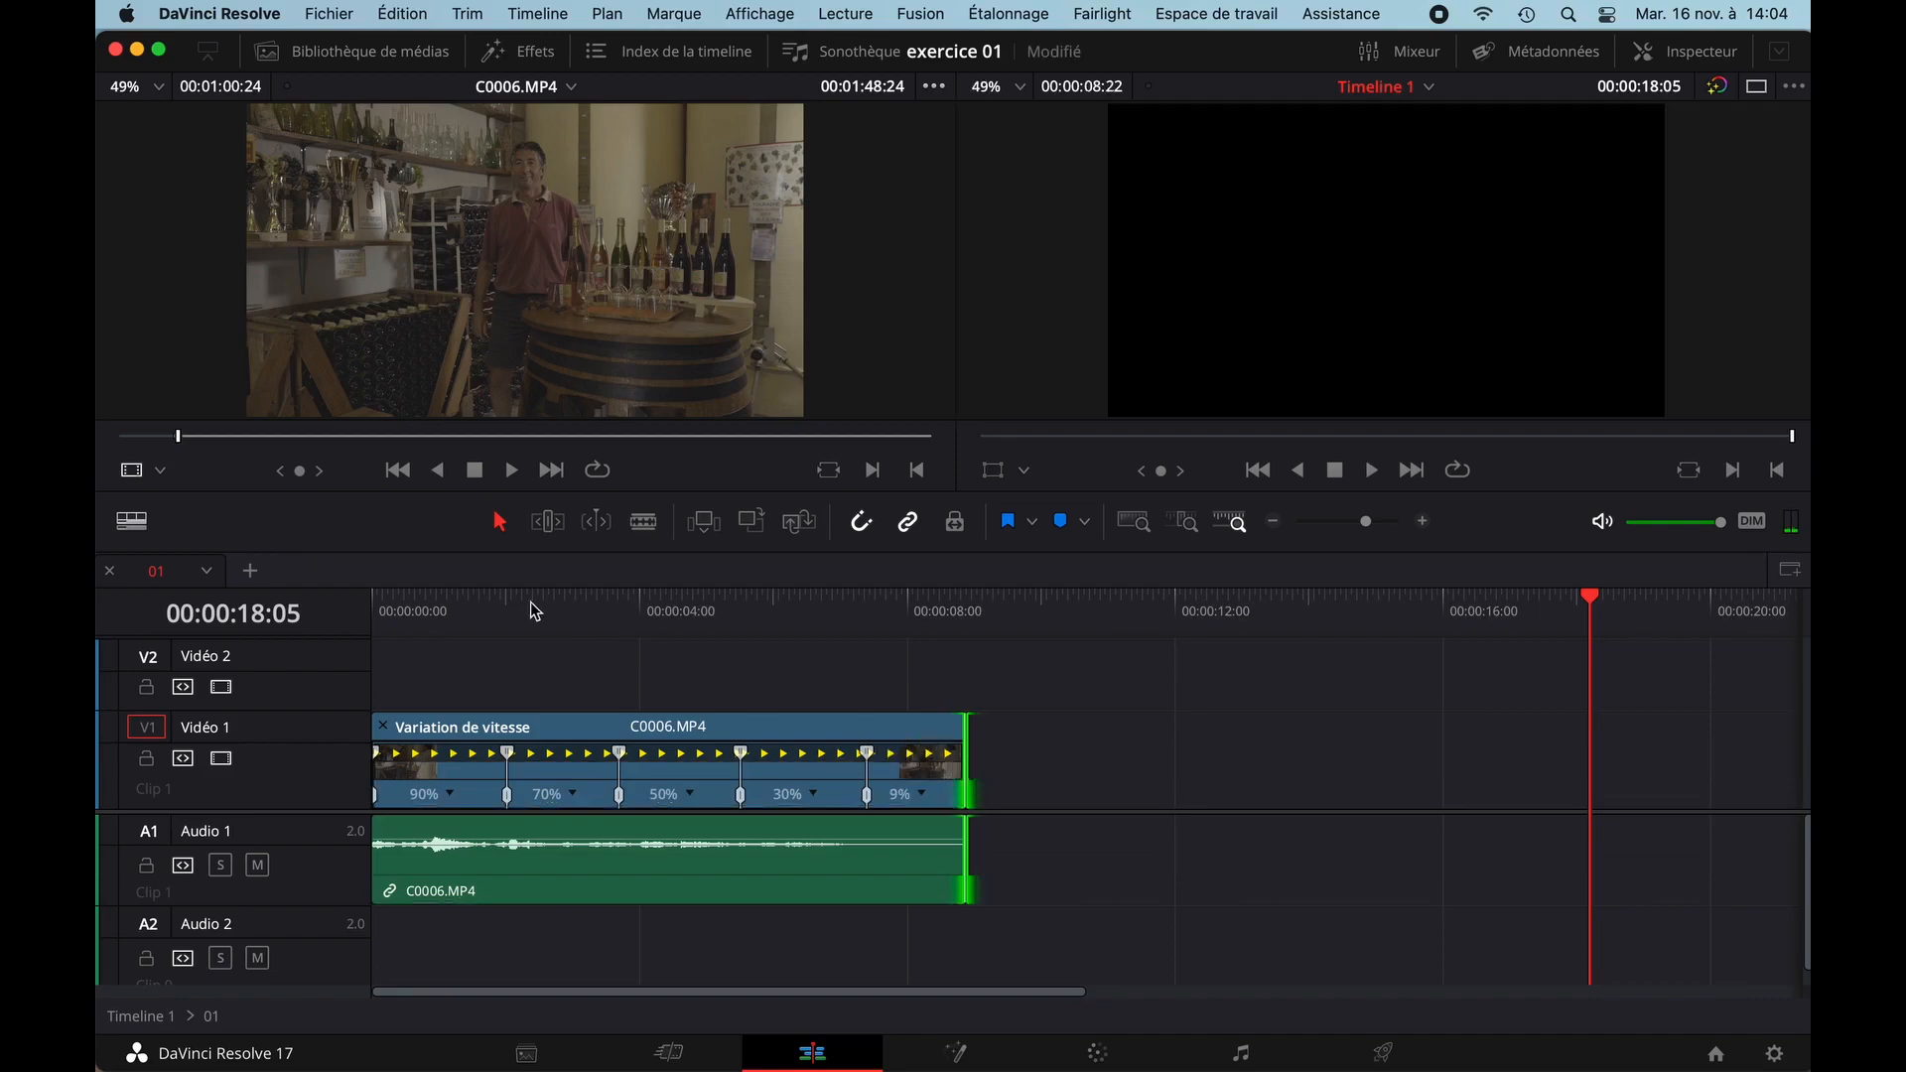
pyautogui.press('Home')
pyautogui.press('space')
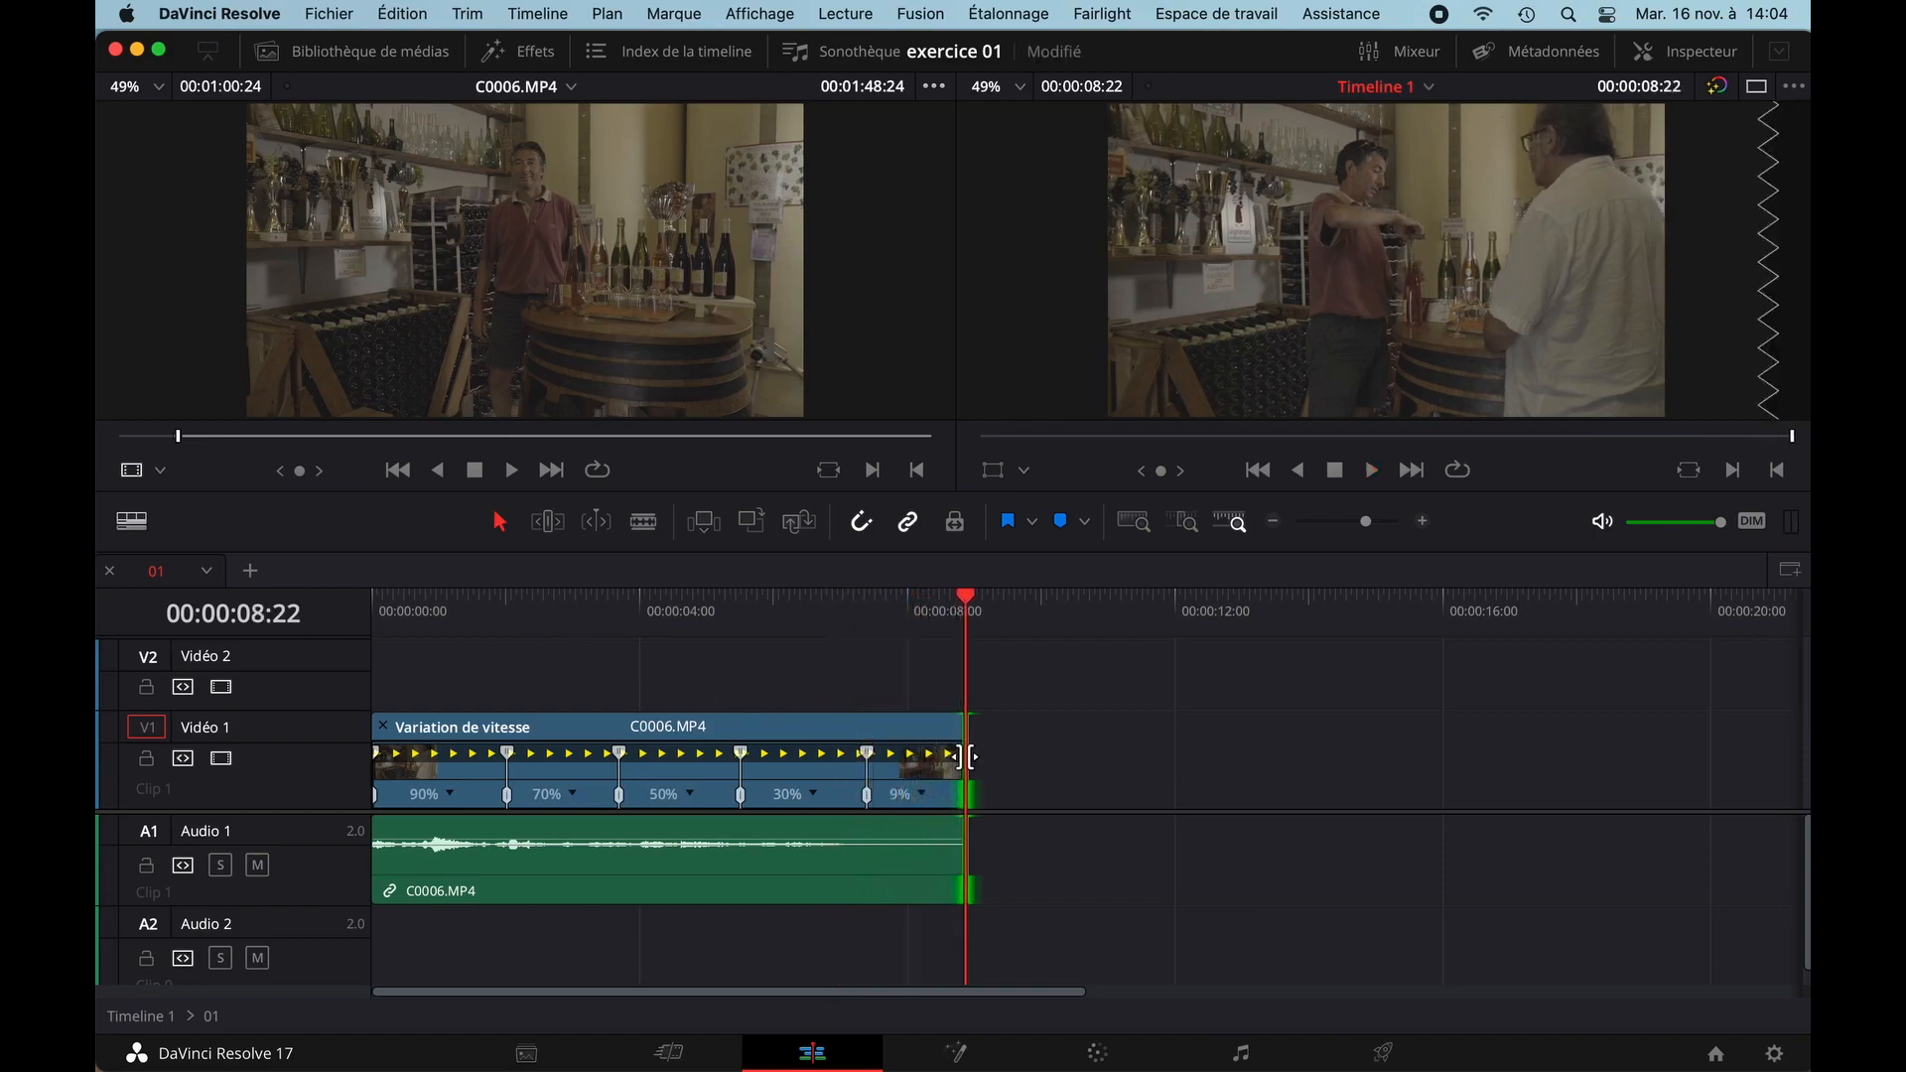
pyautogui.moveTo(972, 757); pyautogui.dragTo(923, 758)
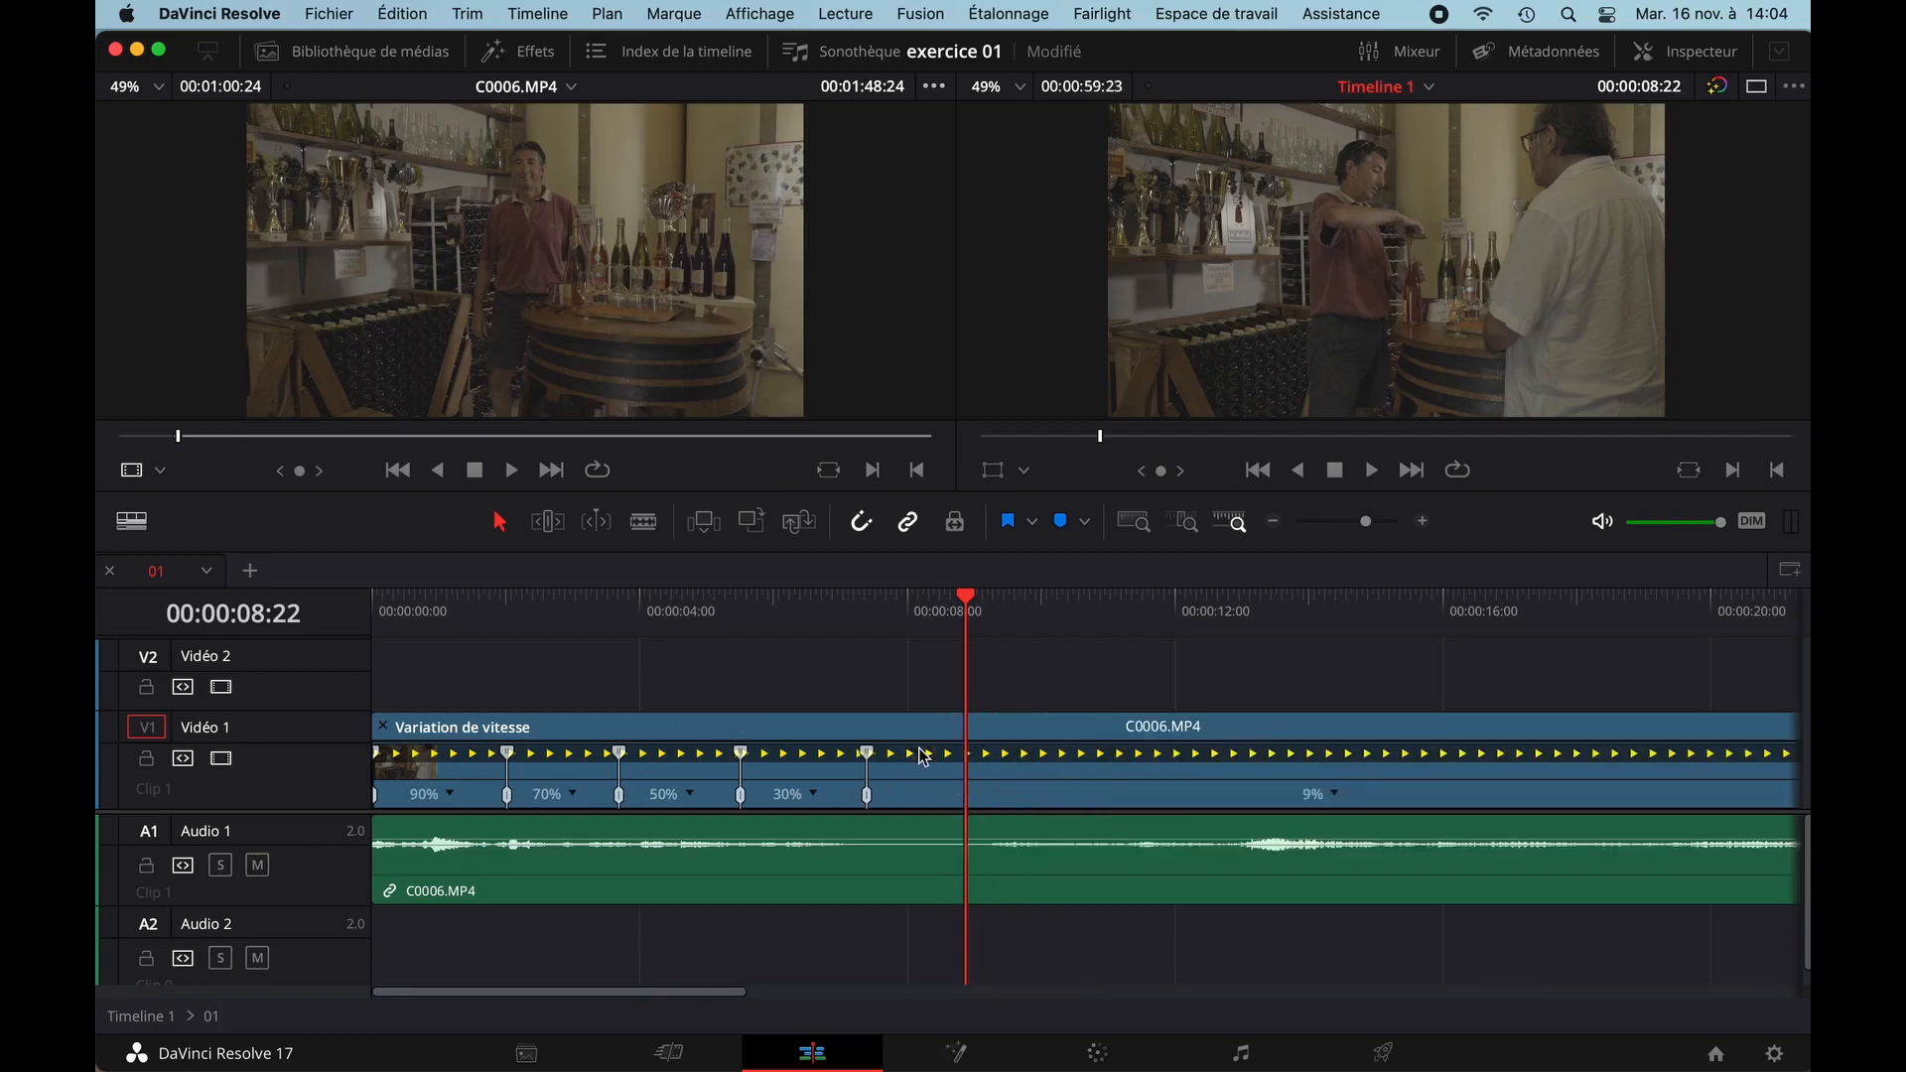
# - Undo the earlier trimming, speed and placement edits until the first clip is enabled at its original 100% speed, and hide its retime controls
pyautogui.press('super+z')
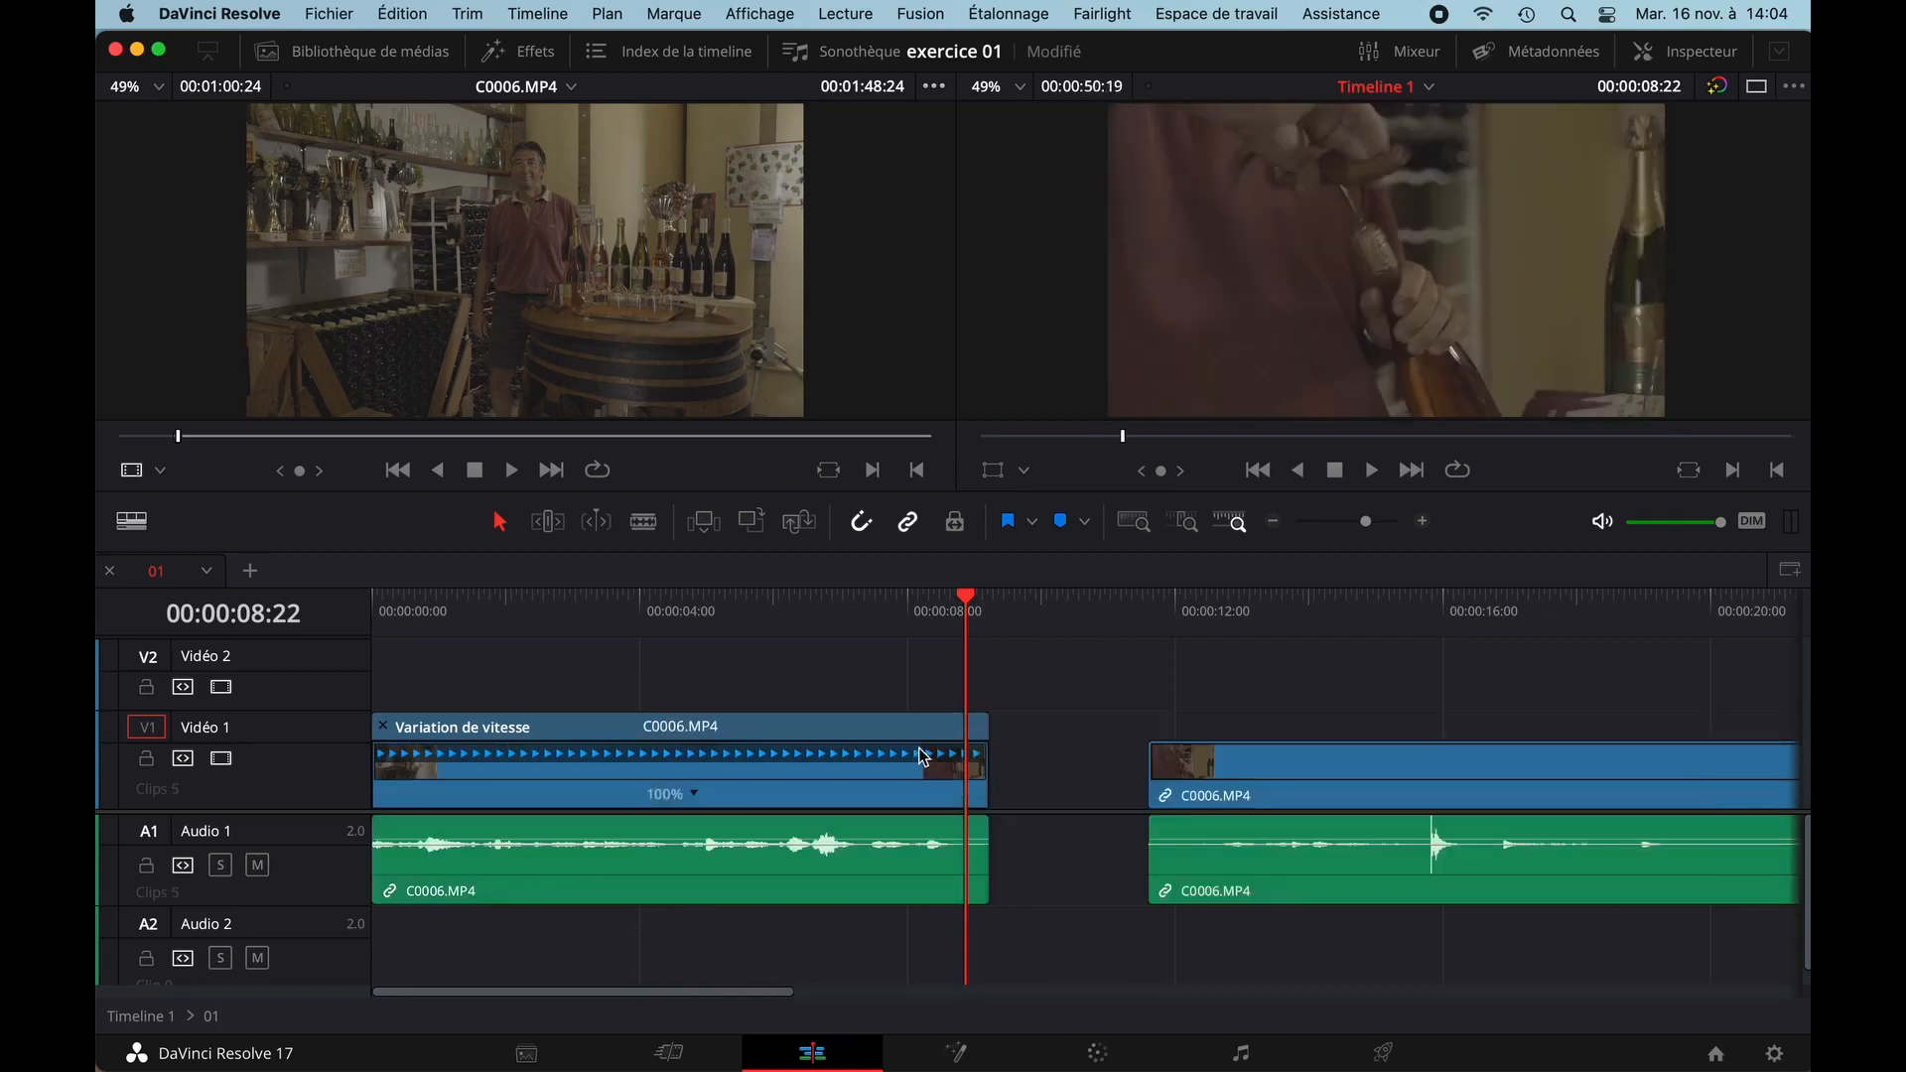
pyautogui.press('super+z')
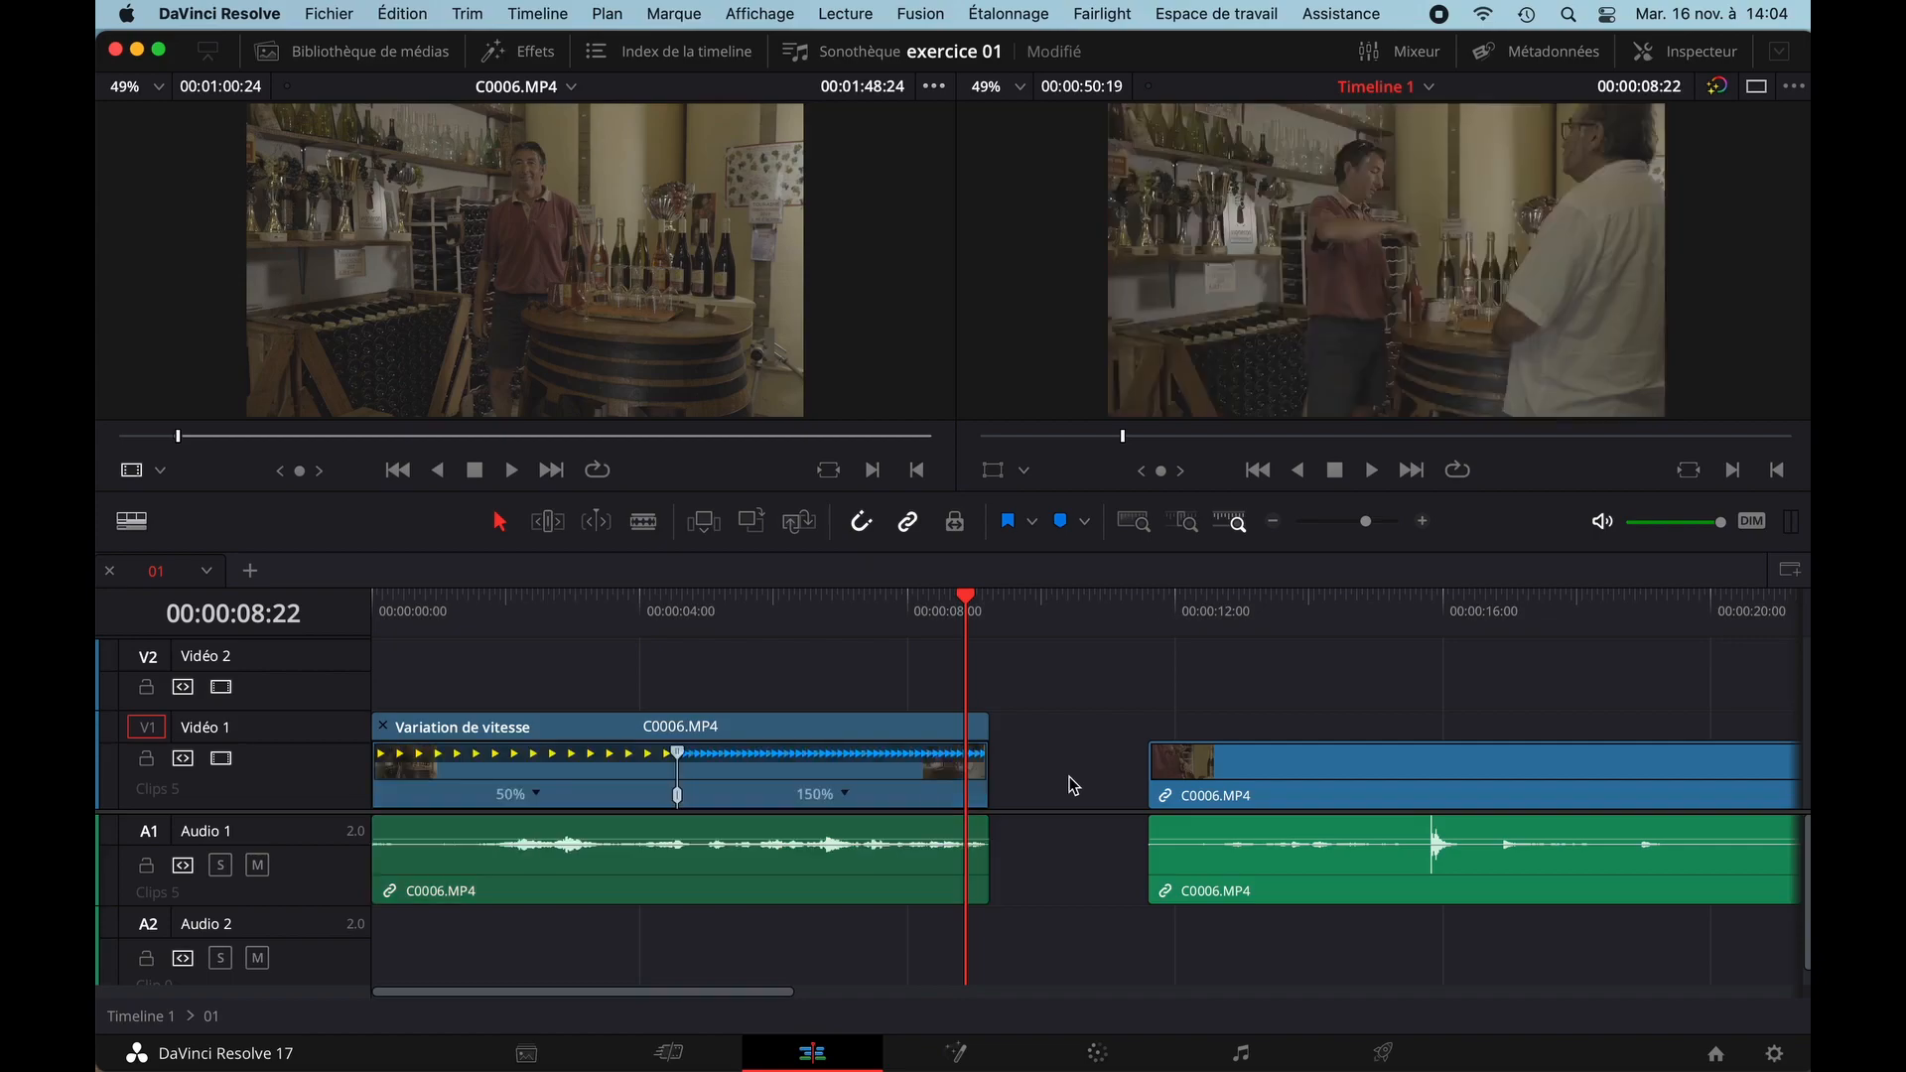
pyautogui.press('super+z')
pyautogui.press('super+z')
pyautogui.press('super+z')
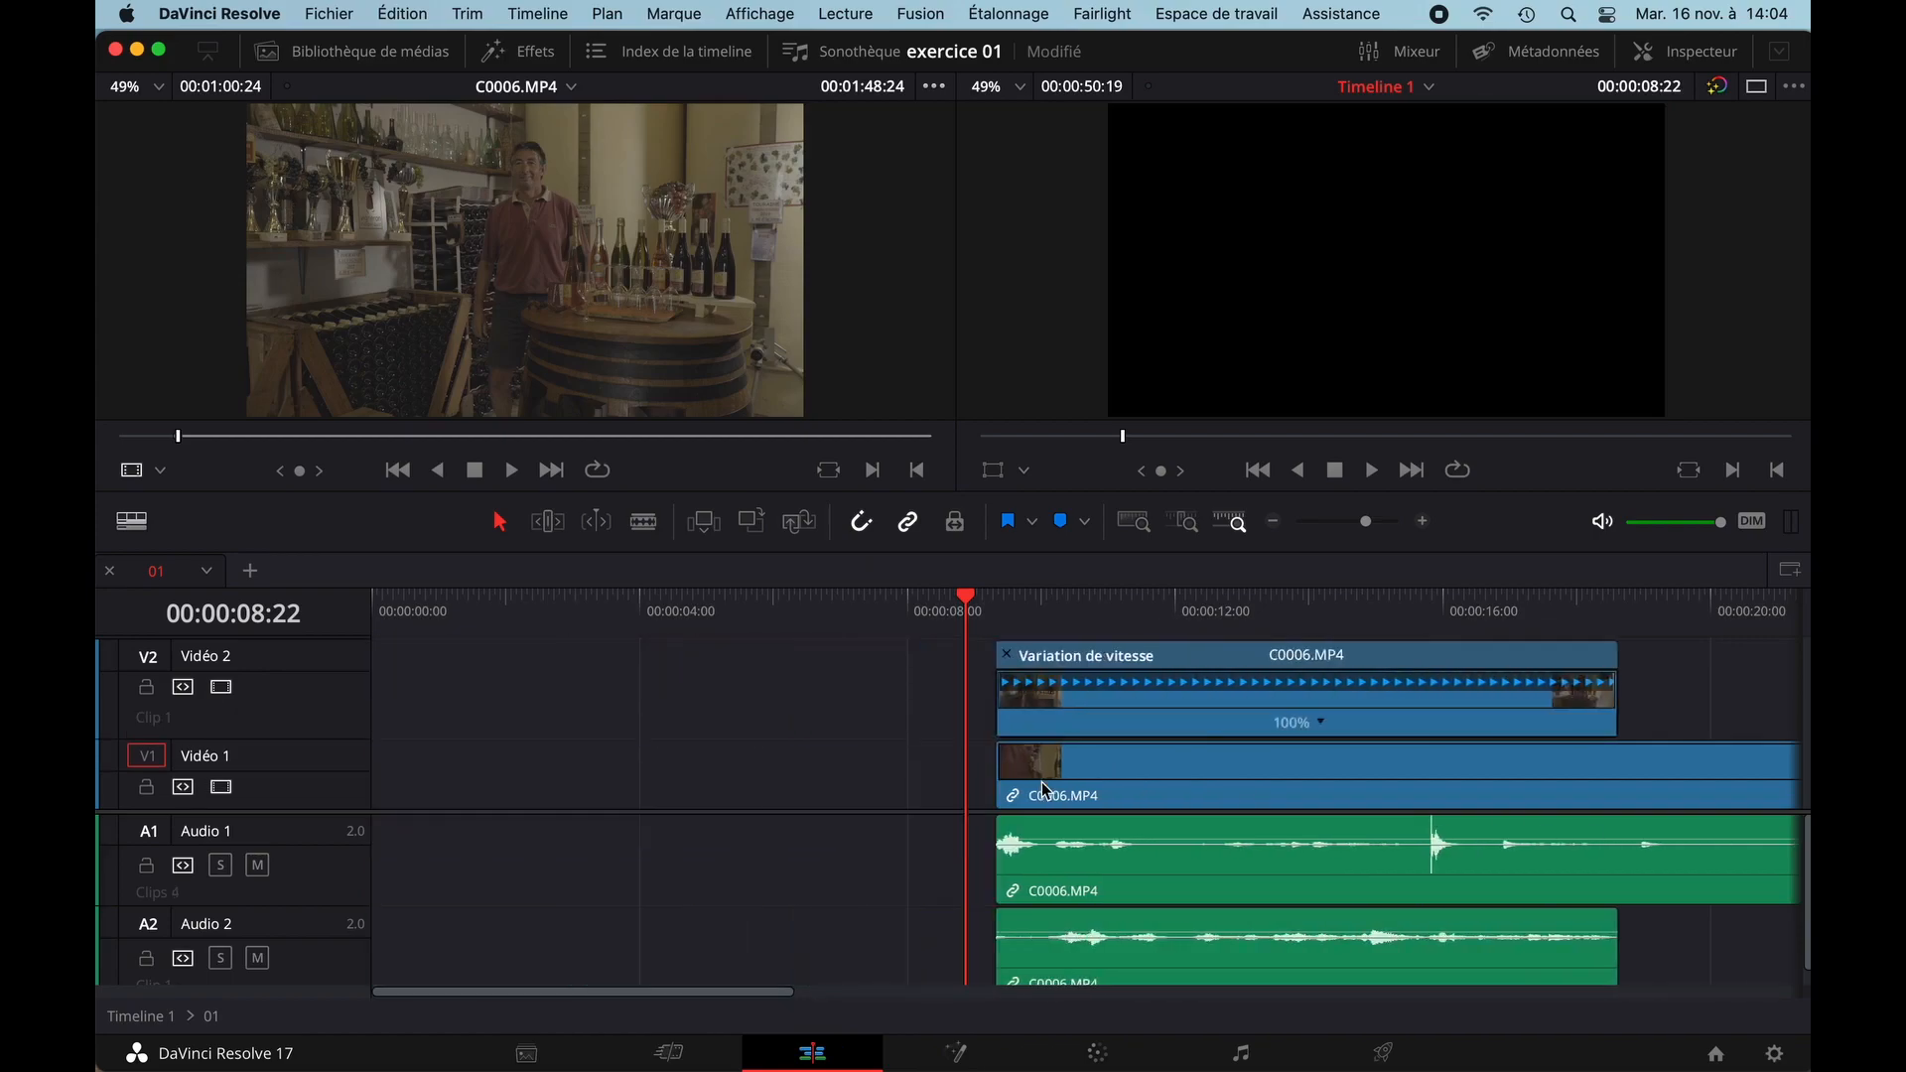
pyautogui.press('super+z')
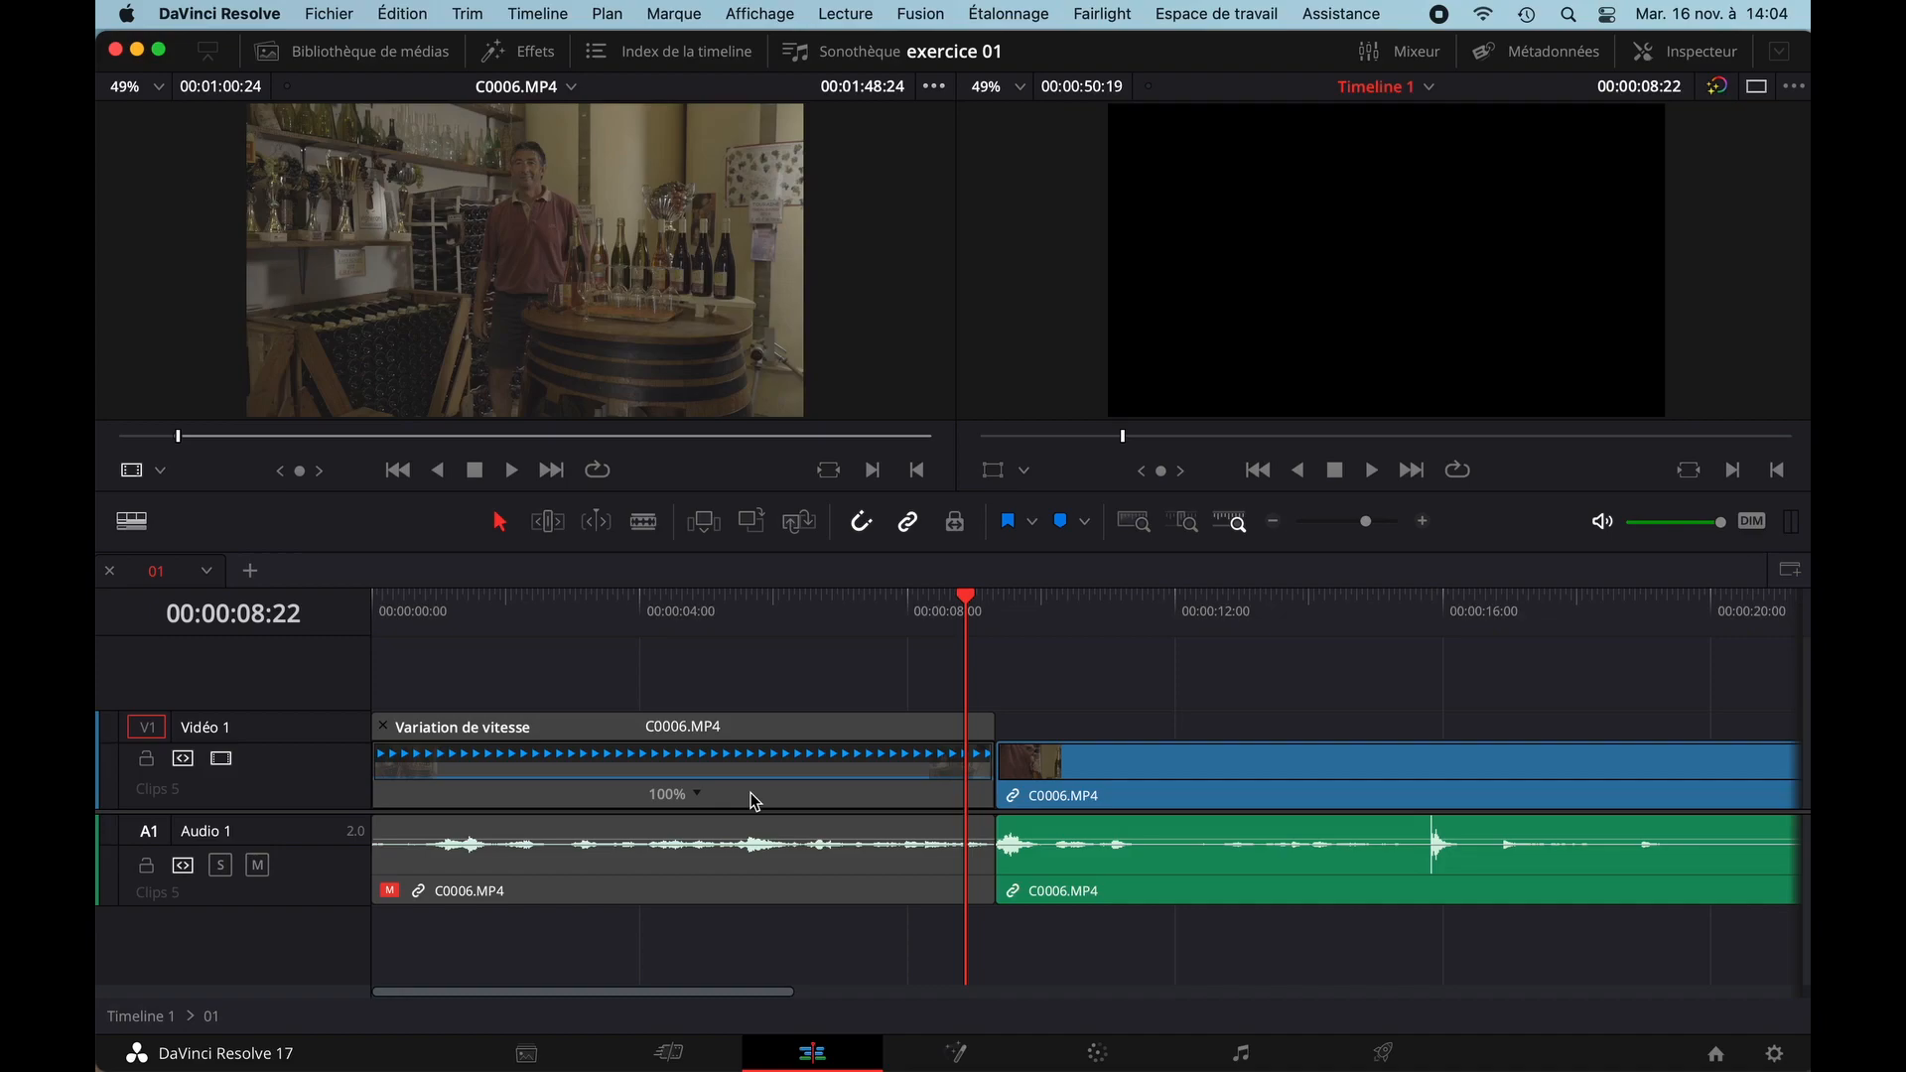
pyautogui.press('super+z')
pyautogui.rightClick(754, 801)
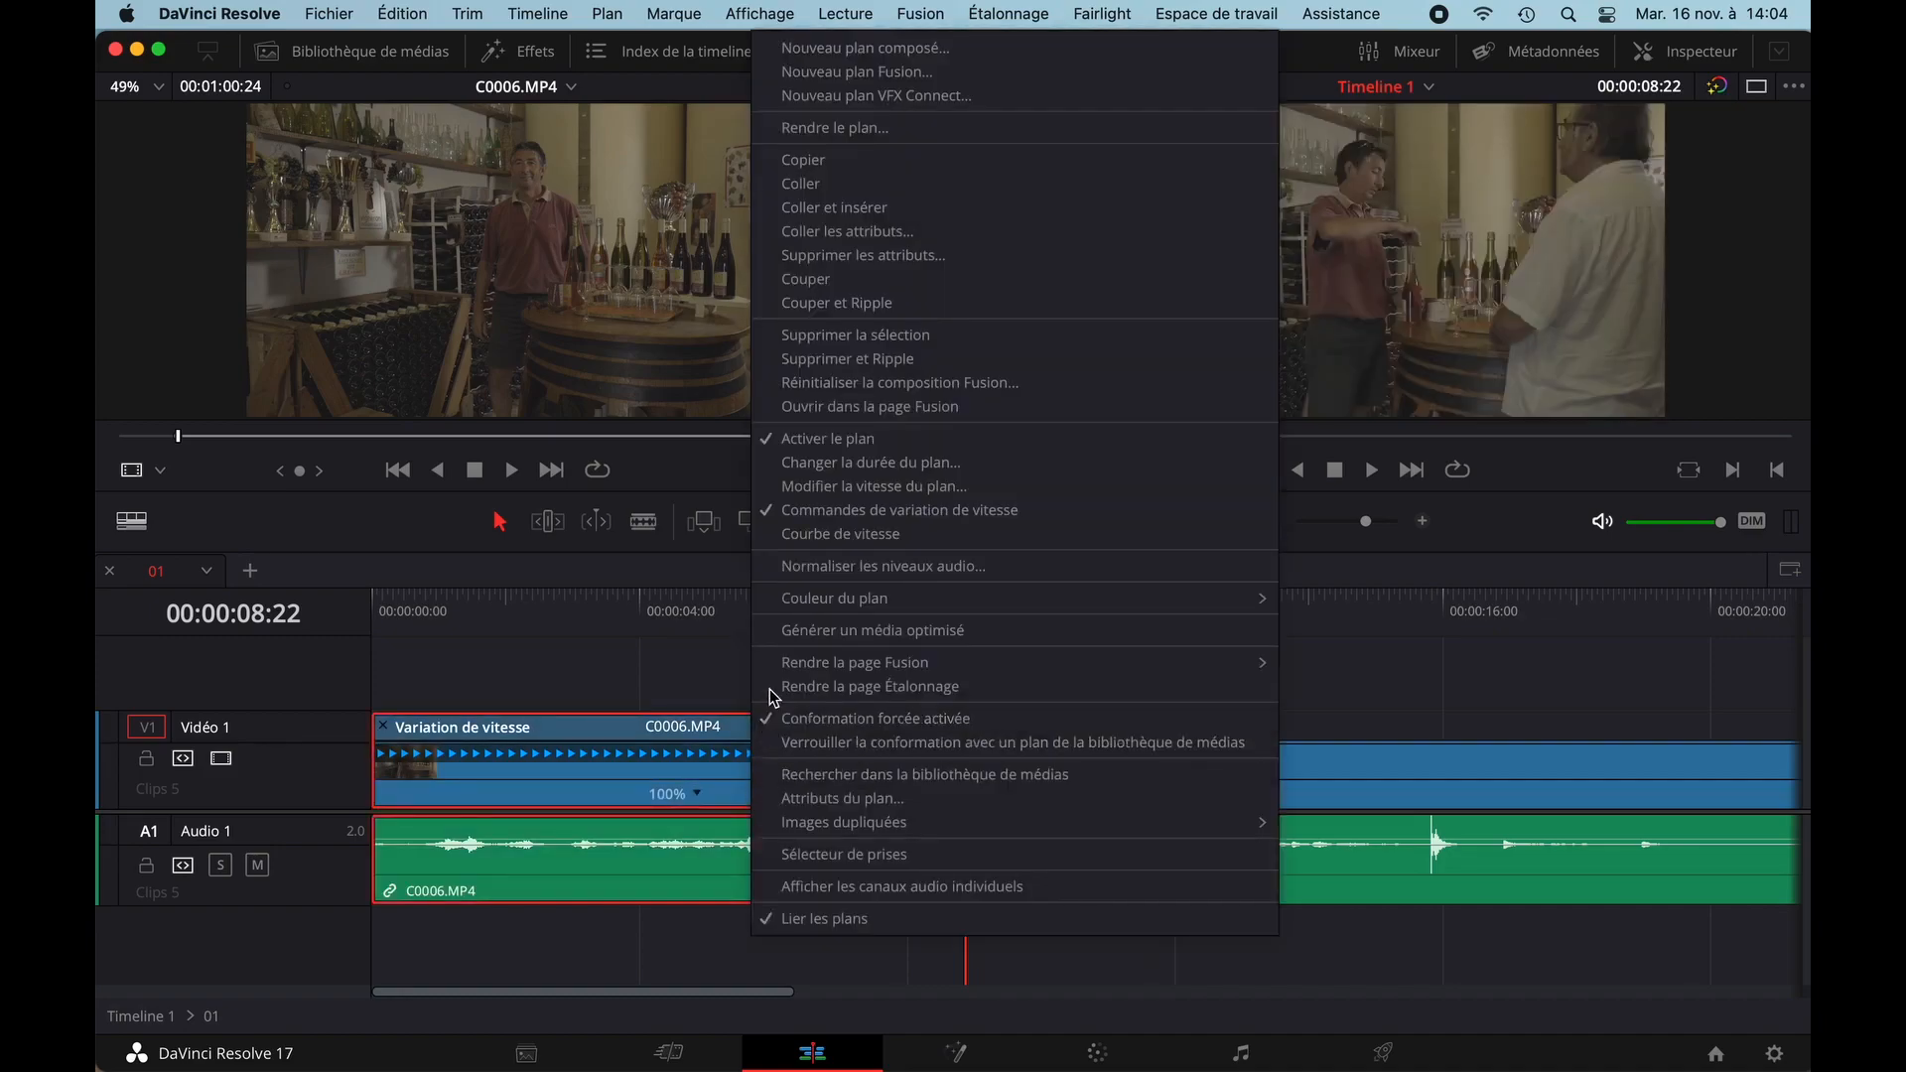
pyautogui.click(797, 520)
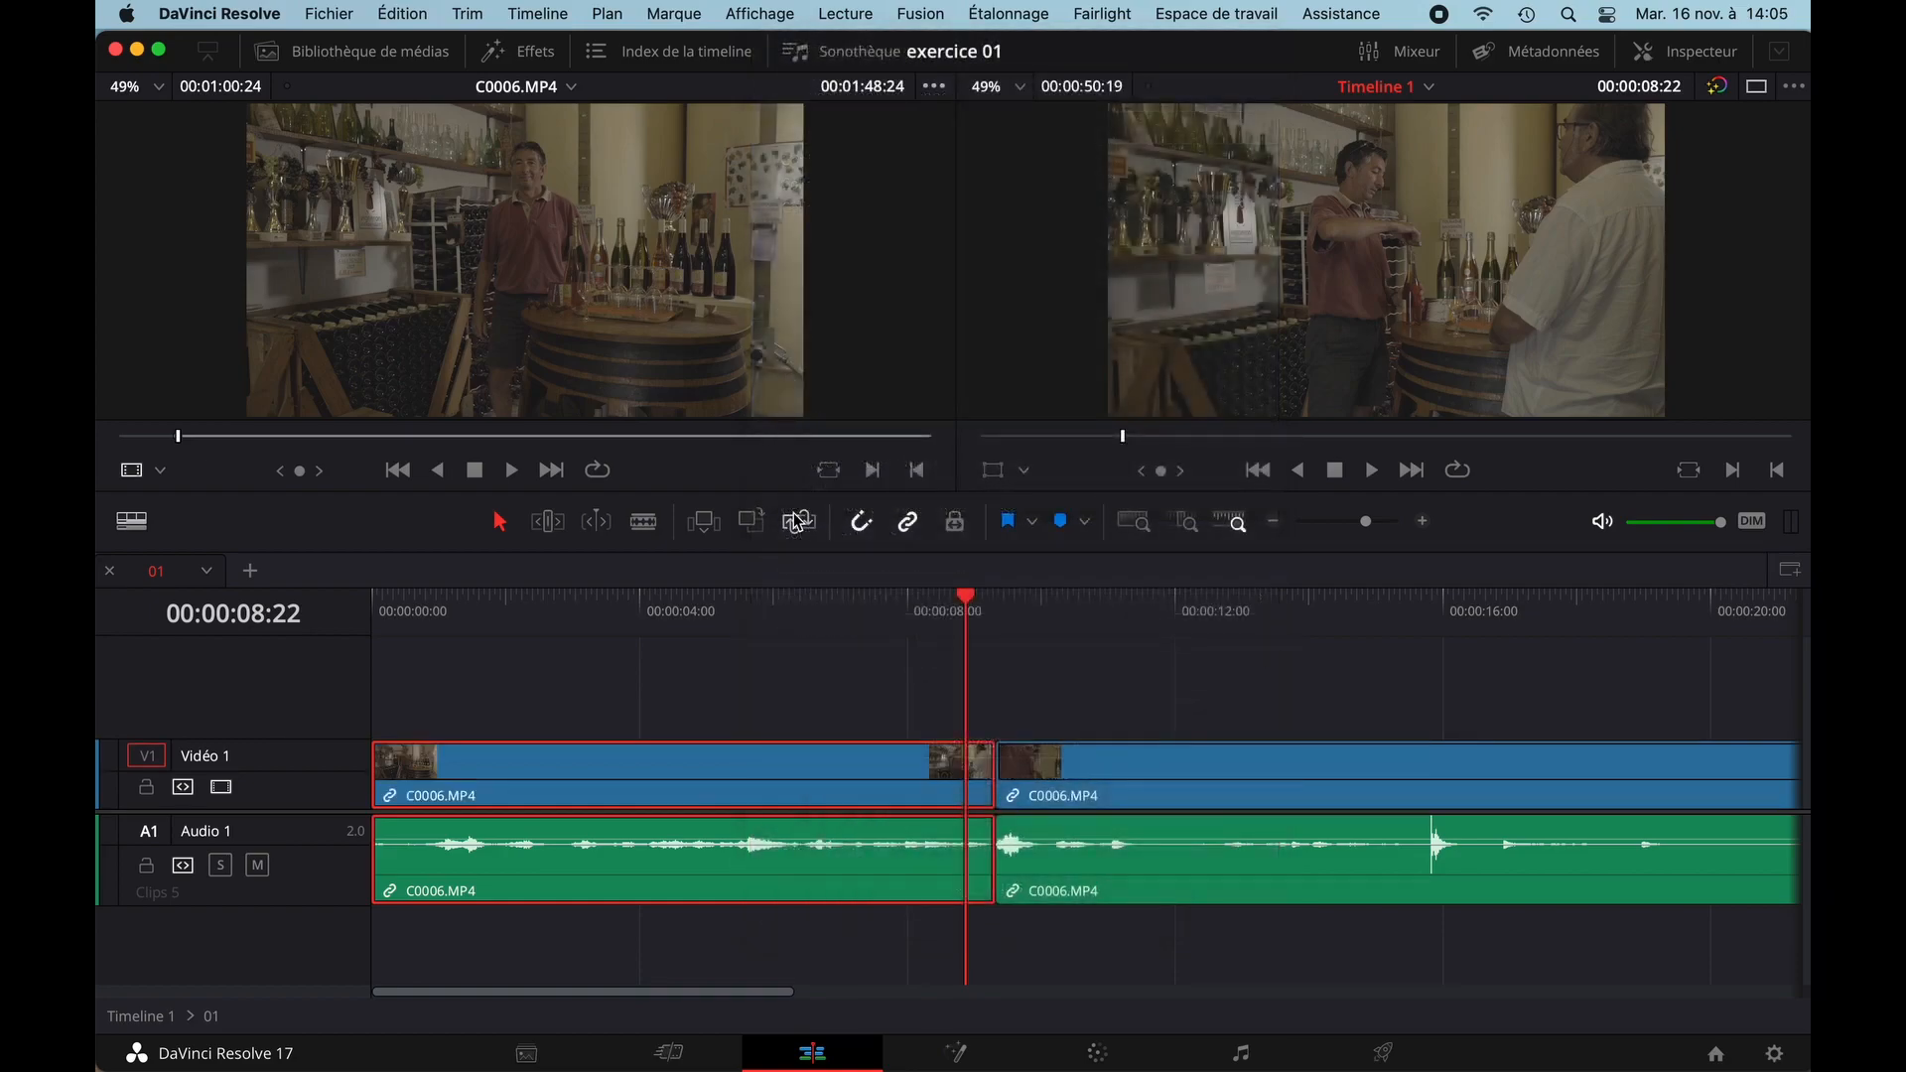
# - Place the playhead at 00:00:02:24, switch to the single viewer and shrink the viewer area to make the timeline taller
pyautogui.moveTo(481, 620); pyautogui.dragTo(569, 618)
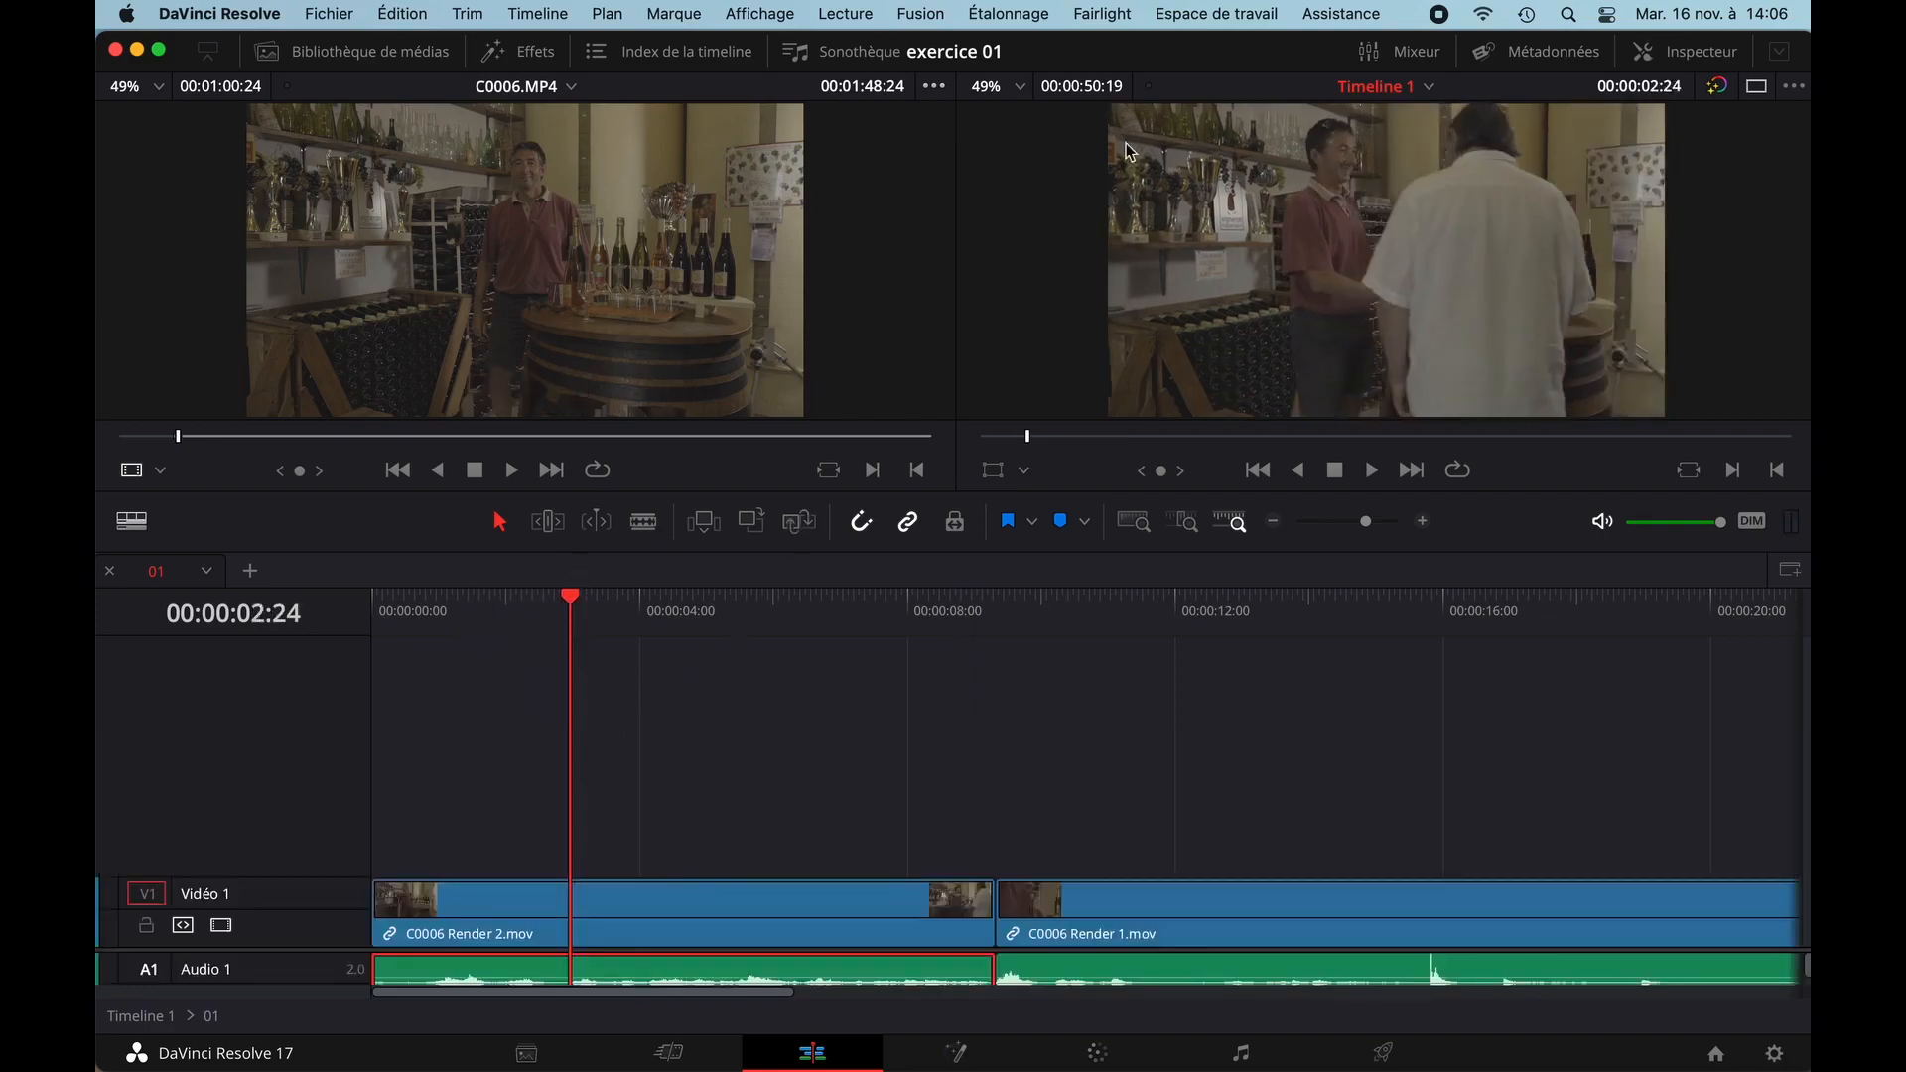
pyautogui.click(1757, 86)
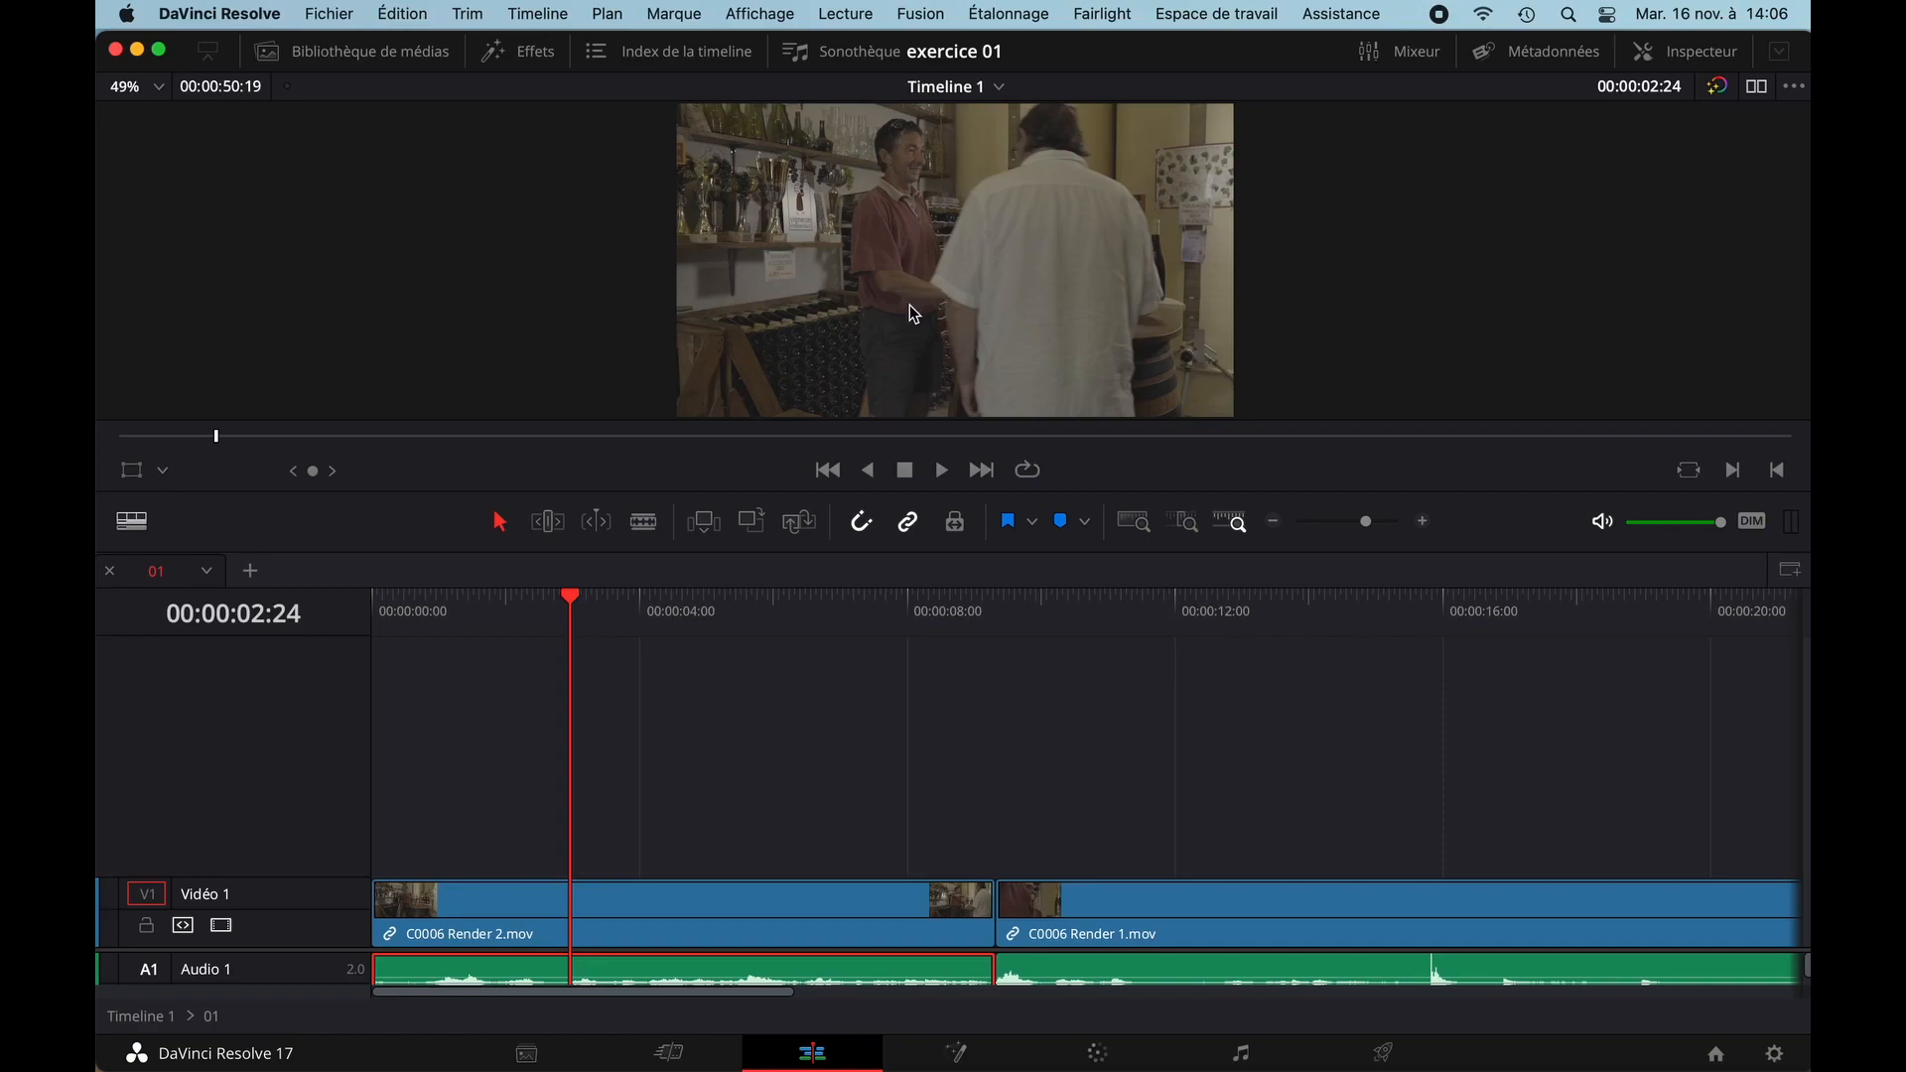
pyautogui.moveTo(718, 493); pyautogui.dragTo(722, 399)
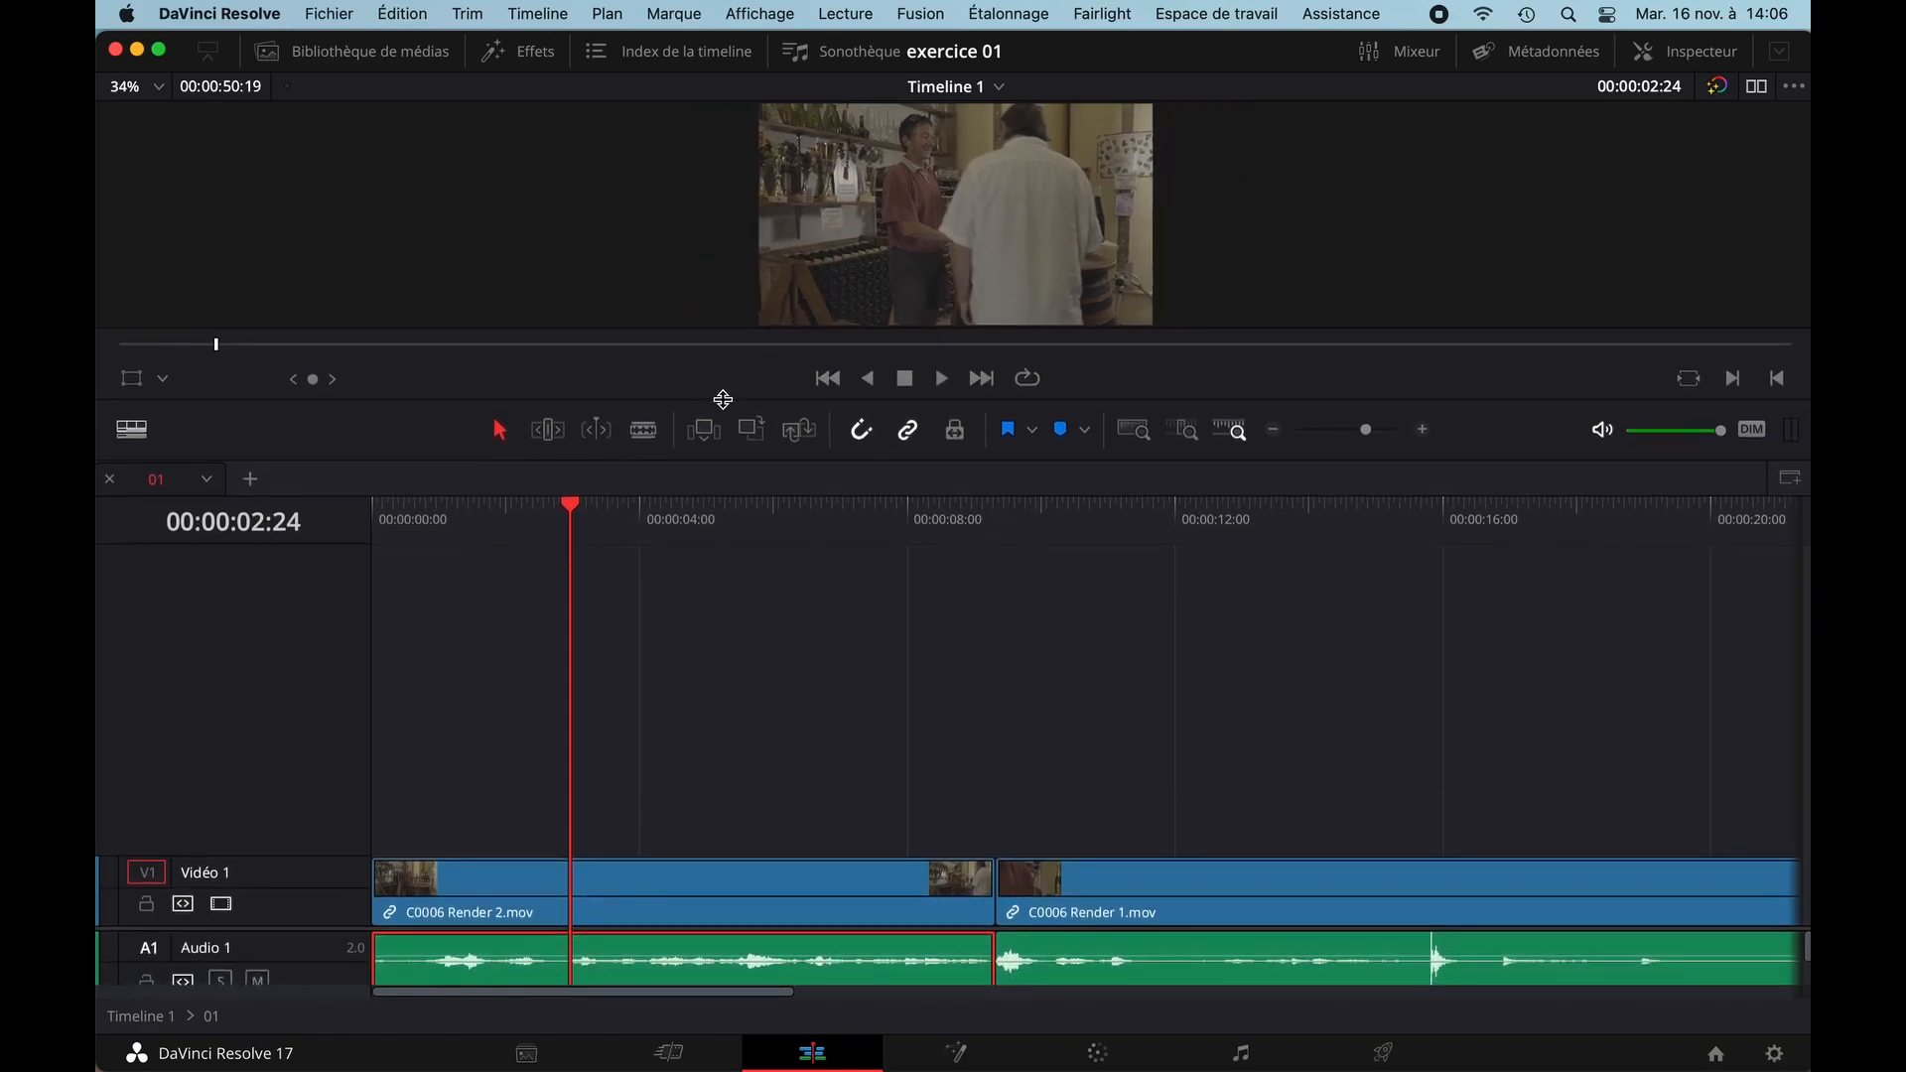
# - Show the retime controls and the retime curve on the first clip, C0006 Render 2.mov
pyautogui.rightClick(527, 893)
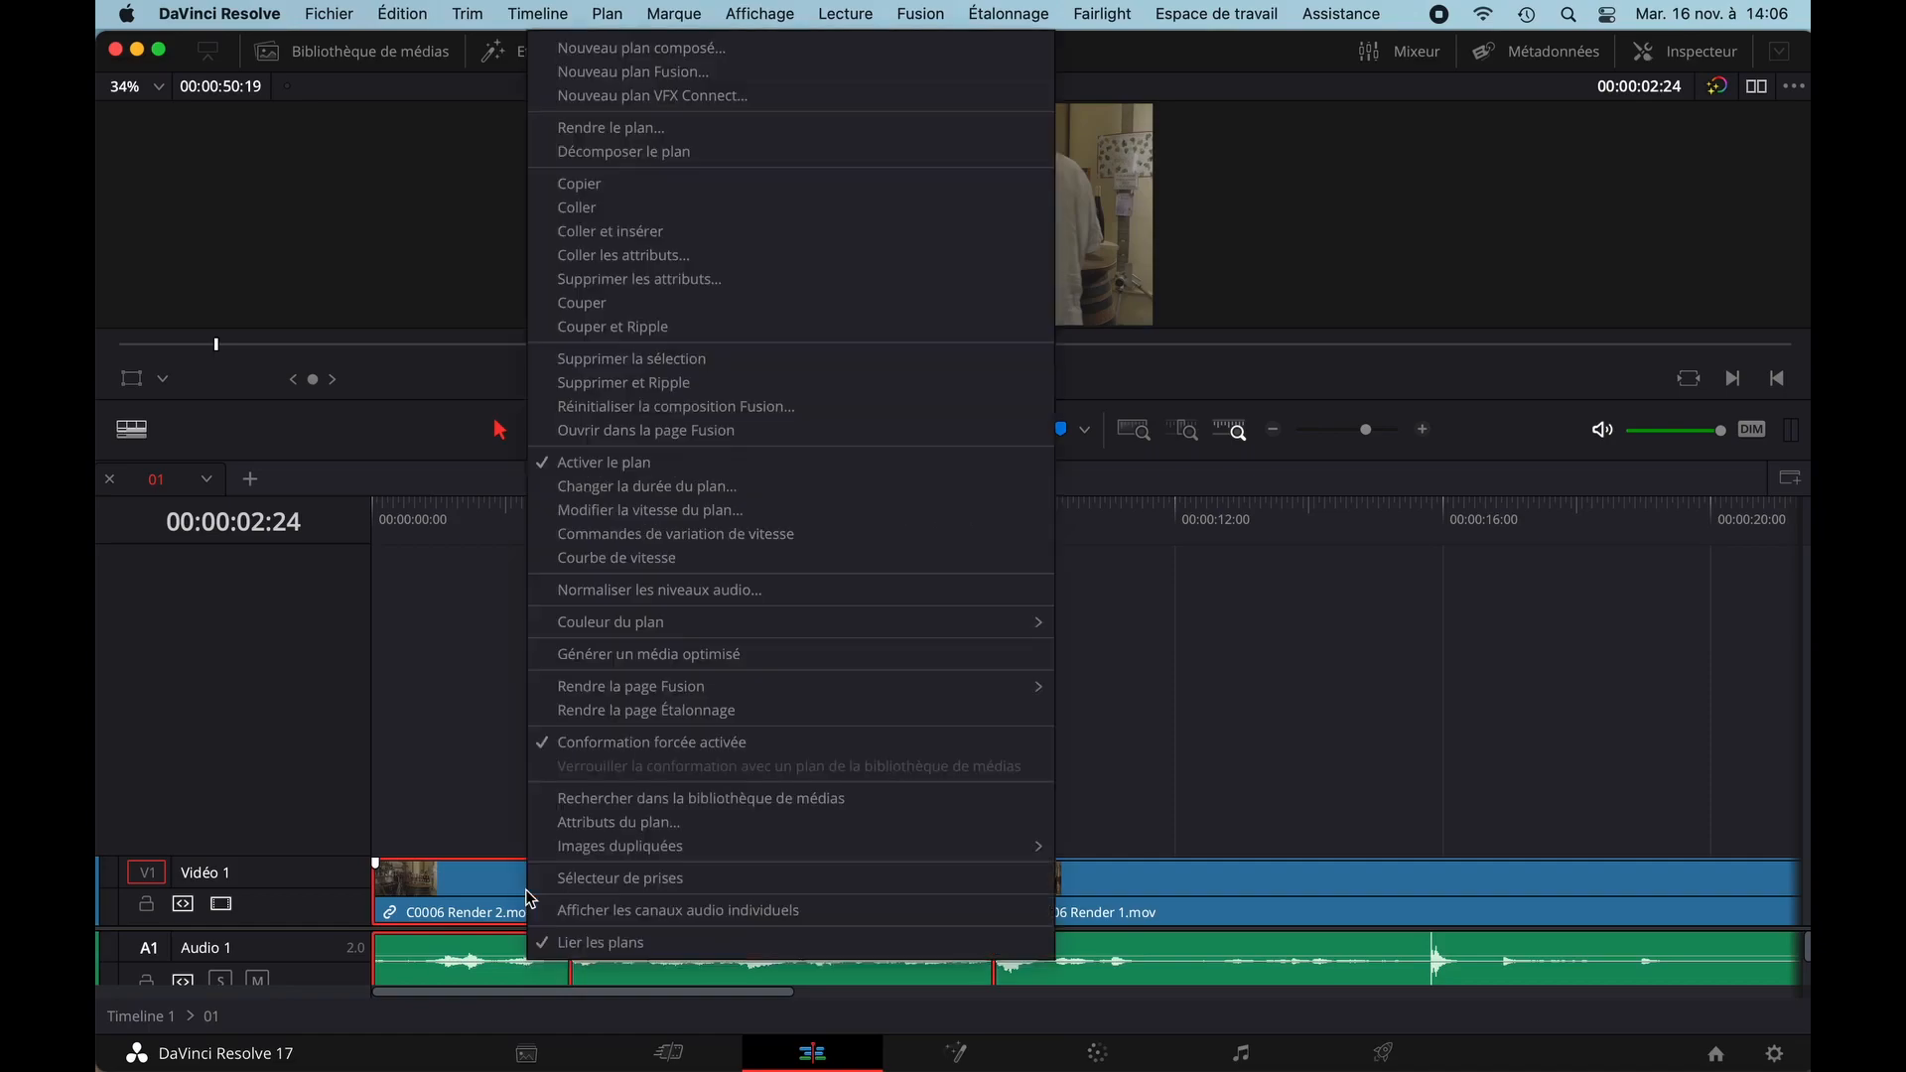
pyautogui.click(679, 540)
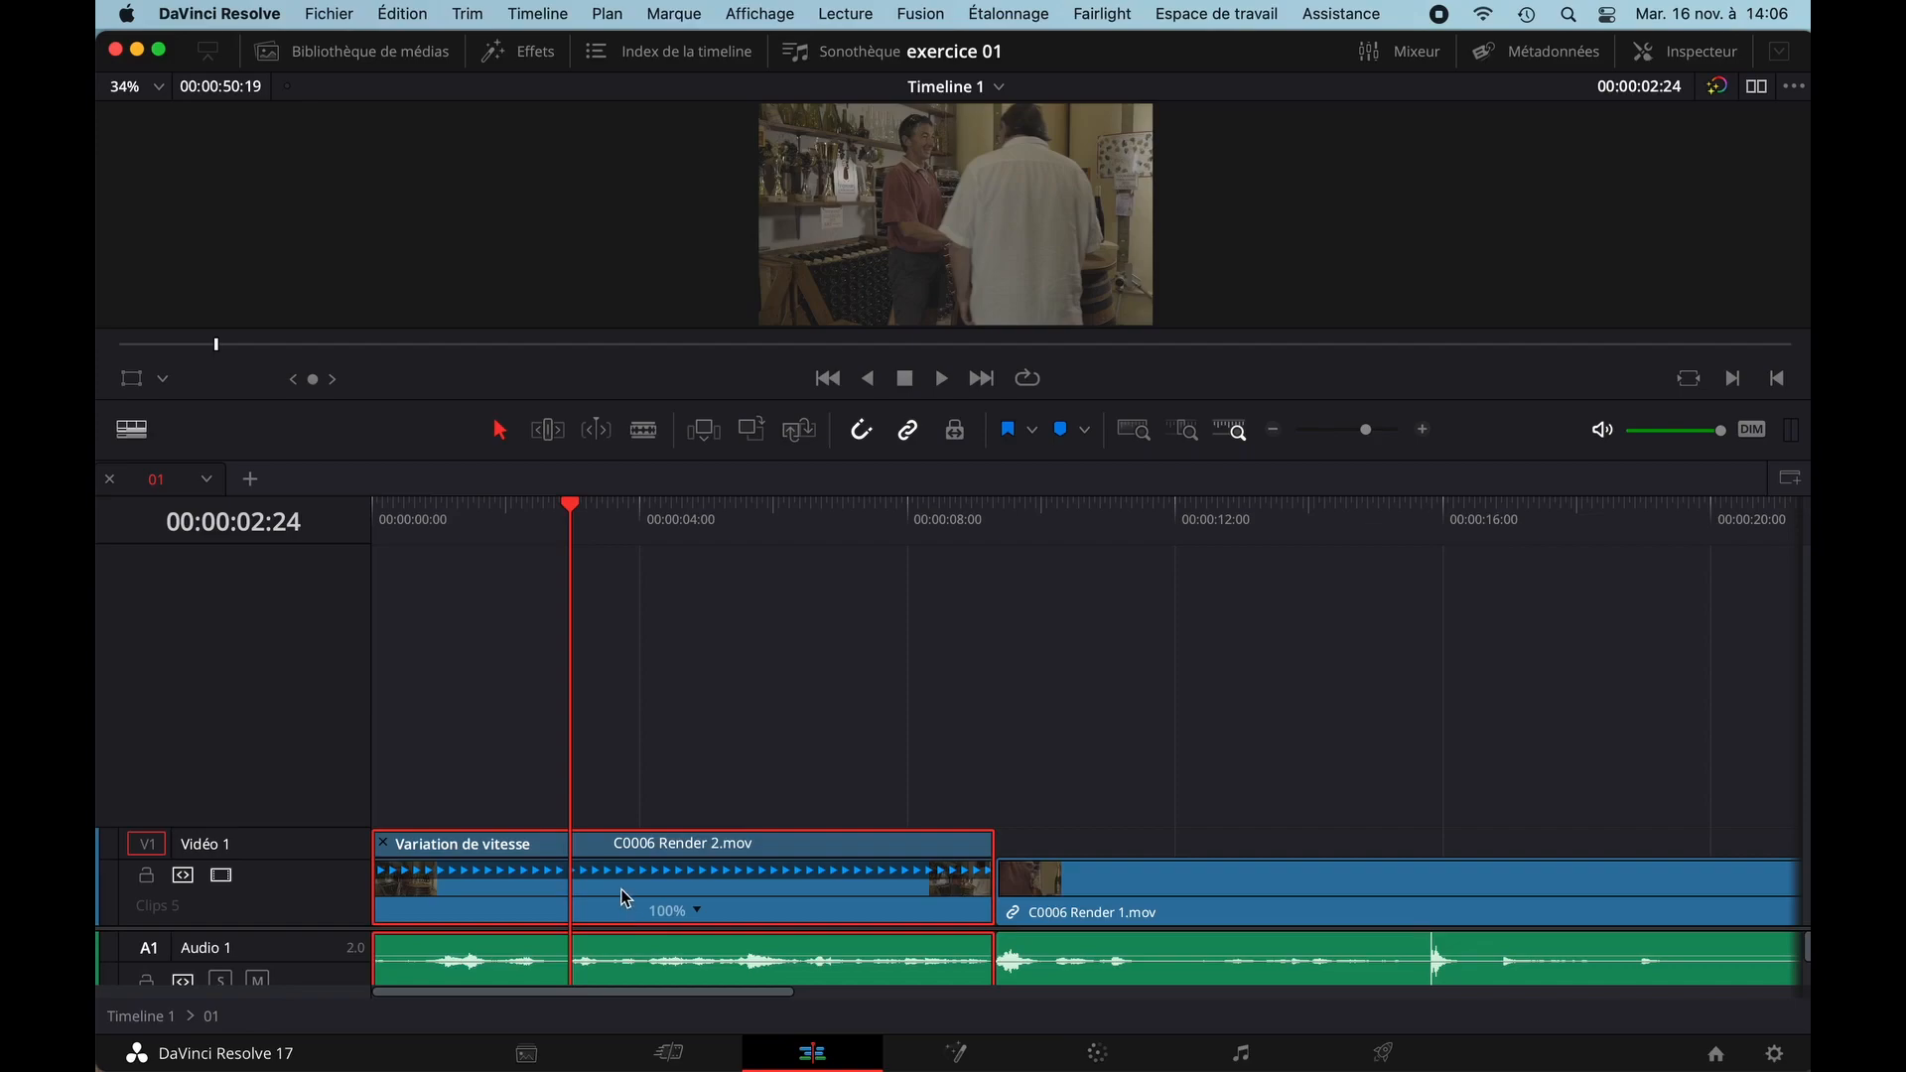
pyautogui.rightClick(622, 890)
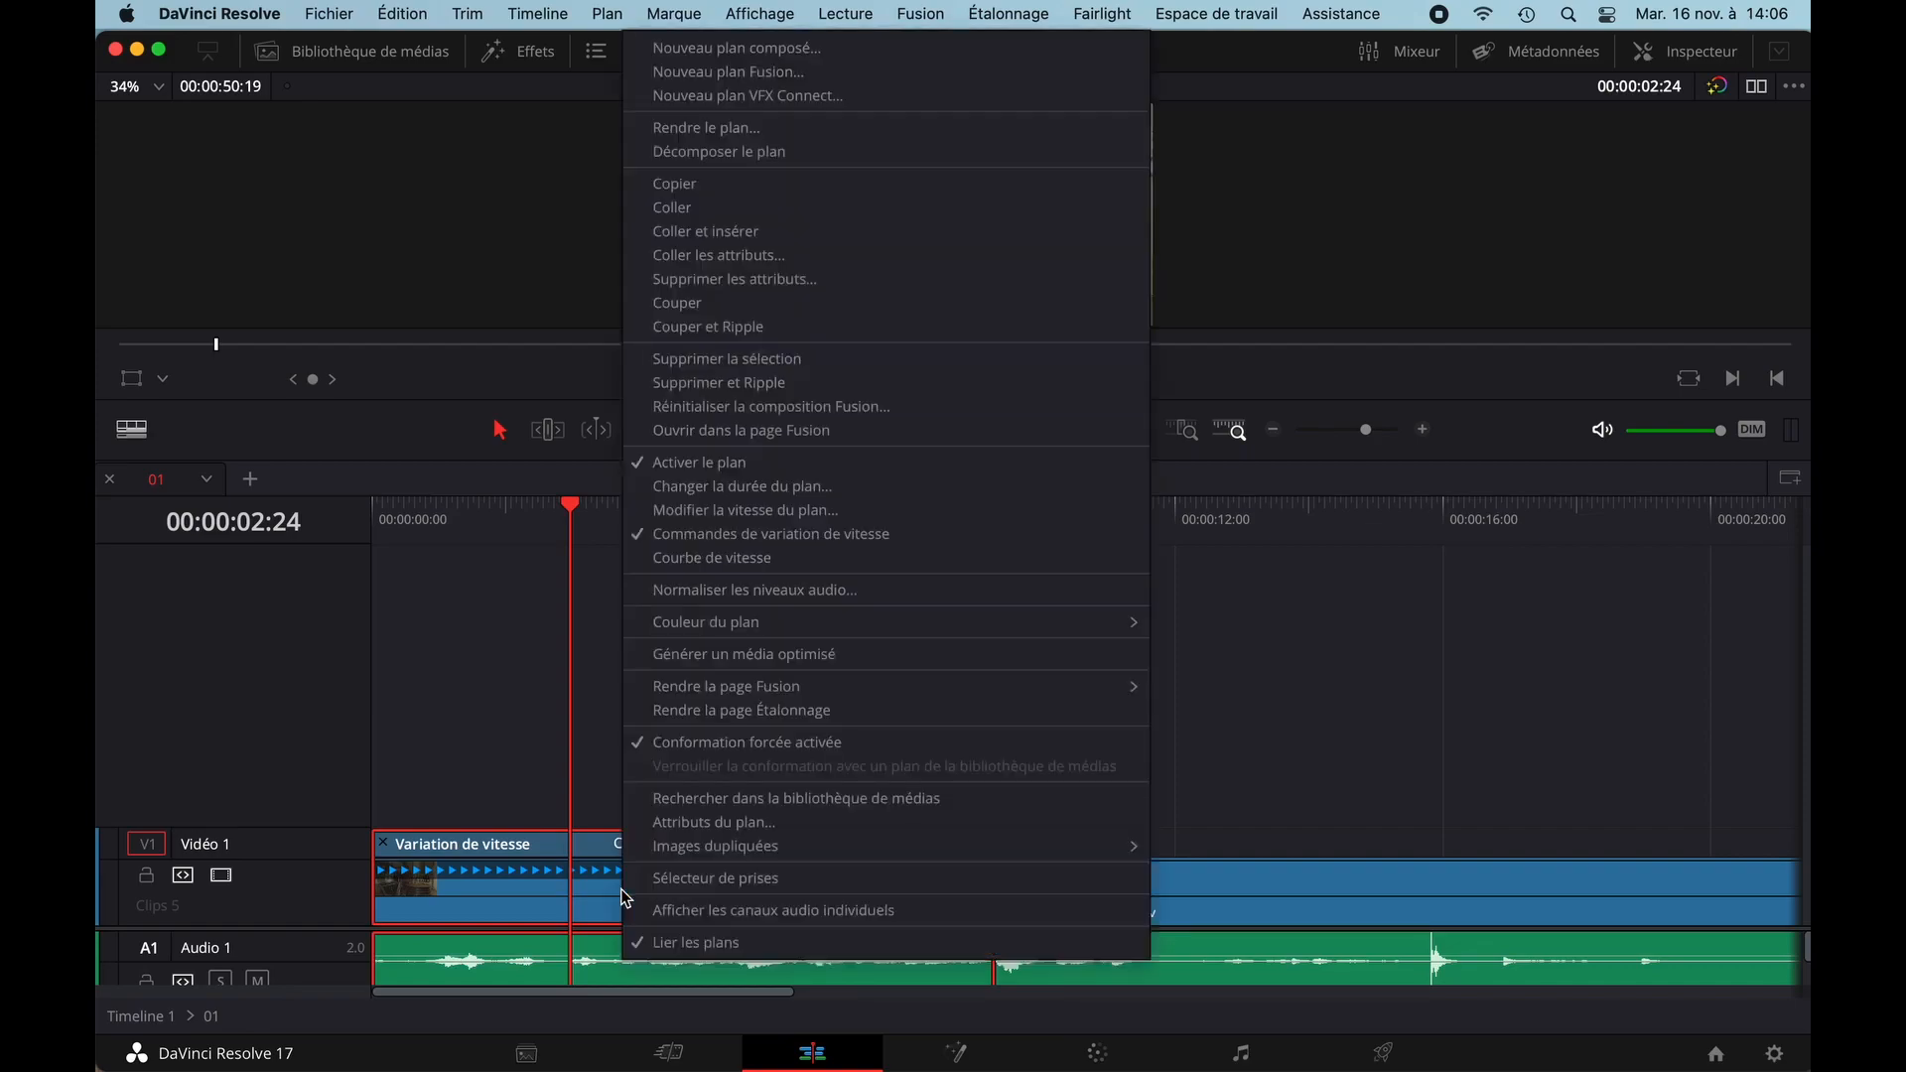
pyautogui.click(711, 558)
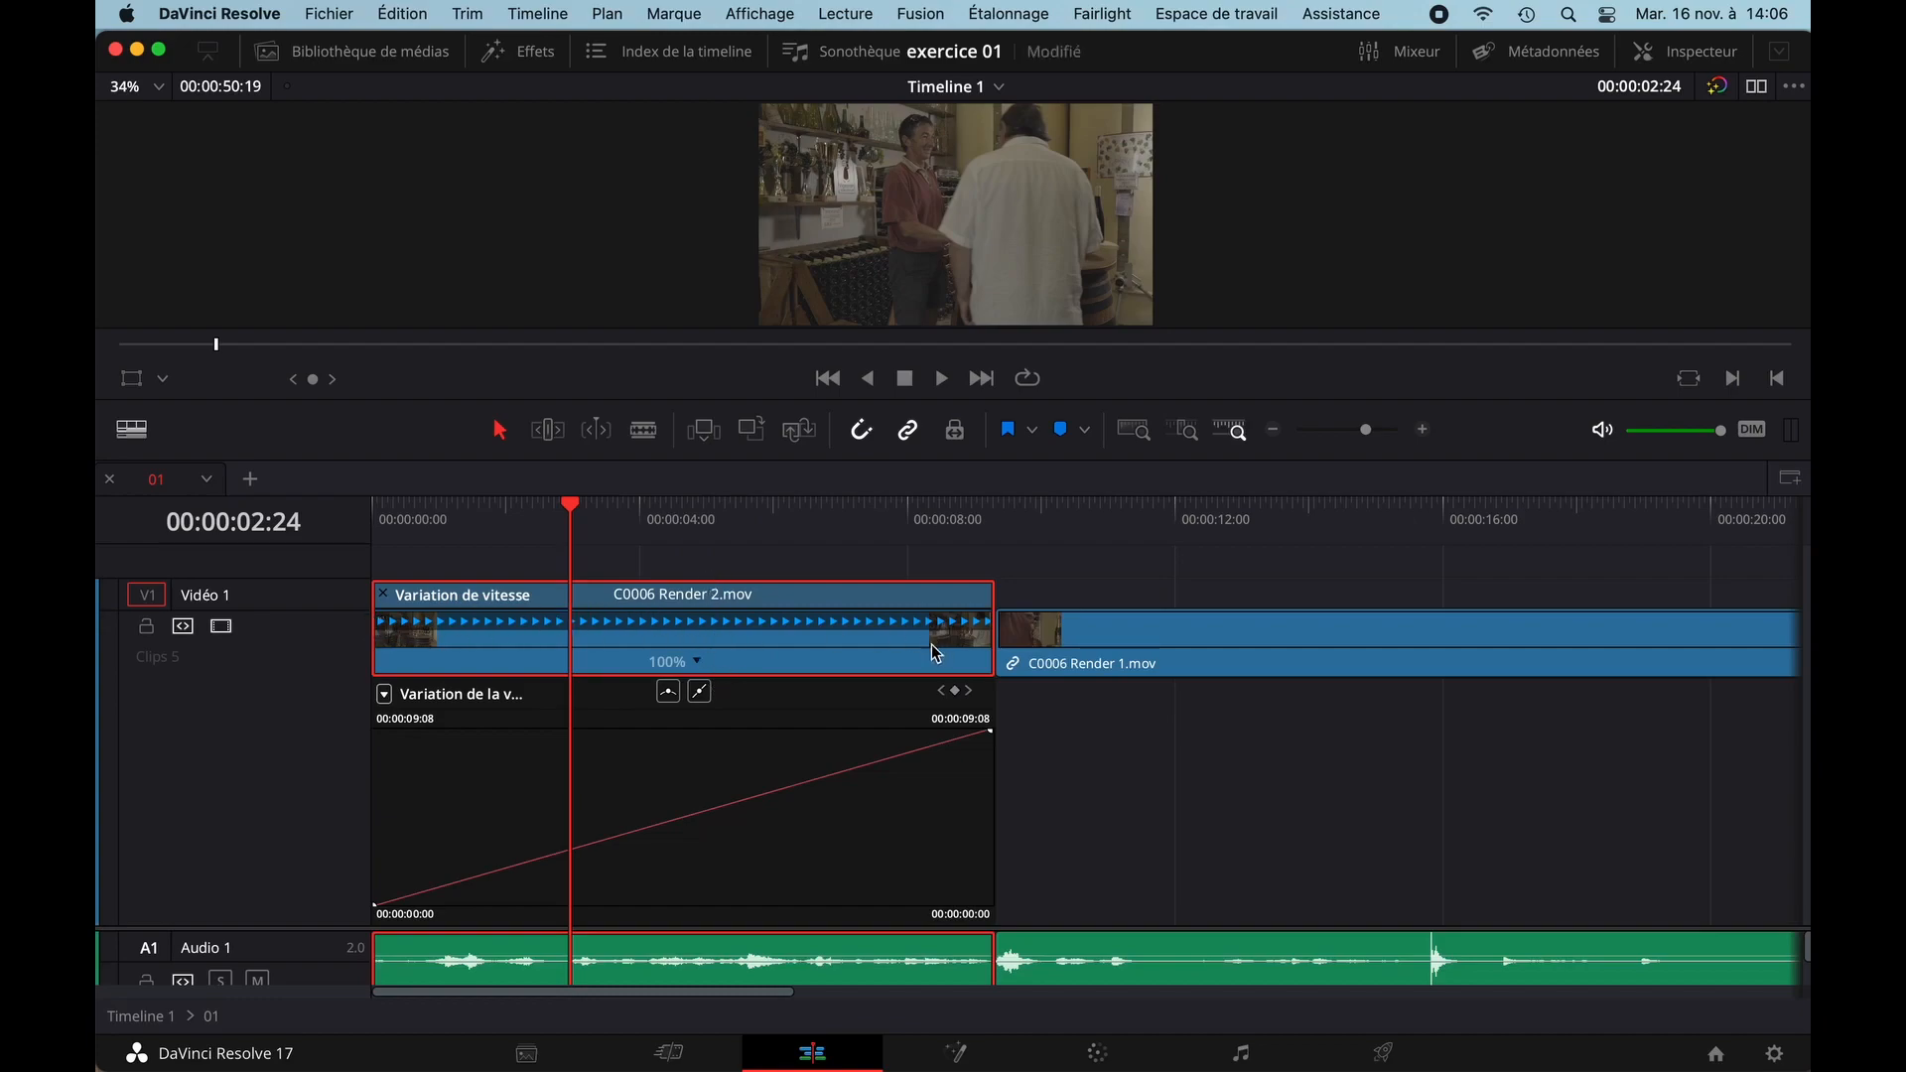
# - Add points to the first clip's retime curve at 00:00:01:10, 00:00:03:12 and 00:00:06:08
pyautogui.moveTo(463, 532)
pyautogui.mouseDown()
pyautogui.moveTo(431, 528)
pyautogui.moveTo(470, 526)
pyautogui.mouseUp()
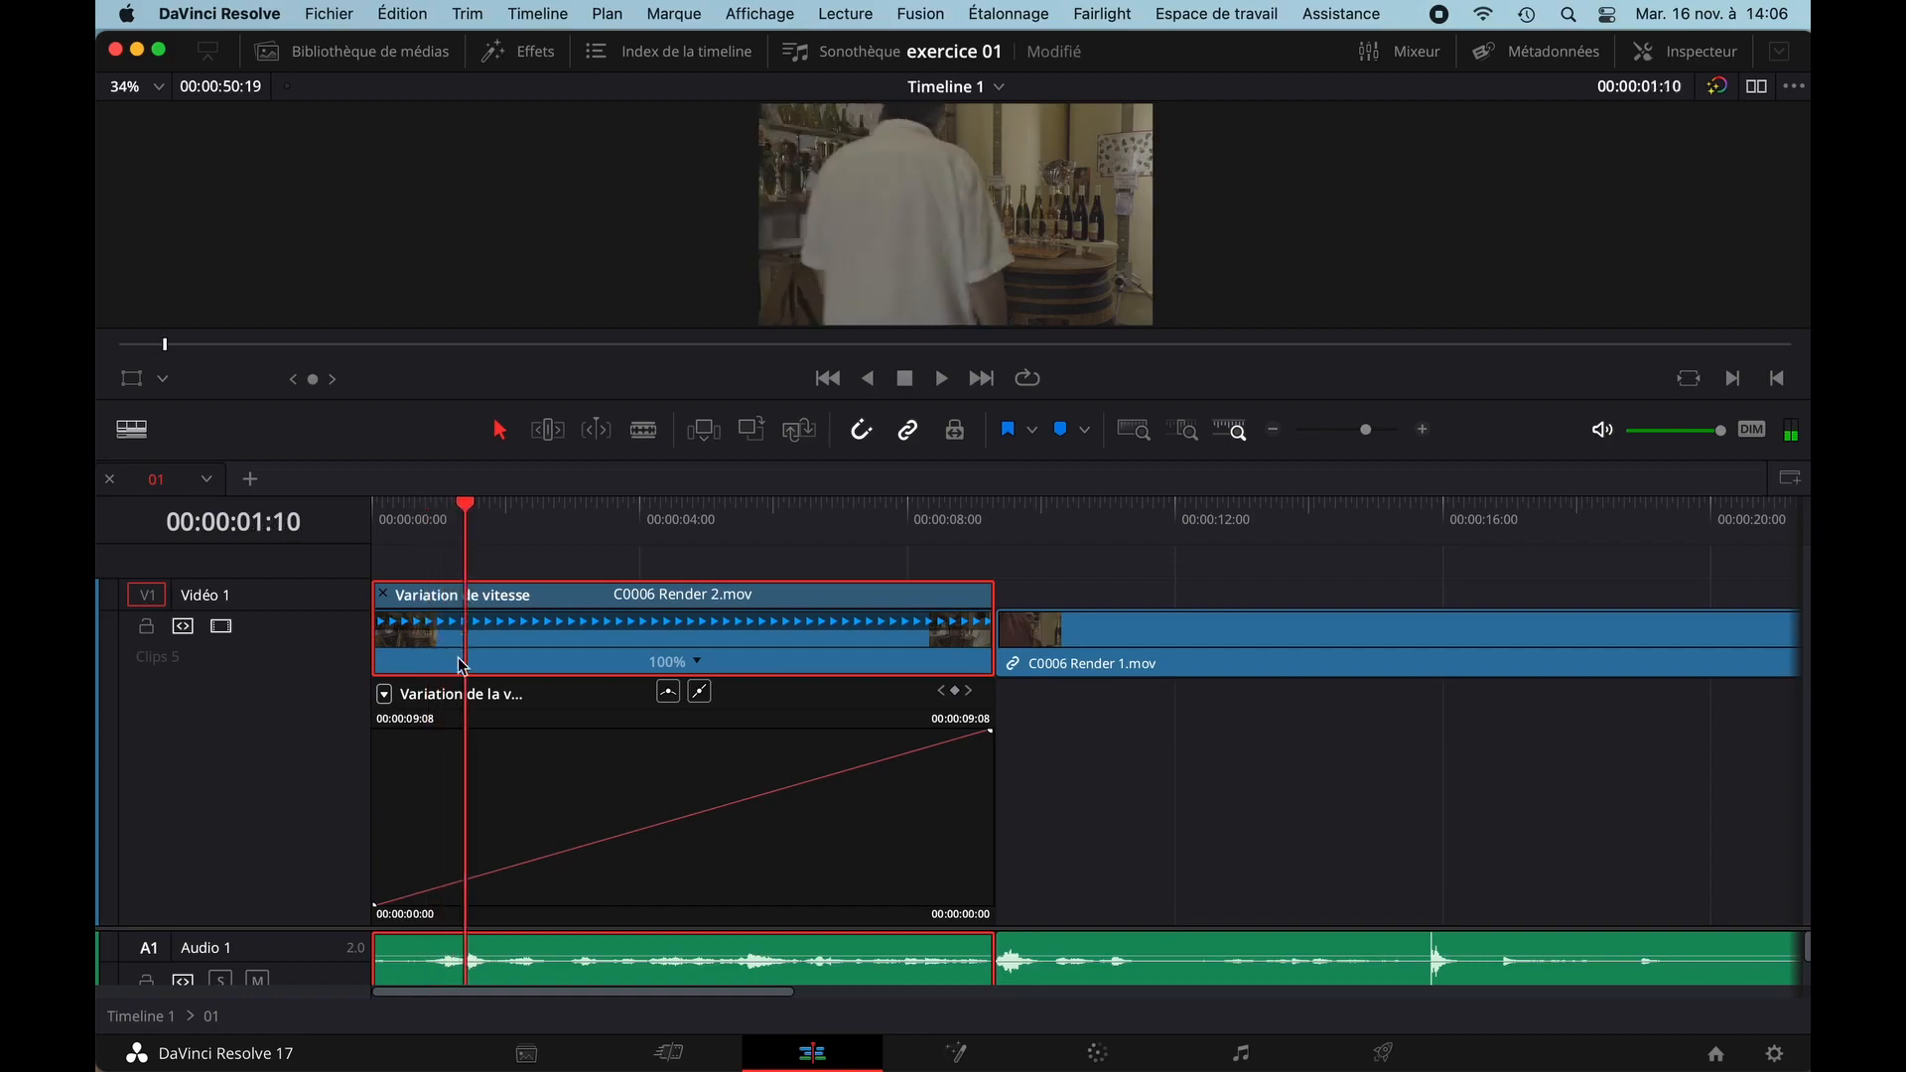
pyautogui.click(466, 879)
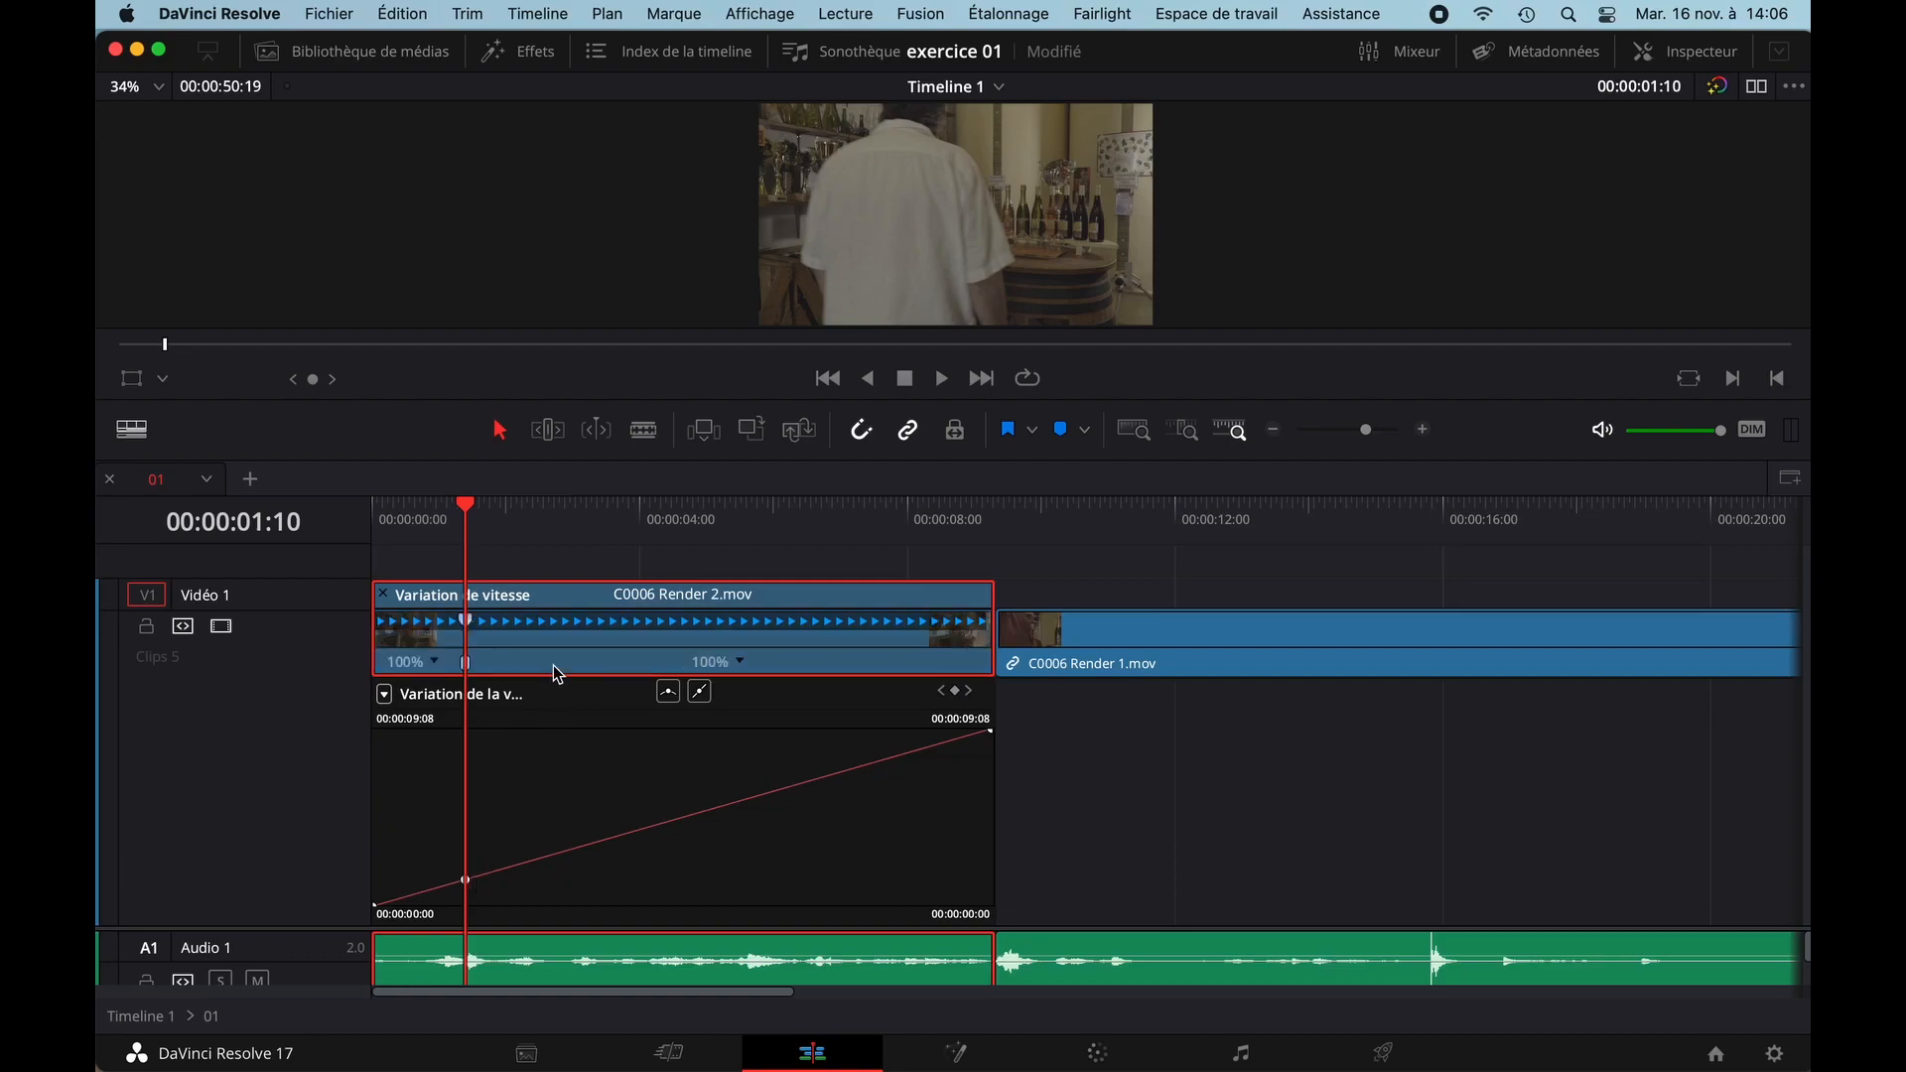
pyautogui.moveTo(501, 553); pyautogui.dragTo(610, 534)
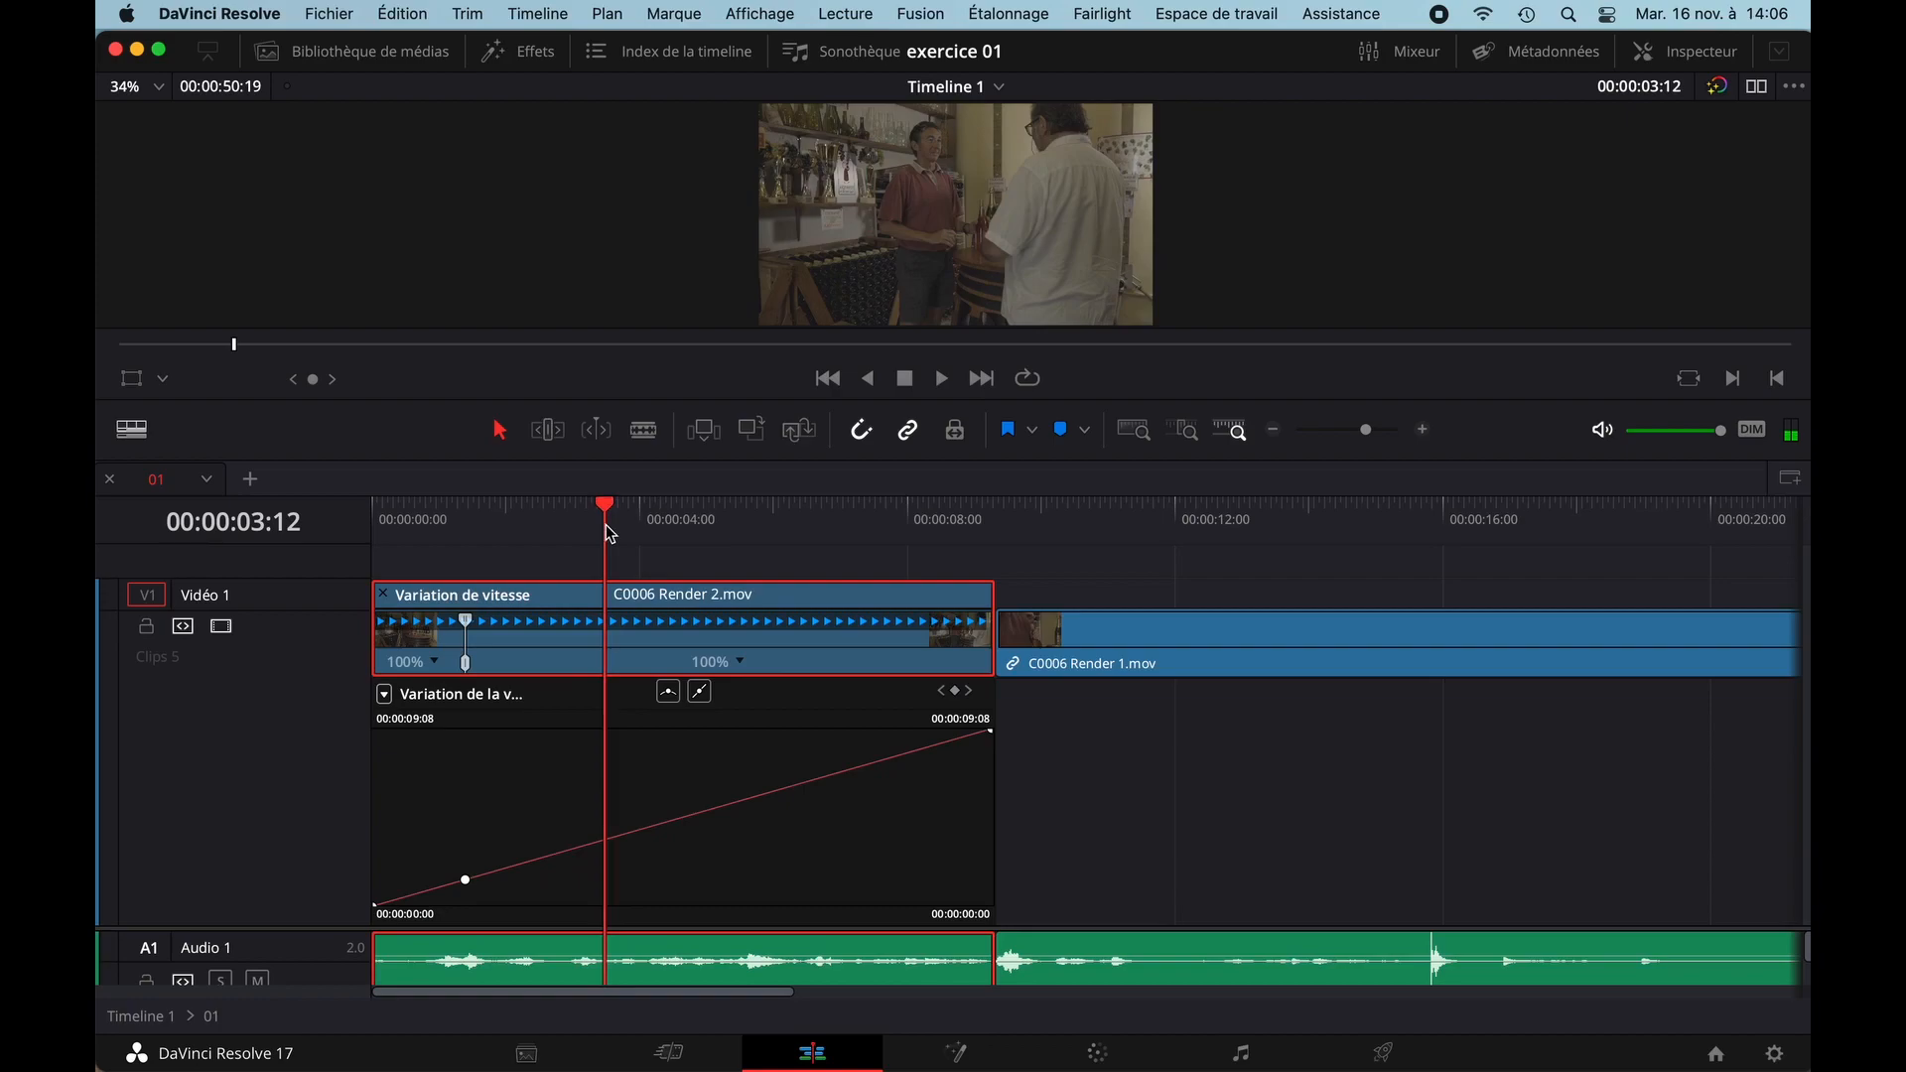
pyautogui.click(605, 839)
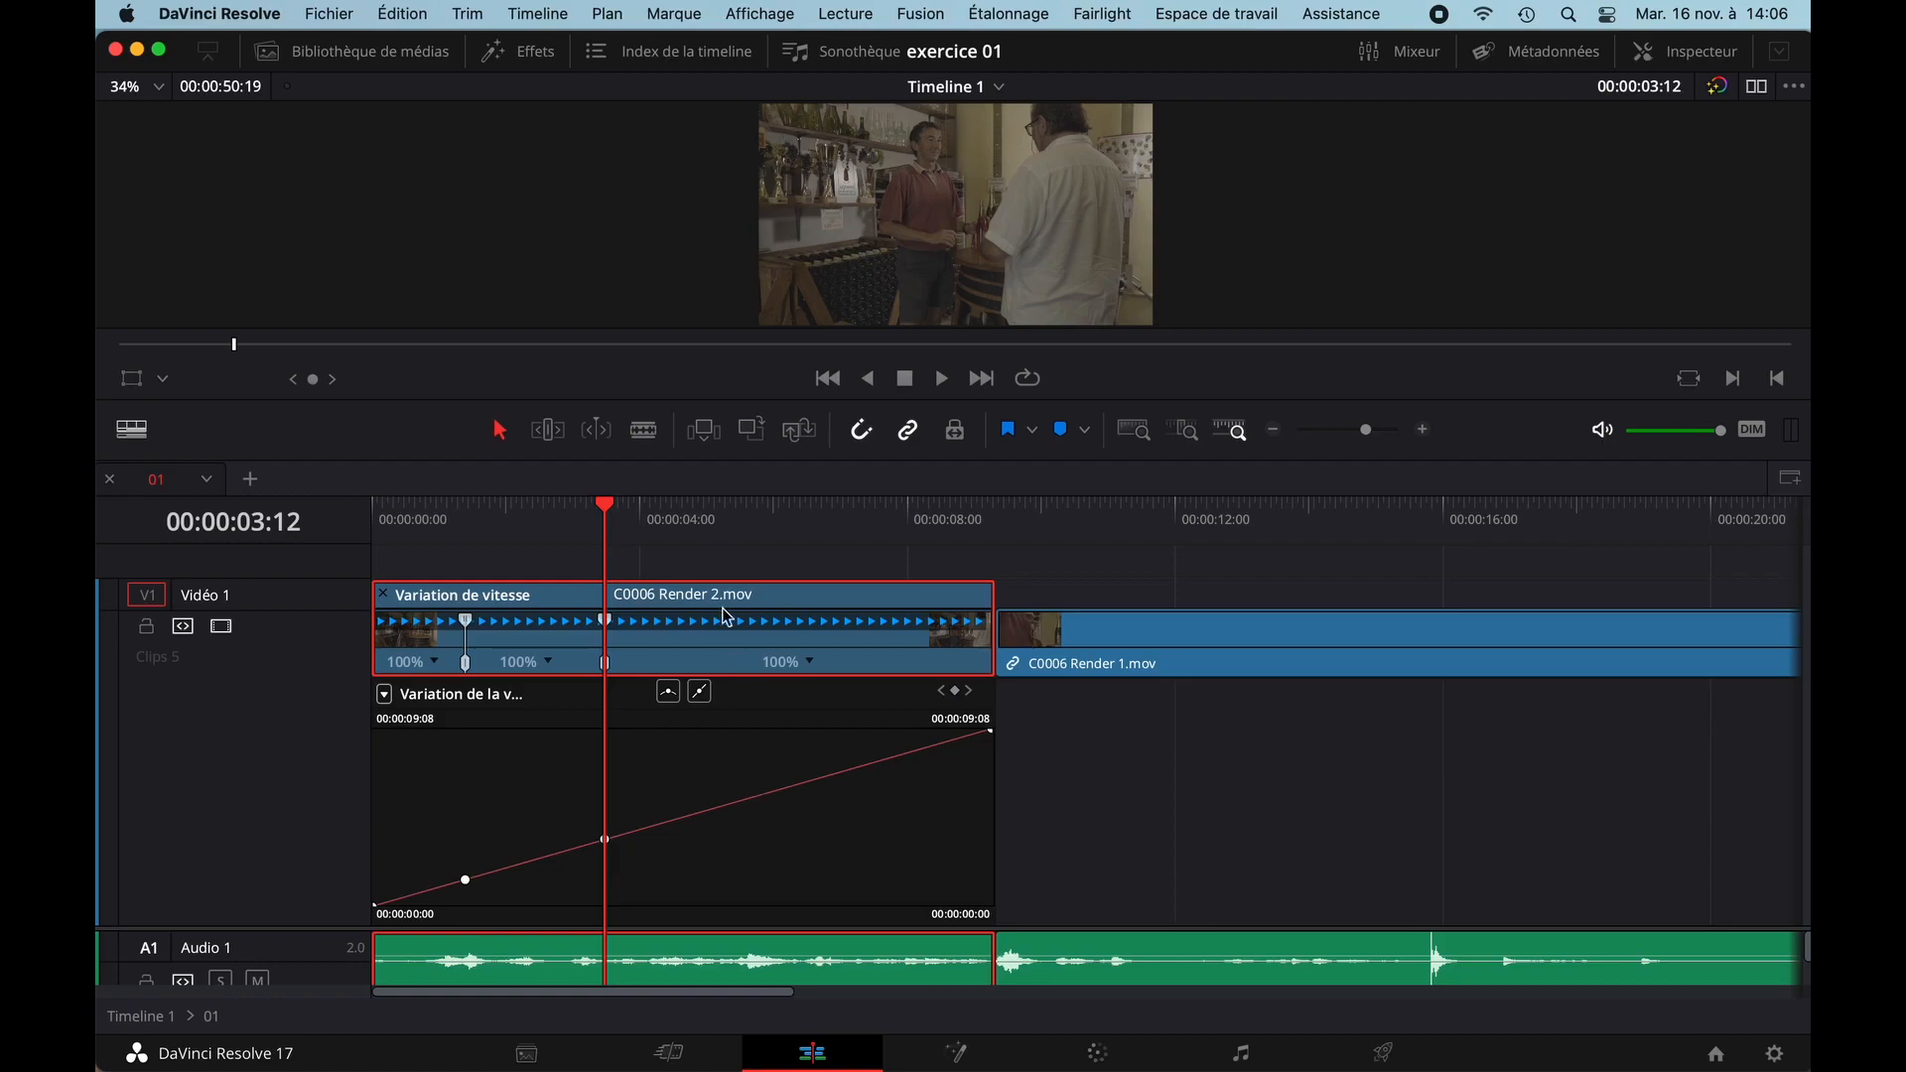
pyautogui.moveTo(720, 529); pyautogui.dragTo(798, 536)
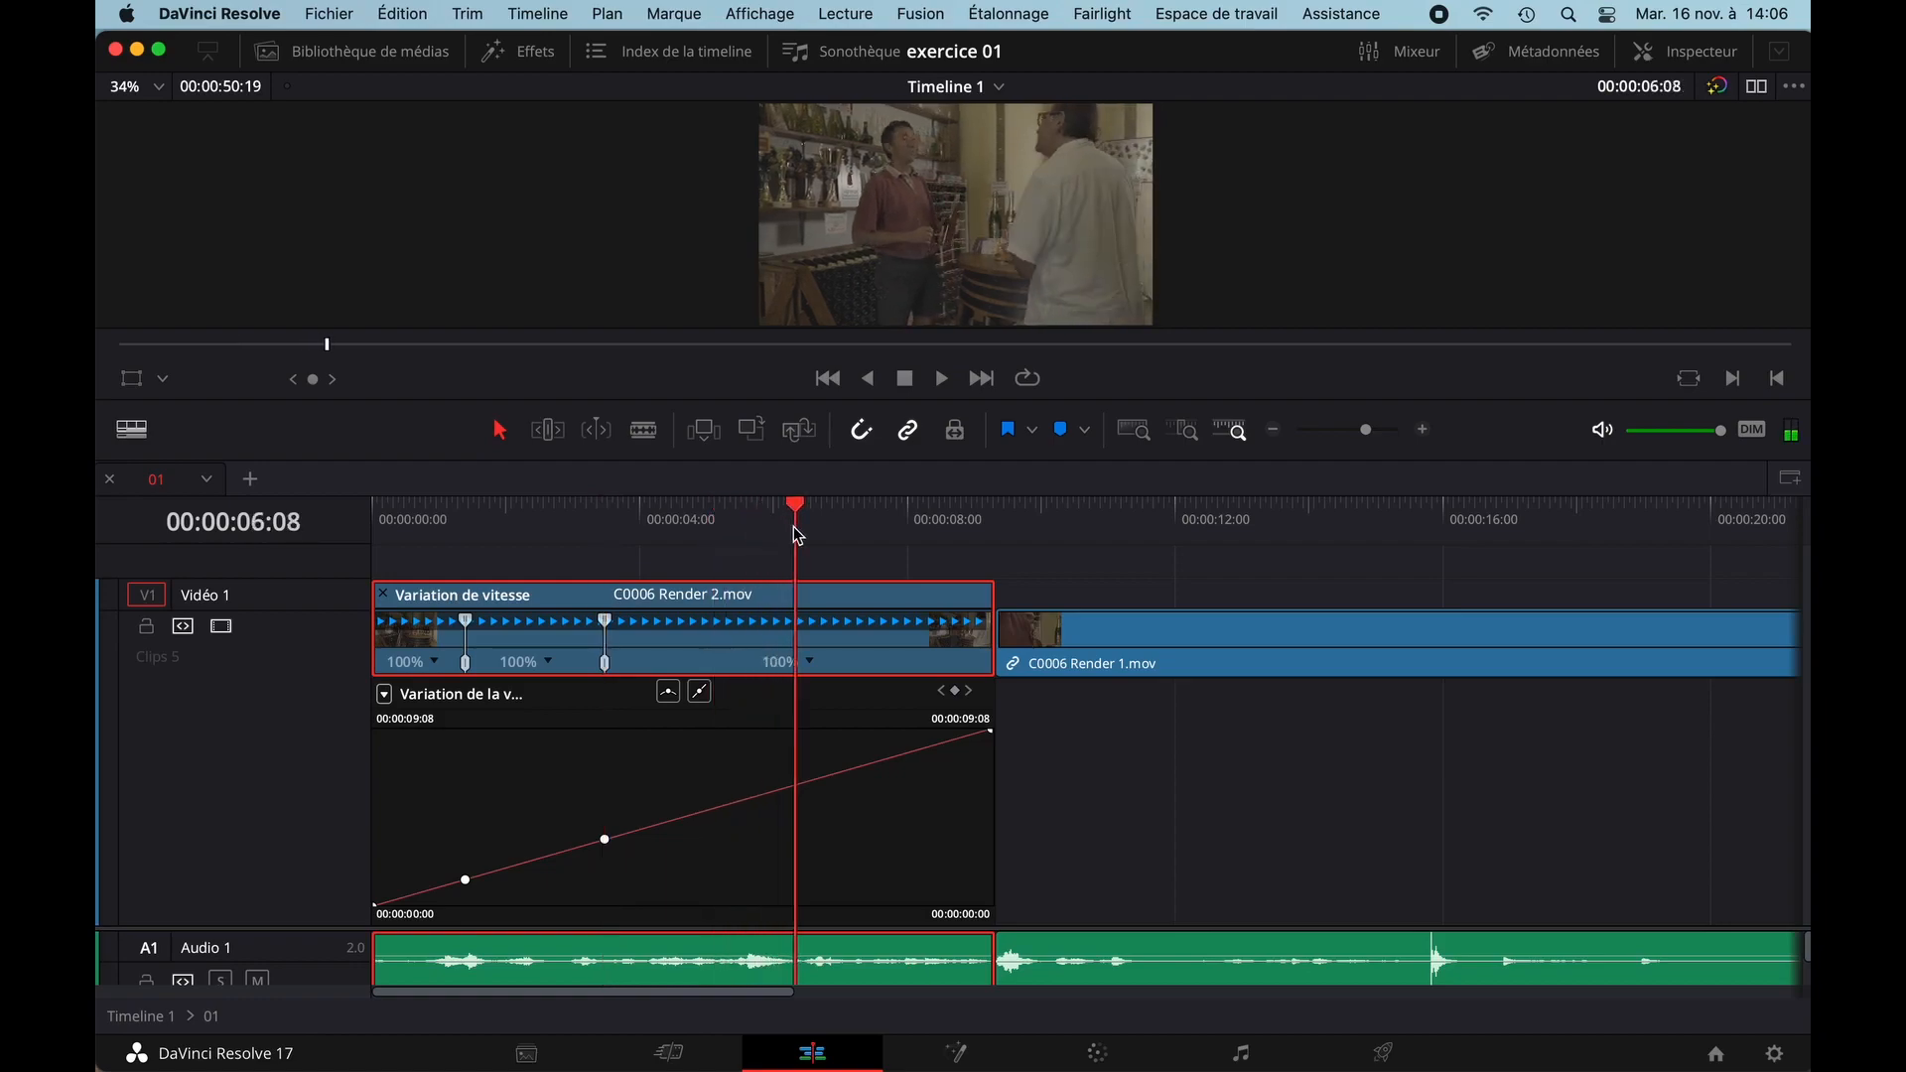
pyautogui.click(795, 787)
# - Reshape the retime curve by moving its second and third added points and its end point, giving 279%, Reverse -98% and Reverse -3% segments
pyautogui.moveTo(609, 841)
pyautogui.moveTo(606, 843); pyautogui.dragTo(553, 814)
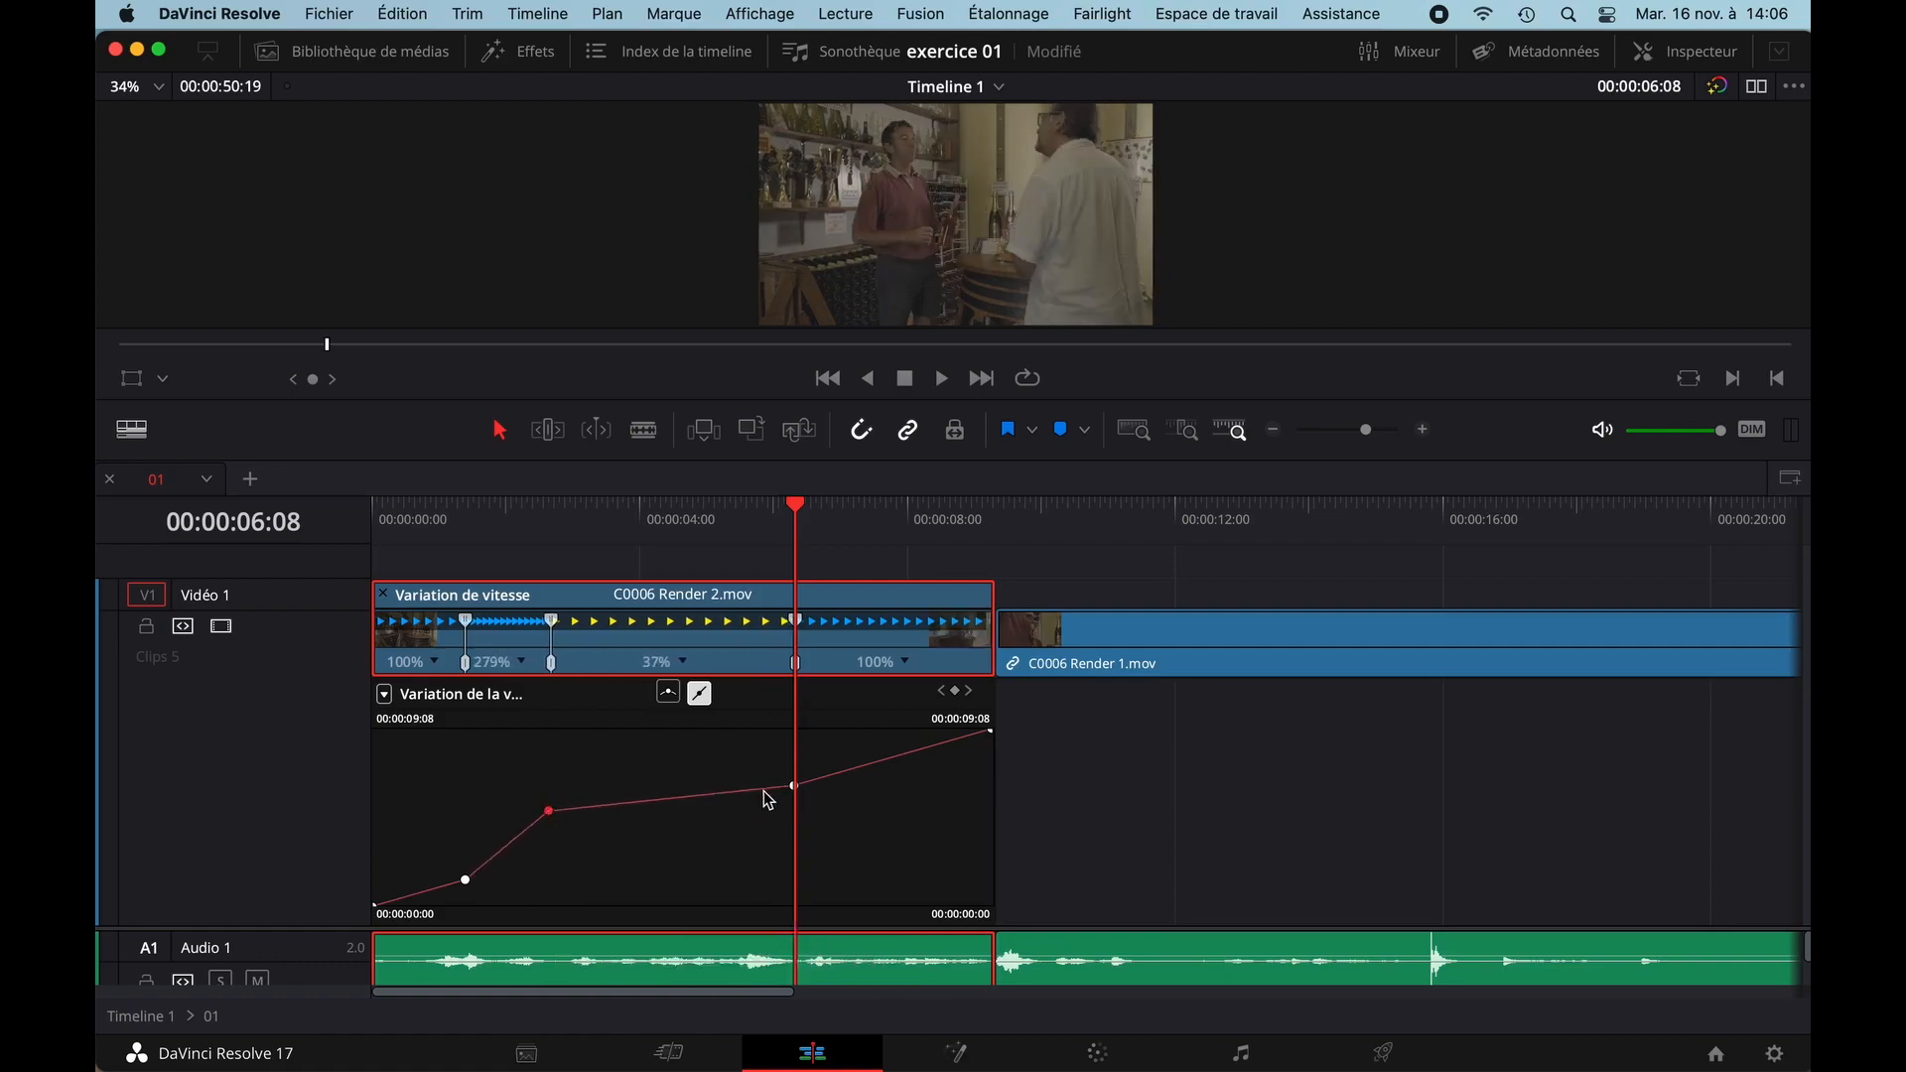
pyautogui.moveTo(787, 788)
pyautogui.moveTo(791, 788); pyautogui.dragTo(769, 873)
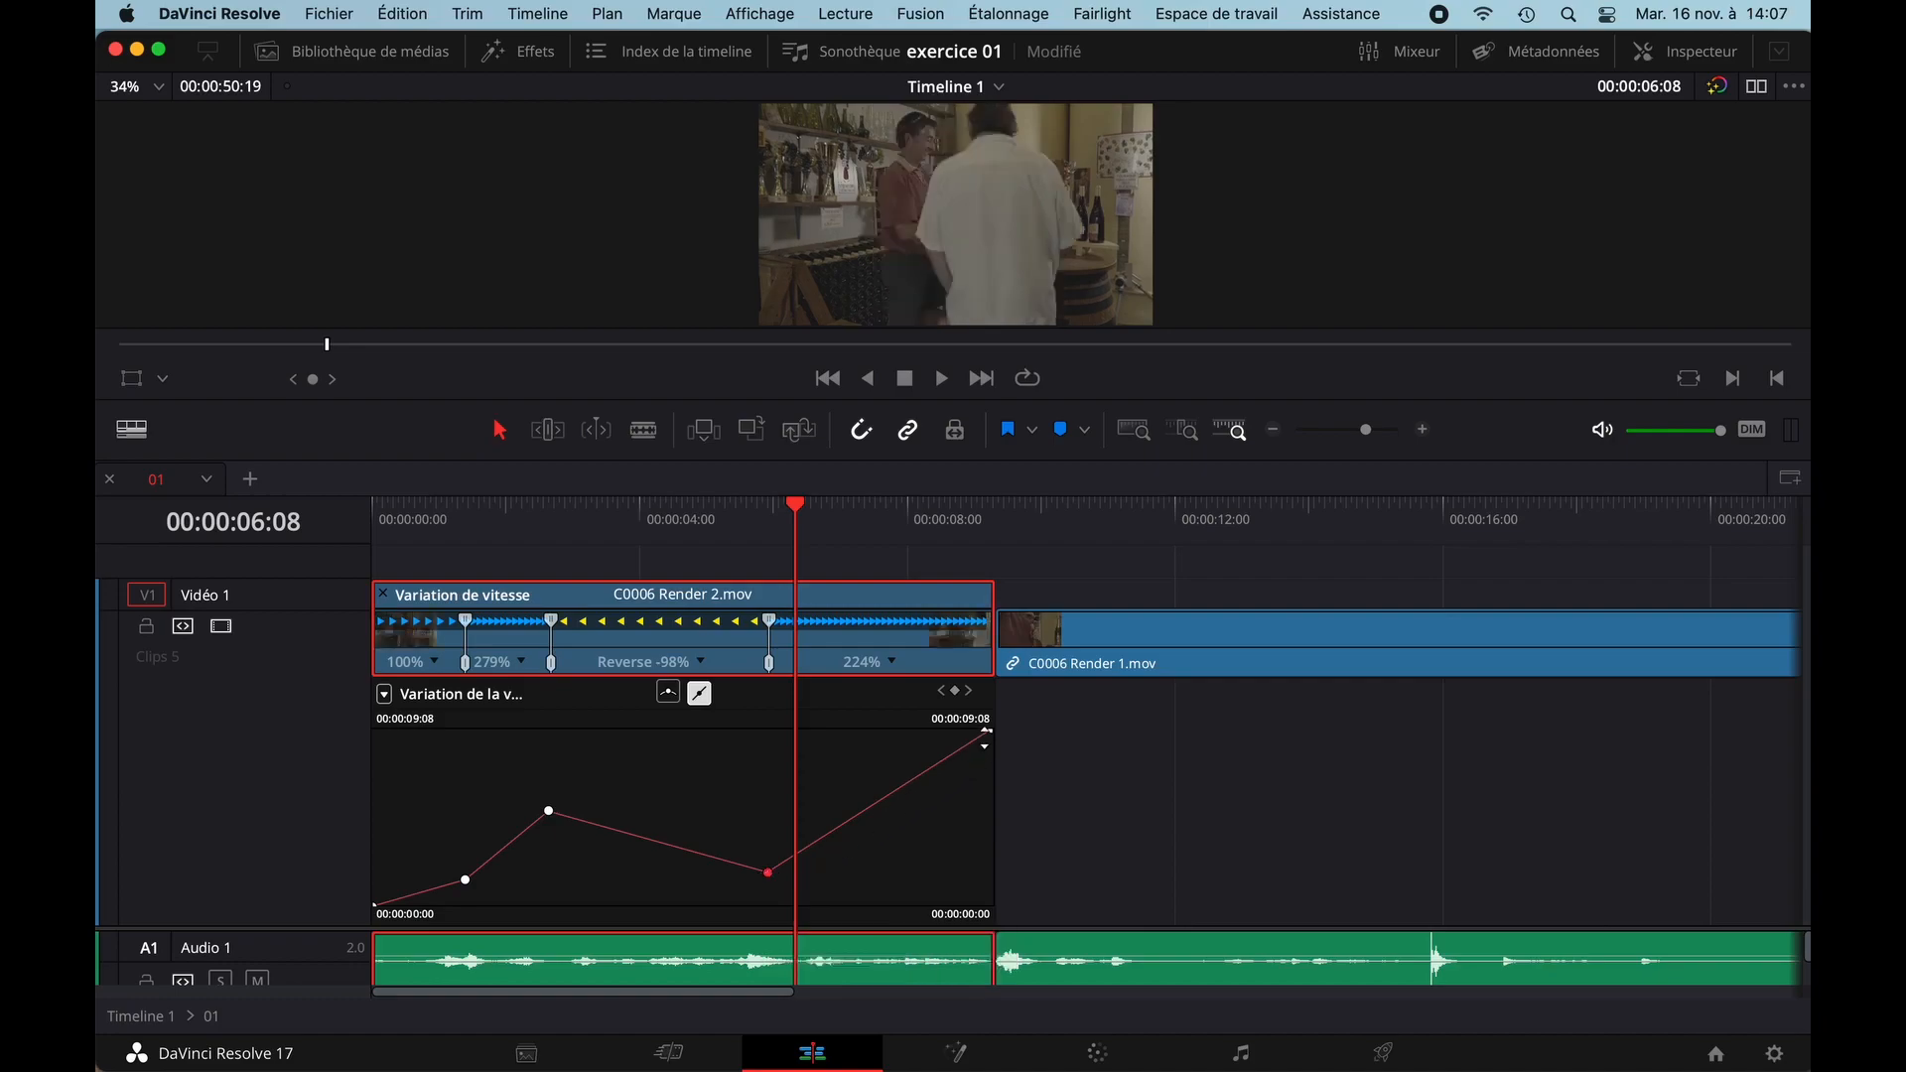
pyautogui.moveTo(989, 735)
pyautogui.moveTo(989, 735); pyautogui.dragTo(940, 881)
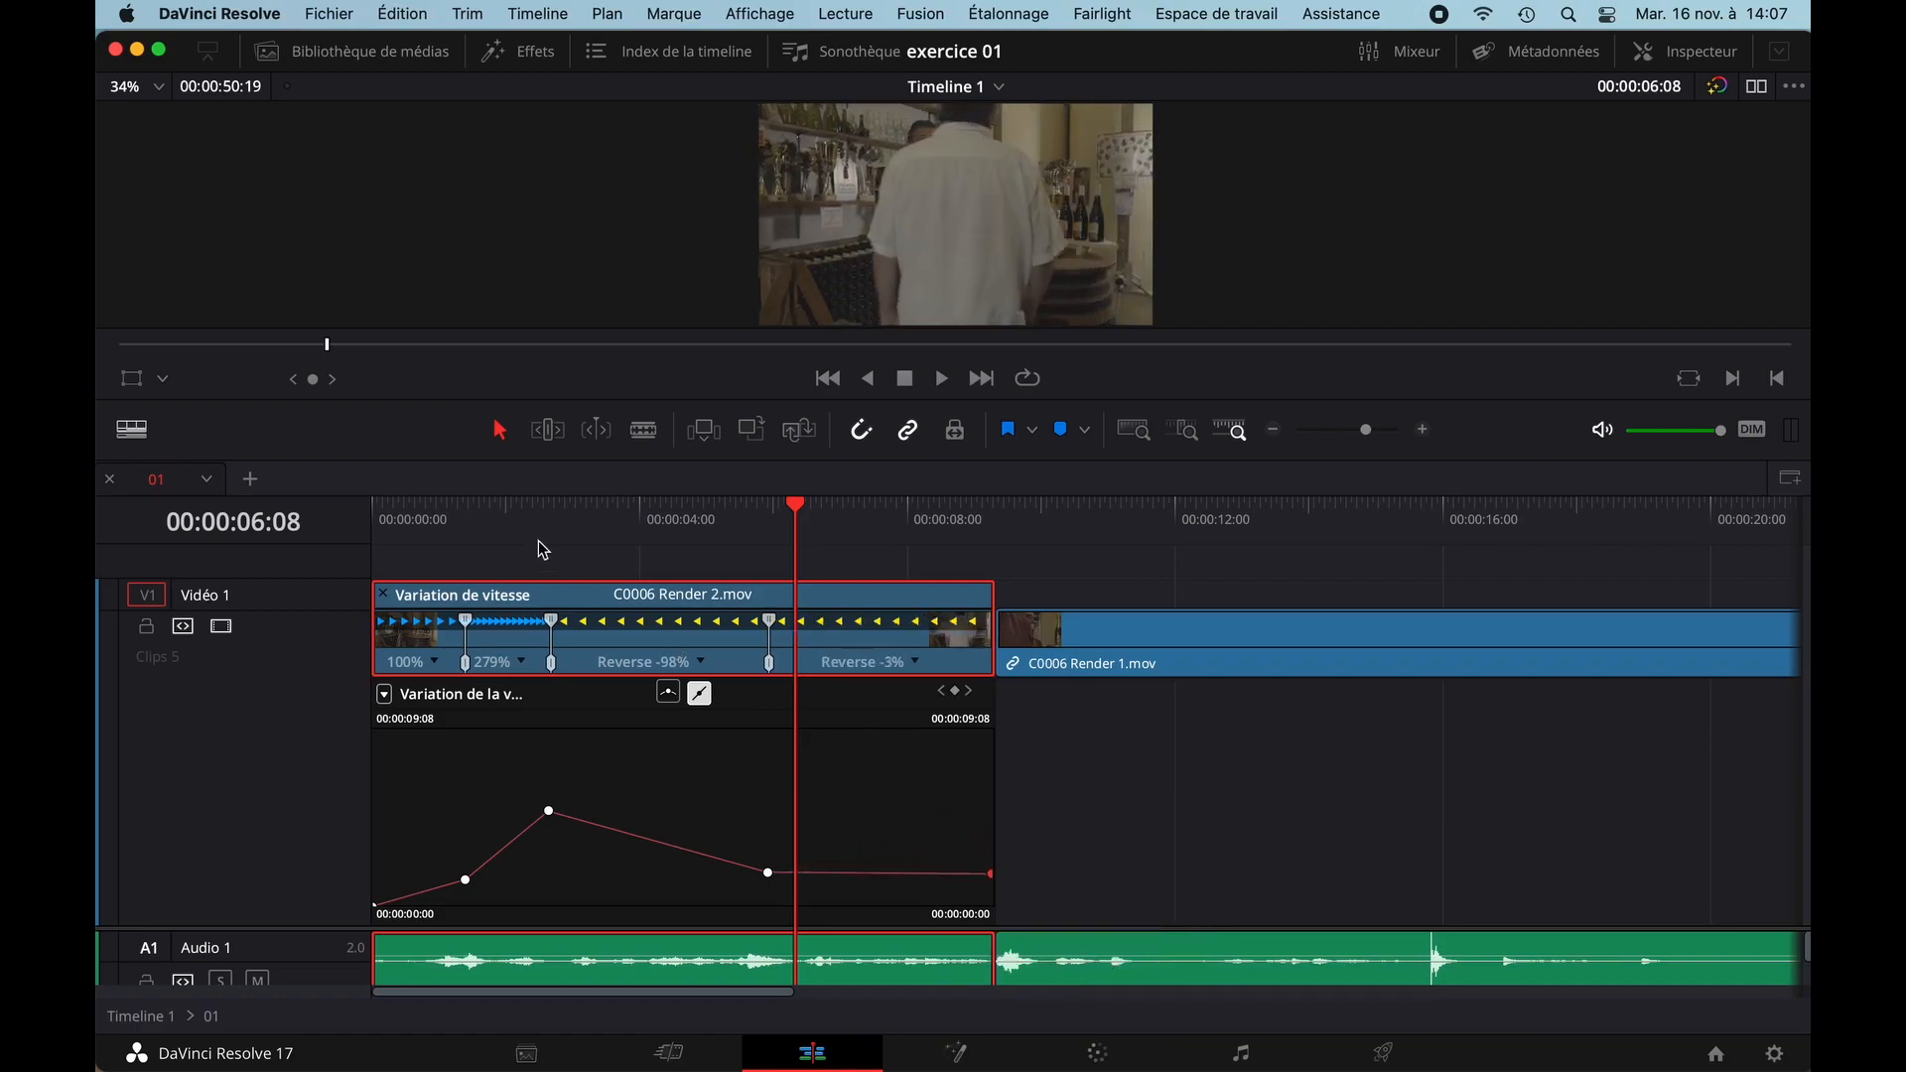
# - Play back the reshaped retime curve on the first clip from near the timeline start
pyautogui.moveTo(484, 528); pyautogui.dragTo(385, 526)
pyautogui.press('space')
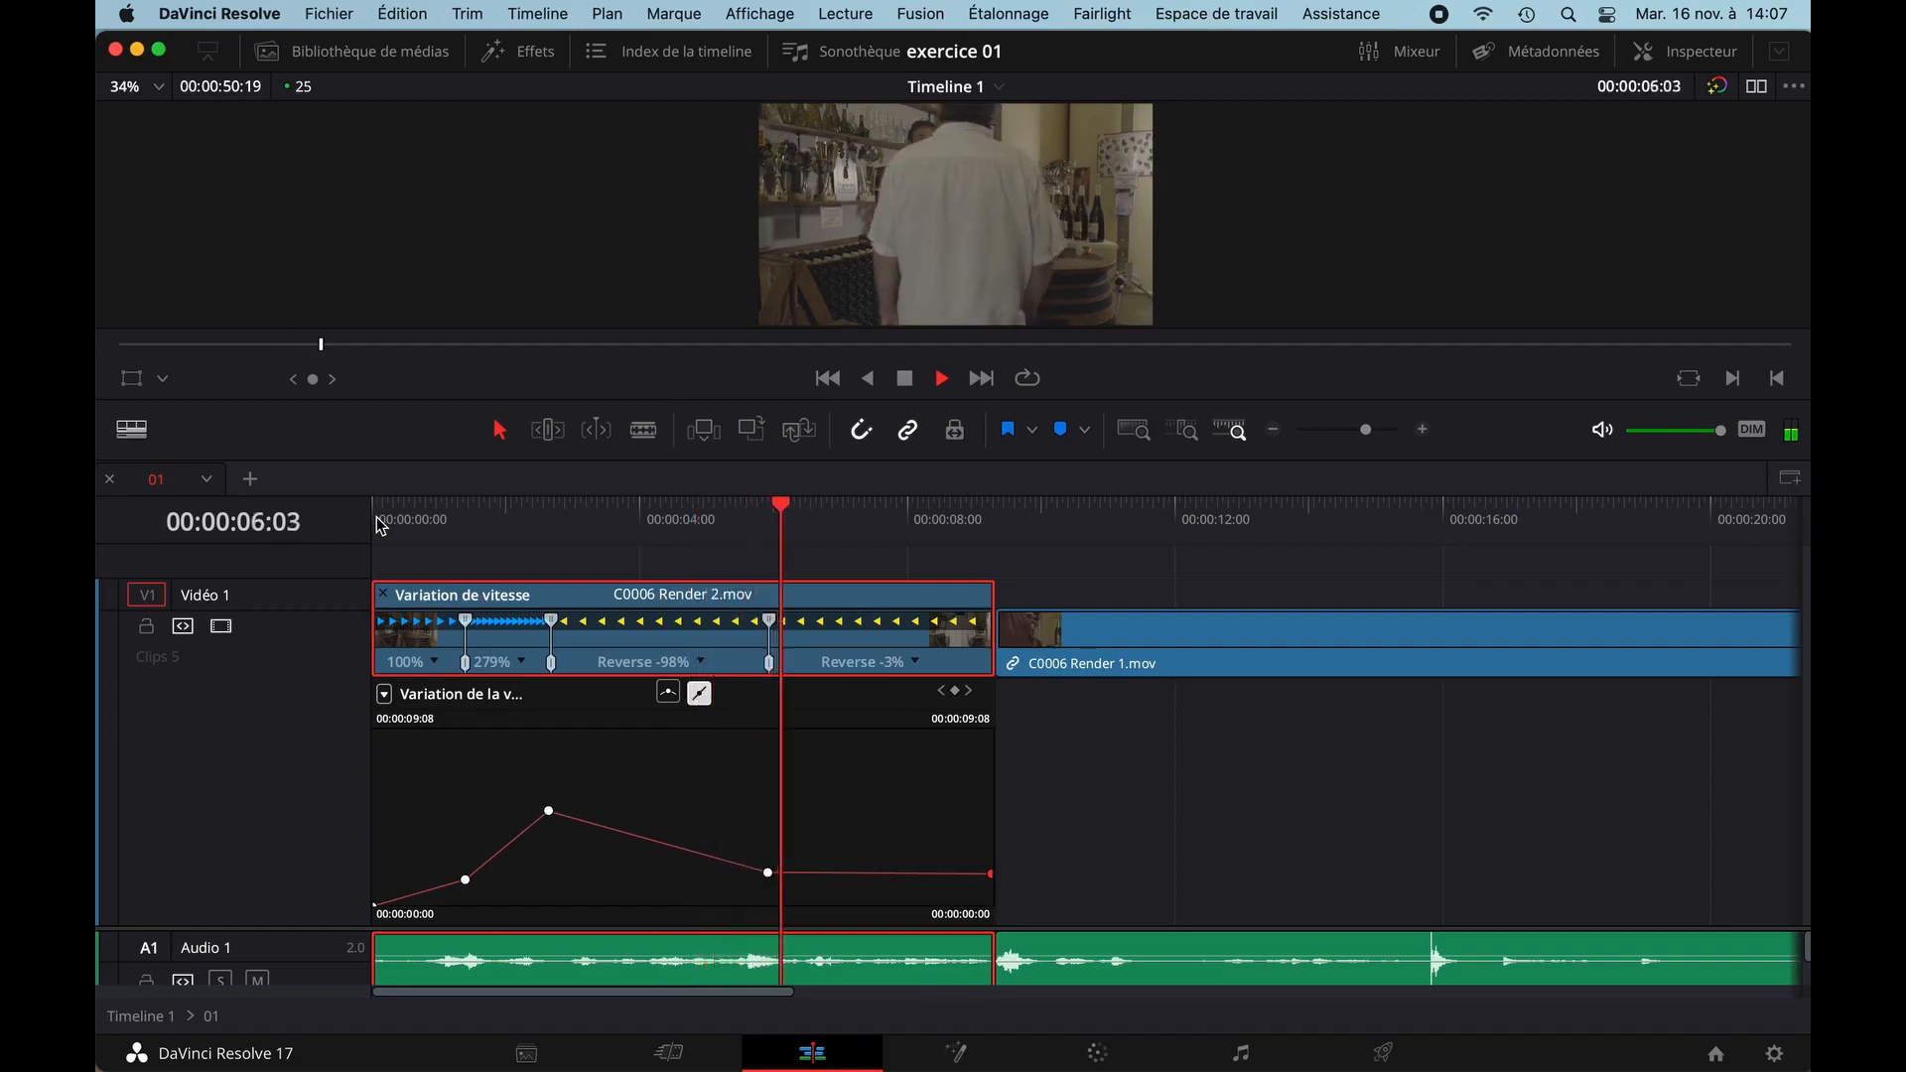
pyautogui.press('space')
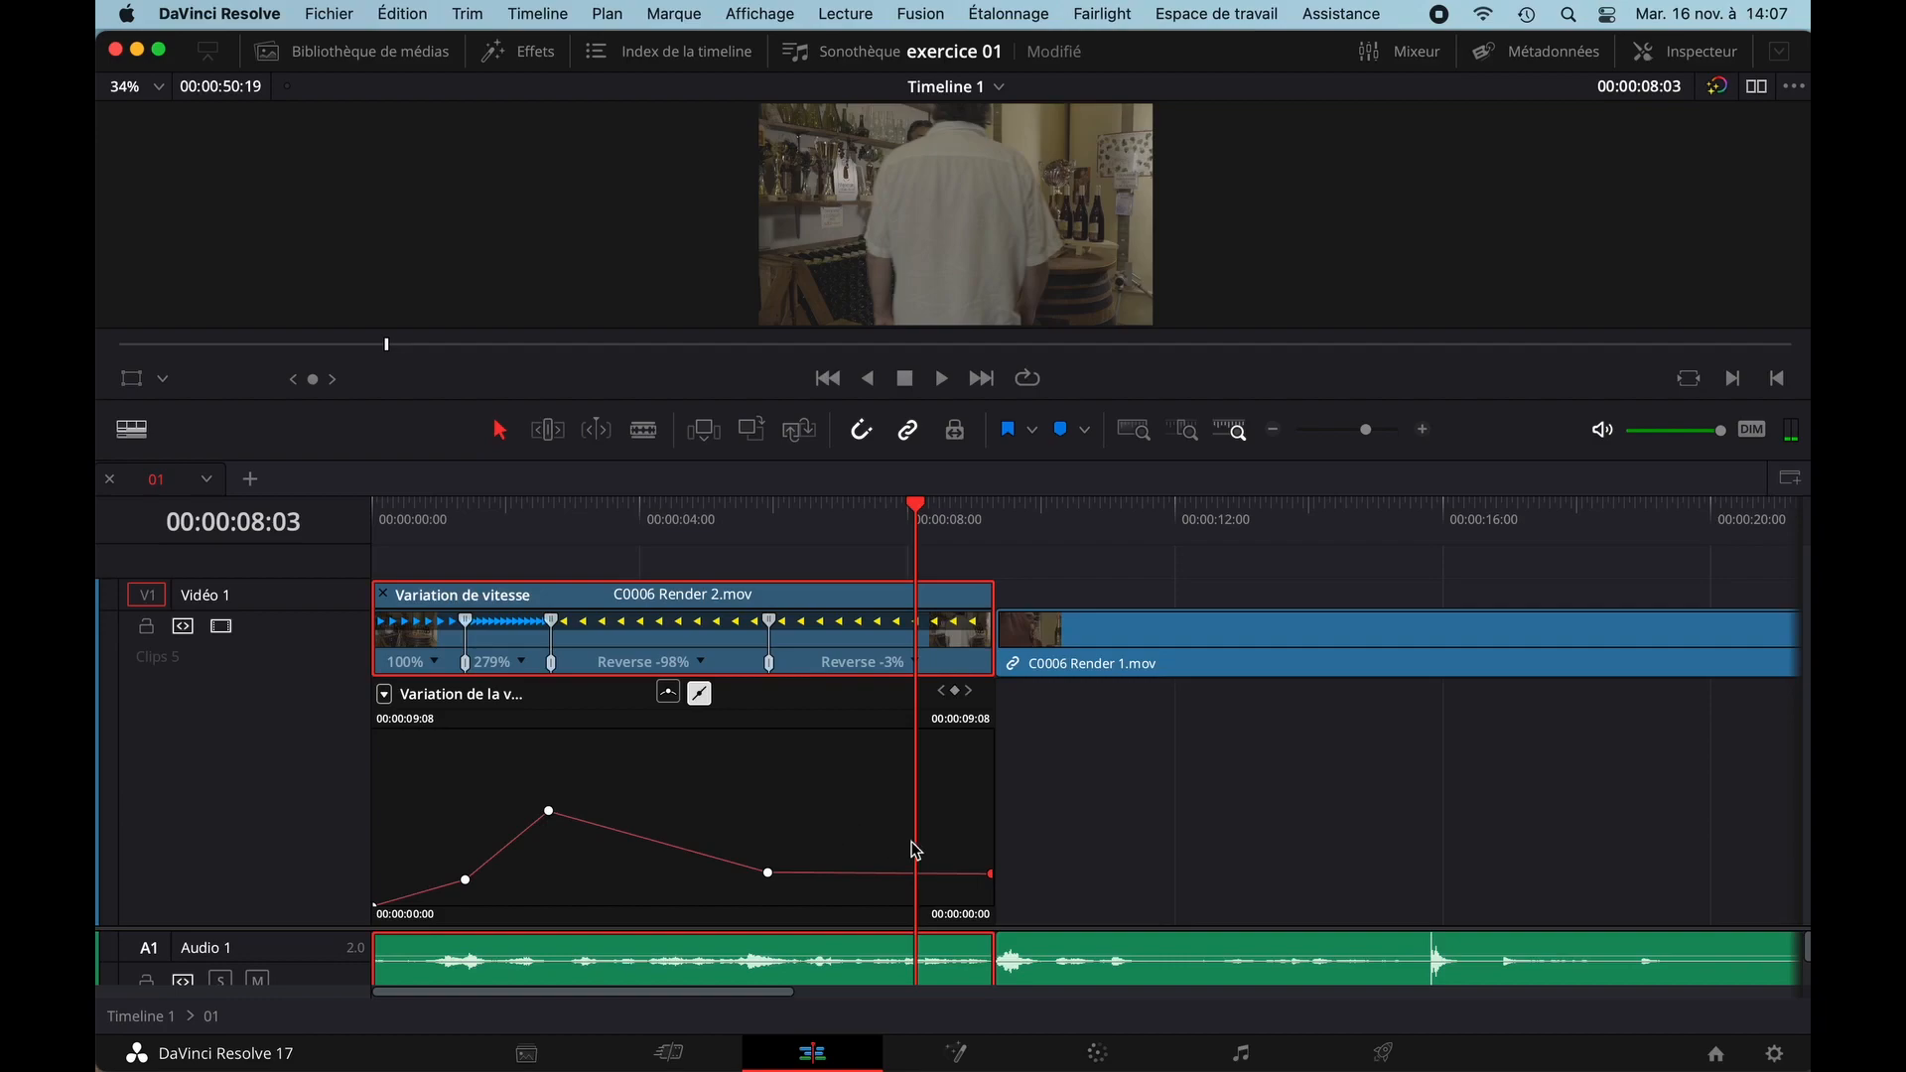
# - Reshape the first clip's retime curve by moving its second and third added points and end point, giving 244%, Reverse -146% and 97% segments
pyautogui.moveTo(988, 875)
pyautogui.moveTo(988, 875); pyautogui.dragTo(973, 837)
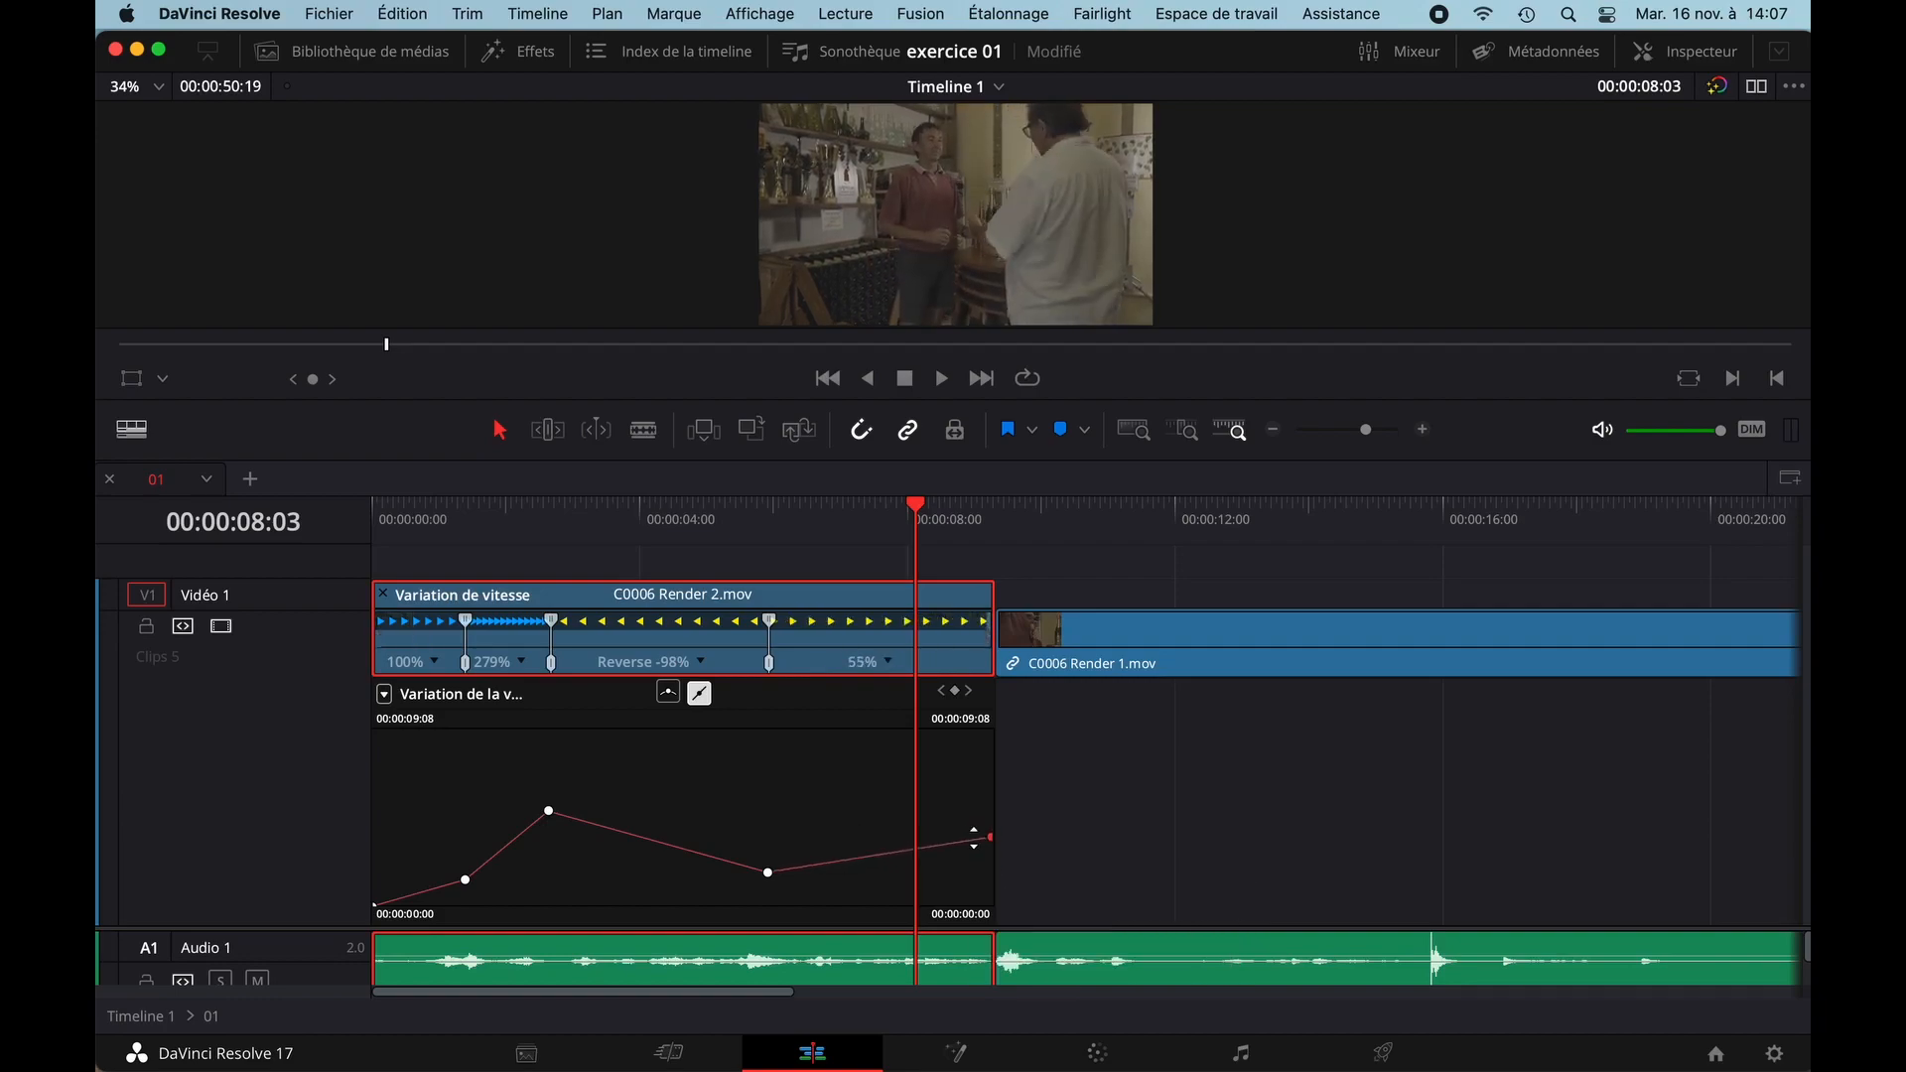
pyautogui.moveTo(767, 873)
pyautogui.moveTo(767, 873)
pyautogui.mouseDown()
pyautogui.moveTo(766, 834)
pyautogui.moveTo(762, 867)
pyautogui.mouseUp()
pyautogui.moveTo(990, 837); pyautogui.dragTo(896, 809)
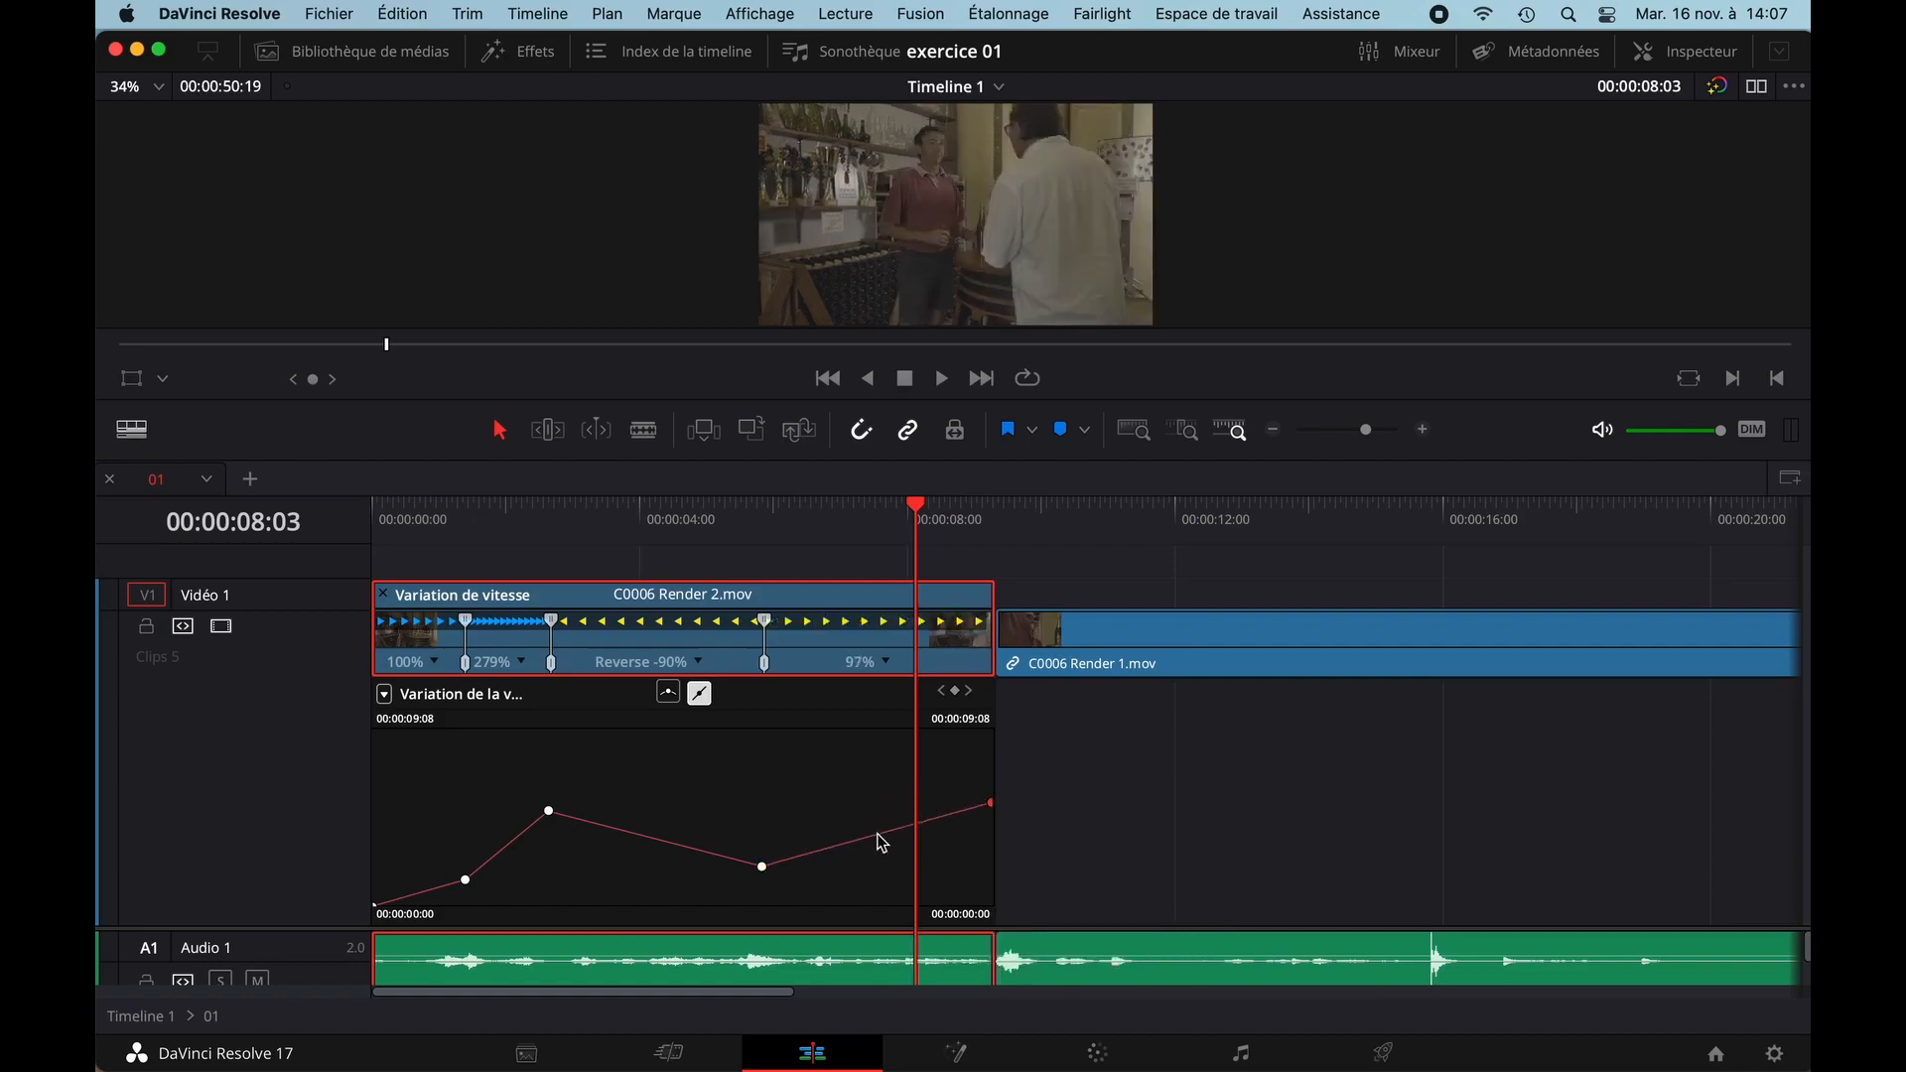
pyautogui.moveTo(549, 811); pyautogui.dragTo(588, 794)
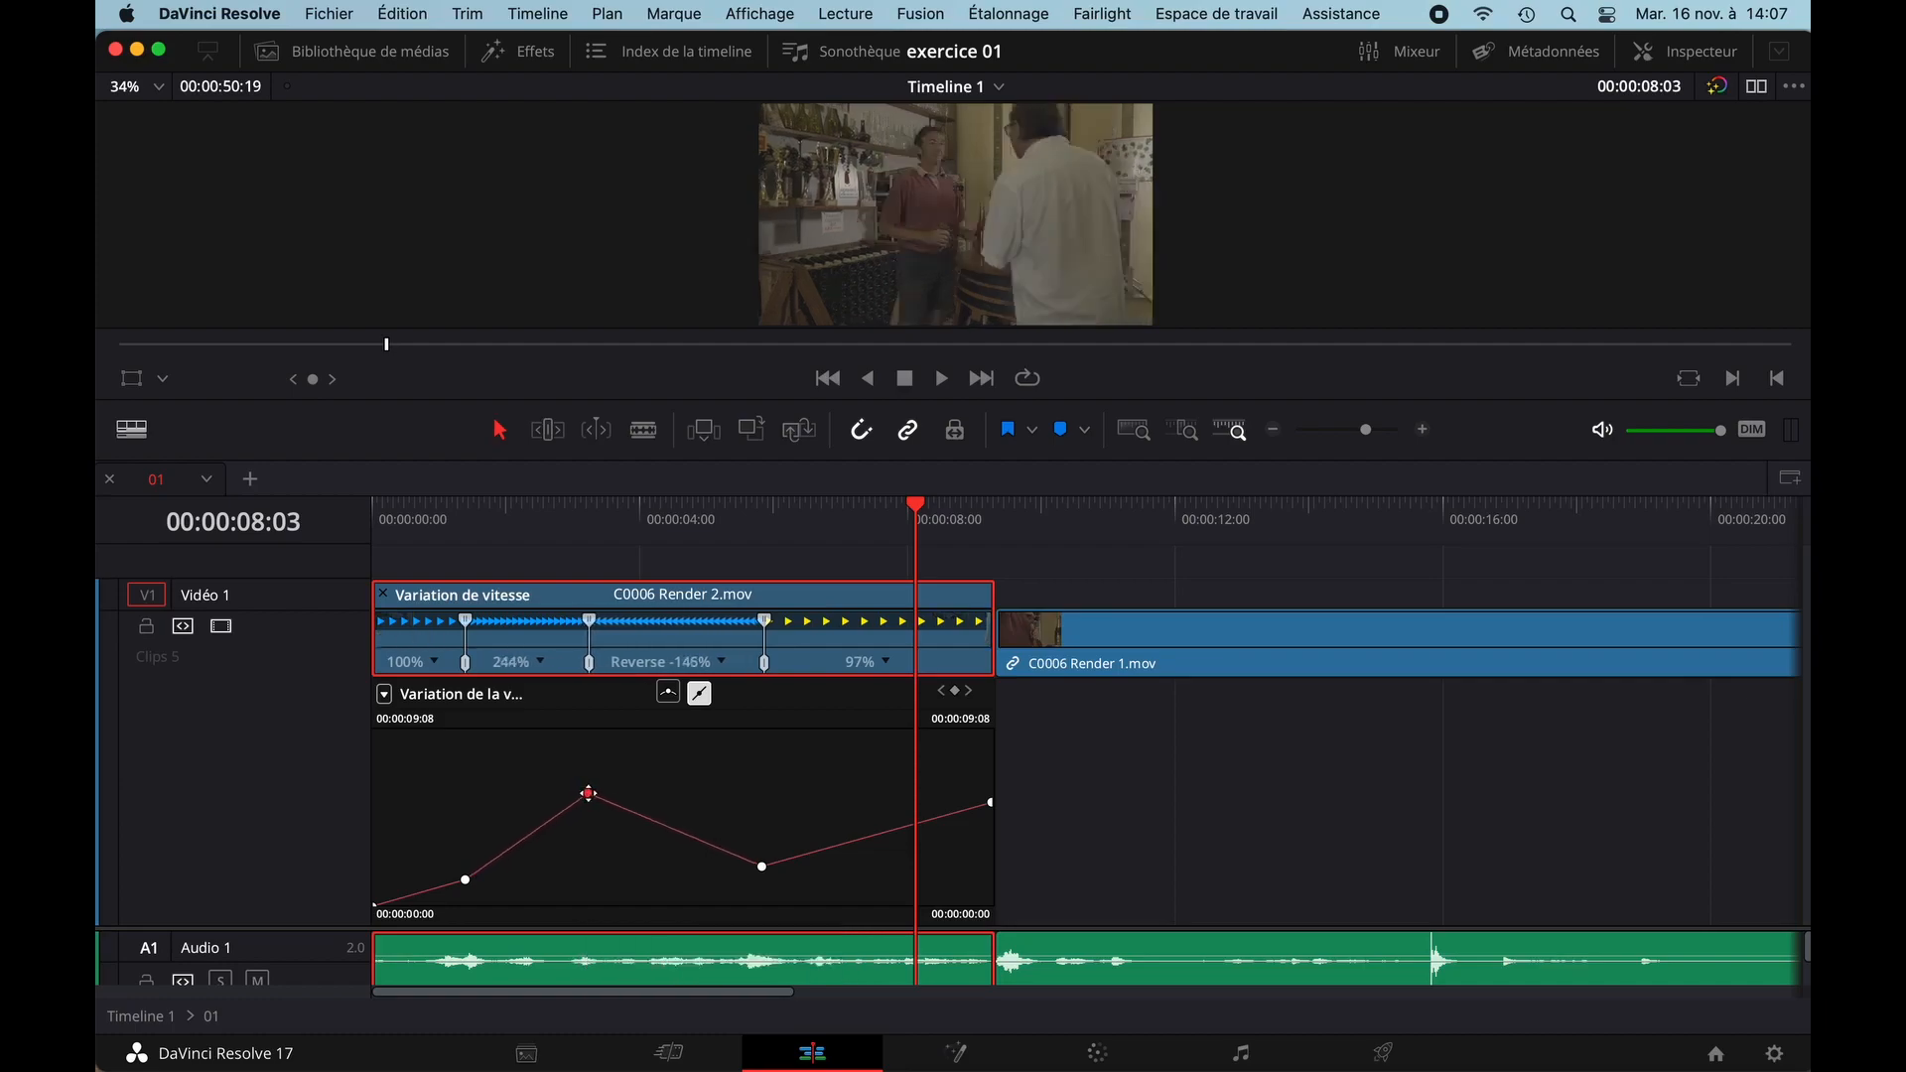
# - Play back the first clip from the timeline start to check the 244%, Reverse -146% and 97% segments
pyautogui.moveTo(486, 511); pyautogui.dragTo(374, 518)
pyautogui.press('space')
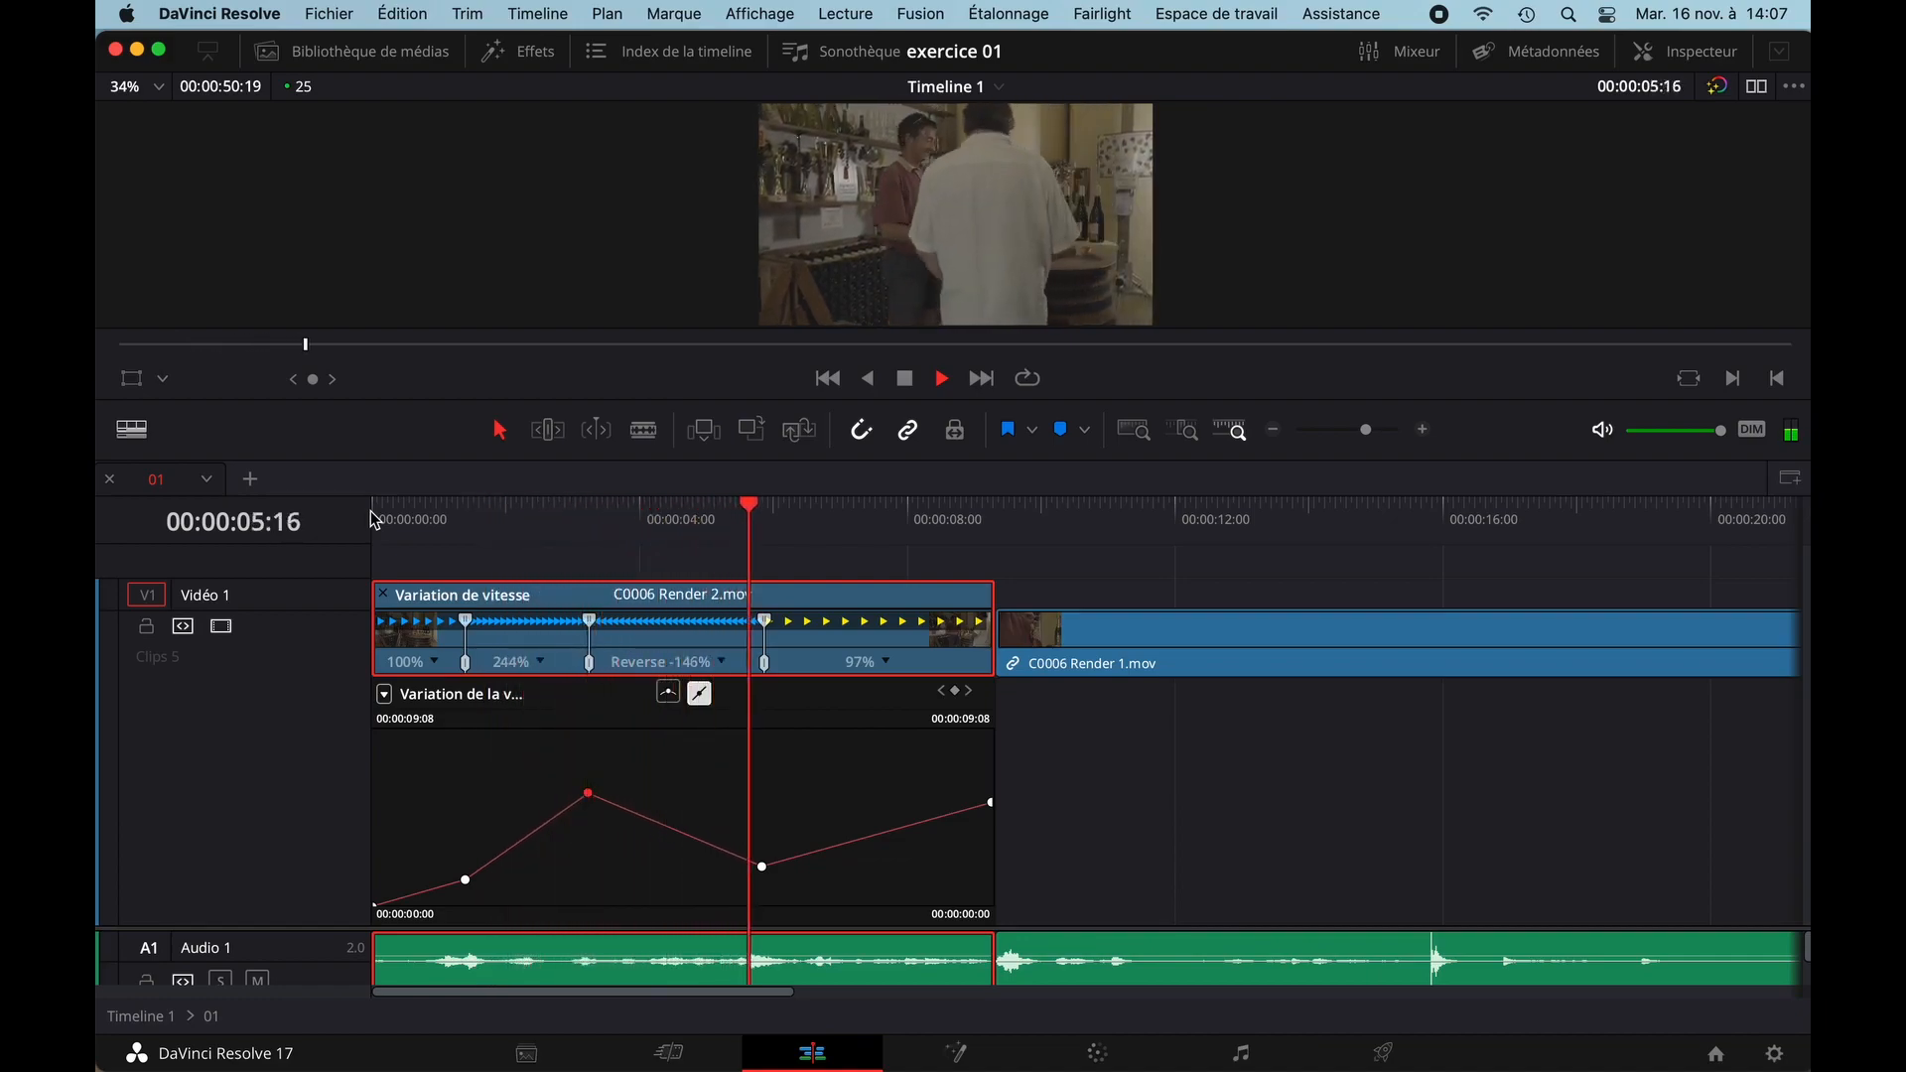
pyautogui.press('space')
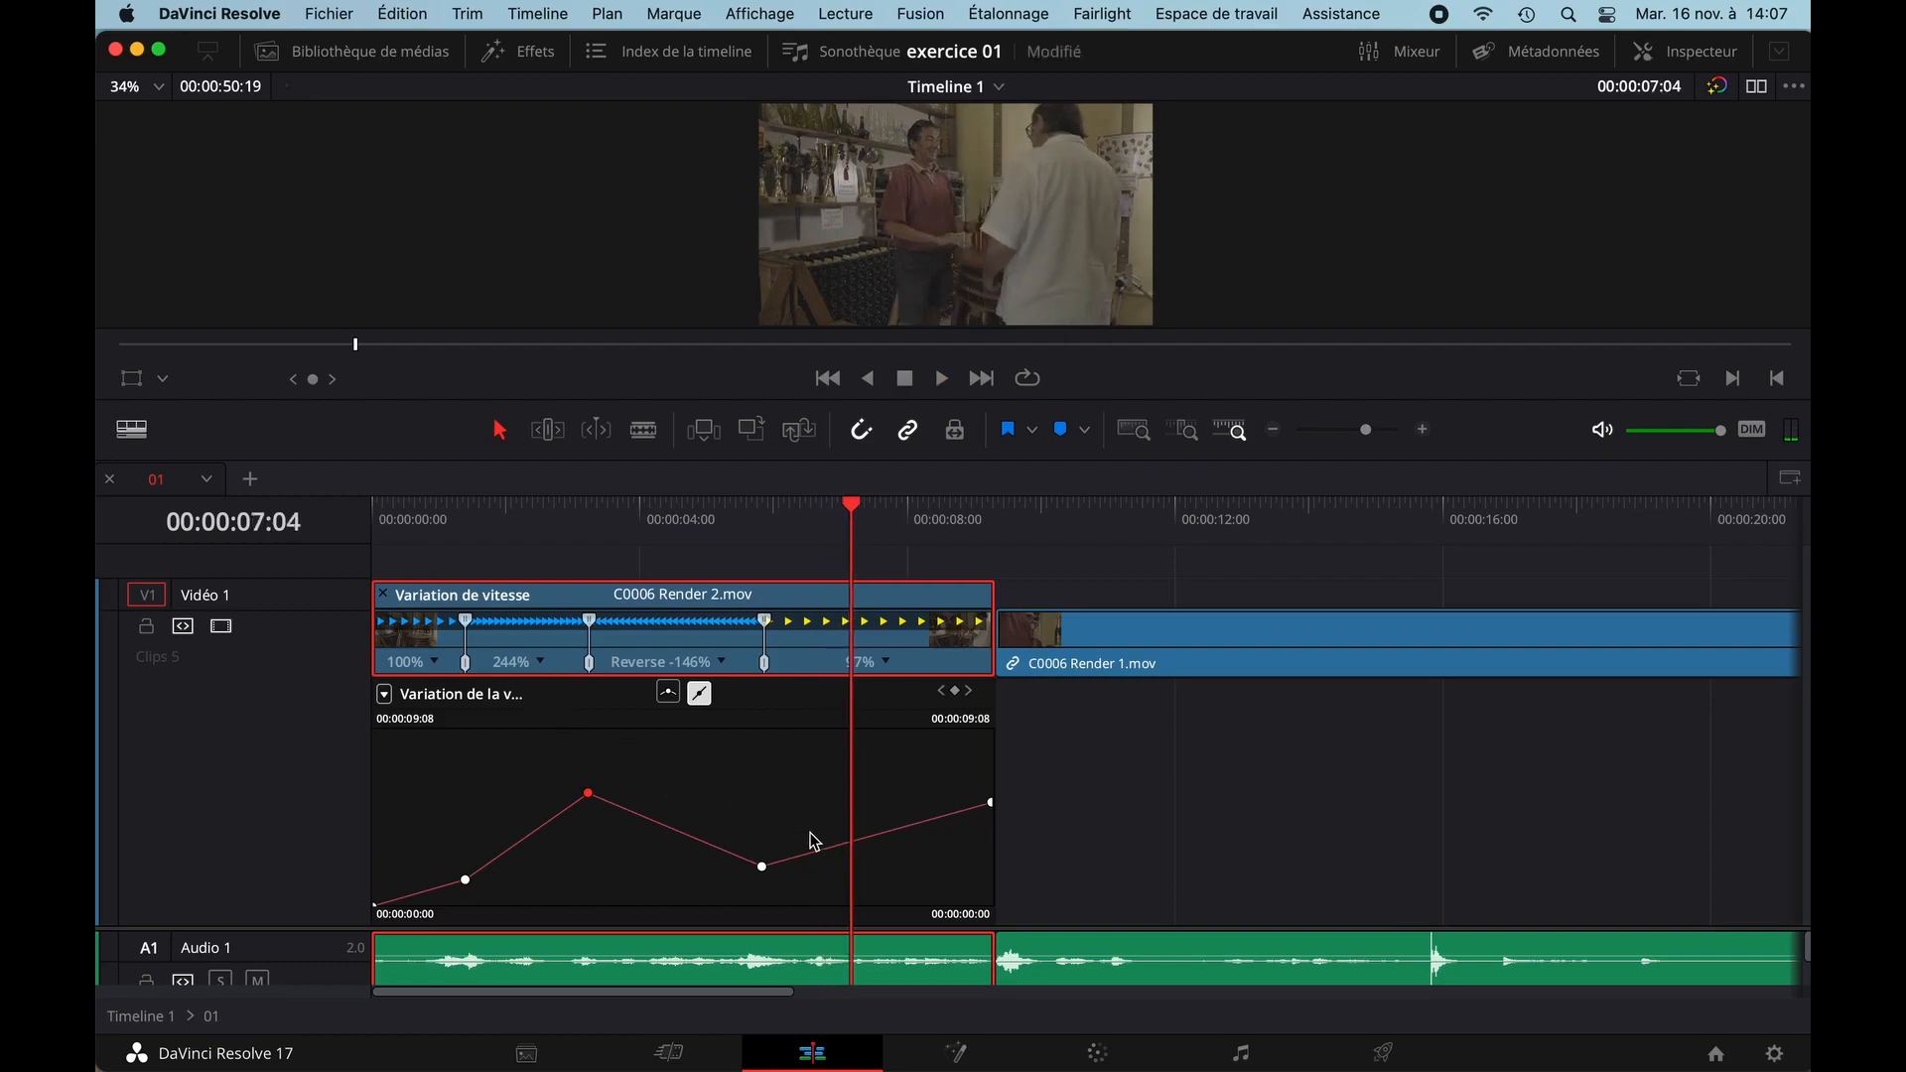
# - Add a fourth point to the retime curve just before the playhead and raise it, giving a Reverse -54% last segment
pyautogui.keyDown('alt'); pyautogui.click(839, 847); pyautogui.keyUp('alt')
pyautogui.rightClick(834, 822)
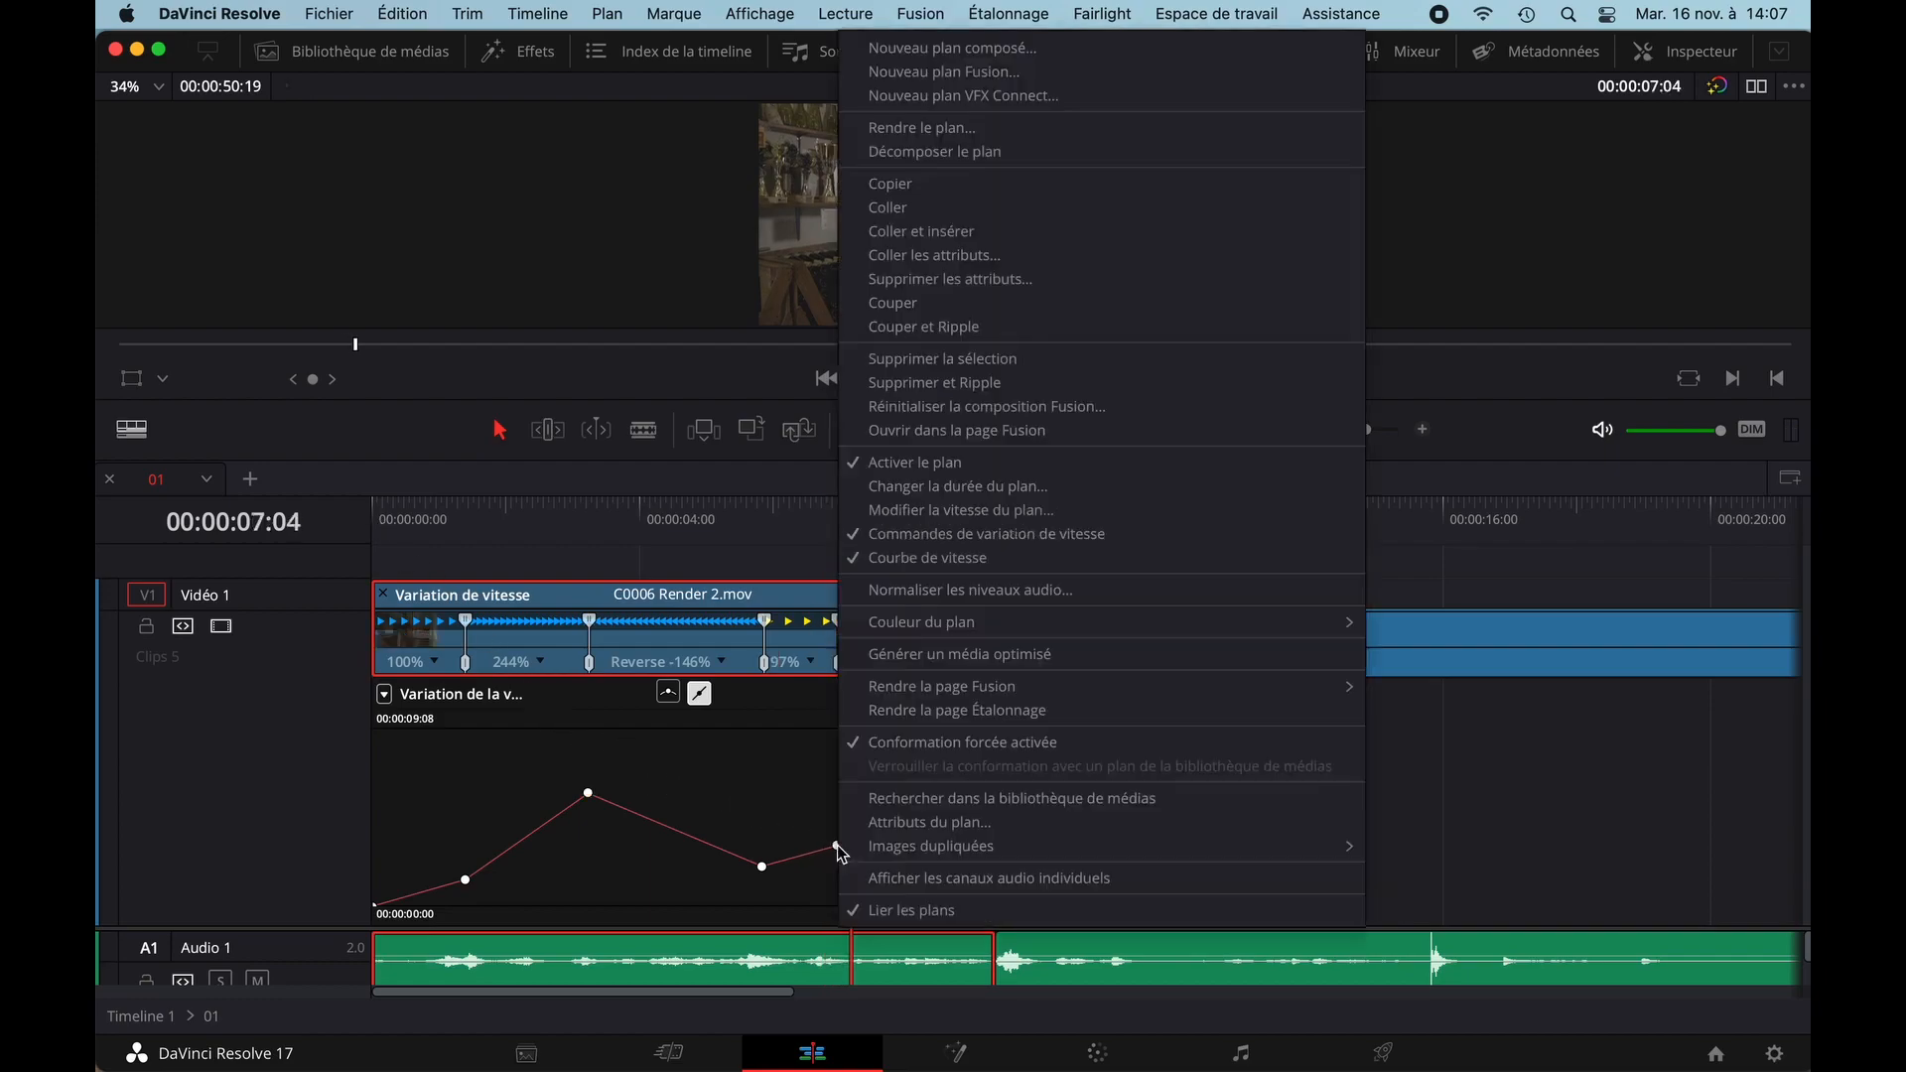
pyautogui.press('Escape')
pyautogui.moveTo(836, 846); pyautogui.dragTo(832, 775)
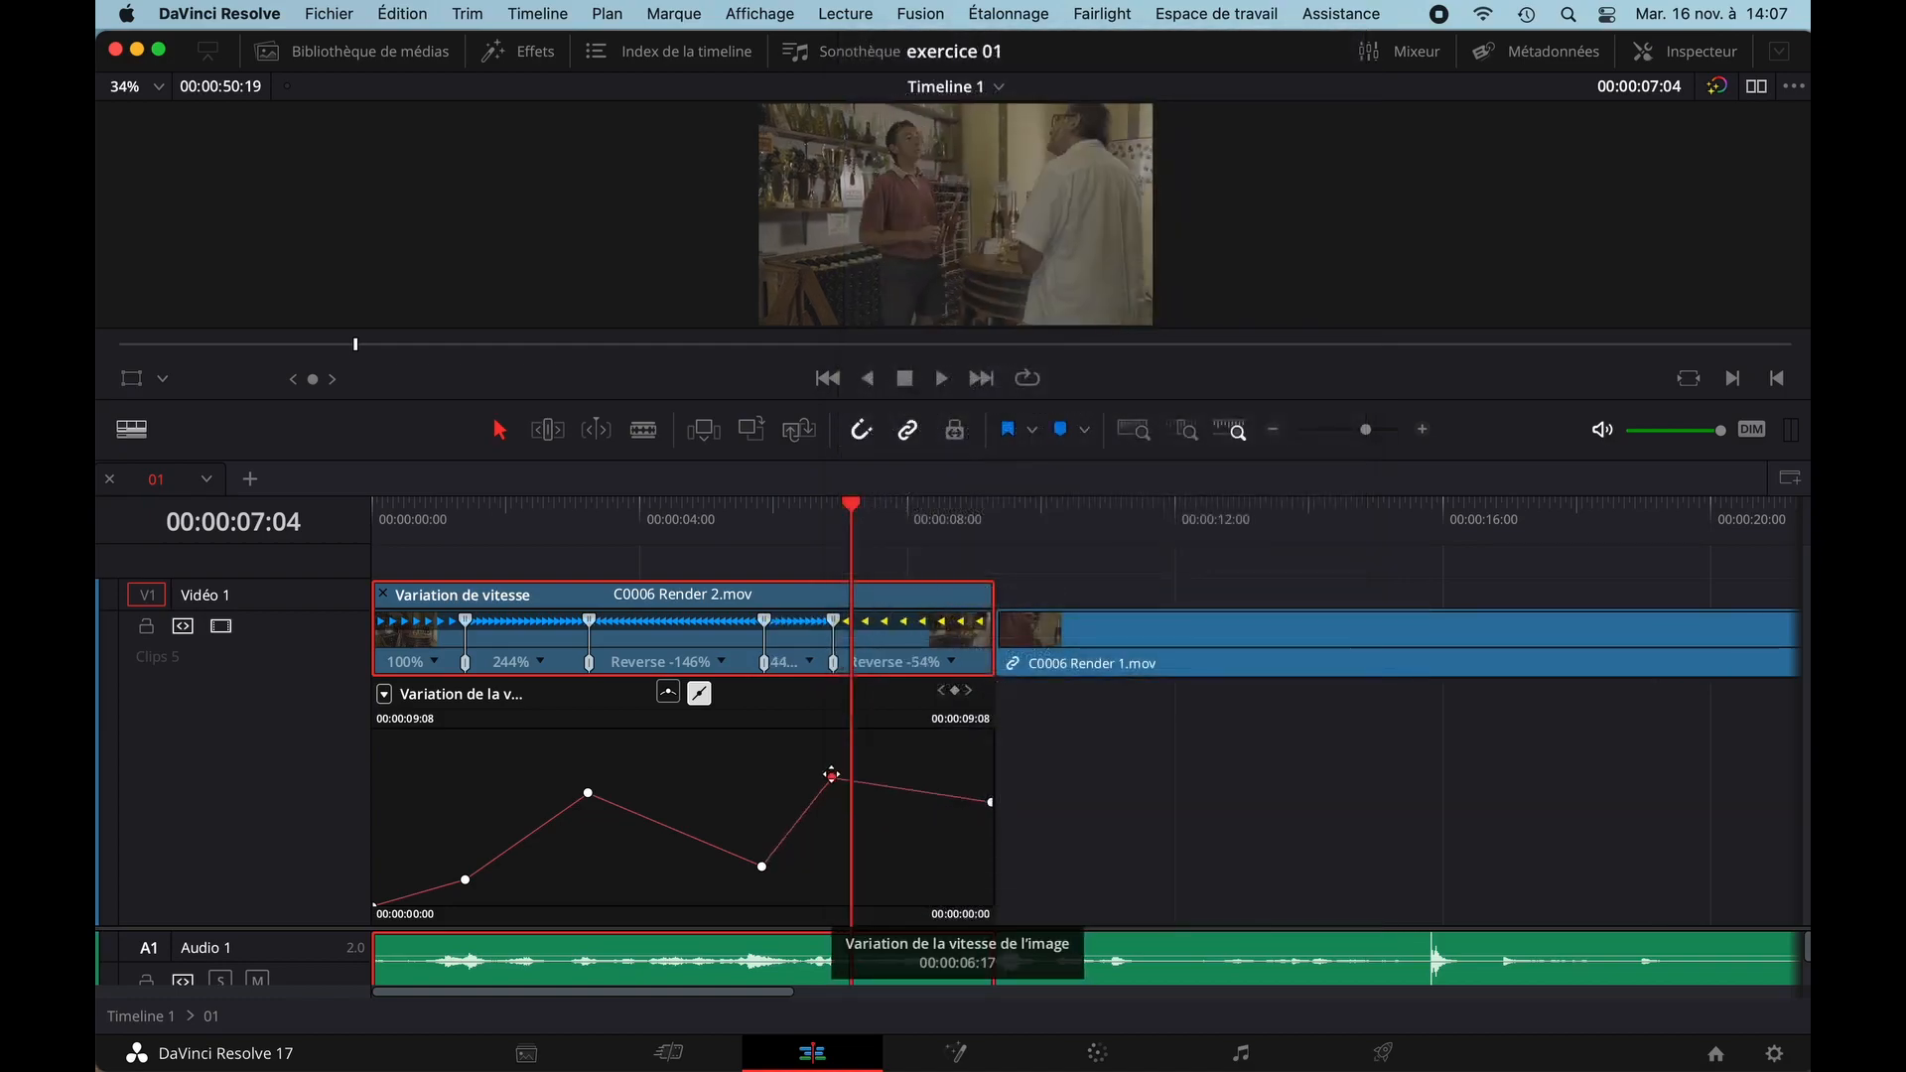
# - Play back the section of the first clip leading up to the new fourth curve point
pyautogui.click(681, 526)
pyautogui.press('space')
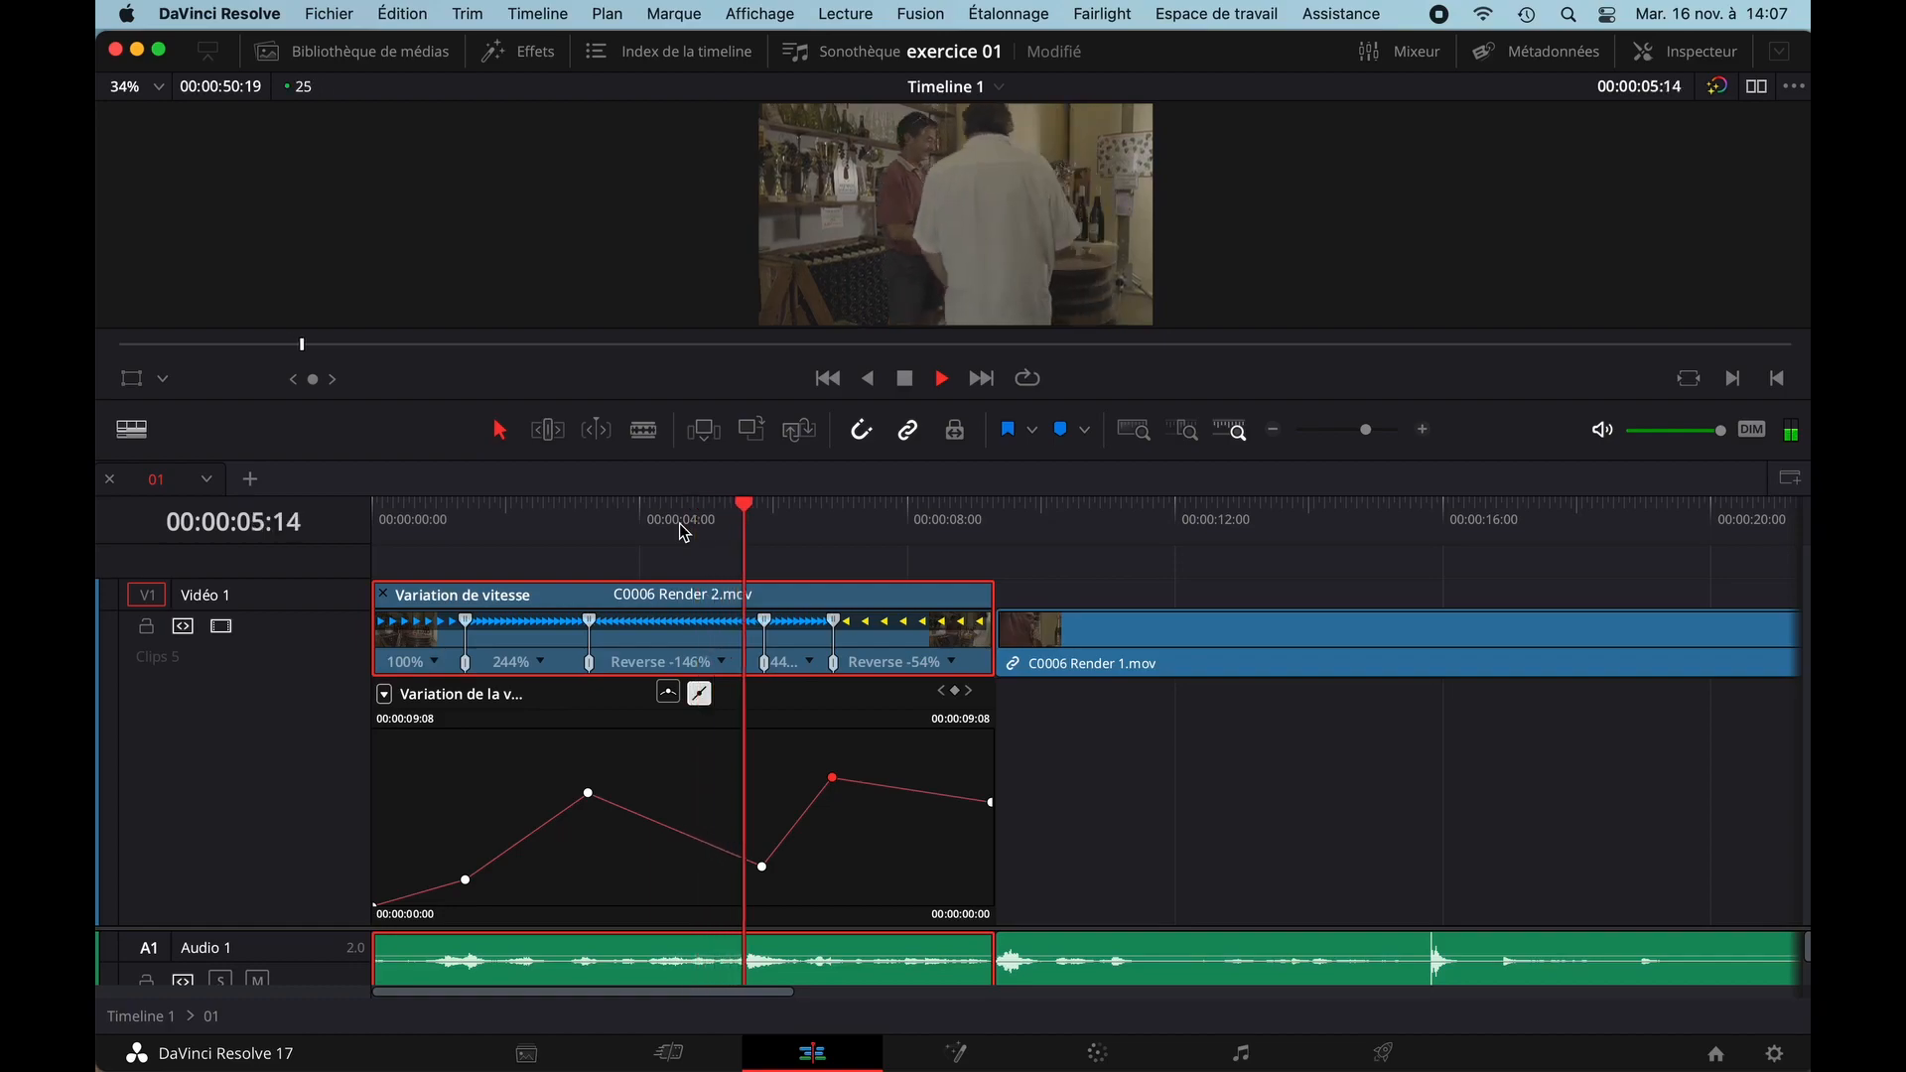
pyautogui.press('space')
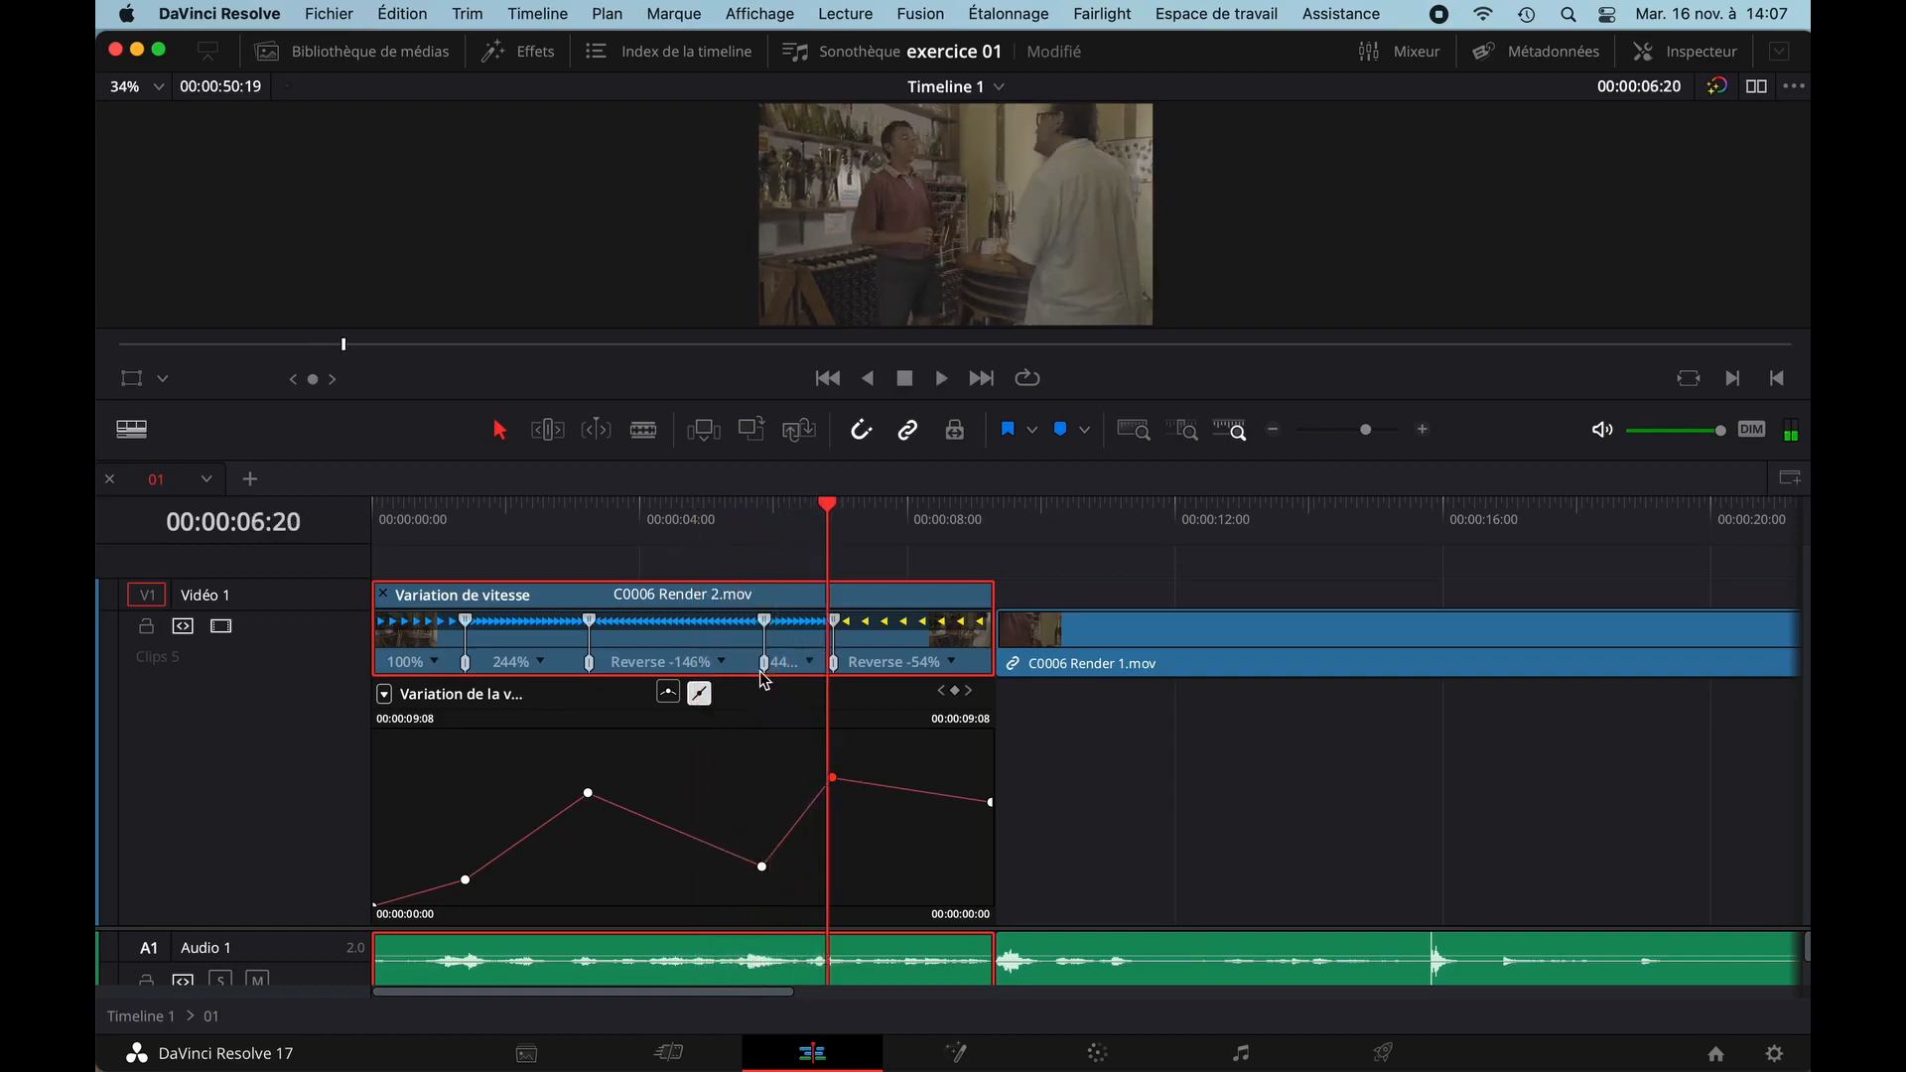
# - Move the third and fourth curve points earlier in the first clip, giving a Reverse -10% last segment
pyautogui.moveTo(832, 777)
pyautogui.moveTo(831, 778); pyautogui.dragTo(791, 804)
pyautogui.moveTo(762, 867); pyautogui.dragTo(665, 852)
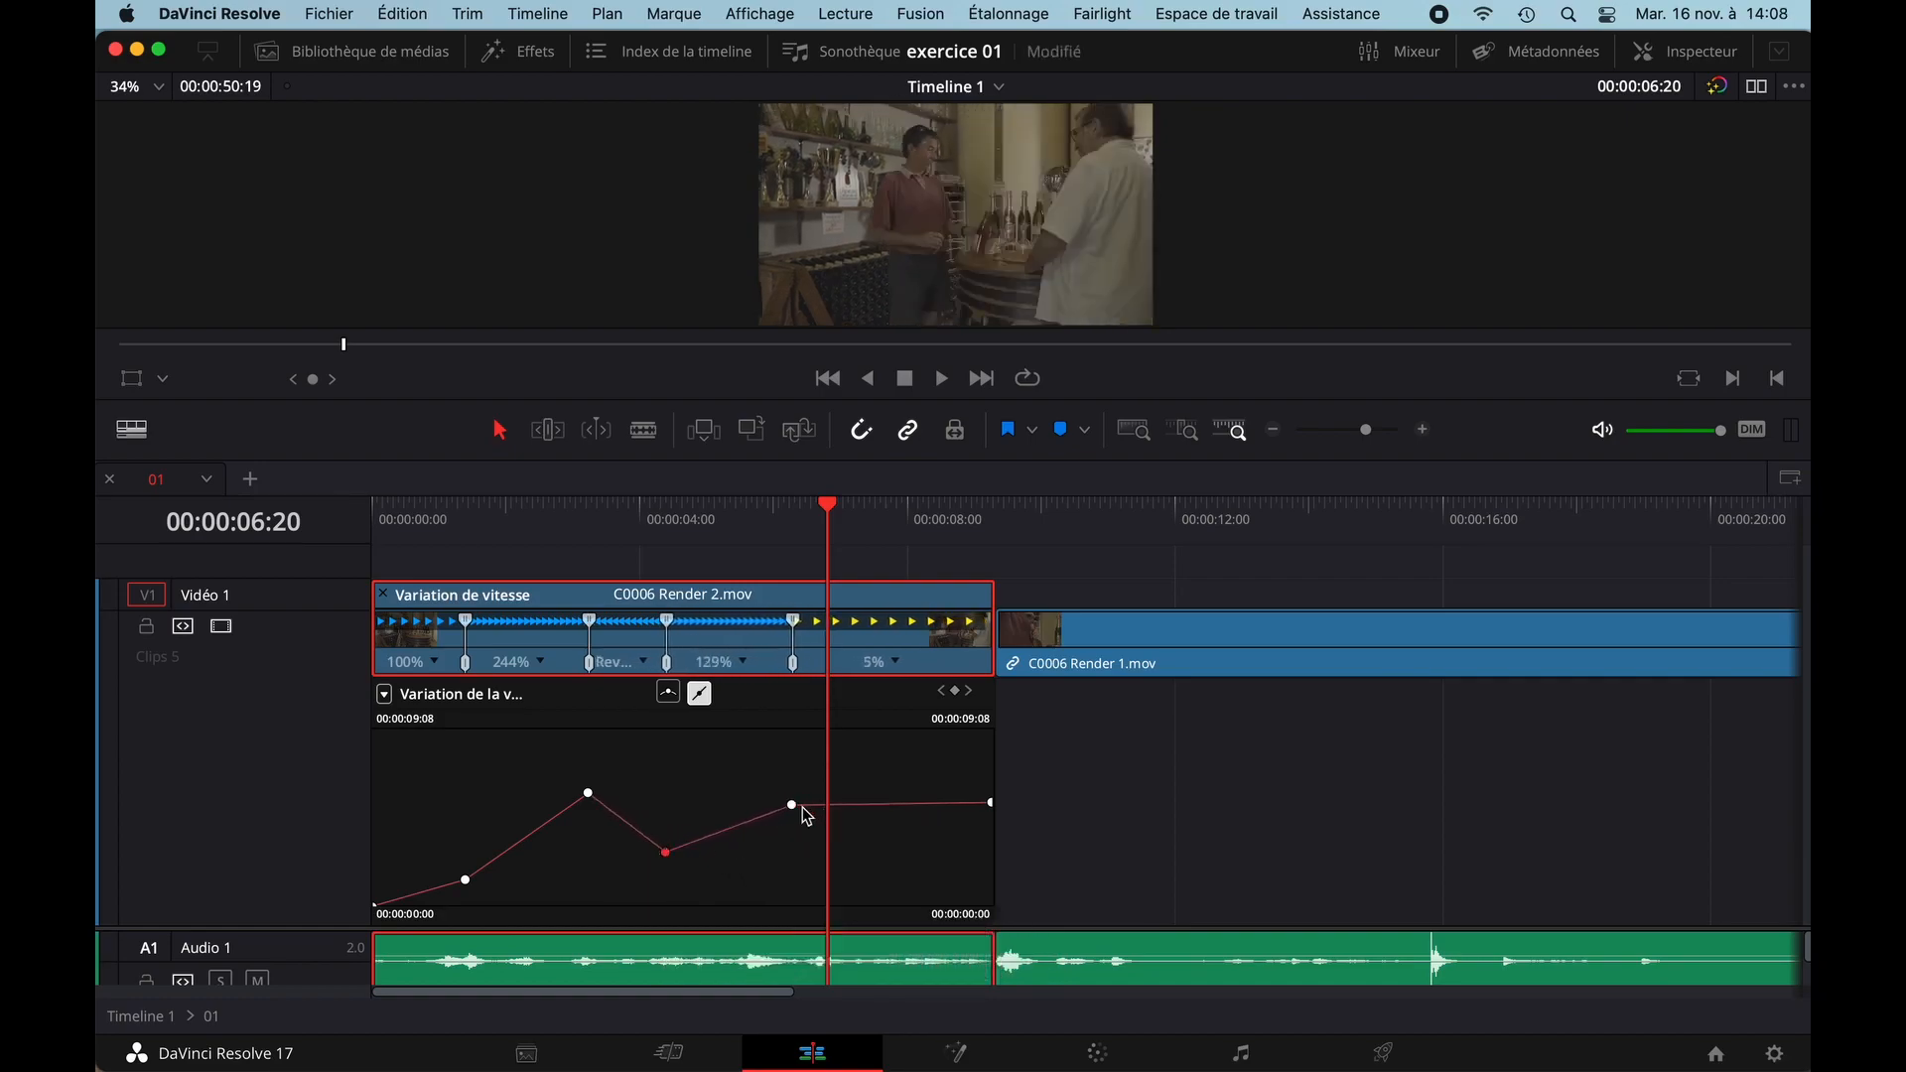
pyautogui.moveTo(791, 804); pyautogui.dragTo(716, 794)
# - Play back the reshaped middle of the first clip several times from different starting positions before the reverse segment
pyautogui.click(615, 537)
pyautogui.press('space')
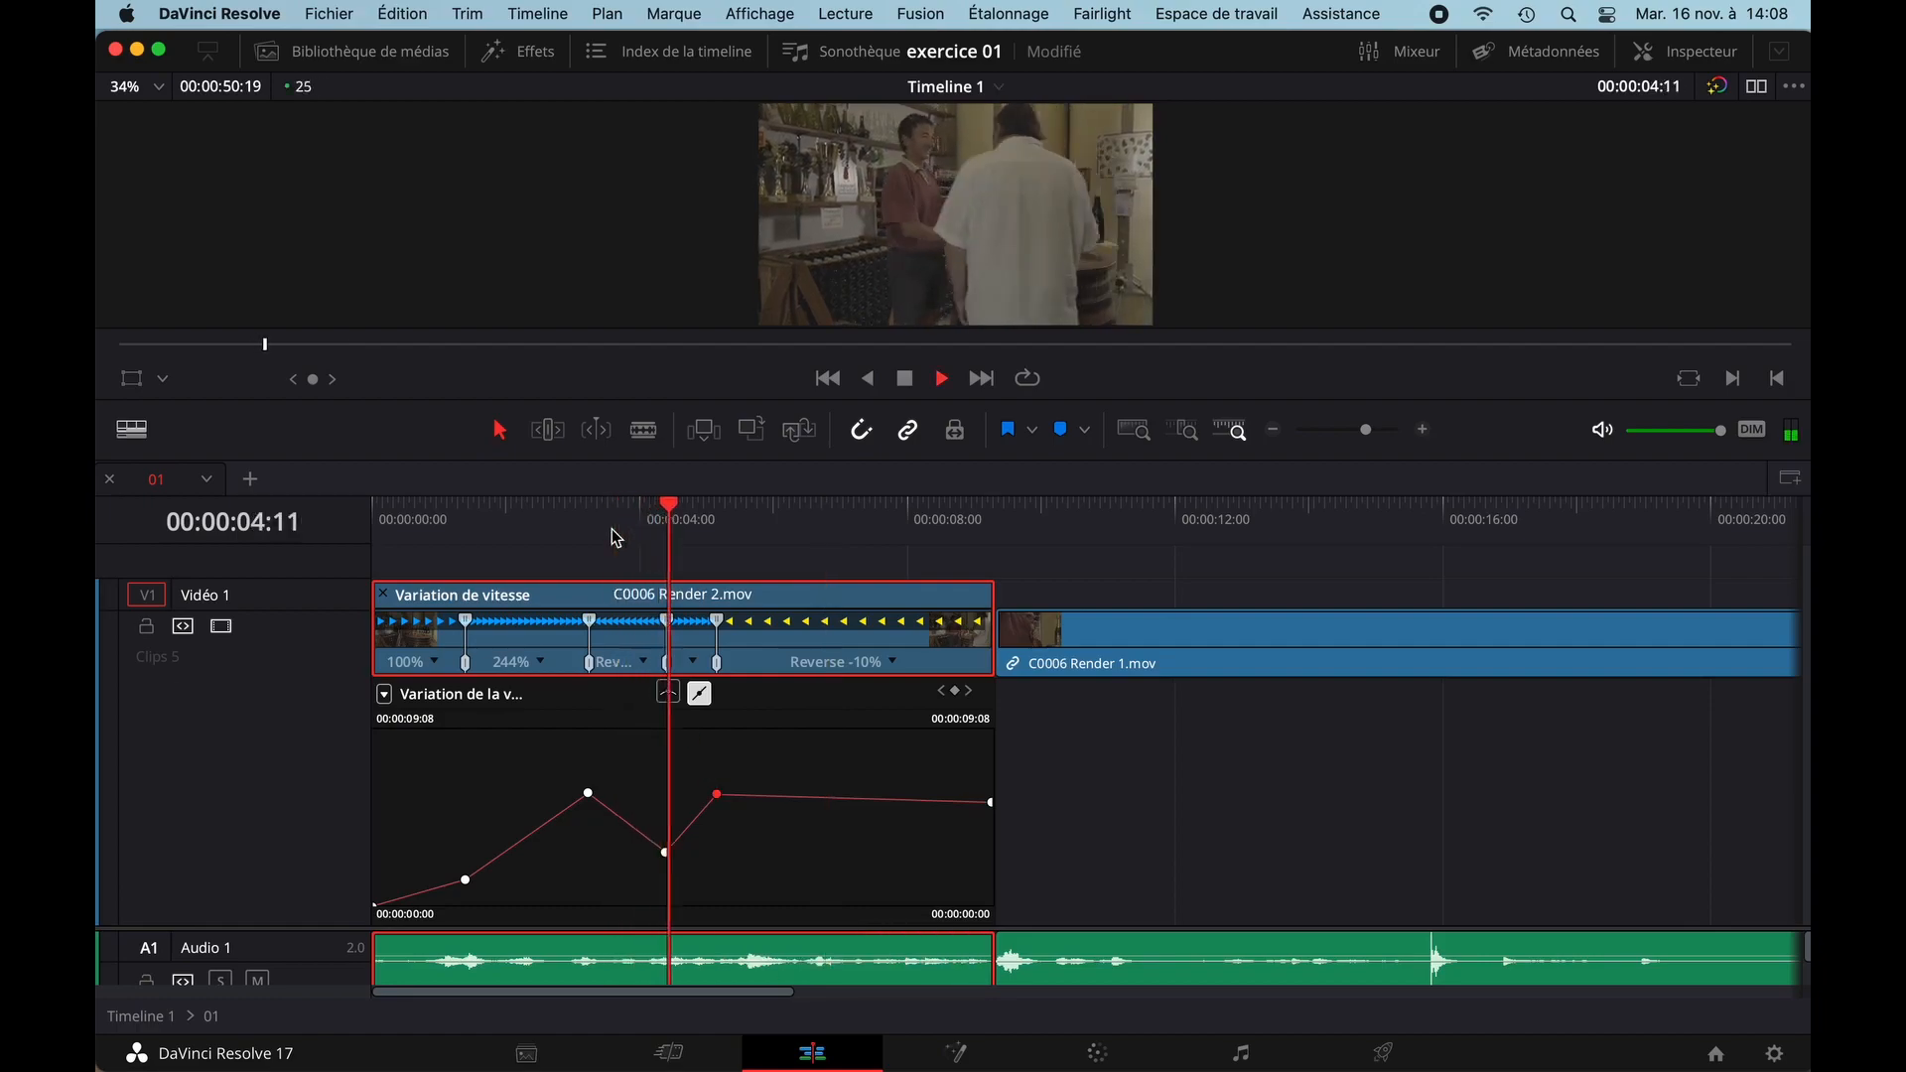
pyautogui.press('space')
pyautogui.click(559, 536)
pyautogui.press('space')
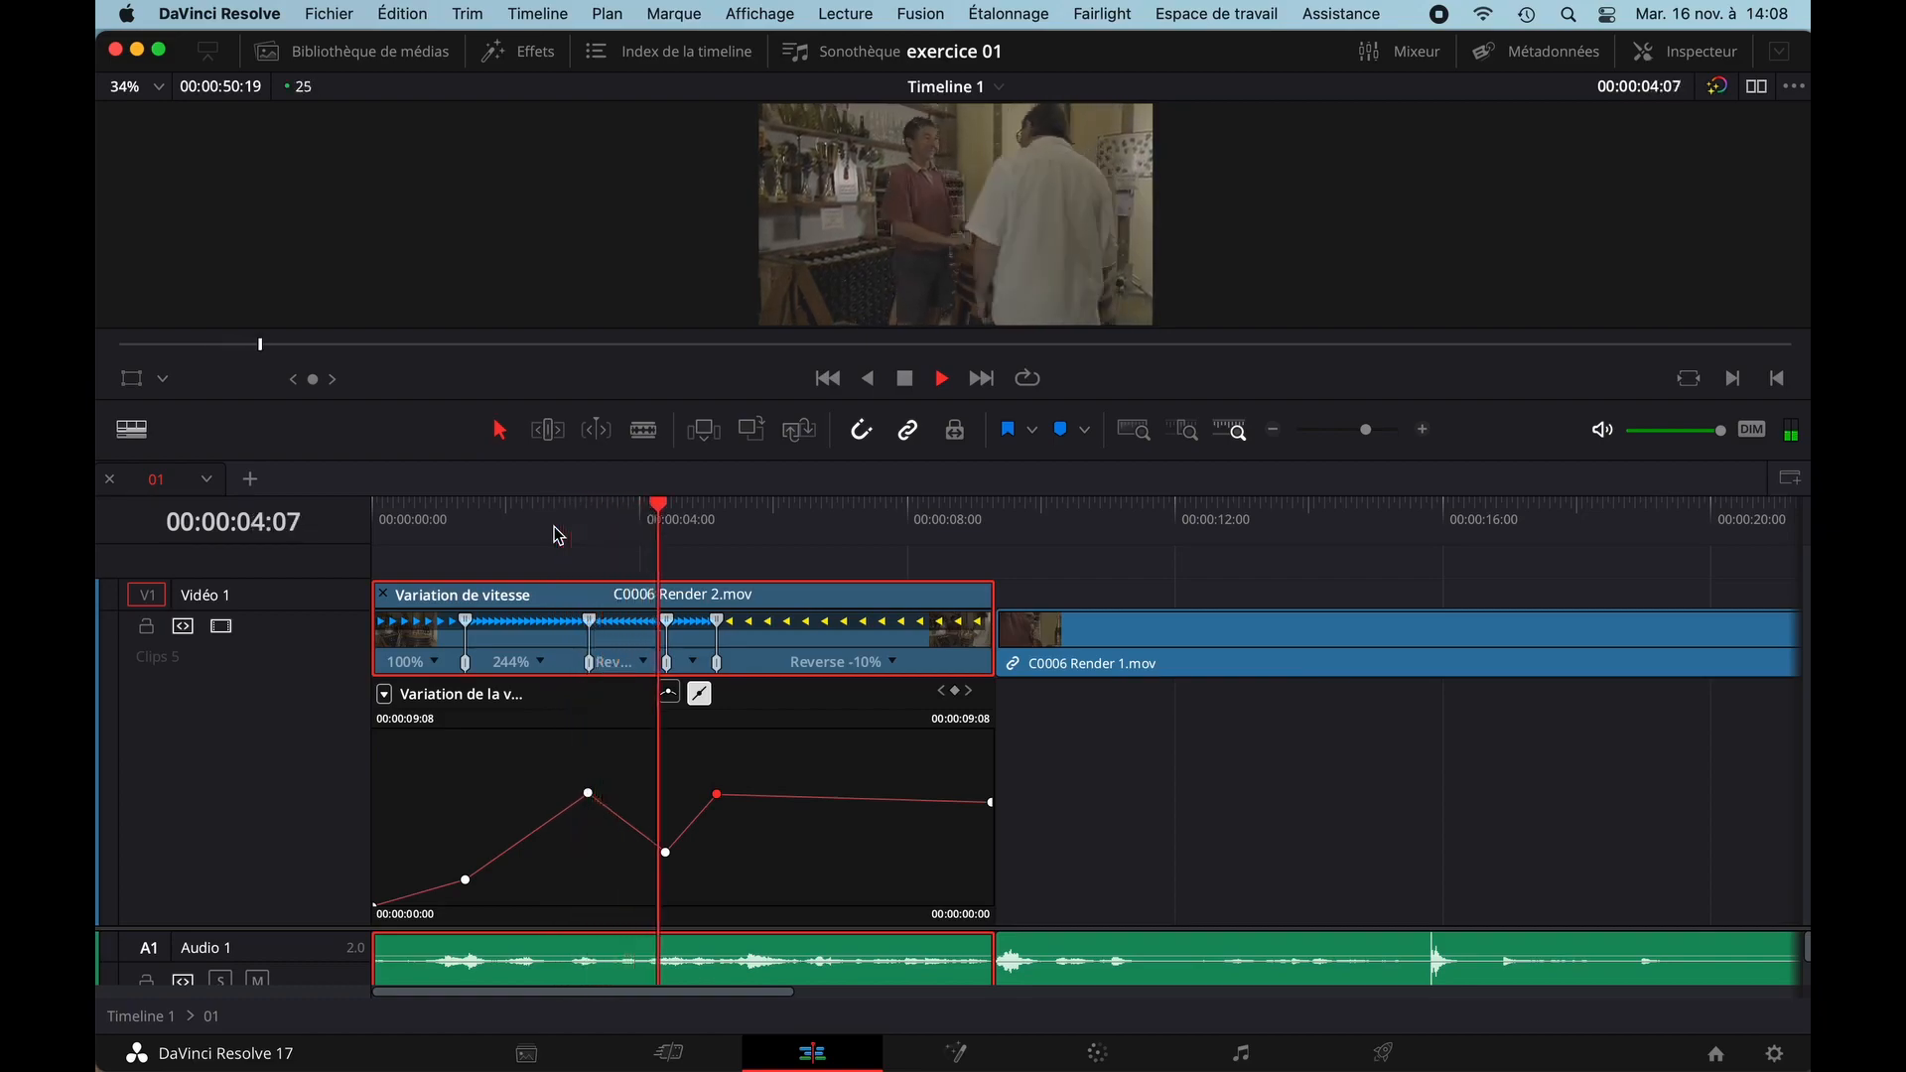
pyautogui.click(512, 523)
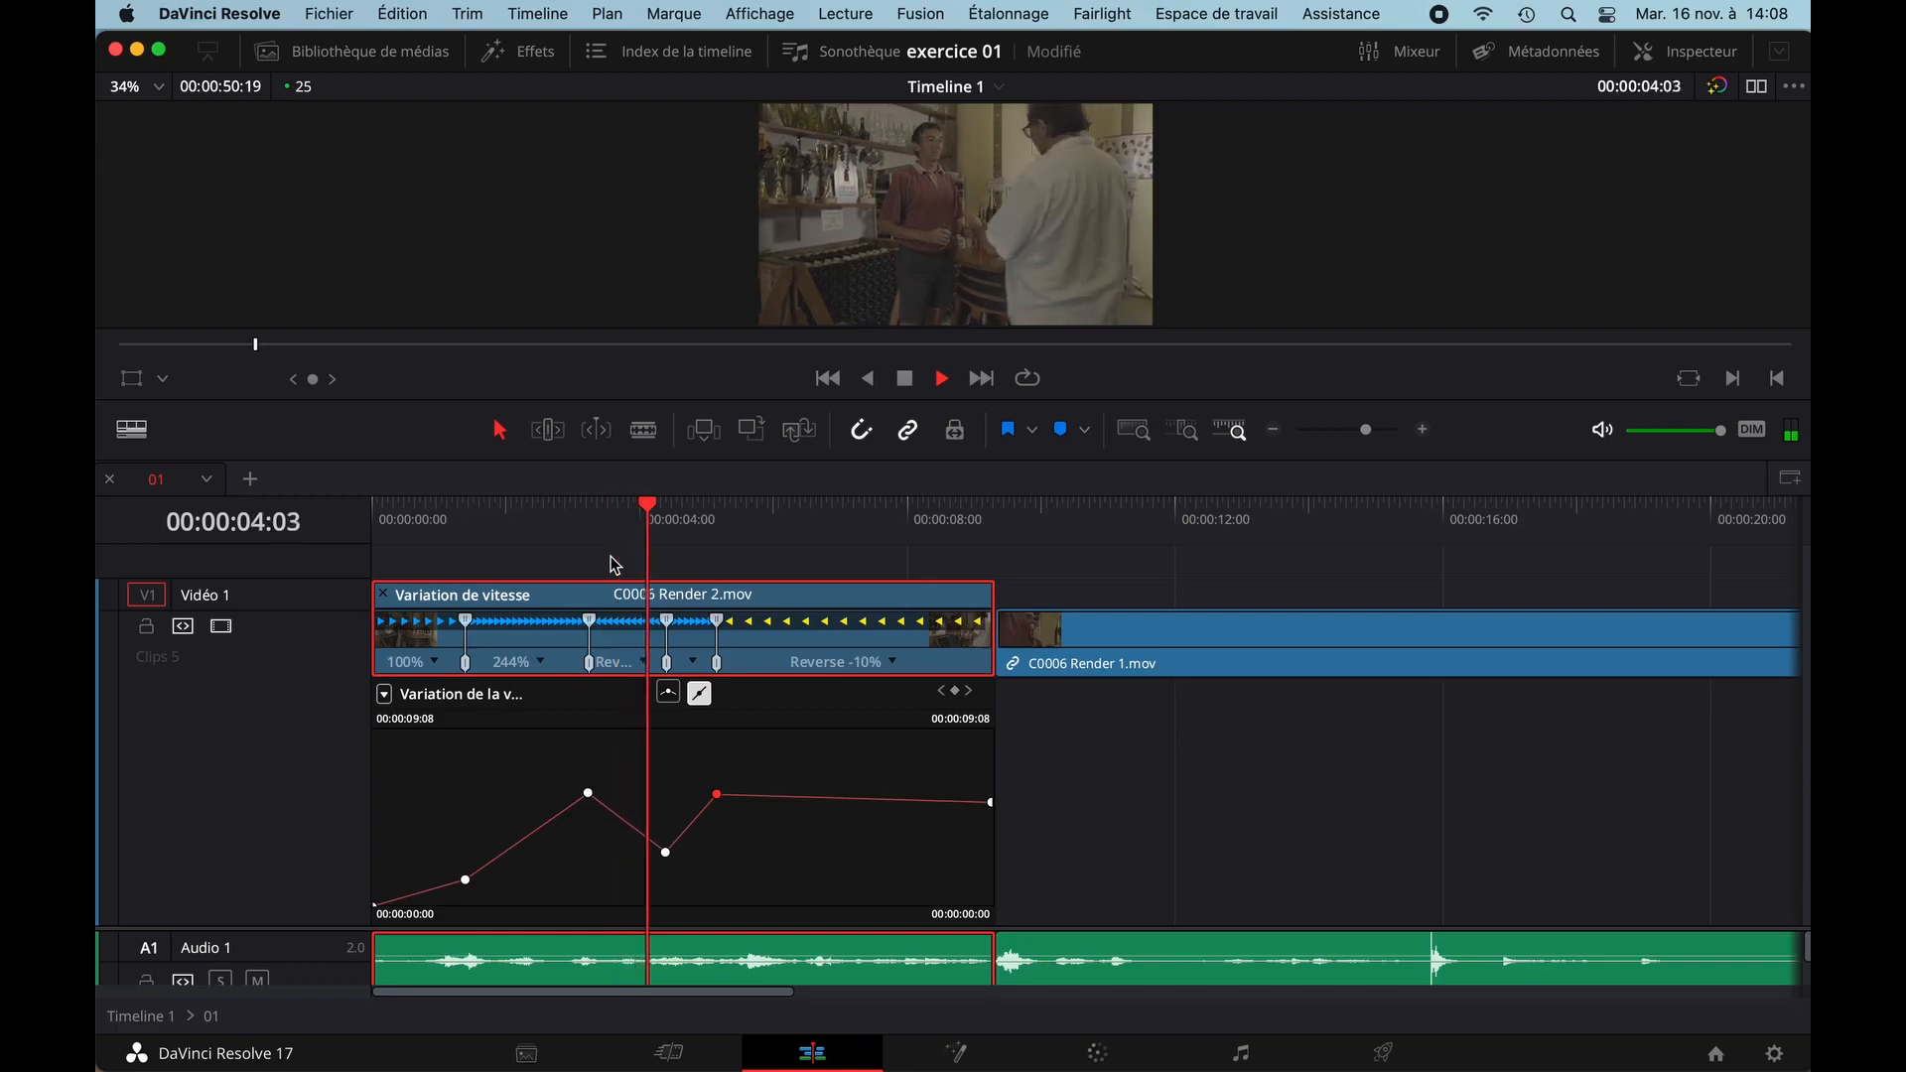
pyautogui.click(622, 521)
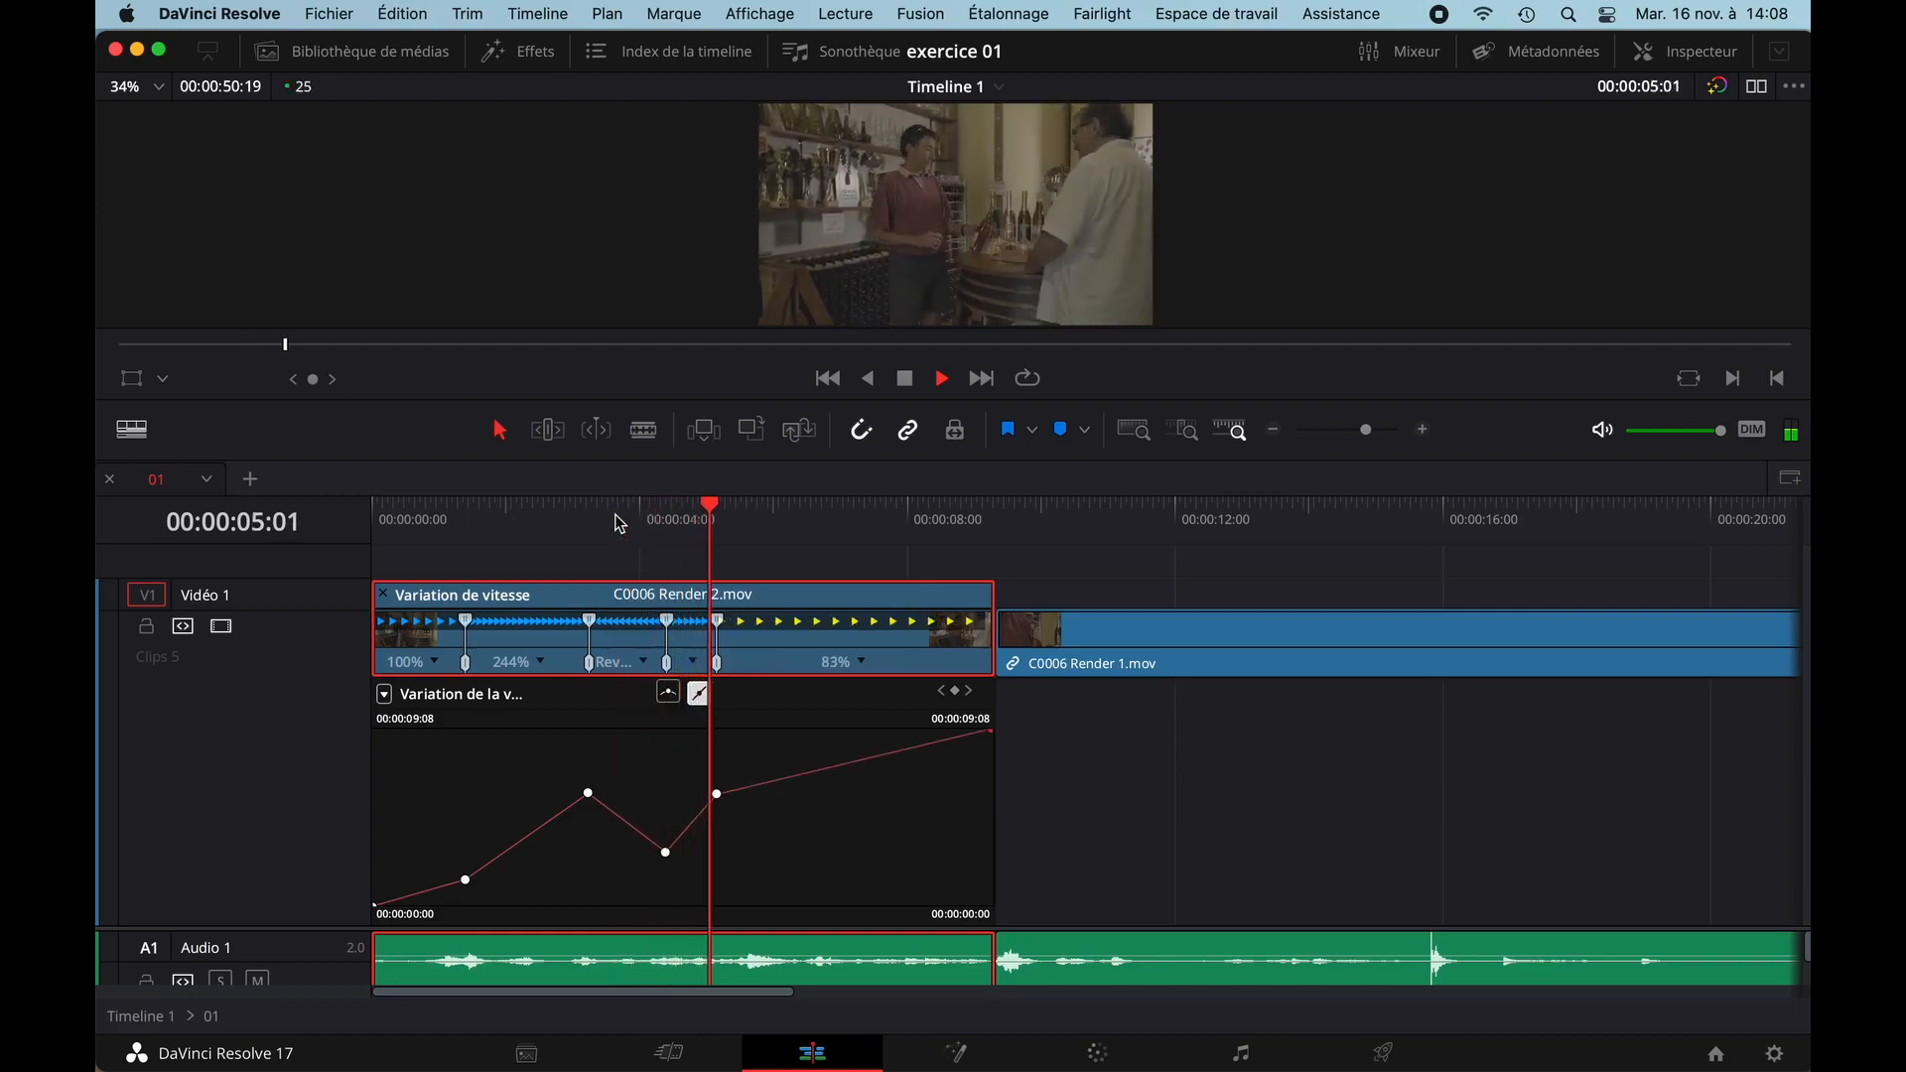
pyautogui.press('space')
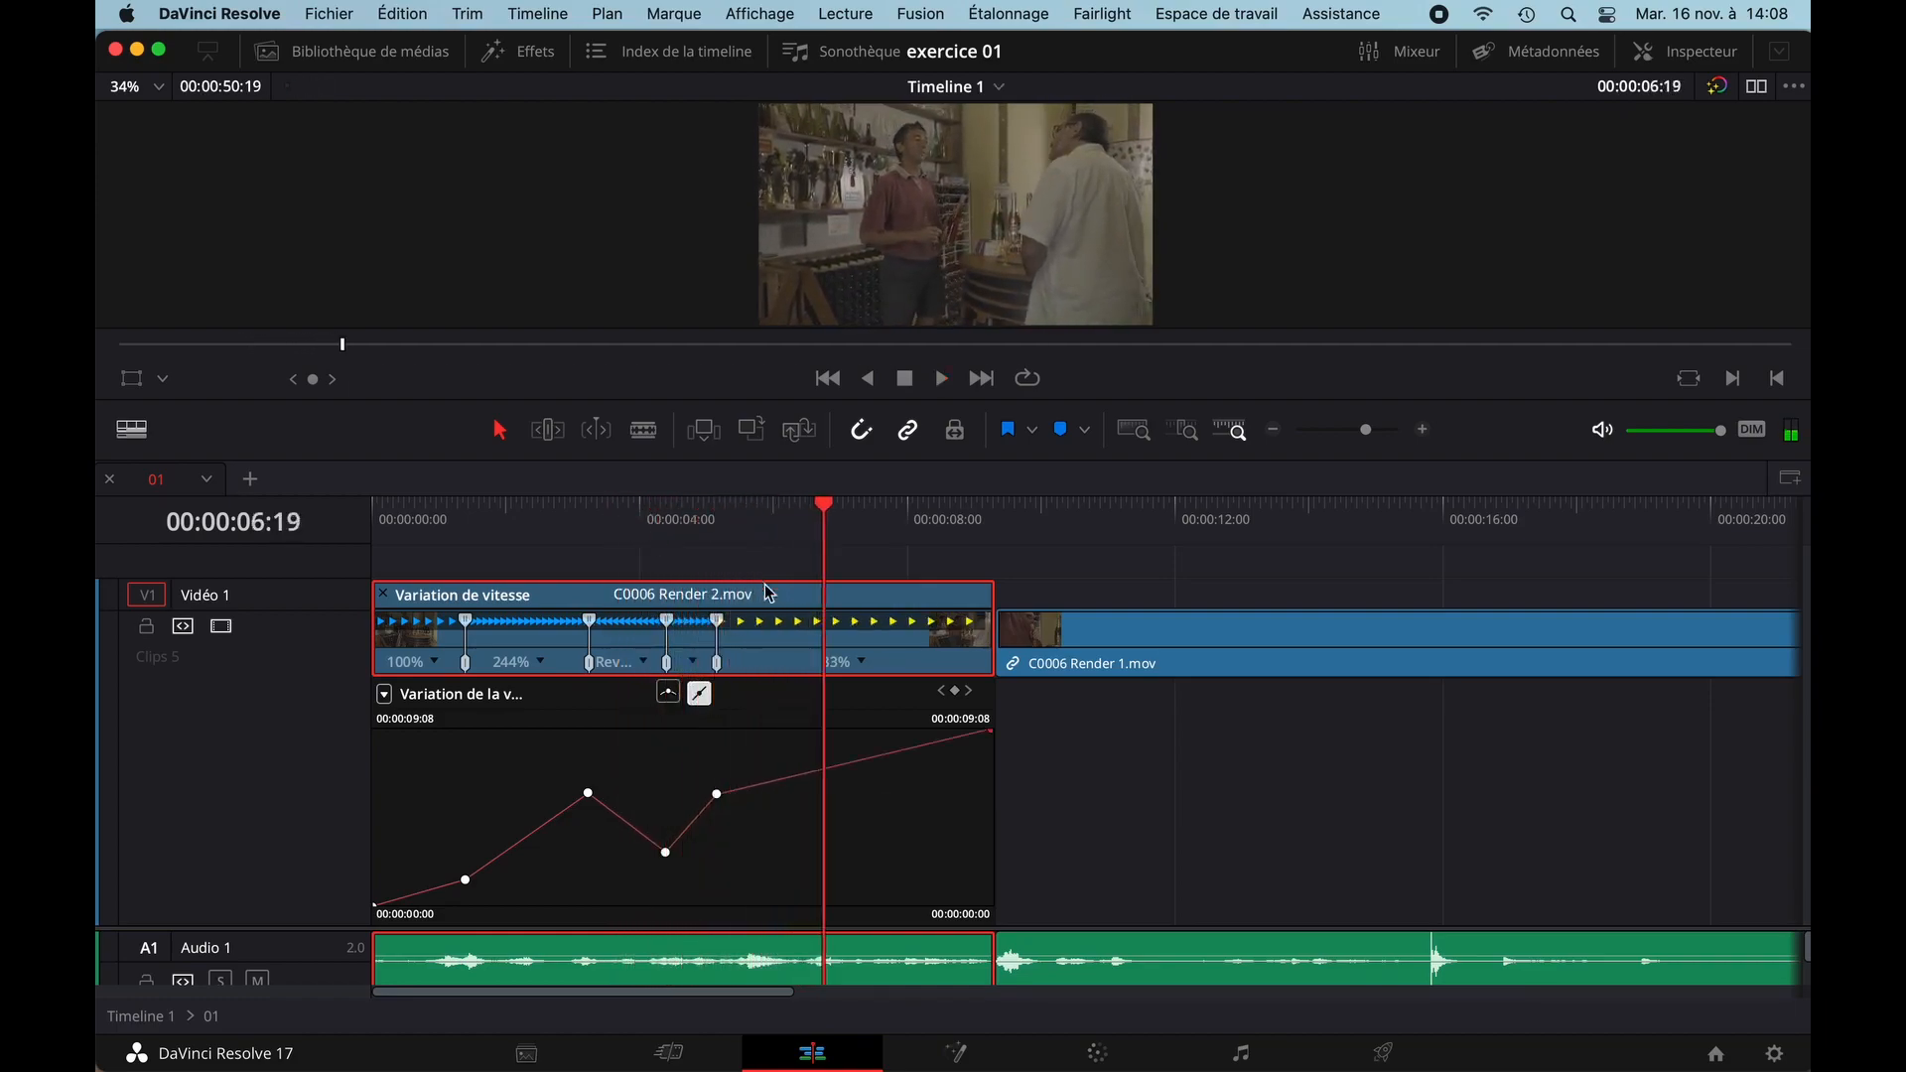
# - Set the last segment's speed to 100% and play back the first clip from about 00:00:02:04
pyautogui.click(864, 668)
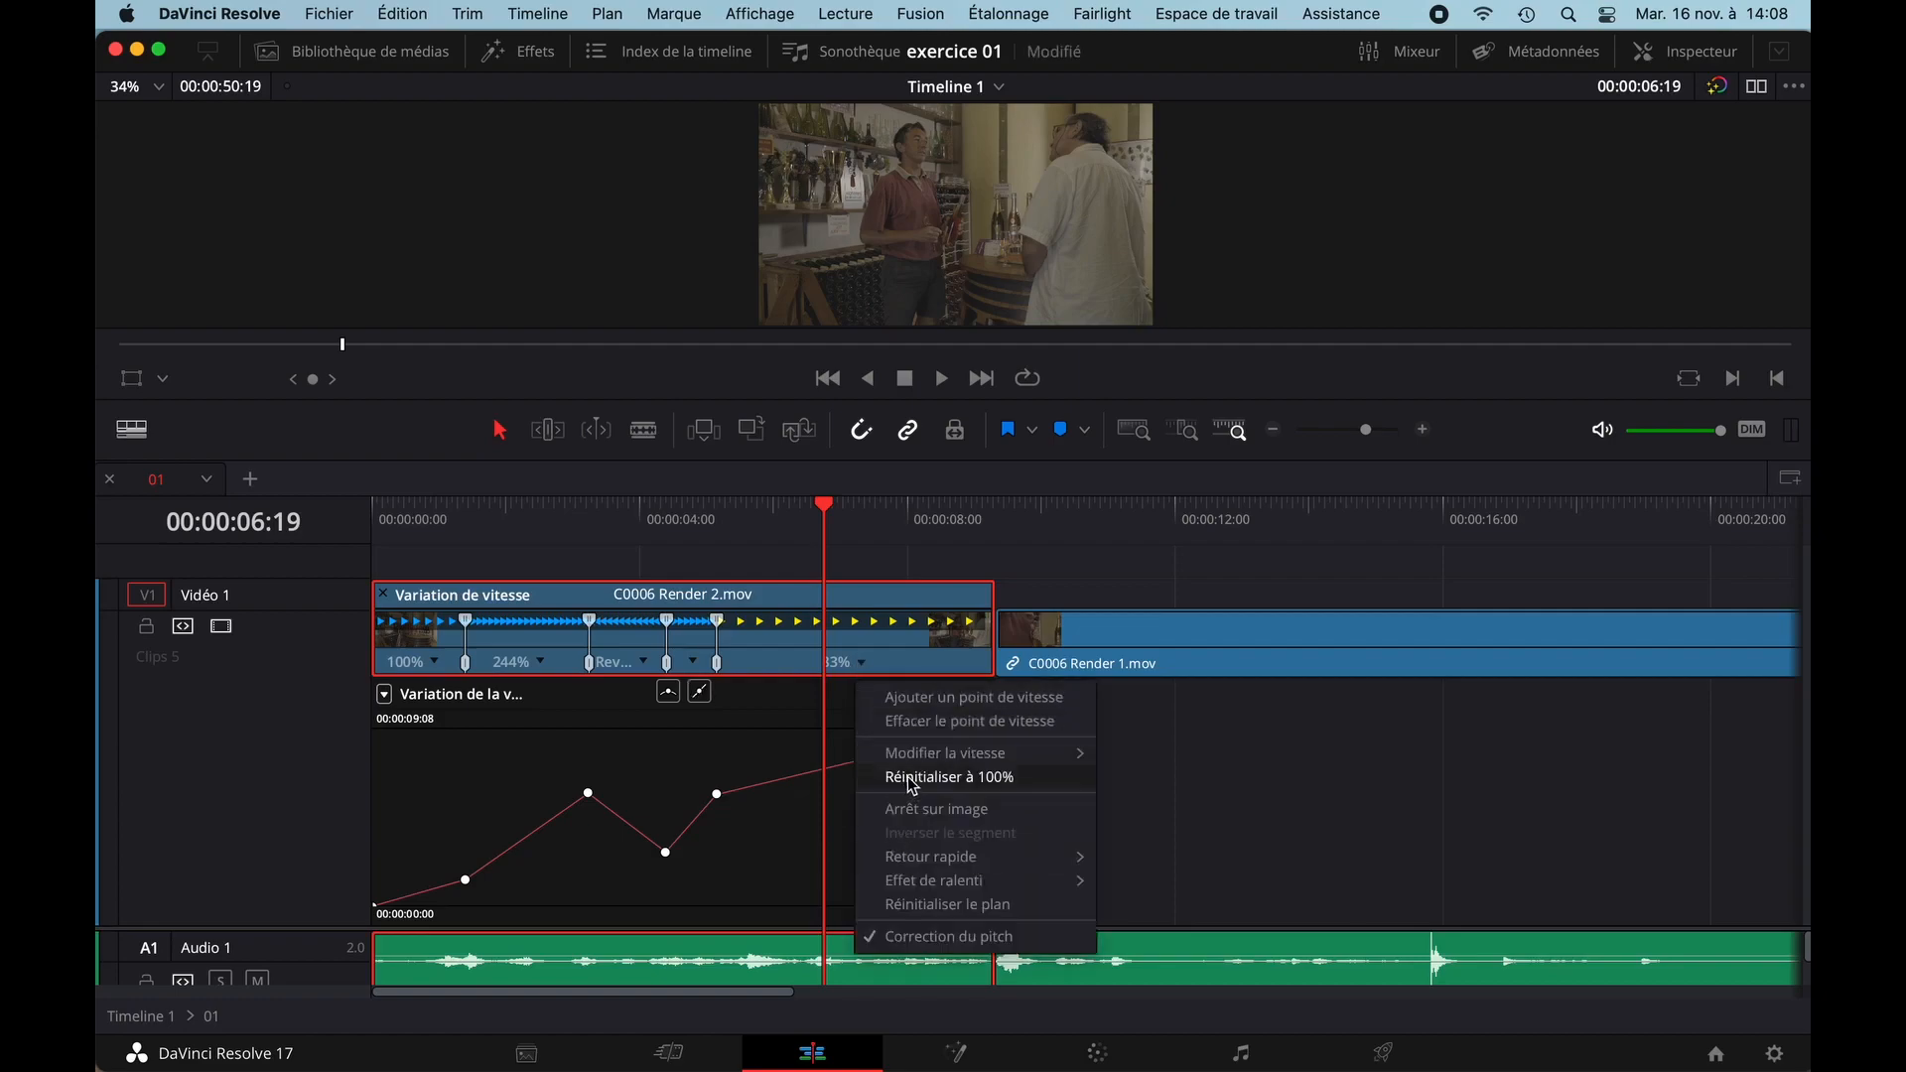
pyautogui.moveTo(923, 761)
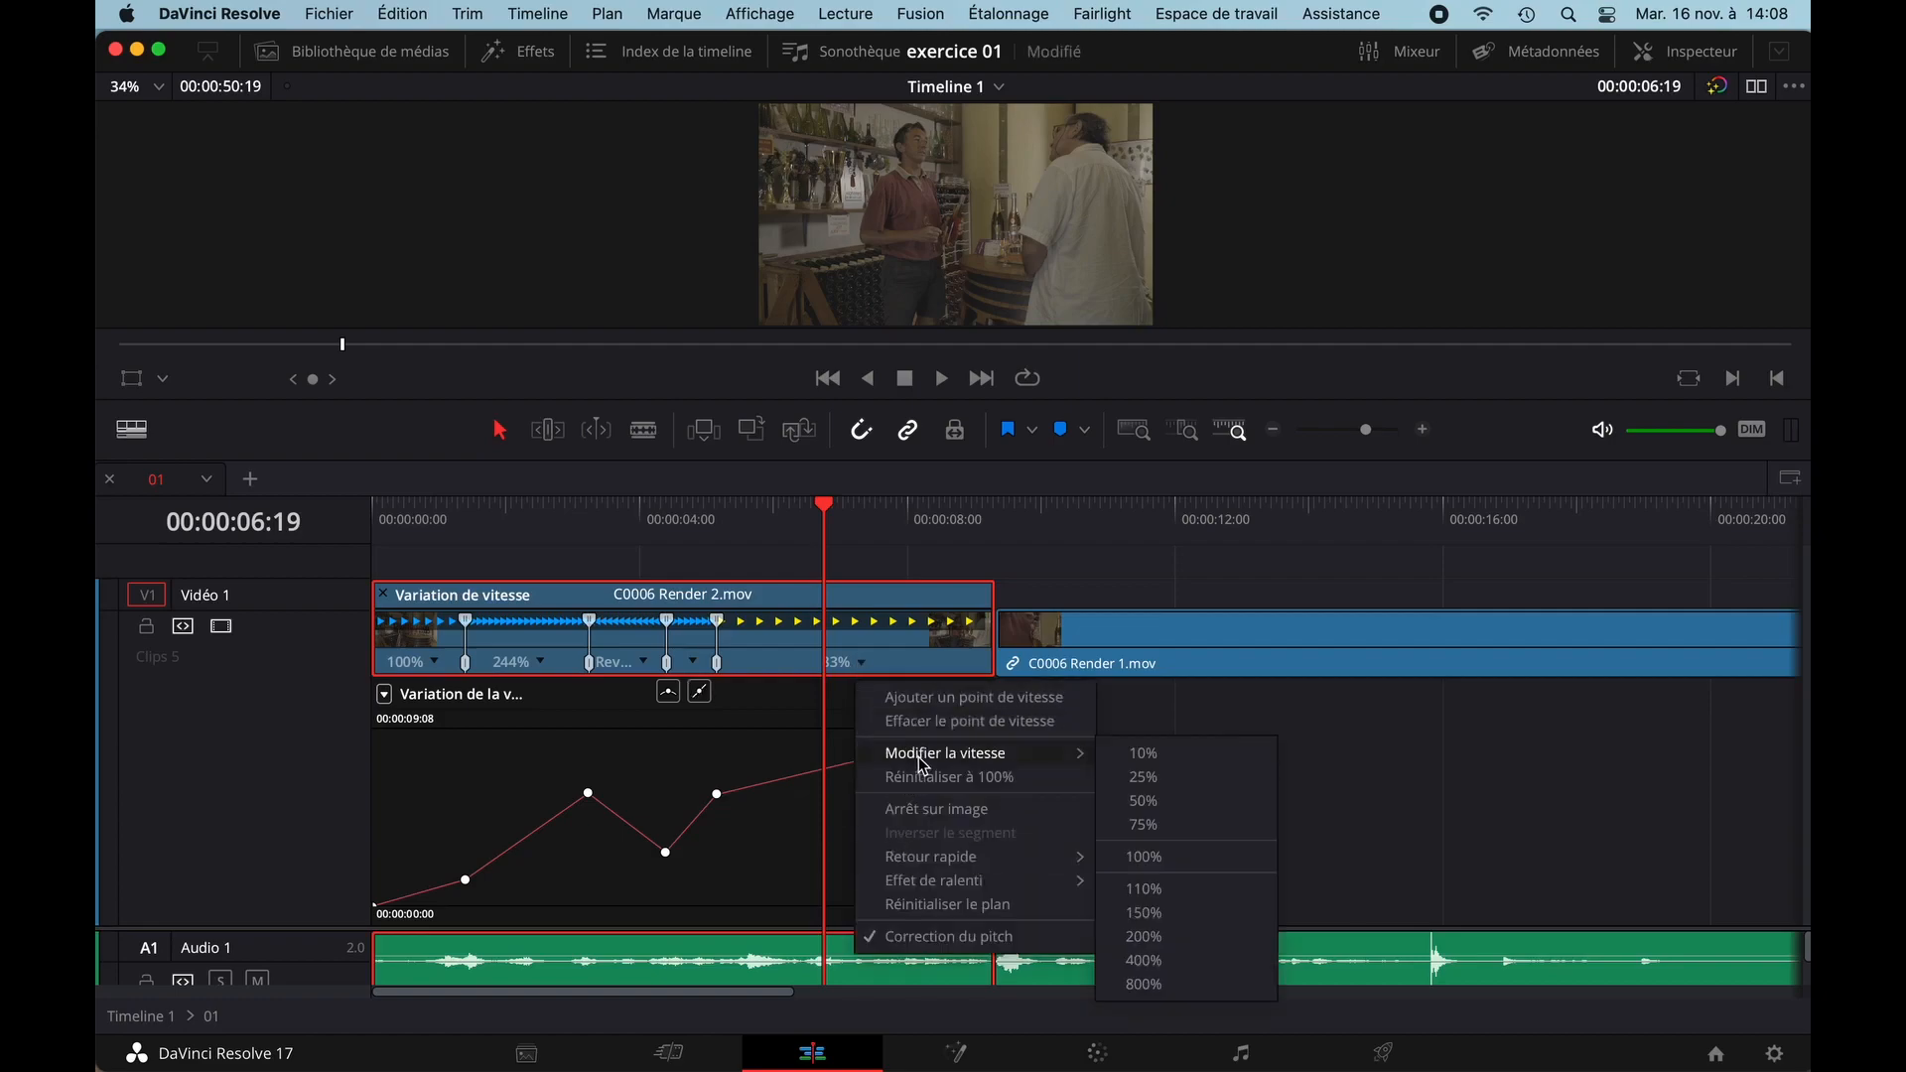
pyautogui.click(1132, 858)
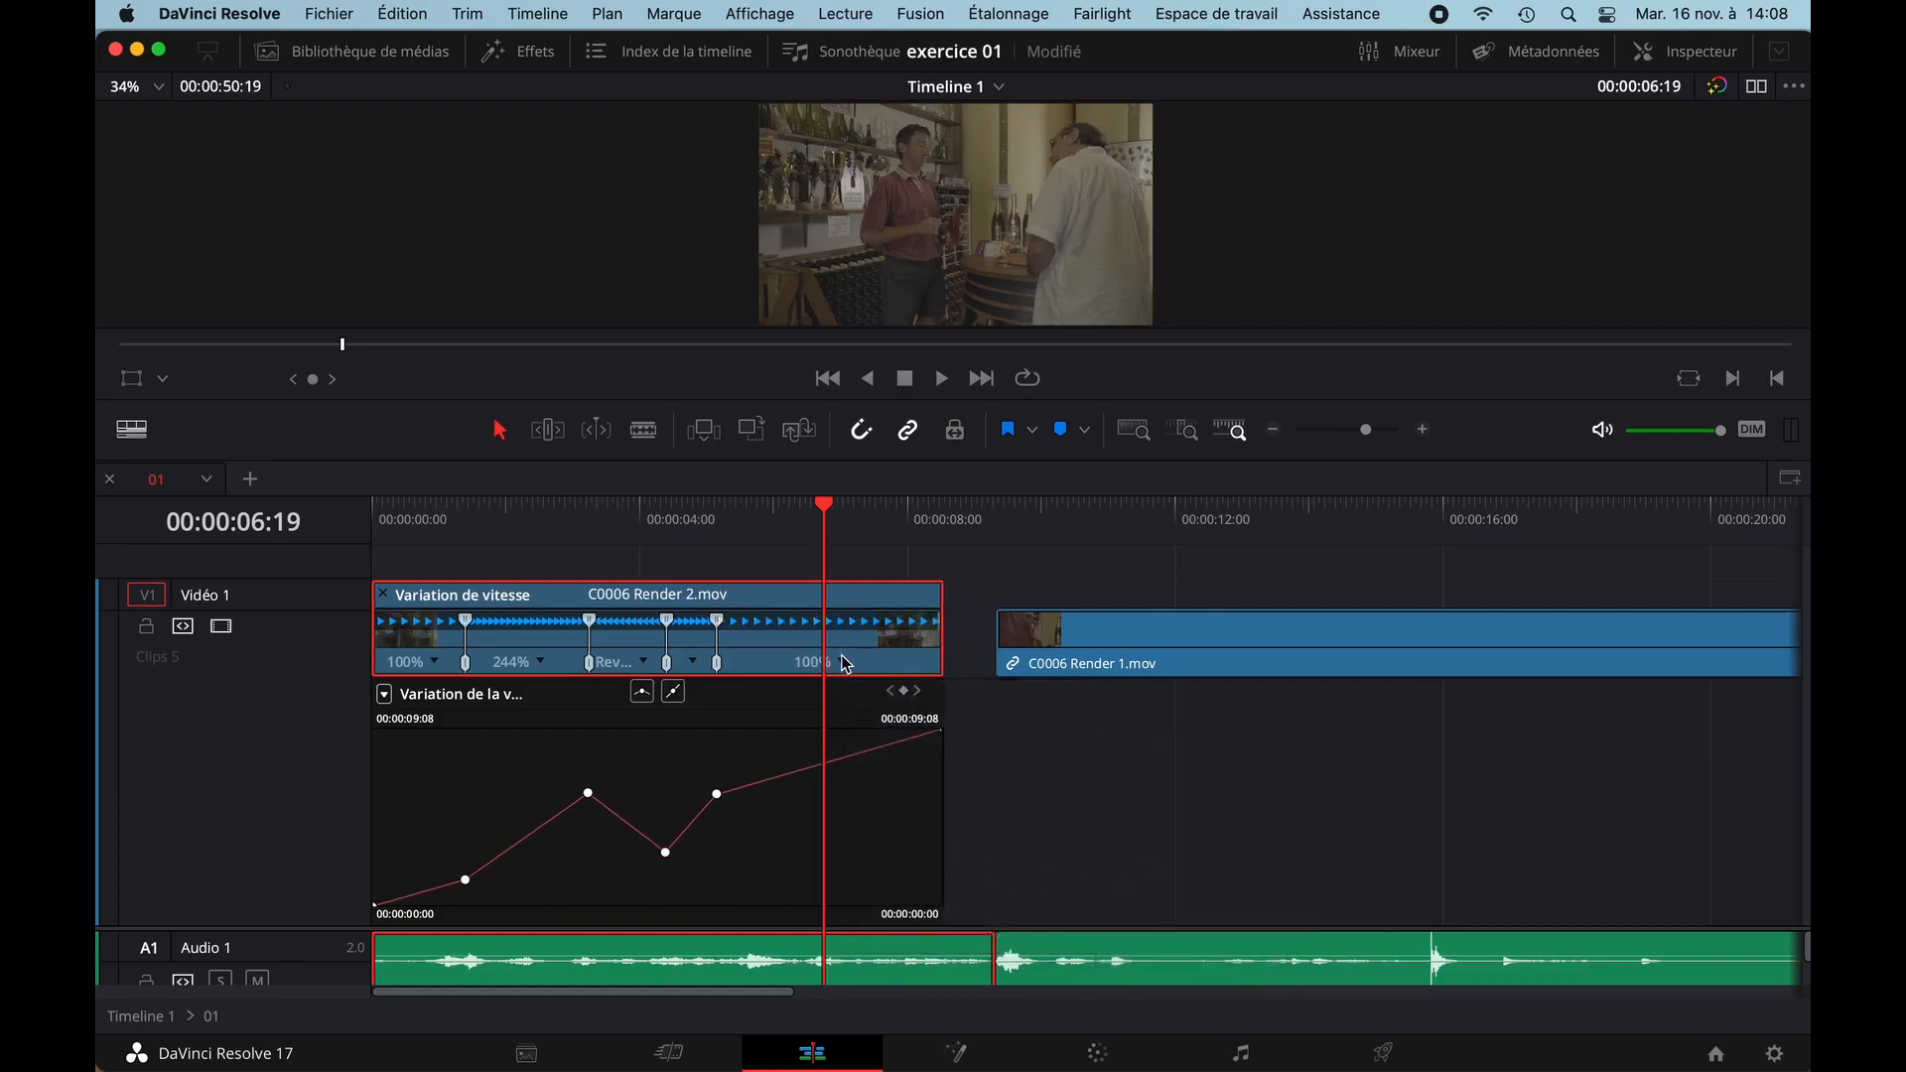
pyautogui.click(517, 537)
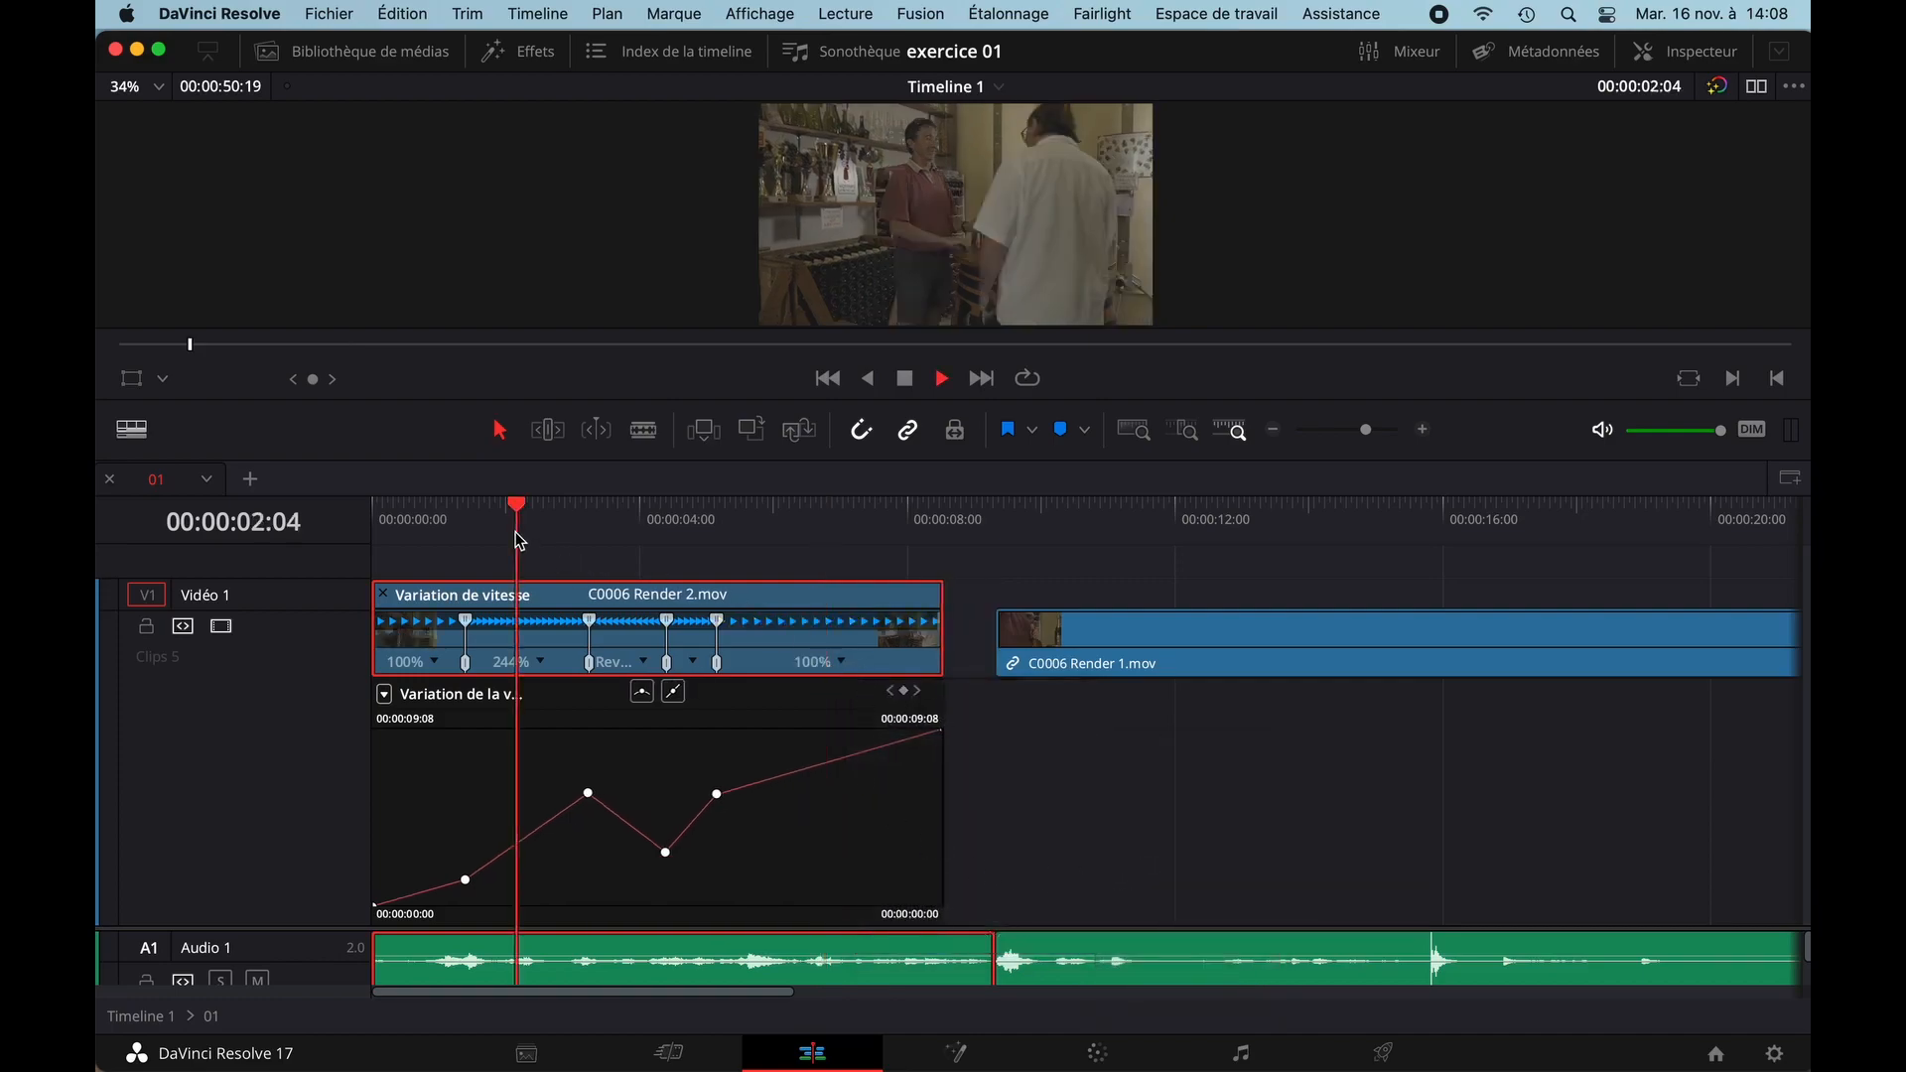
pyautogui.press('space')
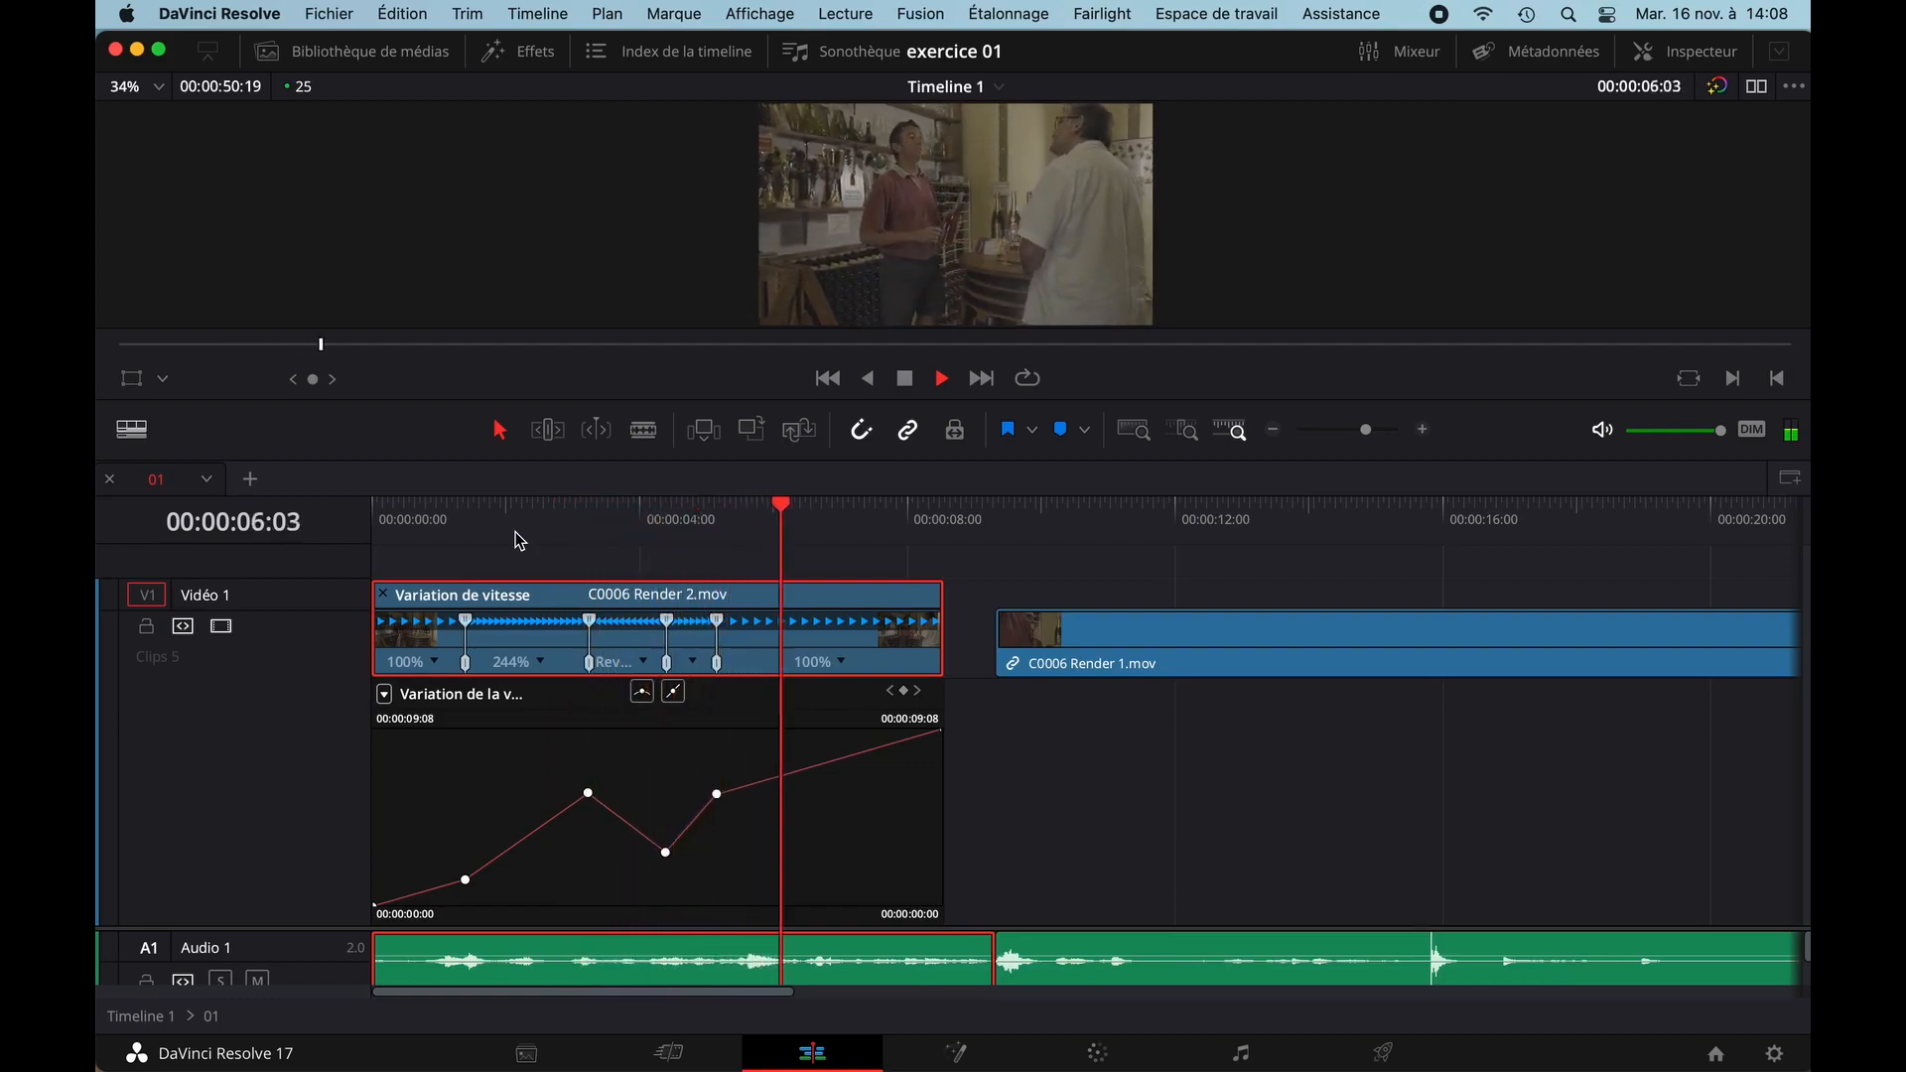
pyautogui.press('space')
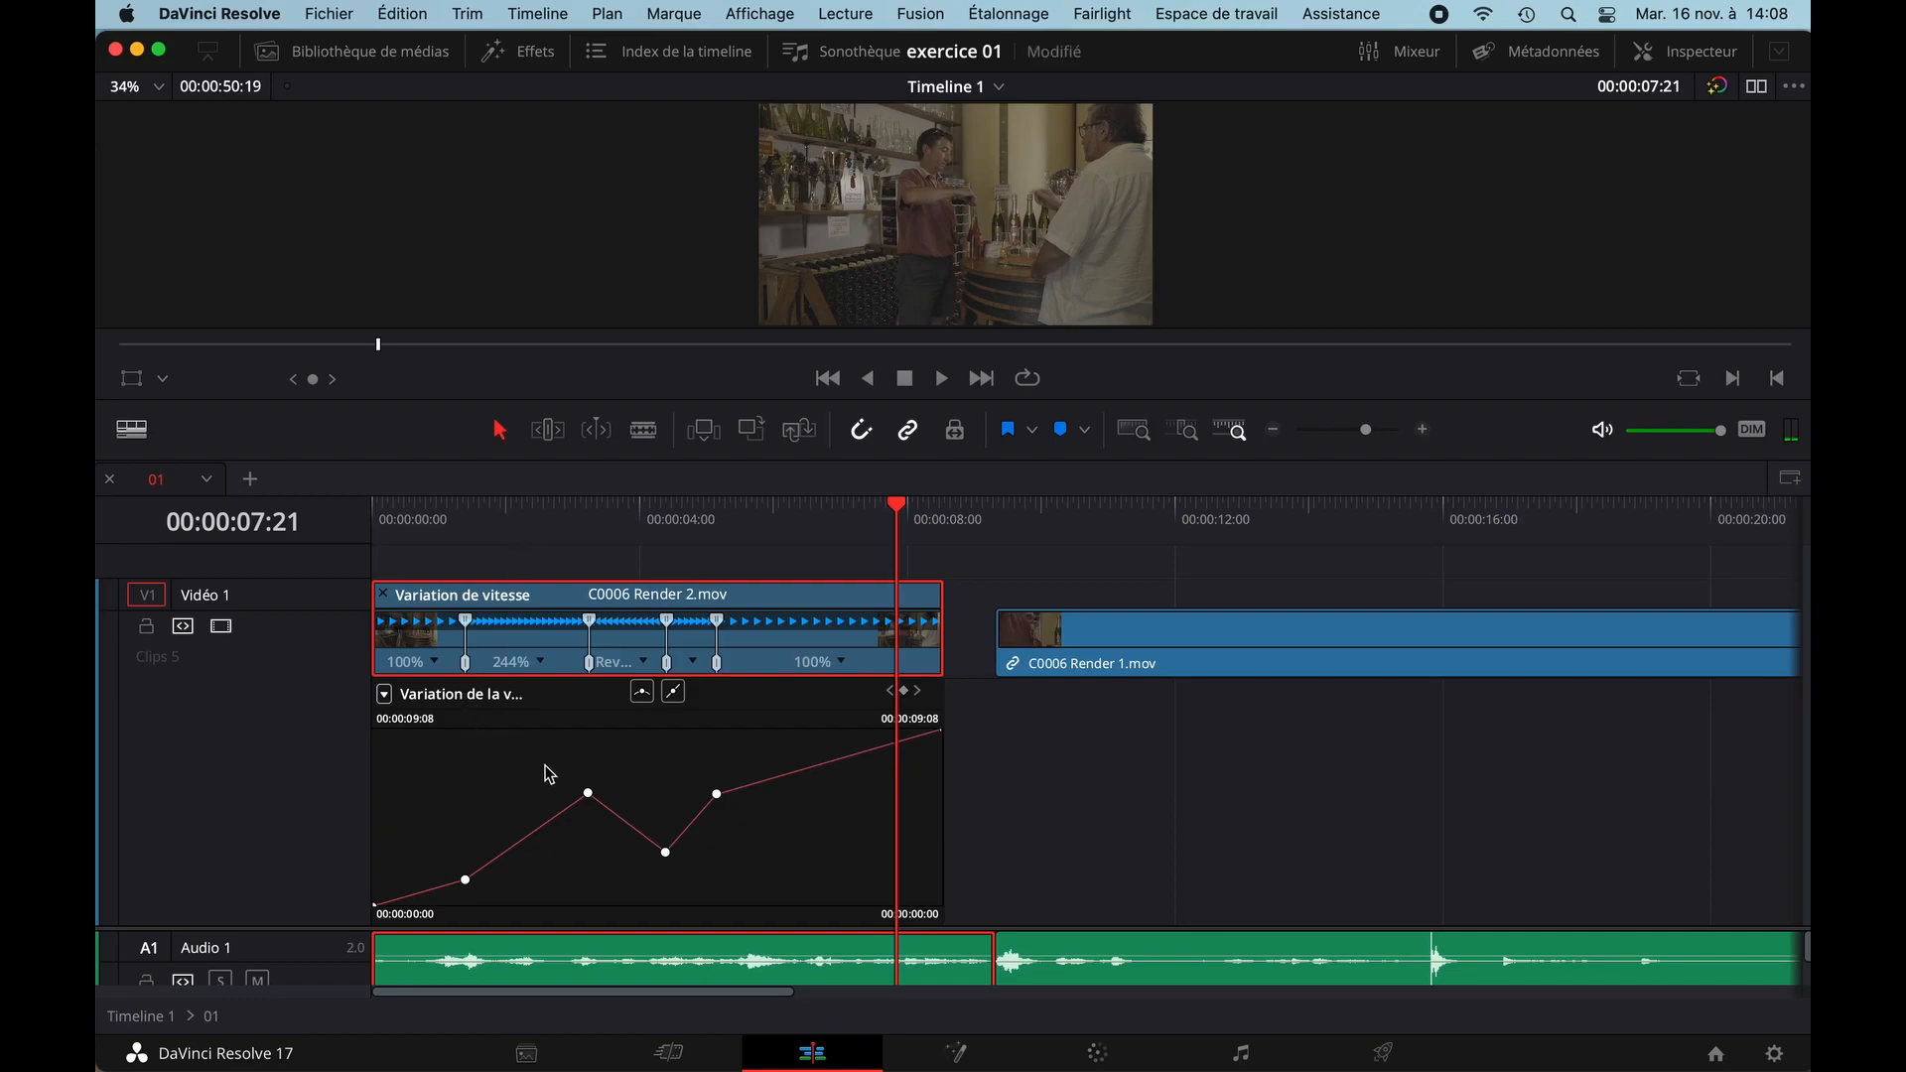
# - Smooth the retime curve at its second added point with Bézier handles and lengthen the handles to round the peak
pyautogui.moveTo(562, 769); pyautogui.dragTo(730, 876)
pyautogui.click(641, 702)
pyautogui.click(589, 793)
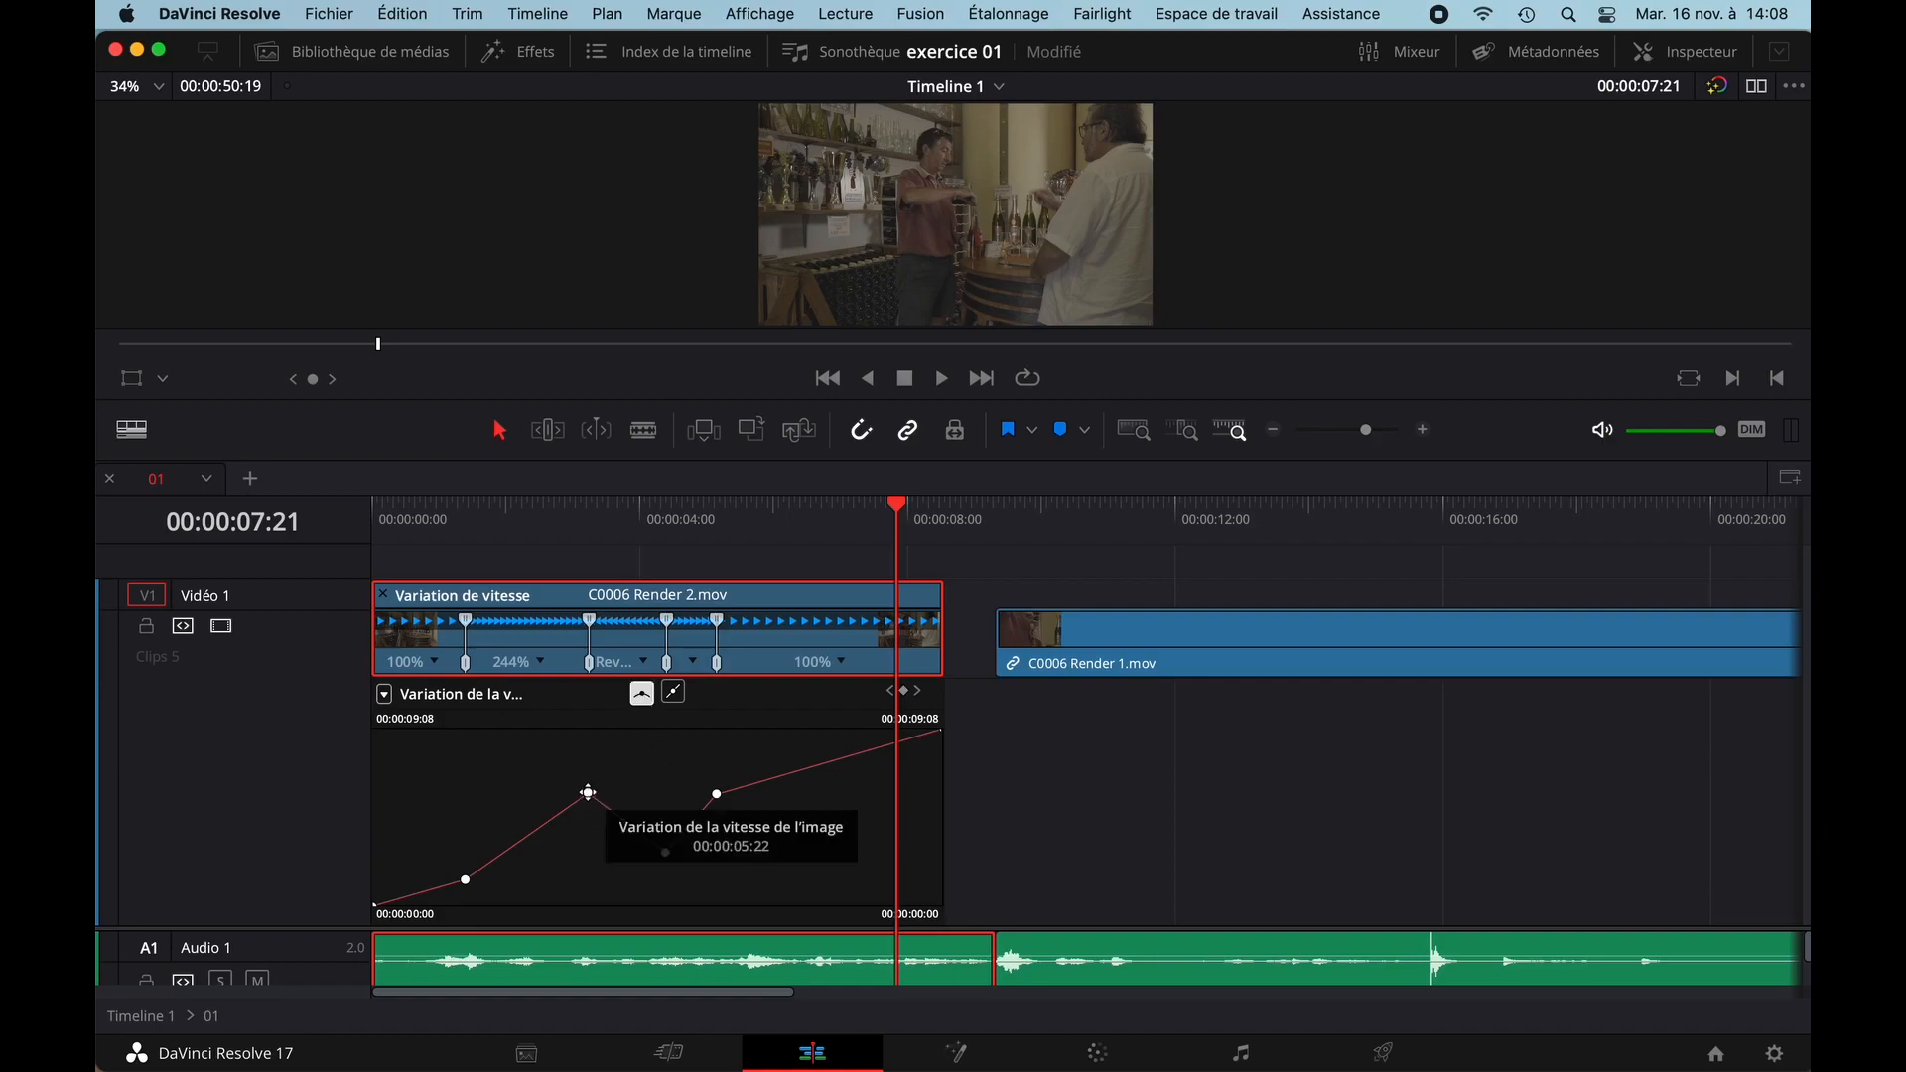
pyautogui.click(643, 695)
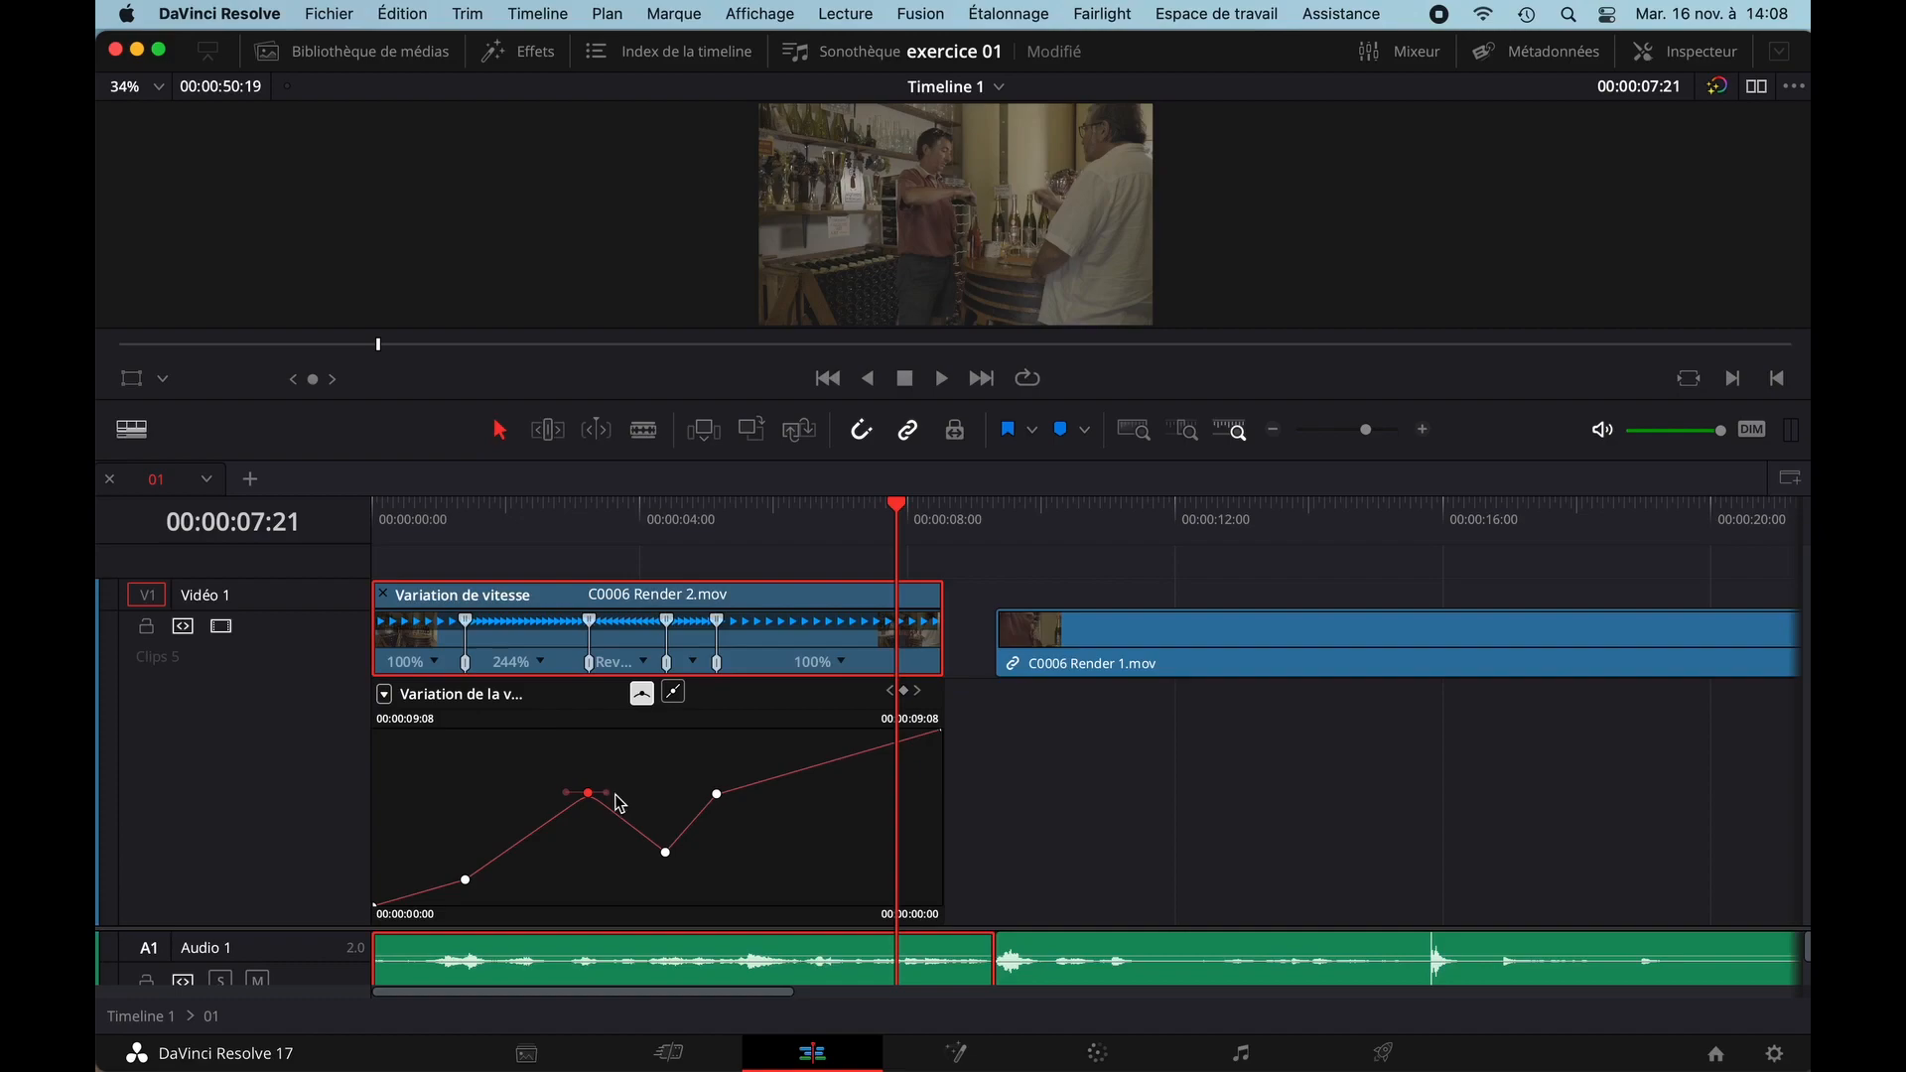
pyautogui.moveTo(611, 793); pyautogui.dragTo(662, 772)
# - Turn the third added curve point into a smooth Bézier point and save the project
pyautogui.click(665, 853)
pyautogui.click(642, 695)
pyautogui.press('super+s')
pyautogui.moveTo(677, 852)
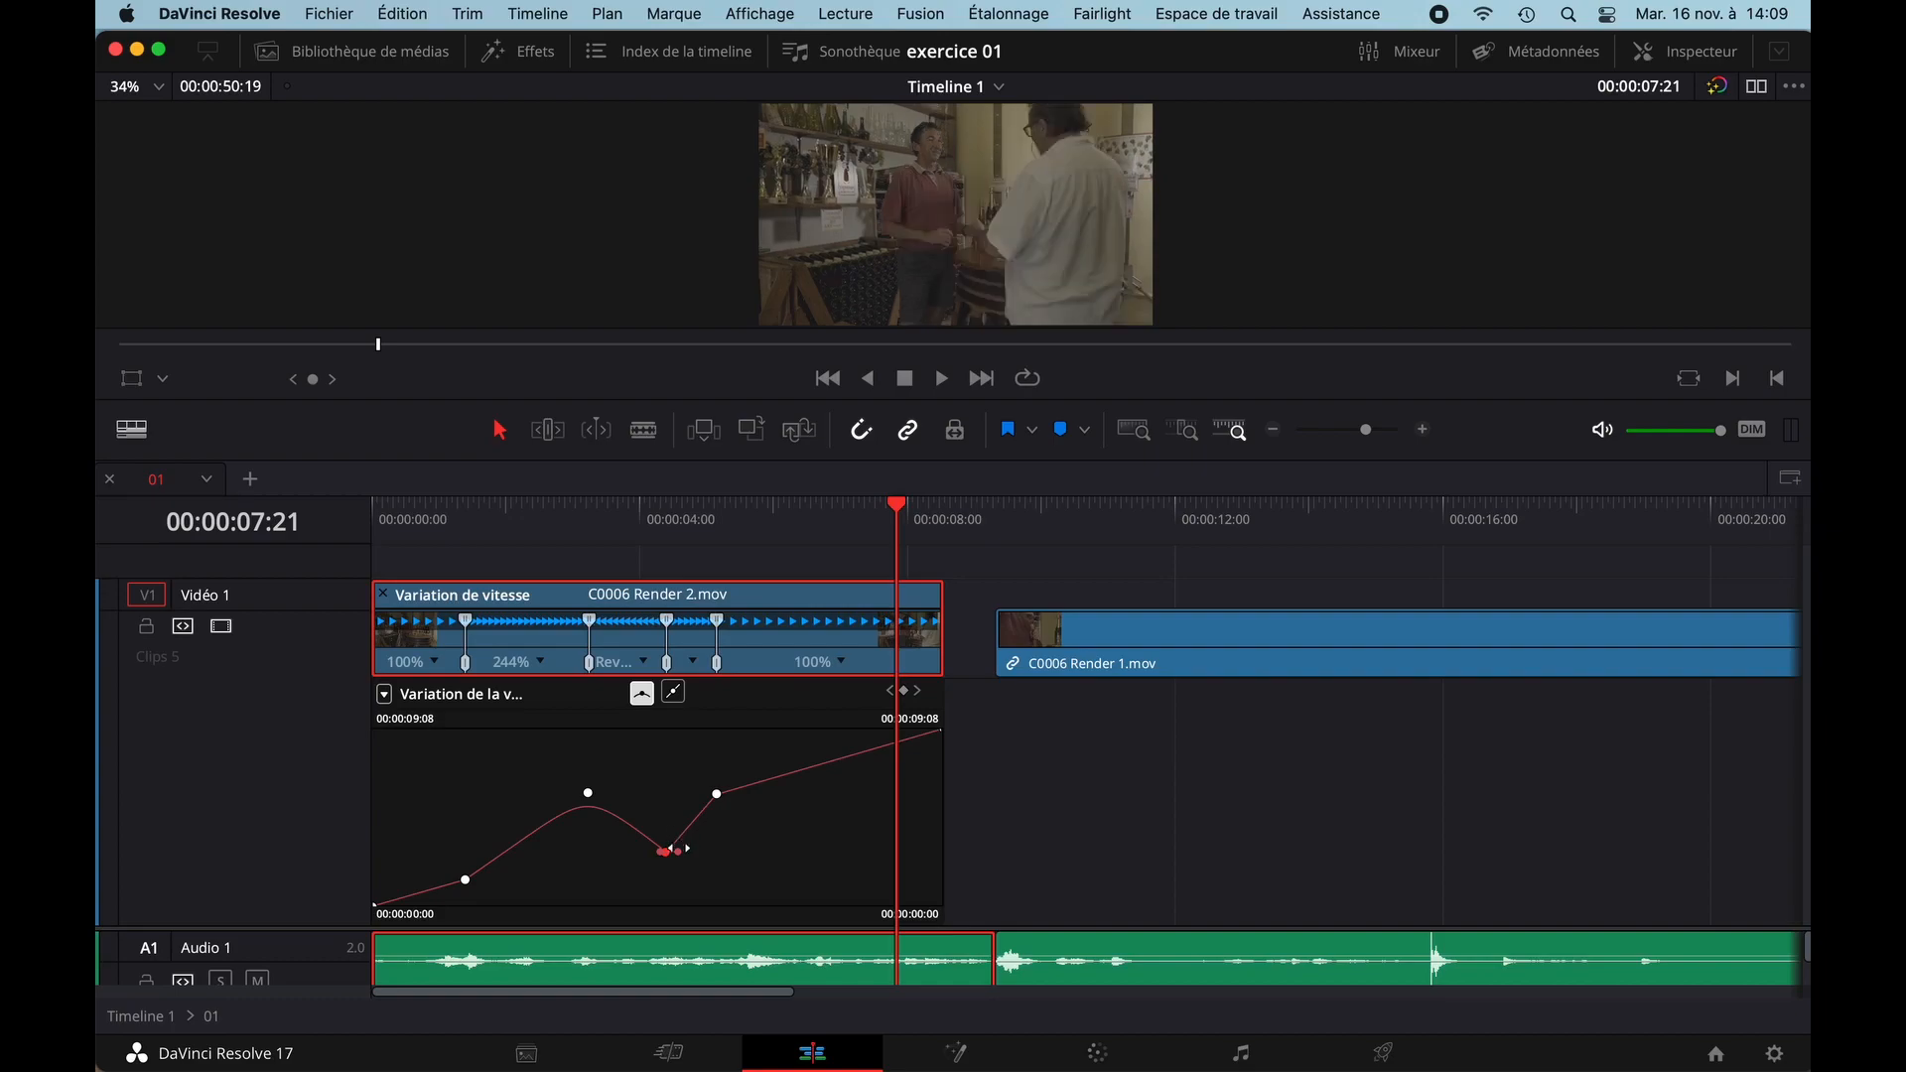
# - Adjust the fourth and second curve points and the second point's handles, giving a 288% second segment and a 103% last segment
pyautogui.click(717, 794)
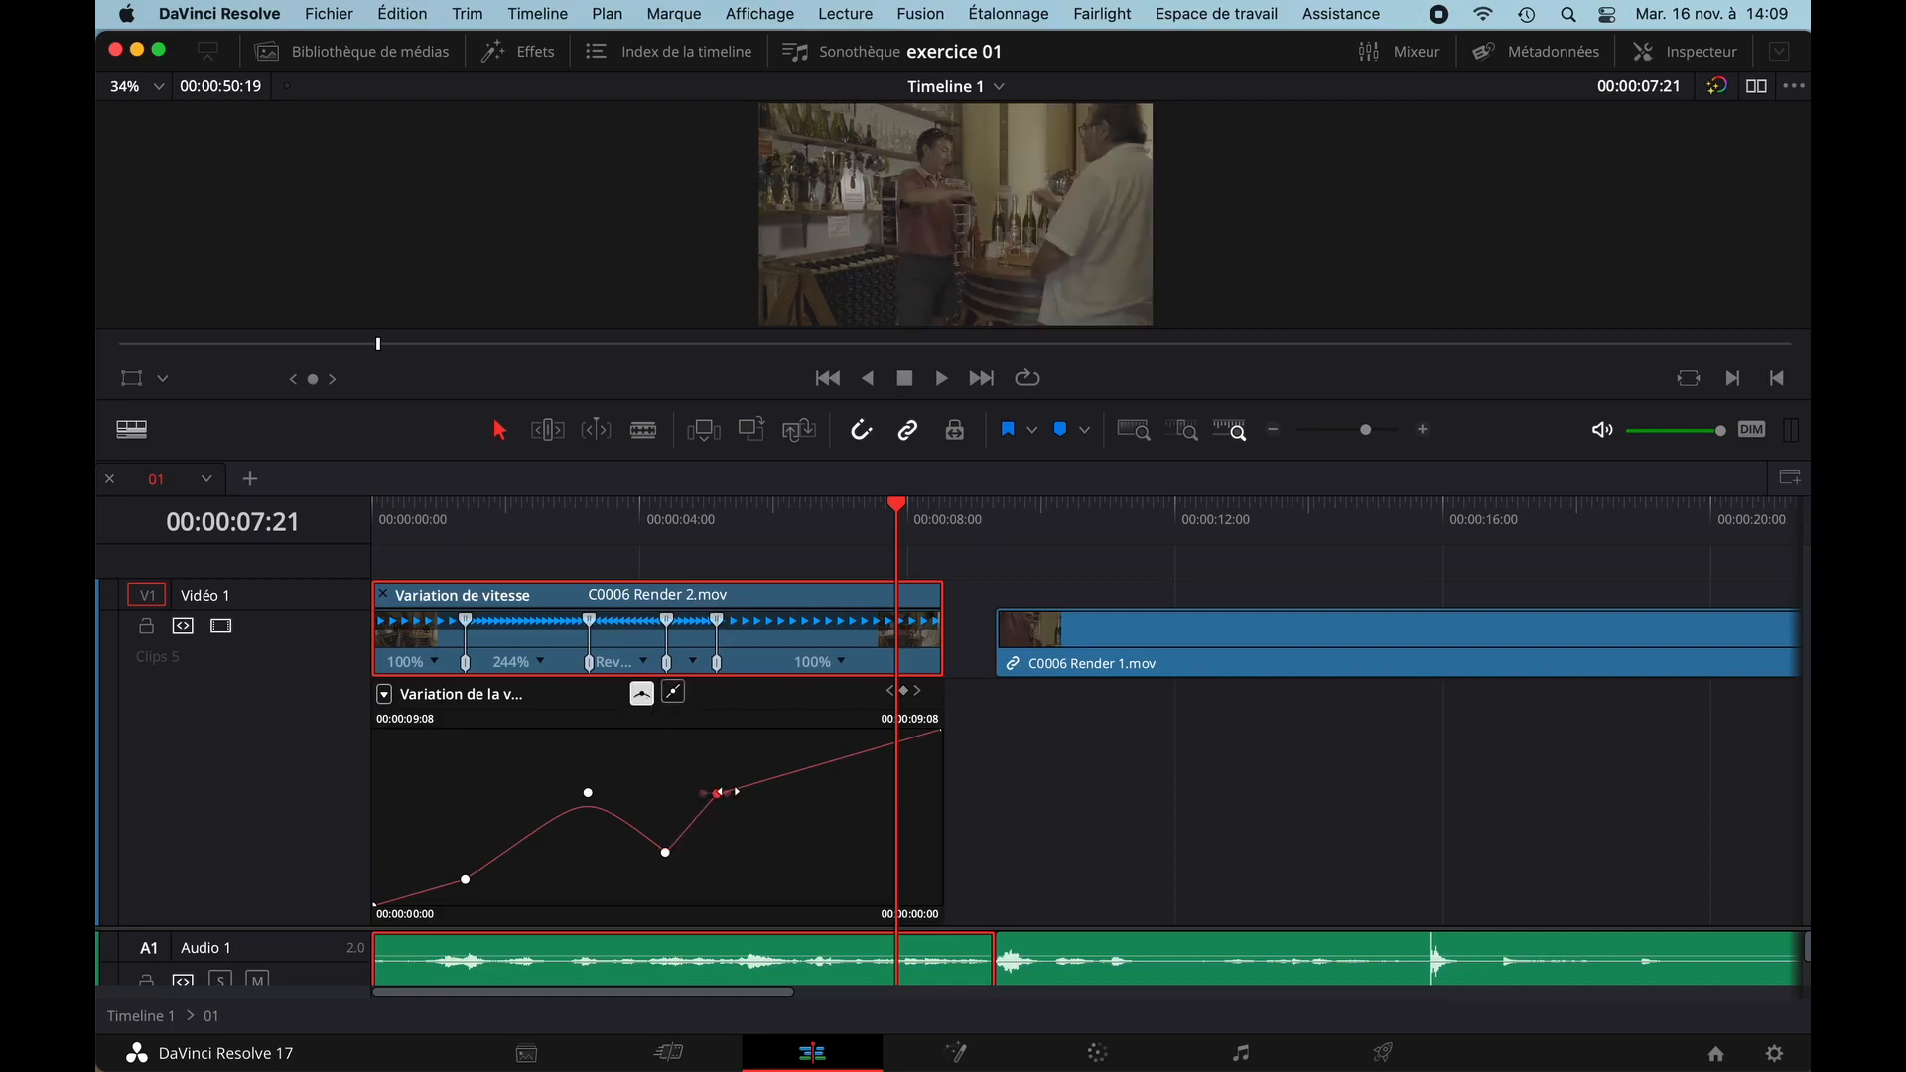
pyautogui.moveTo(736, 792); pyautogui.dragTo(753, 793)
pyautogui.moveTo(721, 800); pyautogui.dragTo(731, 790)
pyautogui.click(665, 852)
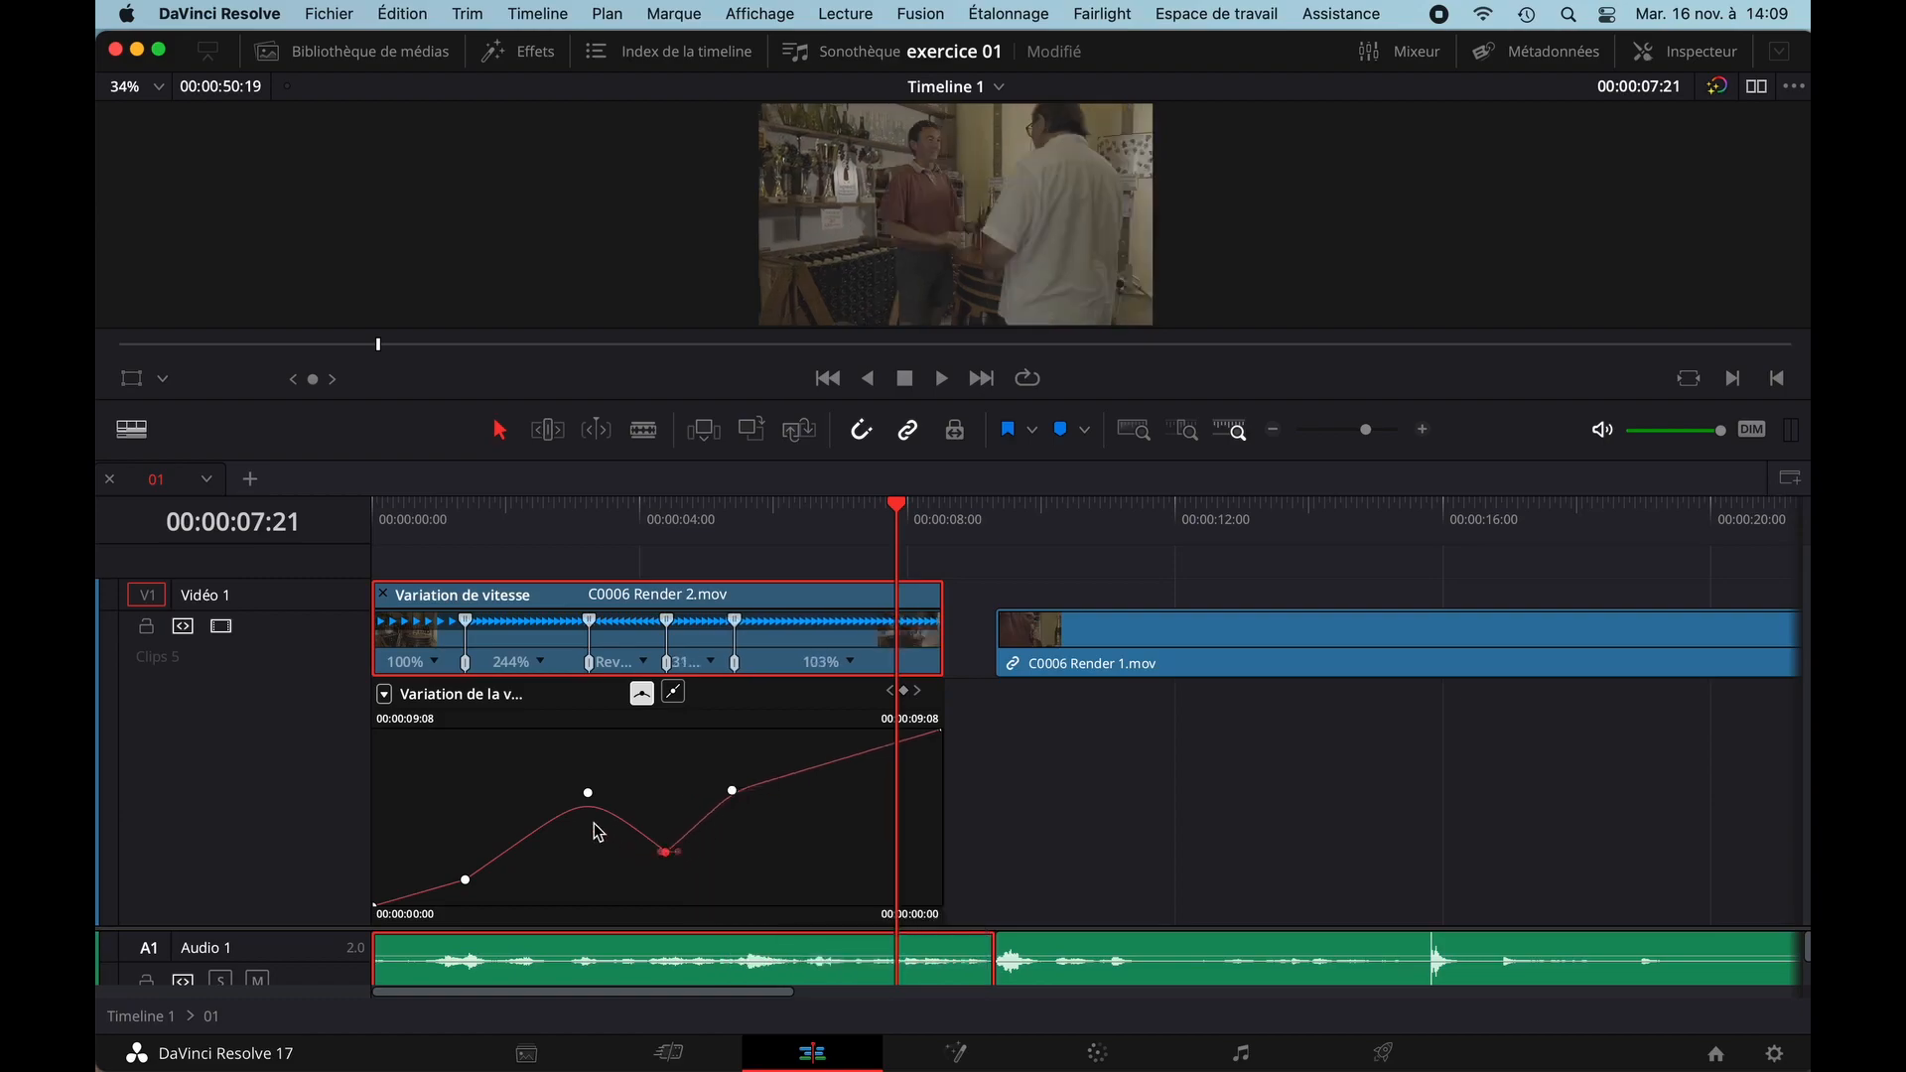
pyautogui.moveTo(588, 792); pyautogui.dragTo(660, 792)
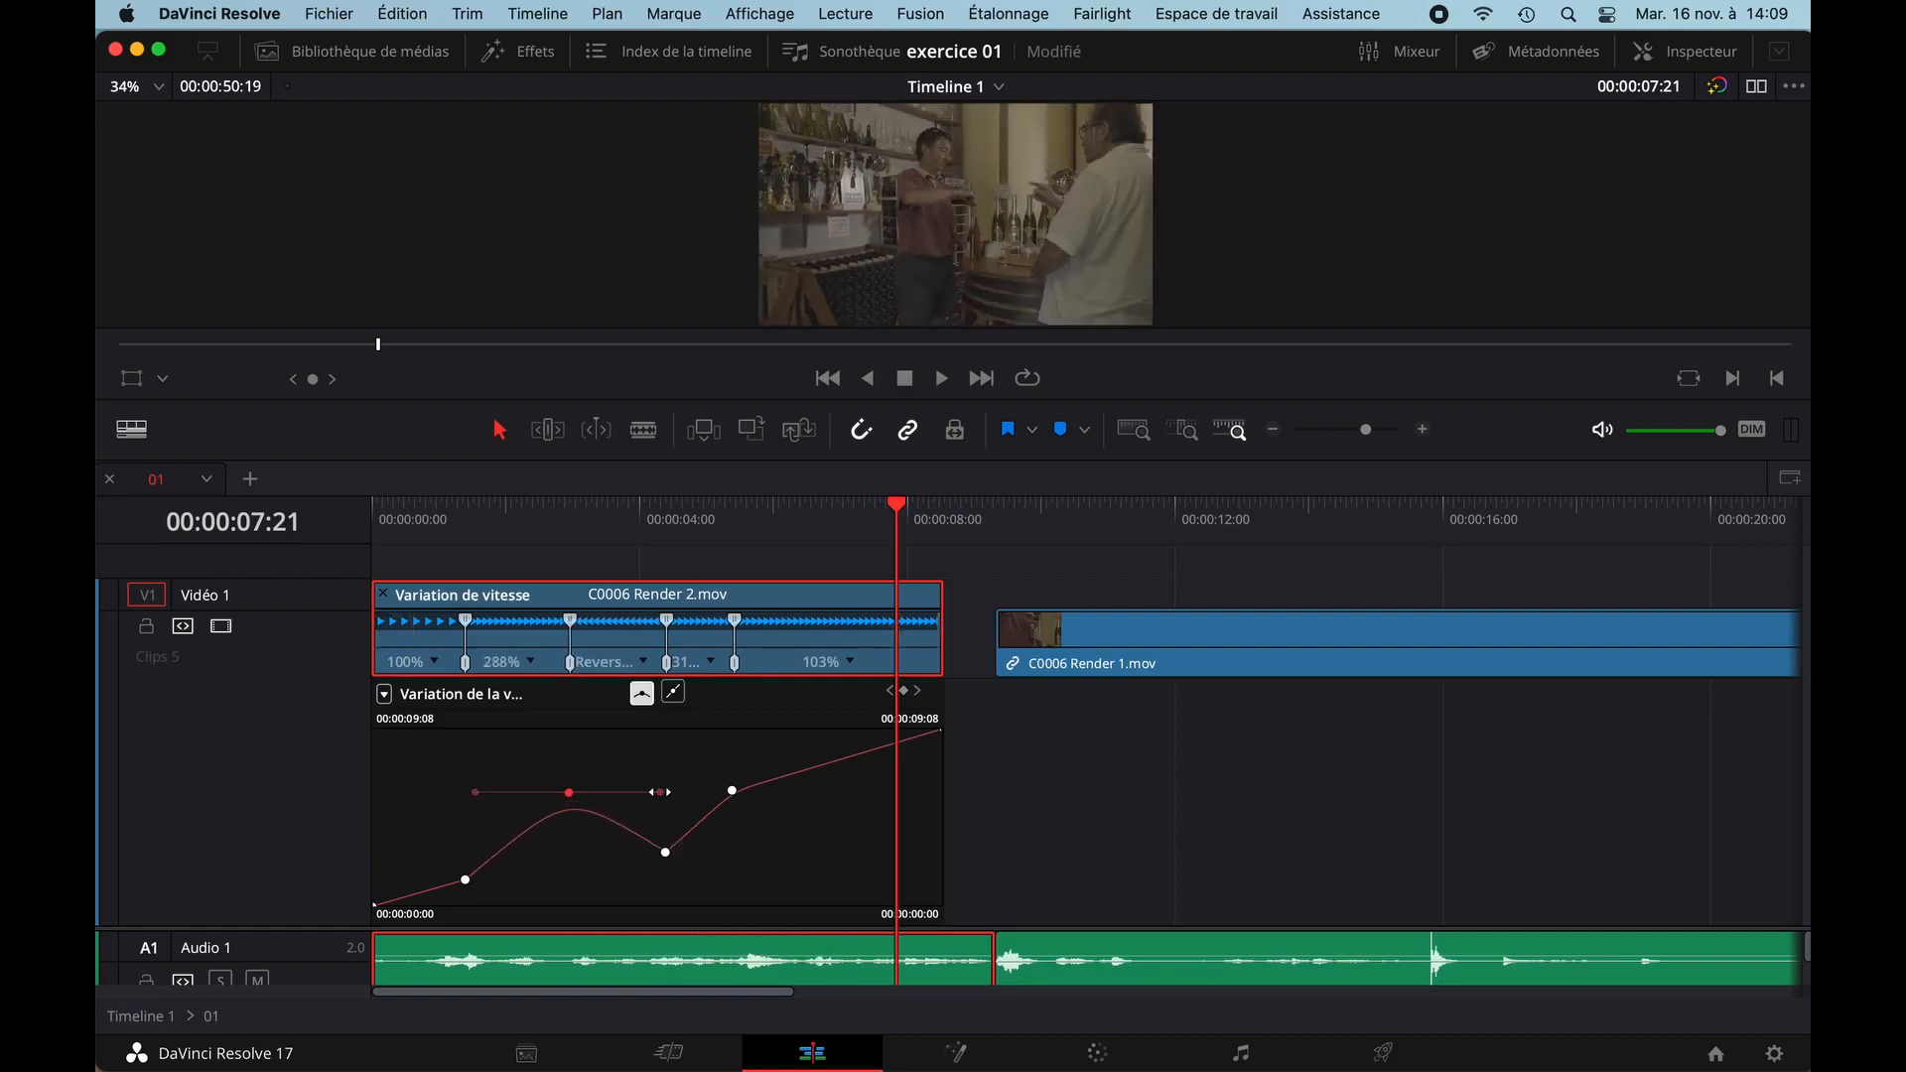
# - Play back the first clip with the smoothed retime curve from the timeline start
pyautogui.moveTo(411, 509); pyautogui.dragTo(360, 515)
pyautogui.press('space')
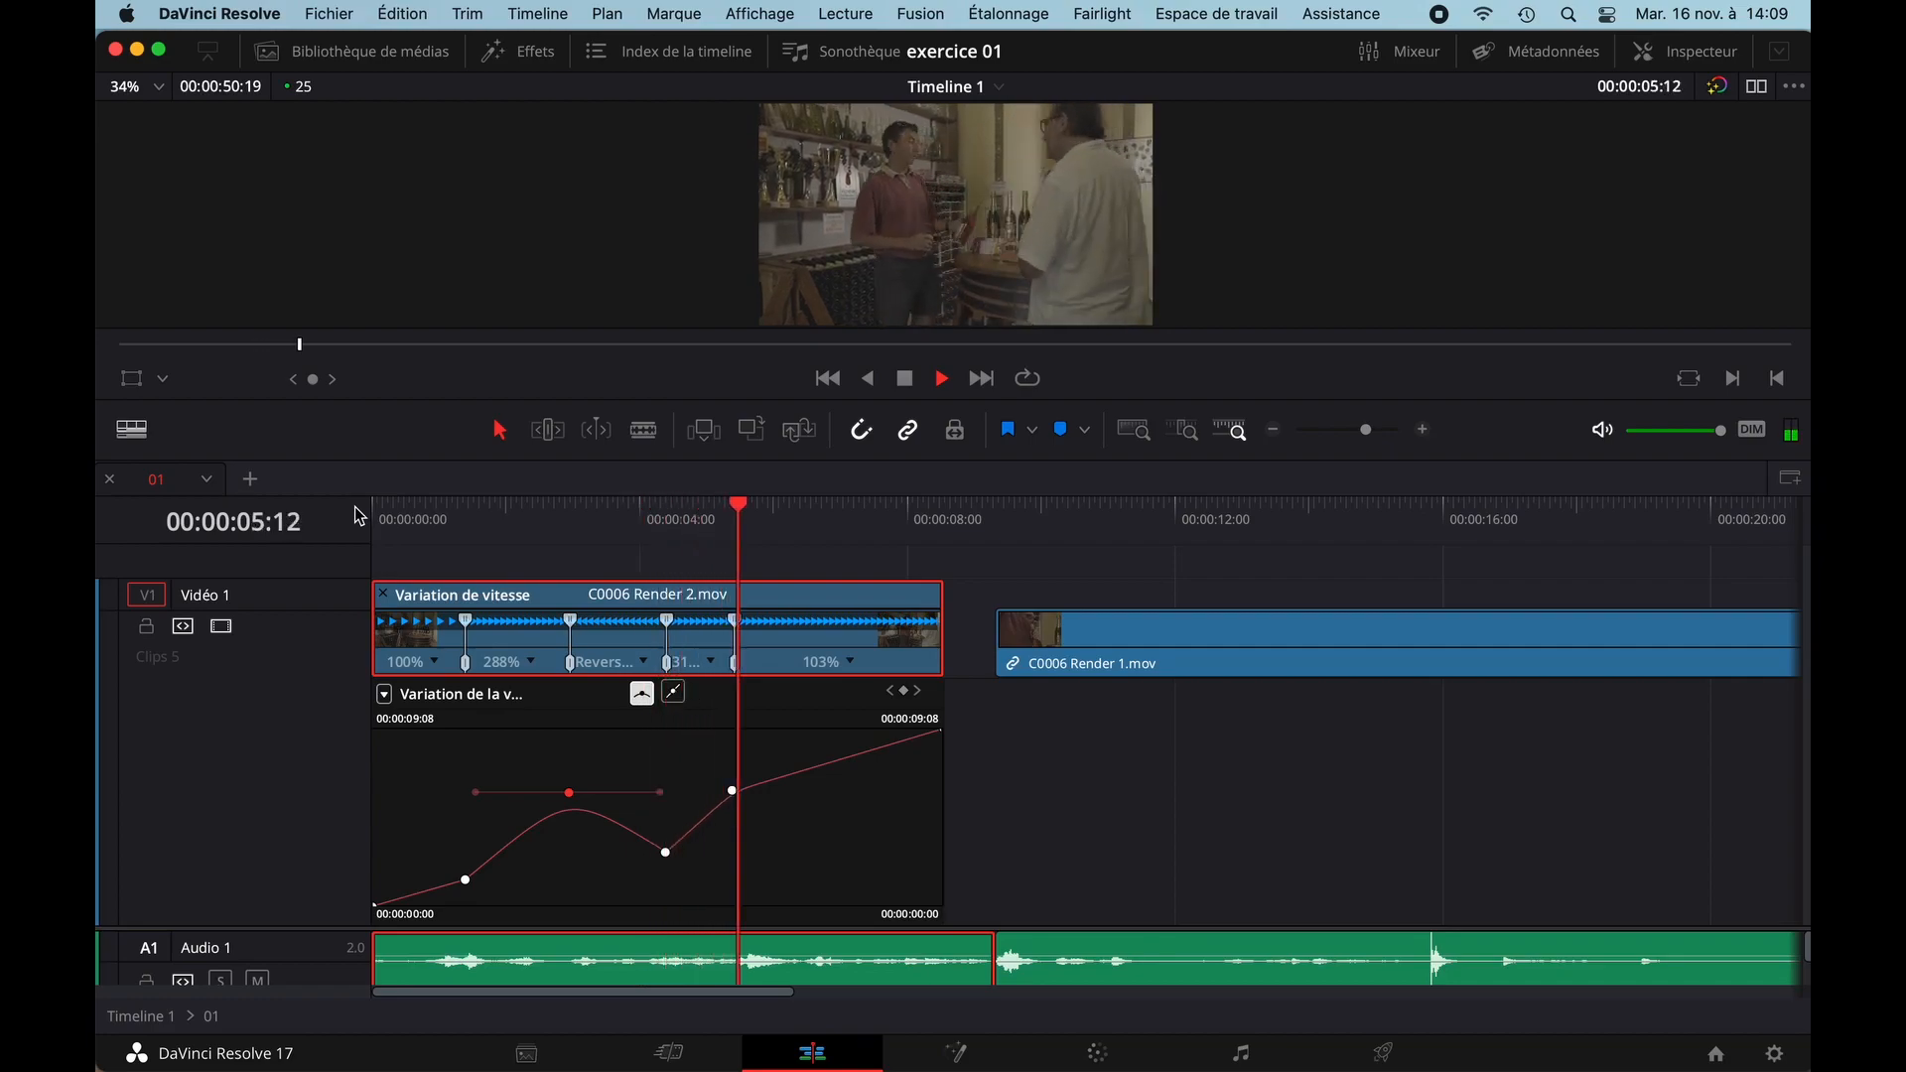
pyautogui.press('space')
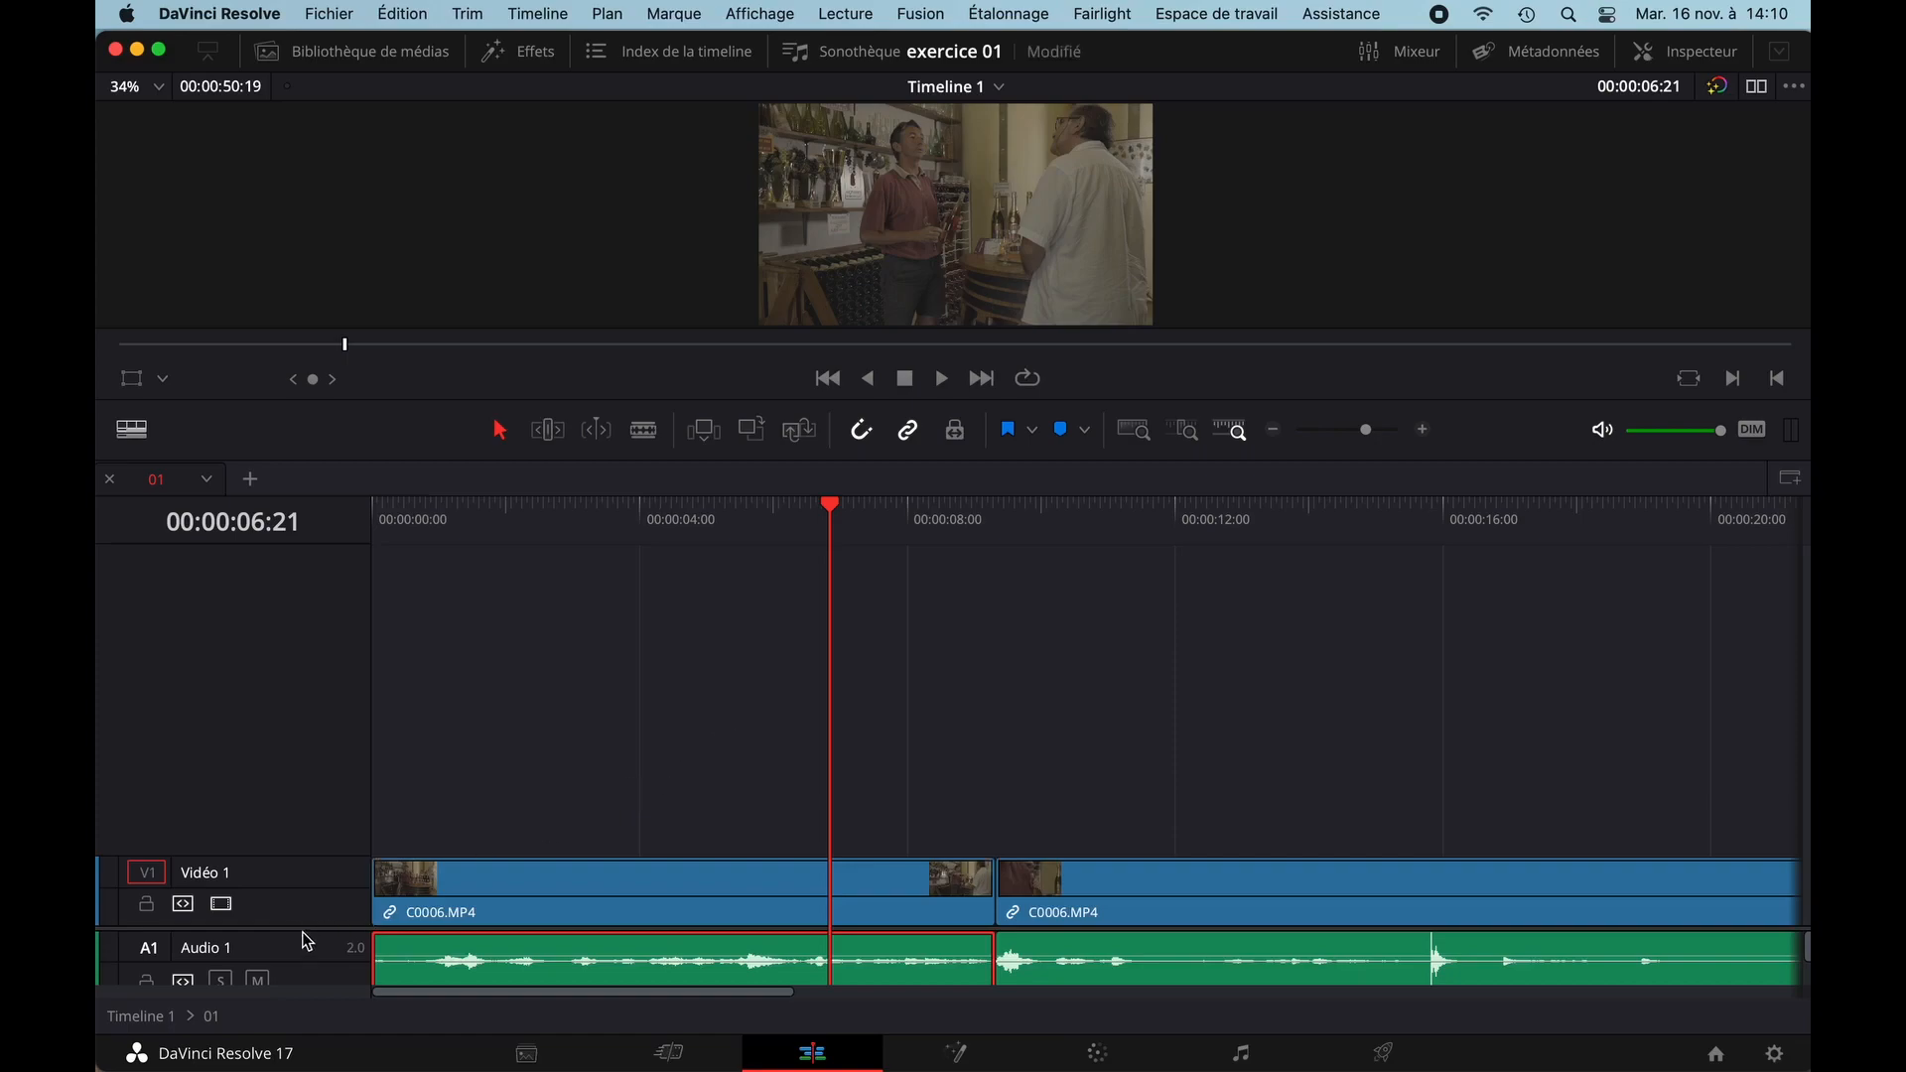
# - Enlarge the timeline's audio track area and show the first C0006.MP4 clip's options around Normaliser les niveaux audio
pyautogui.moveTo(308, 941); pyautogui.dragTo(330, 703)
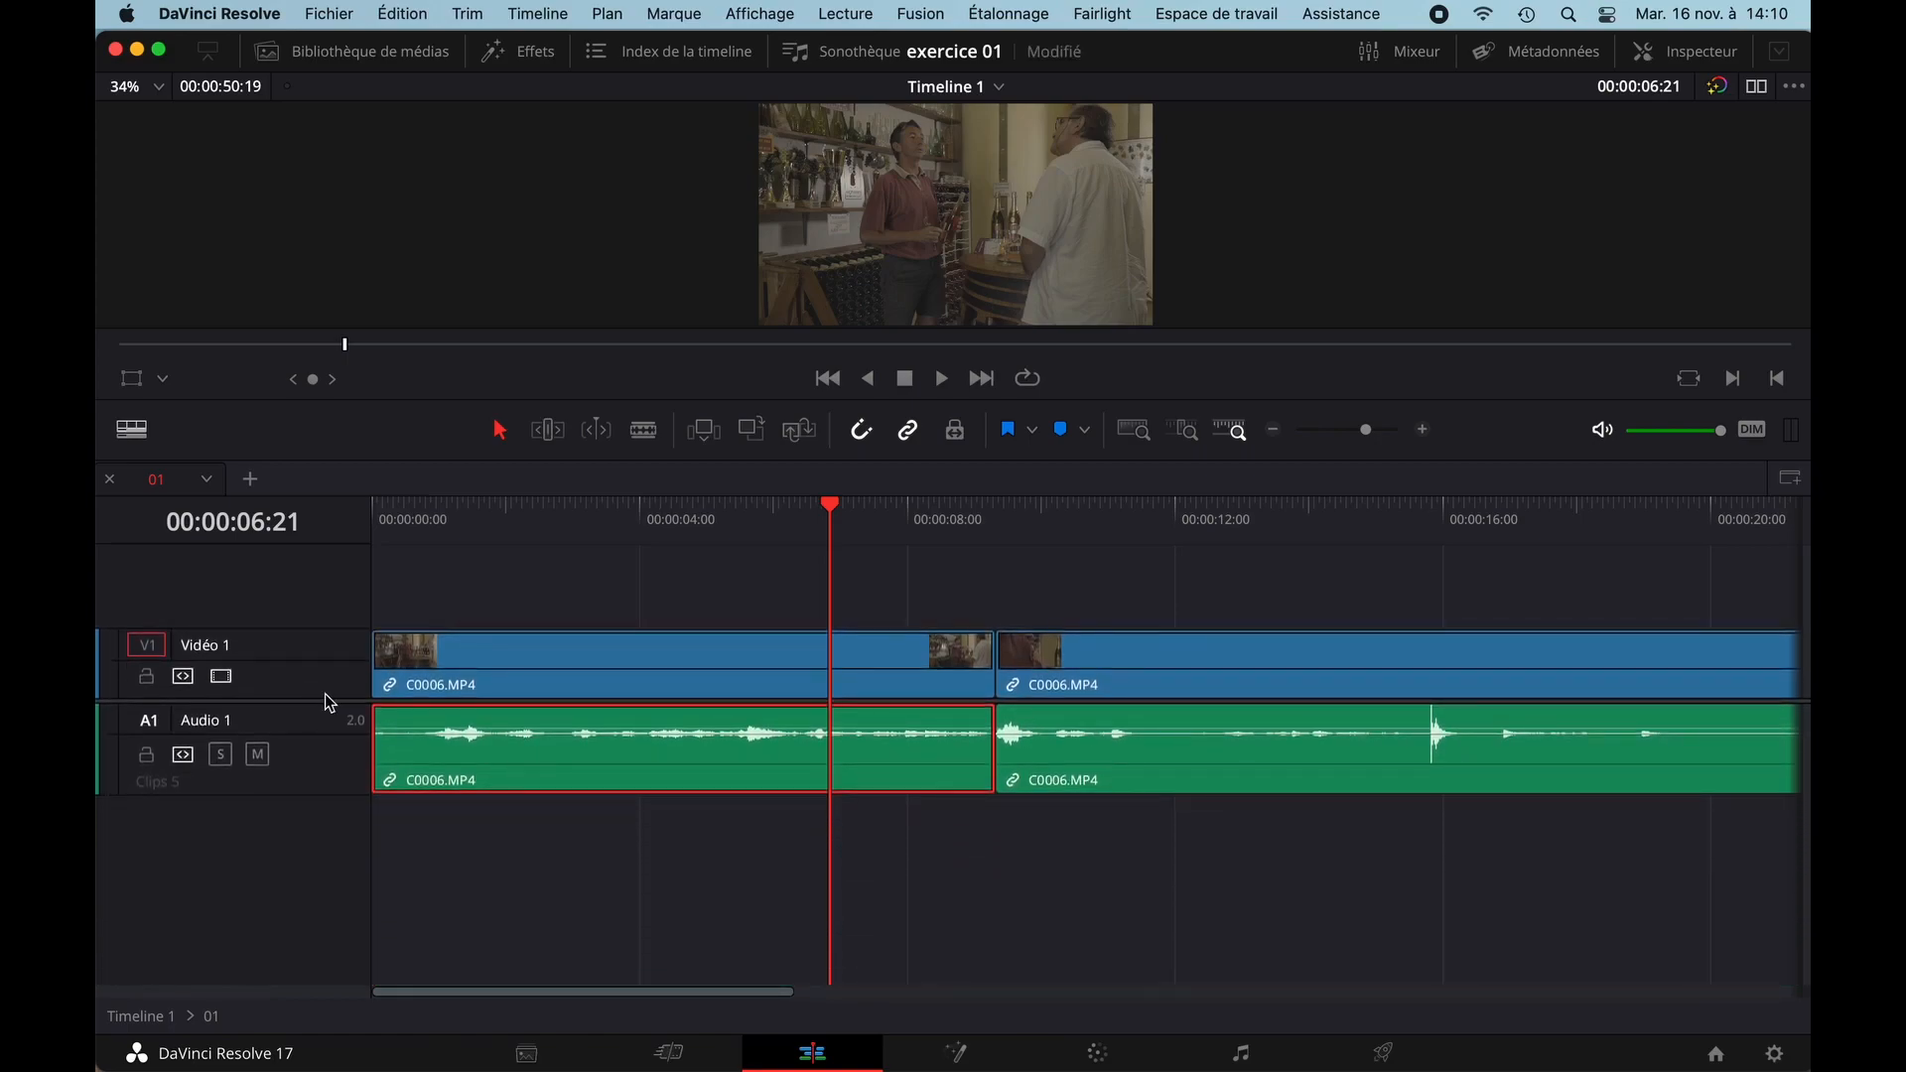
pyautogui.click(600, 651)
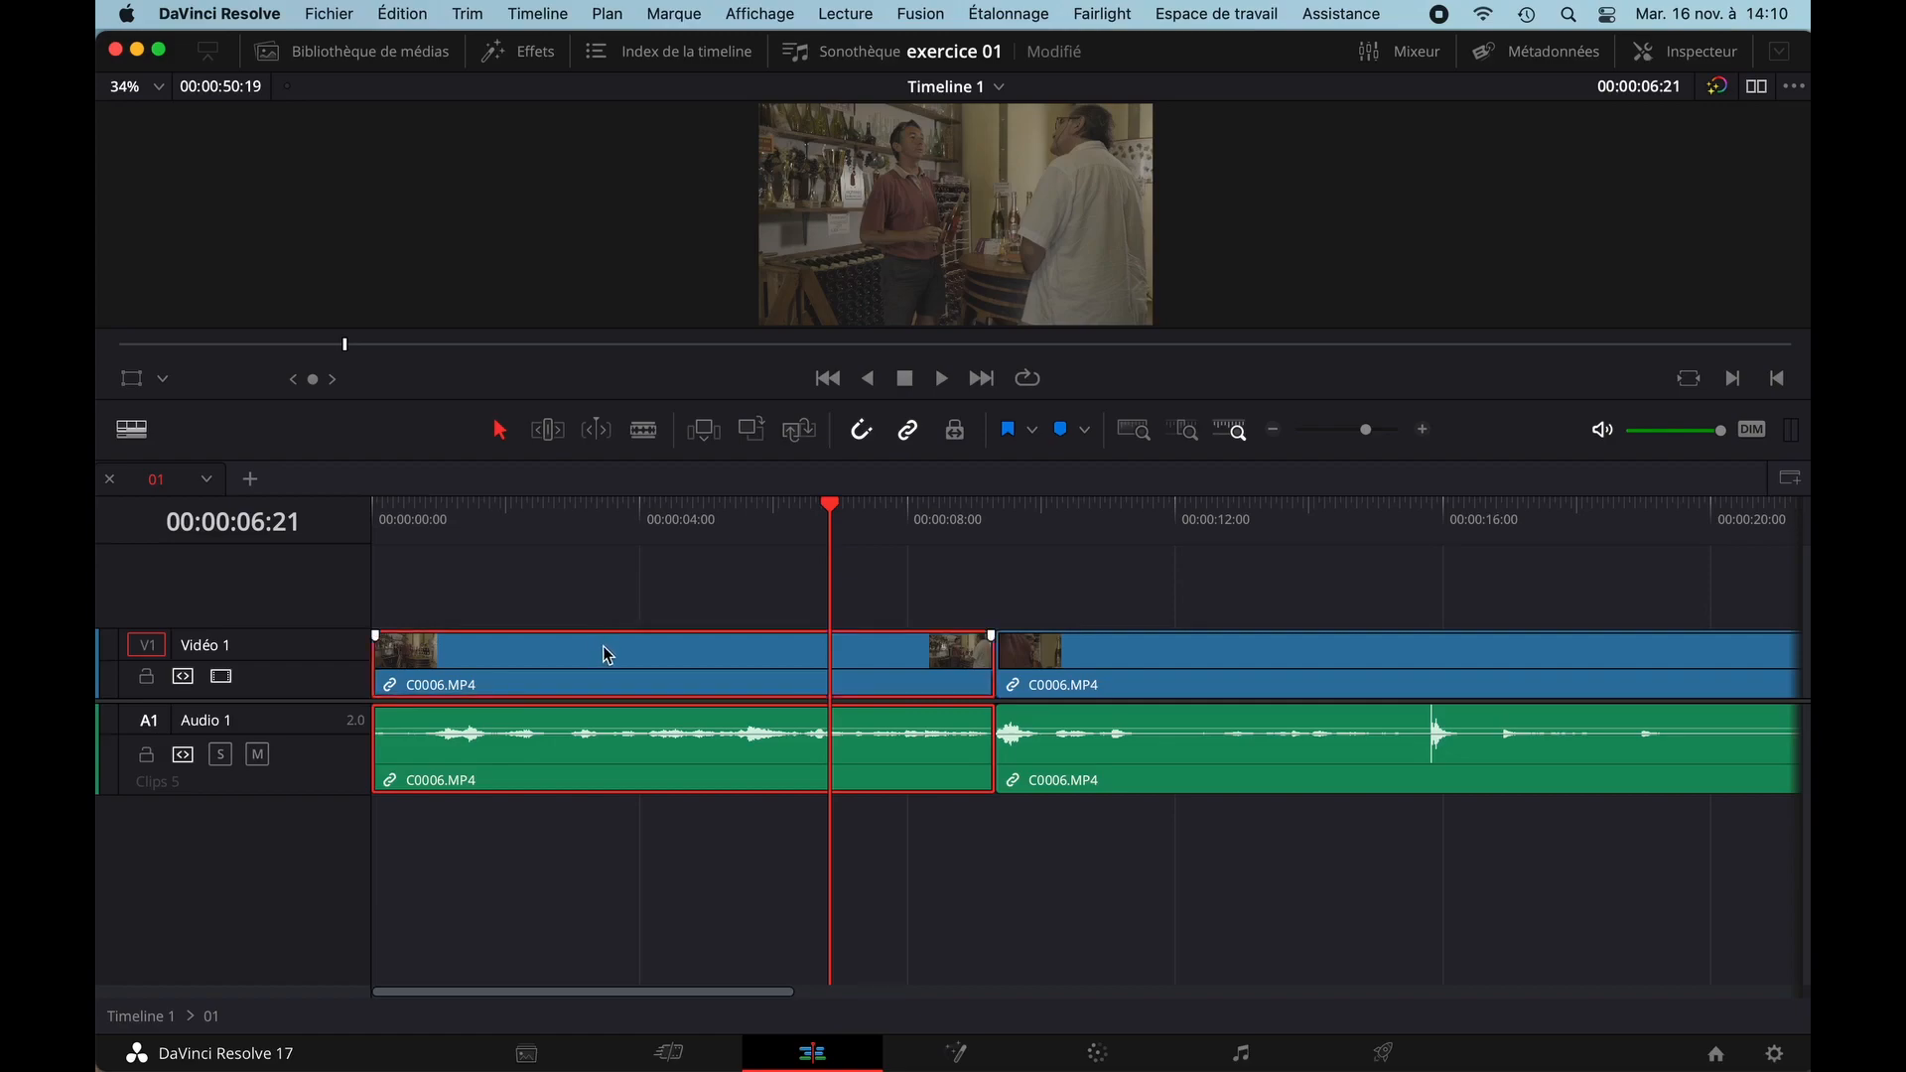
pyautogui.rightClick(609, 658)
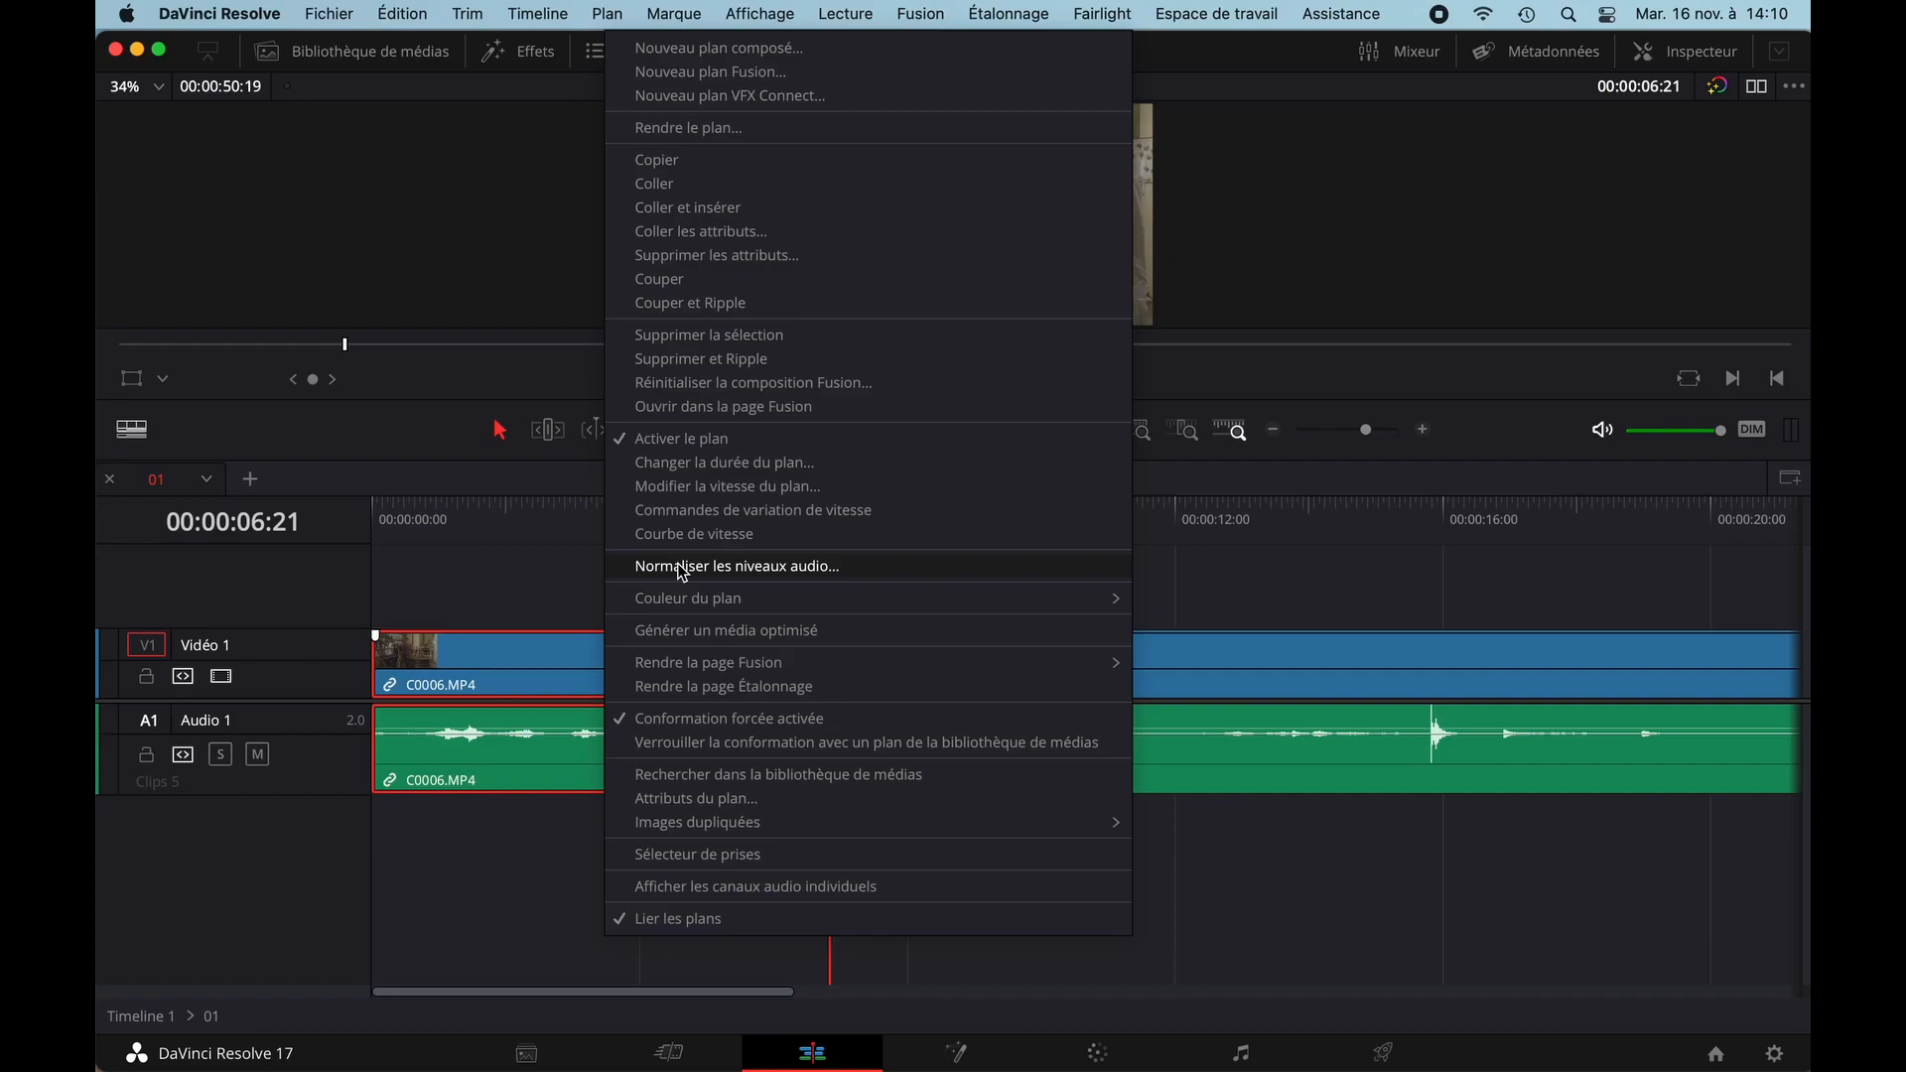
pyautogui.click(551, 571)
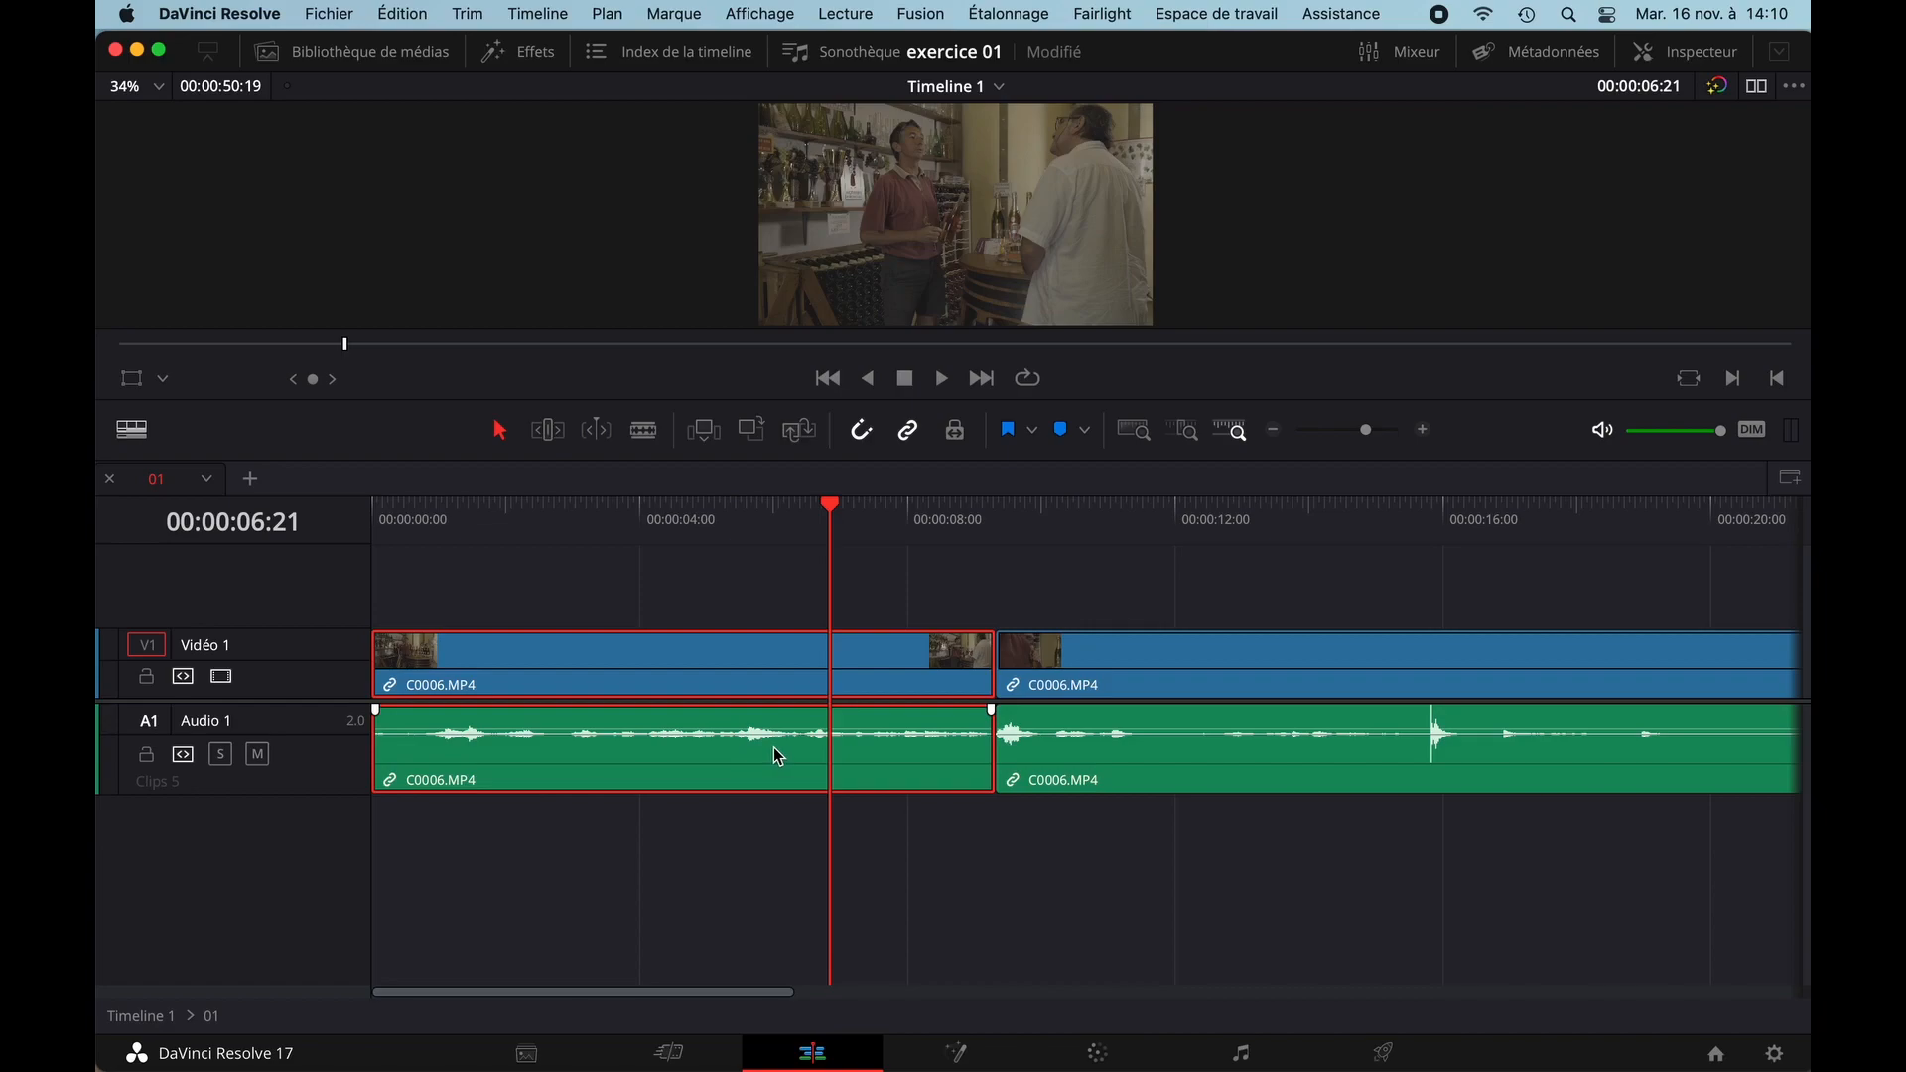
# - Show the first clip's audio settings in the Inspector together with the audio mixer
pyautogui.click(1661, 56)
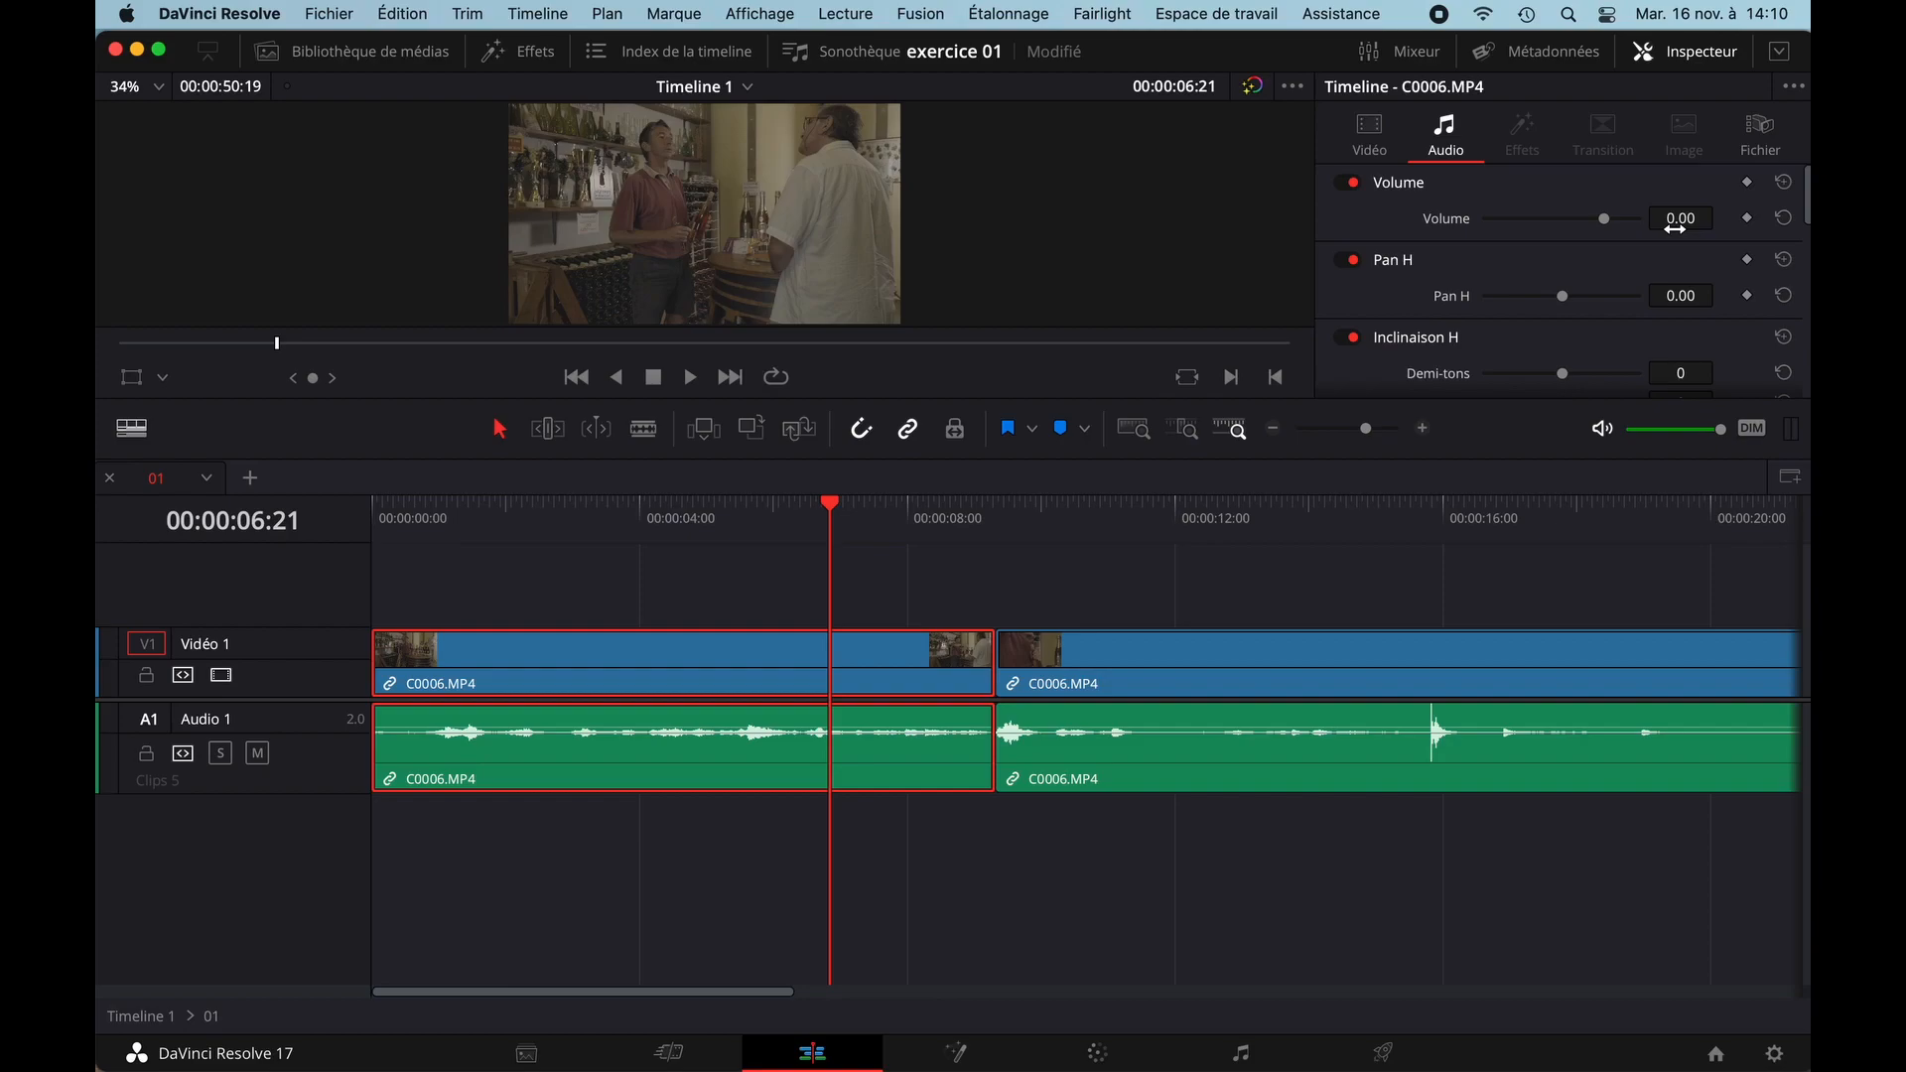
pyautogui.click(1377, 55)
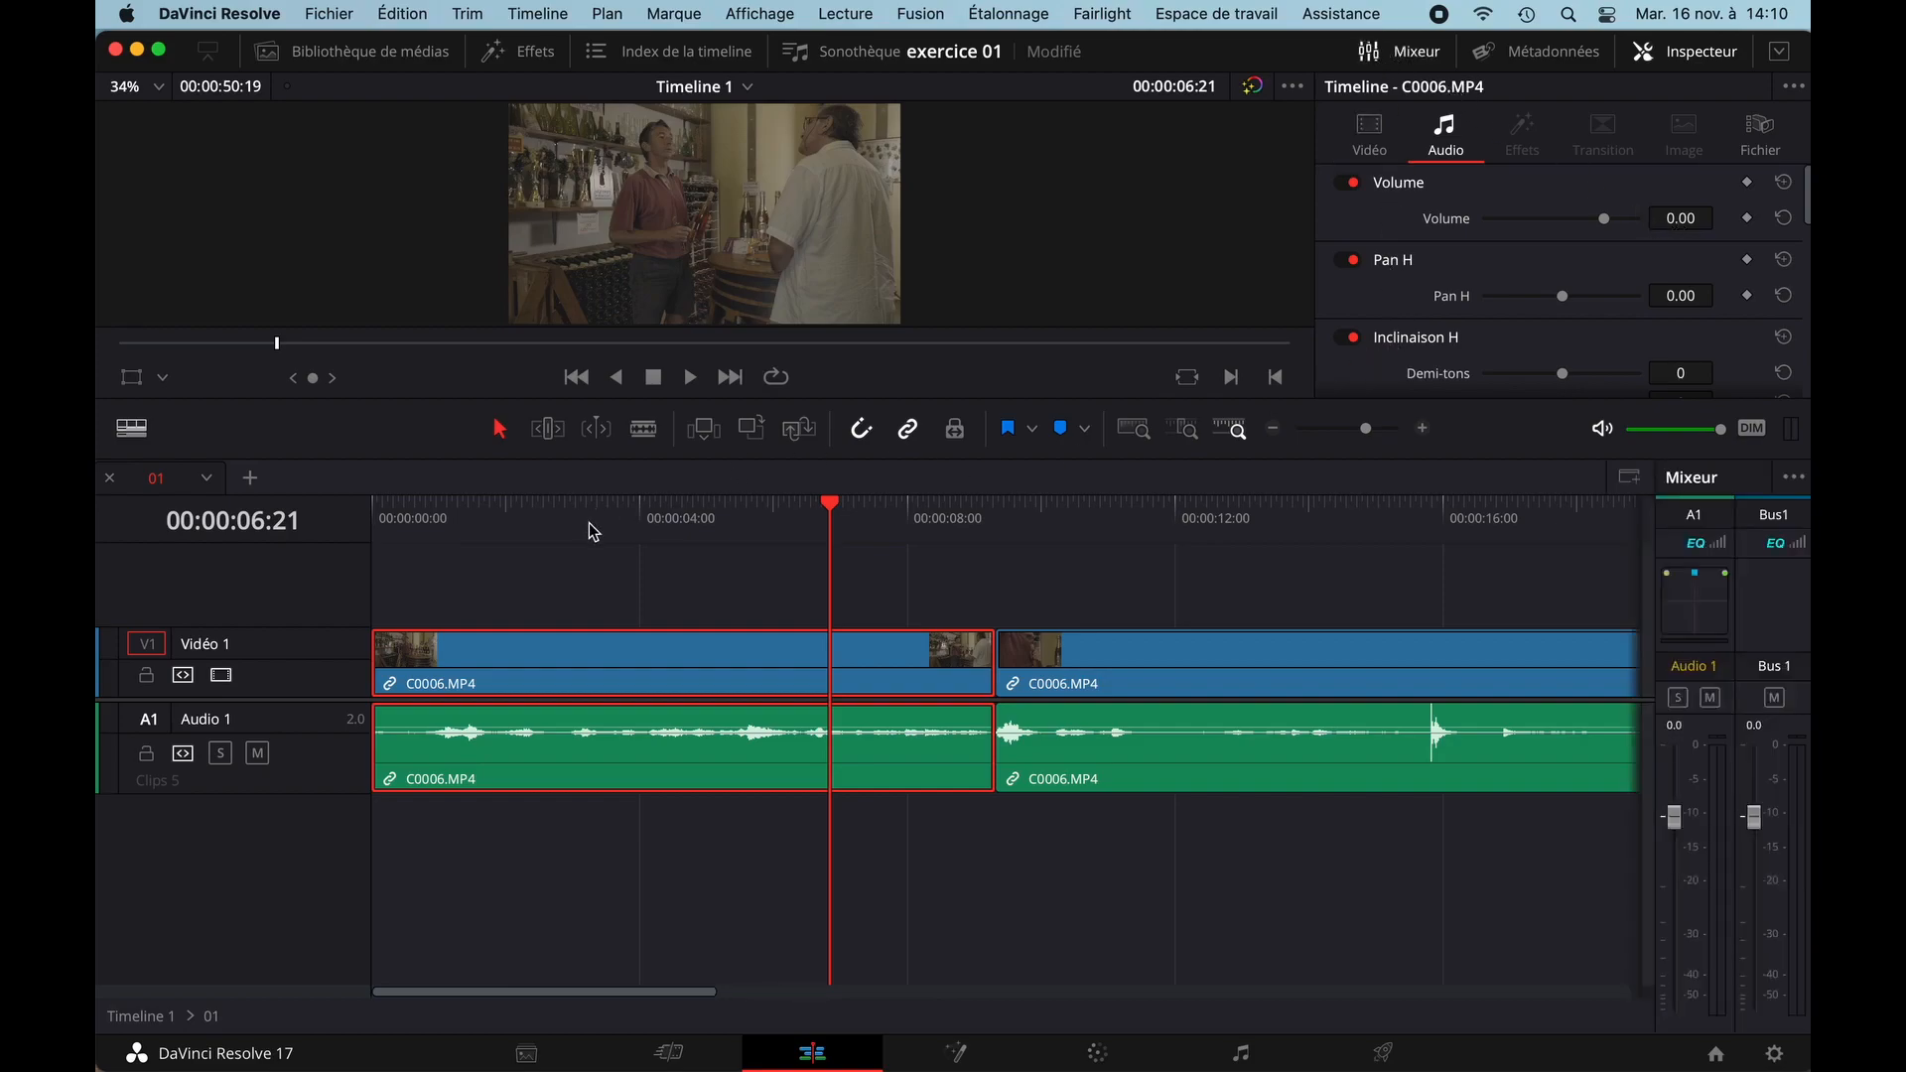
# - Play back the first C0006.MP4 clip from near its start to check its audio level in the mixer
pyautogui.moveTo(583, 517); pyautogui.dragTo(433, 513)
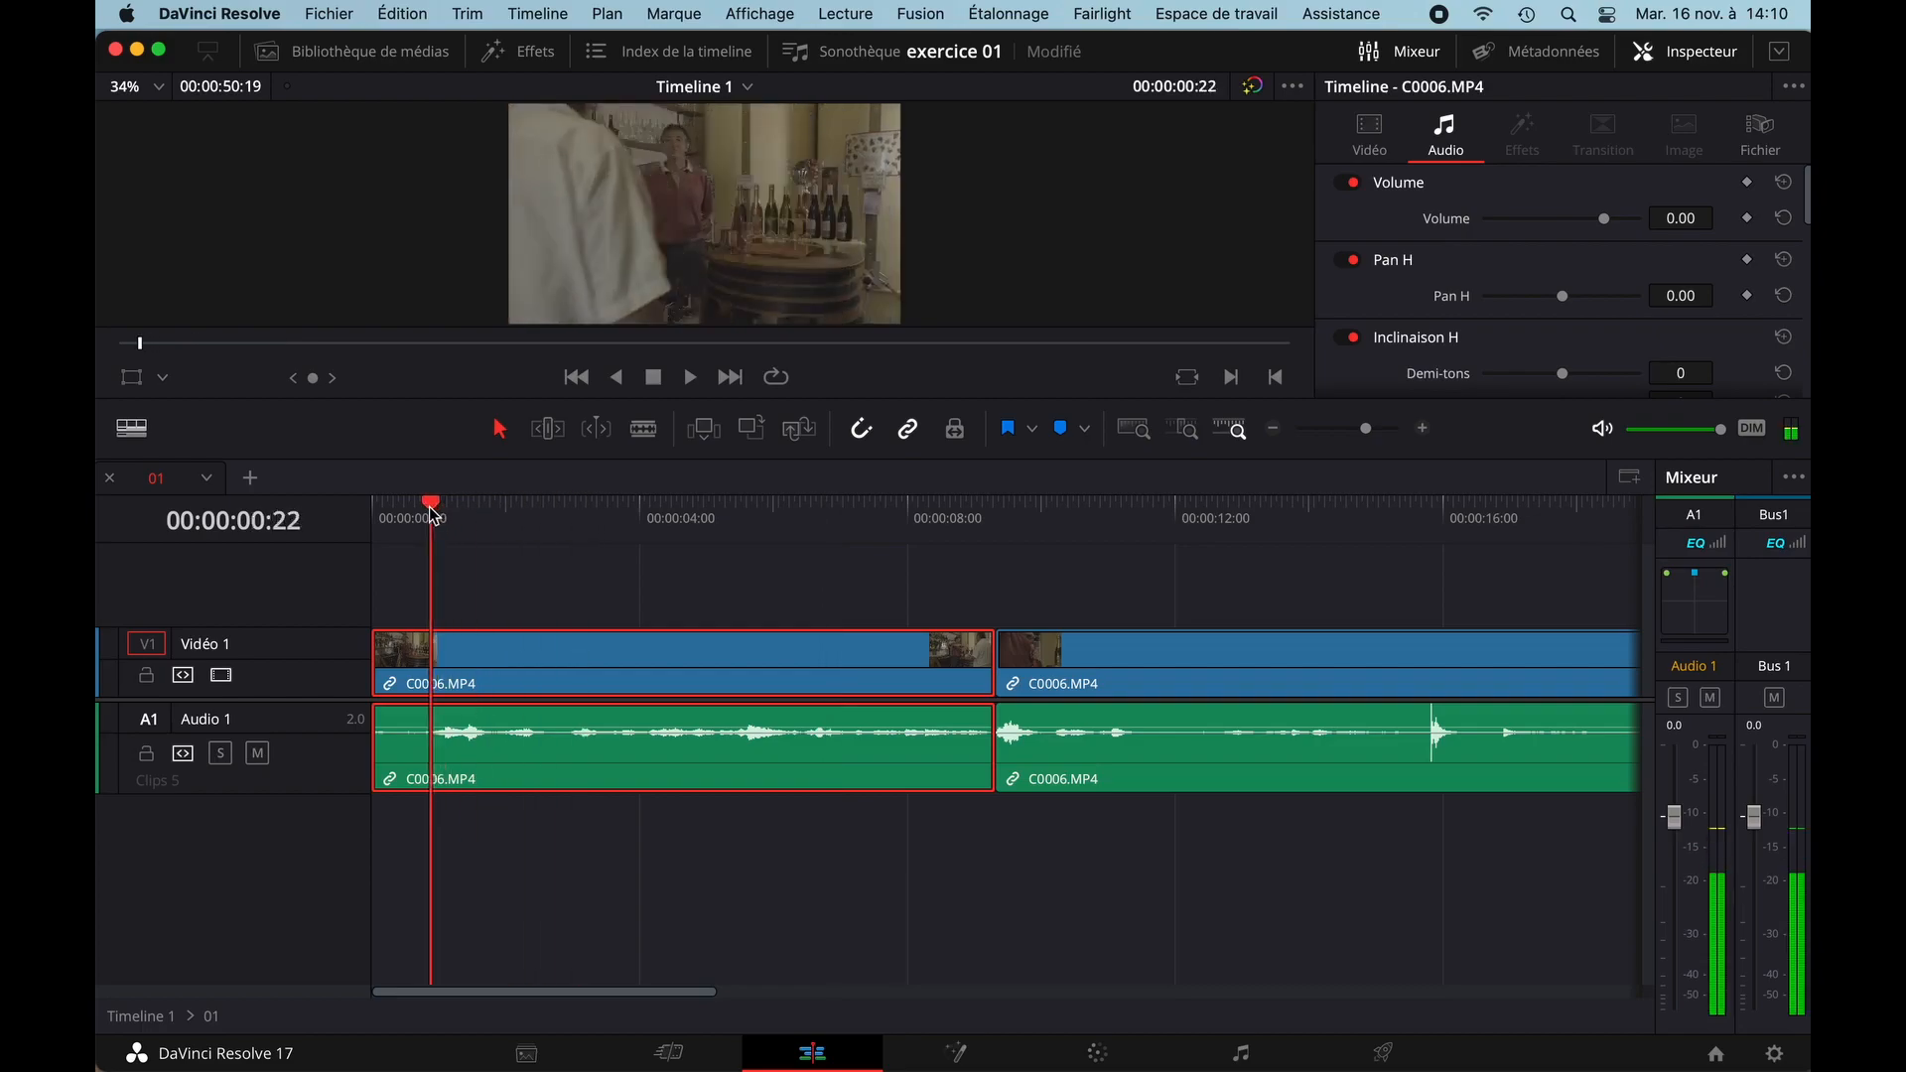
pyautogui.press('space')
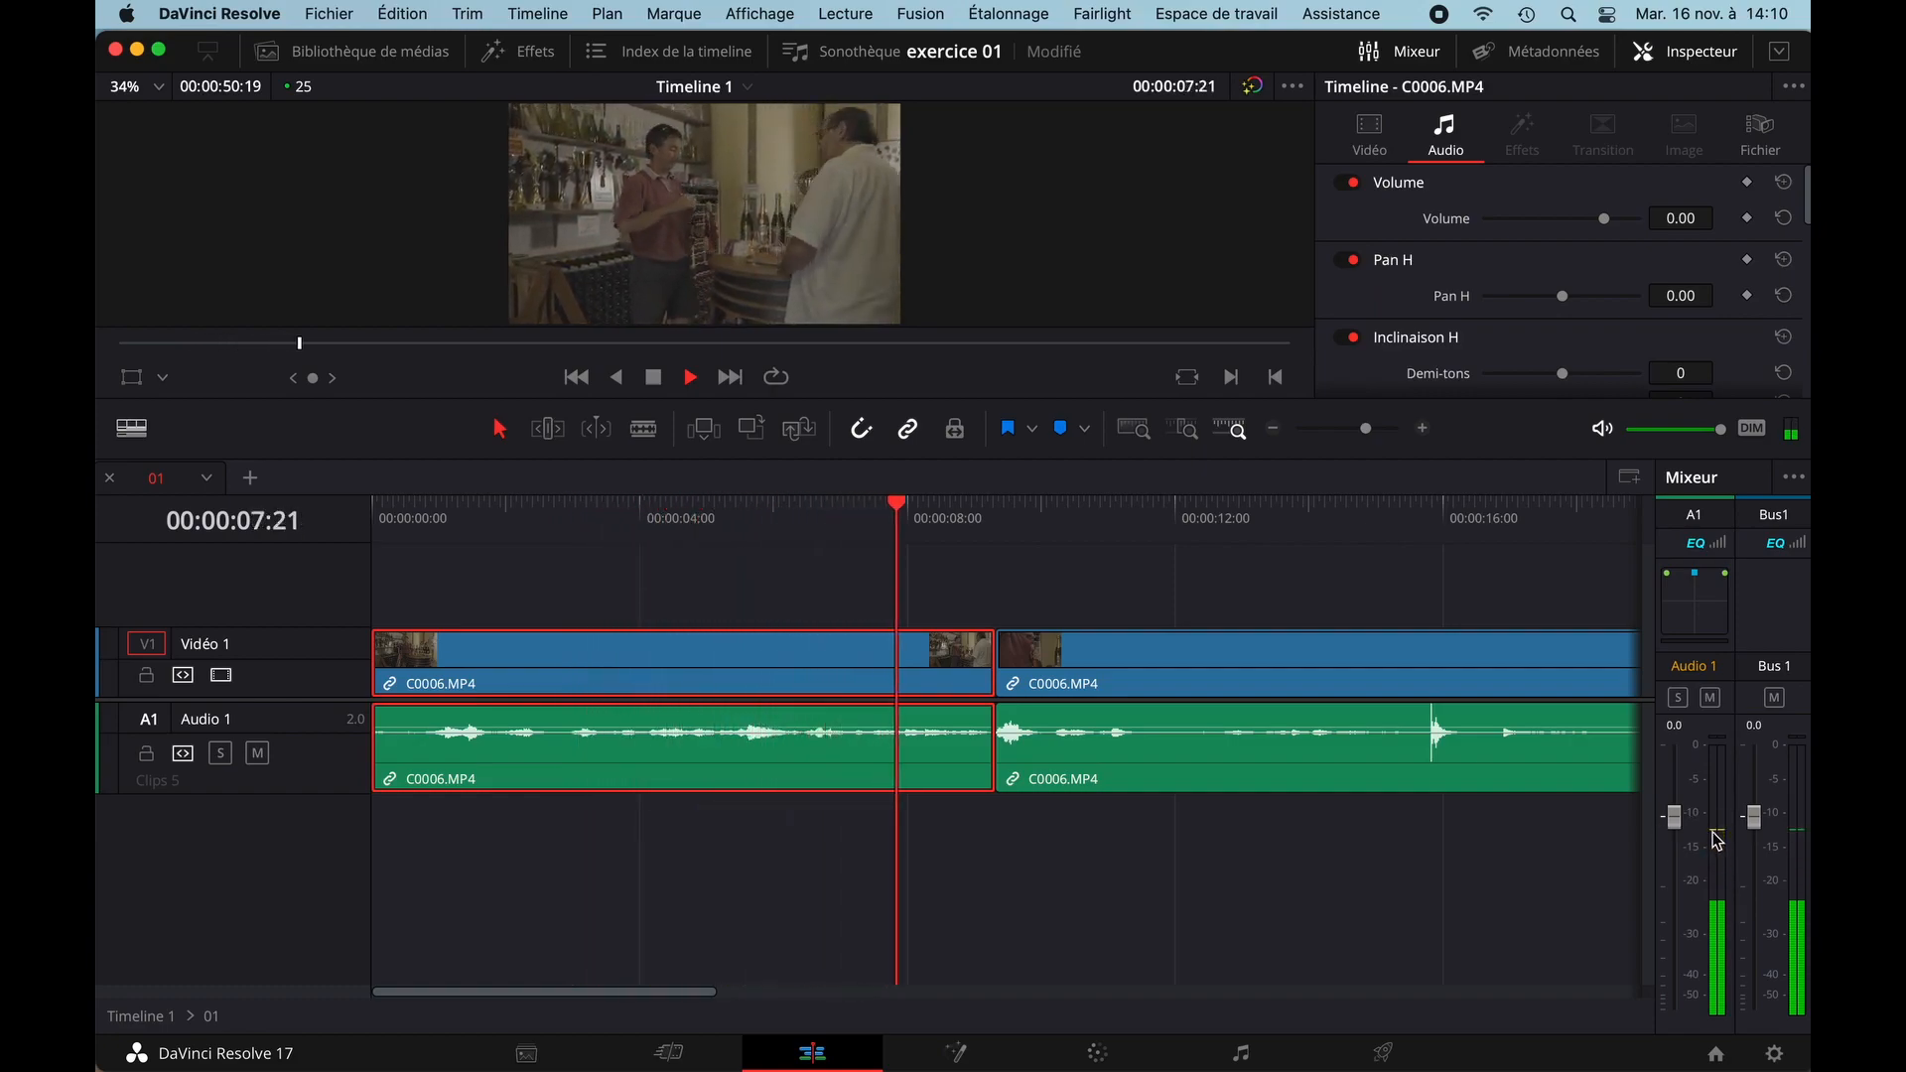
pyautogui.press('space')
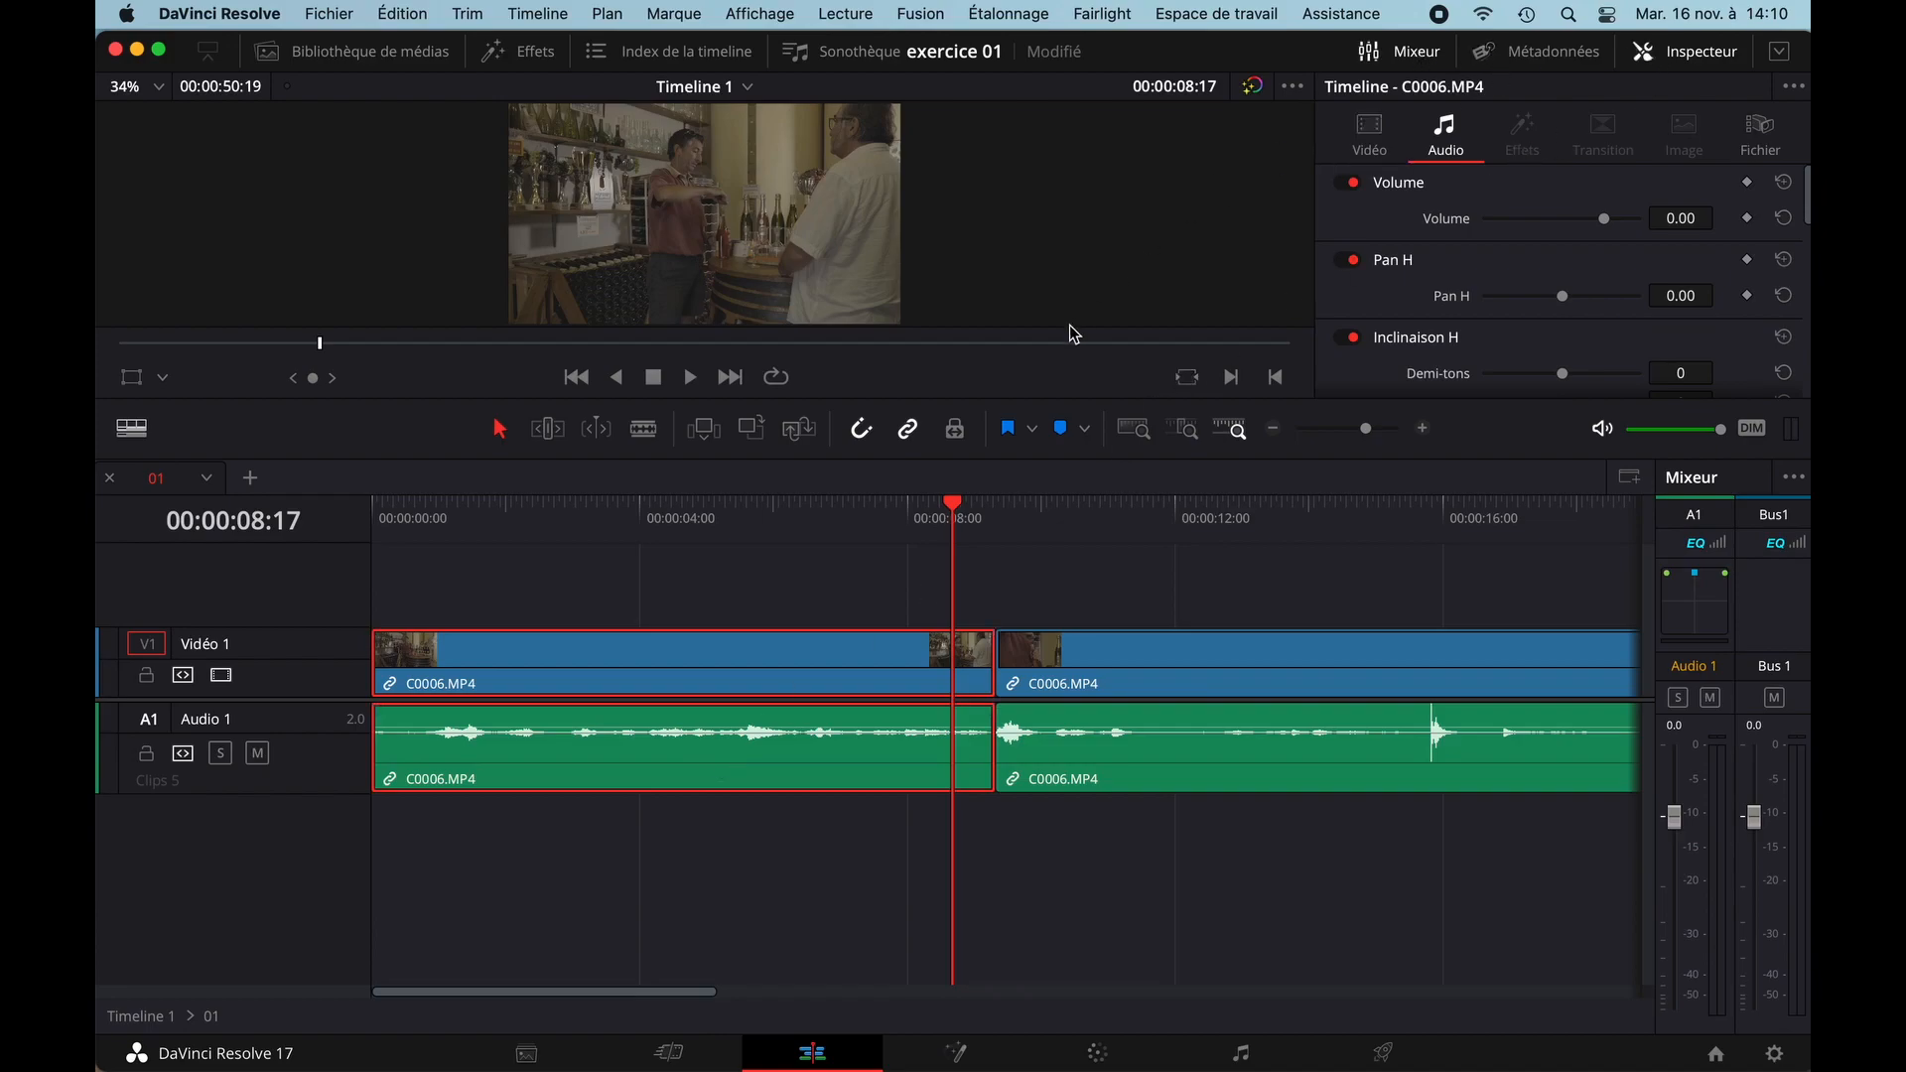
# - Try the Netflix normalisation mode, then normalise the first clip's audio with Sample Peak Program at a target level of 0.0 dBFS
pyautogui.rightClick(640, 744)
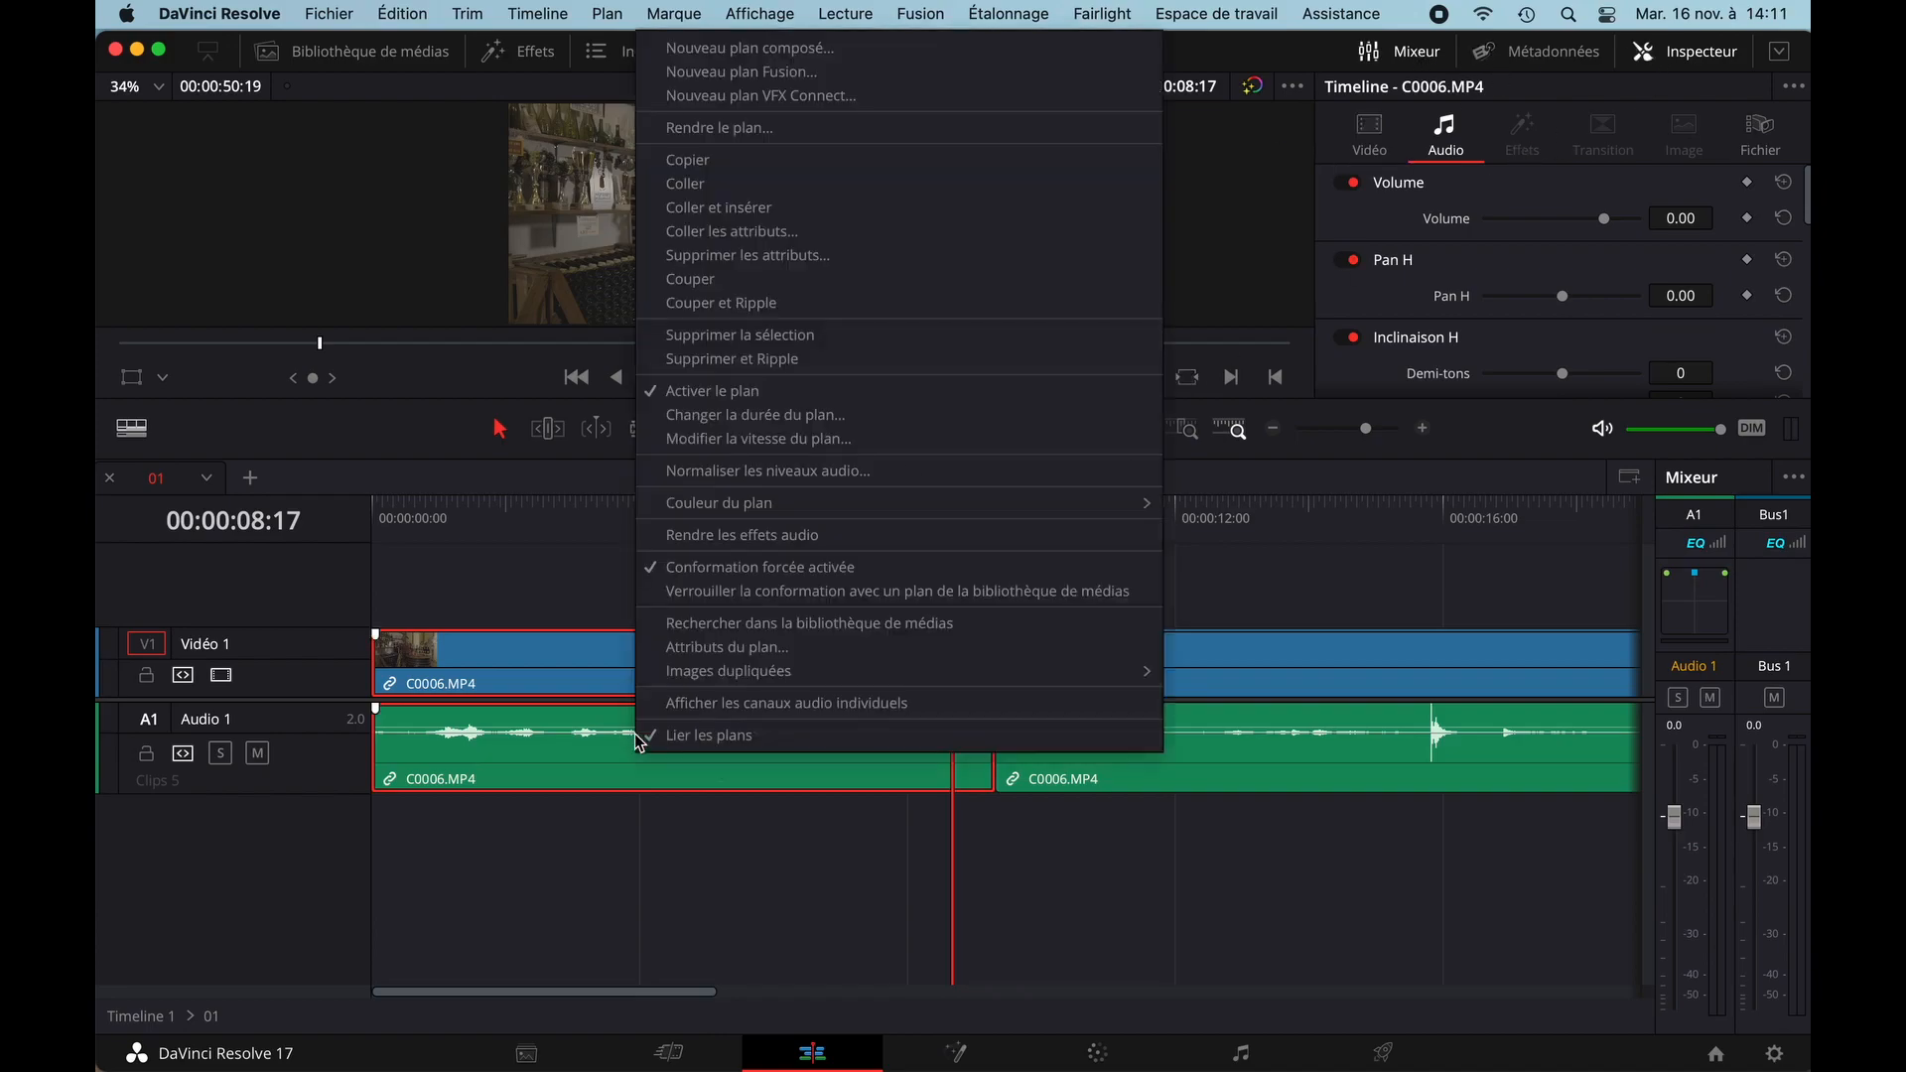
pyautogui.click(746, 480)
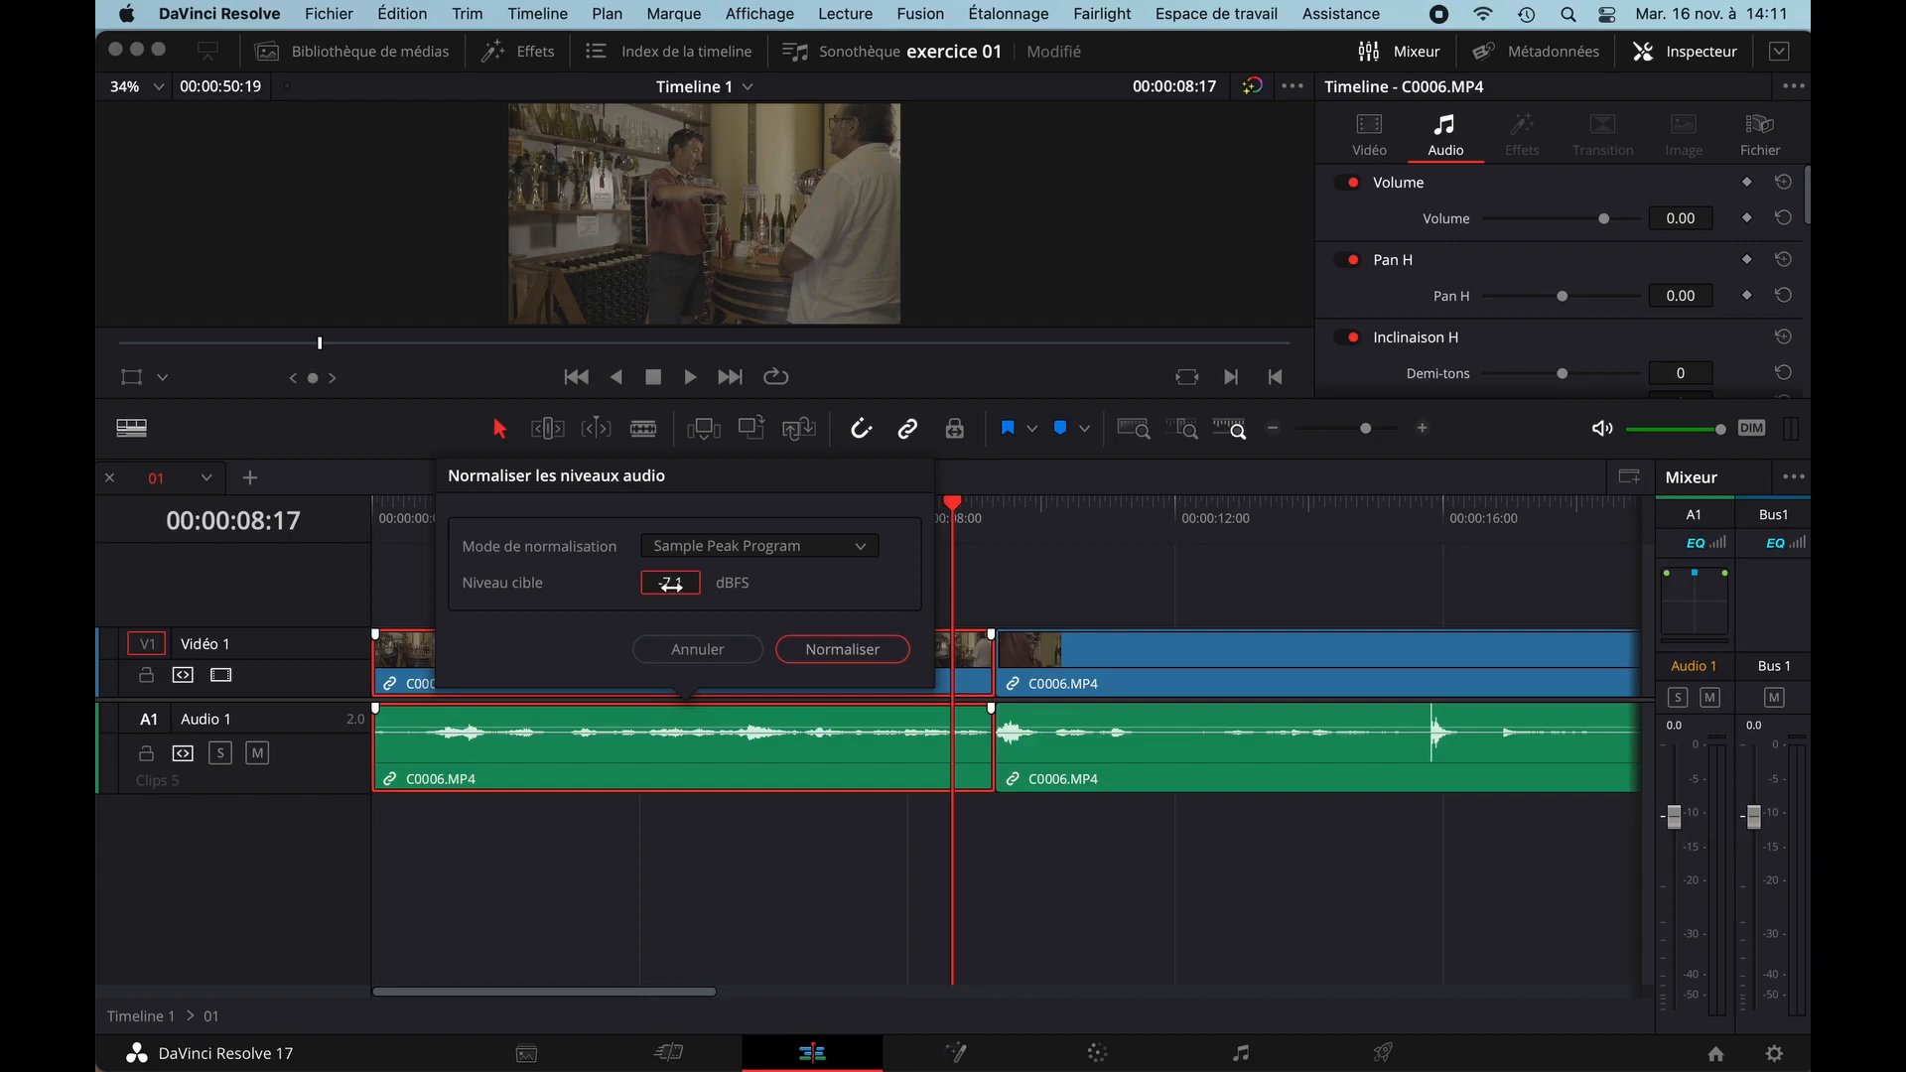
pyautogui.click(861, 548)
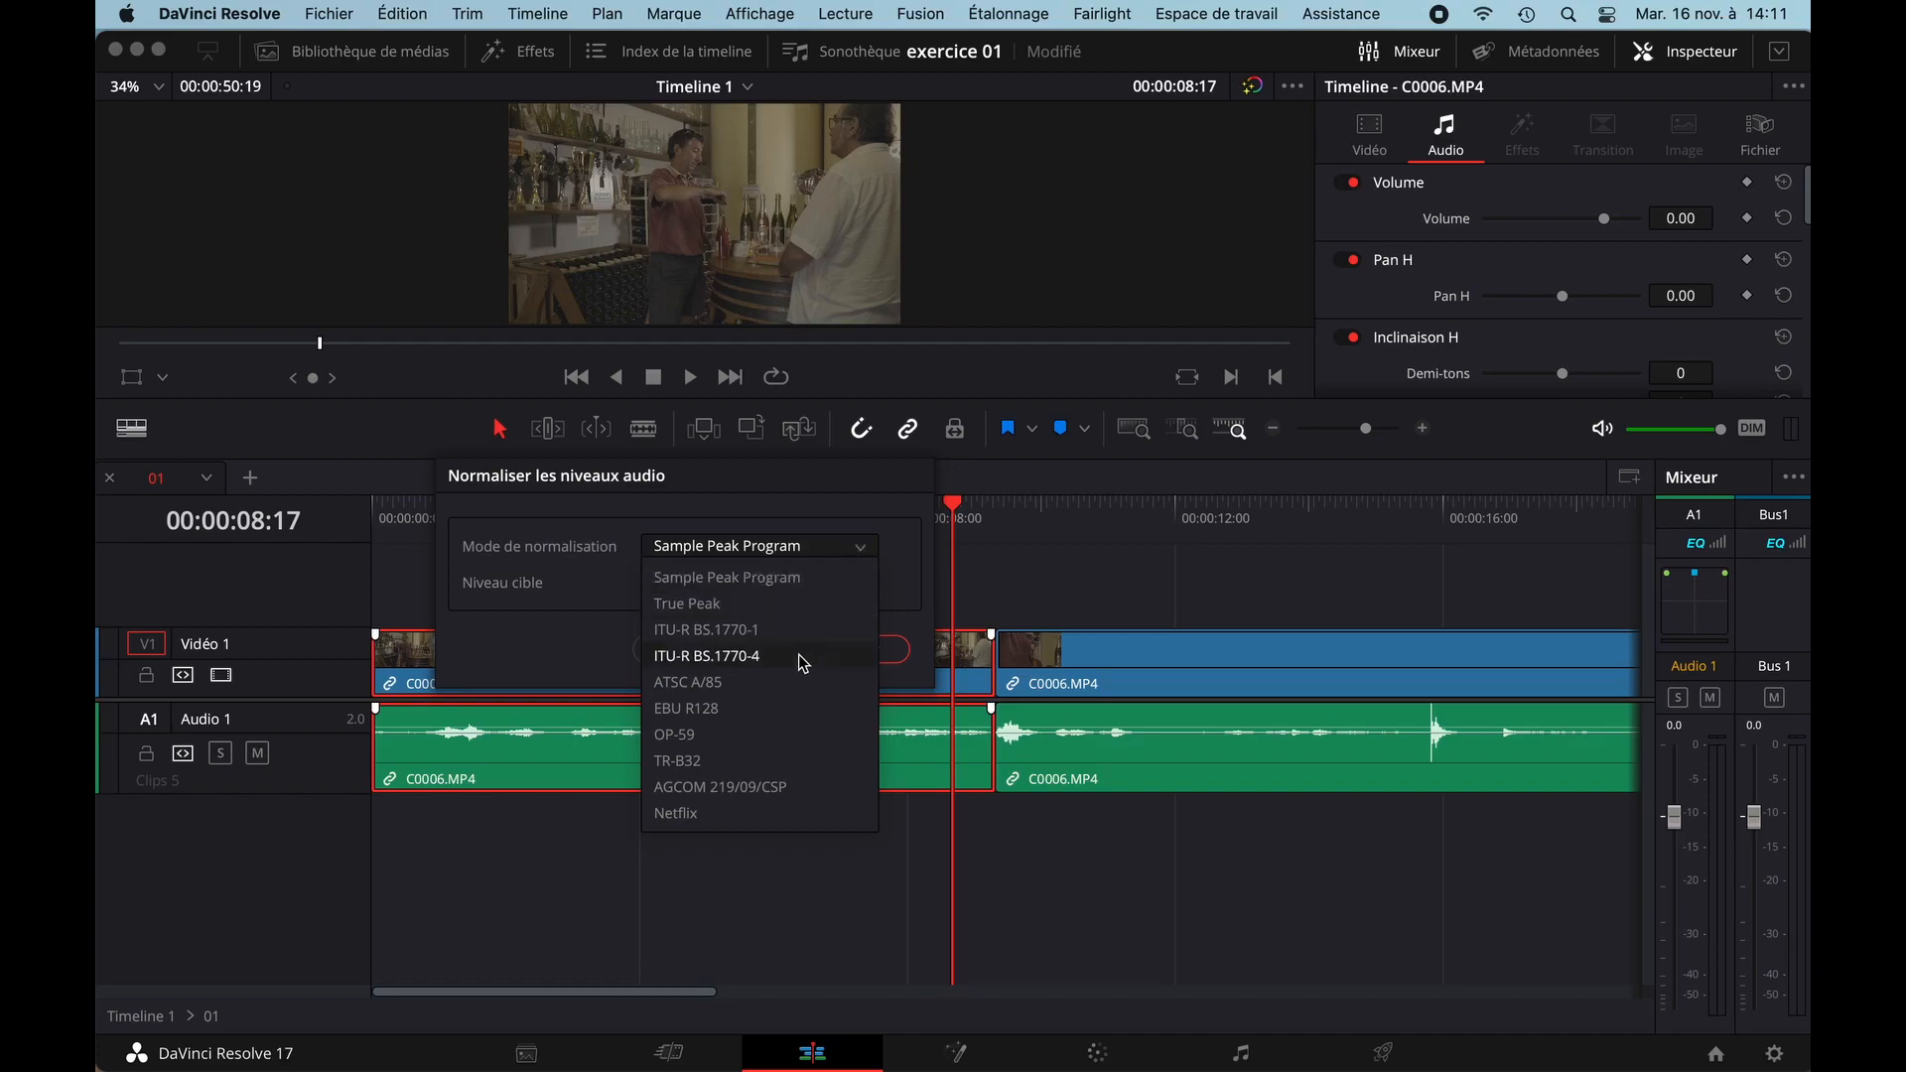
pyautogui.click(676, 813)
pyautogui.click(860, 544)
pyautogui.click(789, 580)
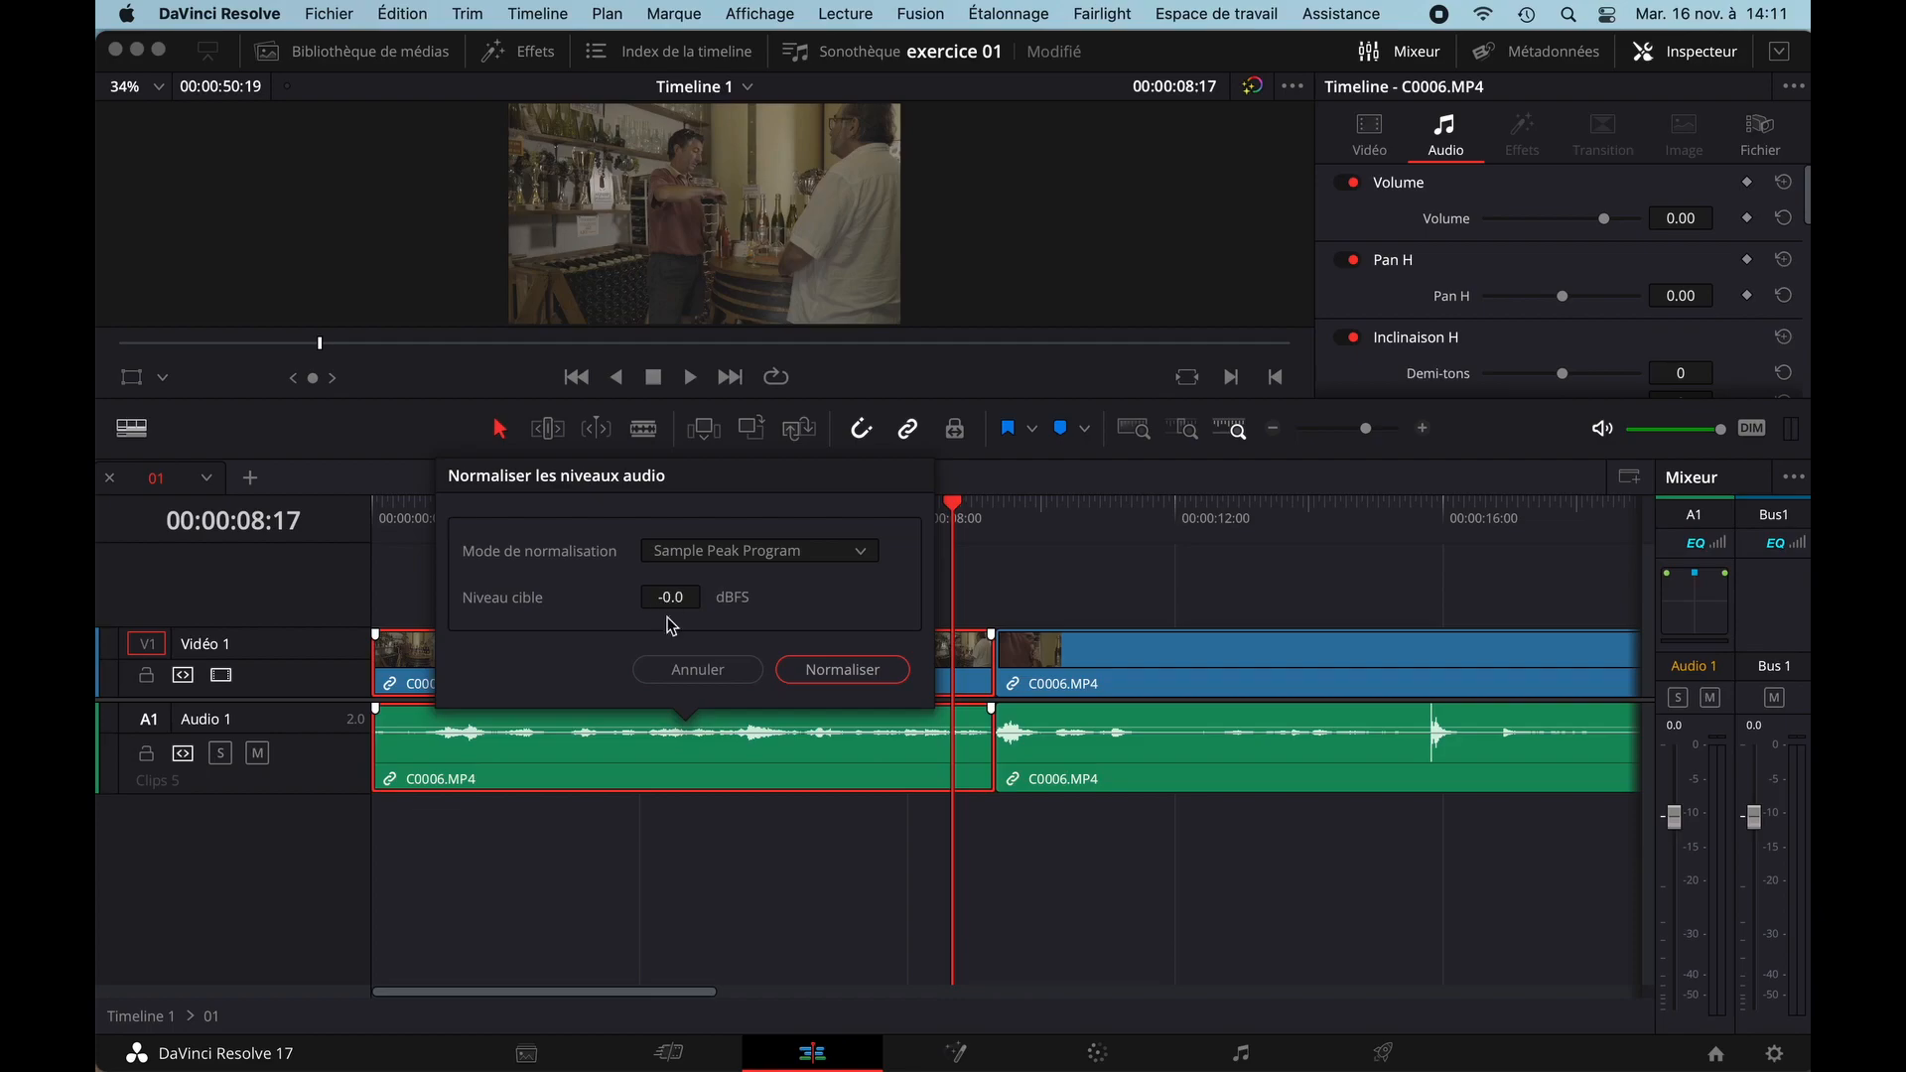
pyautogui.click(853, 673)
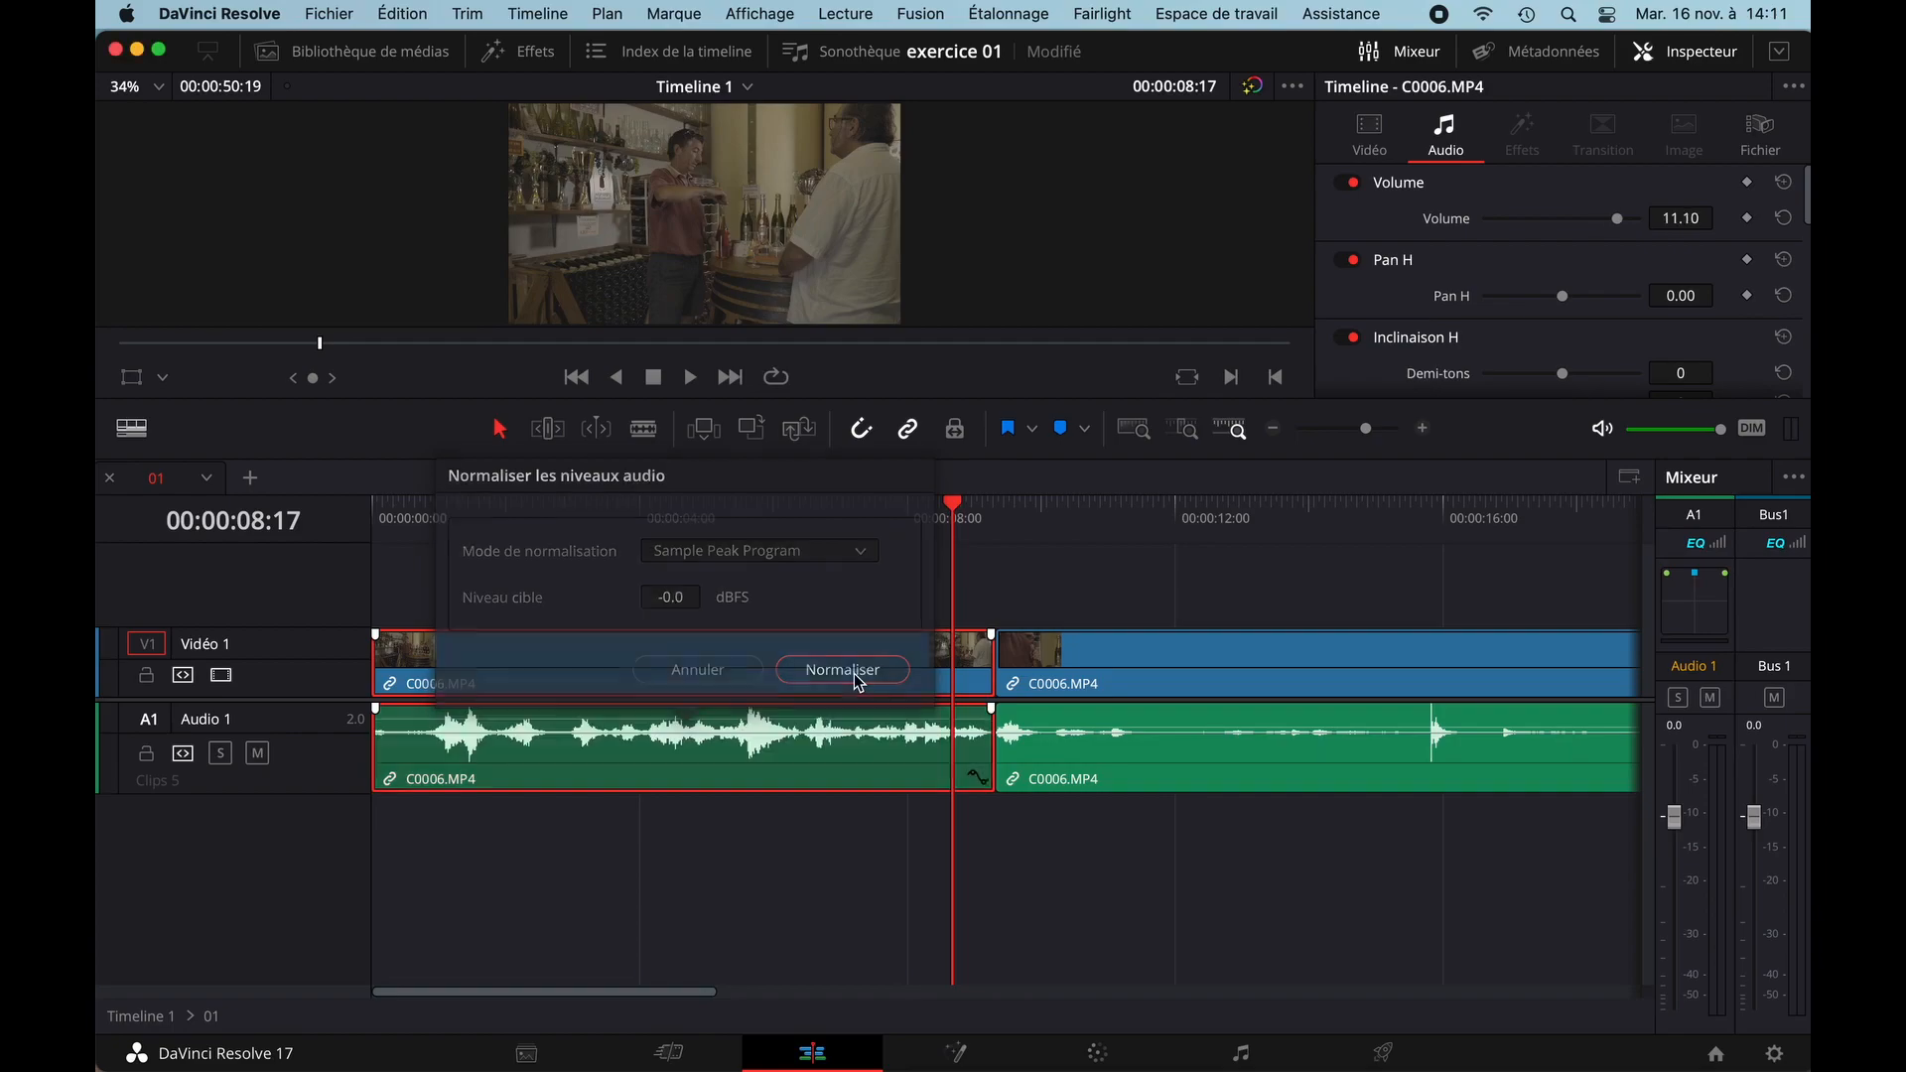
# - Play back the first clip with its normalised audio and check the mixer's level meters
pyautogui.click(401, 522)
pyautogui.press('space')
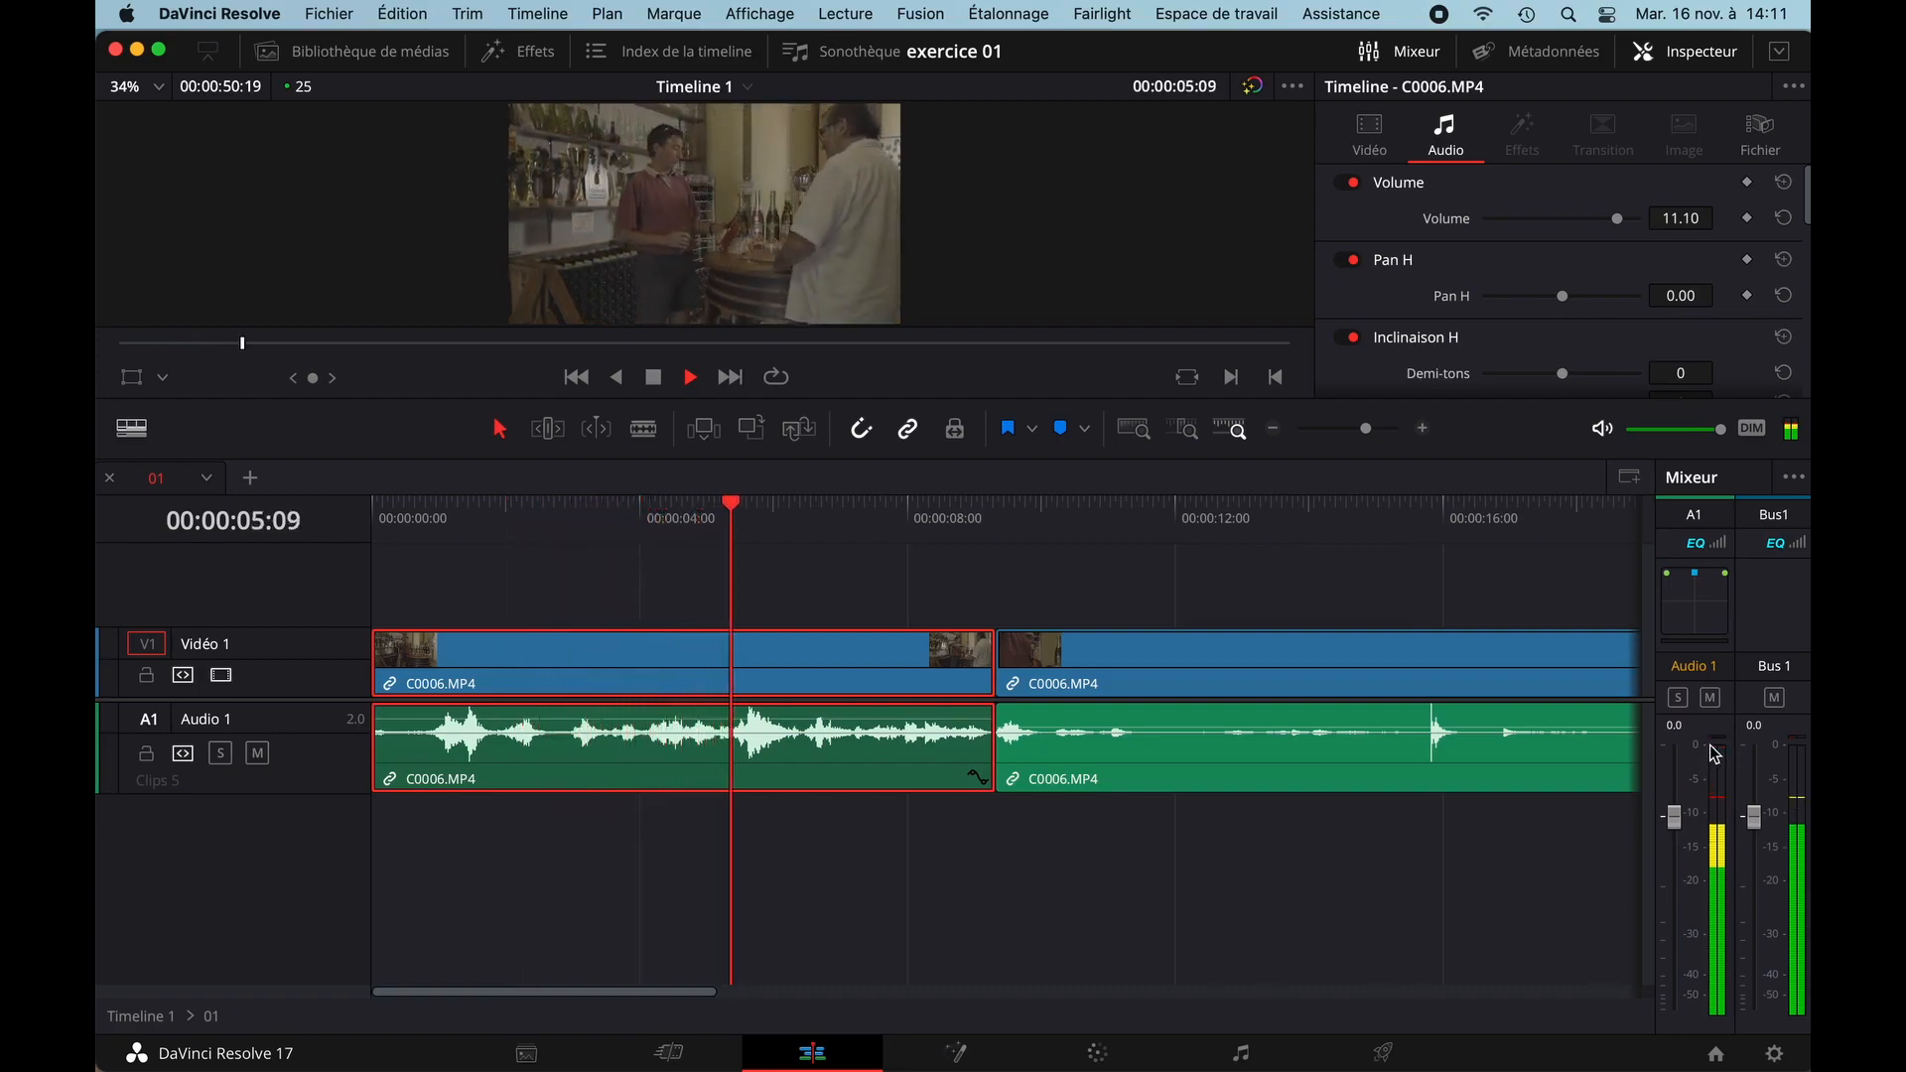
pyautogui.press('space')
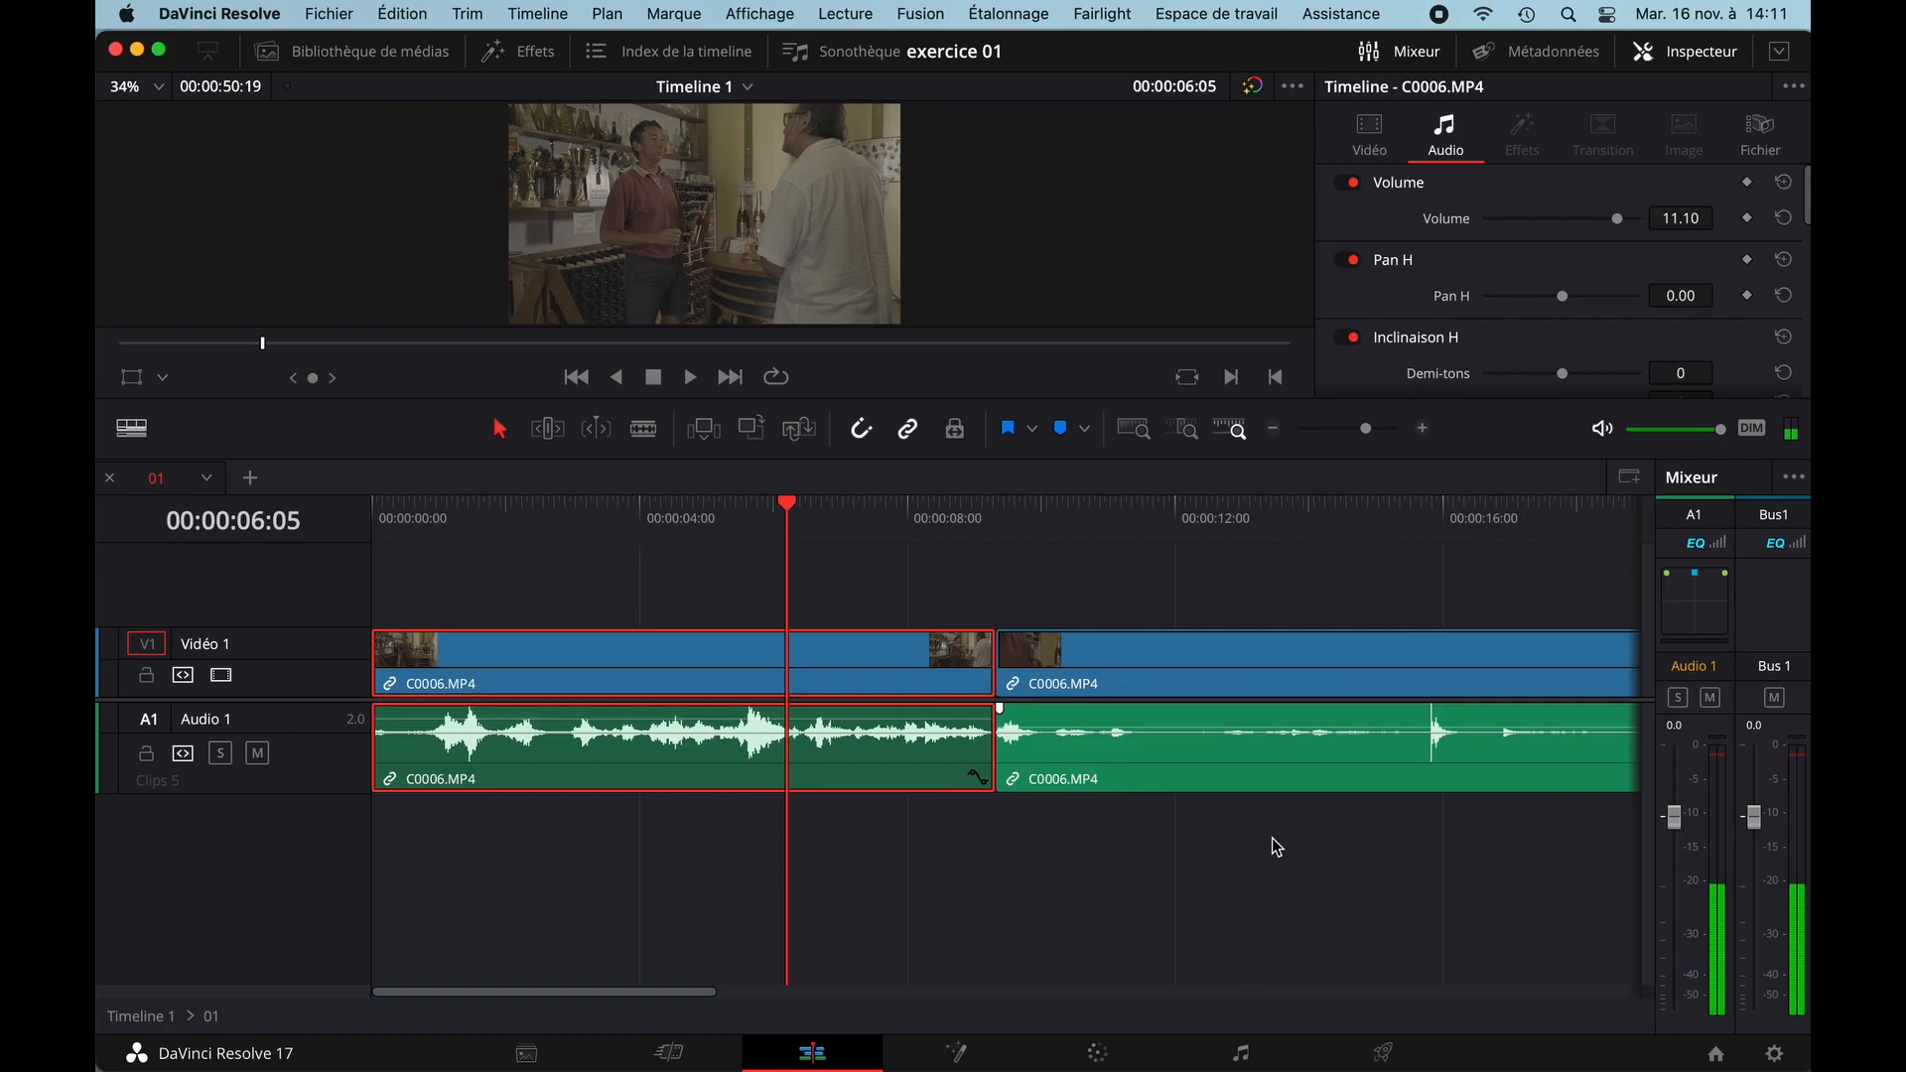
# - Normalise the first clip's audio to -8.2 dBFS in Sample Peak Program mode and play it back to check the level
pyautogui.rightClick(877, 772)
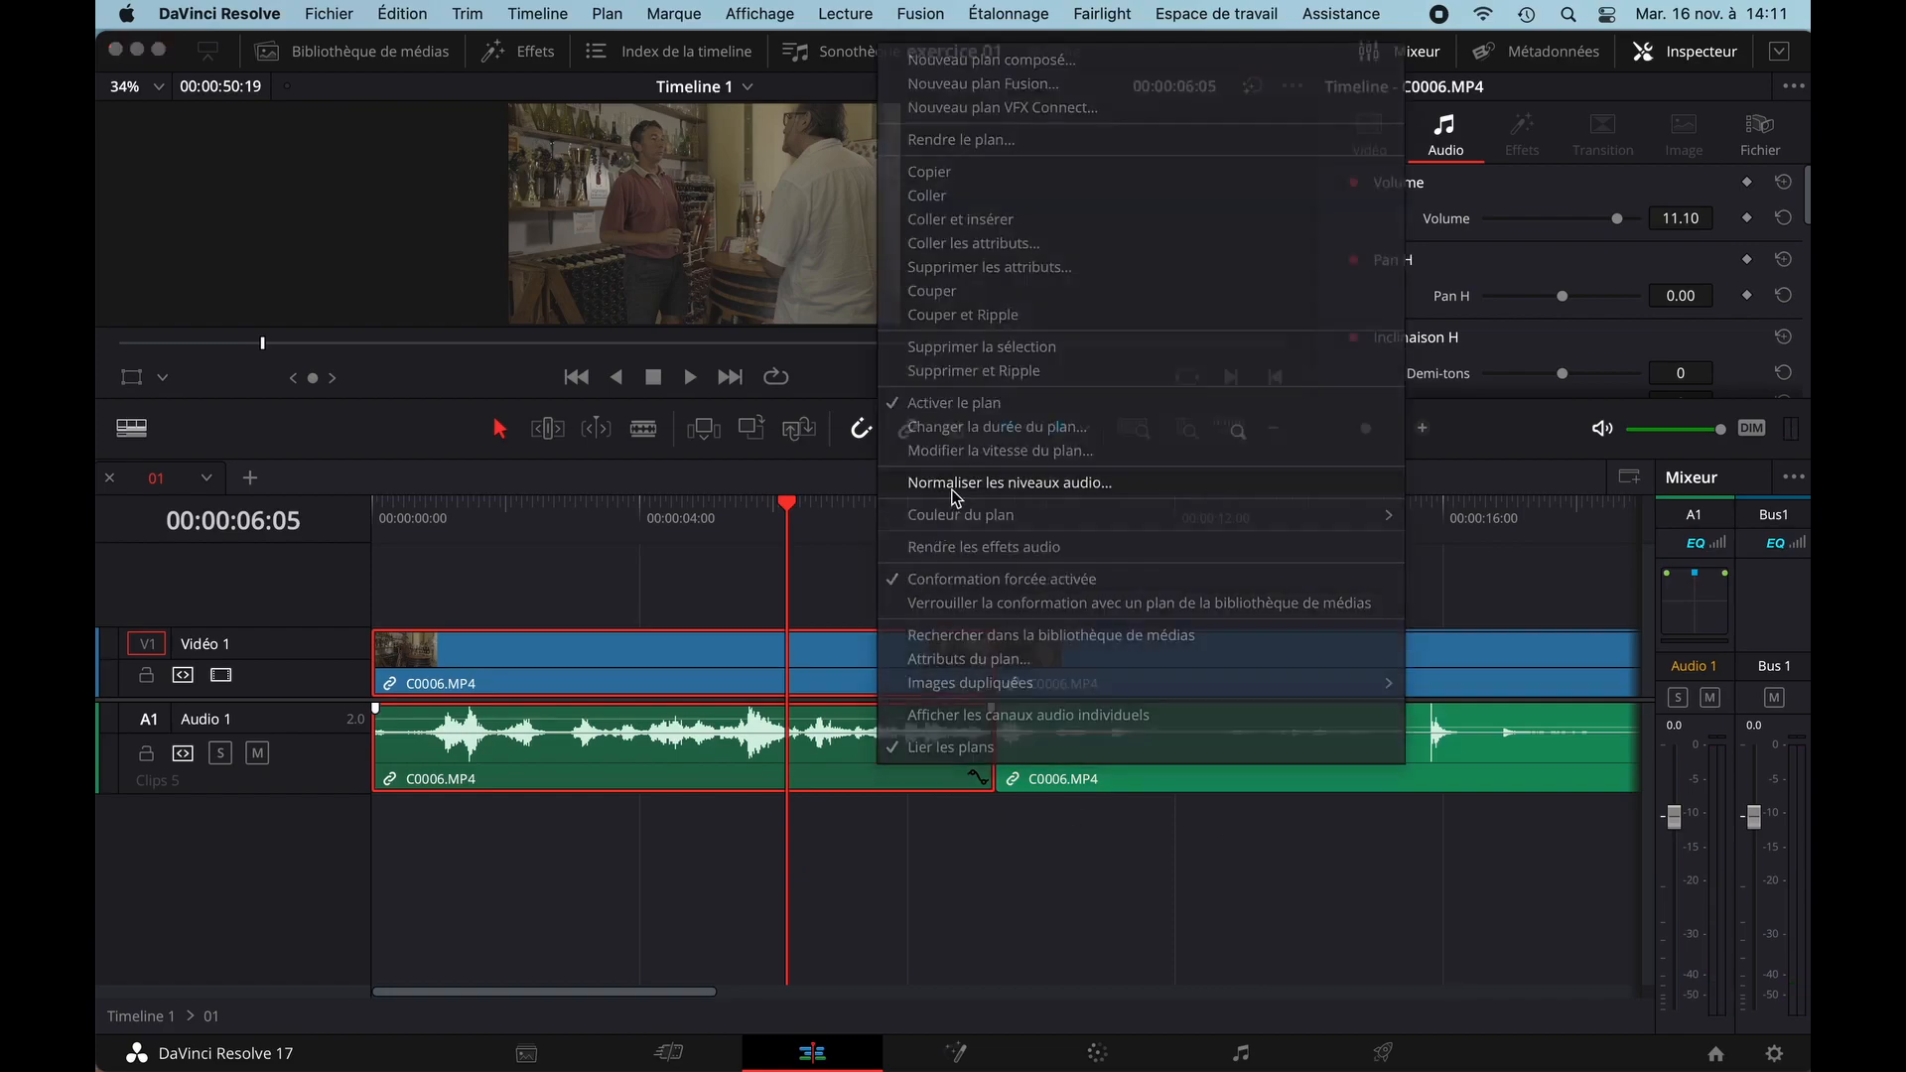
pyautogui.click(955, 497)
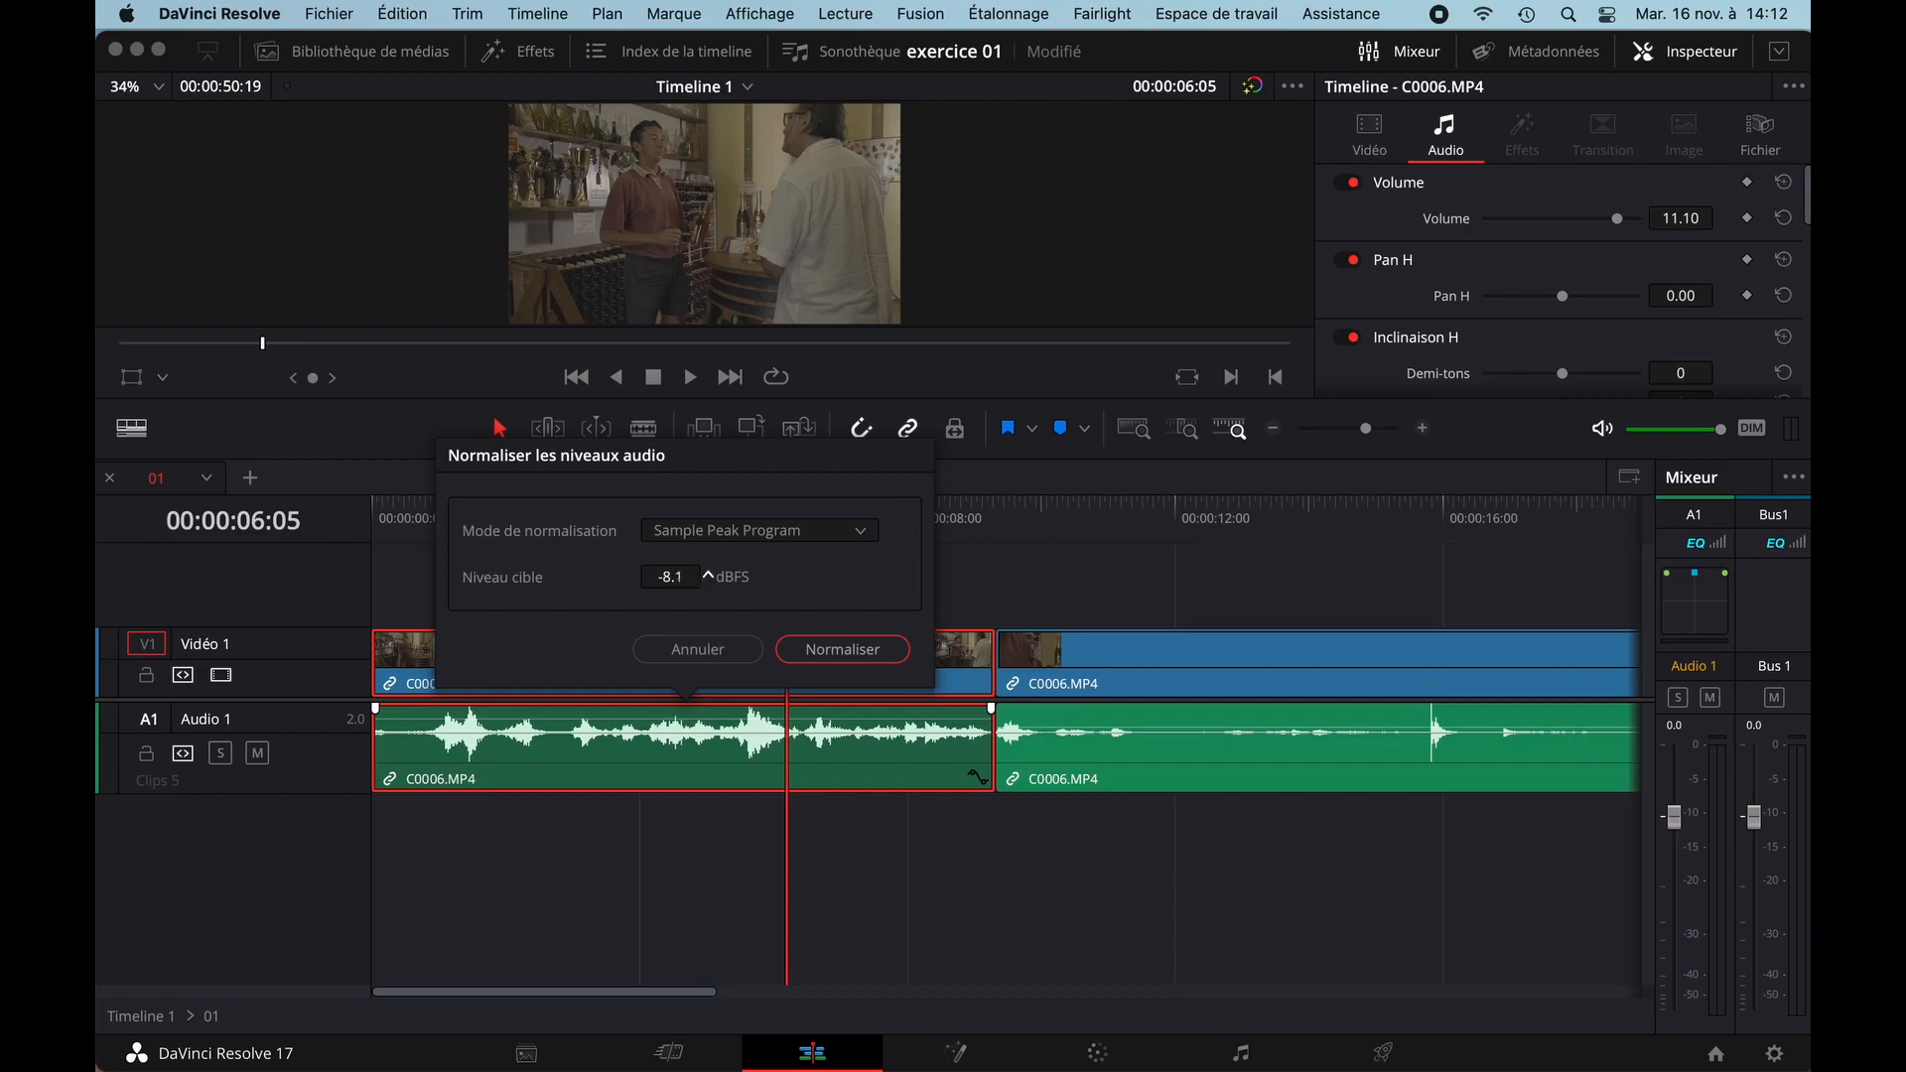
pyautogui.click(822, 650)
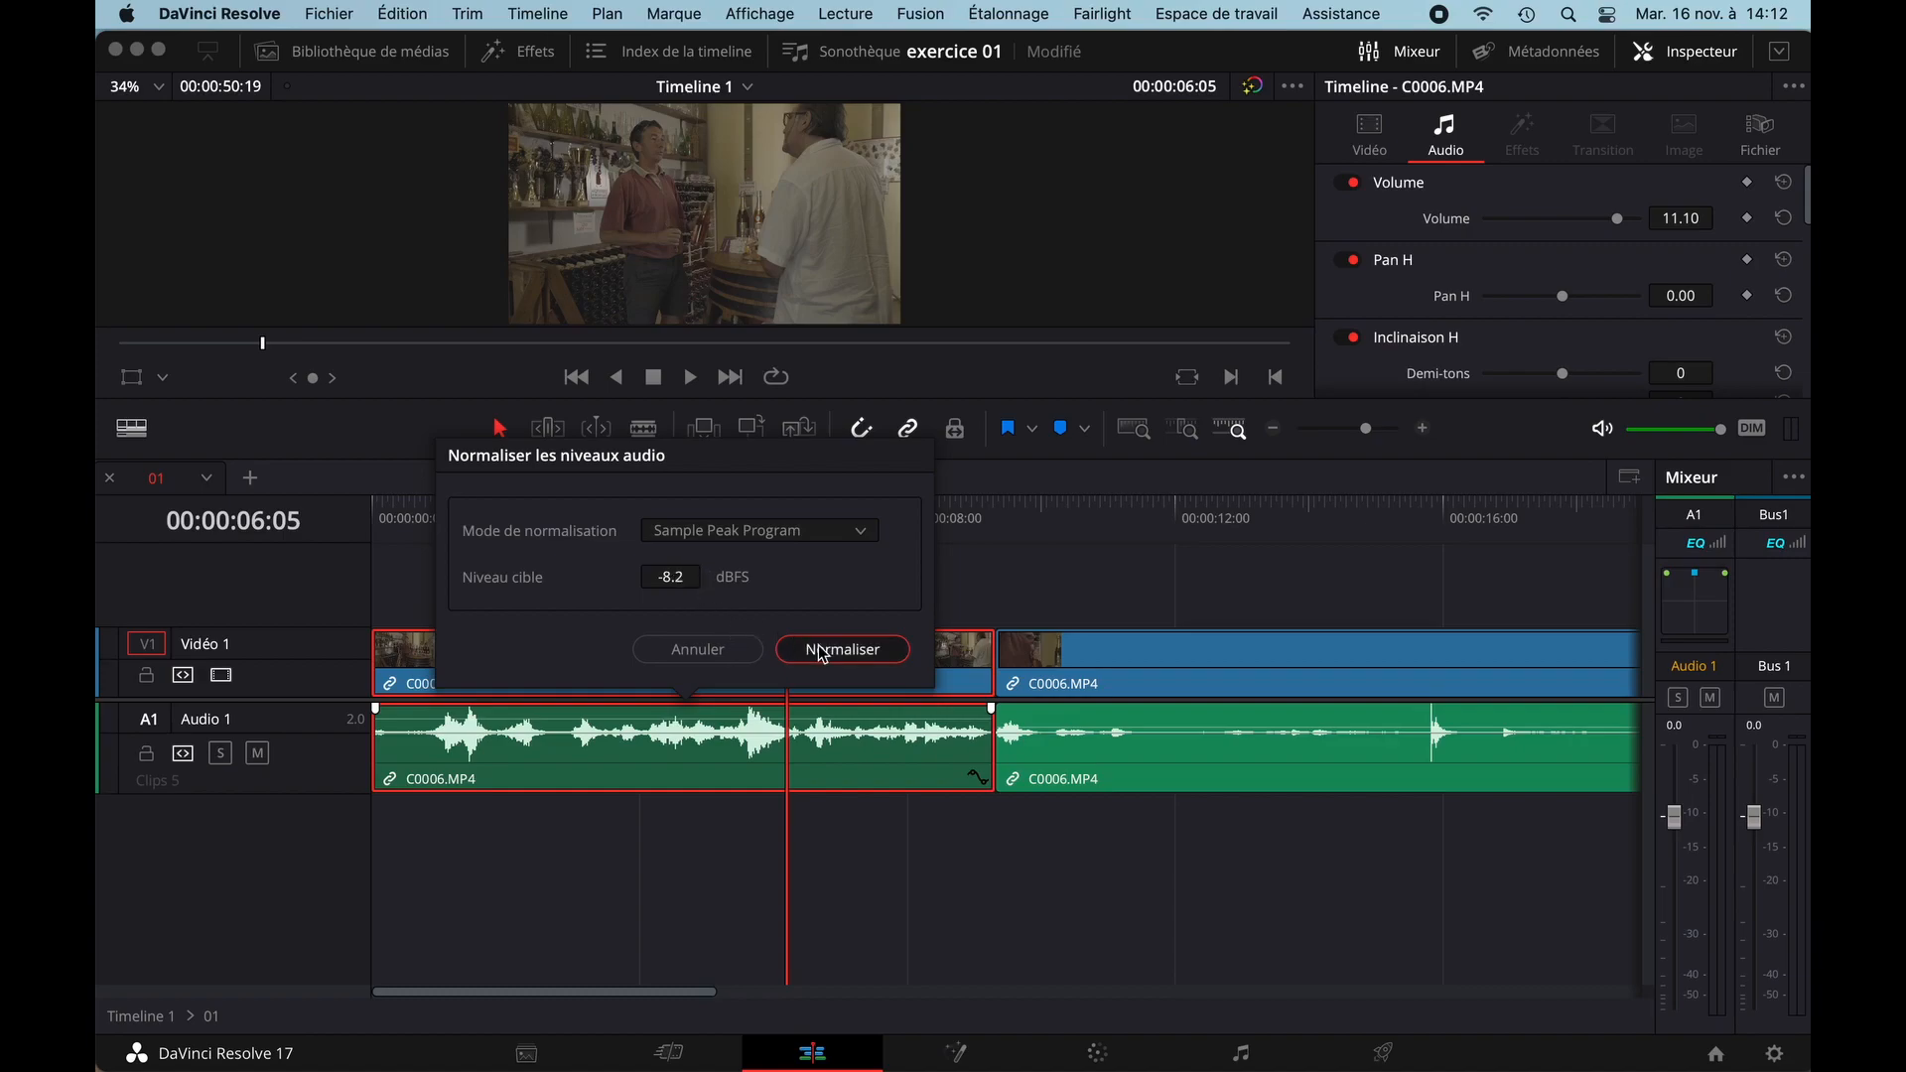
pyautogui.click(496, 524)
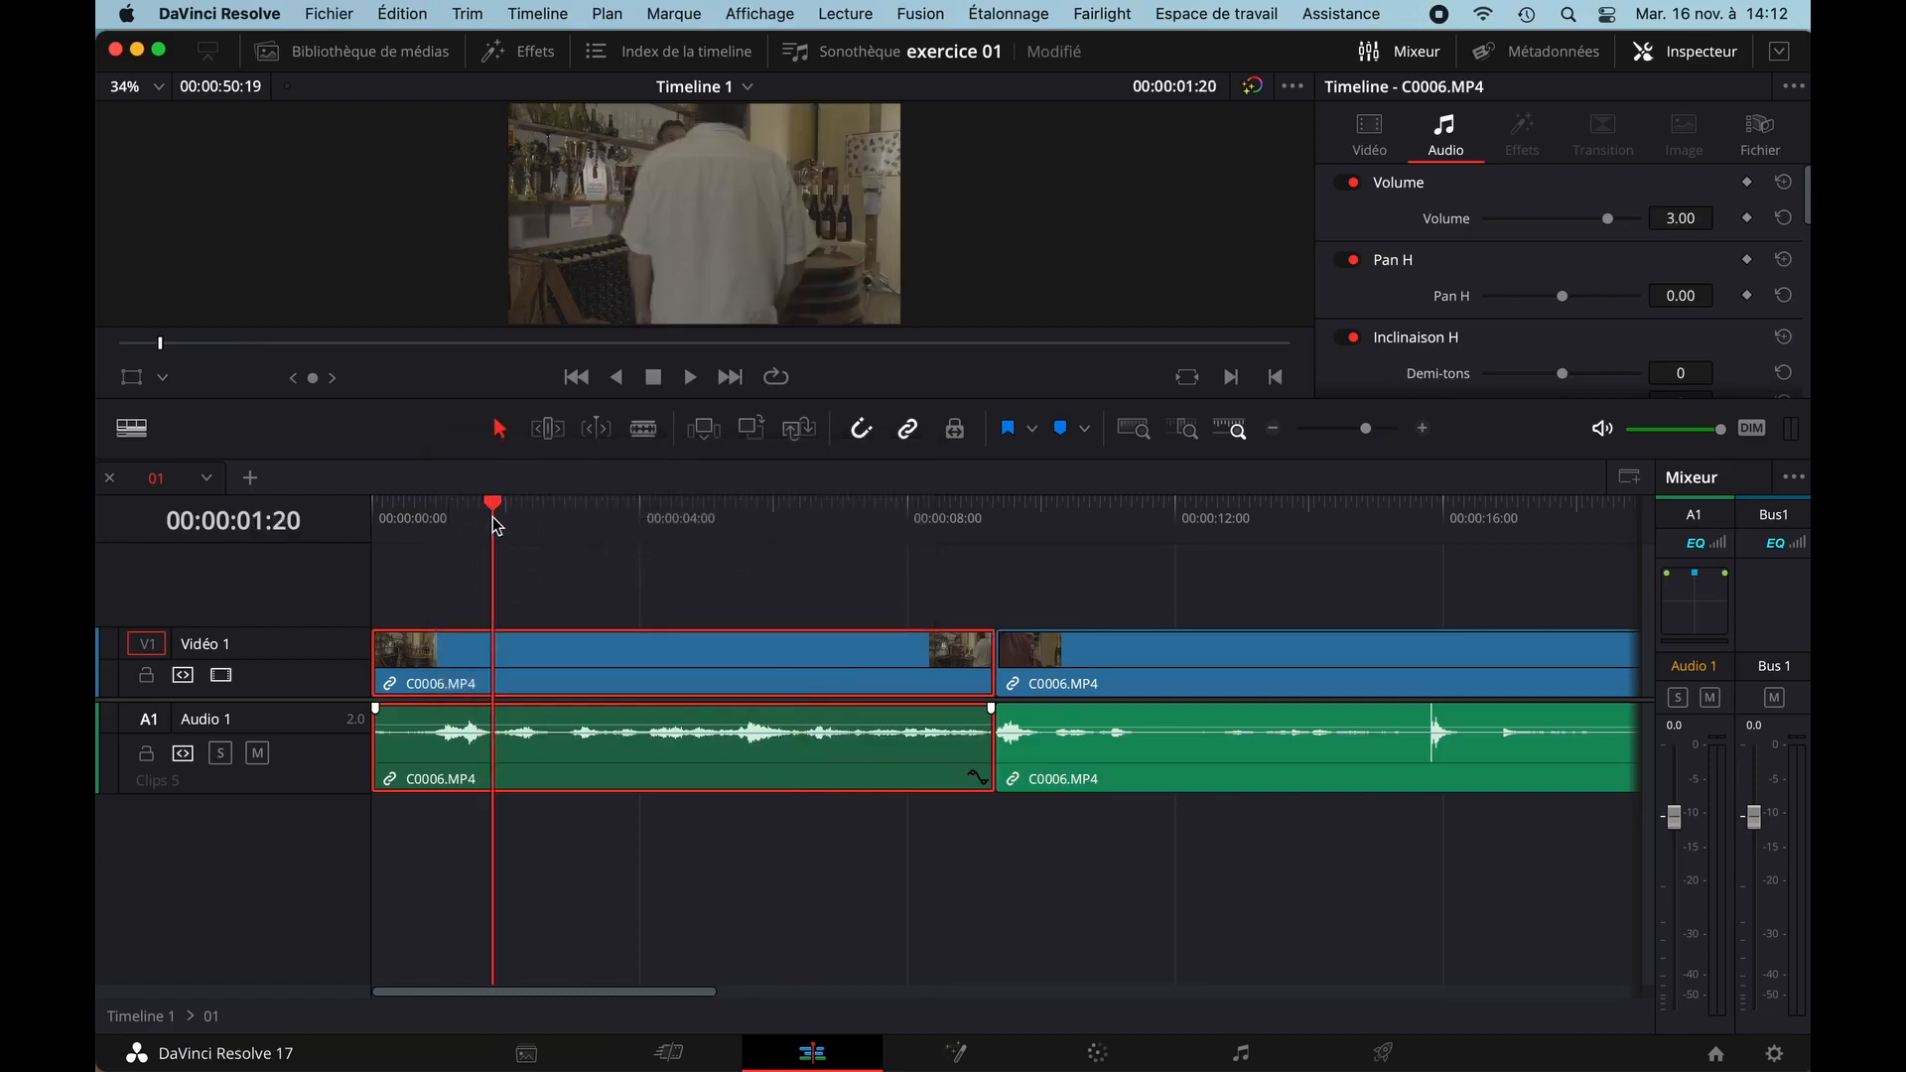
pyautogui.press('space')
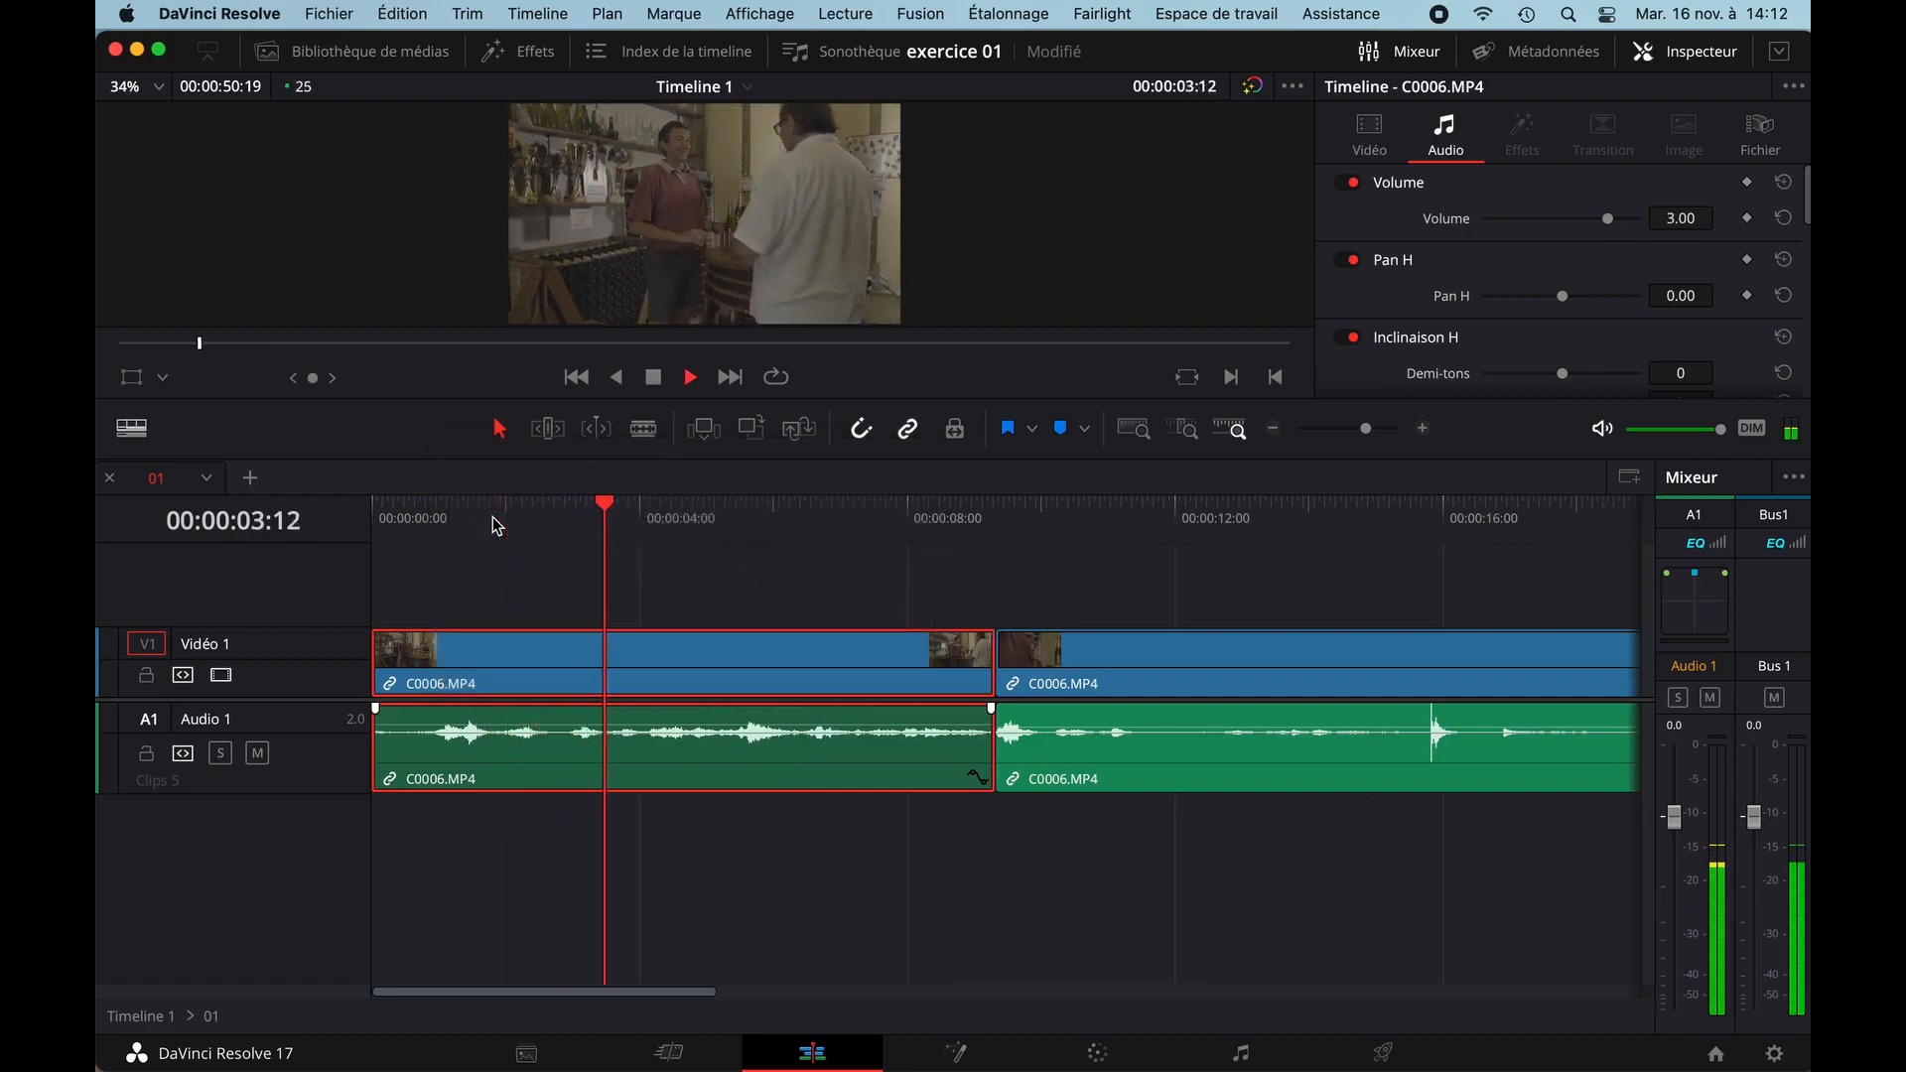
pyautogui.press('space')
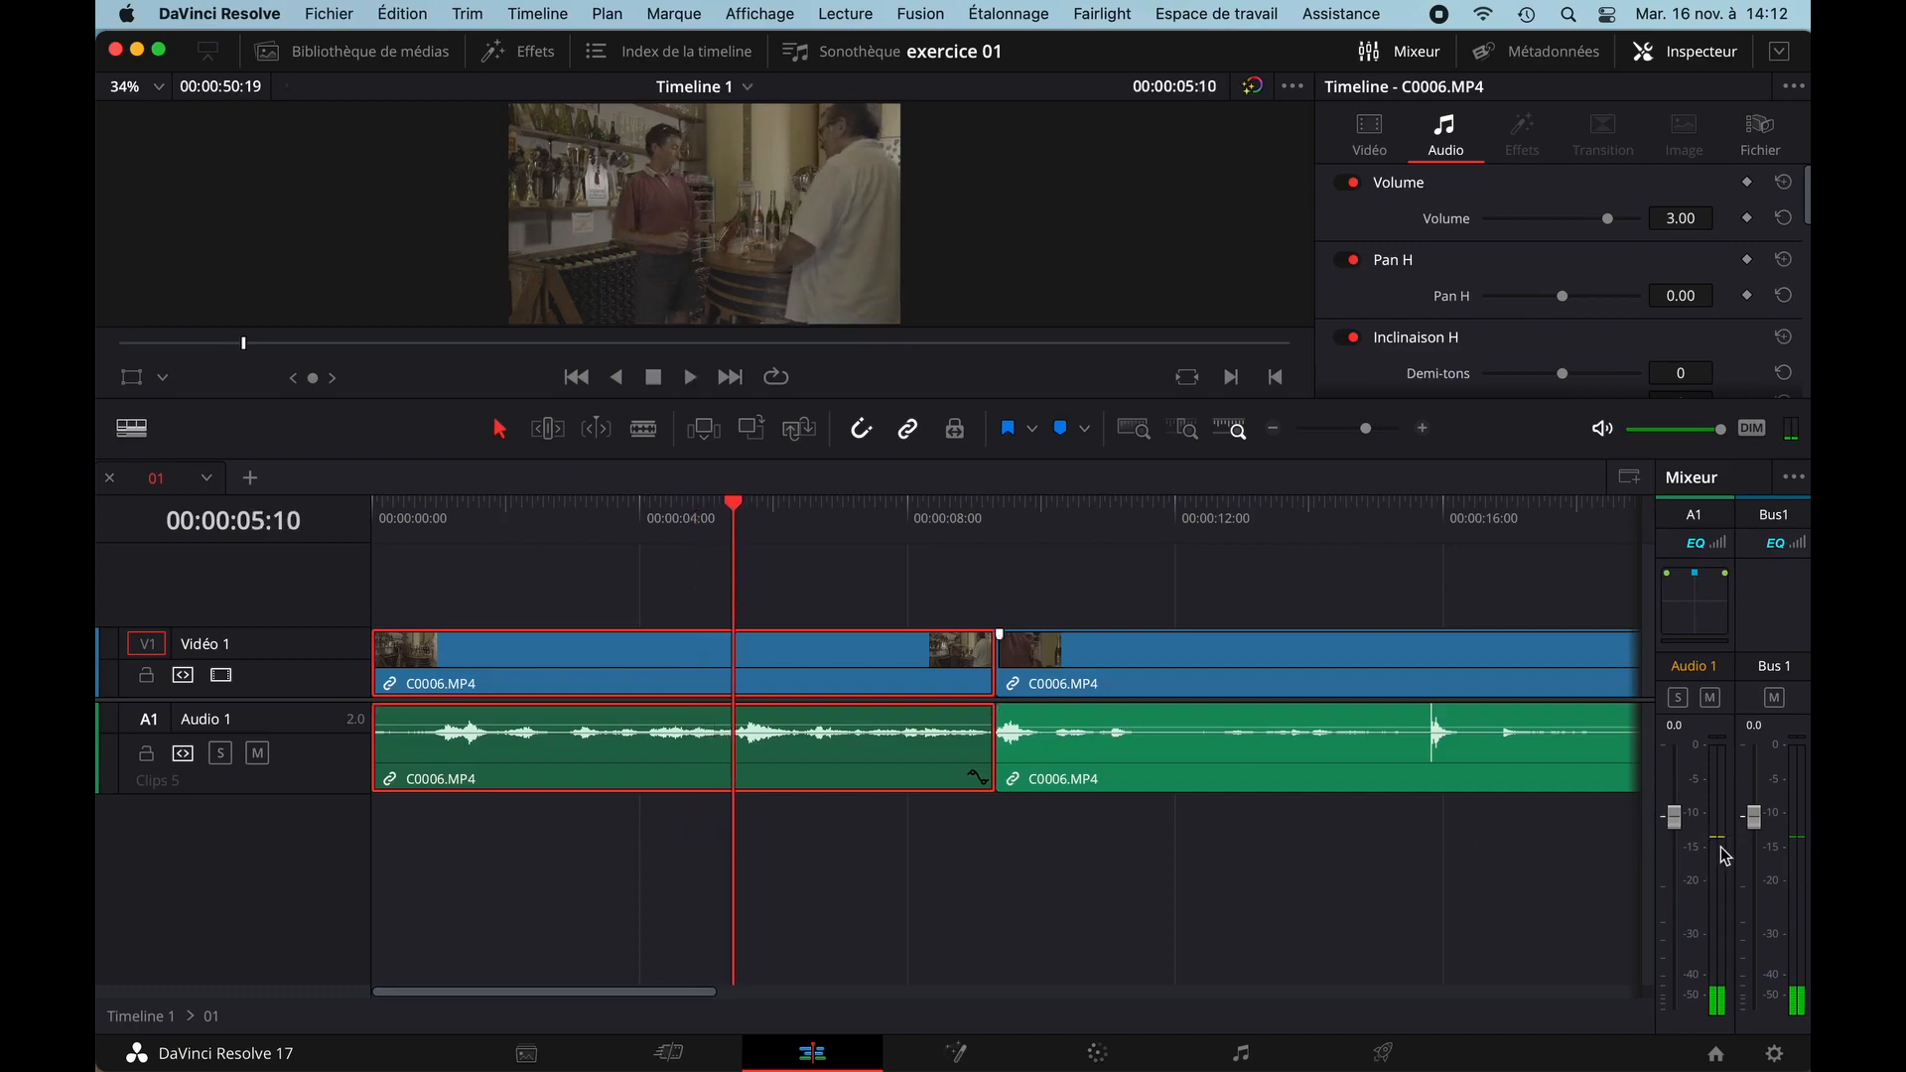
# - Normalise the first clip's audio to about -4 dBFS in Sample Peak Program mode and play it back to check the level
pyautogui.rightClick(753, 763)
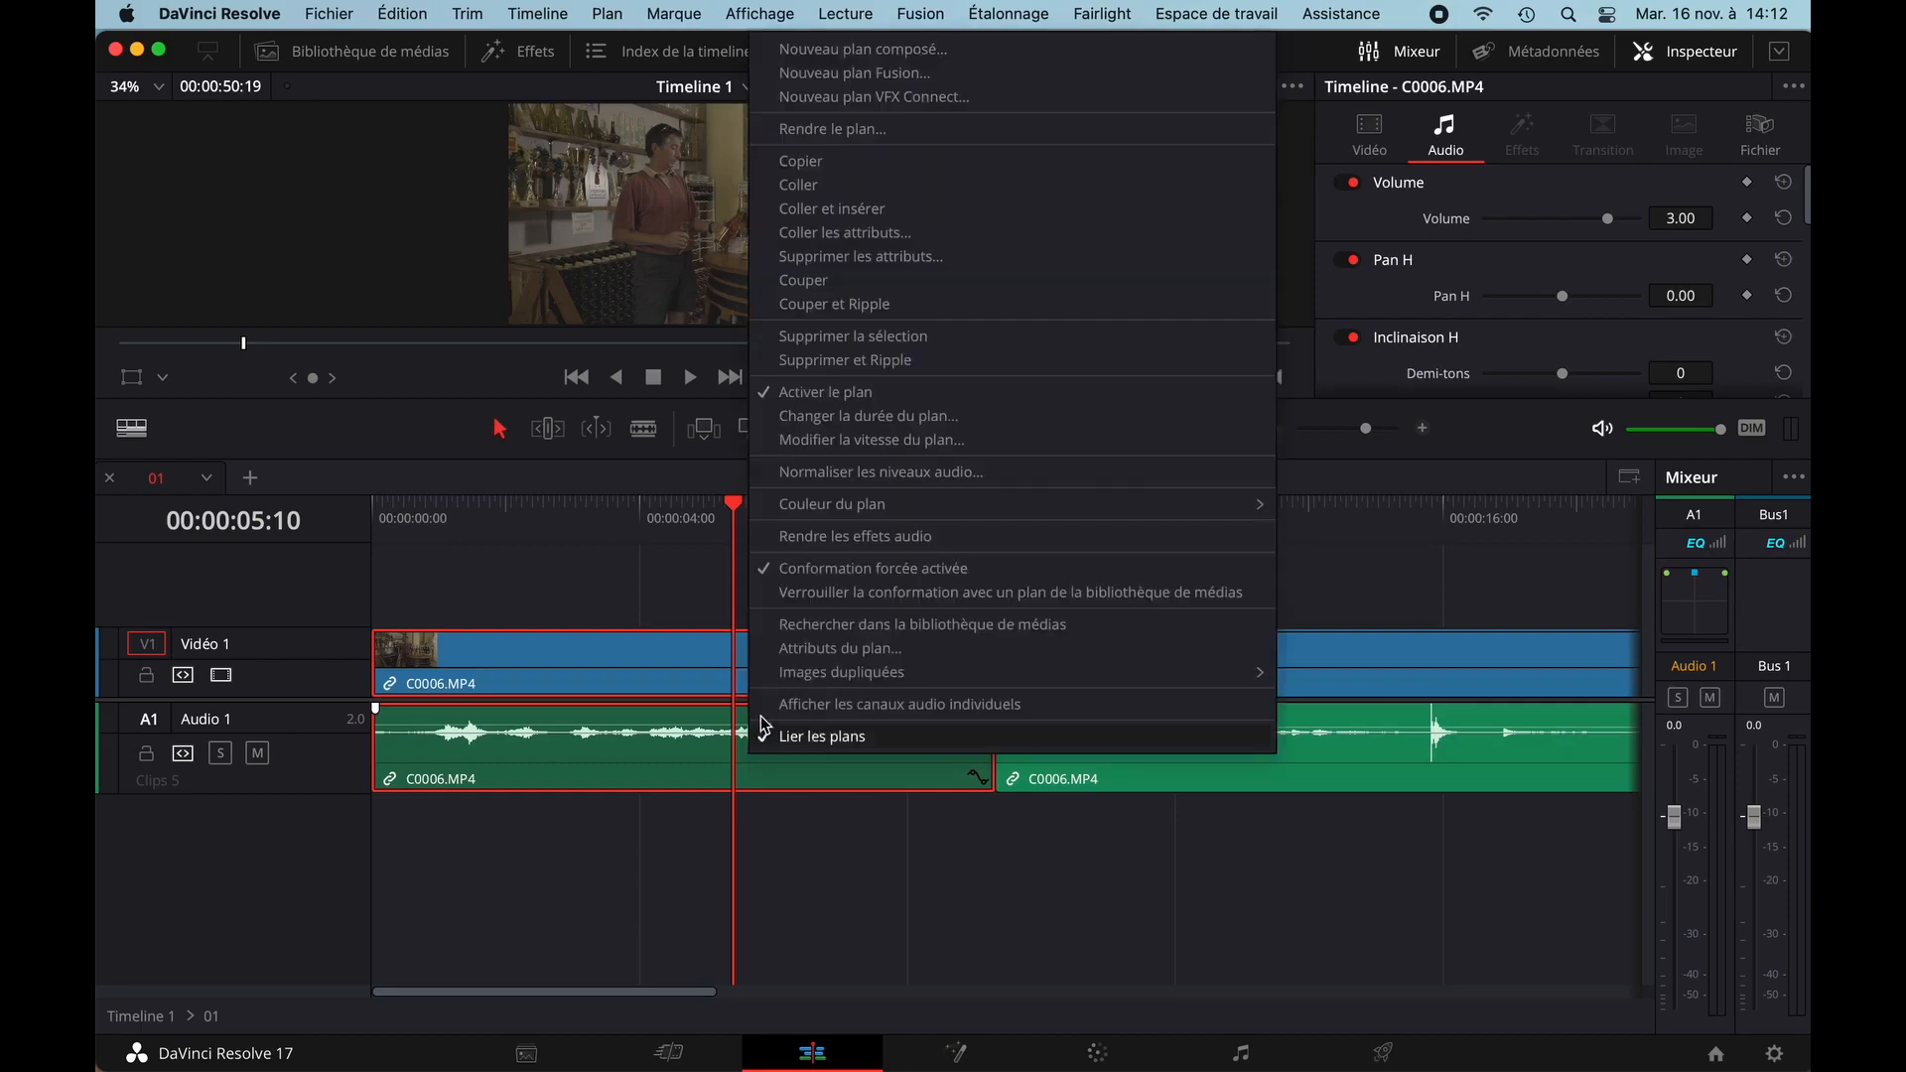
pyautogui.click(833, 472)
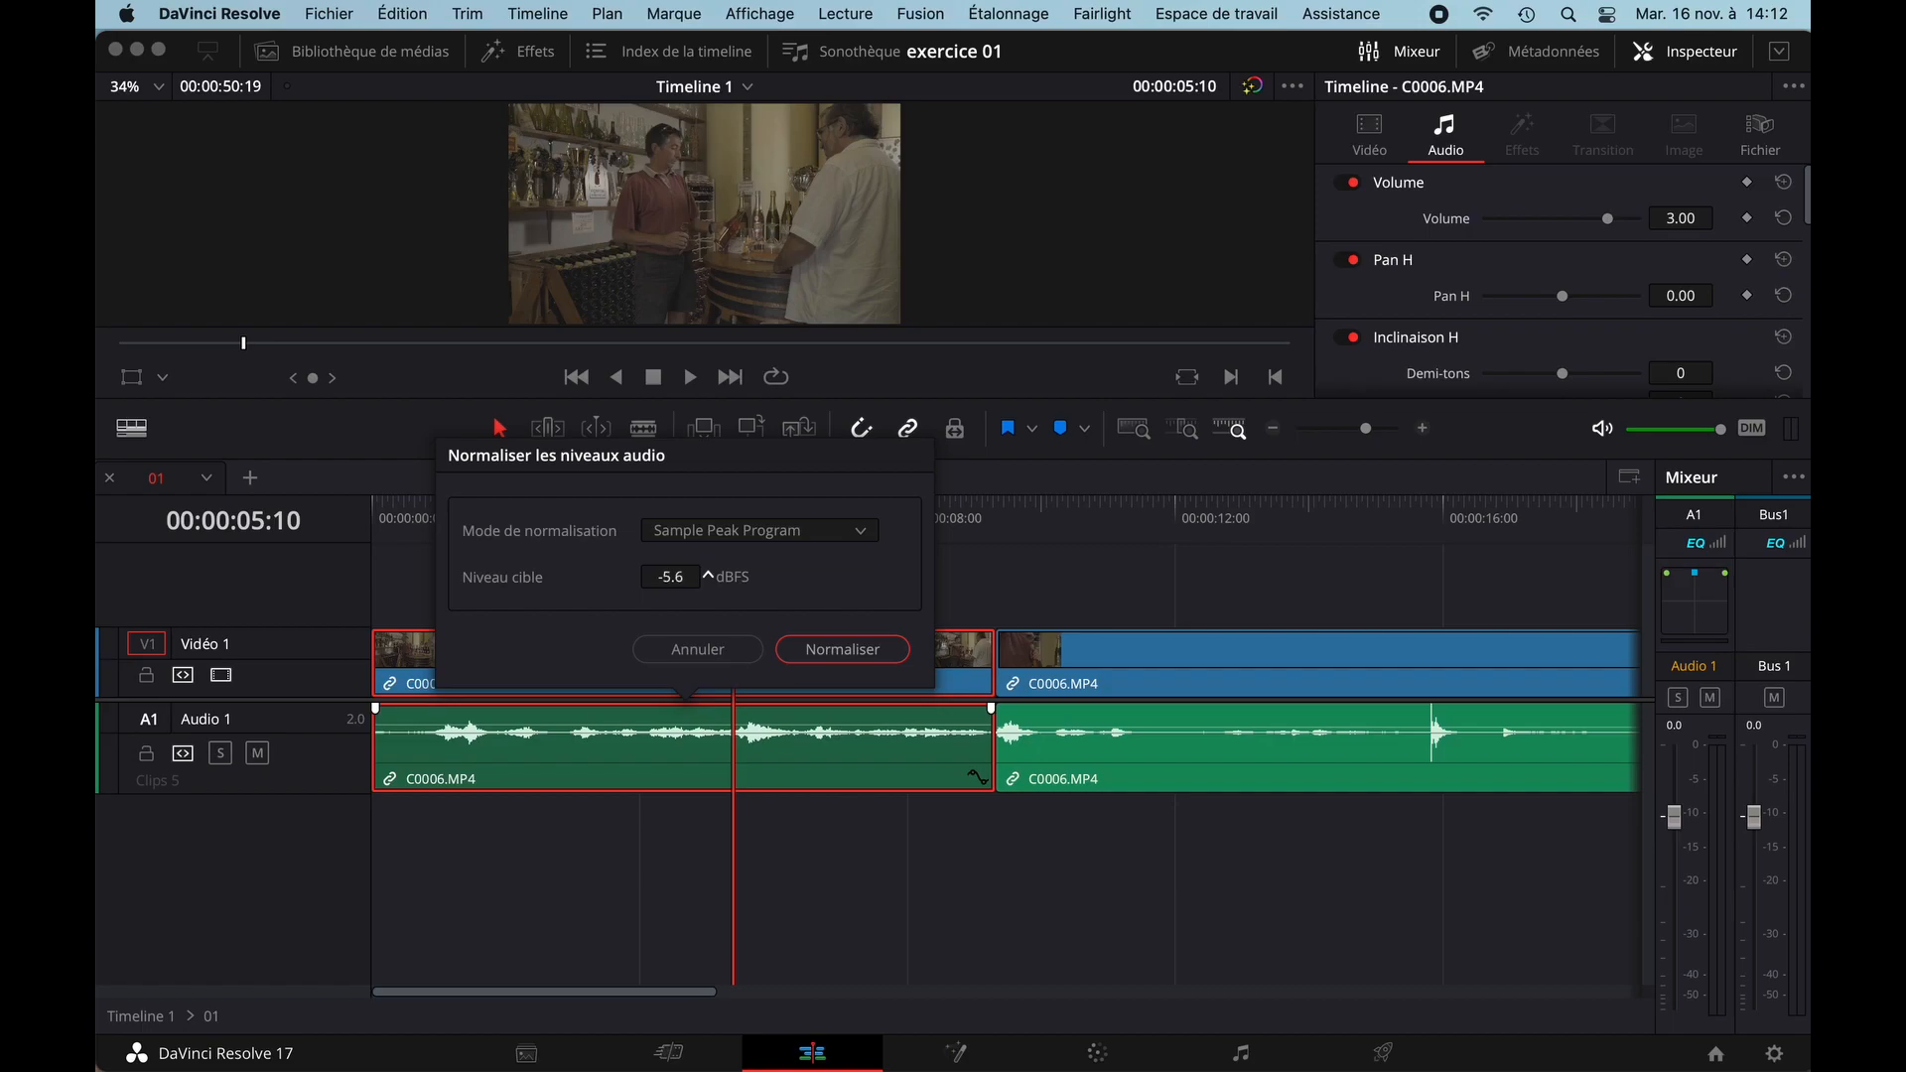
pyautogui.moveTo(707, 500); pyautogui.dragTo(708, 507)
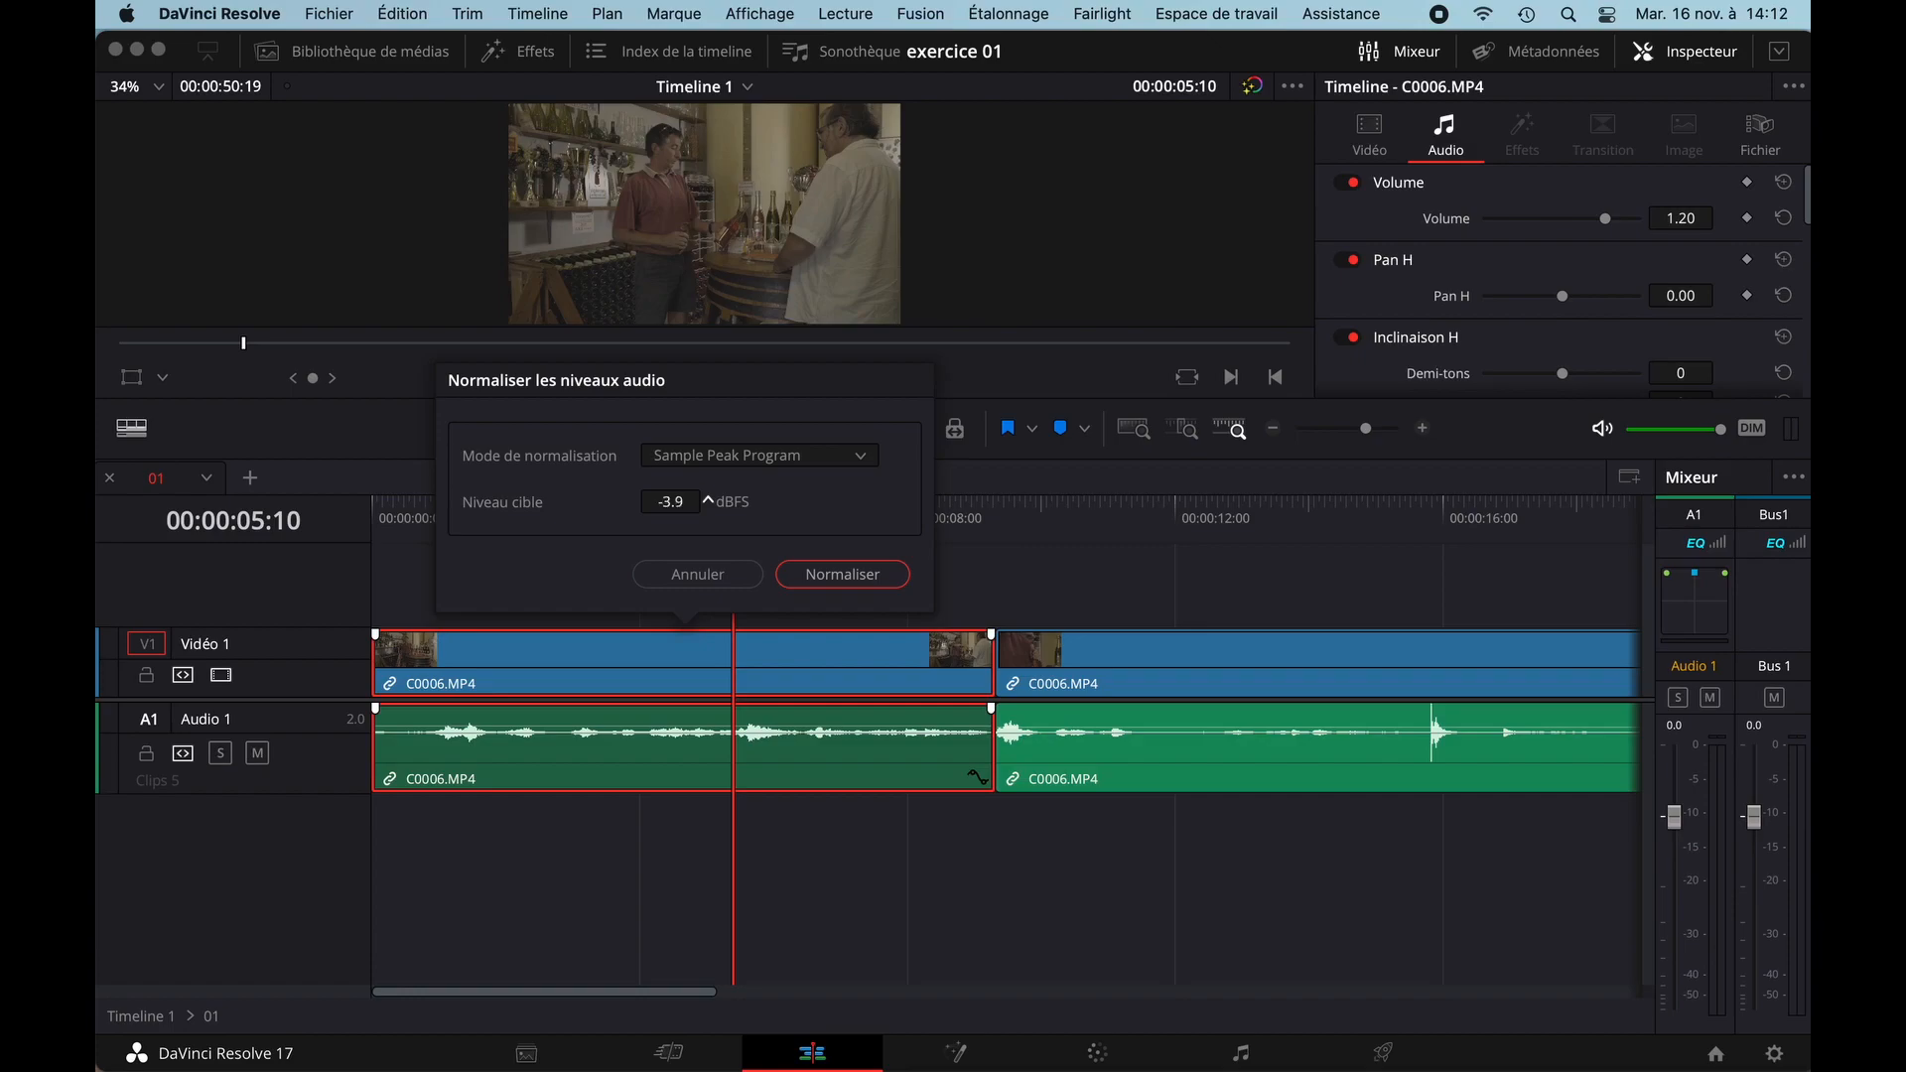
pyautogui.click(810, 576)
pyautogui.click(571, 514)
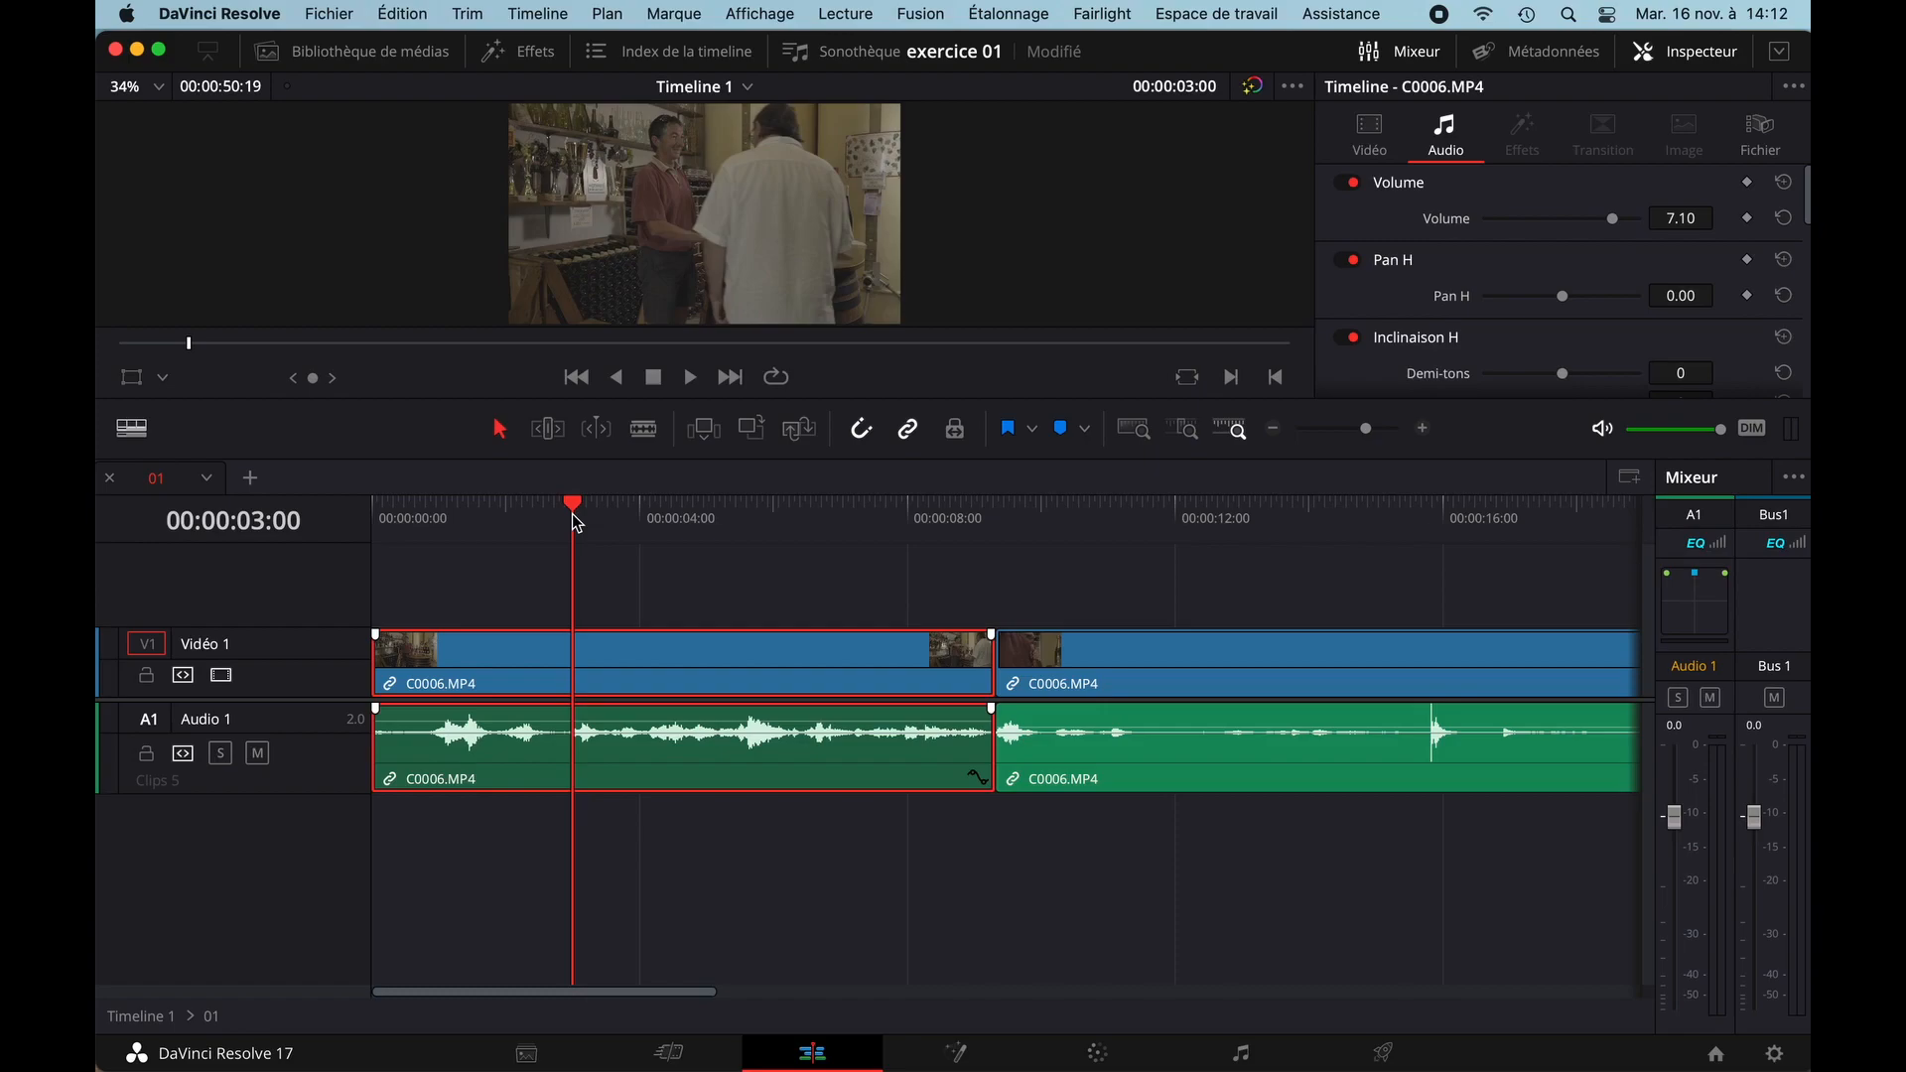
pyautogui.press('space')
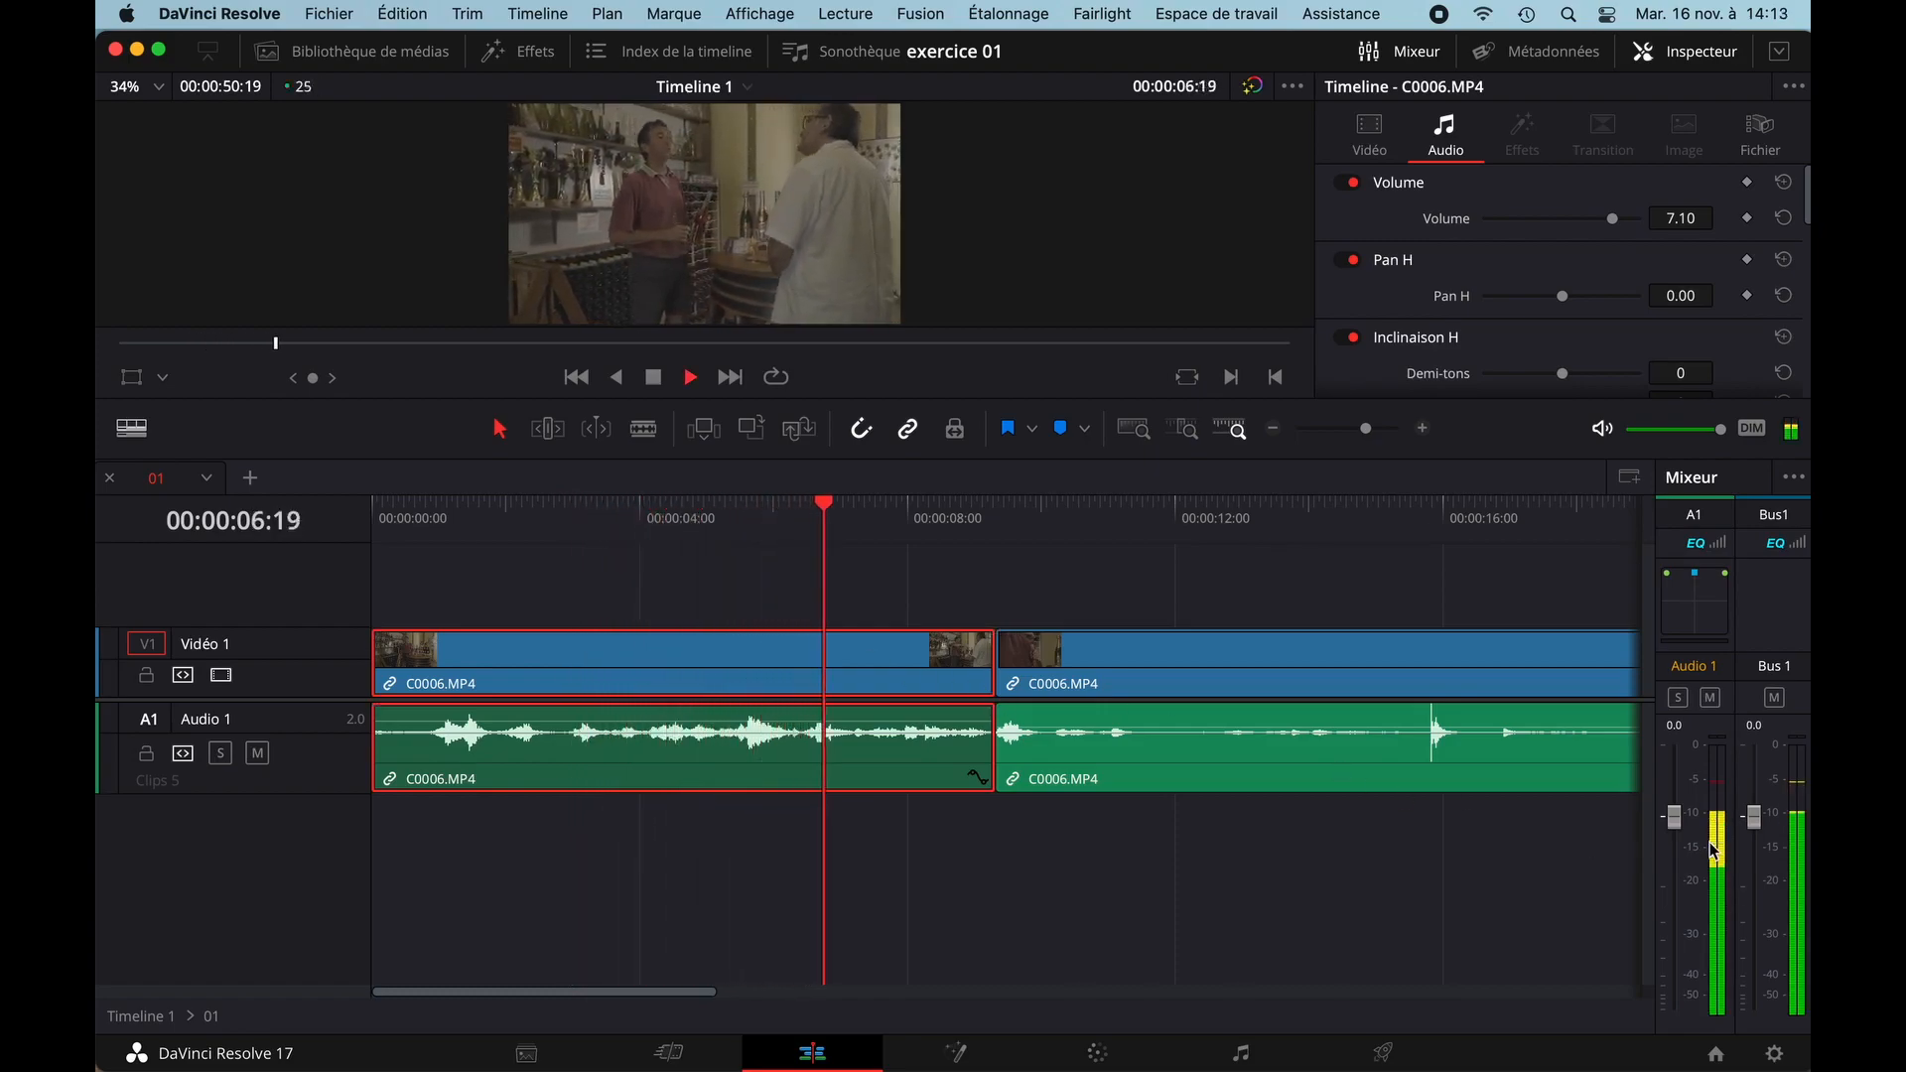
pyautogui.press('space')
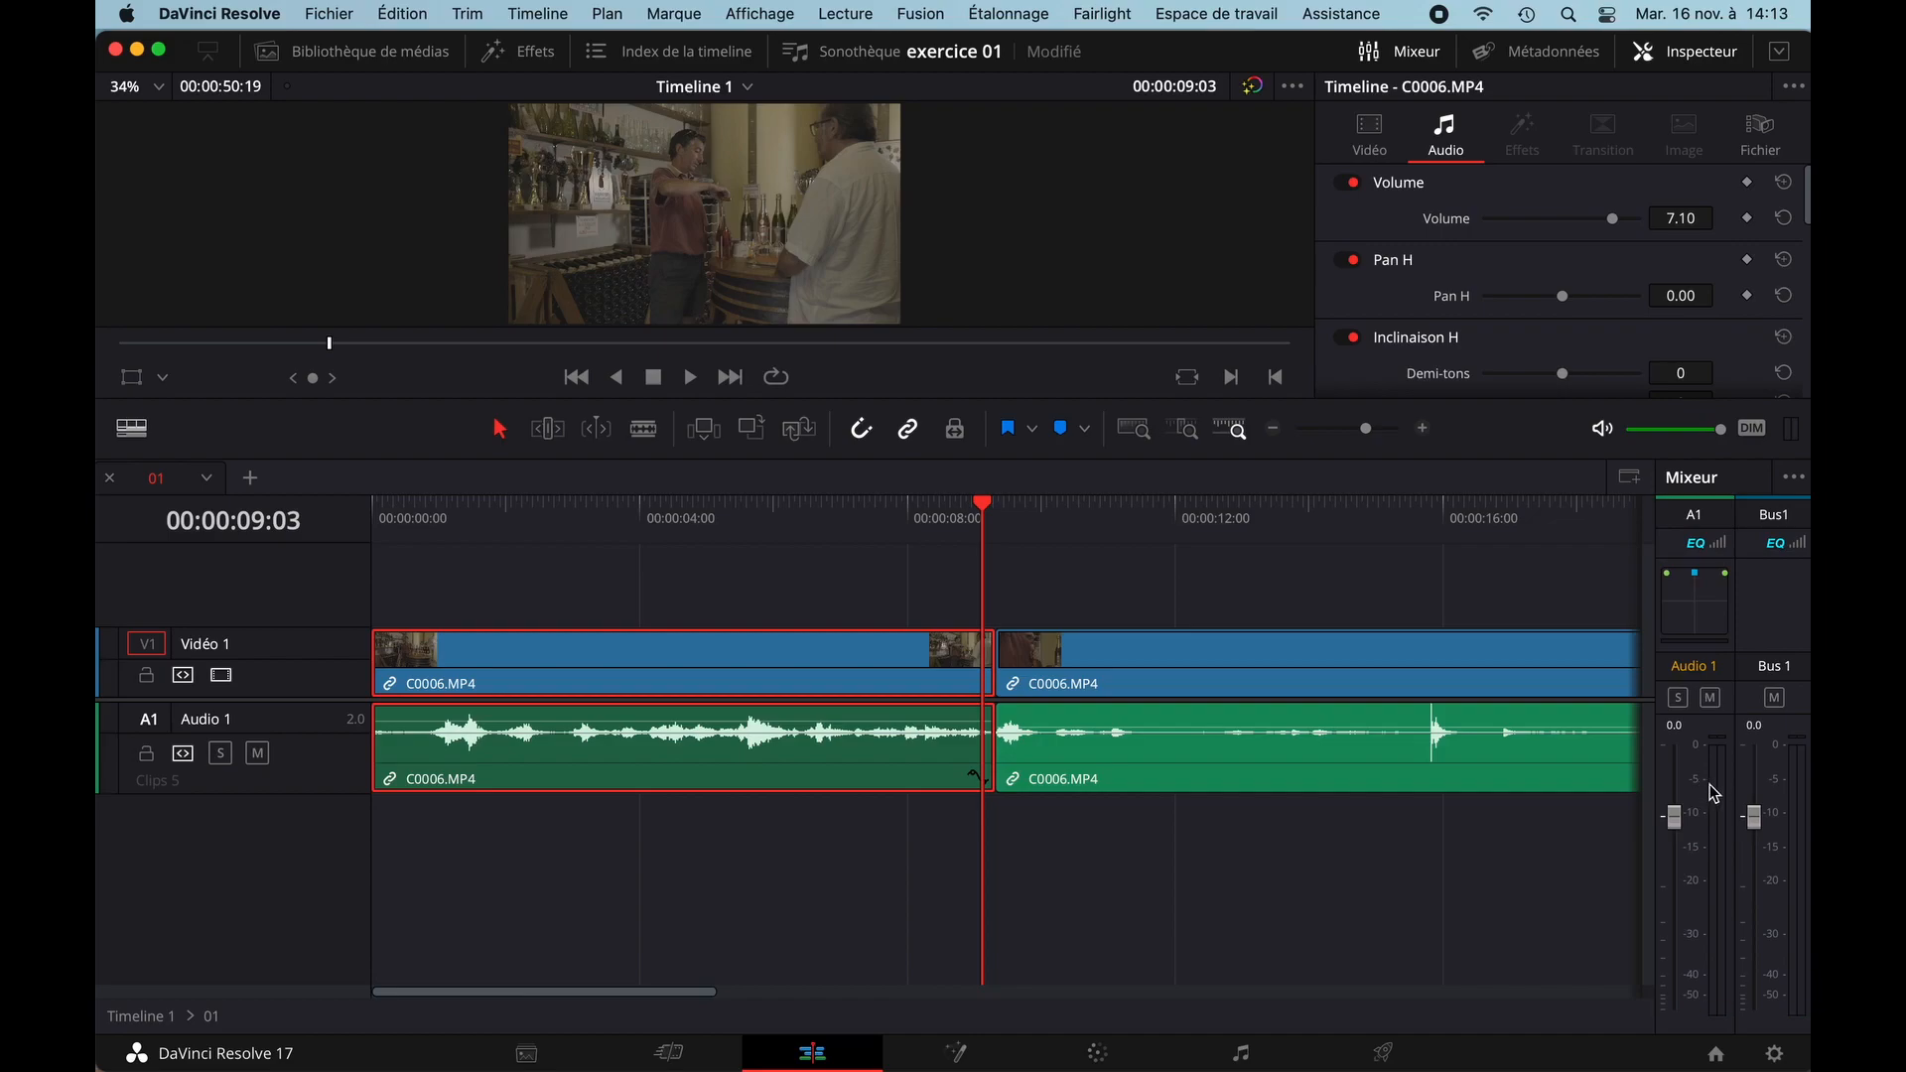
# - Set the first clip's colour to orange for both its video and audio in the timeline
pyautogui.click(646, 517)
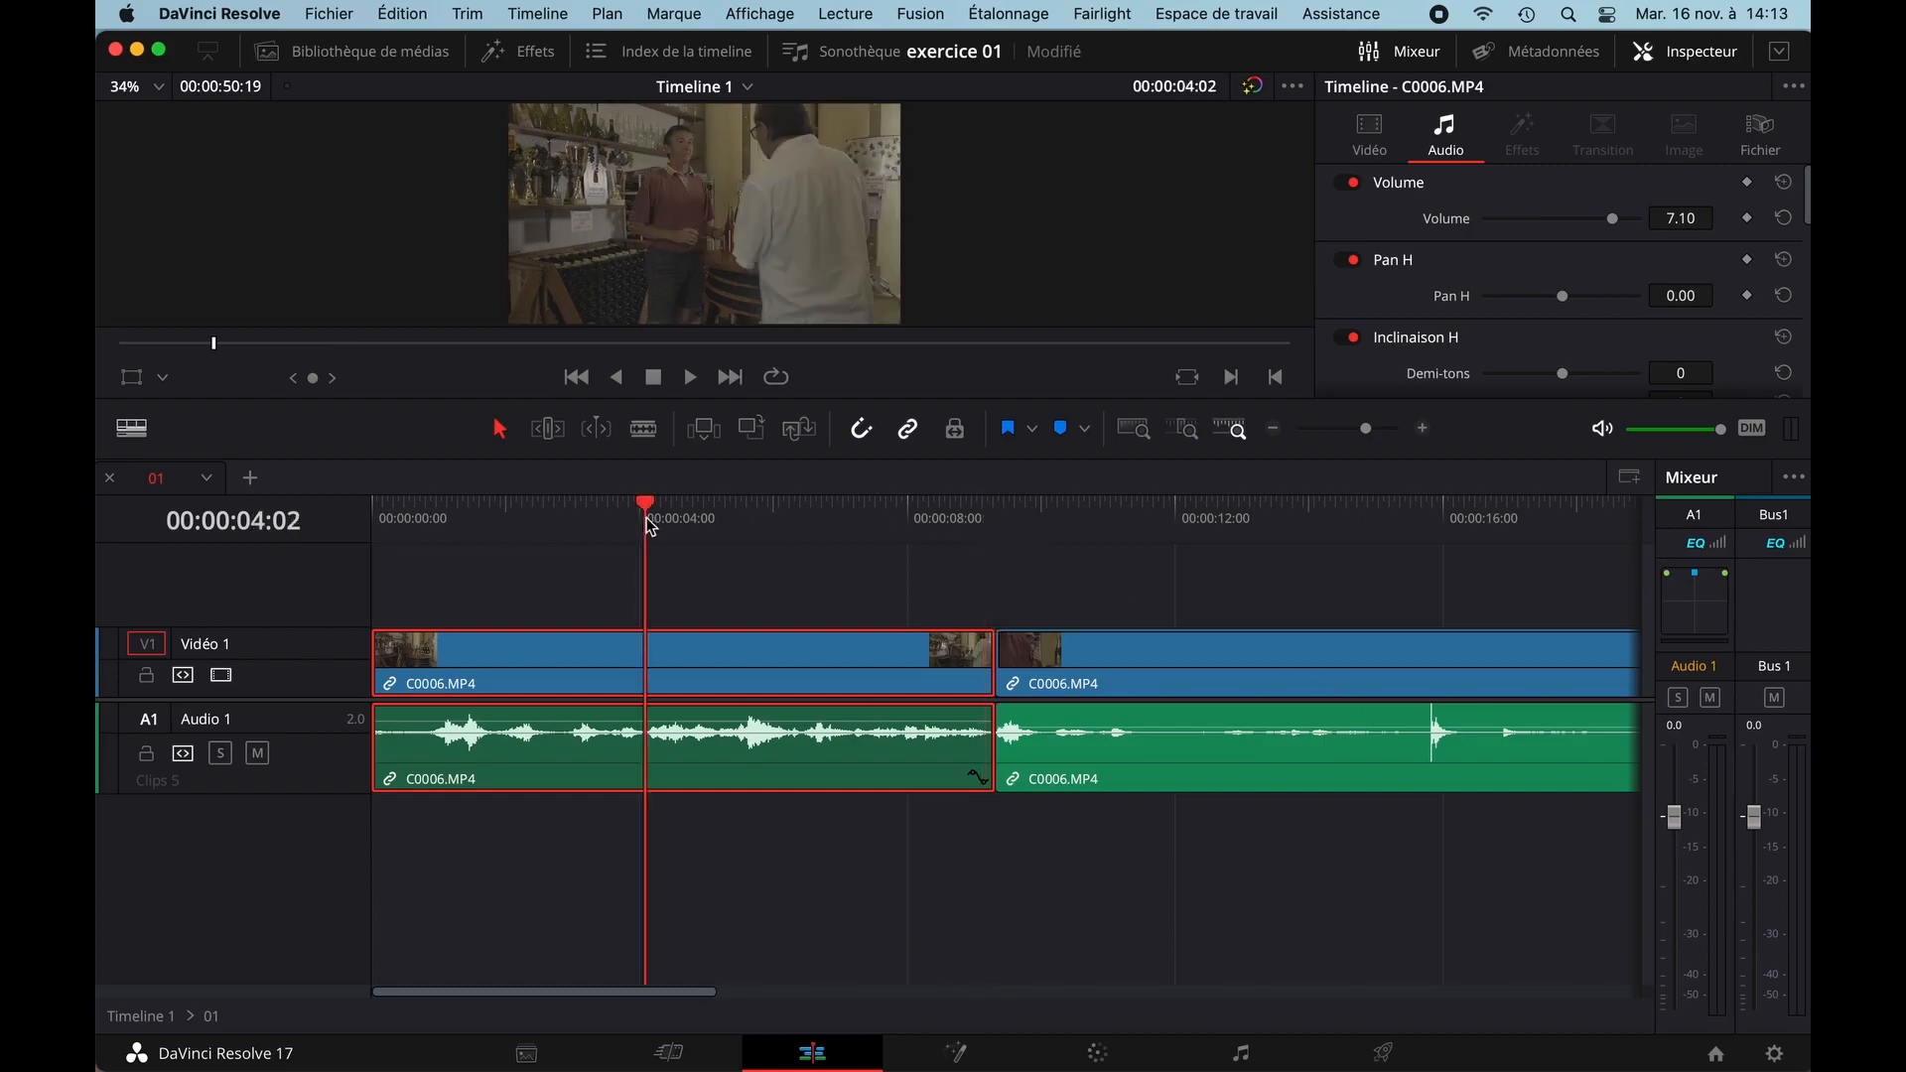
pyautogui.rightClick(706, 753)
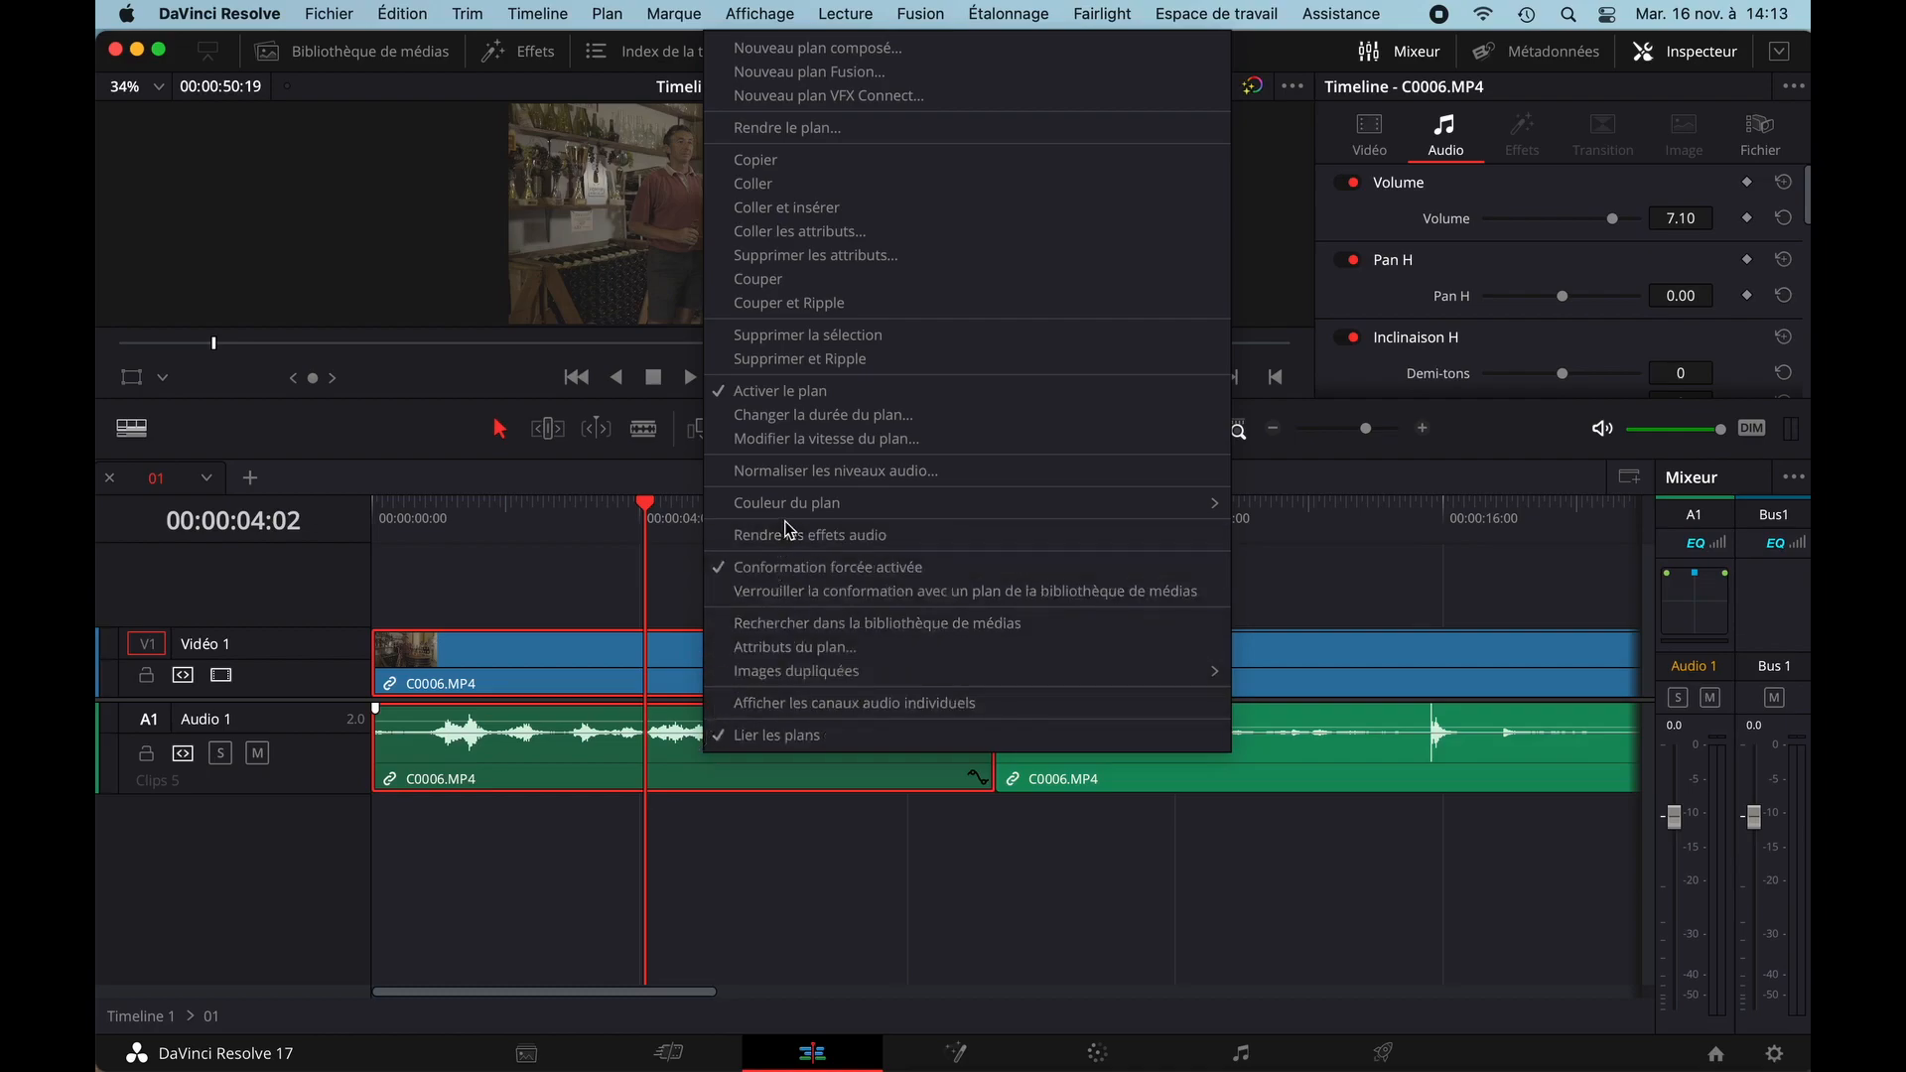
pyautogui.moveTo(789, 513)
pyautogui.moveTo(1201, 509)
pyautogui.click(1290, 540)
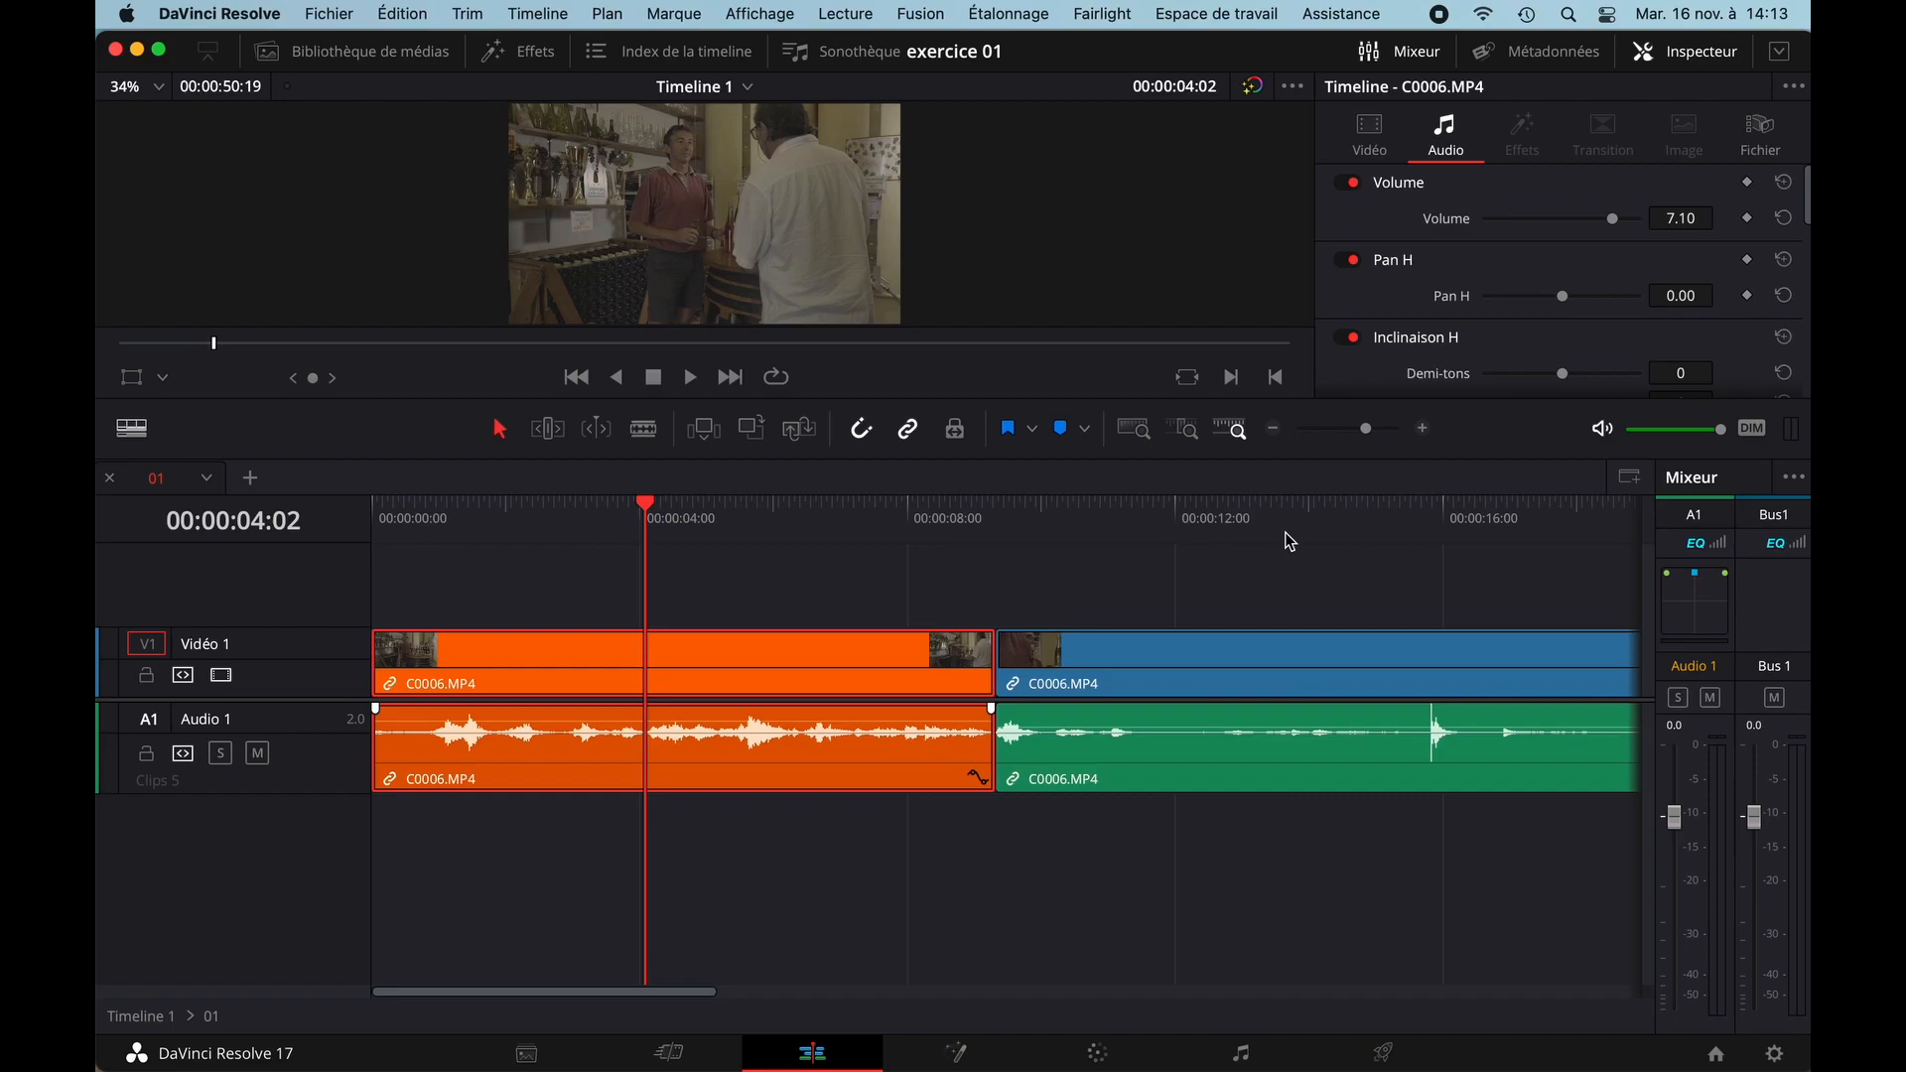
# - Generate optimised media for the first clip and view the playback options for optimised media and render caches
pyautogui.rightClick(725, 655)
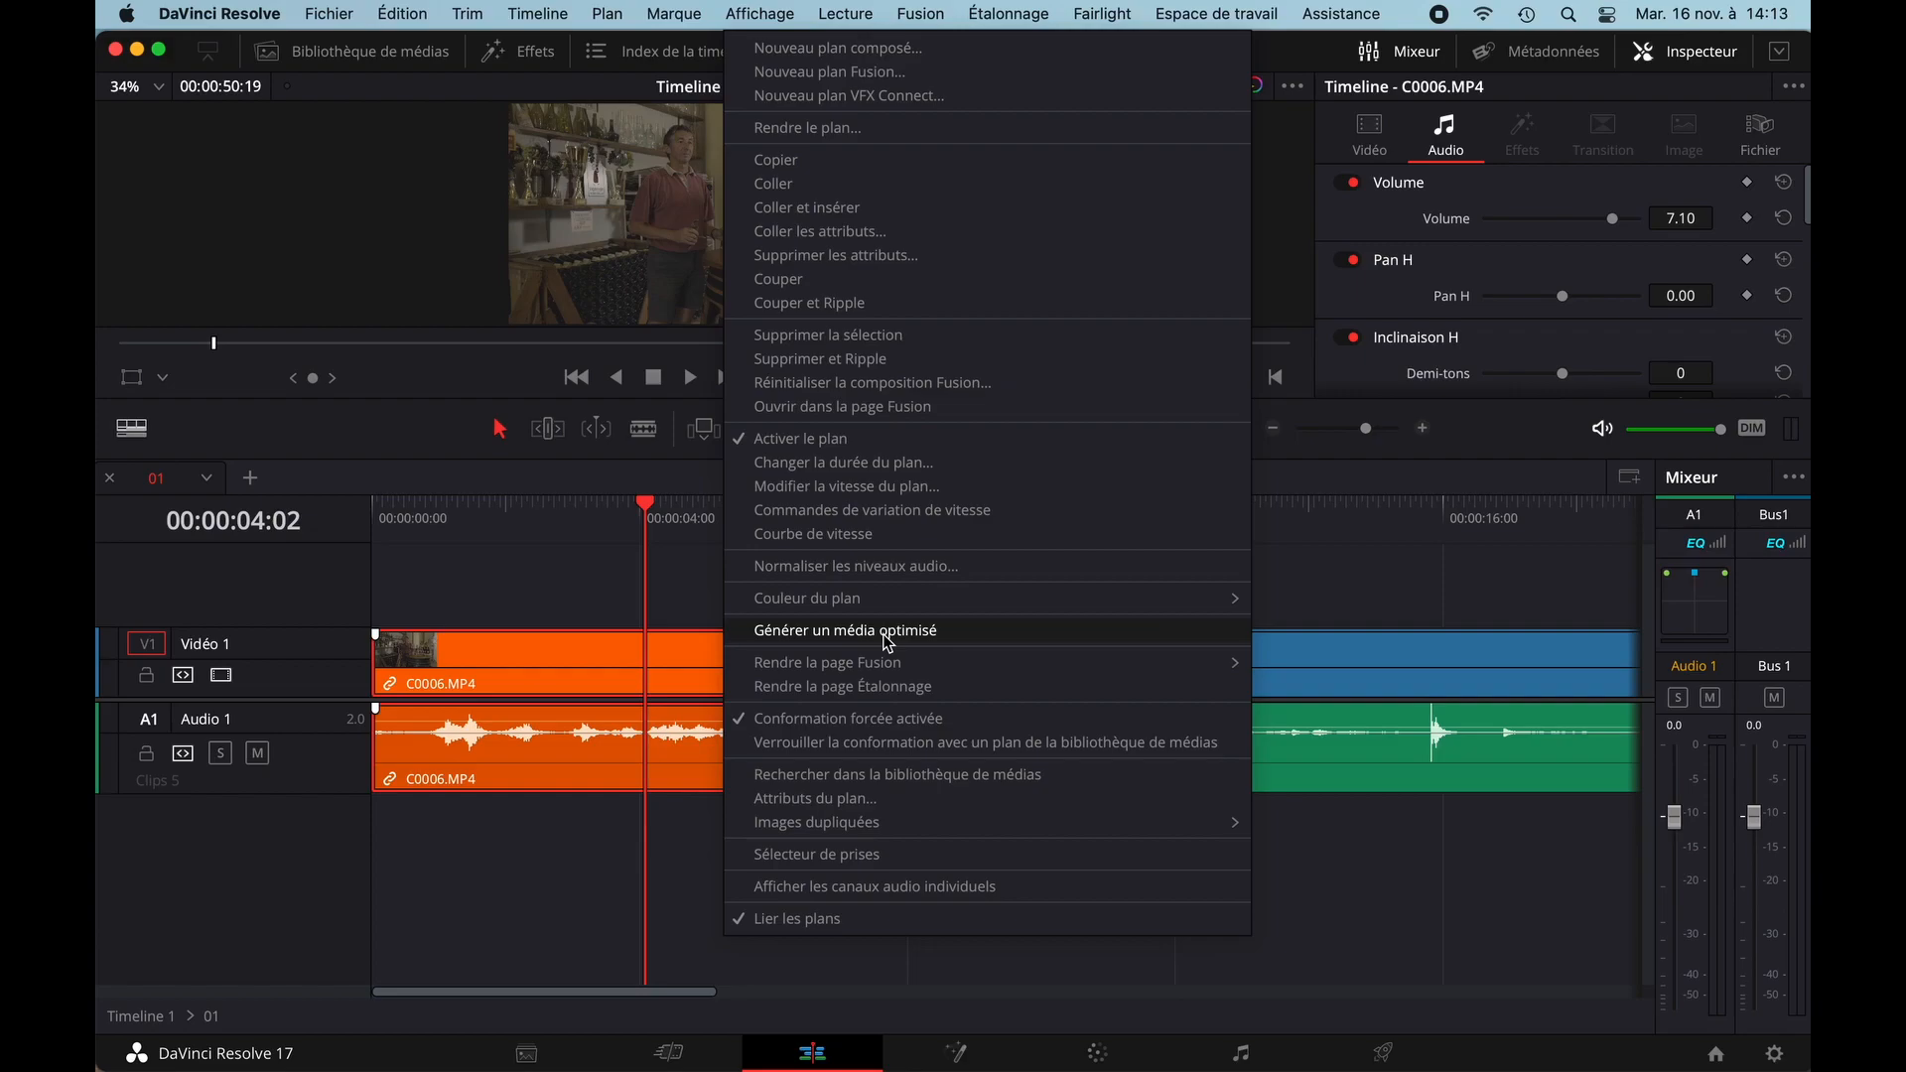
pyautogui.click(884, 634)
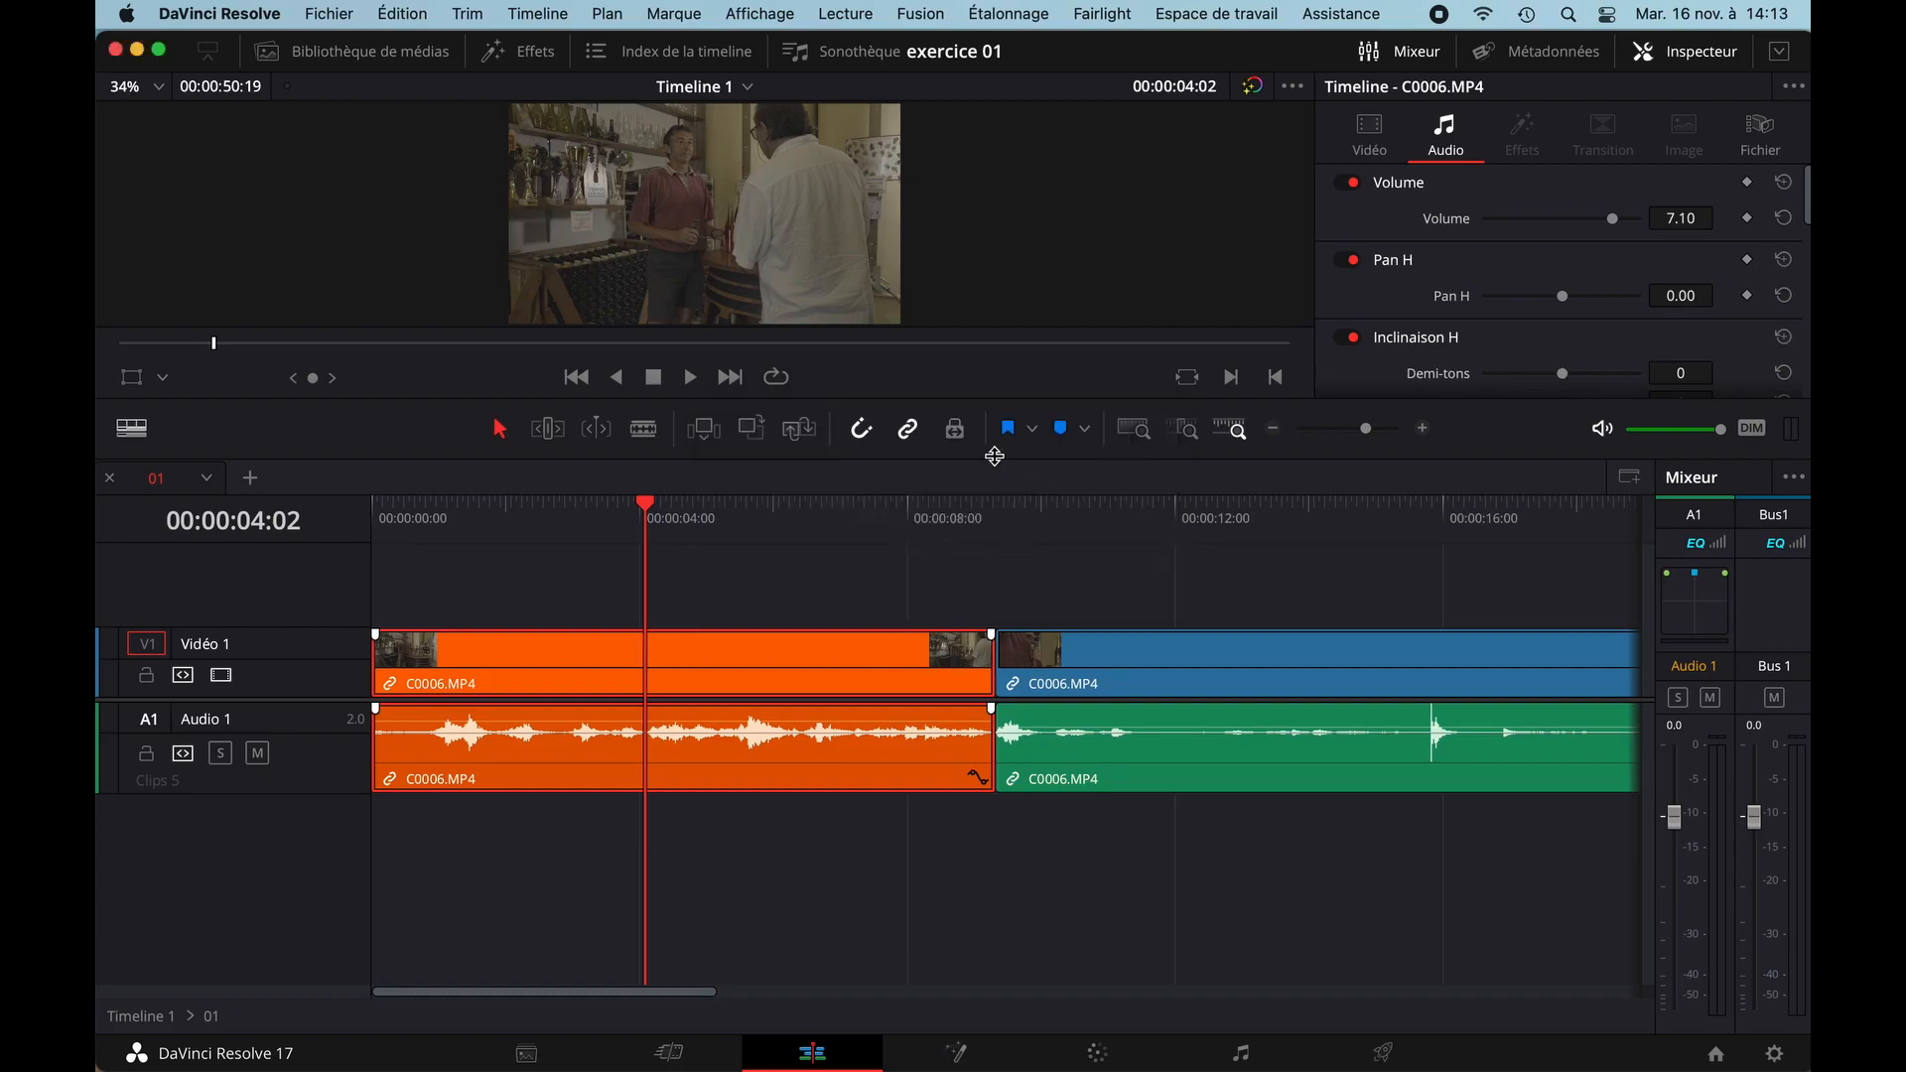
pyautogui.click(854, 15)
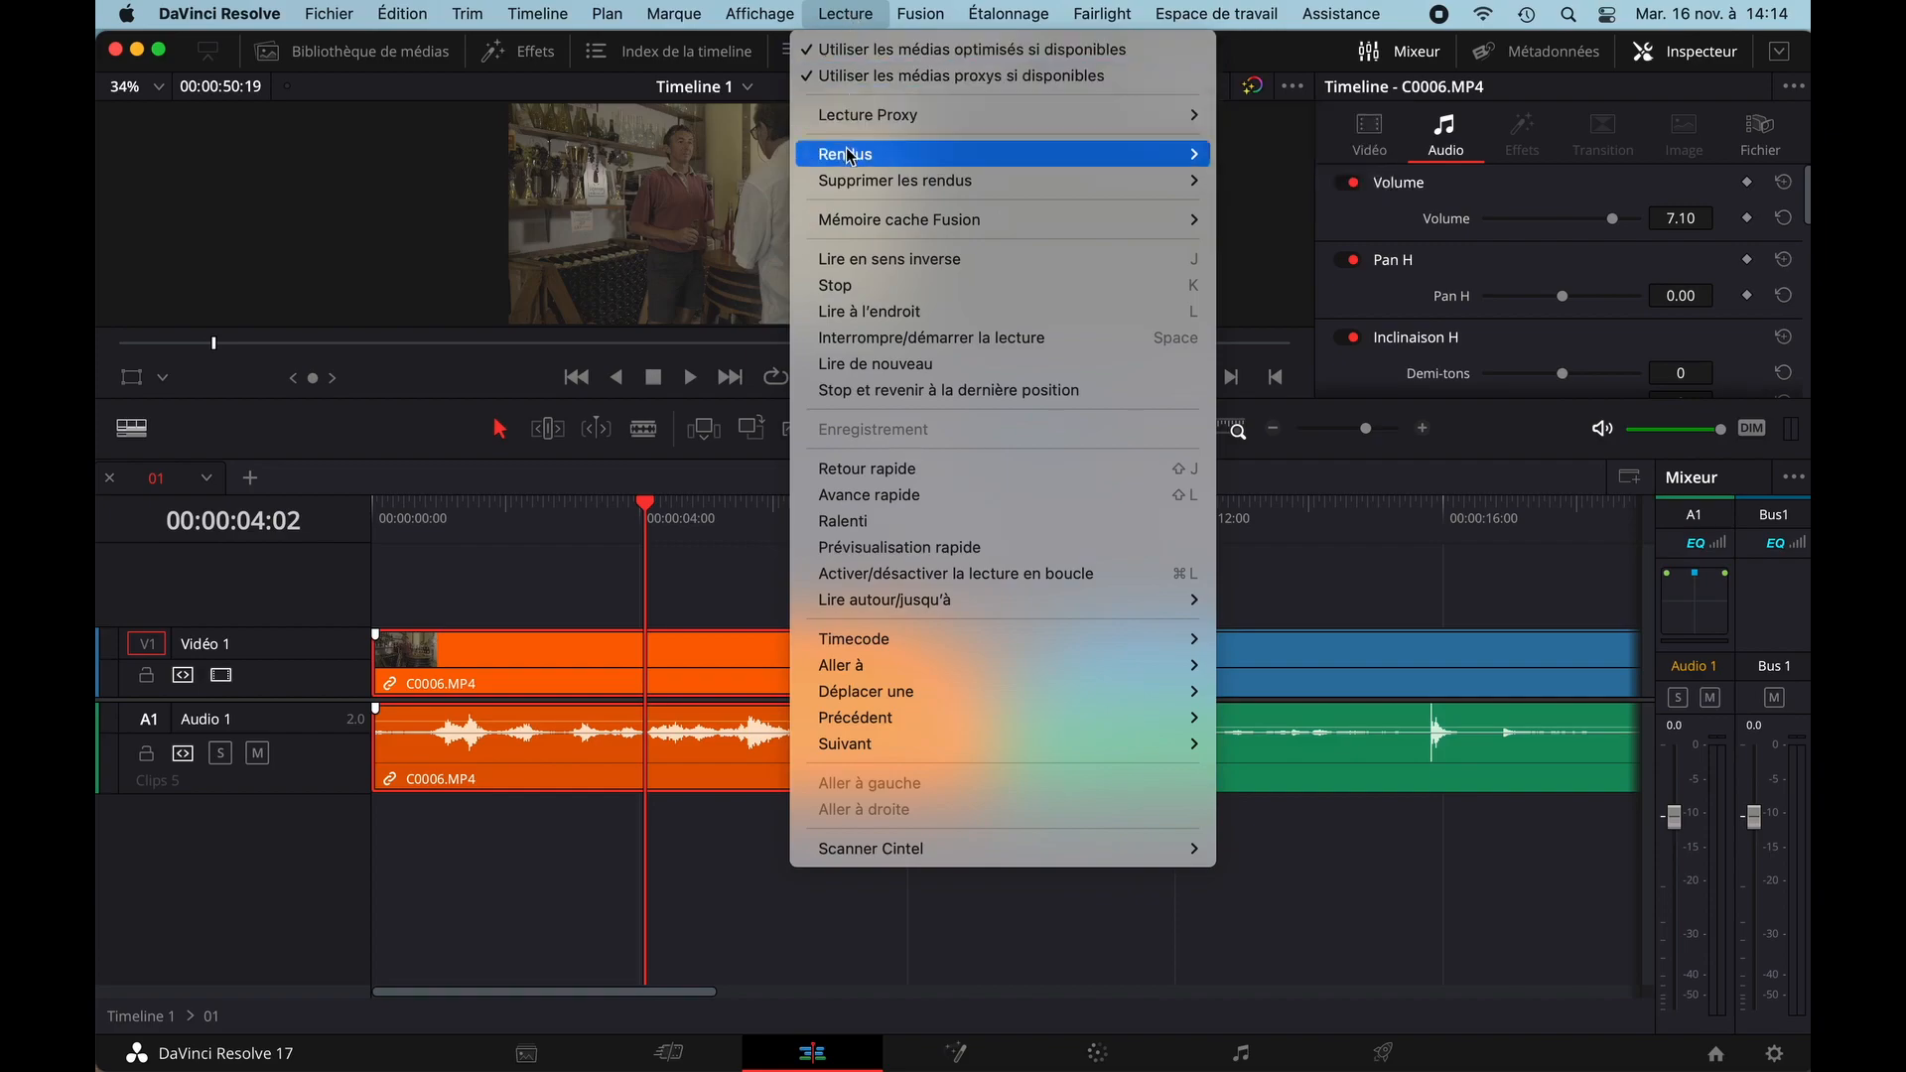
pyautogui.moveTo(847, 162)
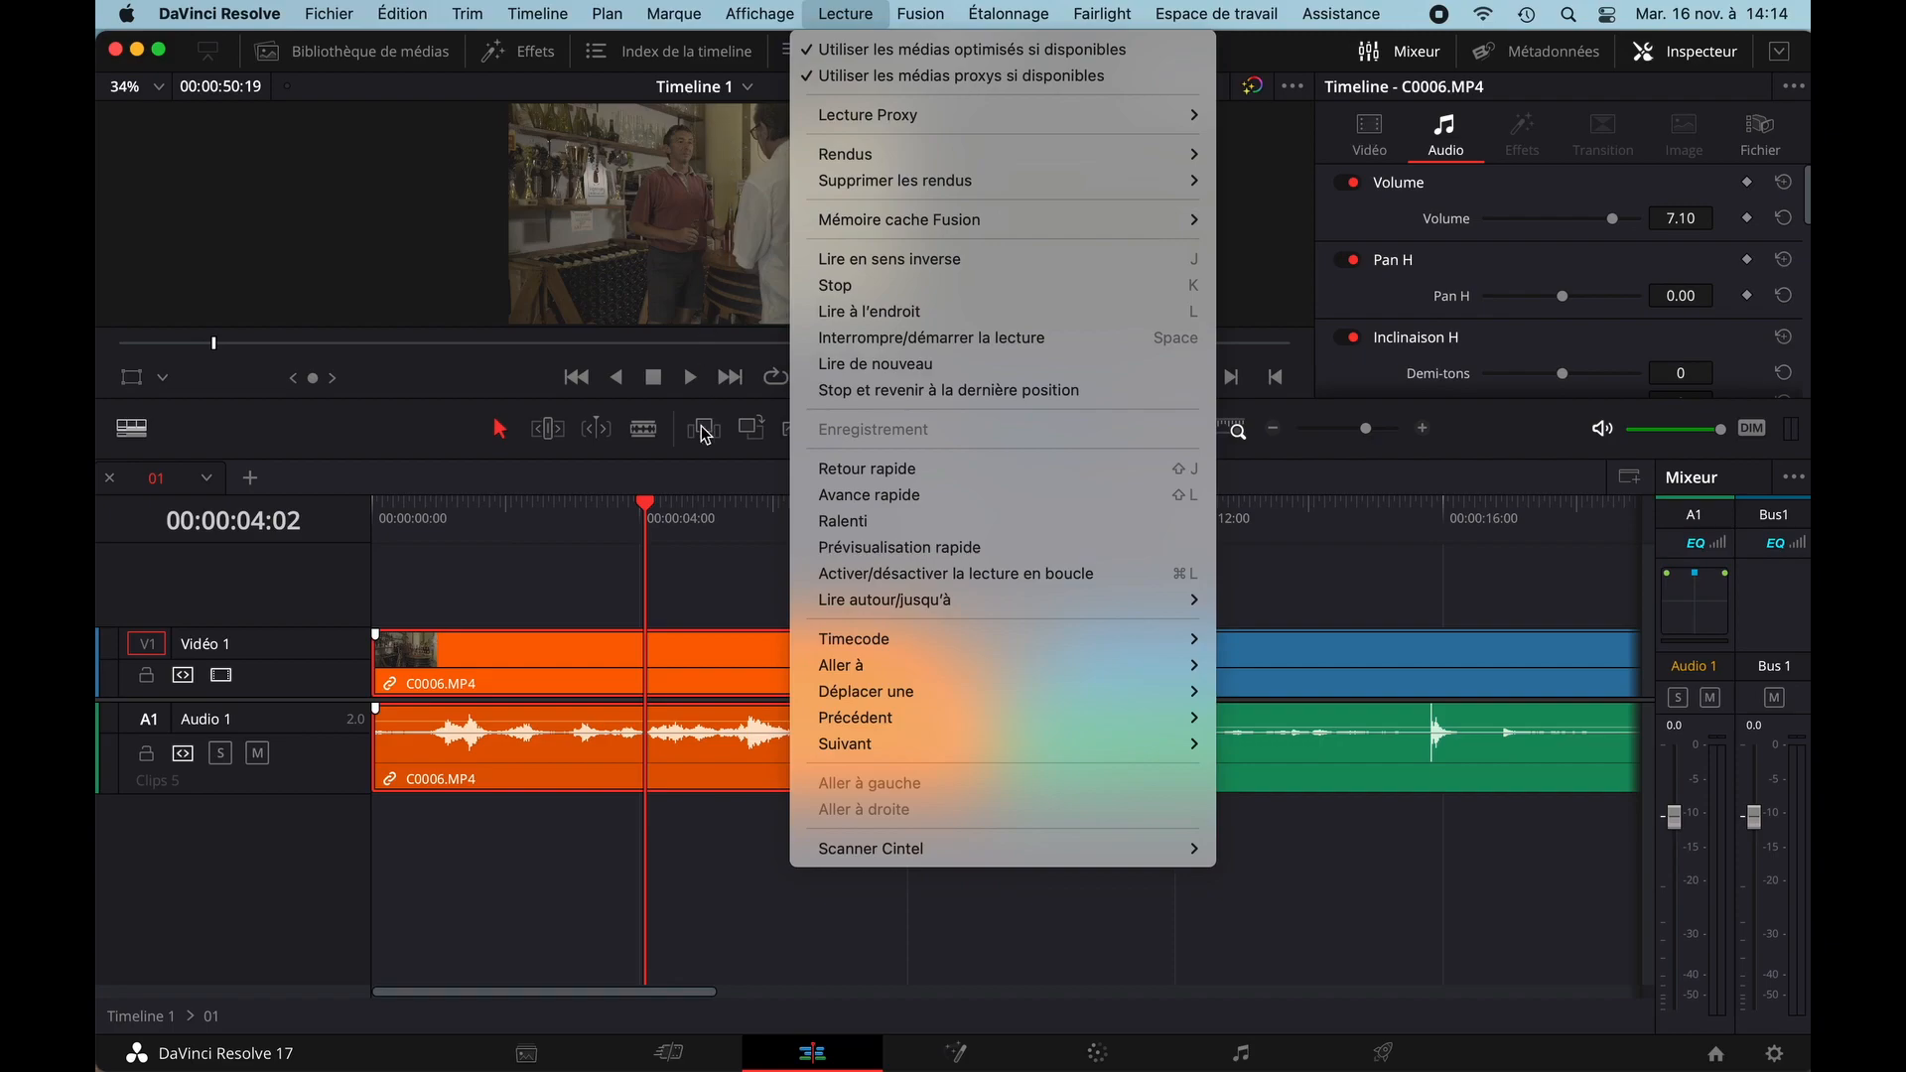
pyautogui.click(706, 578)
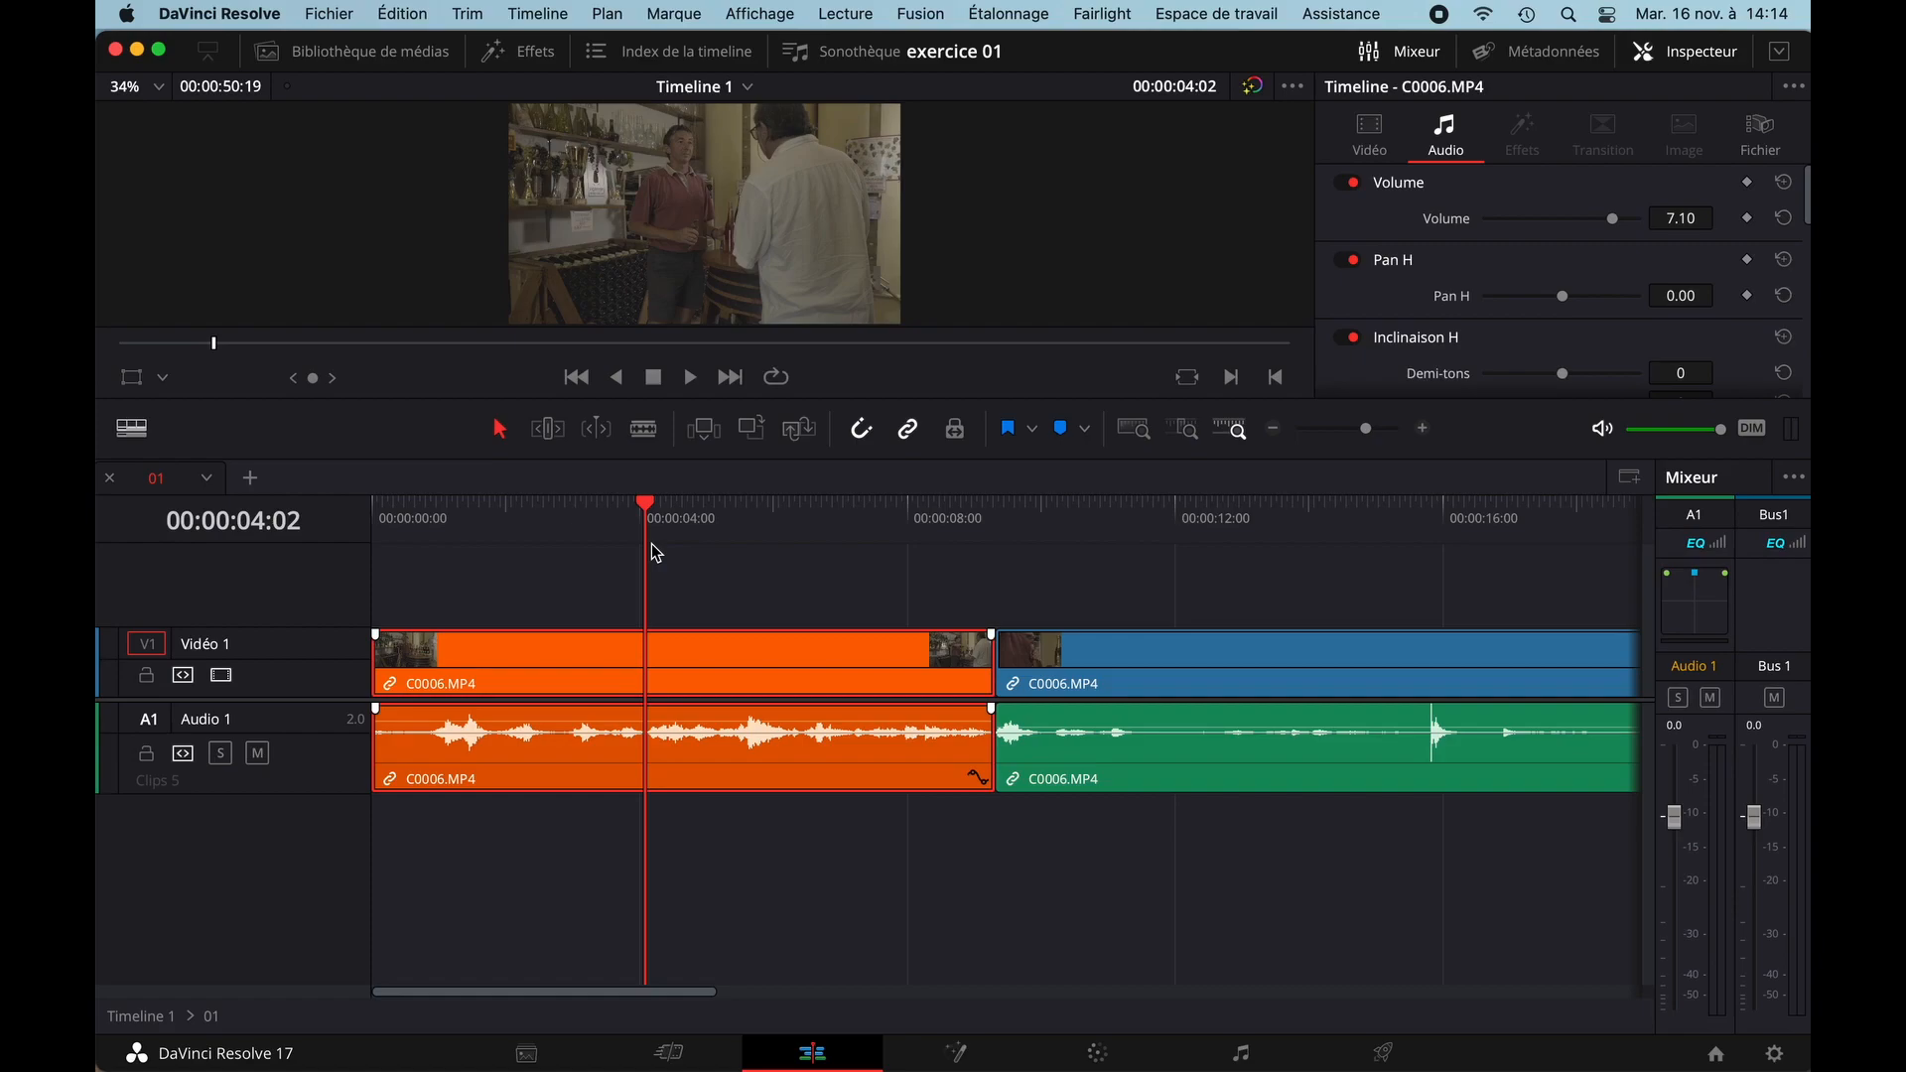
# - Delete the project's unused render caches
pyautogui.click(855, 14)
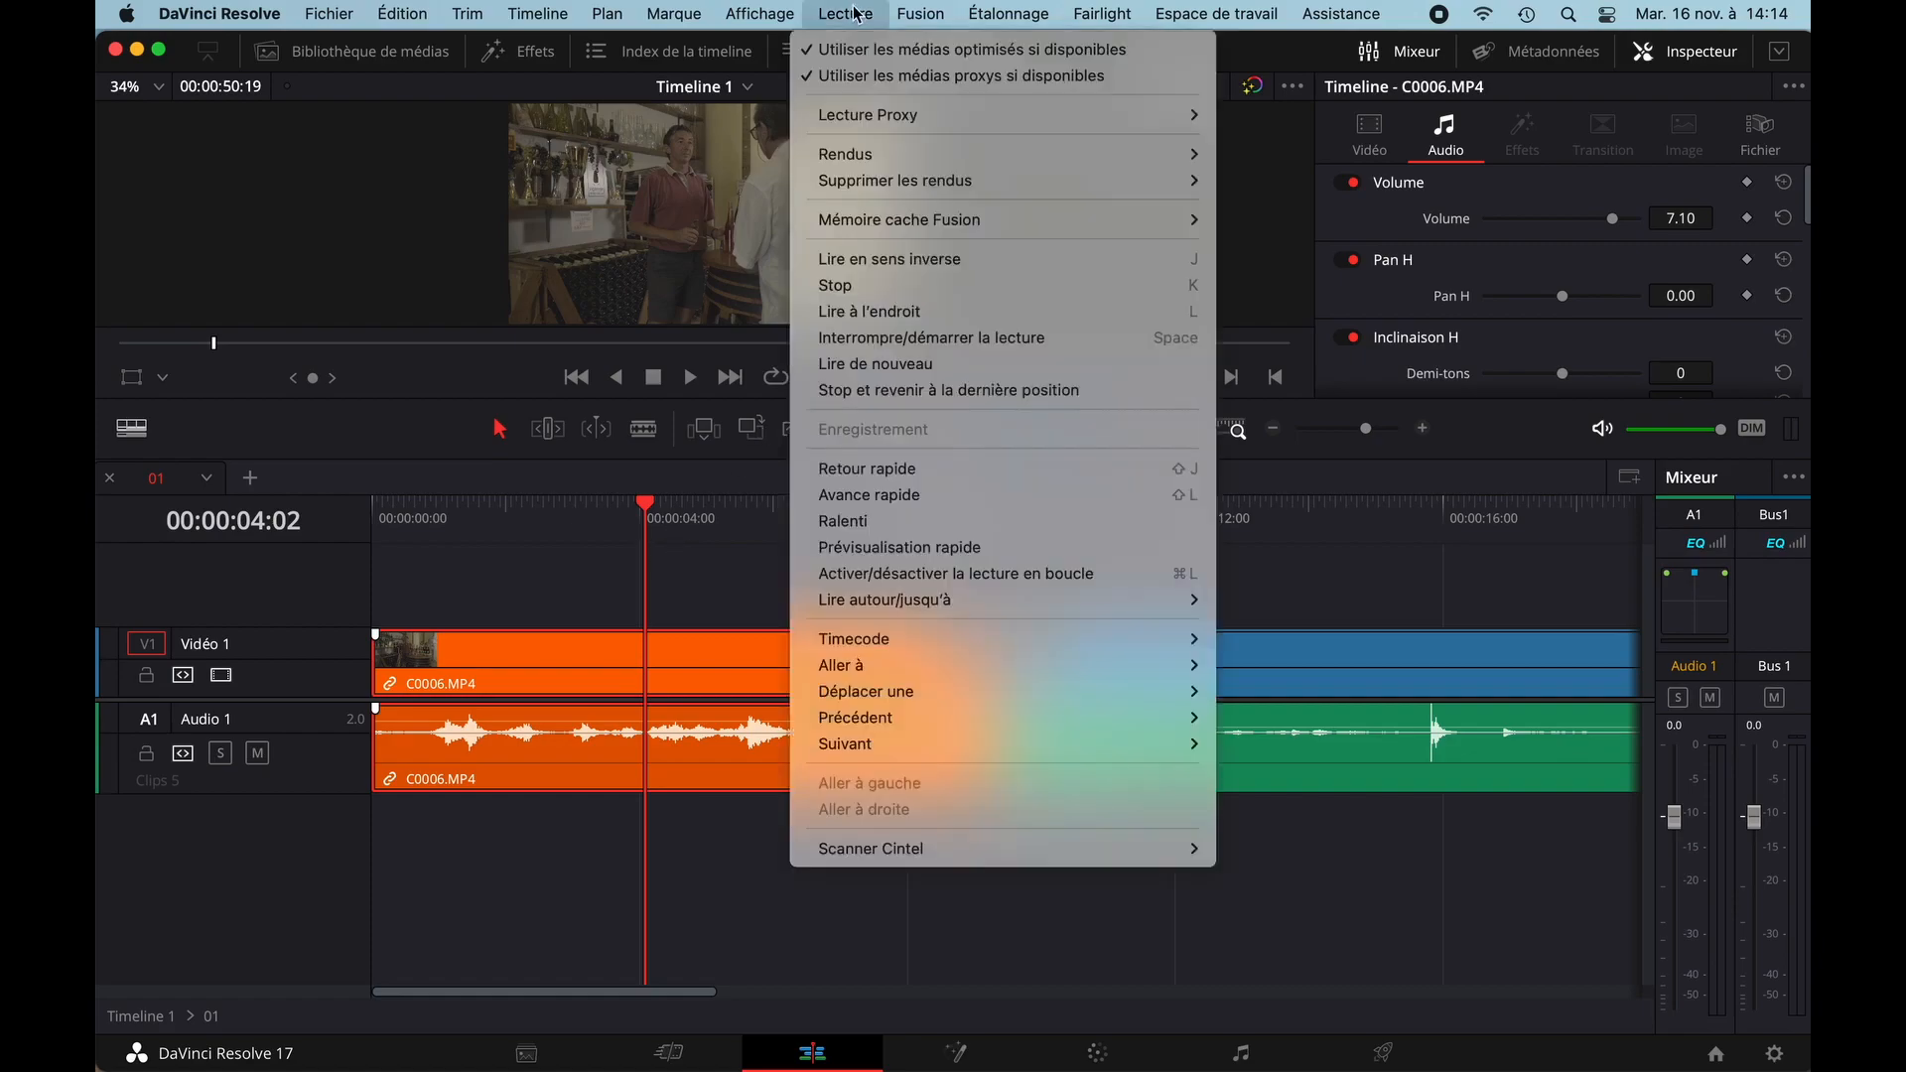
pyautogui.moveTo(860, 183)
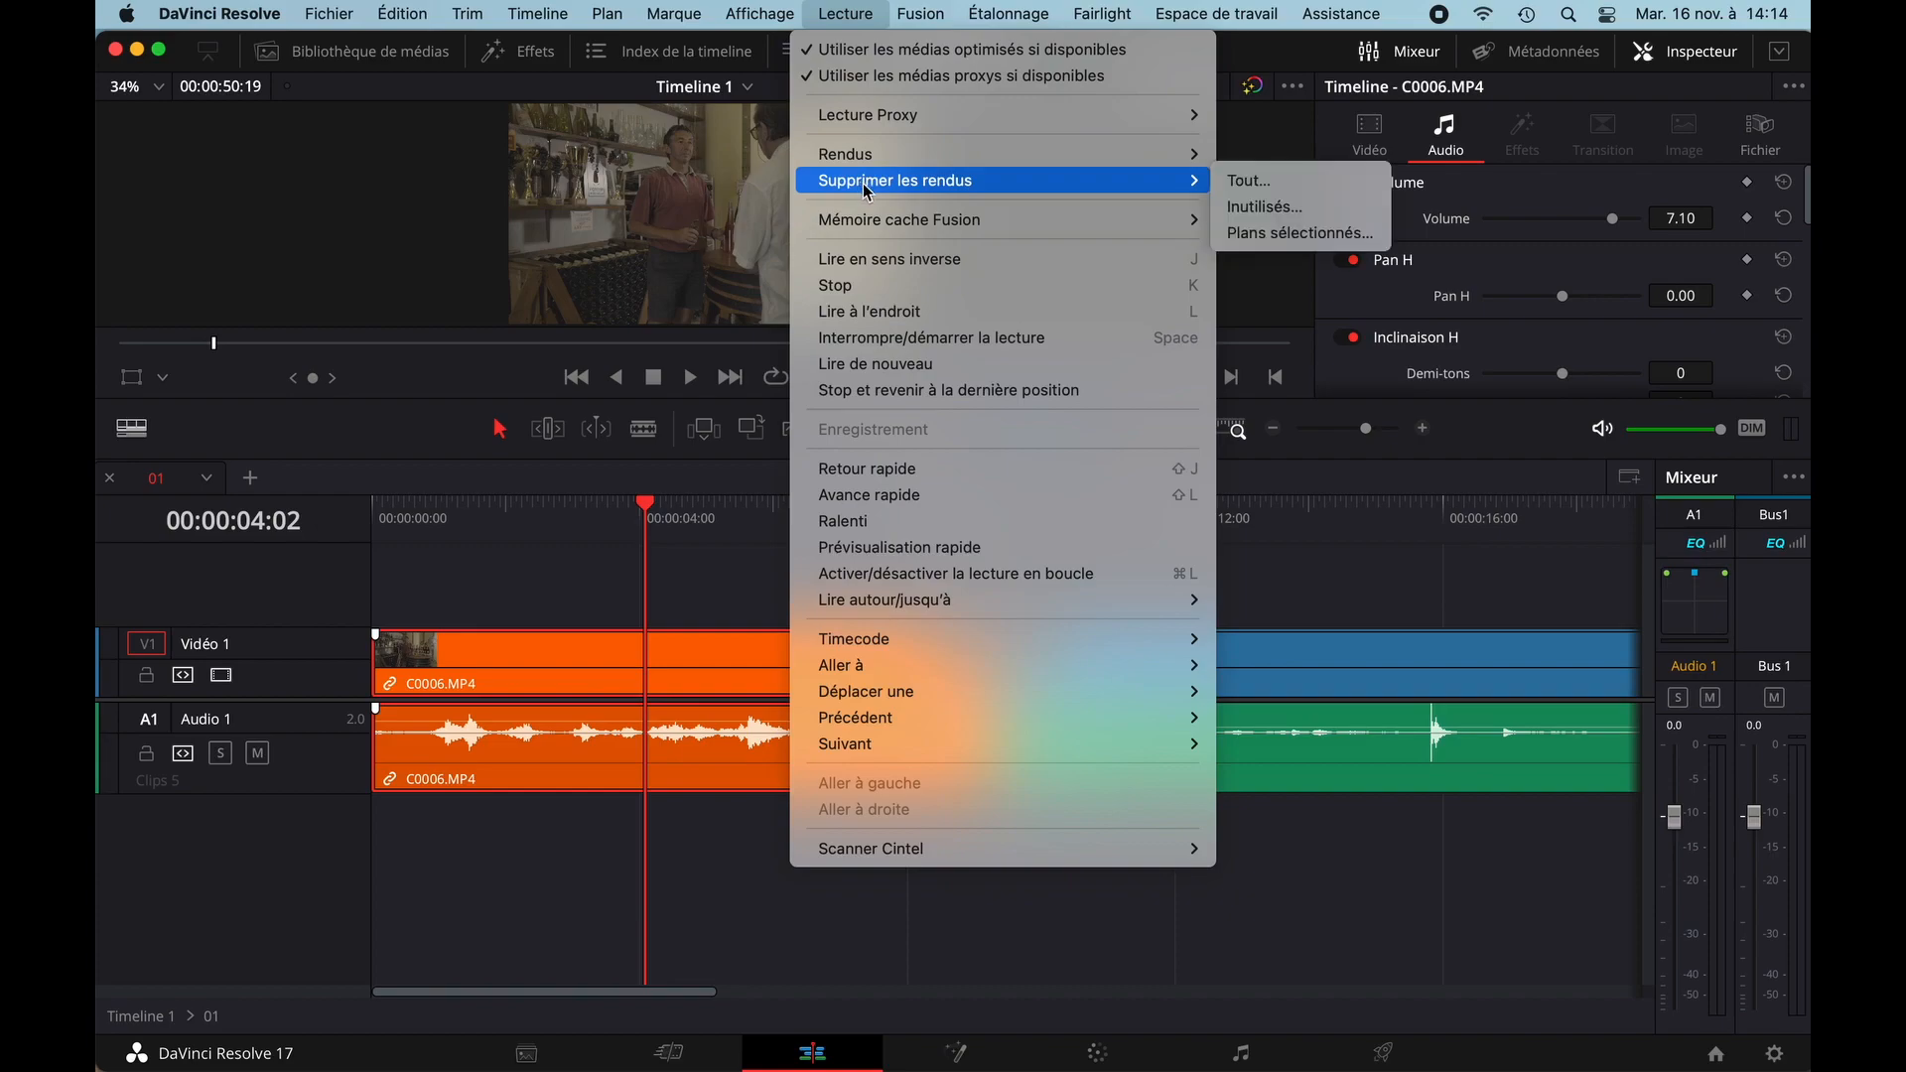
pyautogui.click(1258, 207)
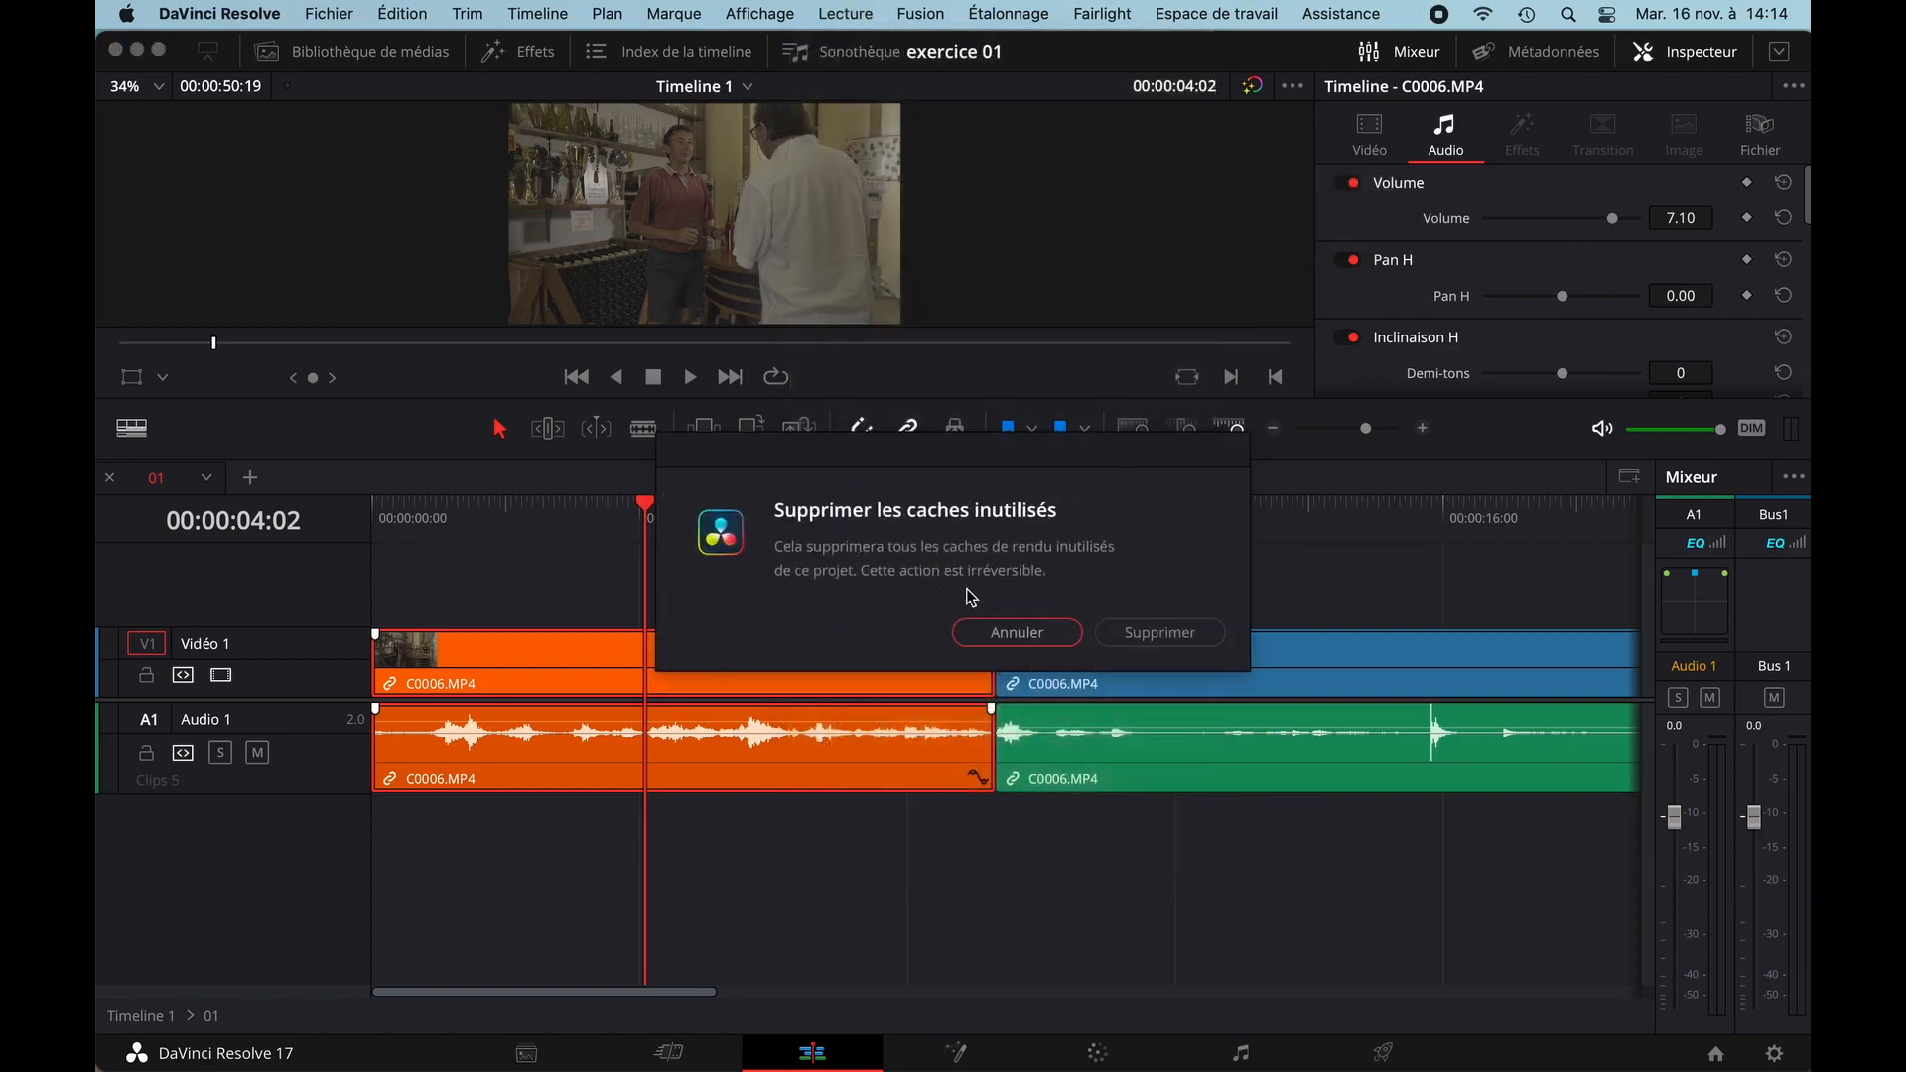
pyautogui.click(1152, 636)
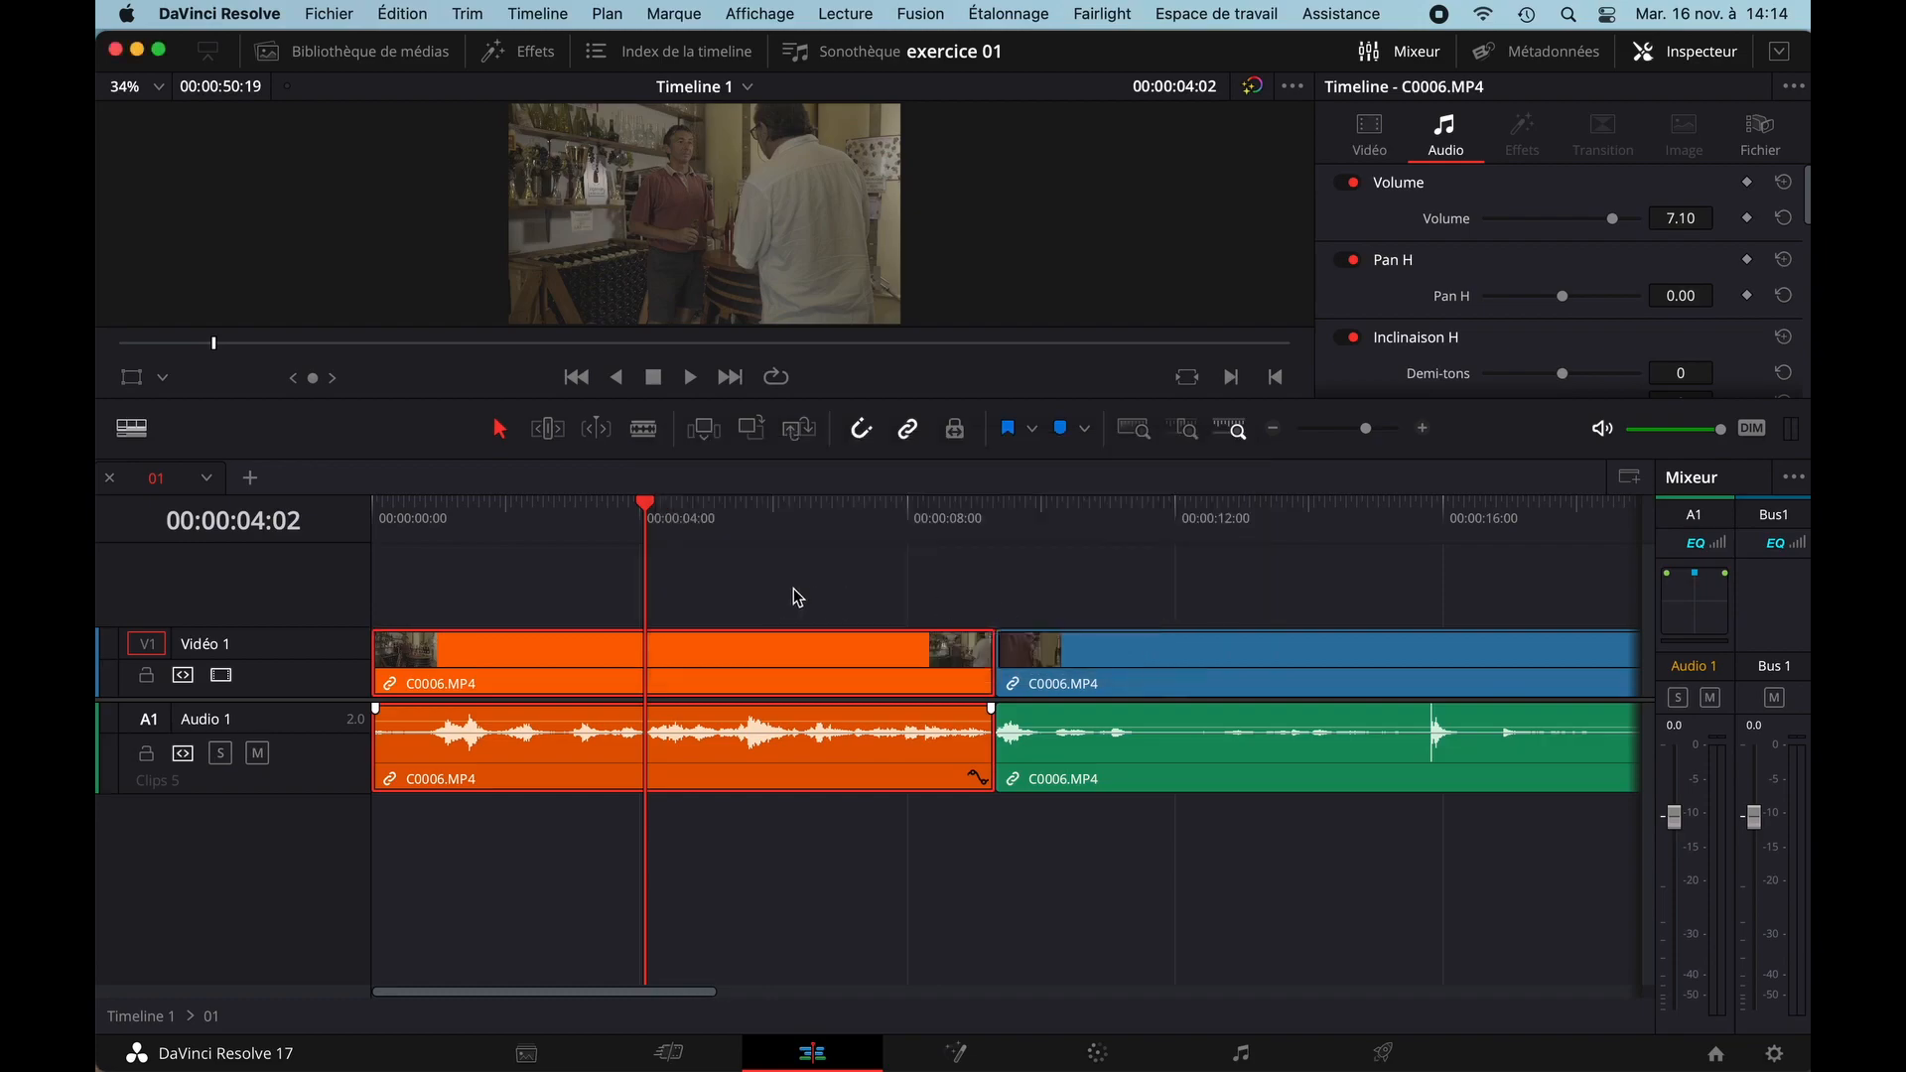
# - Locate the first timeline clip's source in the media library and select C0006.MP4 there
pyautogui.rightClick(709, 651)
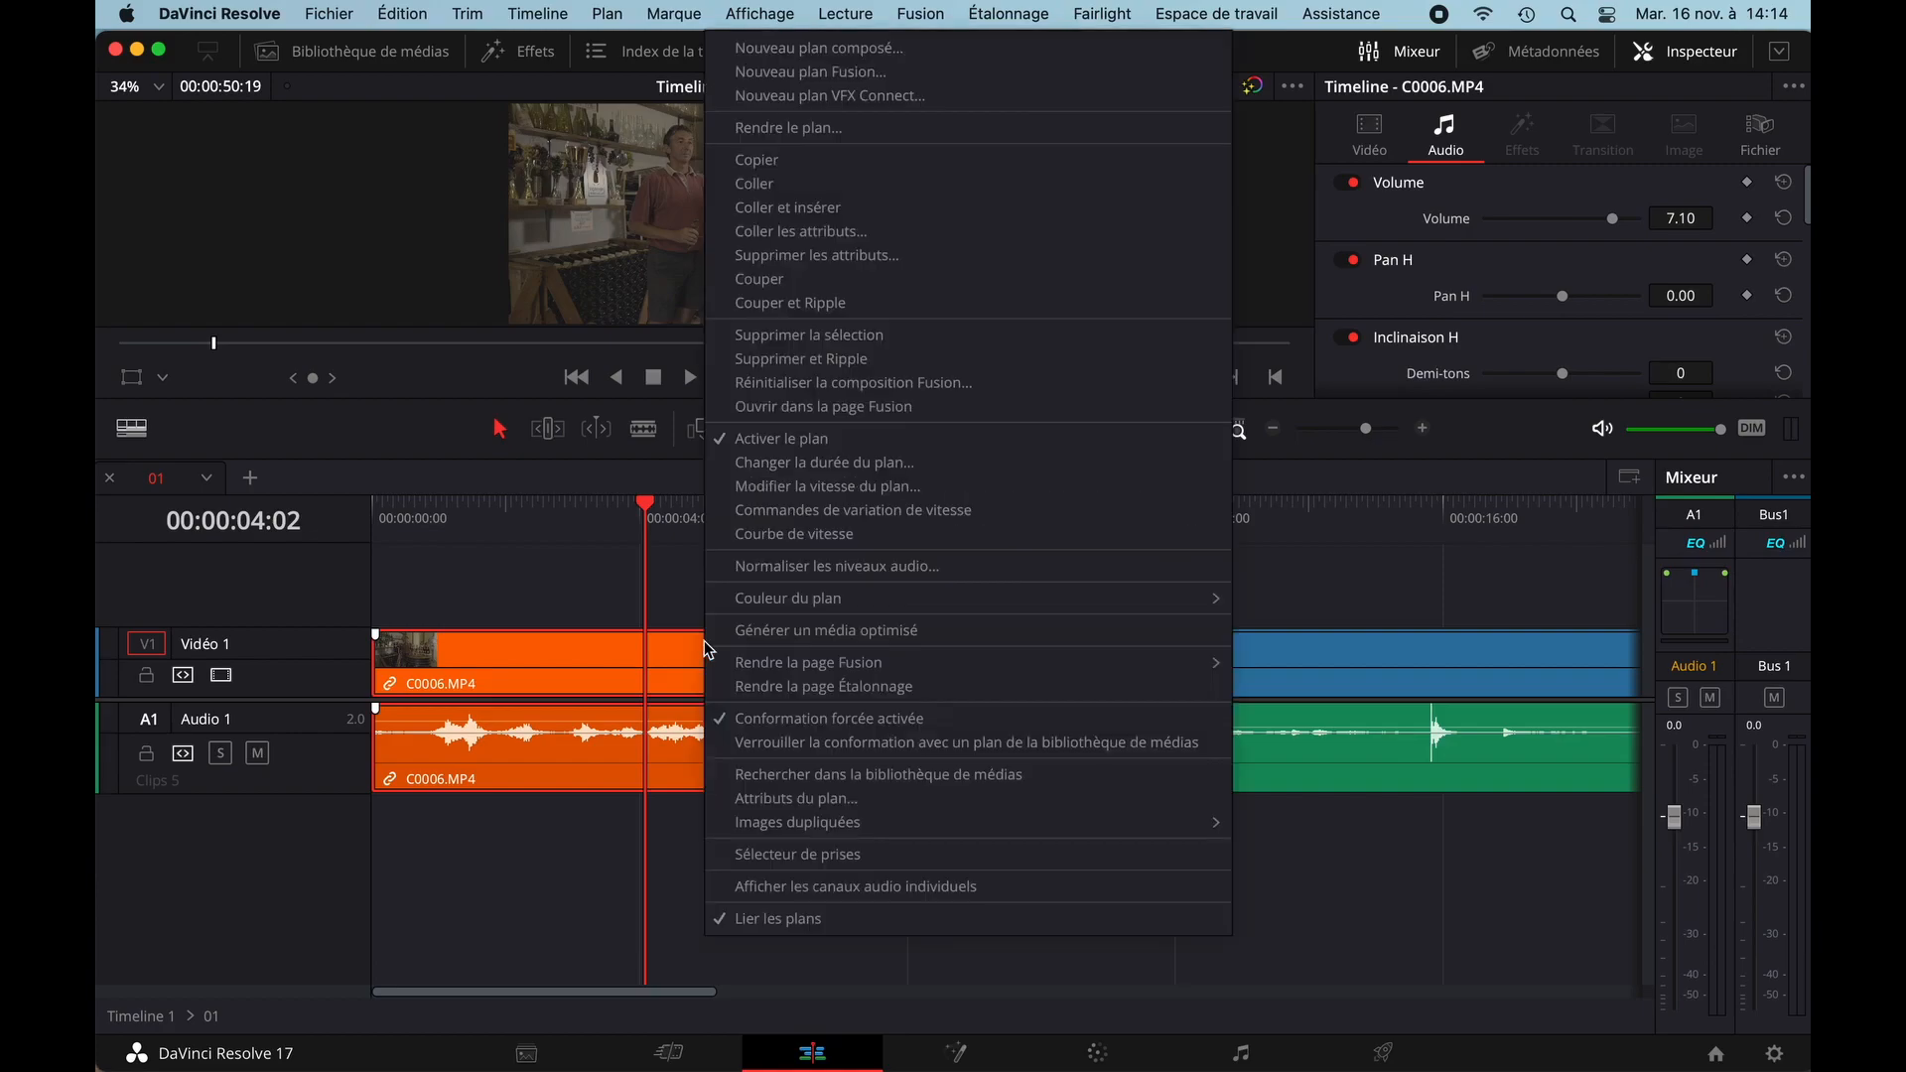
pyautogui.moveTo(770, 666)
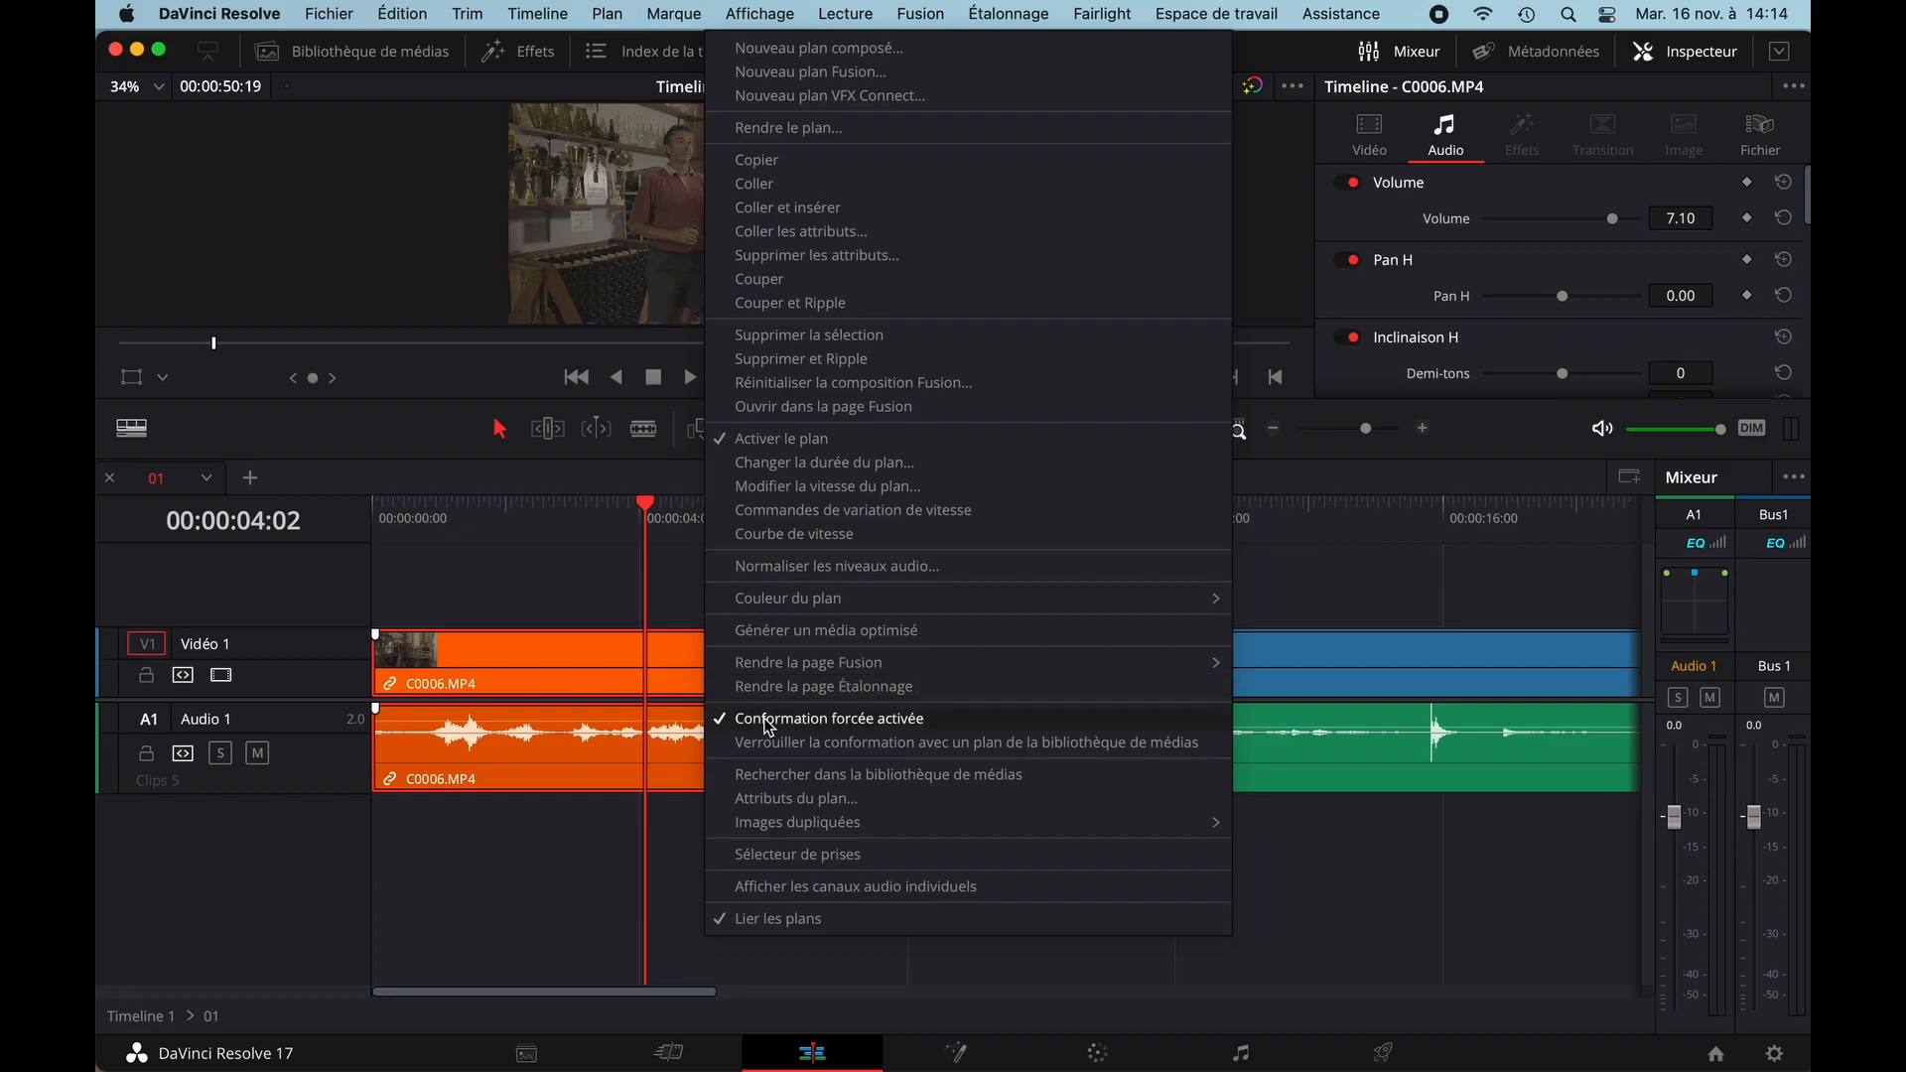
pyautogui.click(832, 774)
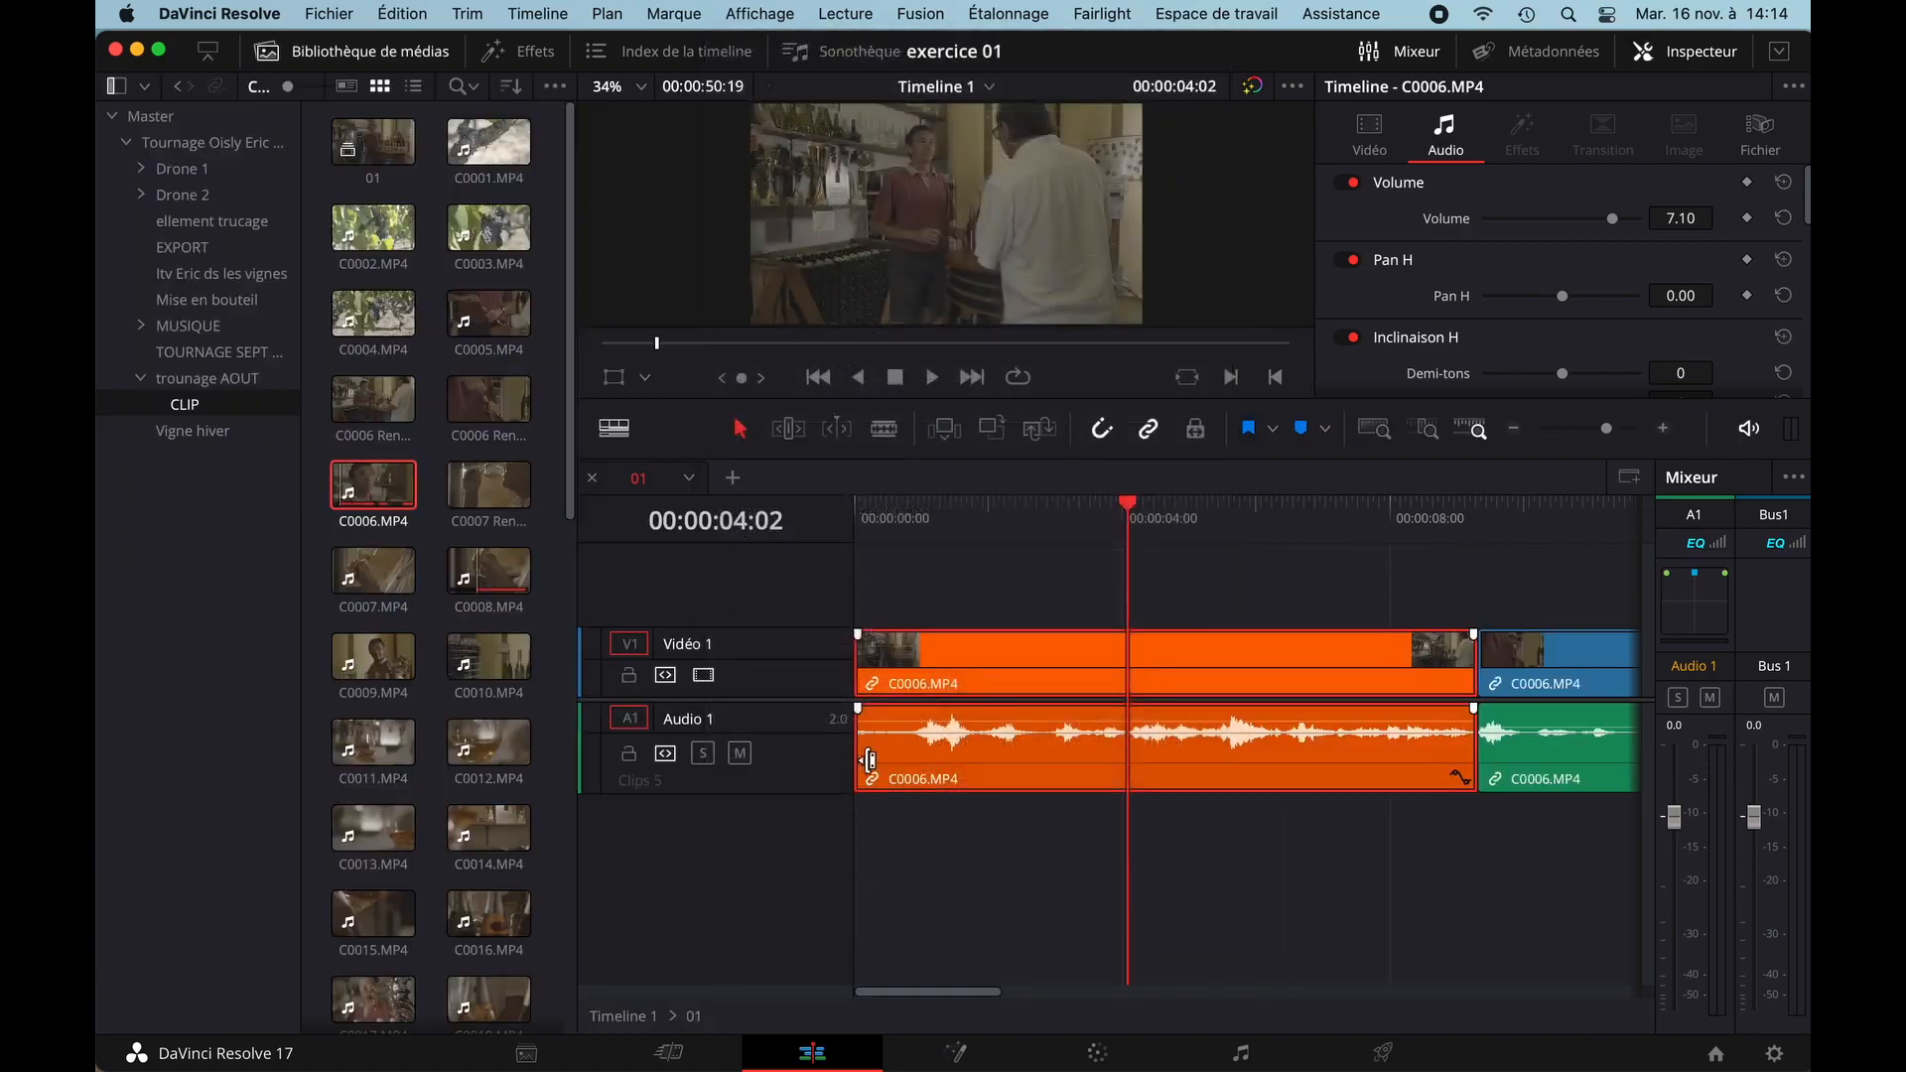
pyautogui.click(369, 469)
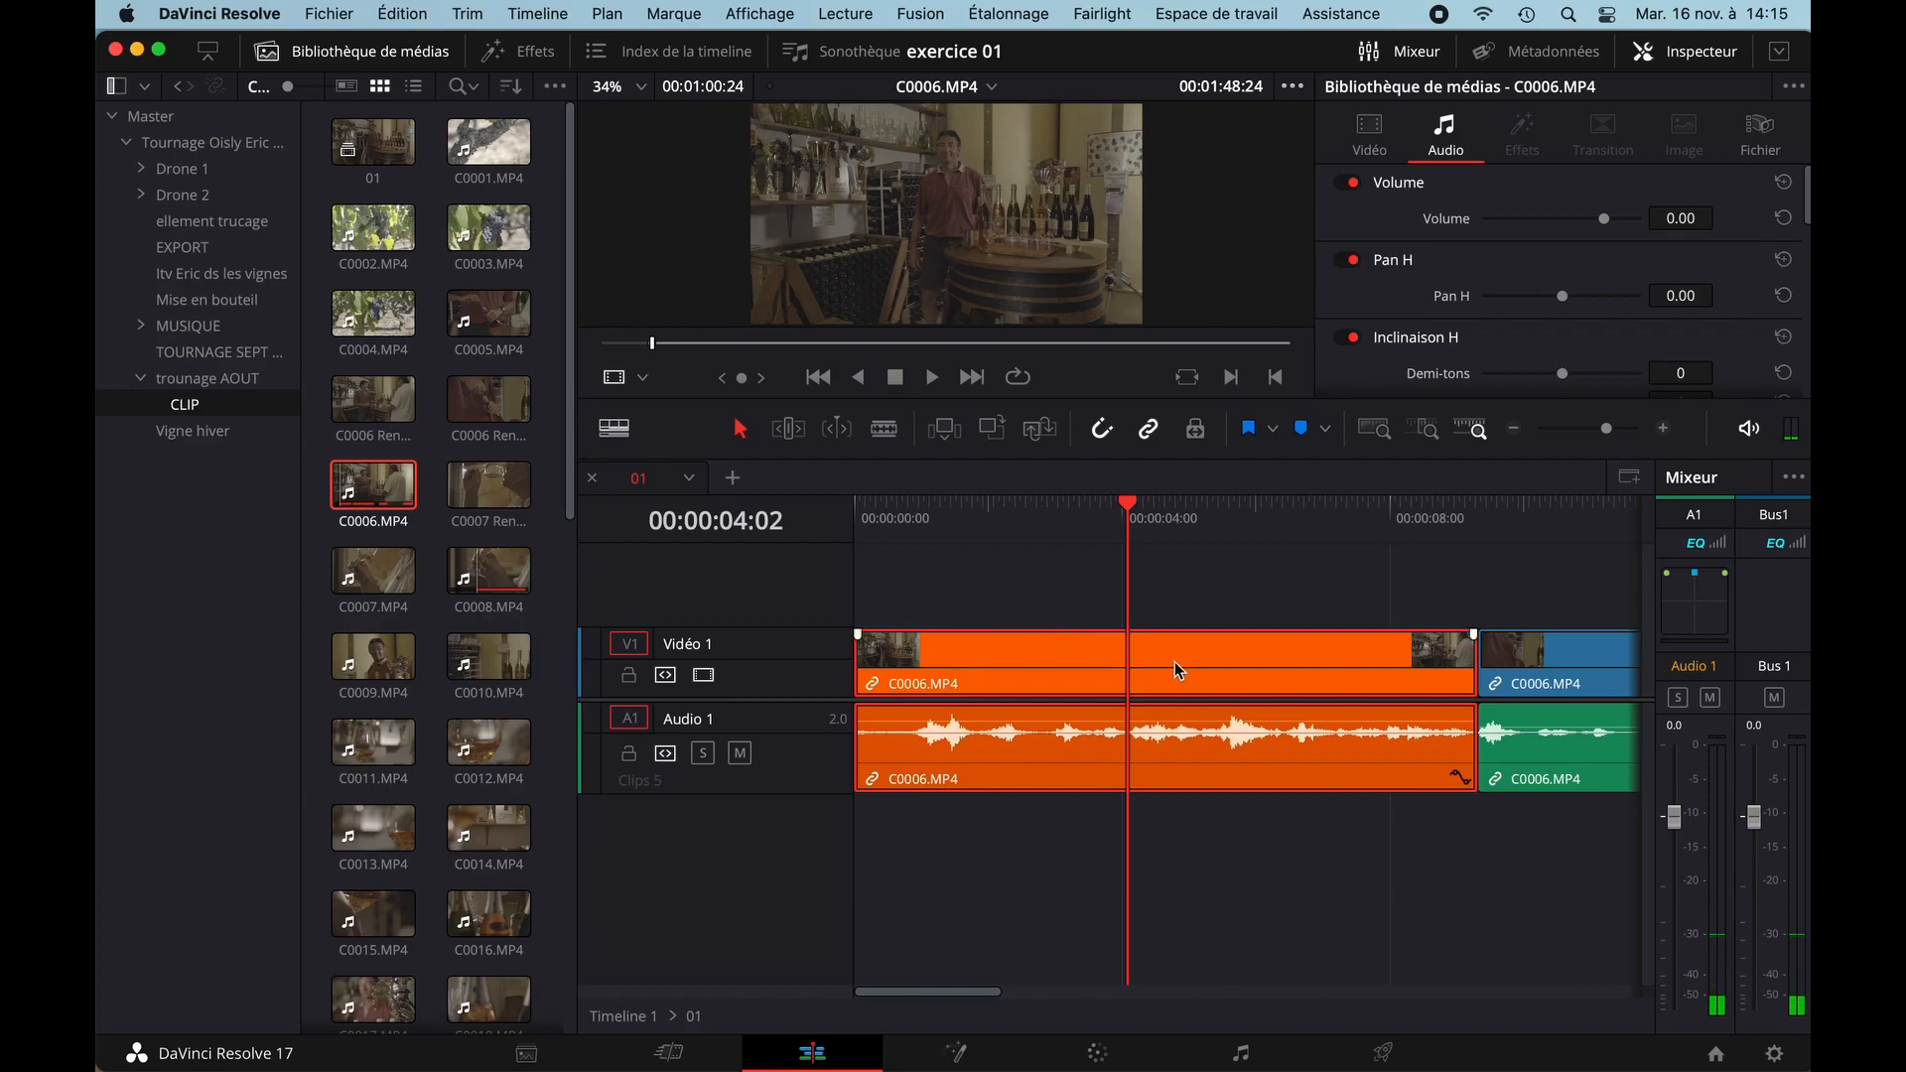
# - Reveal the C0006.MP4 source file in the Finder, close its window and hide the media library
pyautogui.rightClick(363, 489)
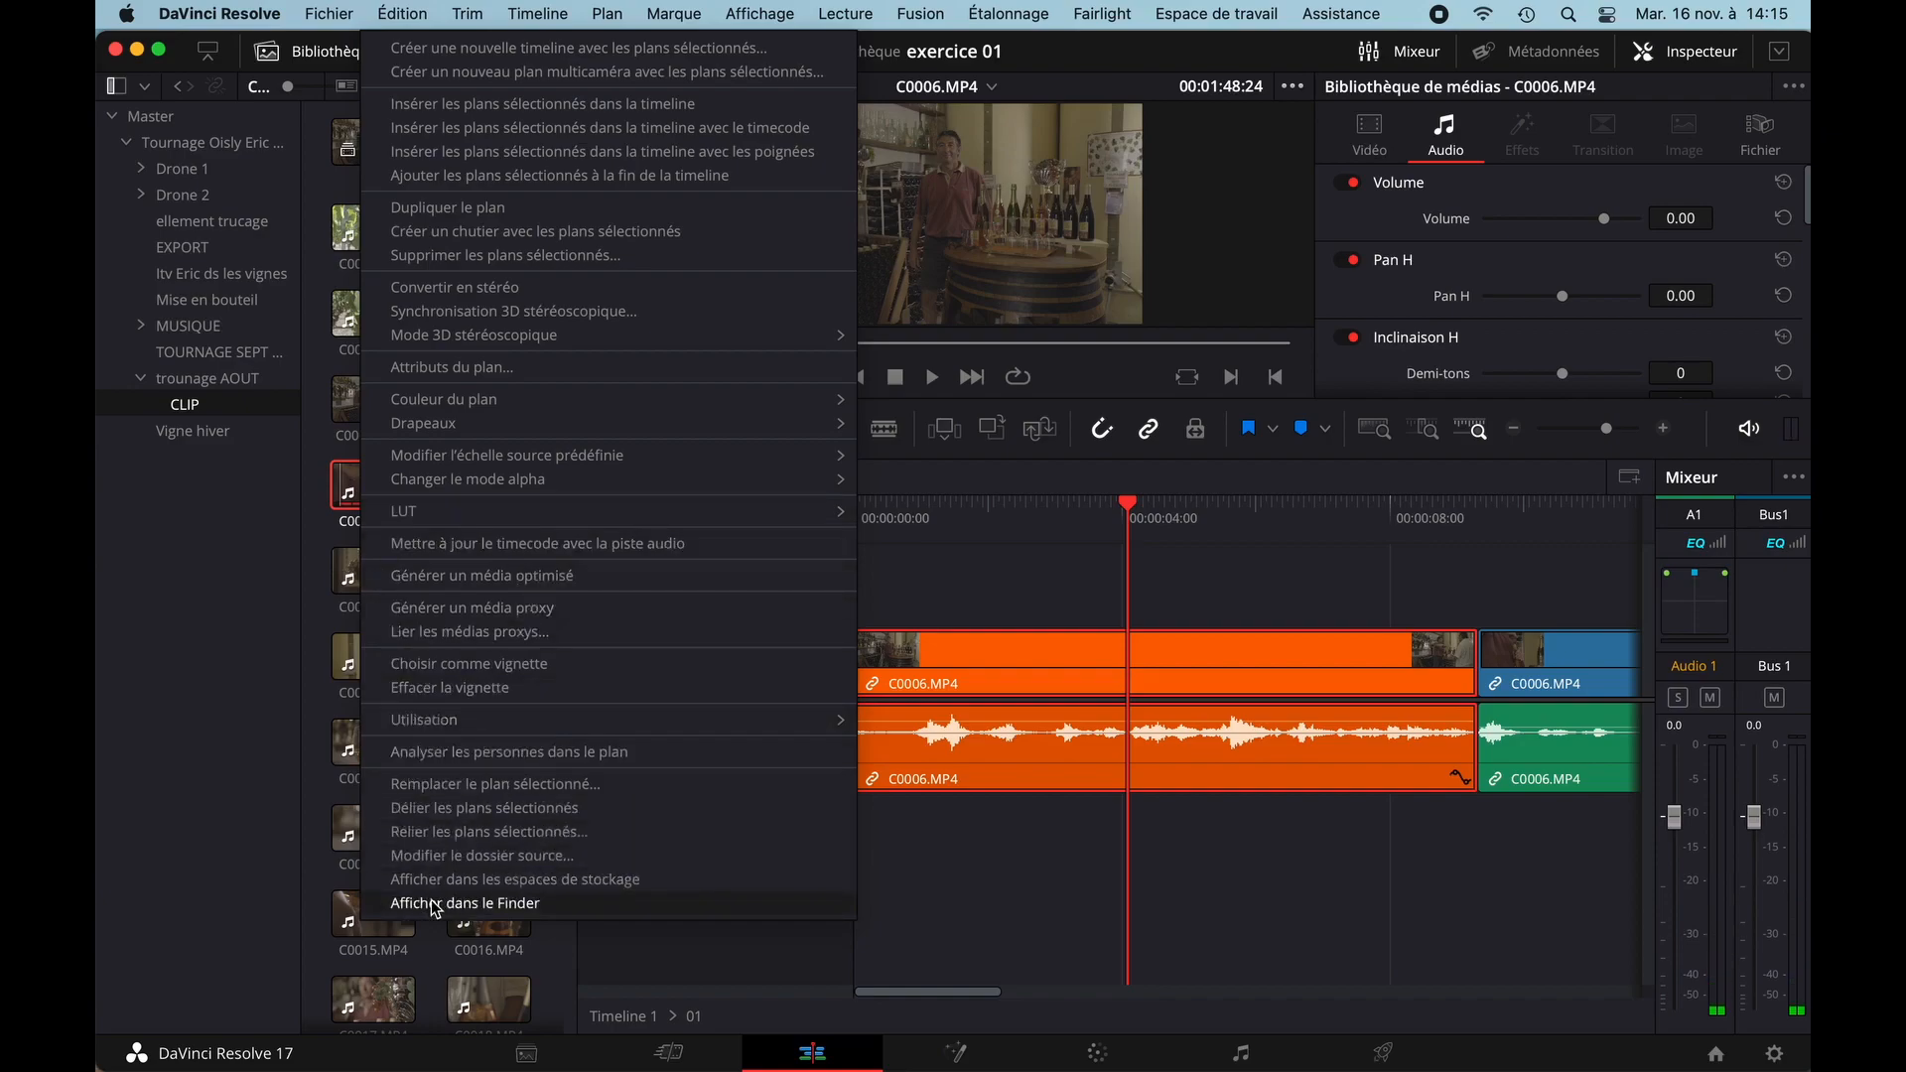
pyautogui.click(464, 905)
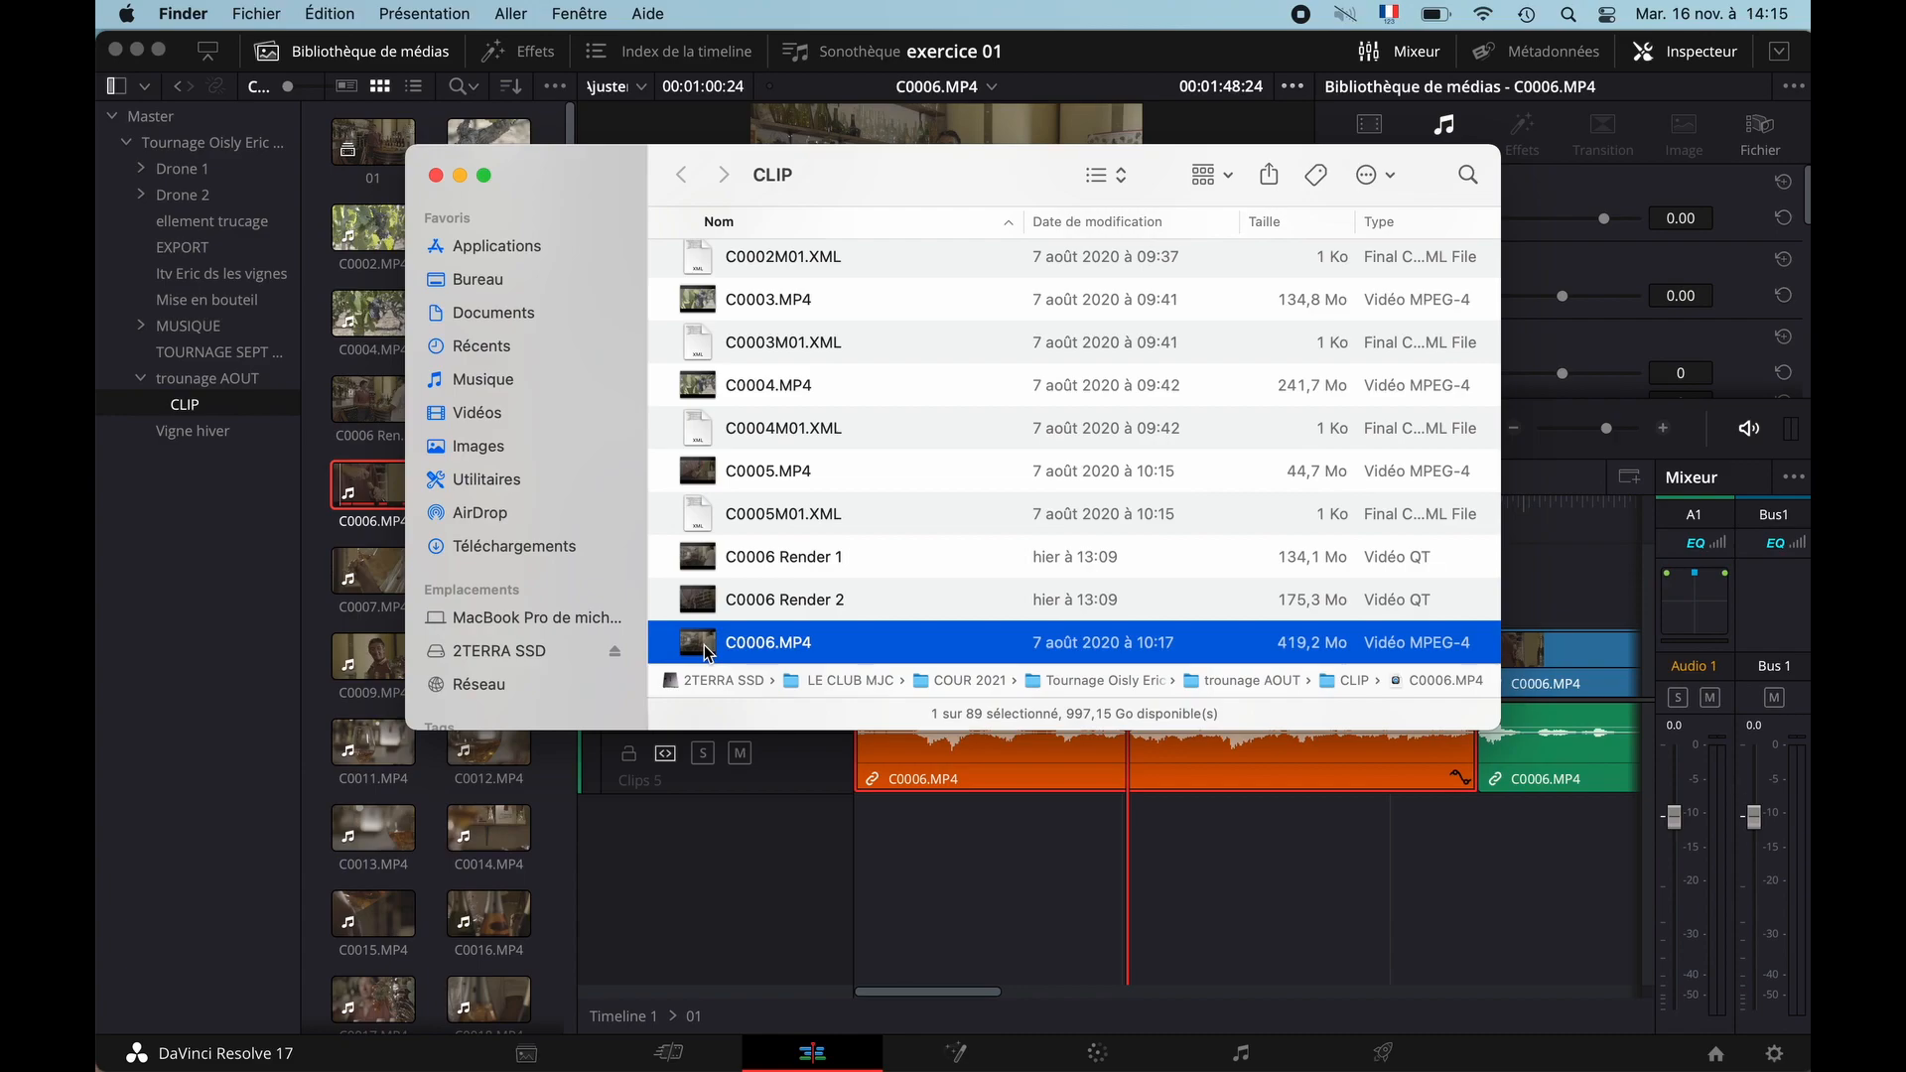
pyautogui.click(435, 174)
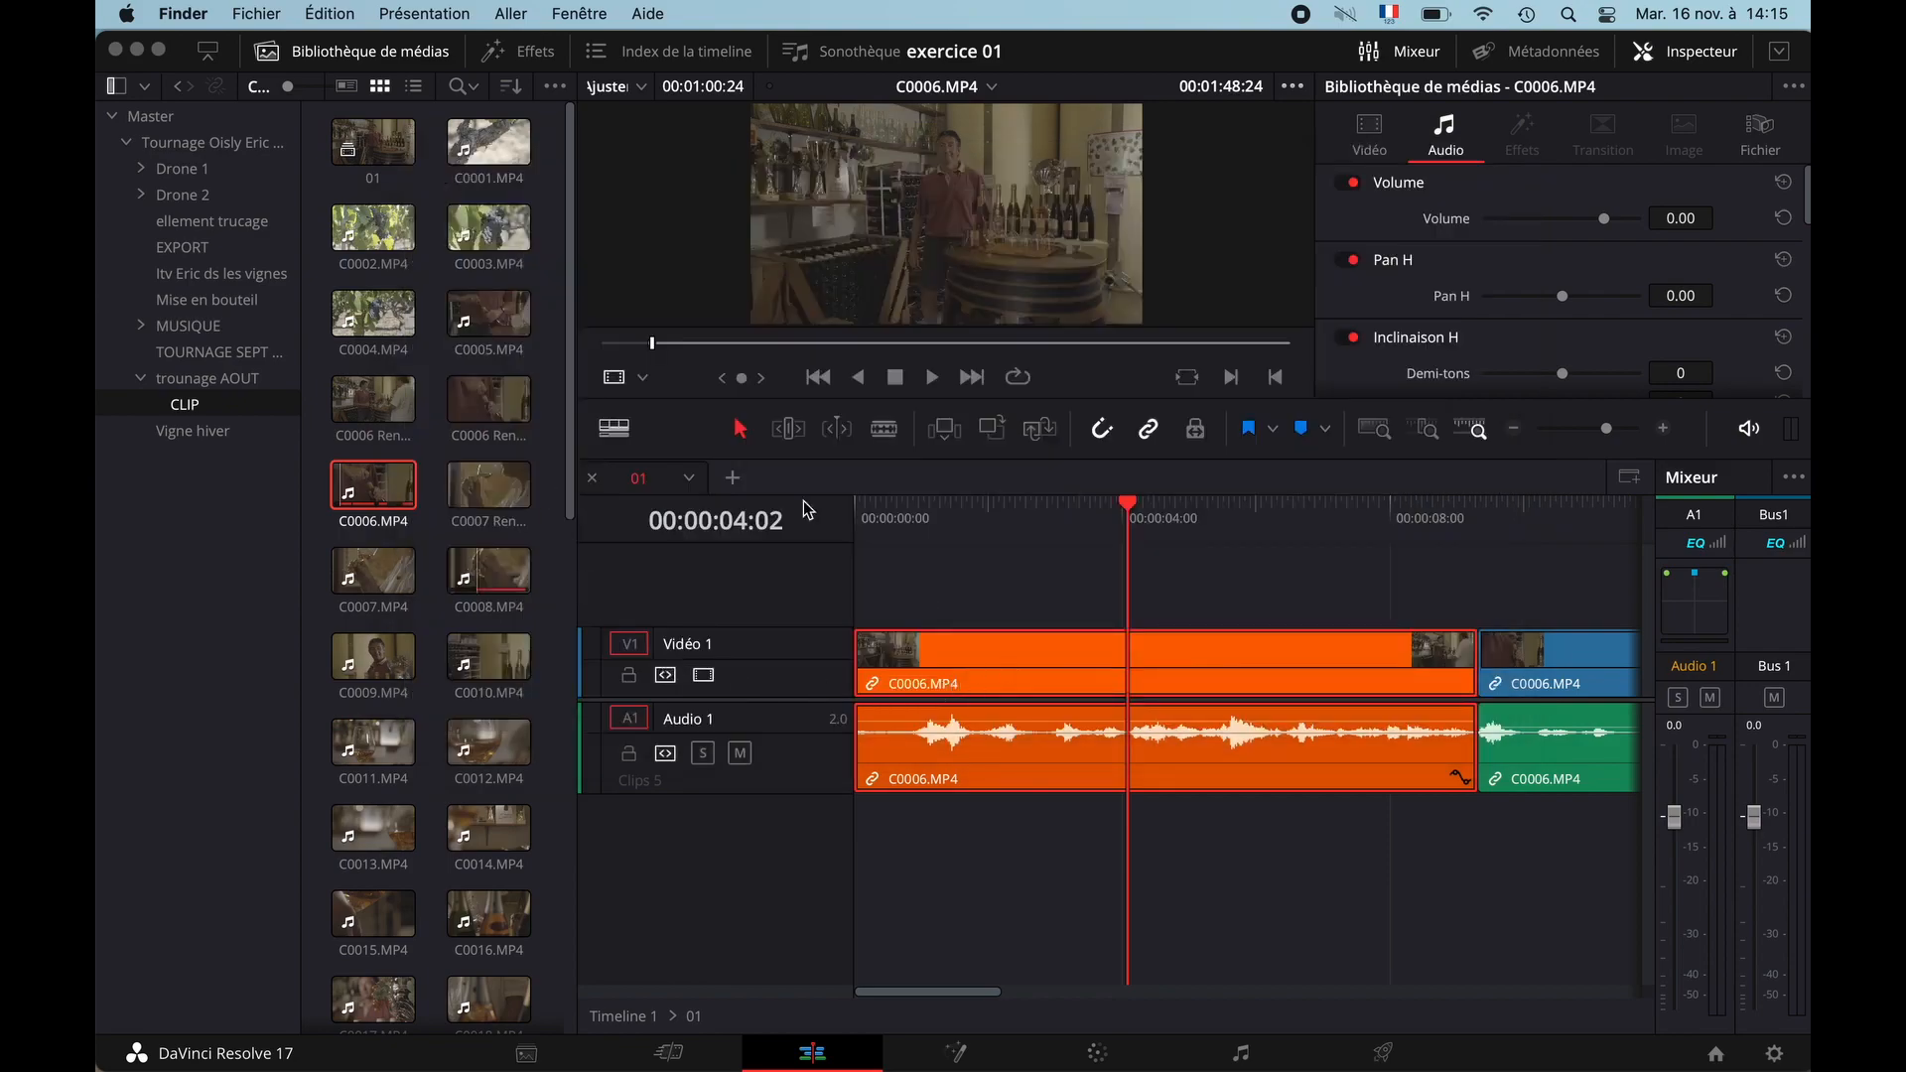
pyautogui.click(266, 53)
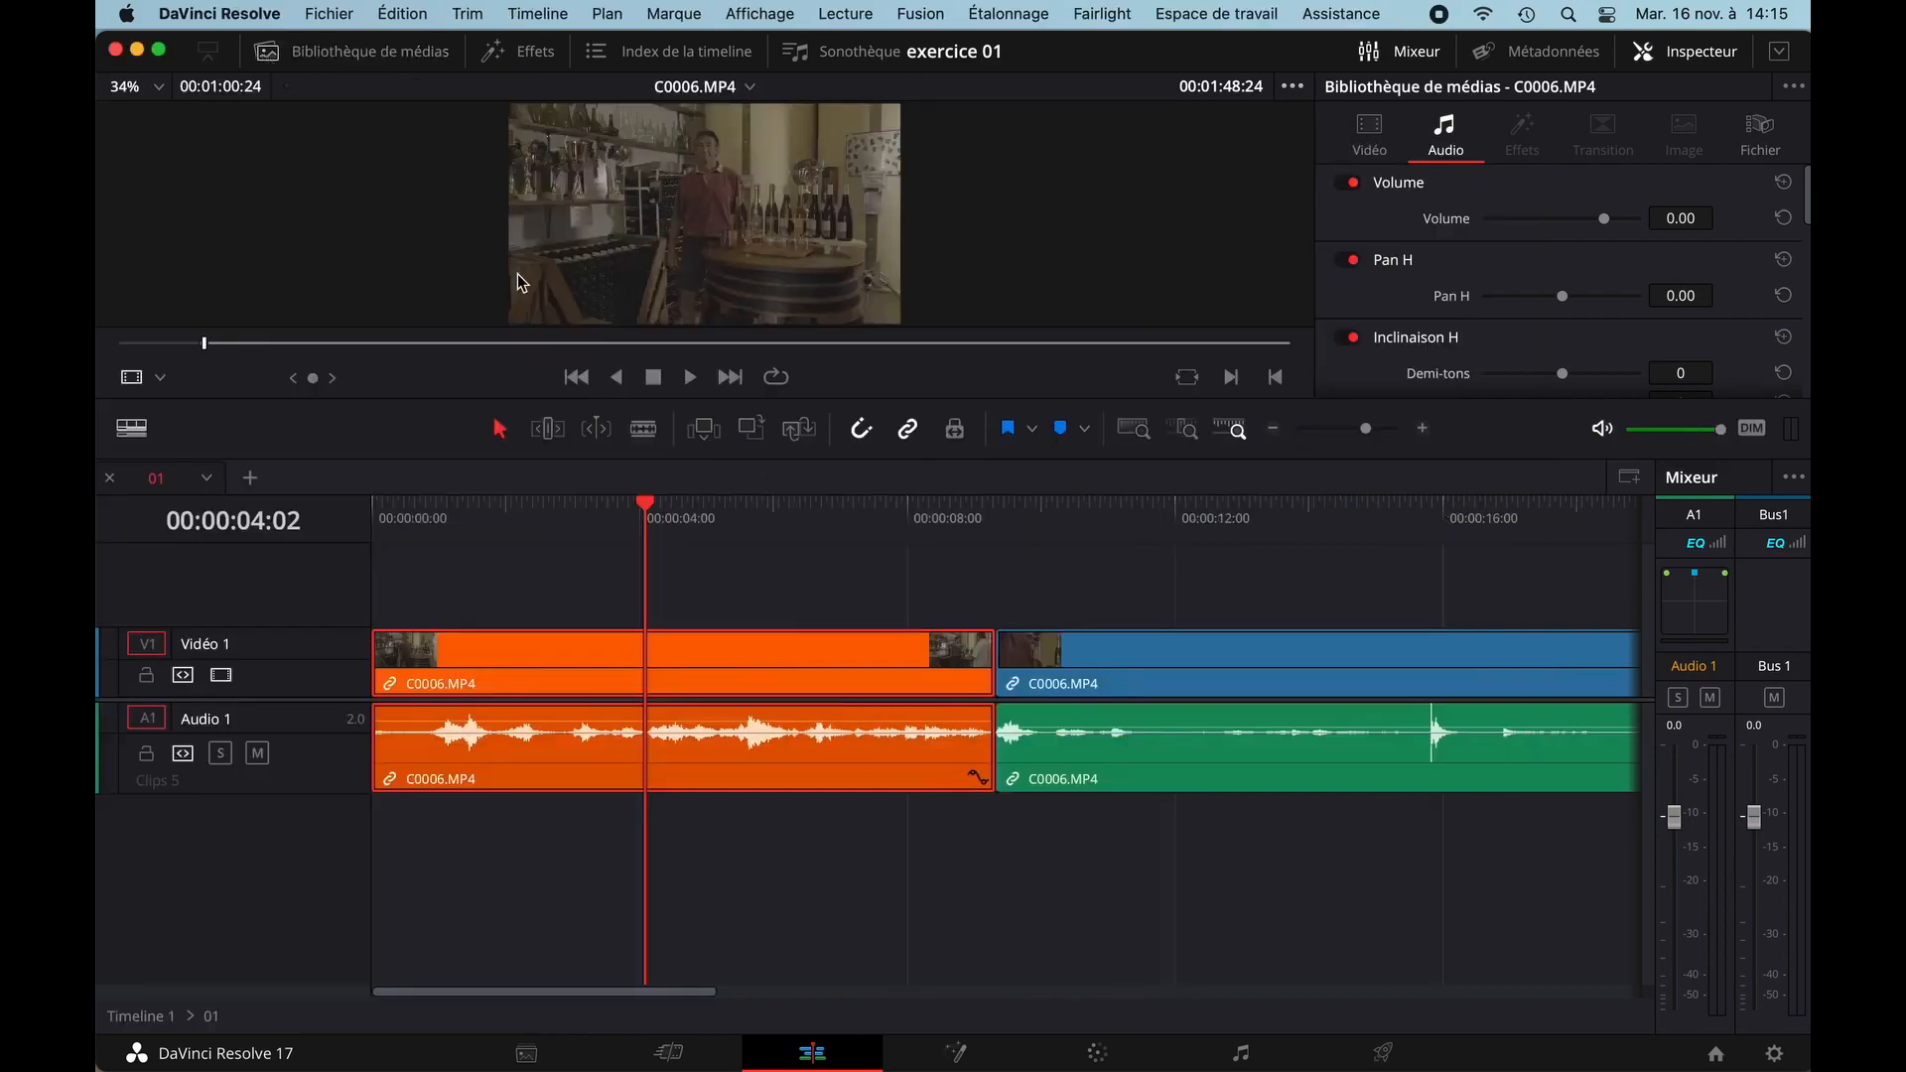
# - Review the first timeline clip's attributes for video, audio, timecode and name, and accept them
pyautogui.rightClick(688, 650)
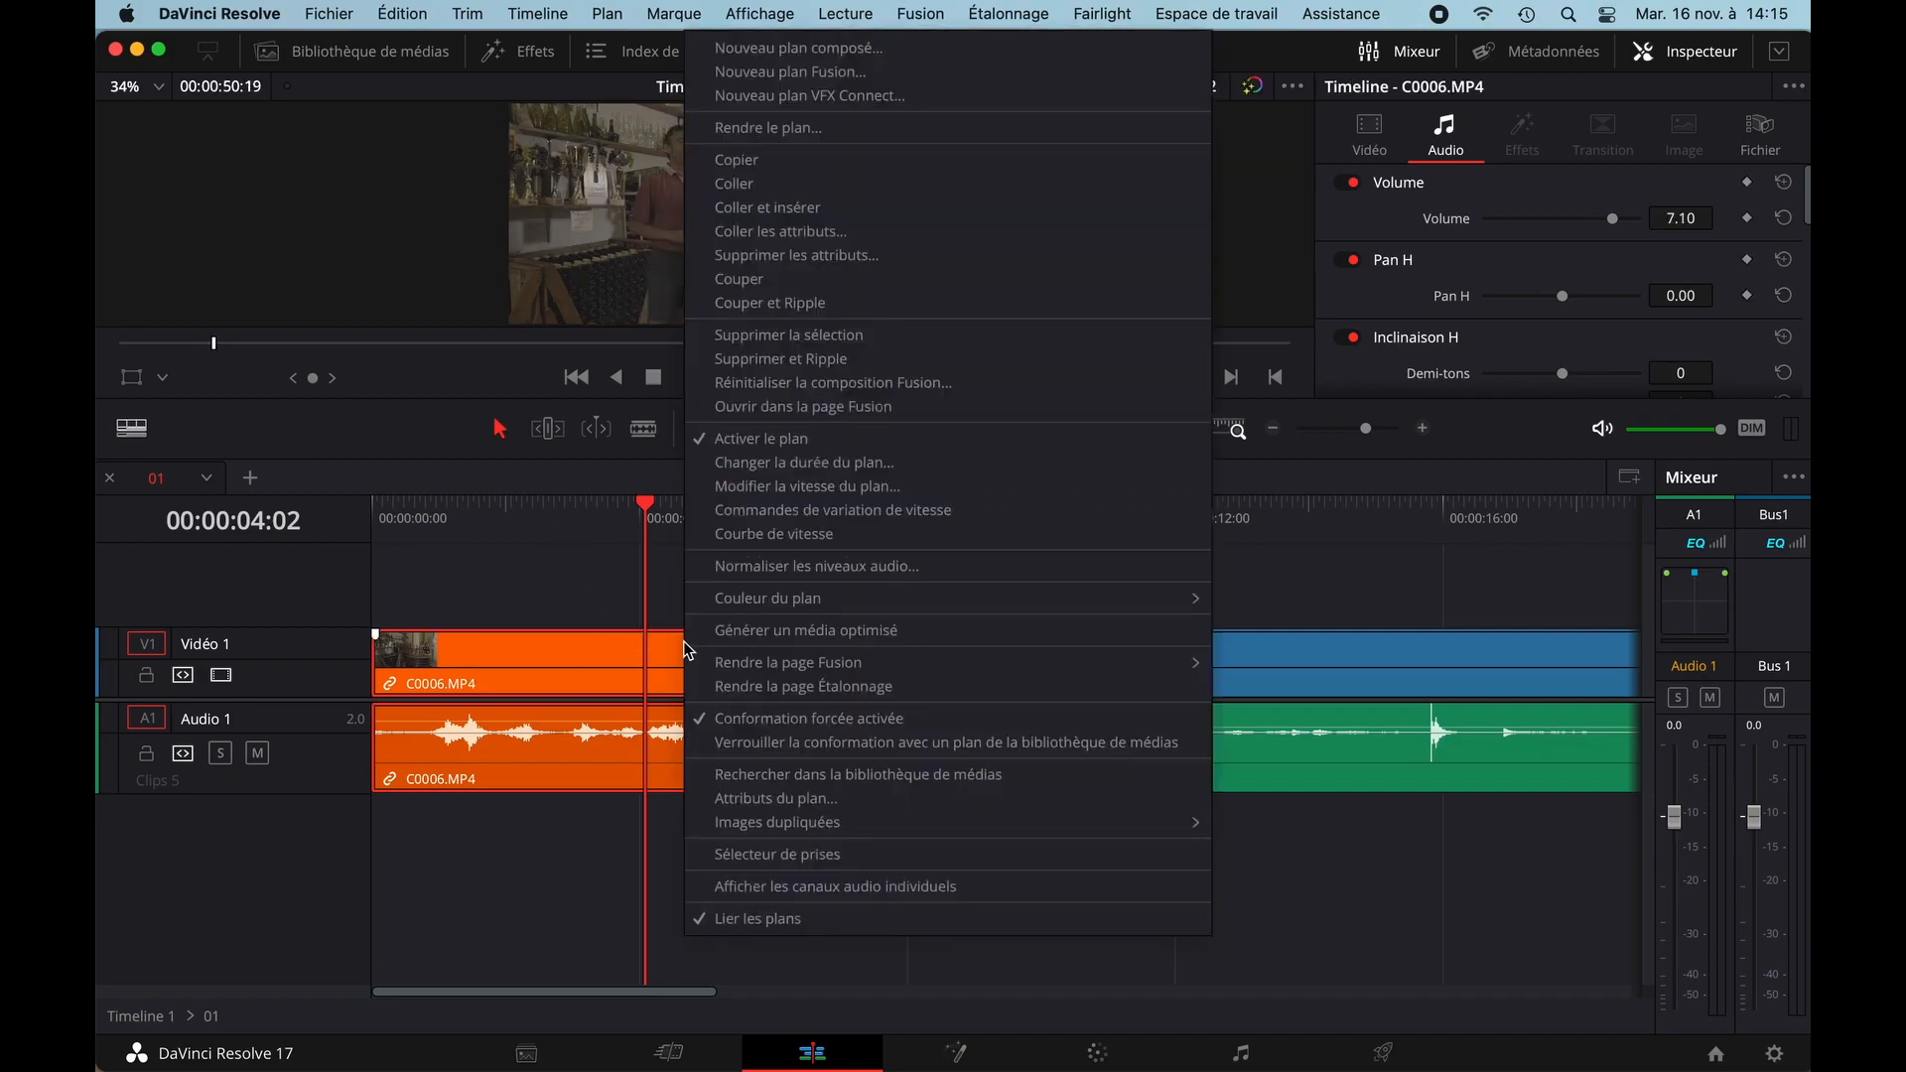
pyautogui.click(724, 801)
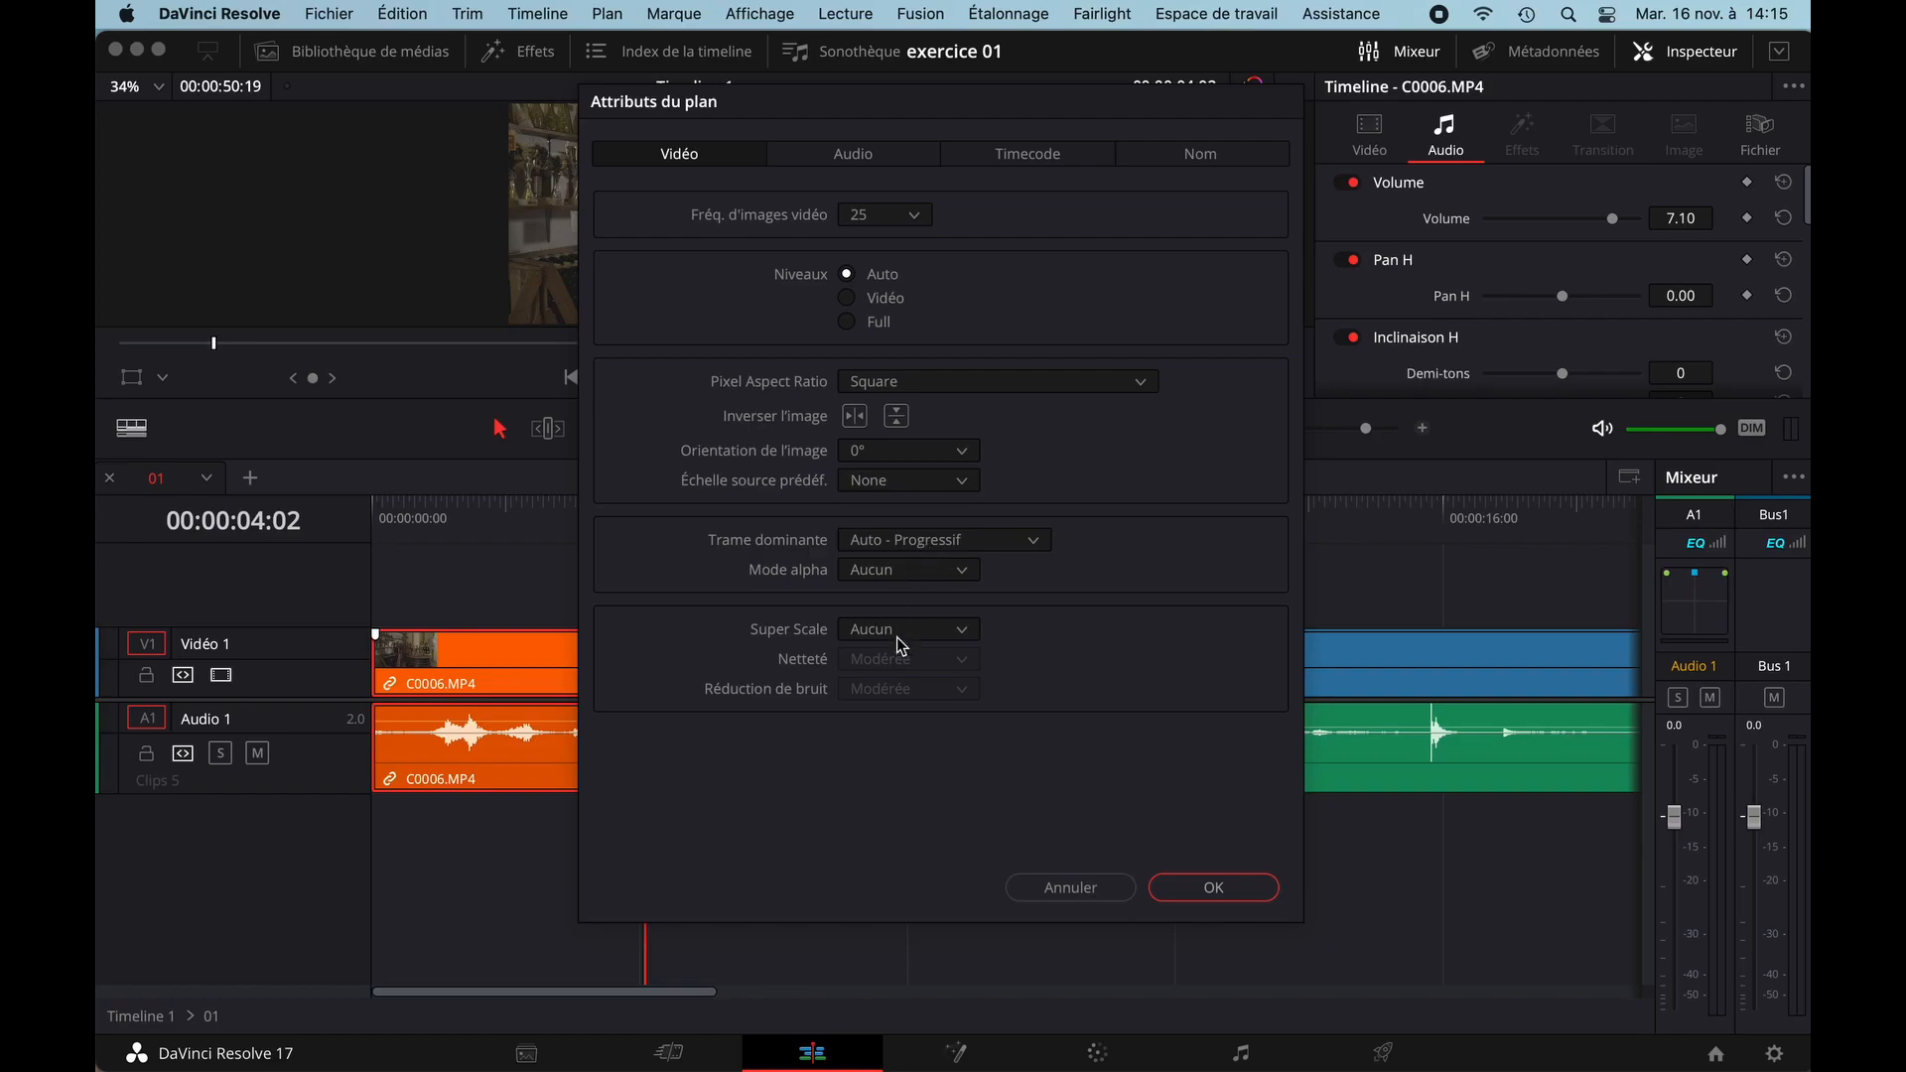
pyautogui.click(862, 159)
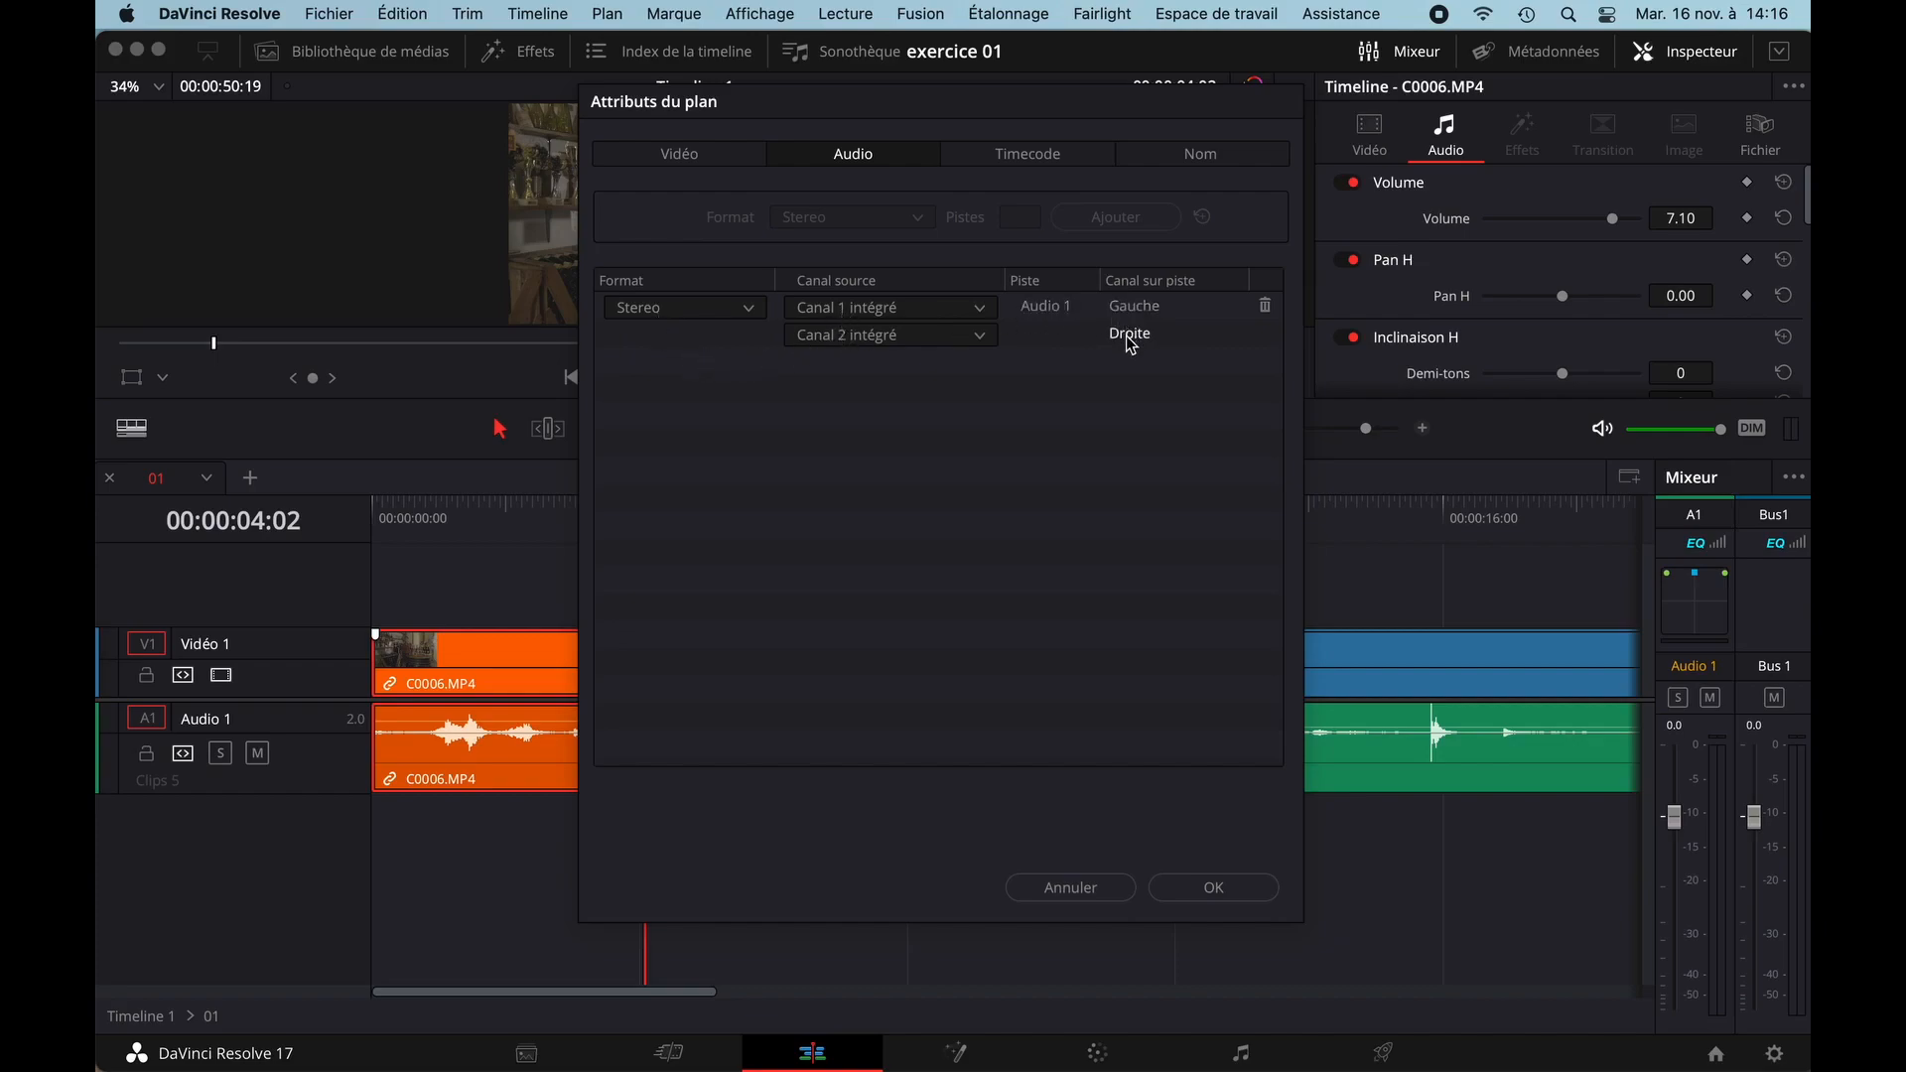
pyautogui.click(1023, 162)
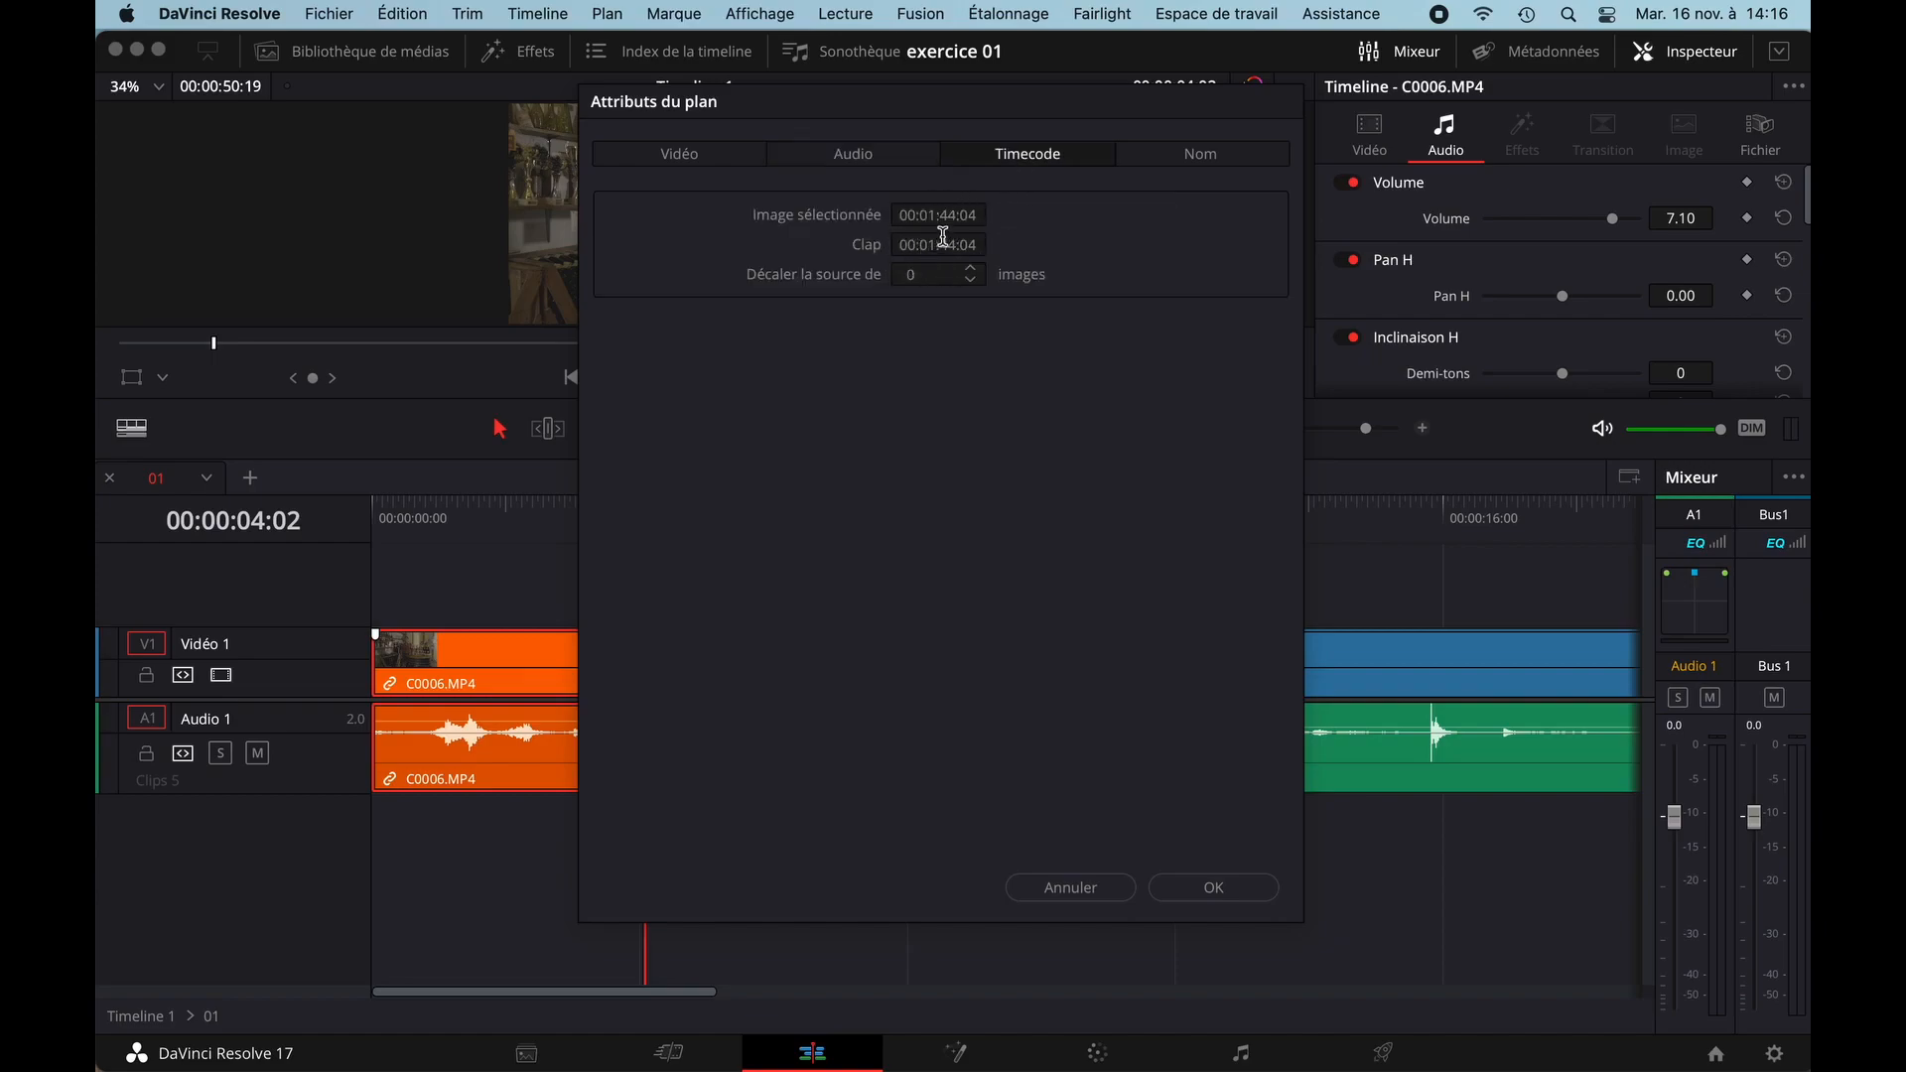
pyautogui.click(1207, 157)
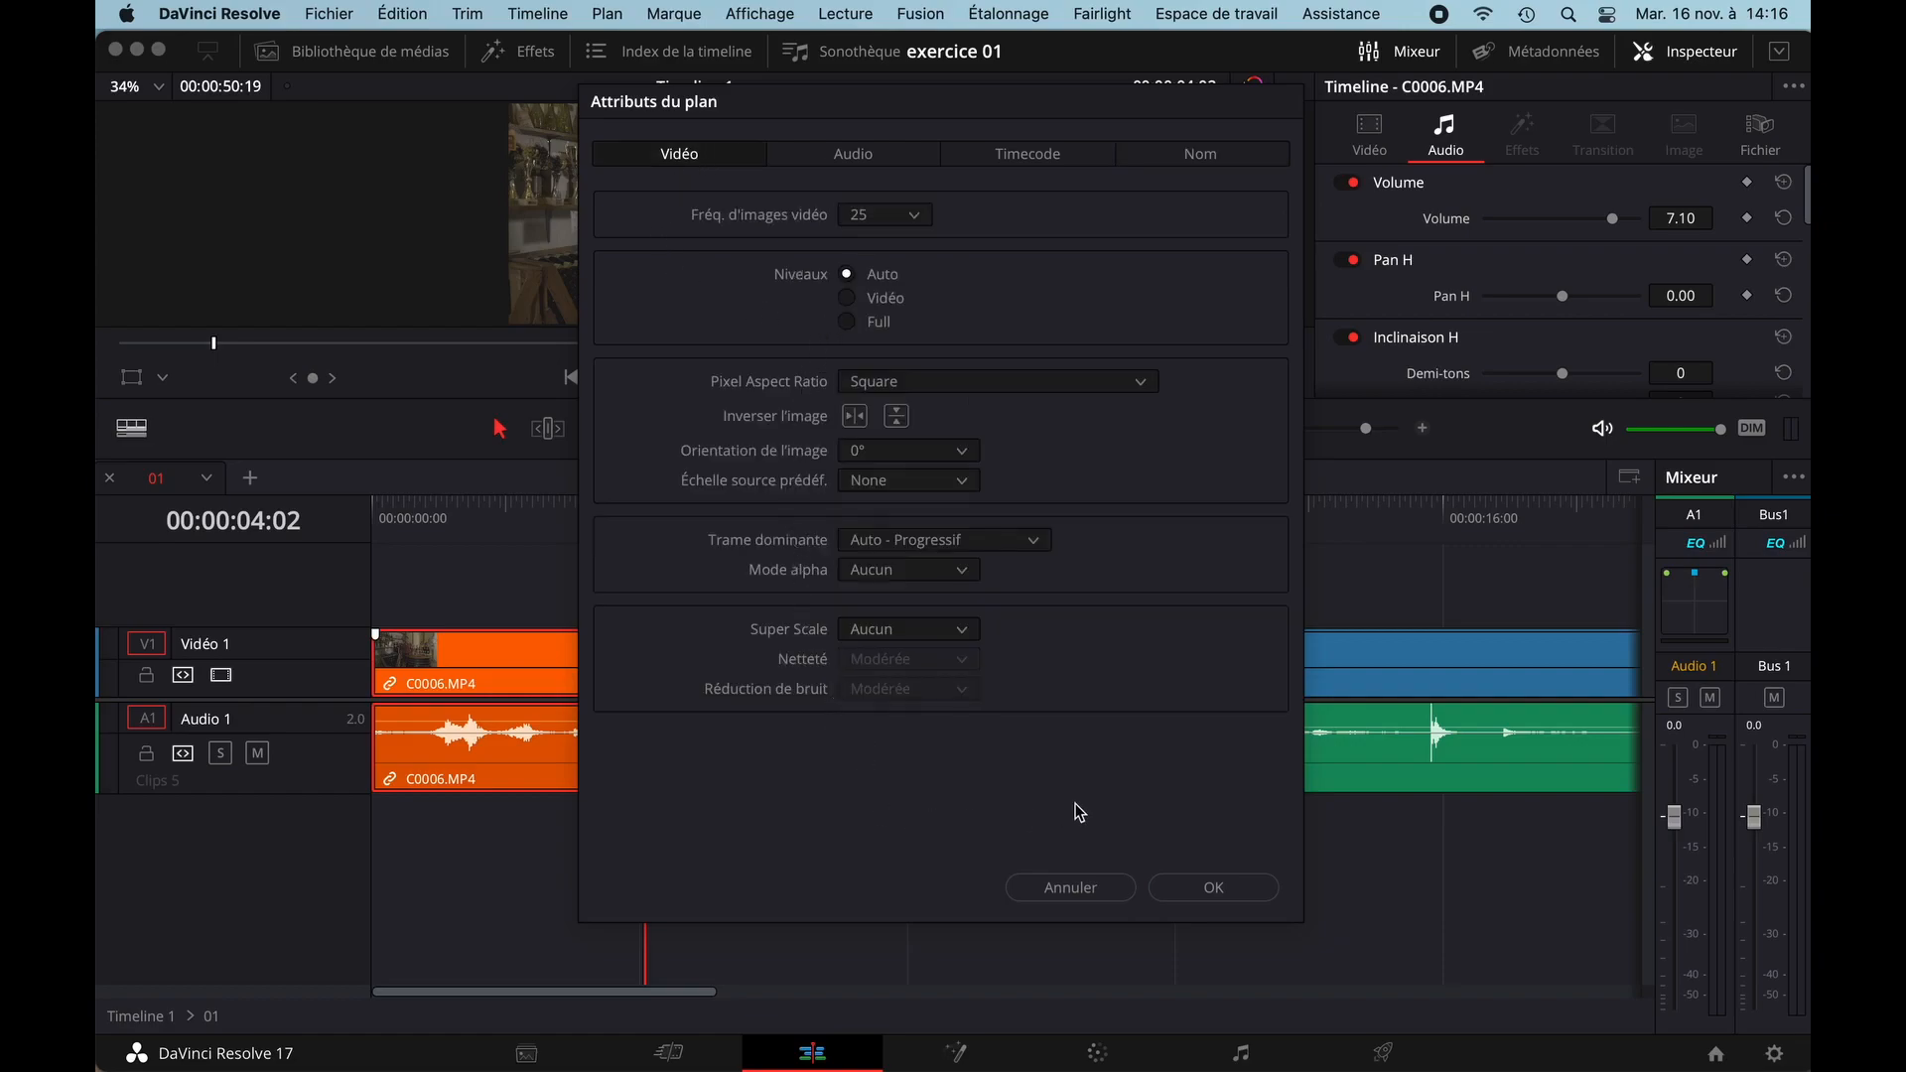
pyautogui.click(1190, 888)
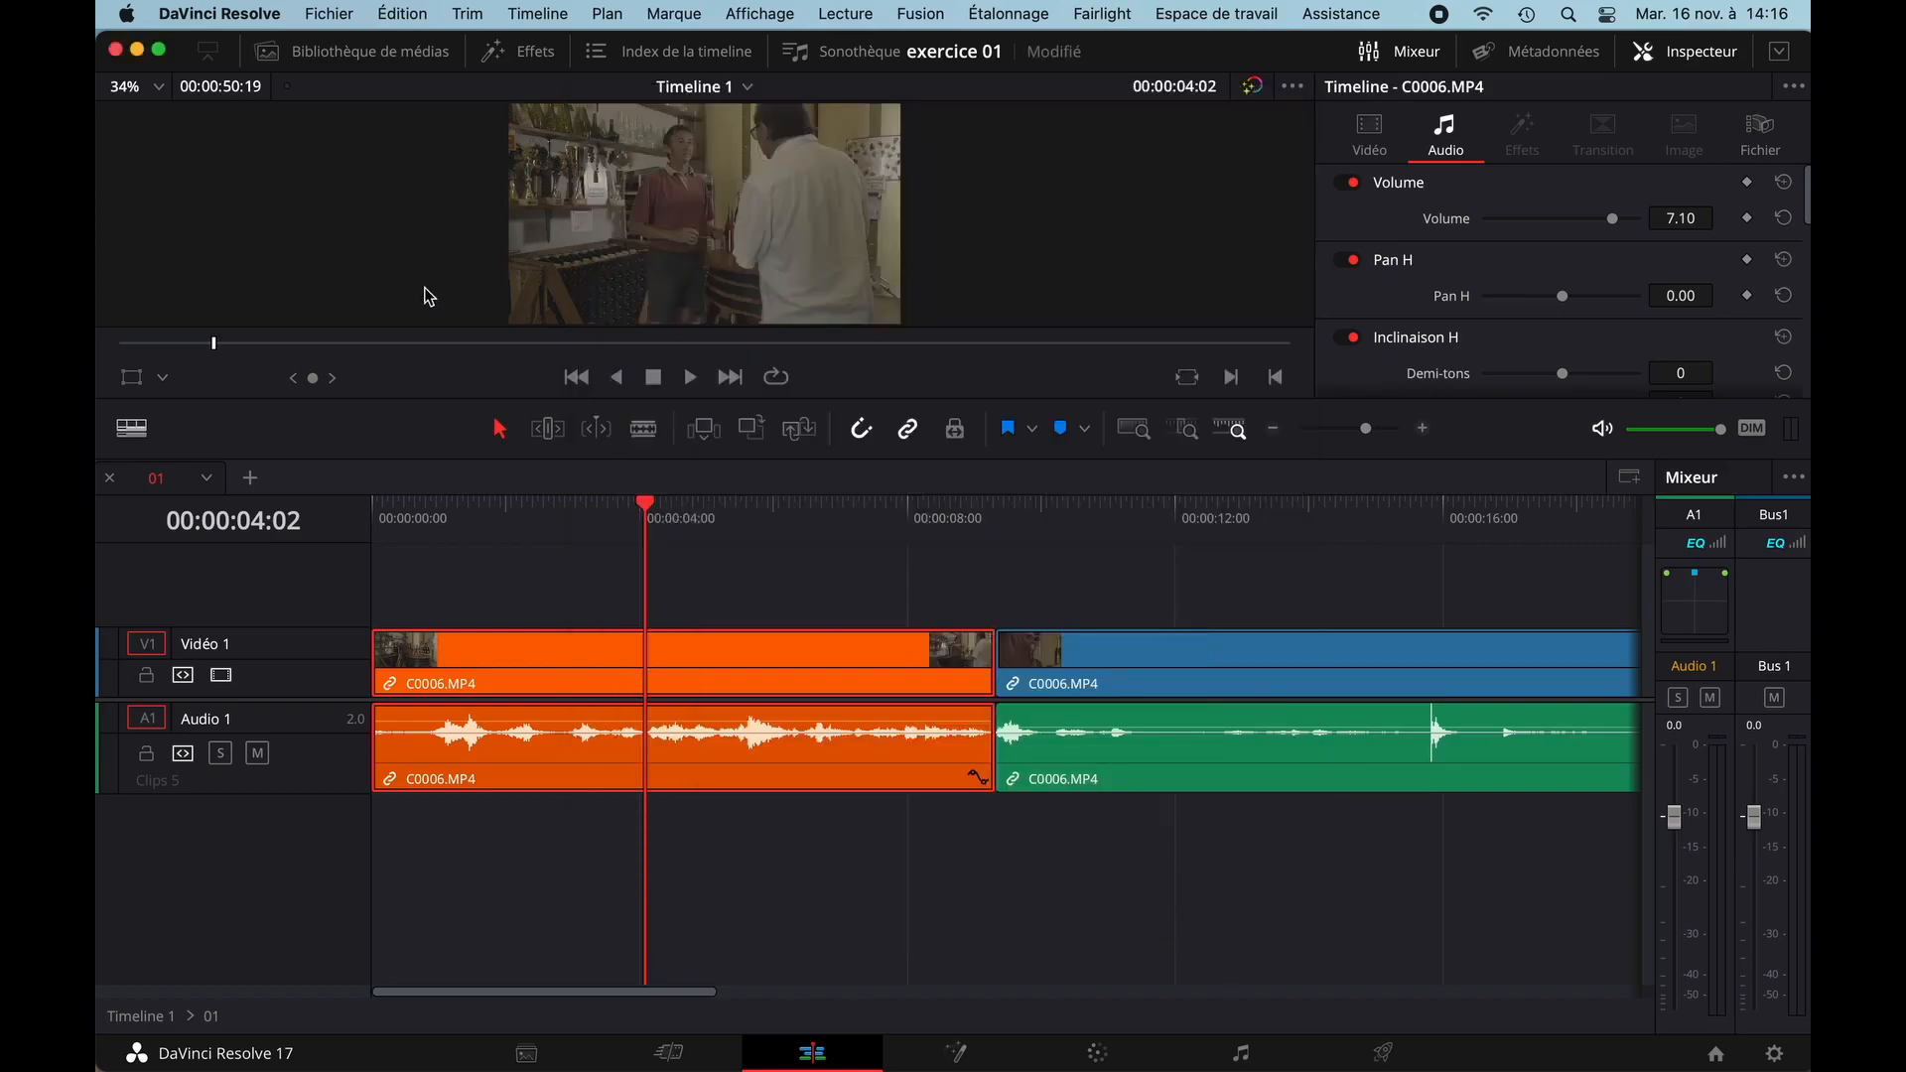
# - View the clip attributes of C0006.MP4 from the media library, cancel them and hide the library
pyautogui.click(270, 53)
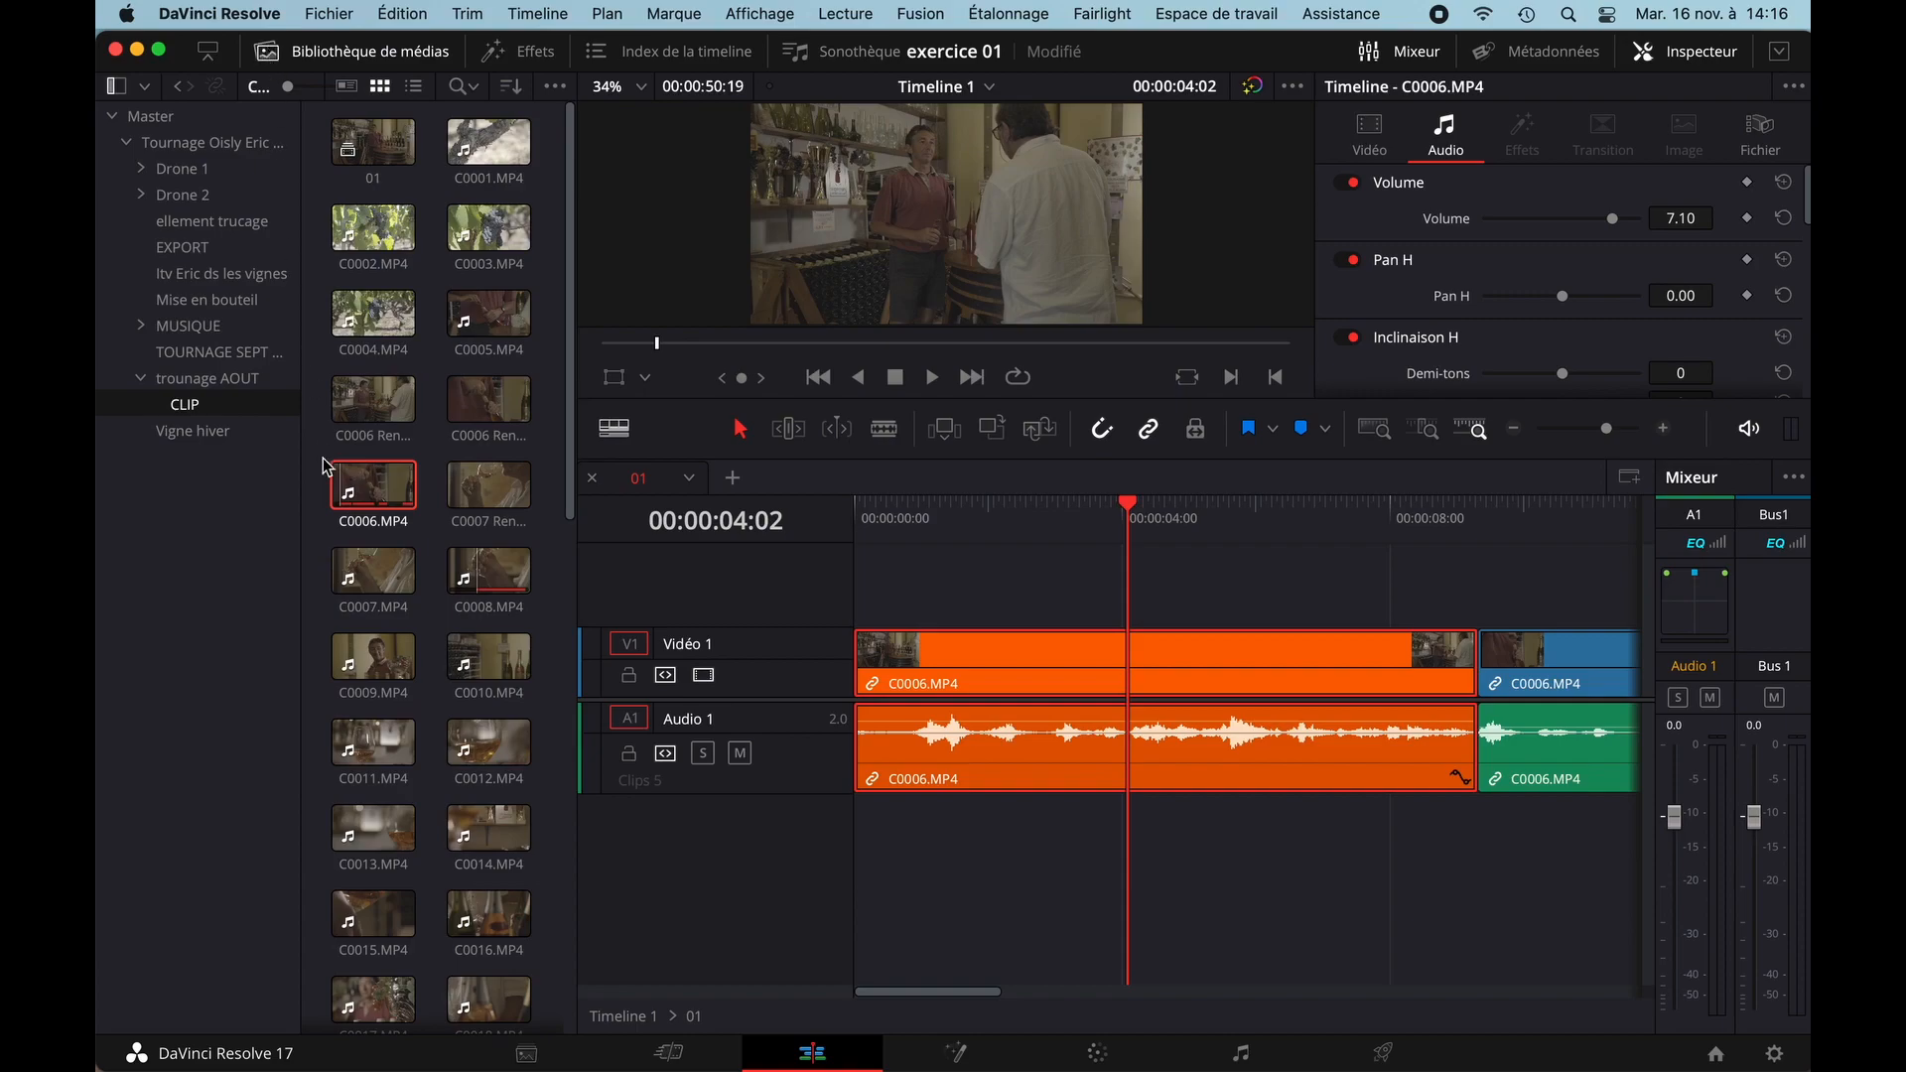
pyautogui.click(359, 483)
pyautogui.rightClick(363, 484)
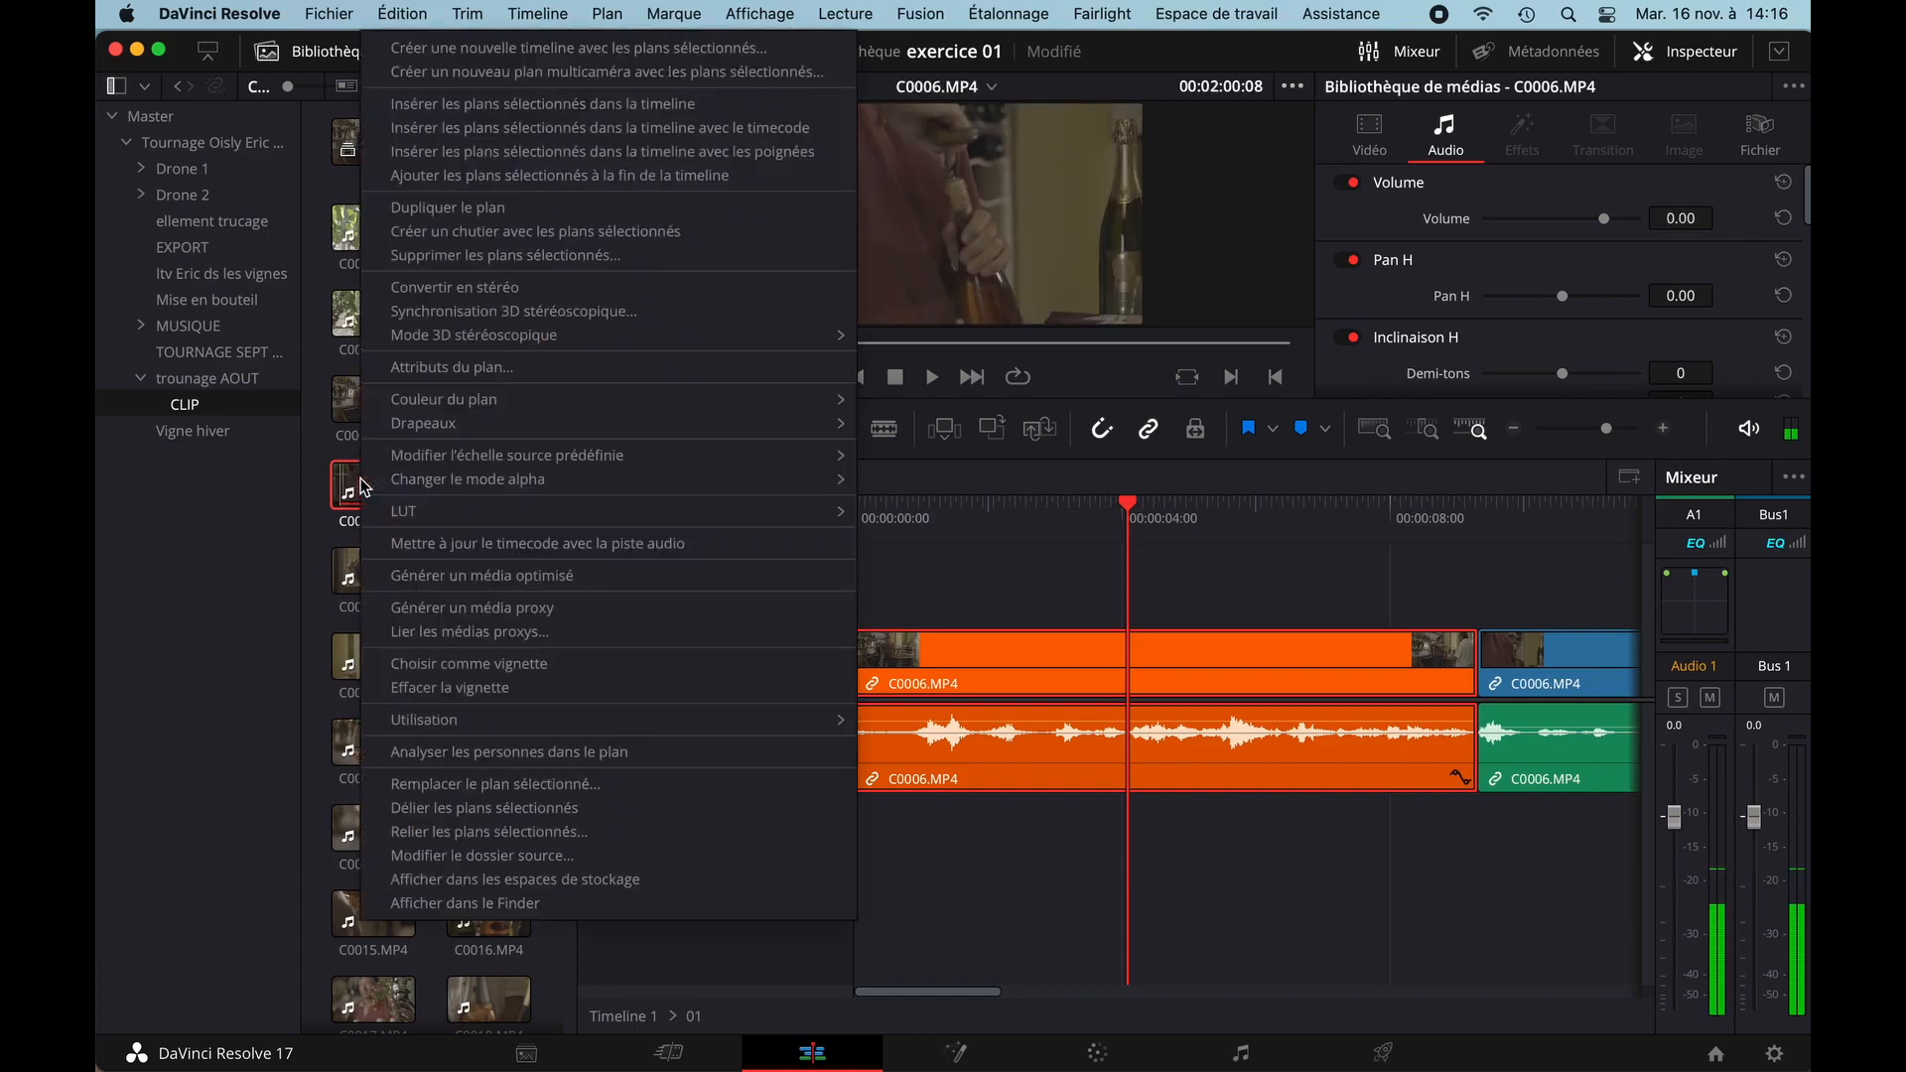
pyautogui.click(435, 373)
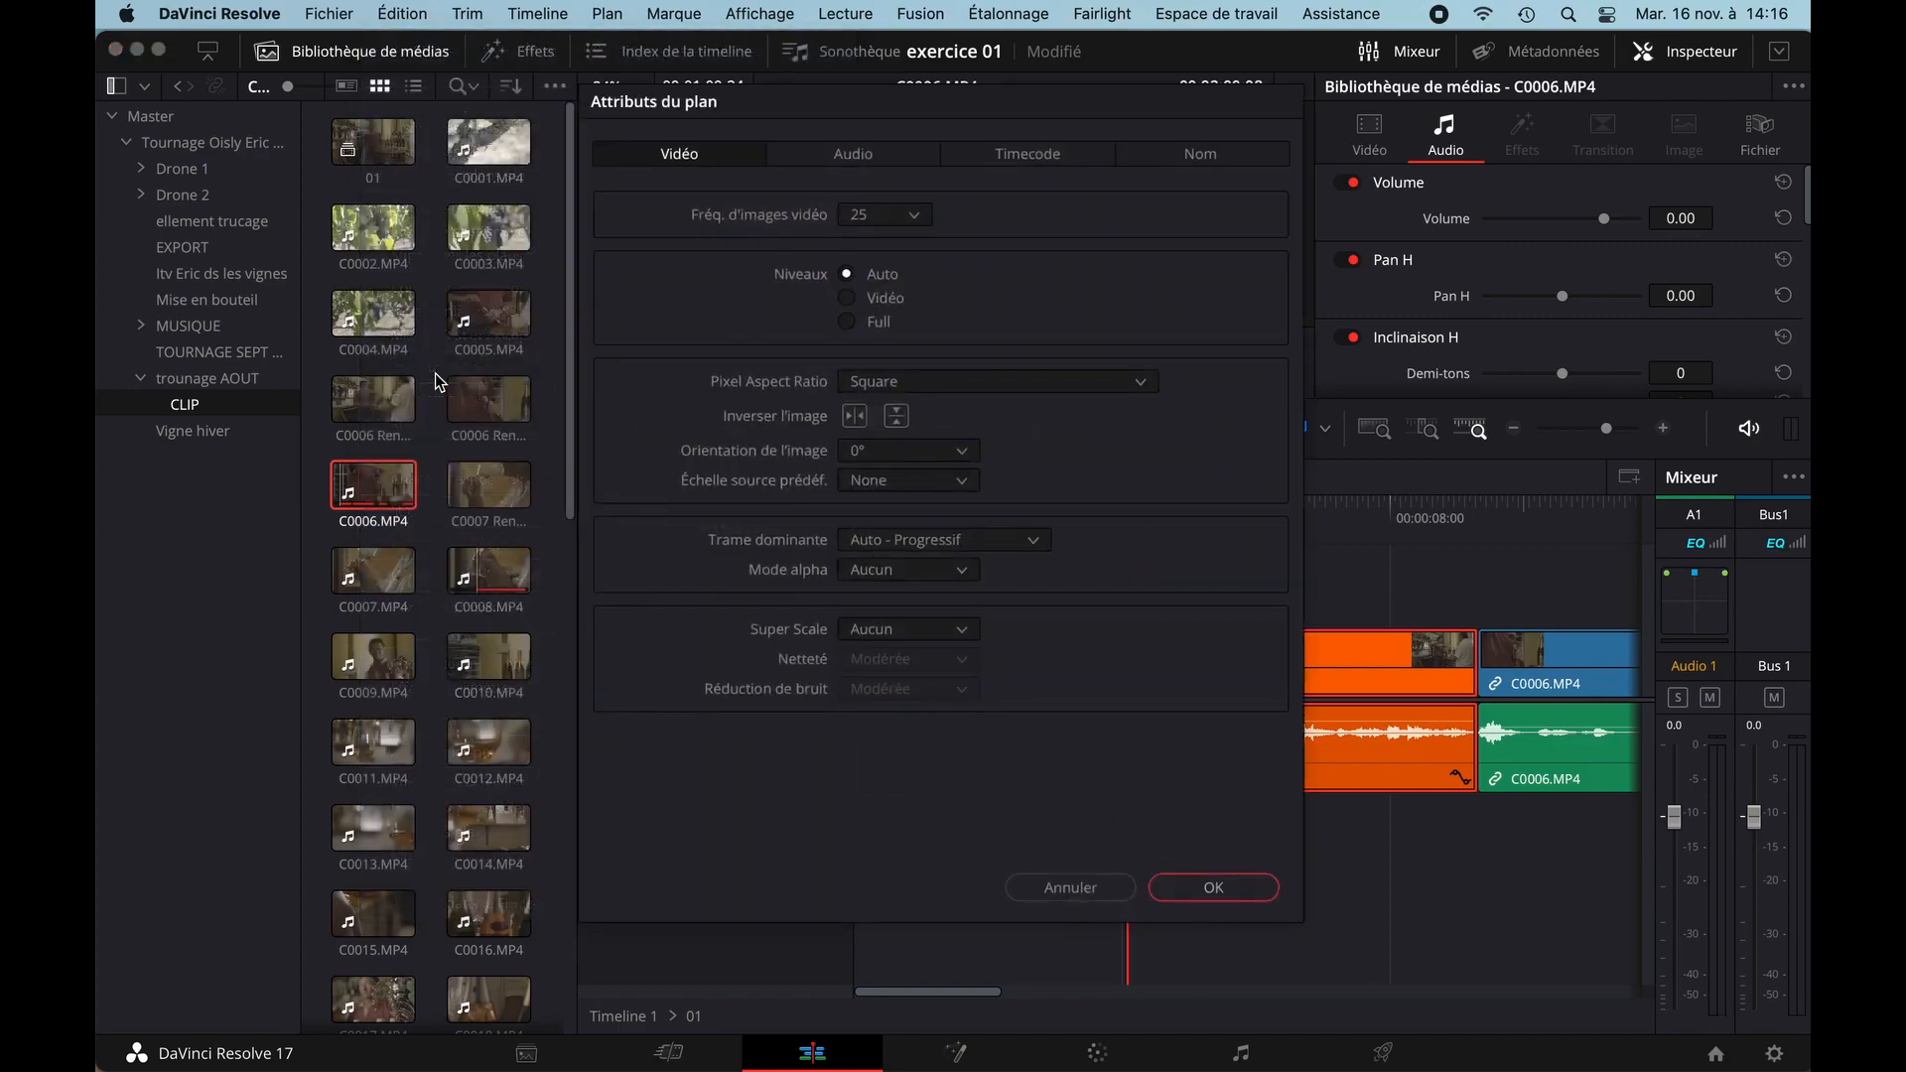
pyautogui.click(1060, 888)
pyautogui.click(268, 51)
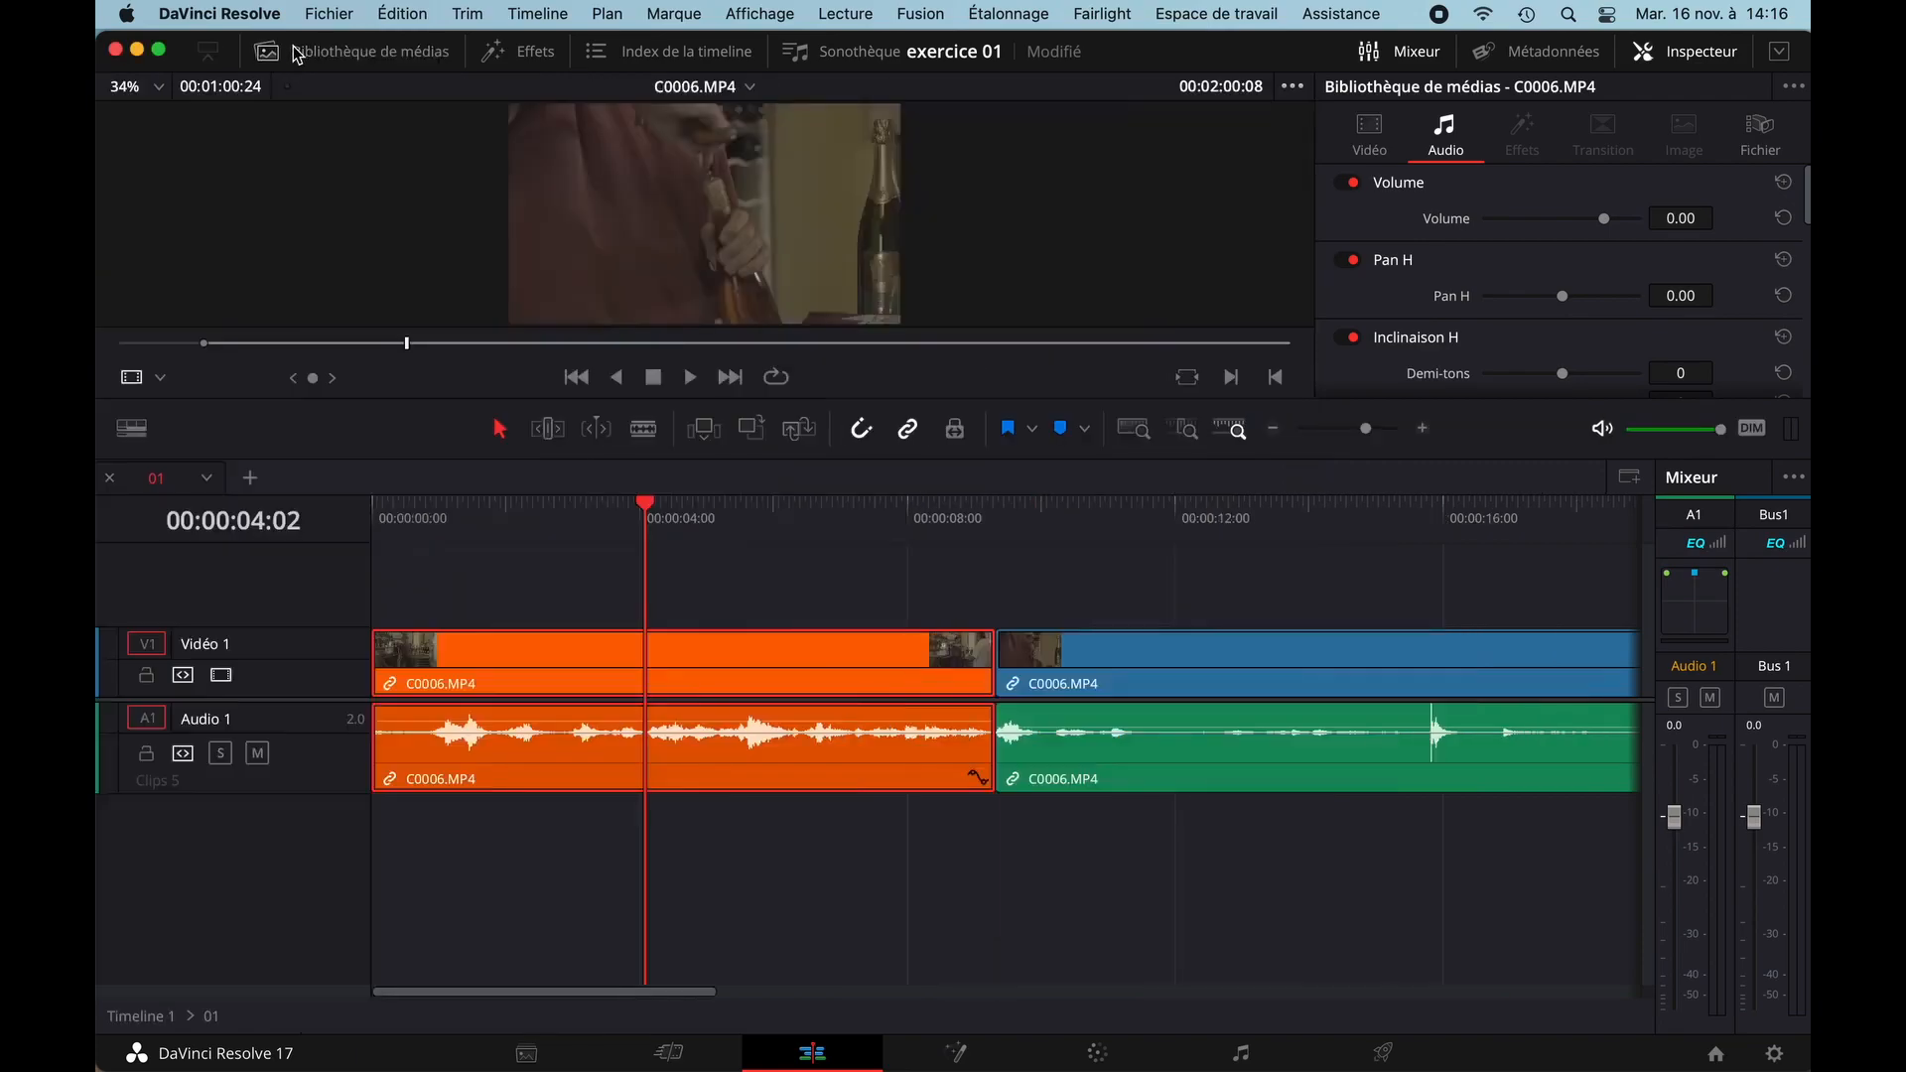
# - Check the first timeline clip for duplicated frames
pyautogui.rightClick(698, 658)
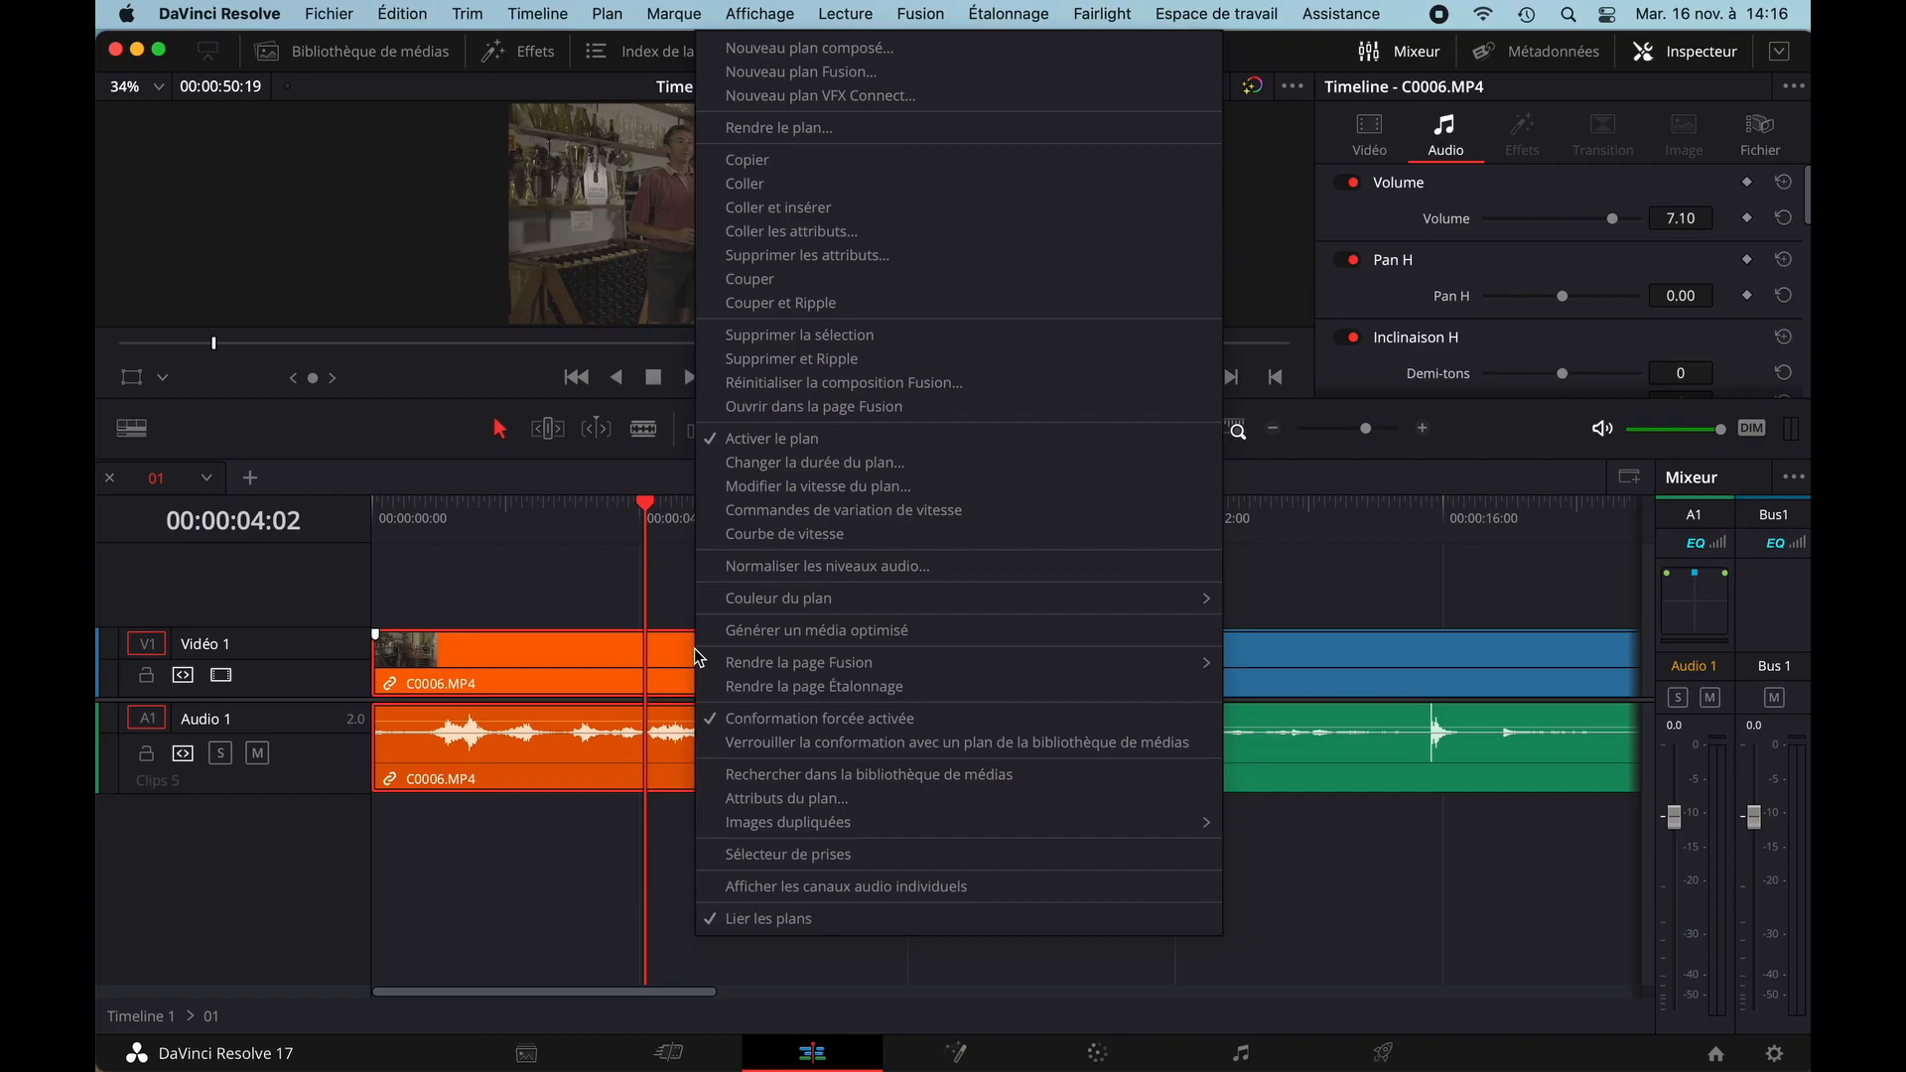
pyautogui.moveTo(740, 833)
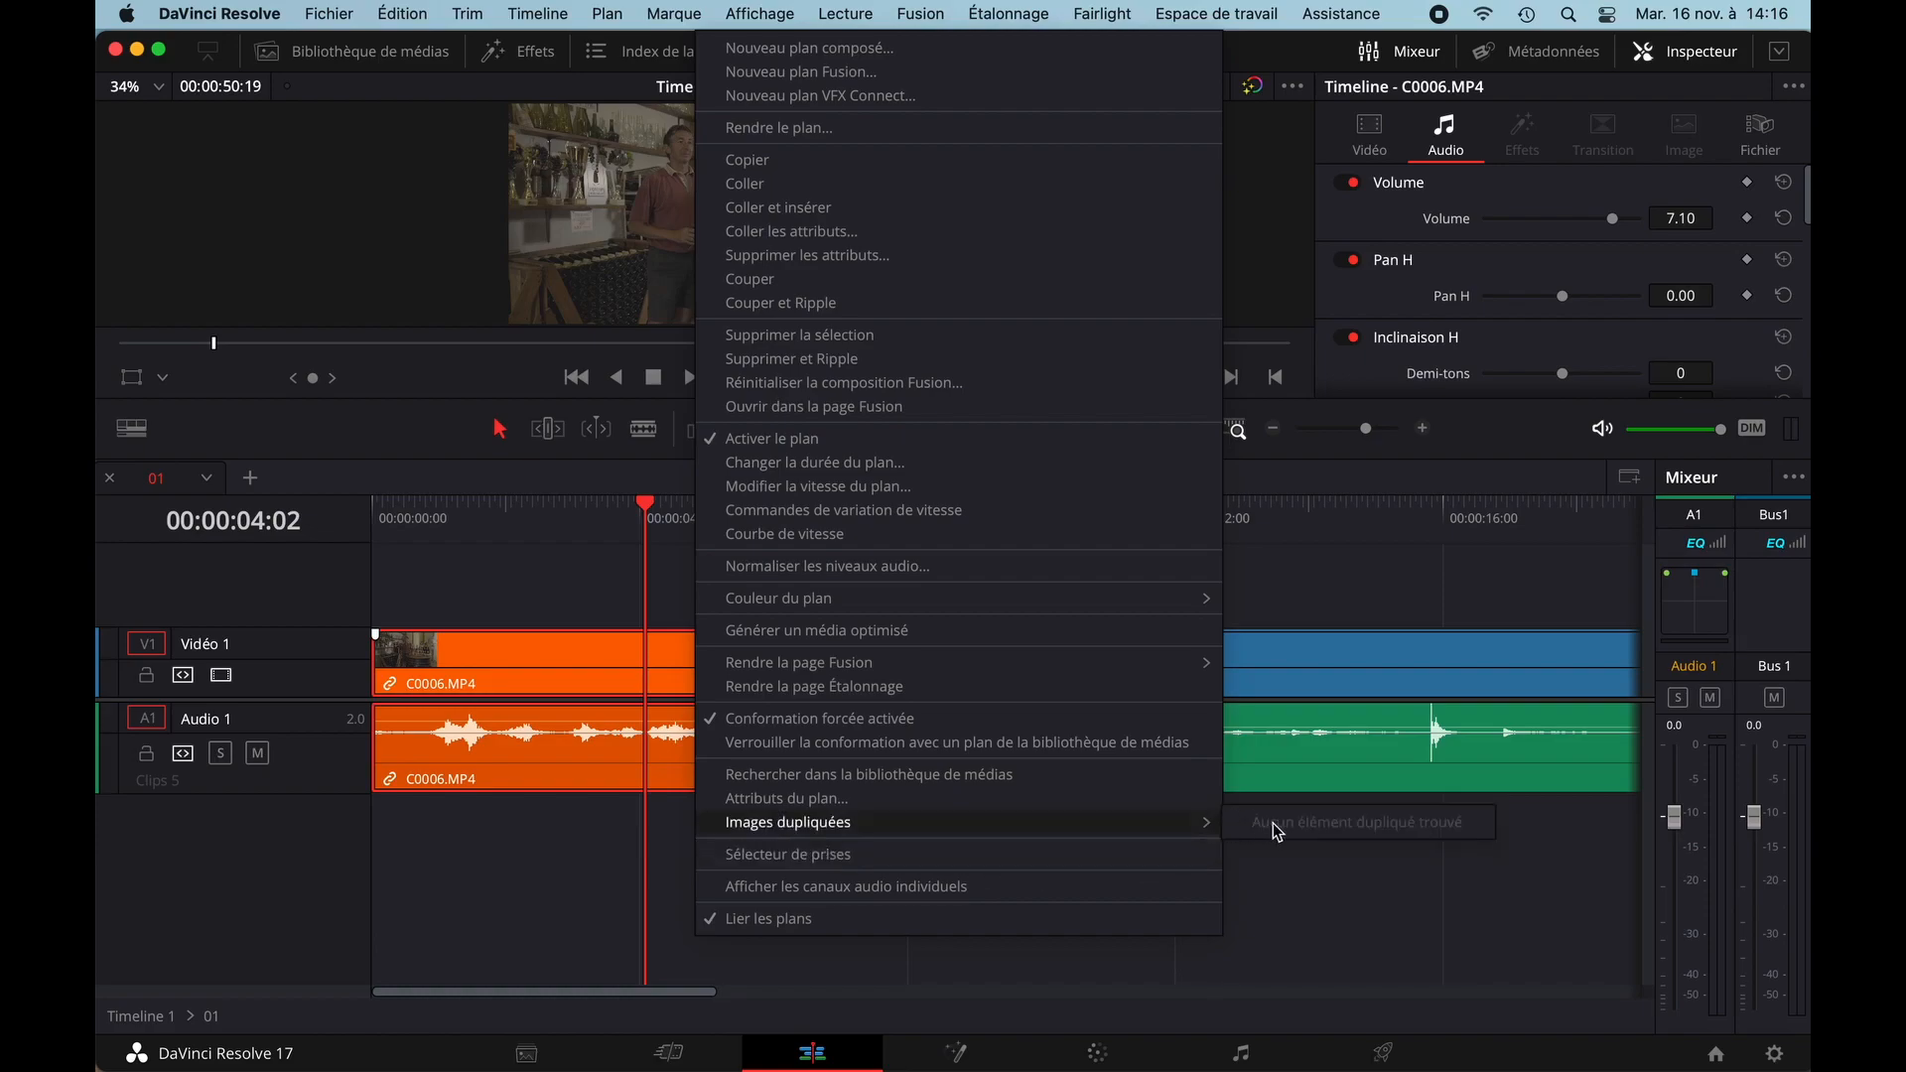
pyautogui.click(606, 857)
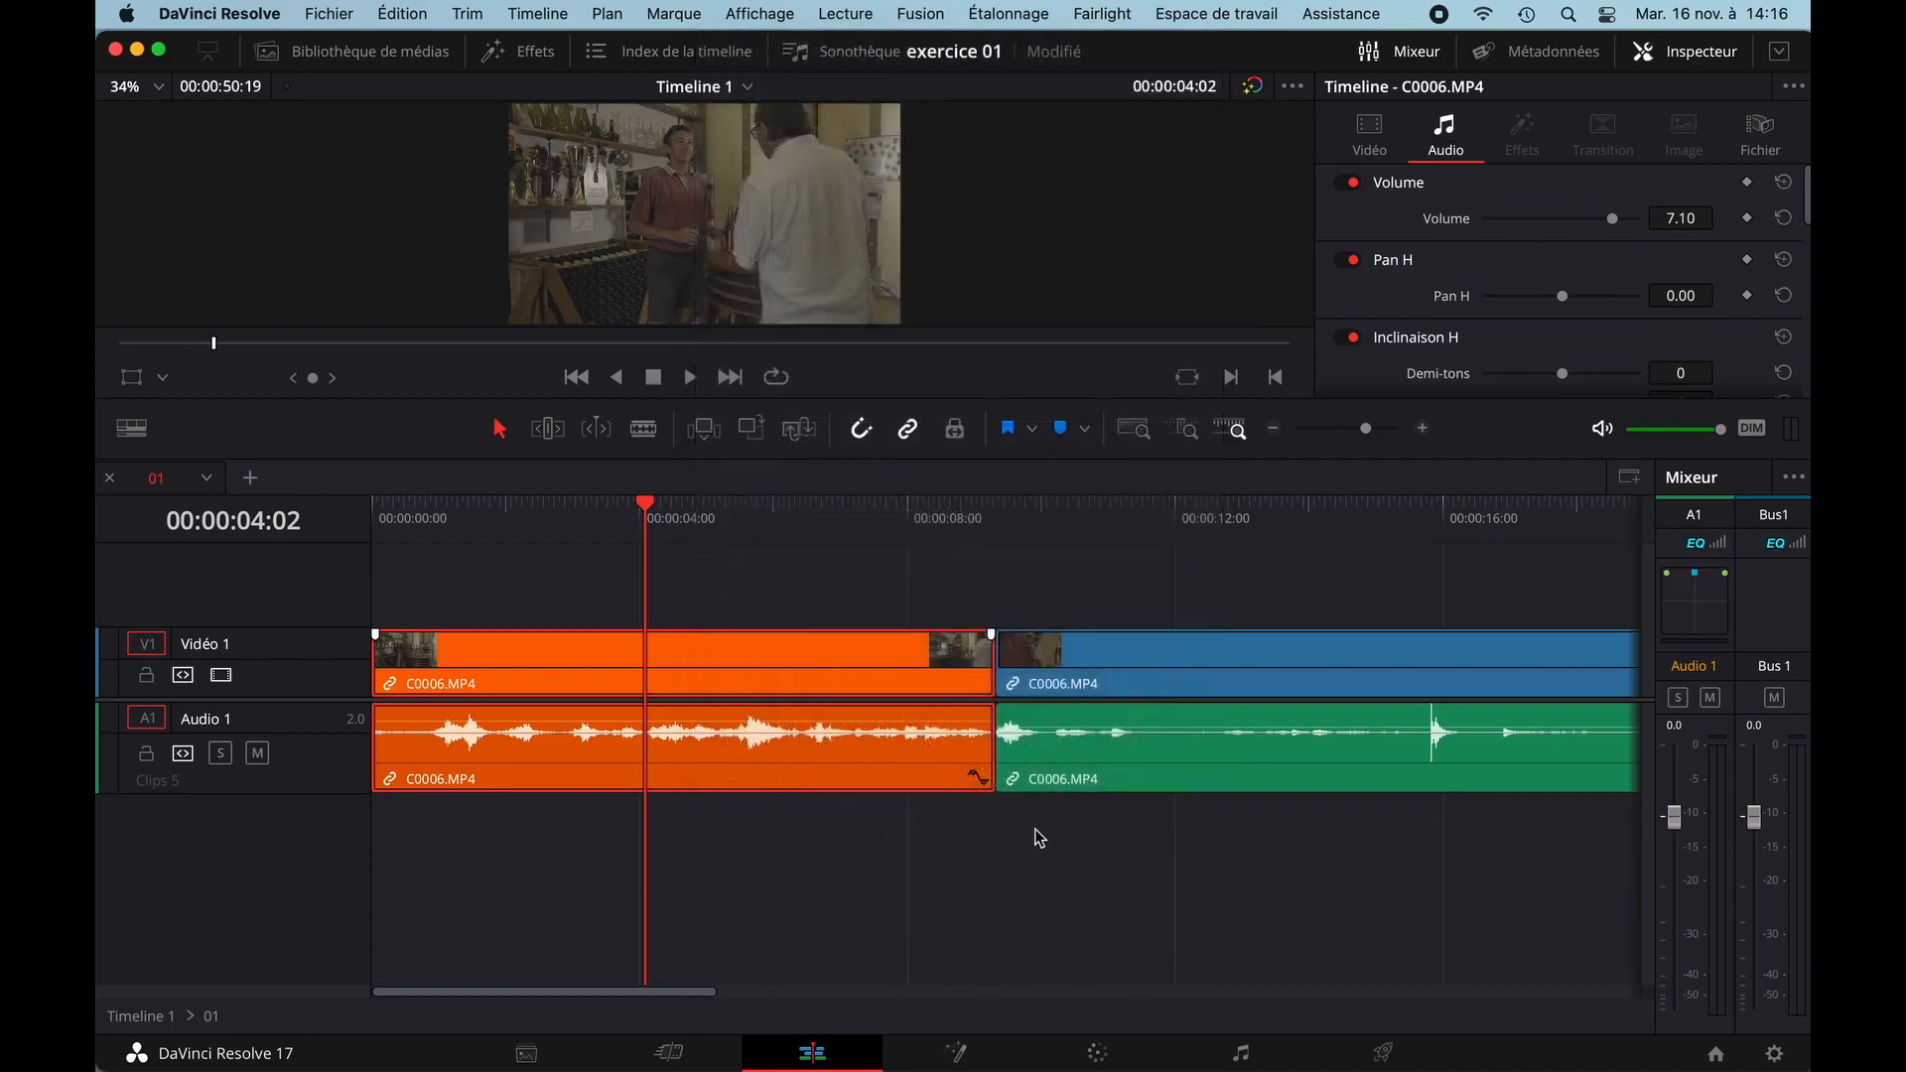
# - Copy the first clip directly after itself over the second clip's start and jump to its duplicated frames
pyautogui.press('super+minus')
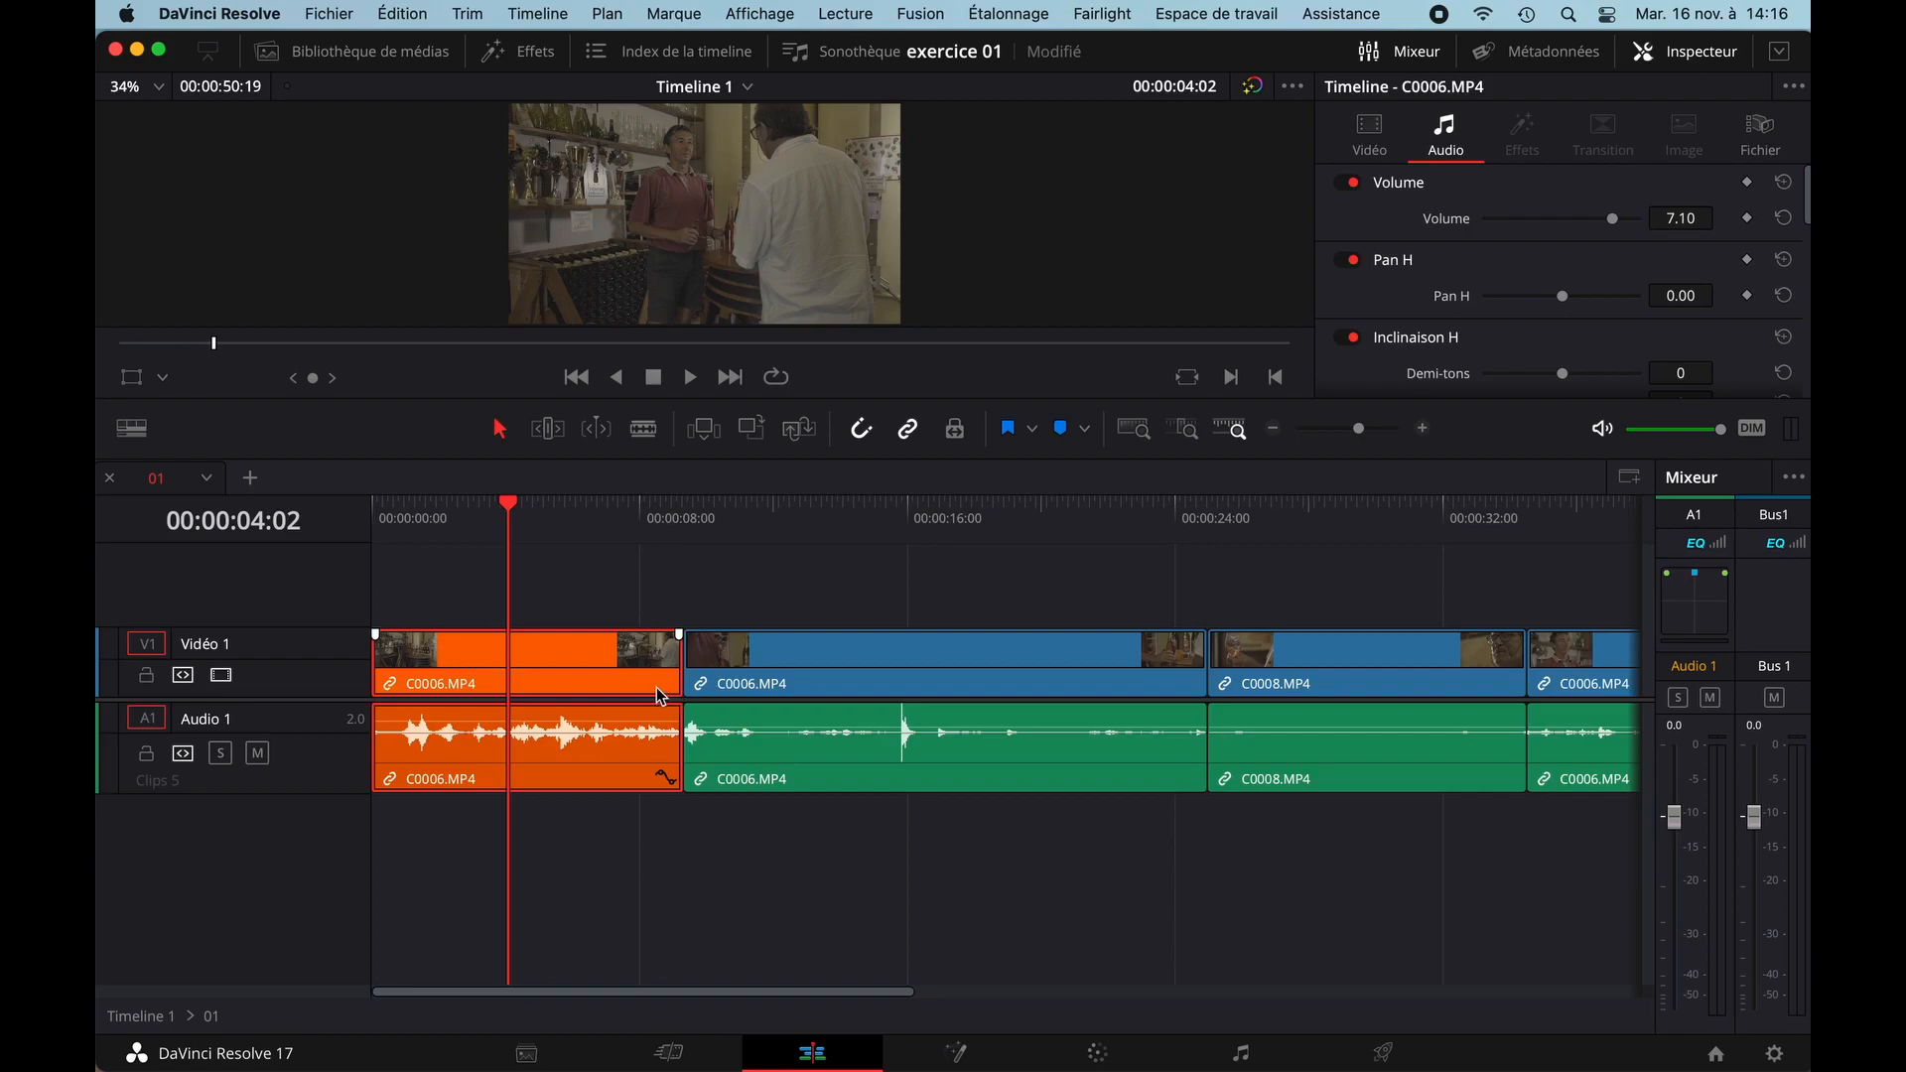
pyautogui.moveTo(591, 679); pyautogui.dragTo(903, 685)
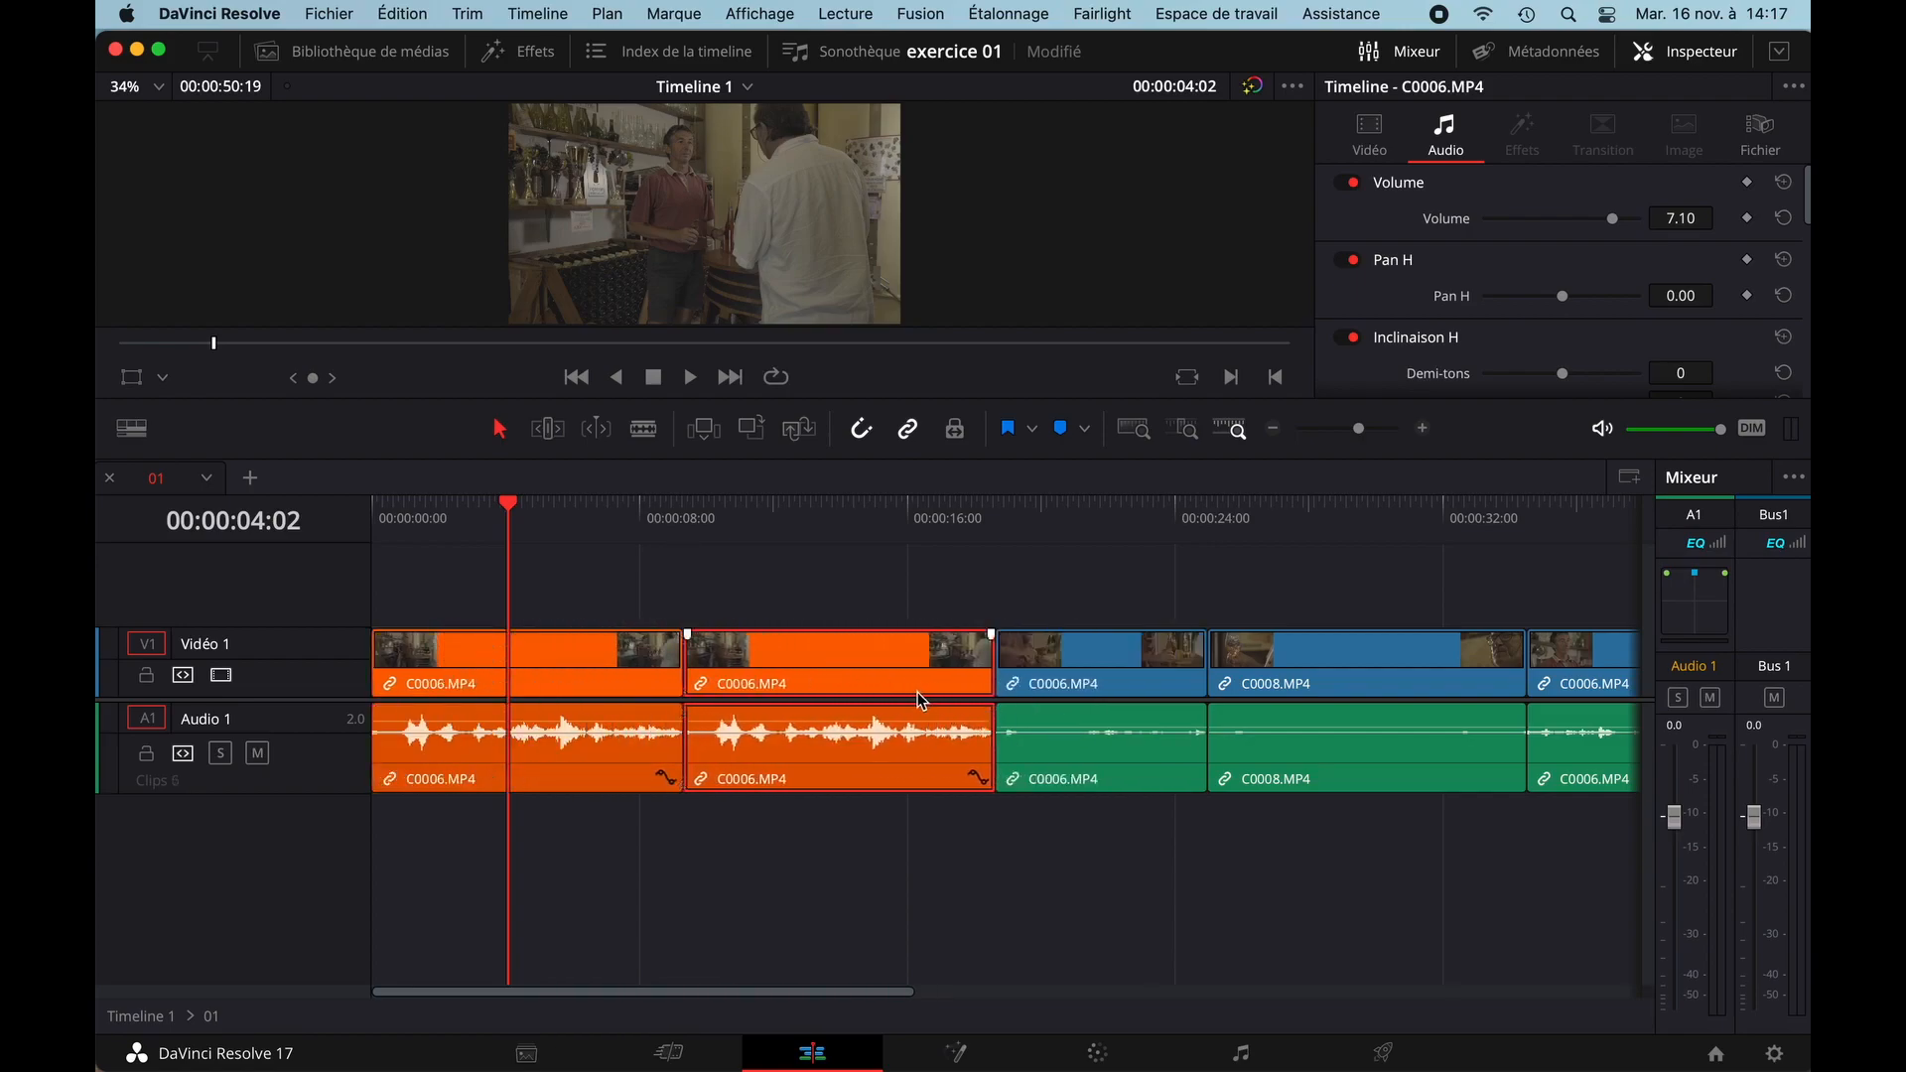
pyautogui.rightClick(567, 678)
pyautogui.moveTo(634, 826)
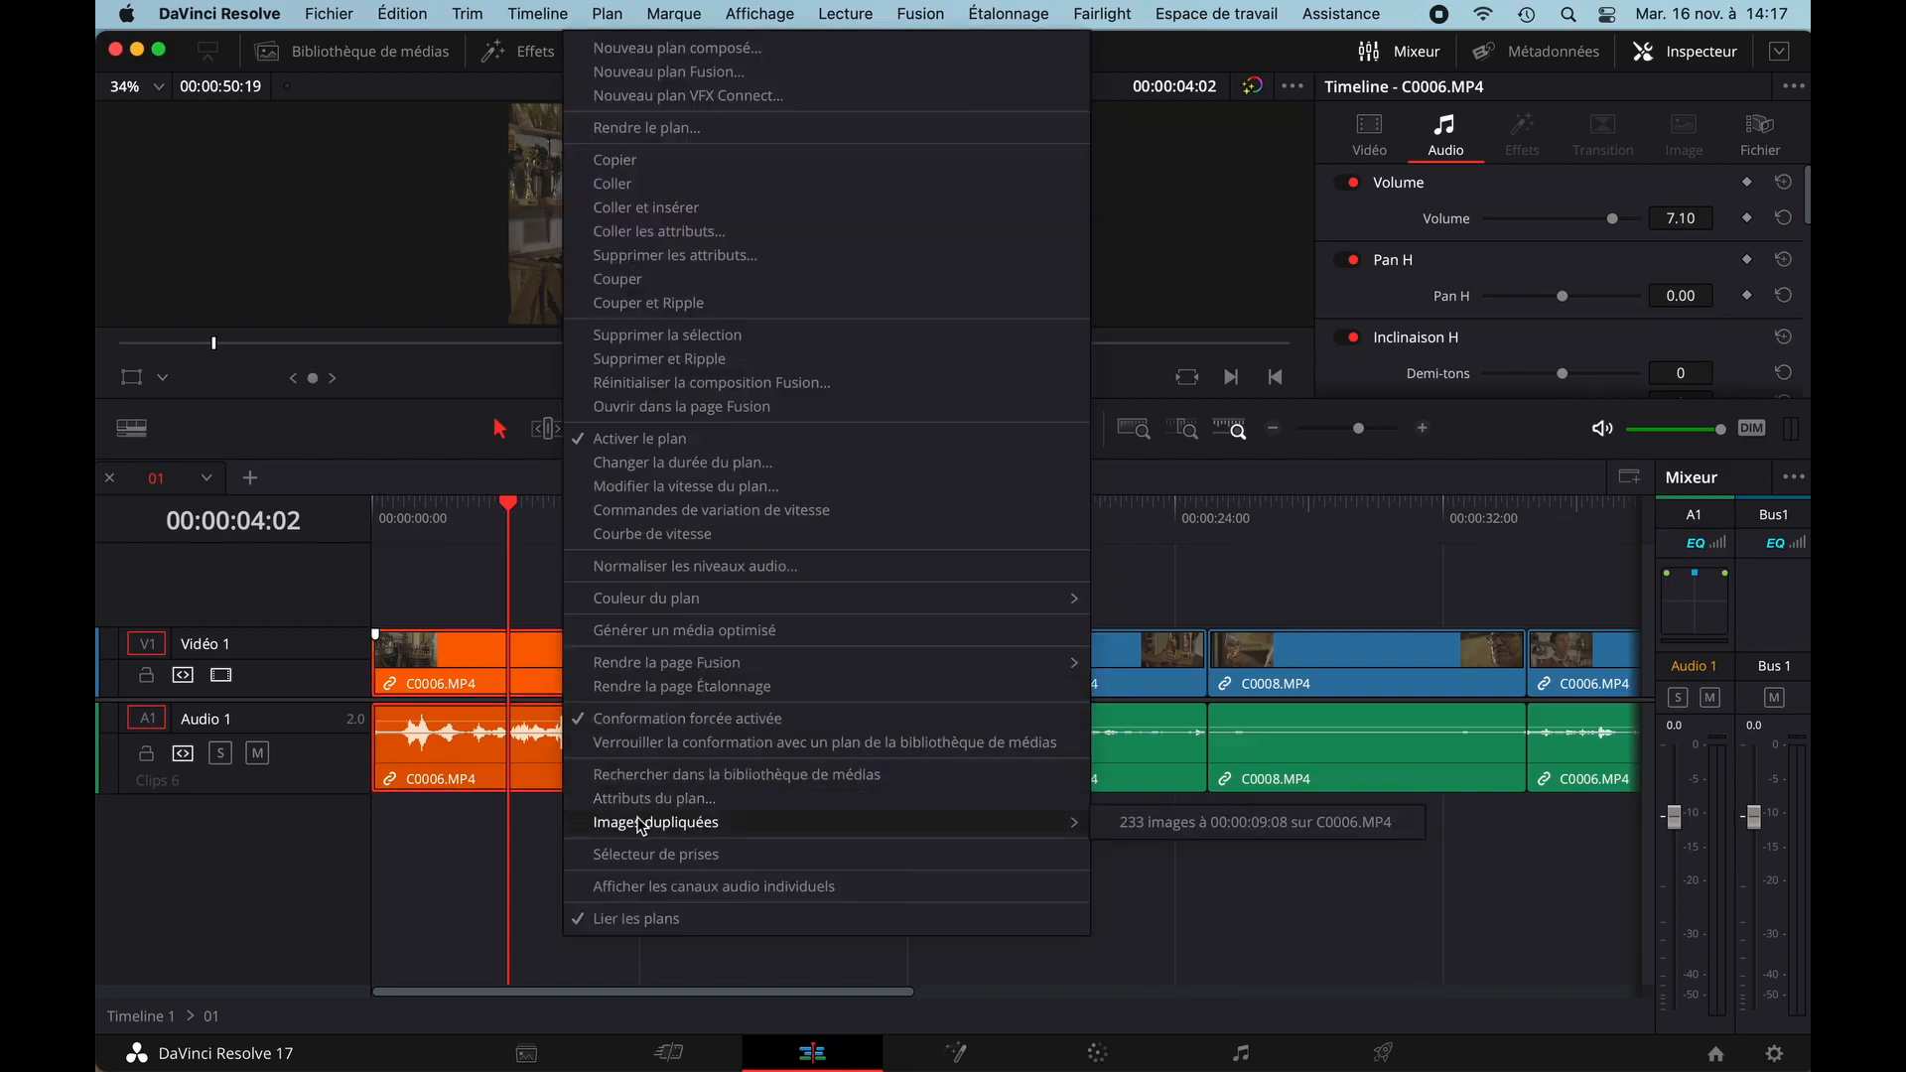
pyautogui.click(1137, 832)
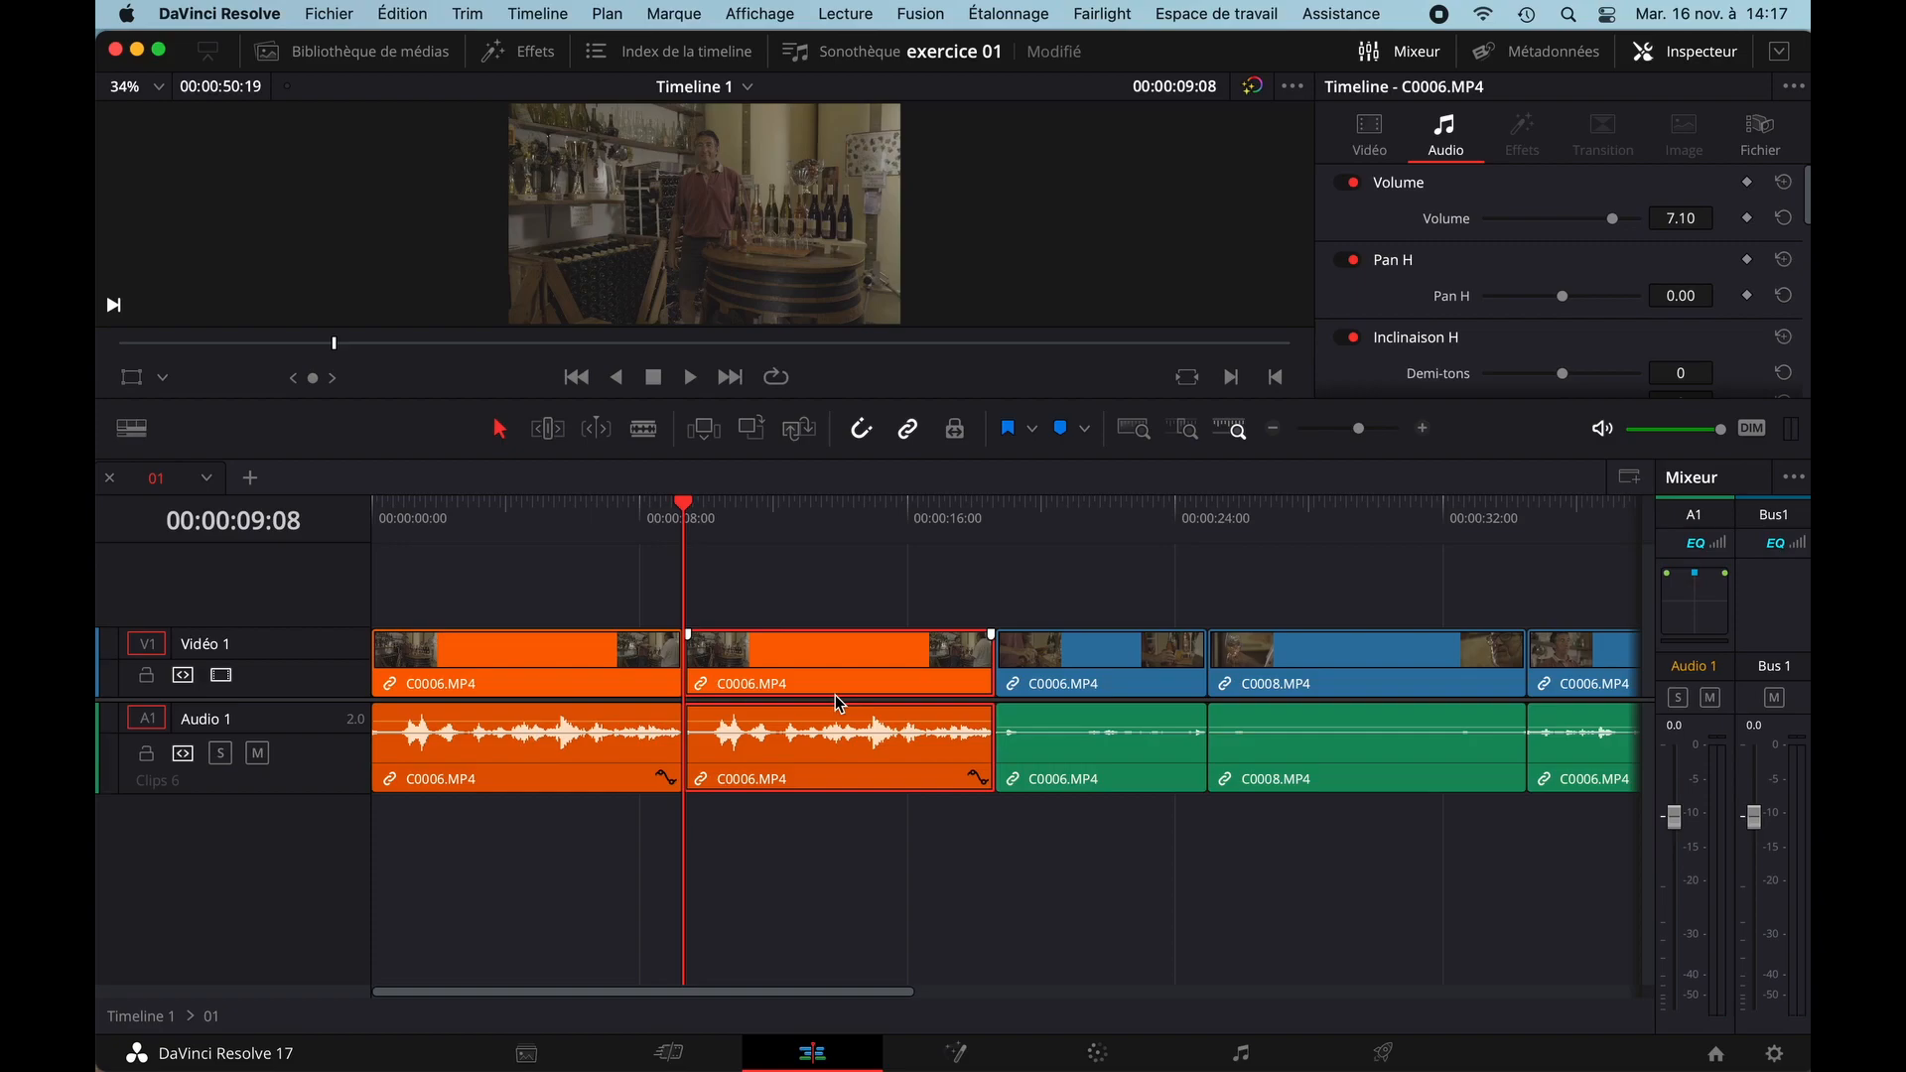
pyautogui.moveTo(523, 510)
pyautogui.mouseDown()
pyautogui.moveTo(813, 516)
pyautogui.moveTo(500, 529)
pyautogui.mouseUp()
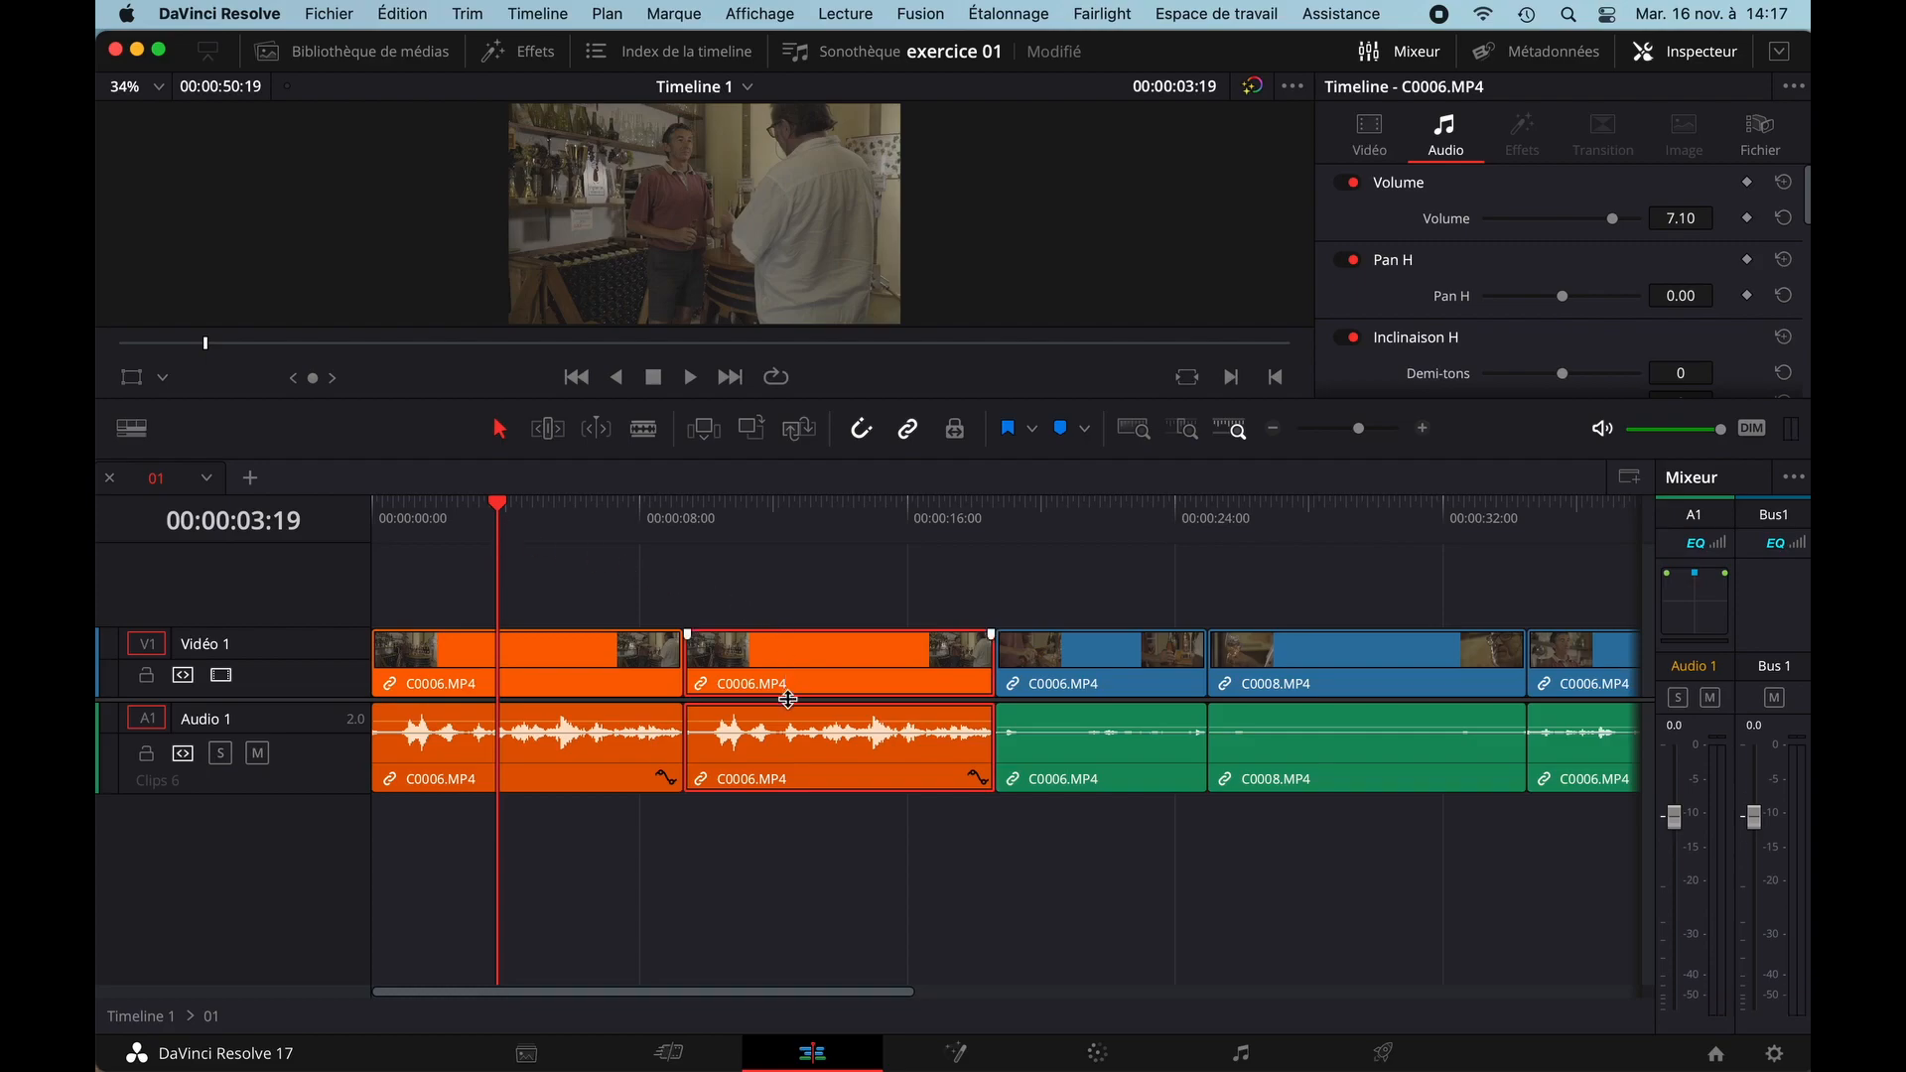
pyautogui.press('super+z')
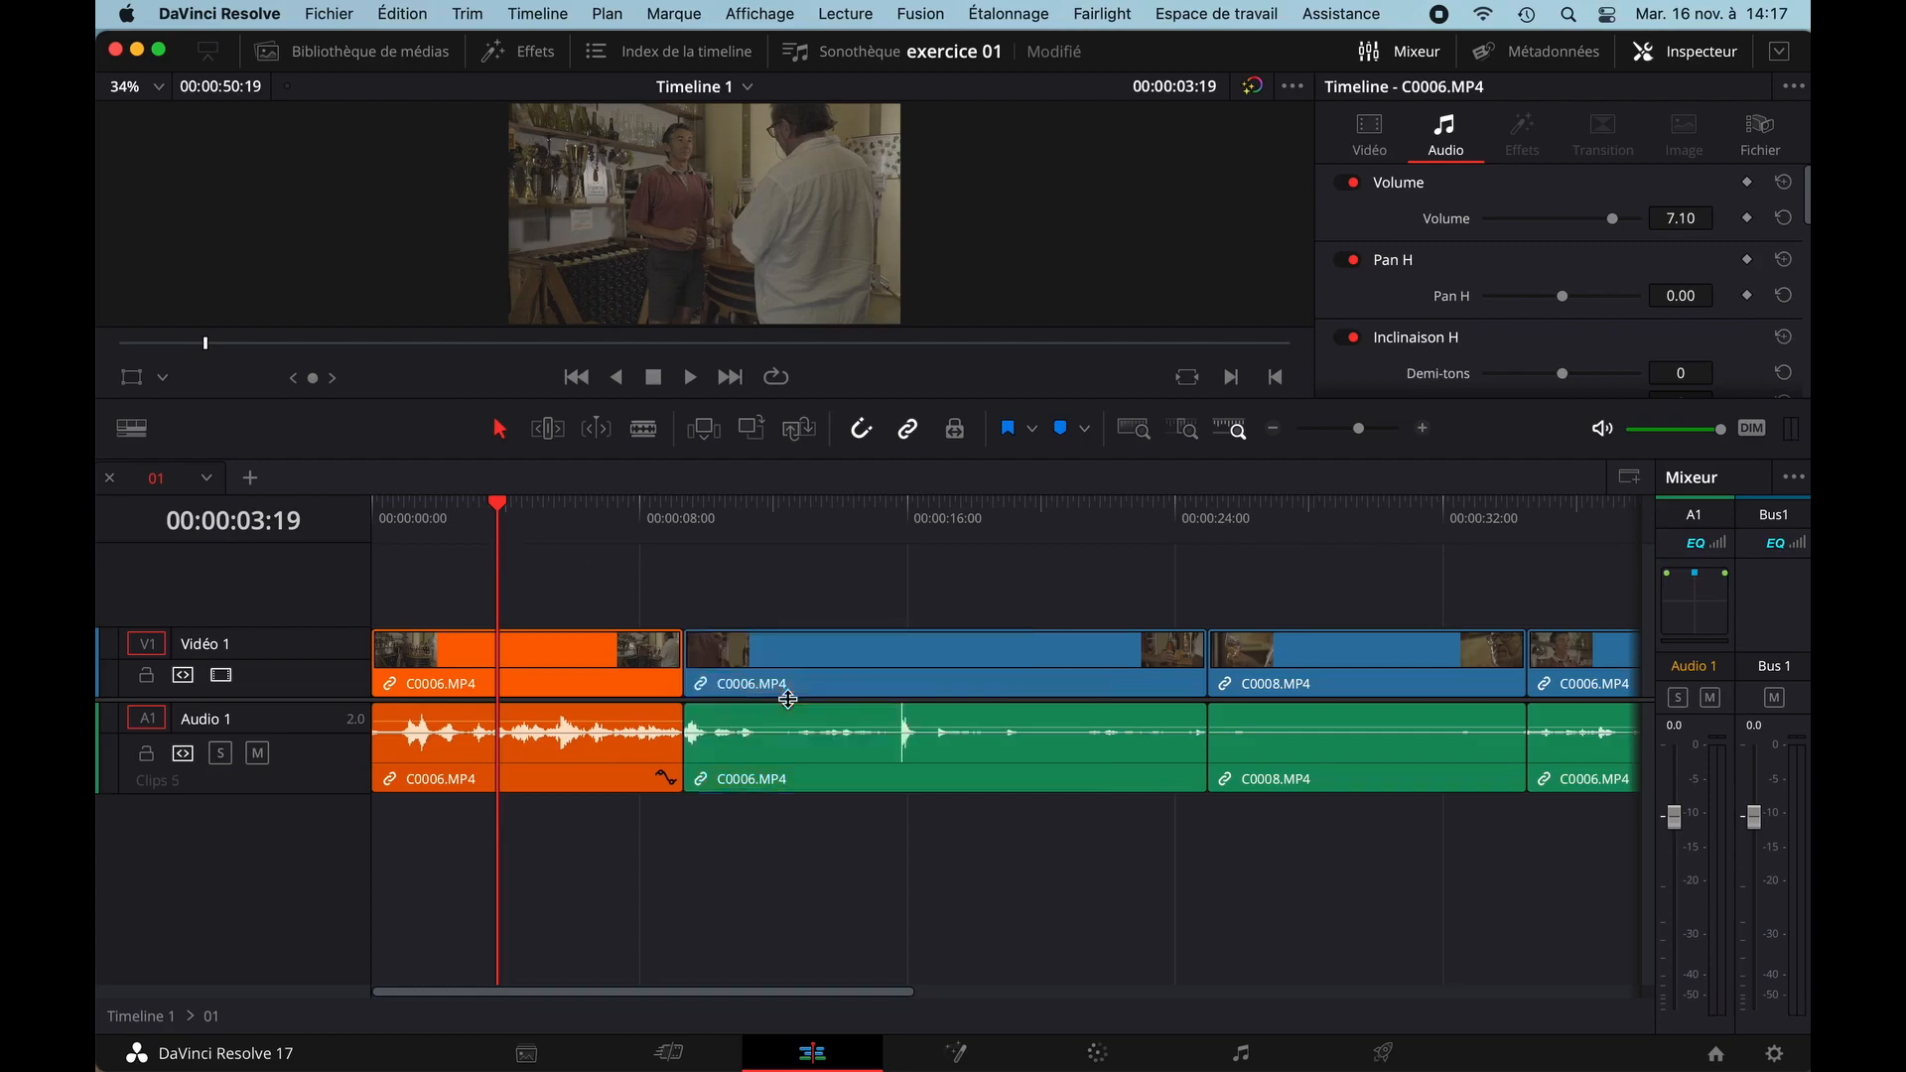
pyautogui.press('super+shift+z')
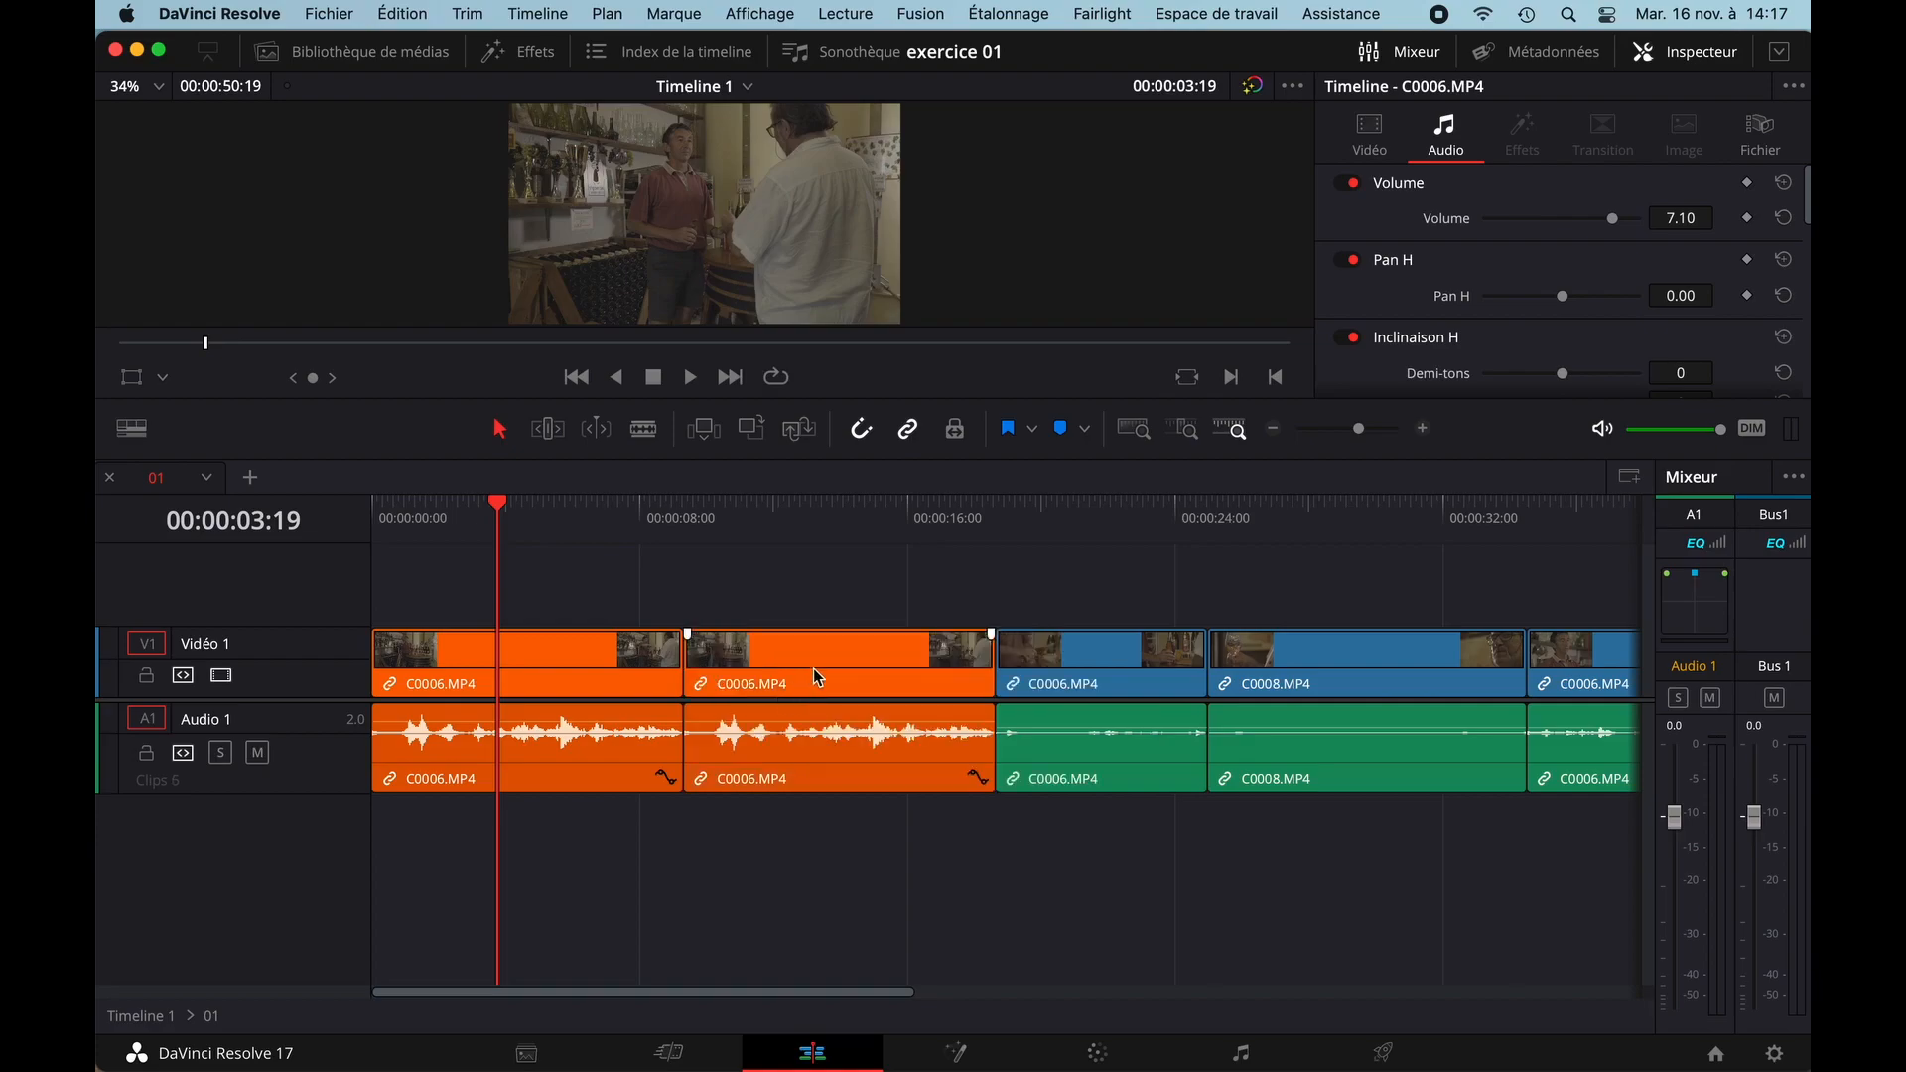
# - Move the copied clip to the end of the sequence without a gap and jump to the first clip's duplicated frames
pyautogui.press('super+minus')
pyautogui.moveTo(587, 663); pyautogui.dragTo(1295, 657)
pyautogui.moveTo(765, 615); pyautogui.dragTo(1287, 735)
pyautogui.moveTo(875, 670); pyautogui.dragTo(715, 670)
pyautogui.click(464, 667)
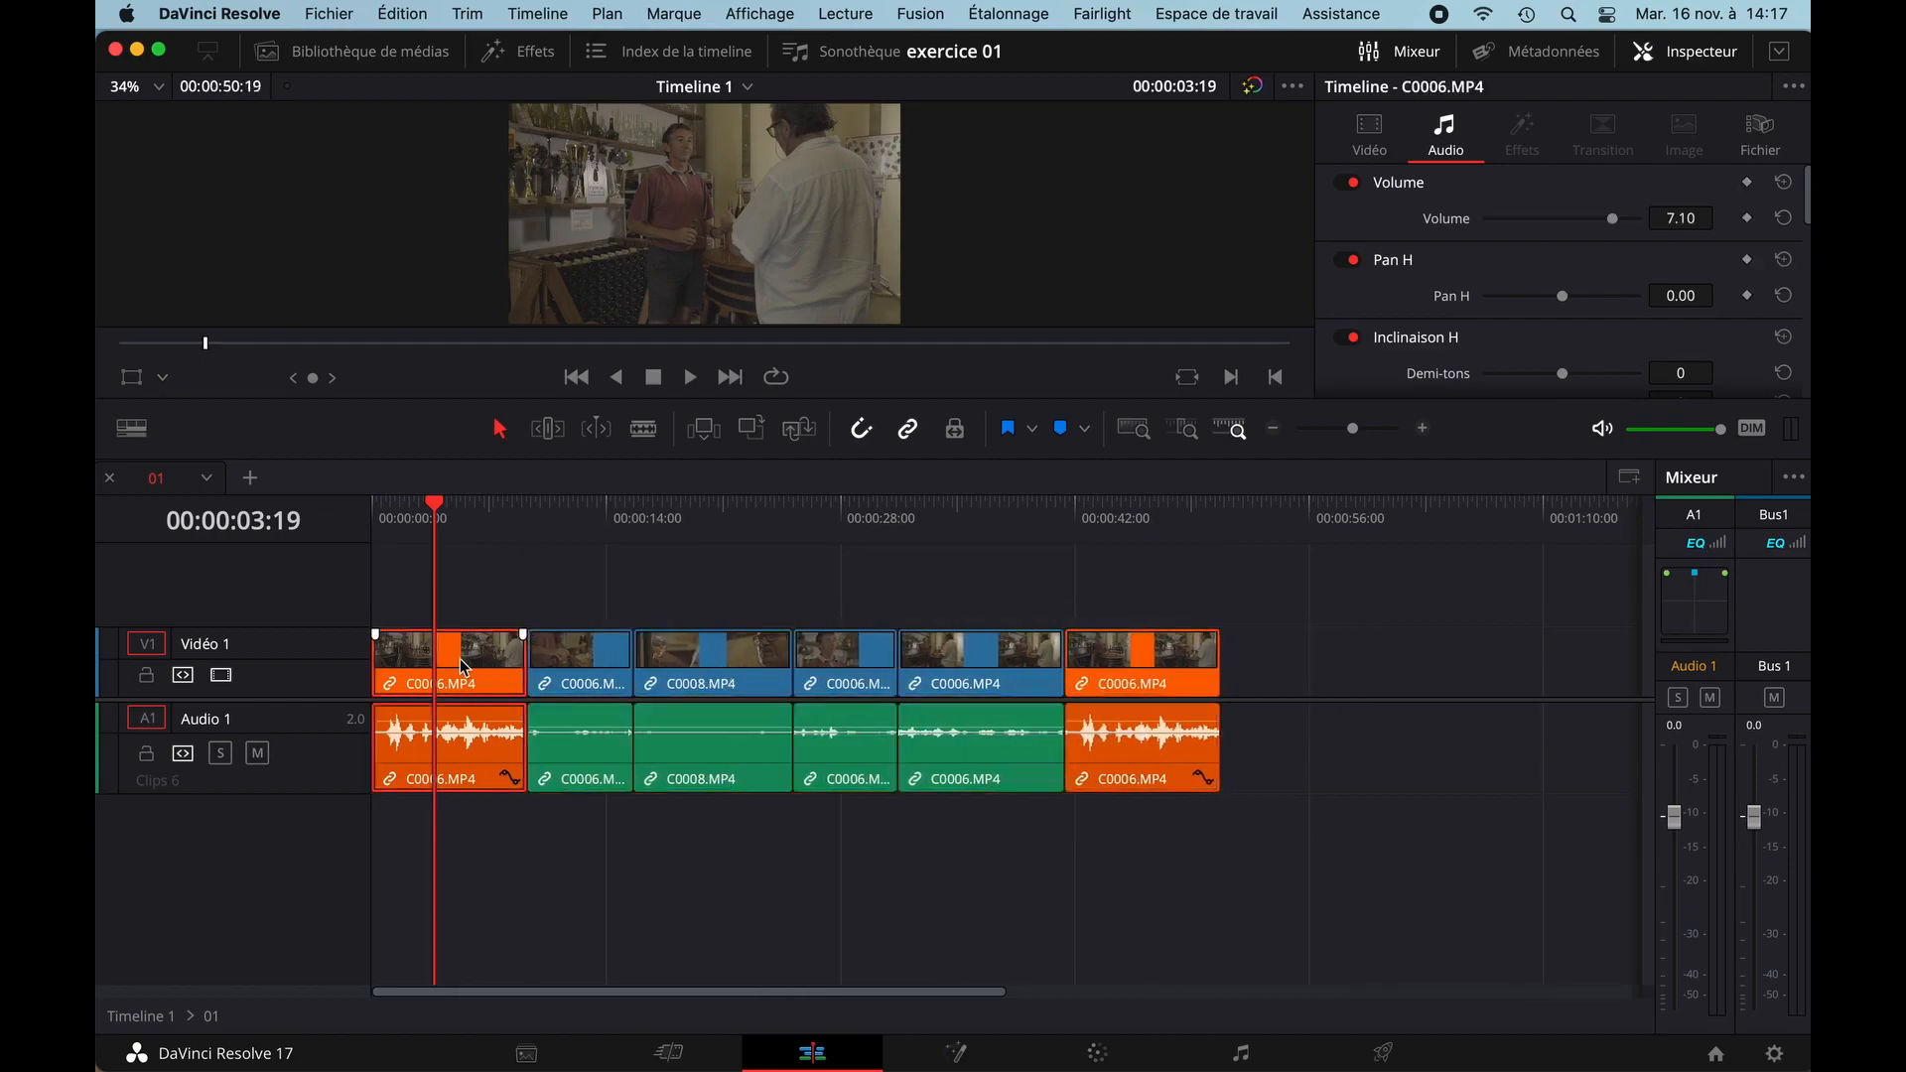
pyautogui.rightClick(465, 667)
pyautogui.moveTo(514, 830)
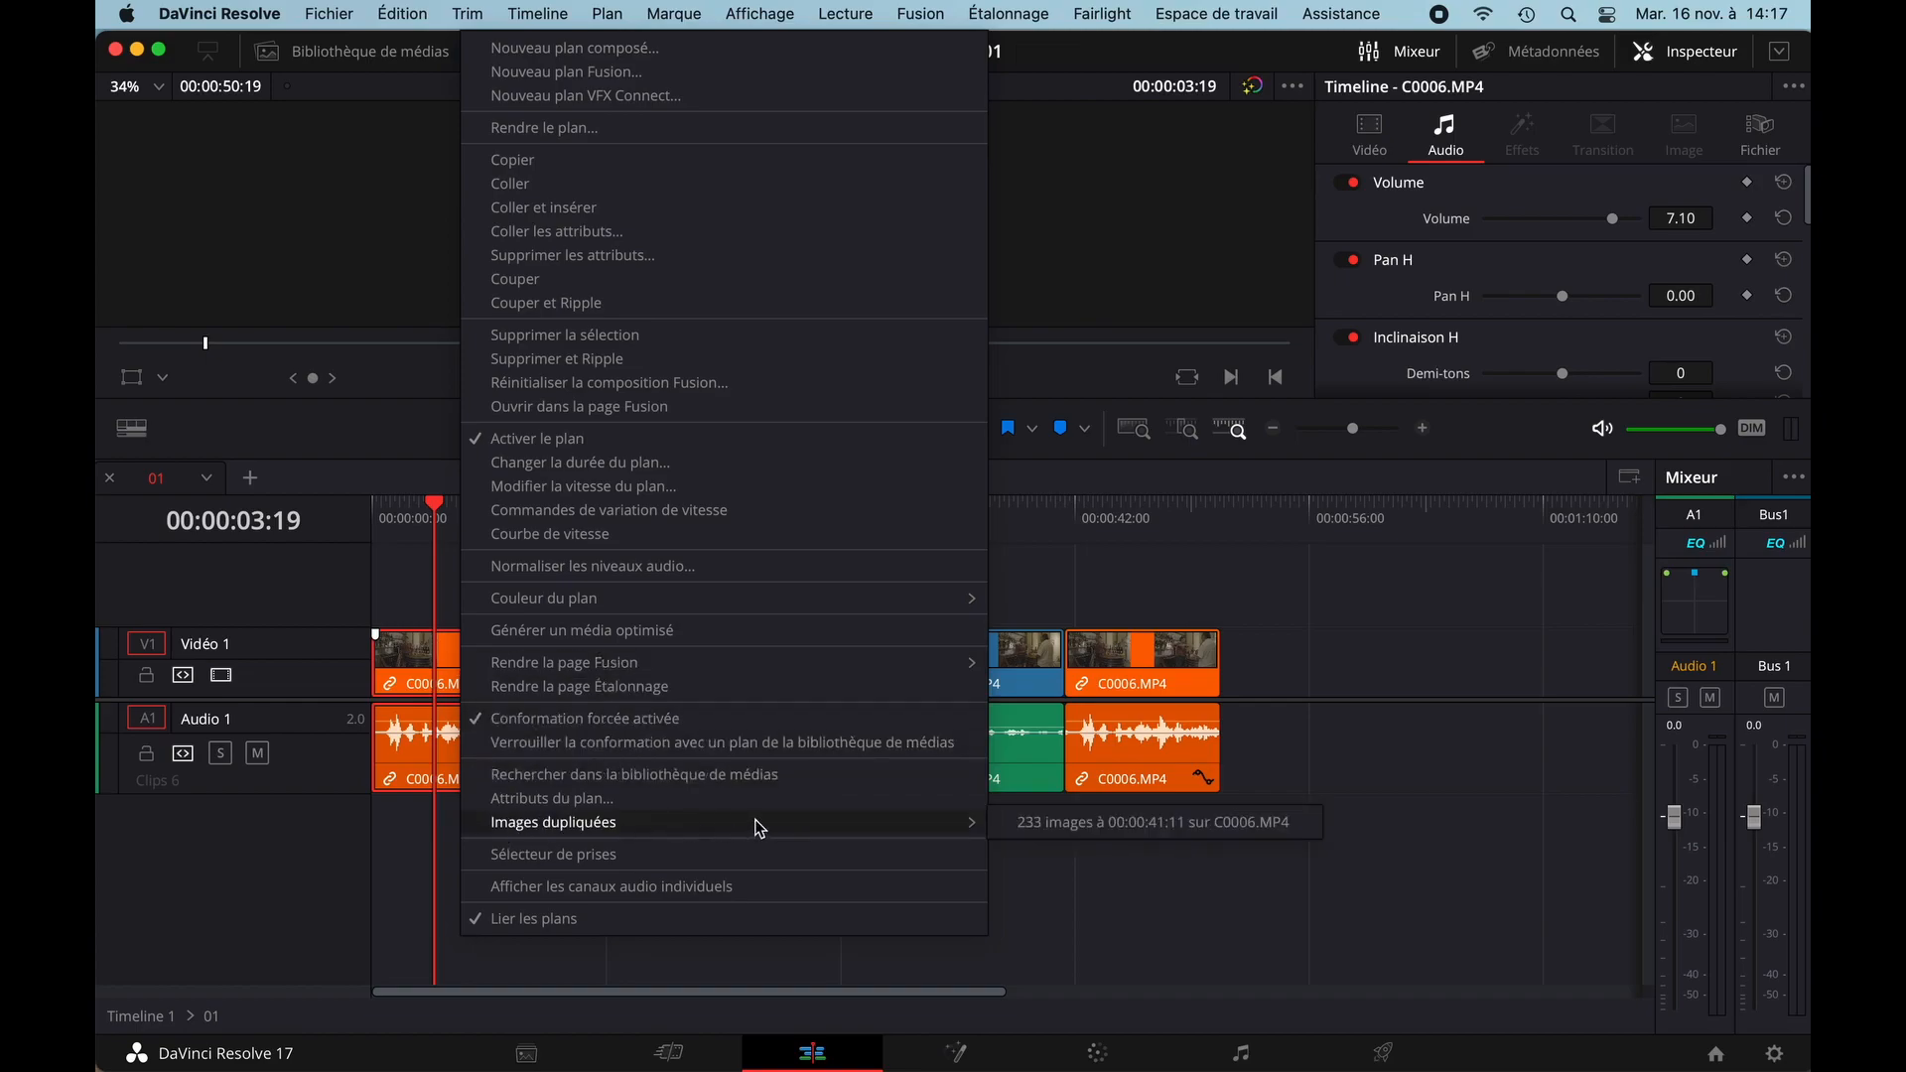
pyautogui.click(1032, 824)
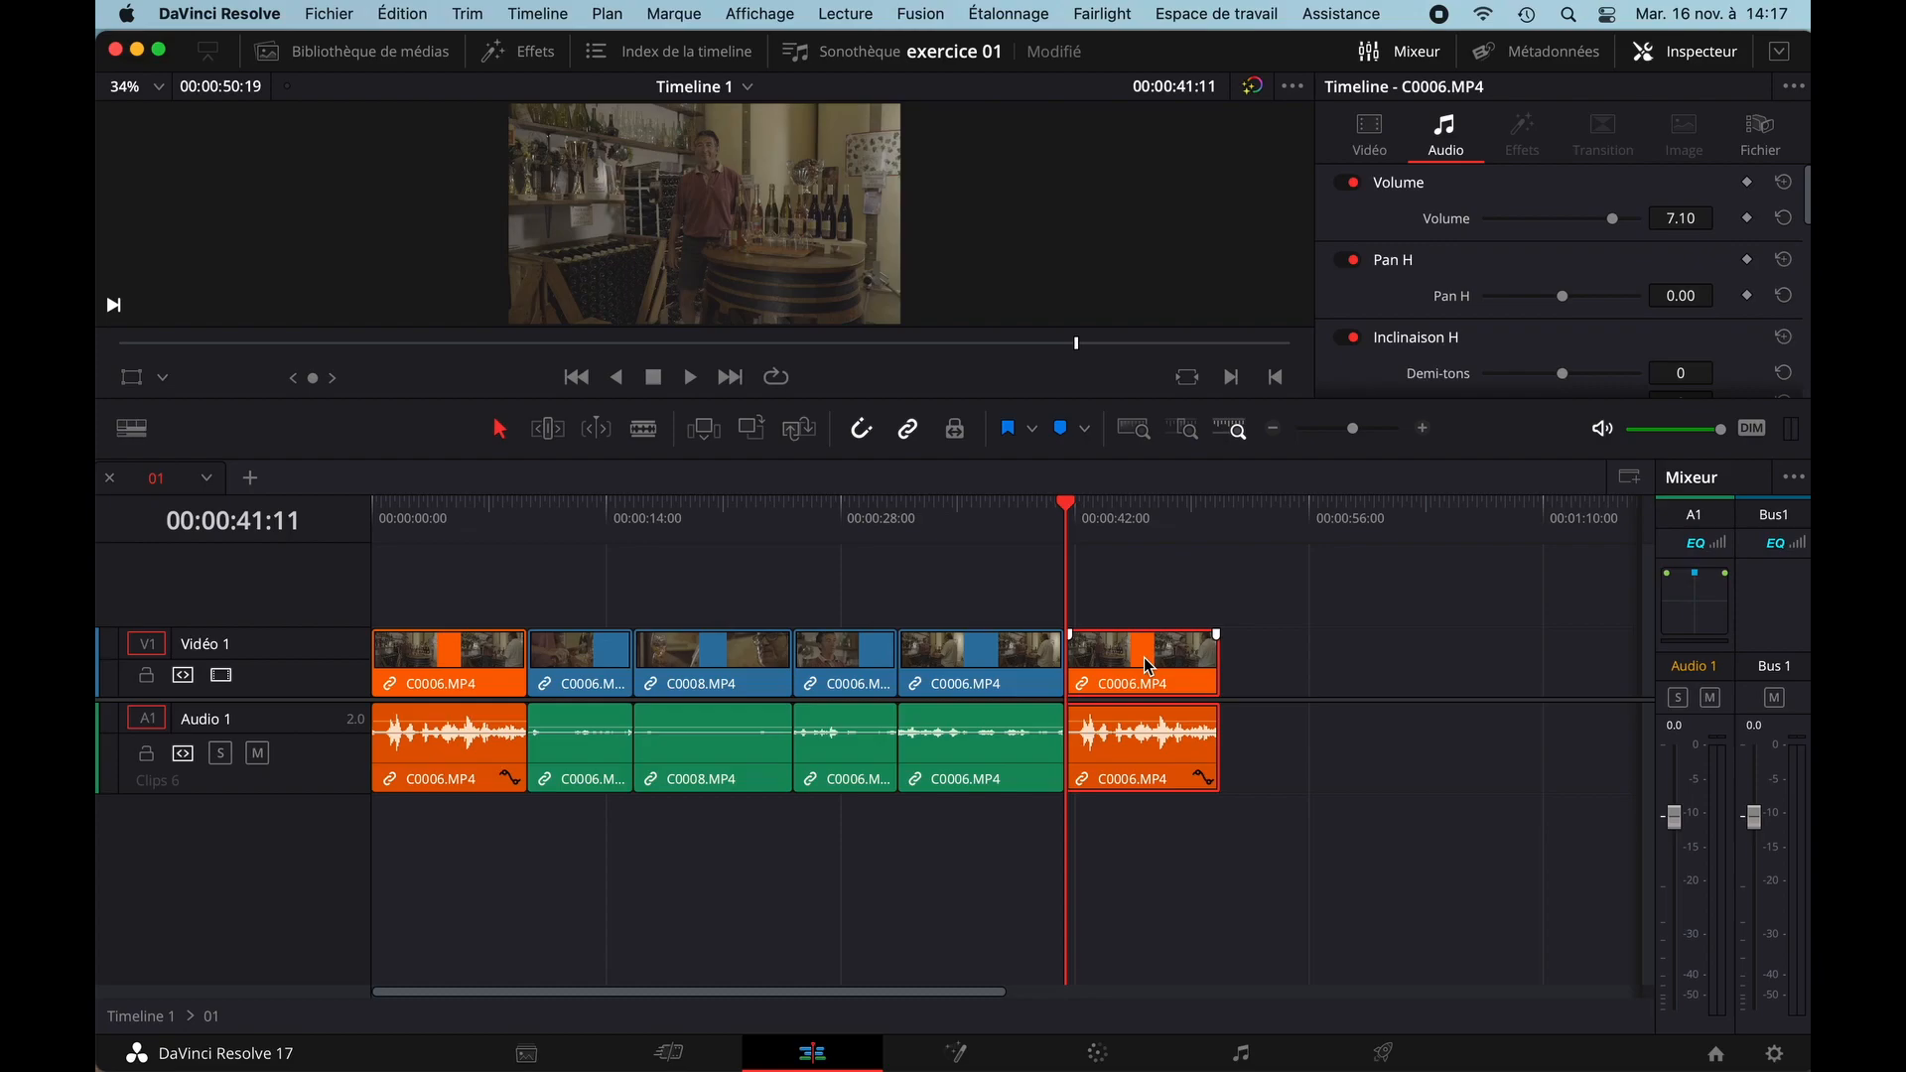
# - Undo the moves and the duplication of the first clip
pyautogui.press('super+z')
pyautogui.press('super+z')
pyautogui.press('super+z')
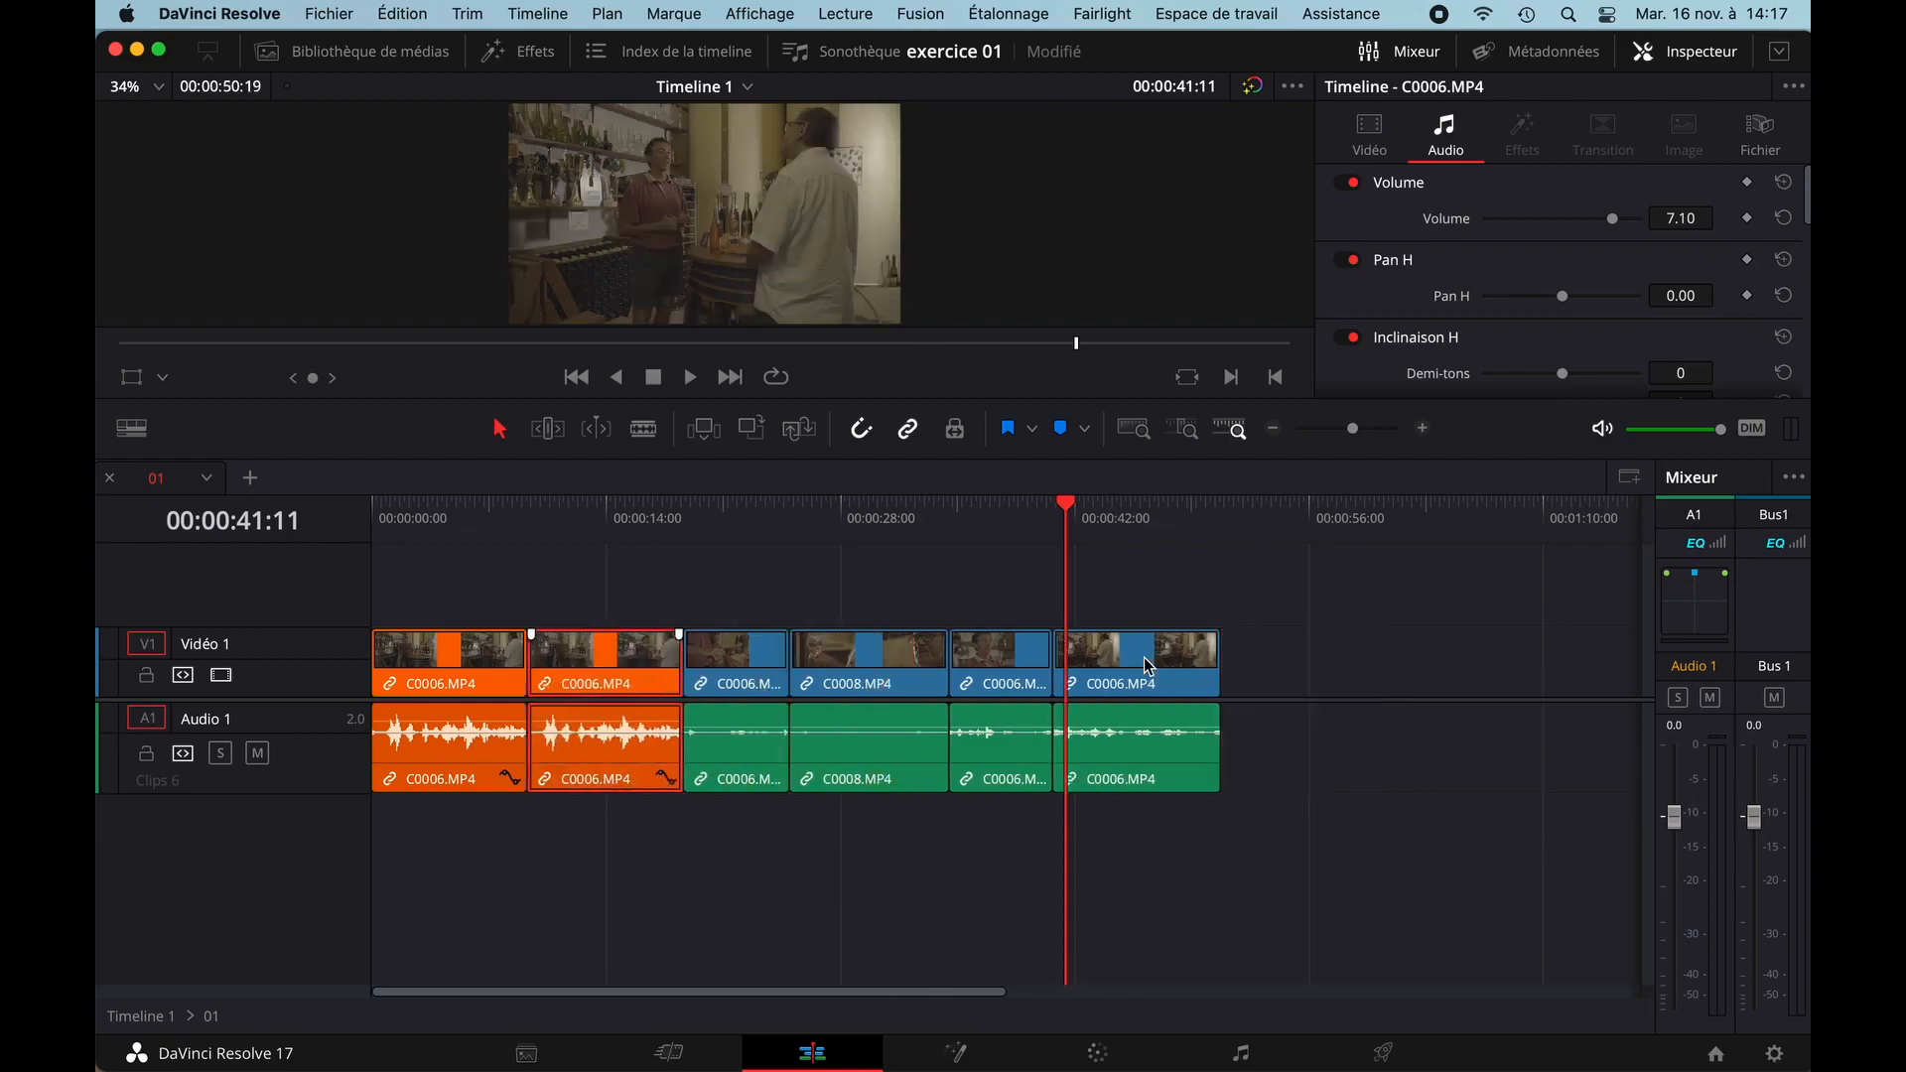
# - Hide the inspector and the mixer, and open the take selector on the first clip
pyautogui.click(1643, 55)
pyautogui.click(1394, 49)
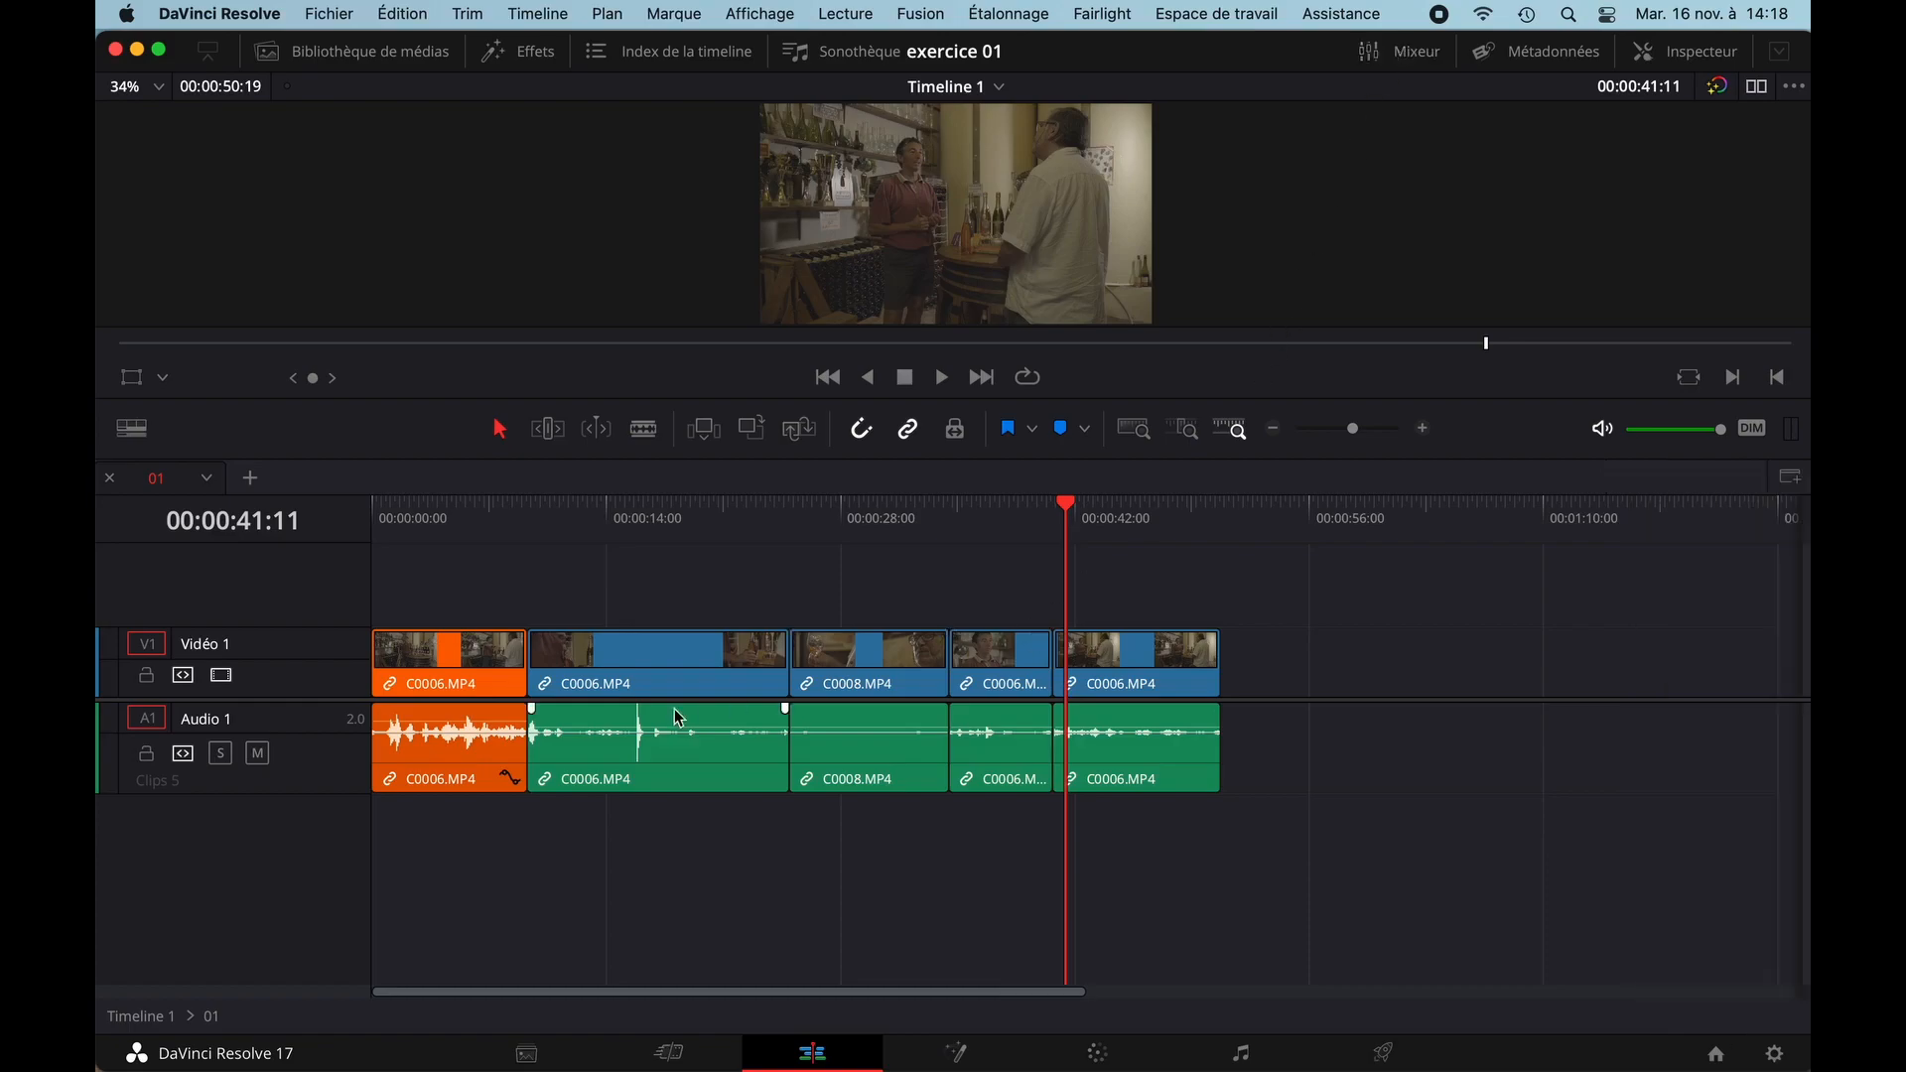
pyautogui.rightClick(477, 662)
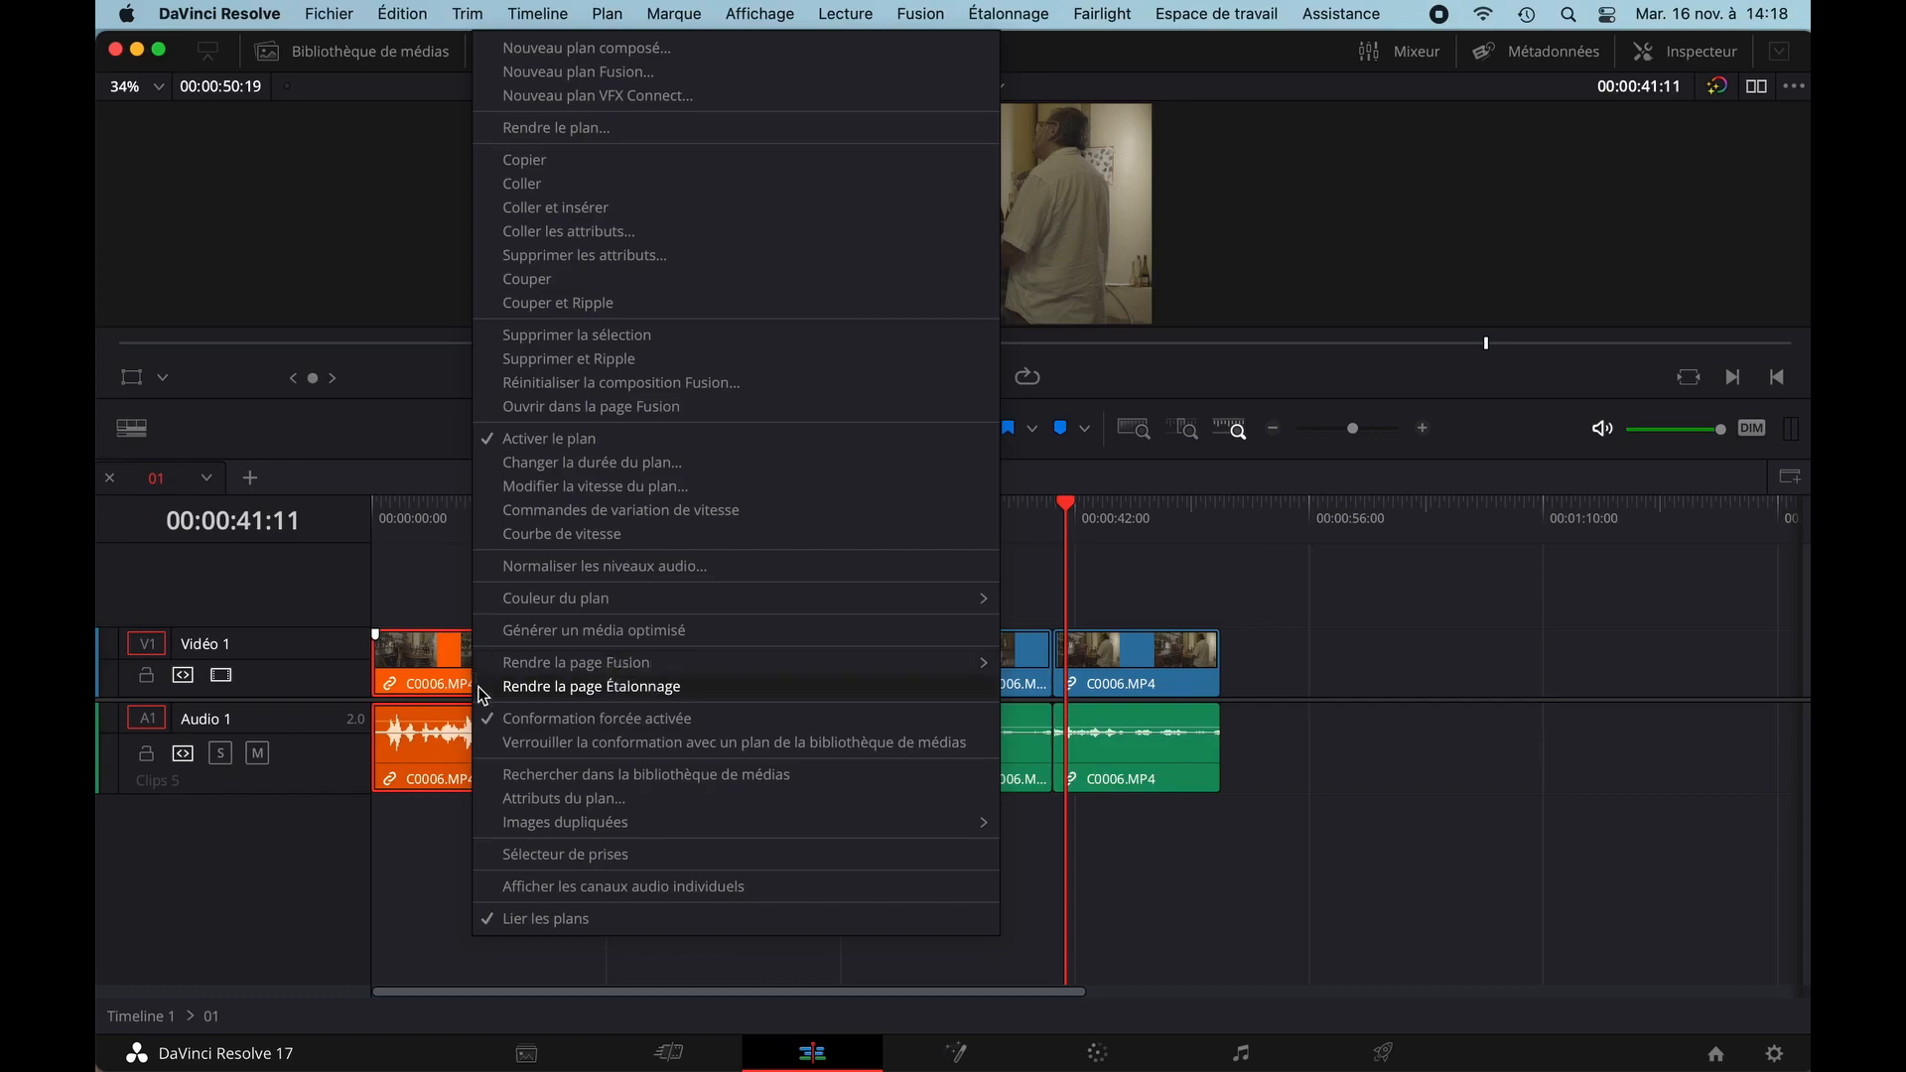
pyautogui.click(580, 859)
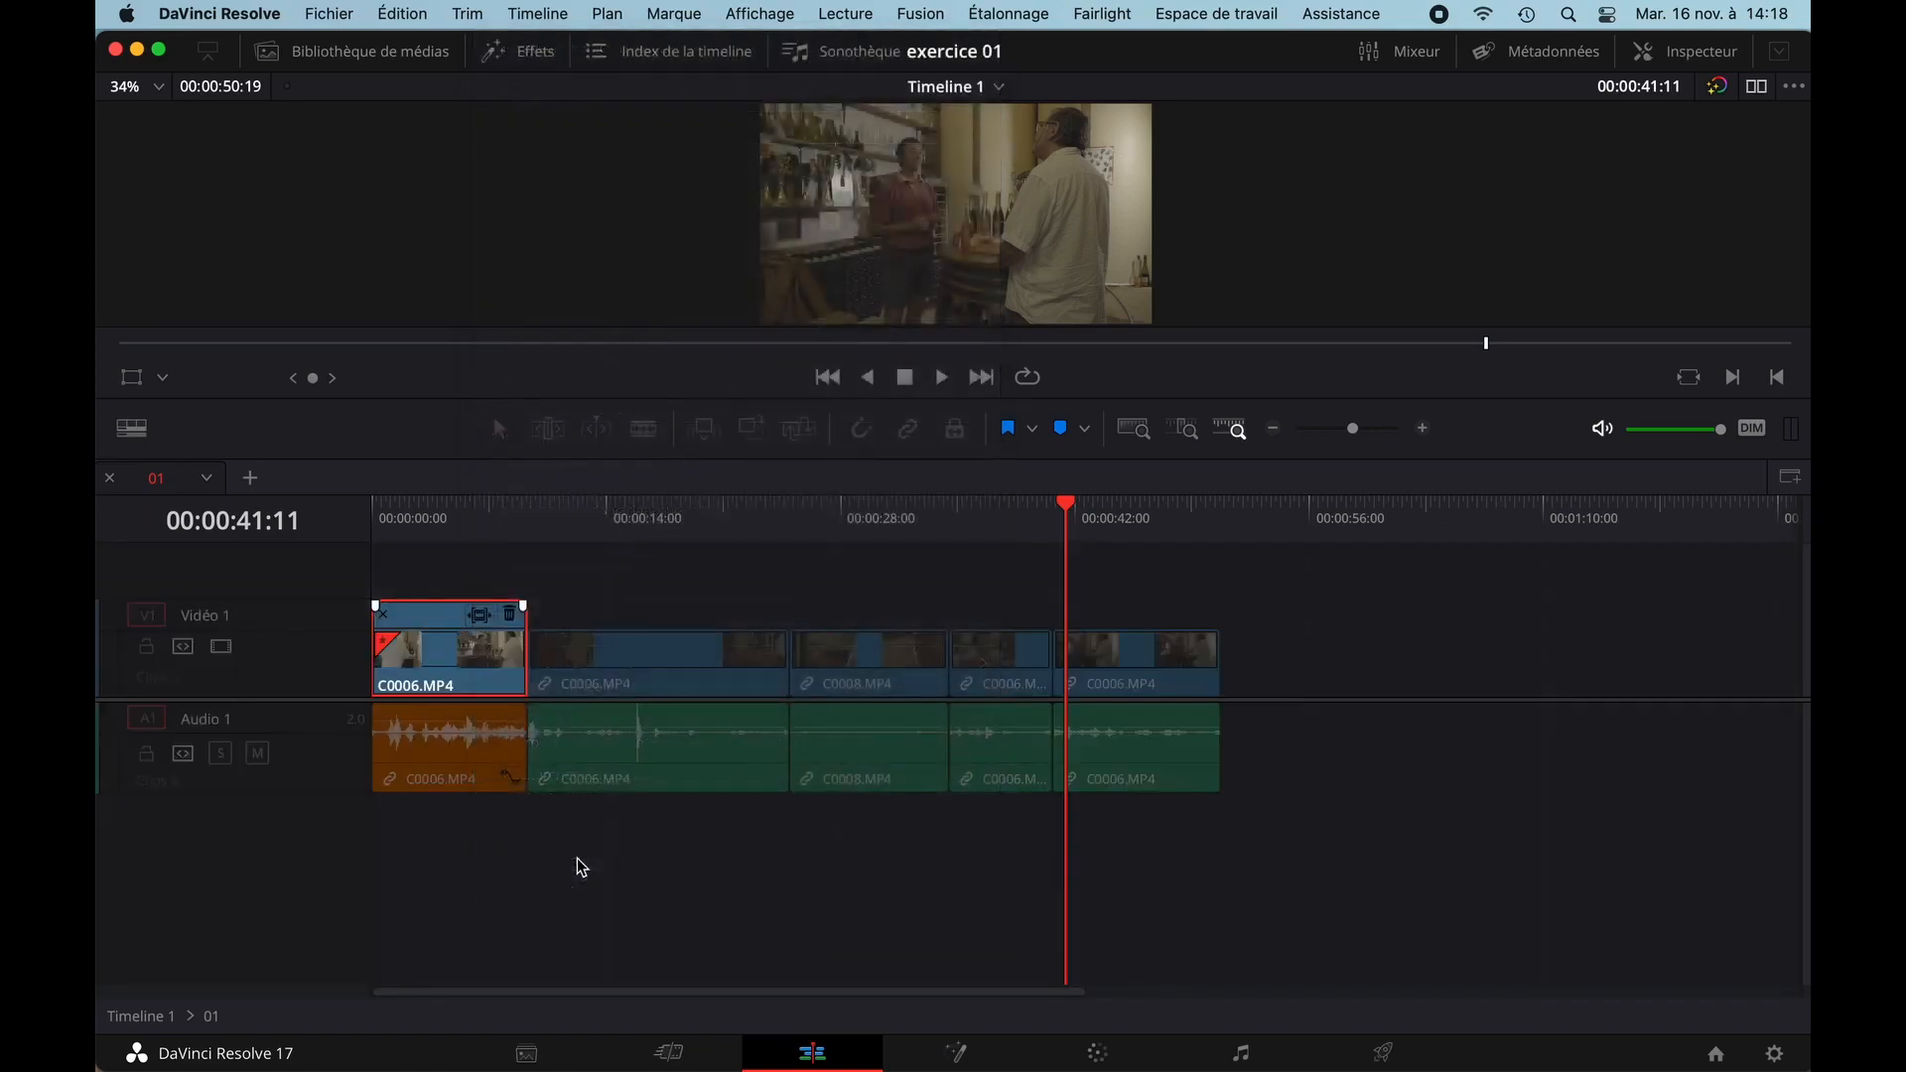
# - Close the take selector on the first clip and save the project
pyautogui.press('cmd+s')
pyautogui.press('Escape')
pyautogui.press('super+s')
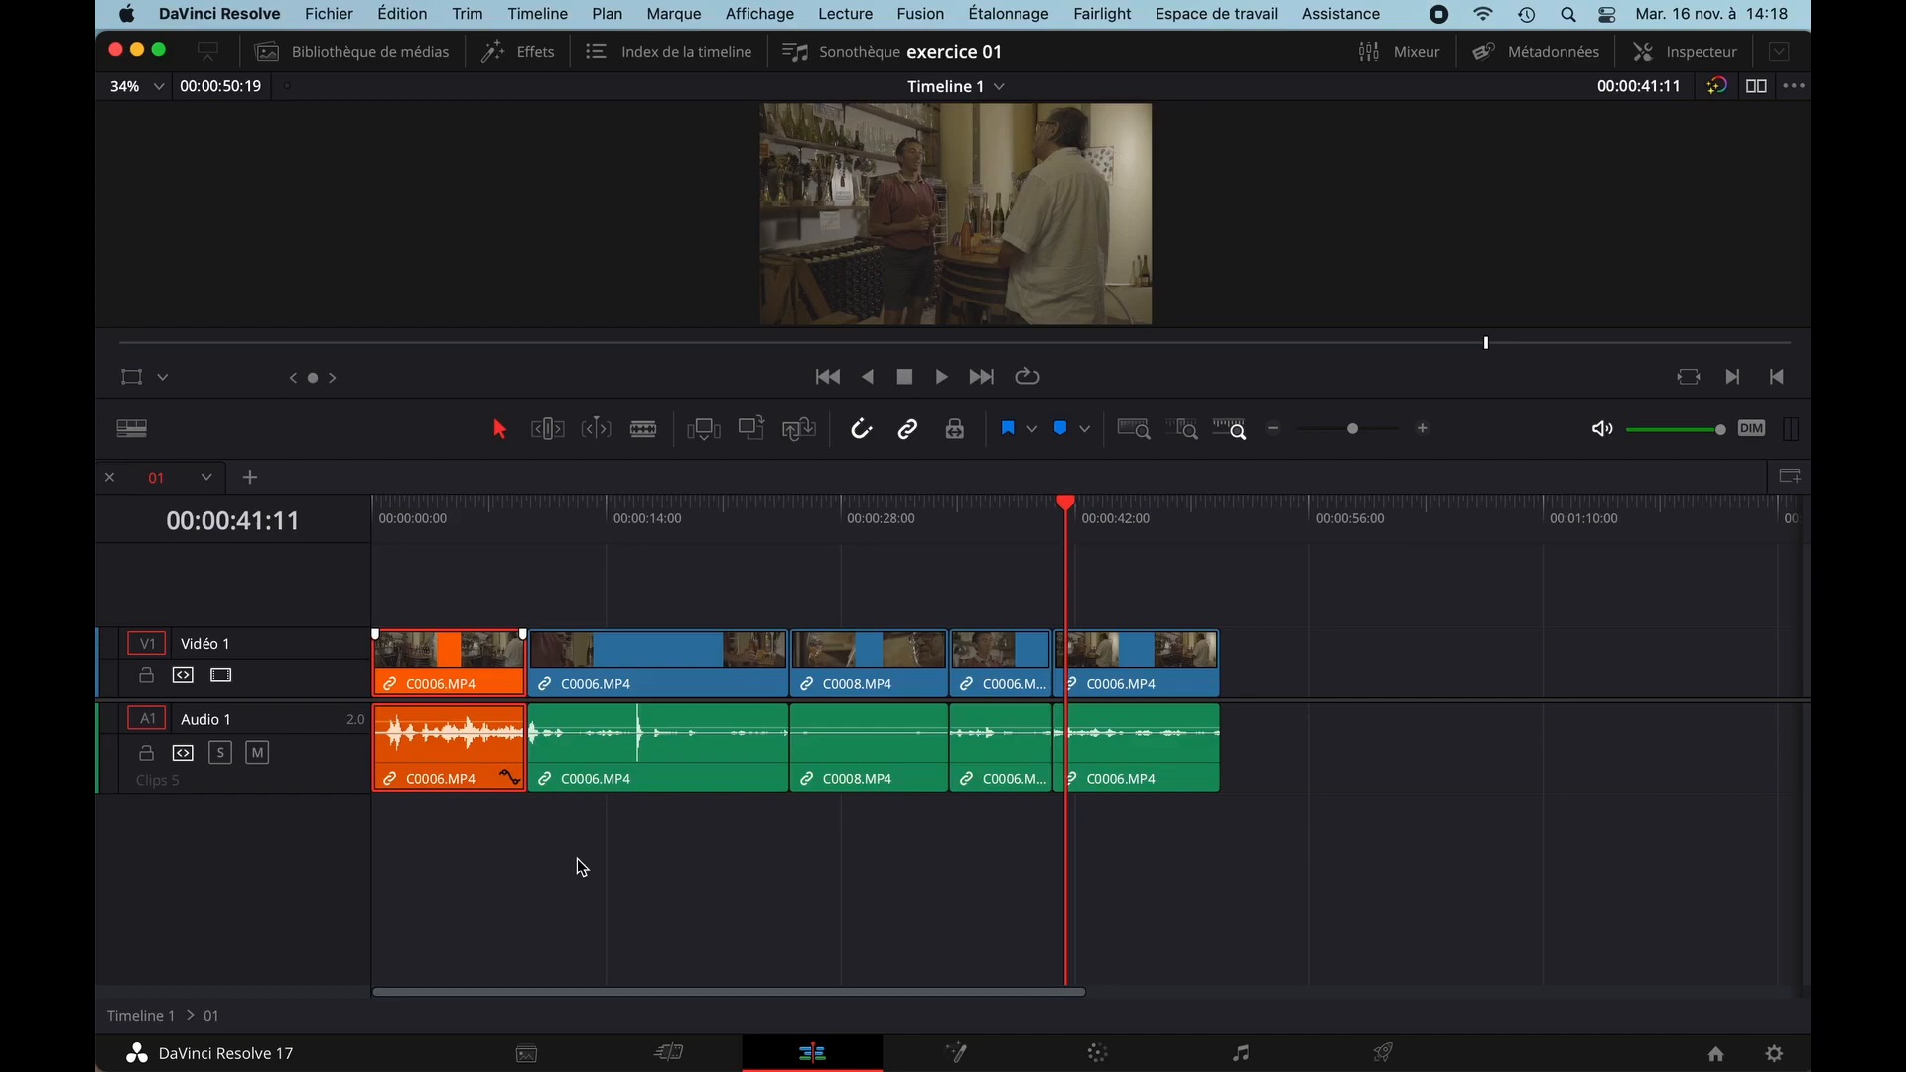
# - Show the first clip's individual audio channels in a taller Audio 1 track and raise the clip's audio level
pyautogui.rightClick(454, 685)
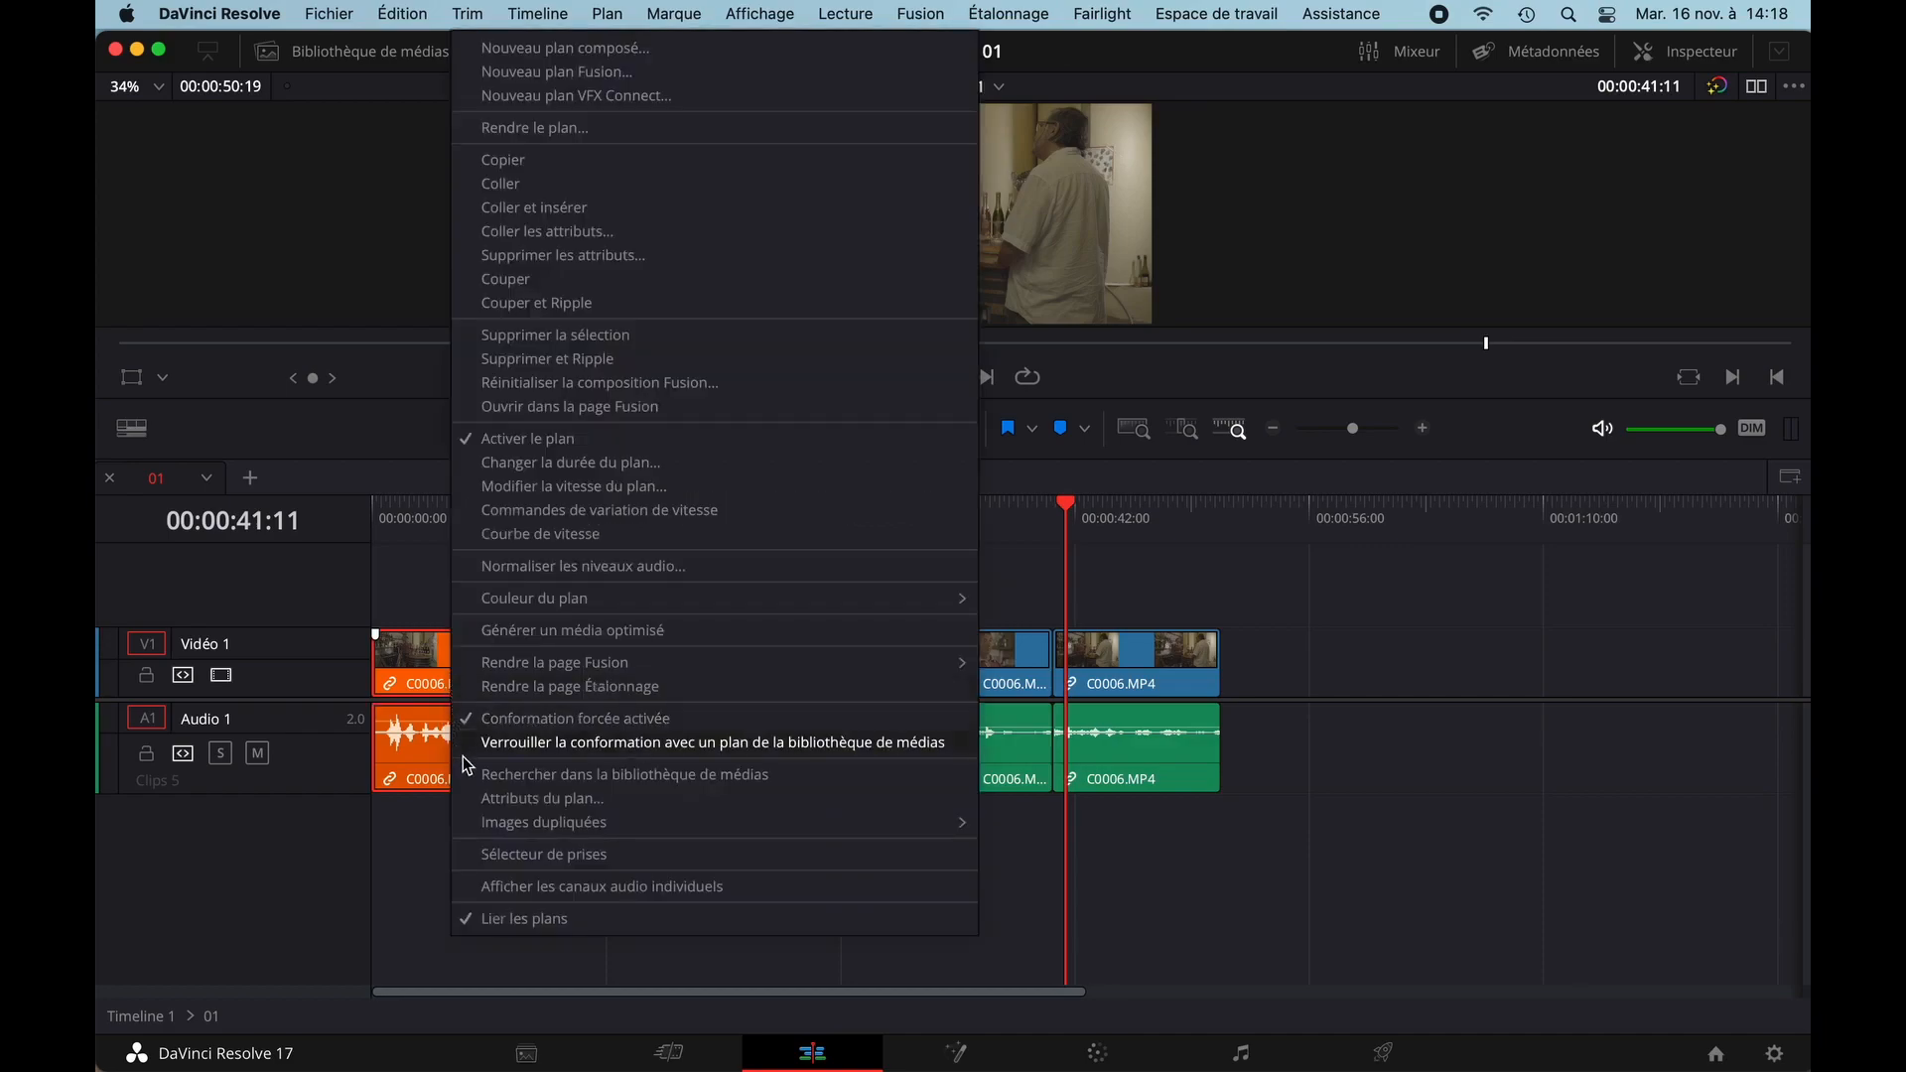
pyautogui.click(529, 885)
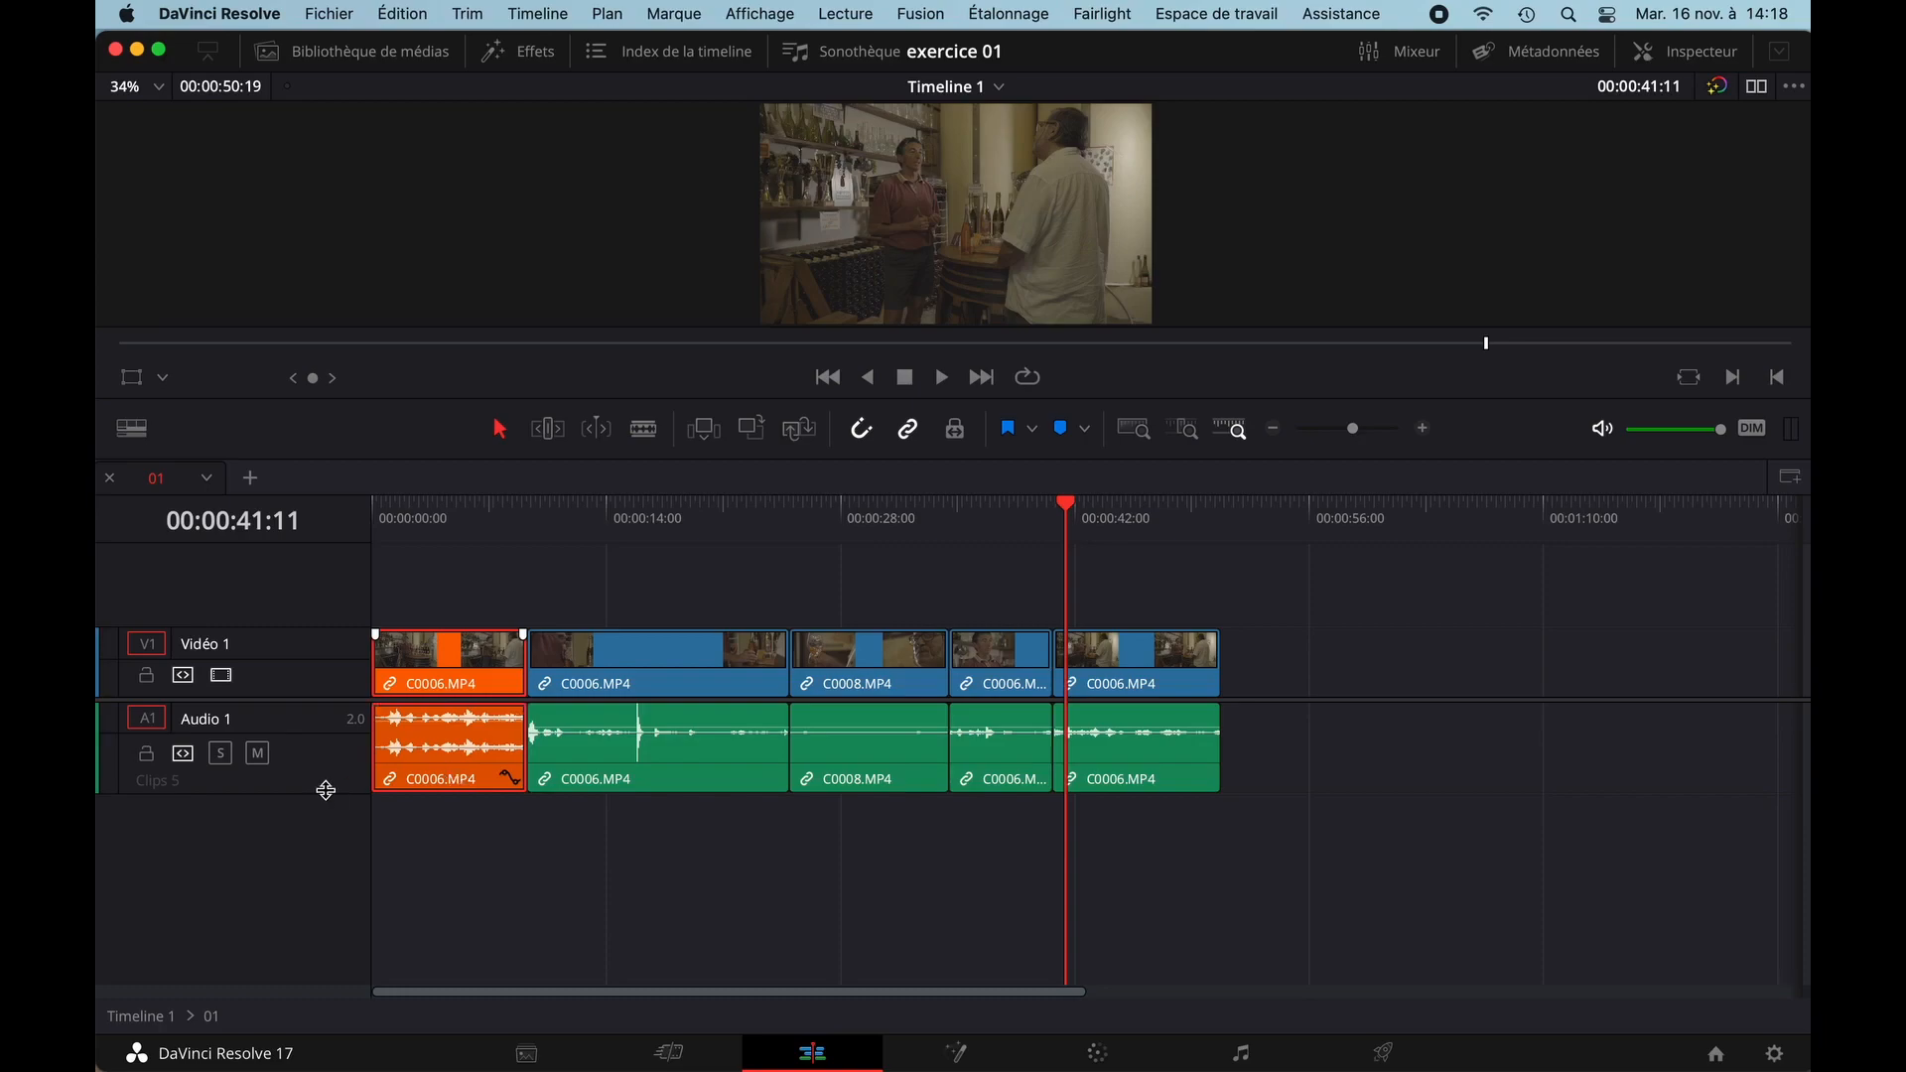
pyautogui.moveTo(323, 791); pyautogui.dragTo(326, 866)
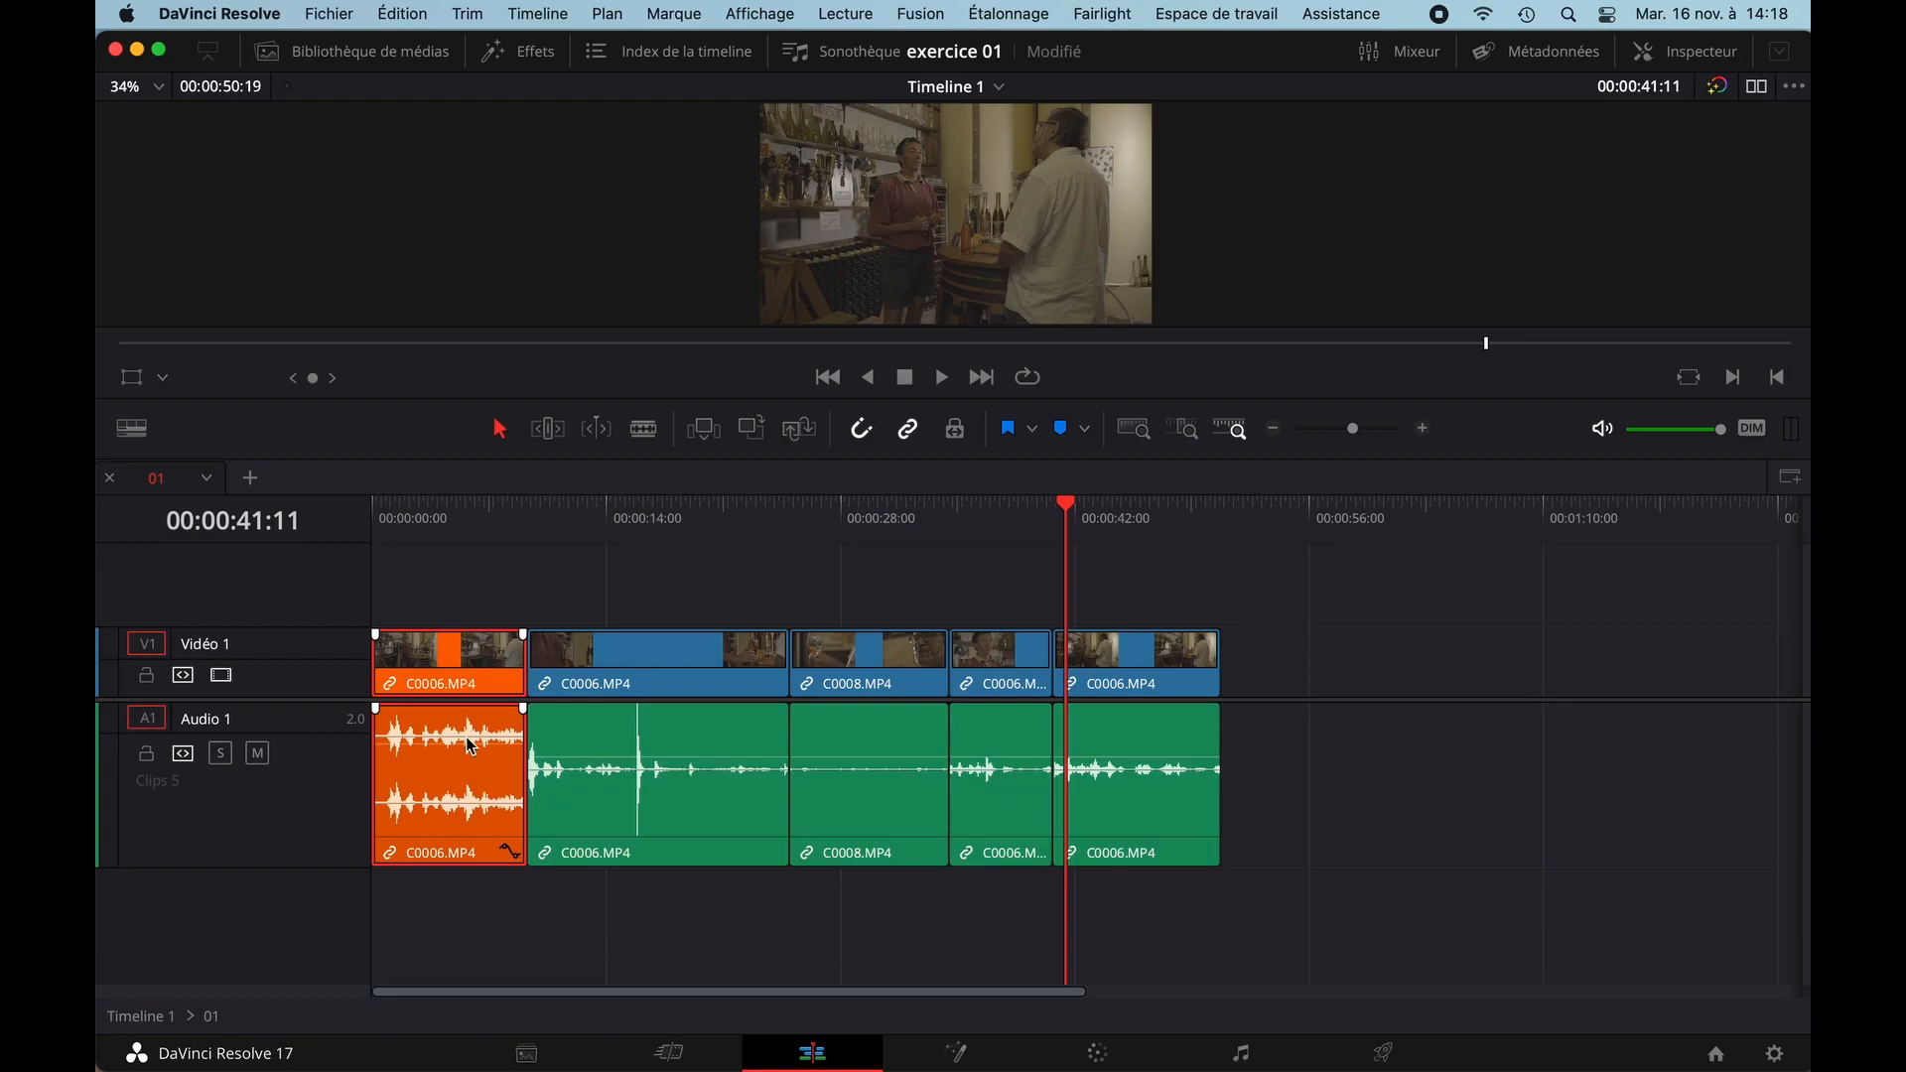
pyautogui.moveTo(468, 737); pyautogui.dragTo(469, 734)
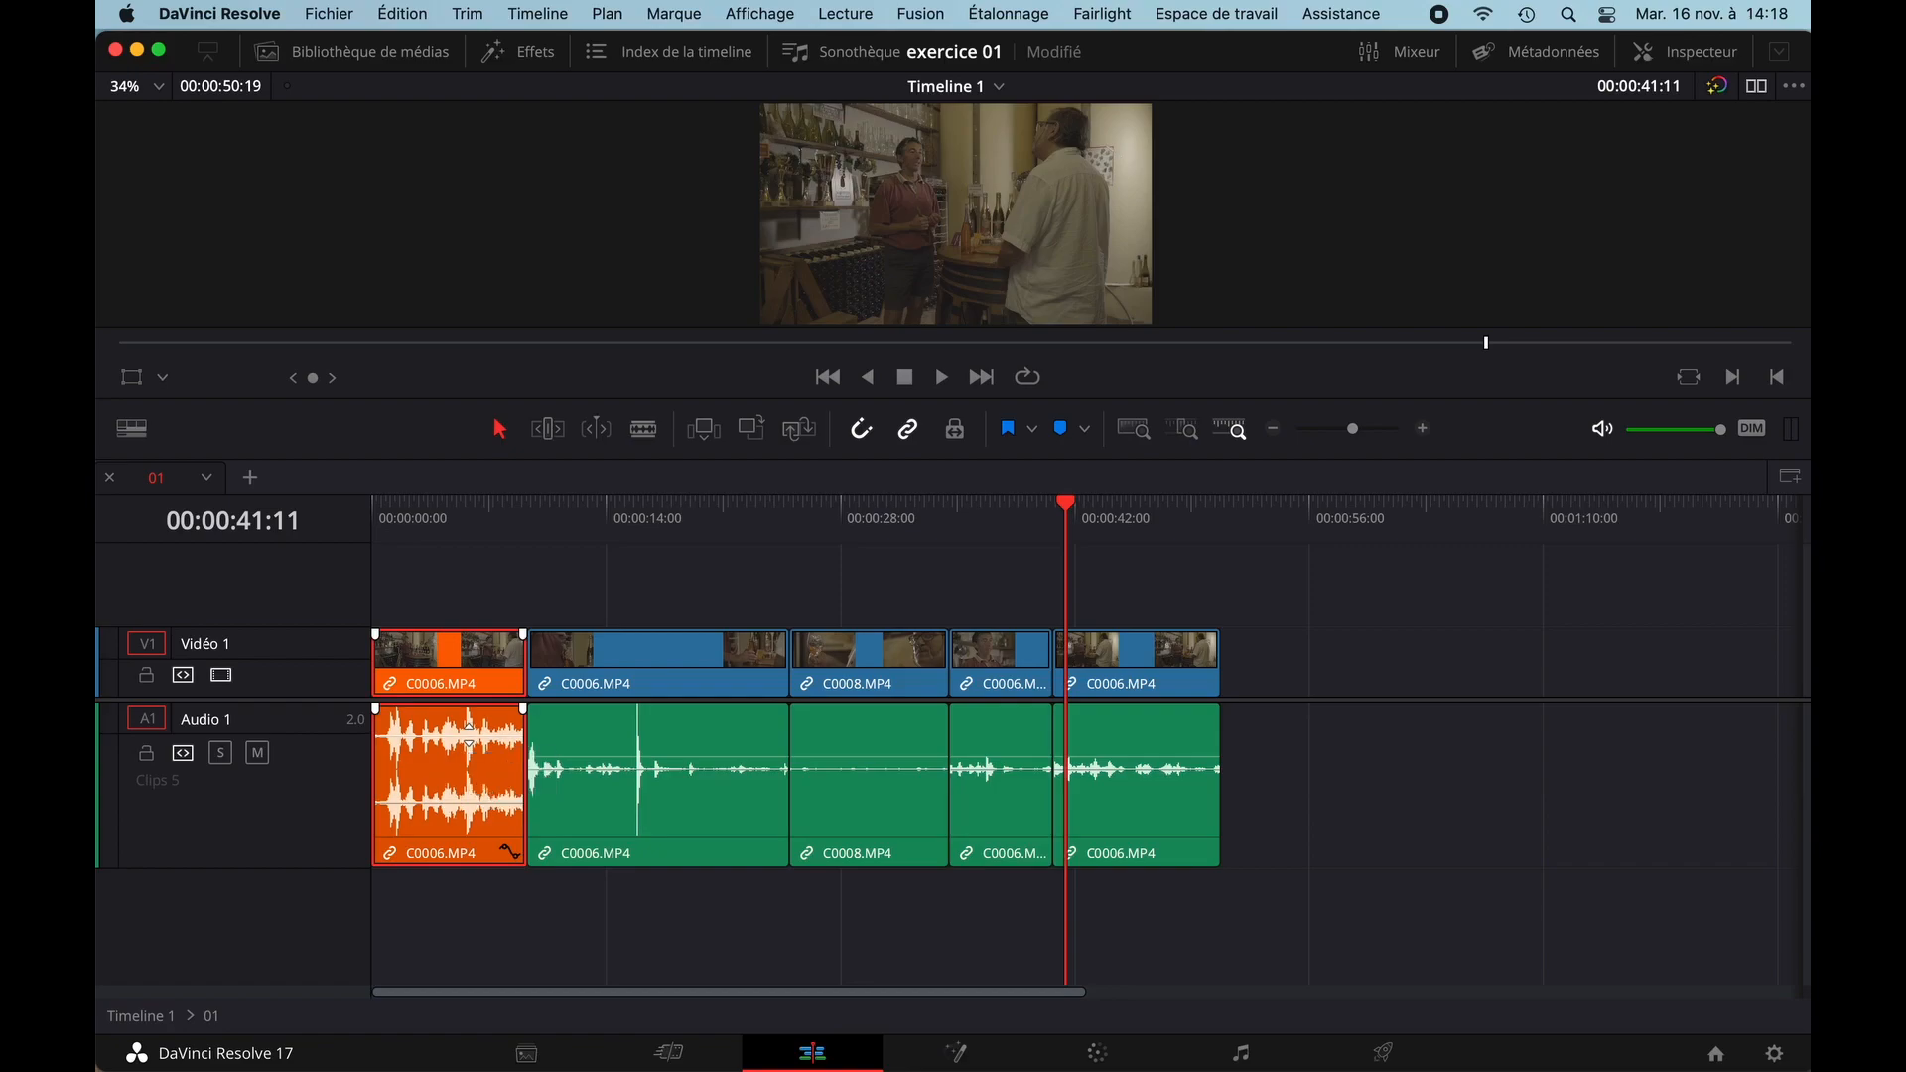
pyautogui.keyDown('alt'); pyautogui.click(468, 736); pyautogui.keyUp('alt')
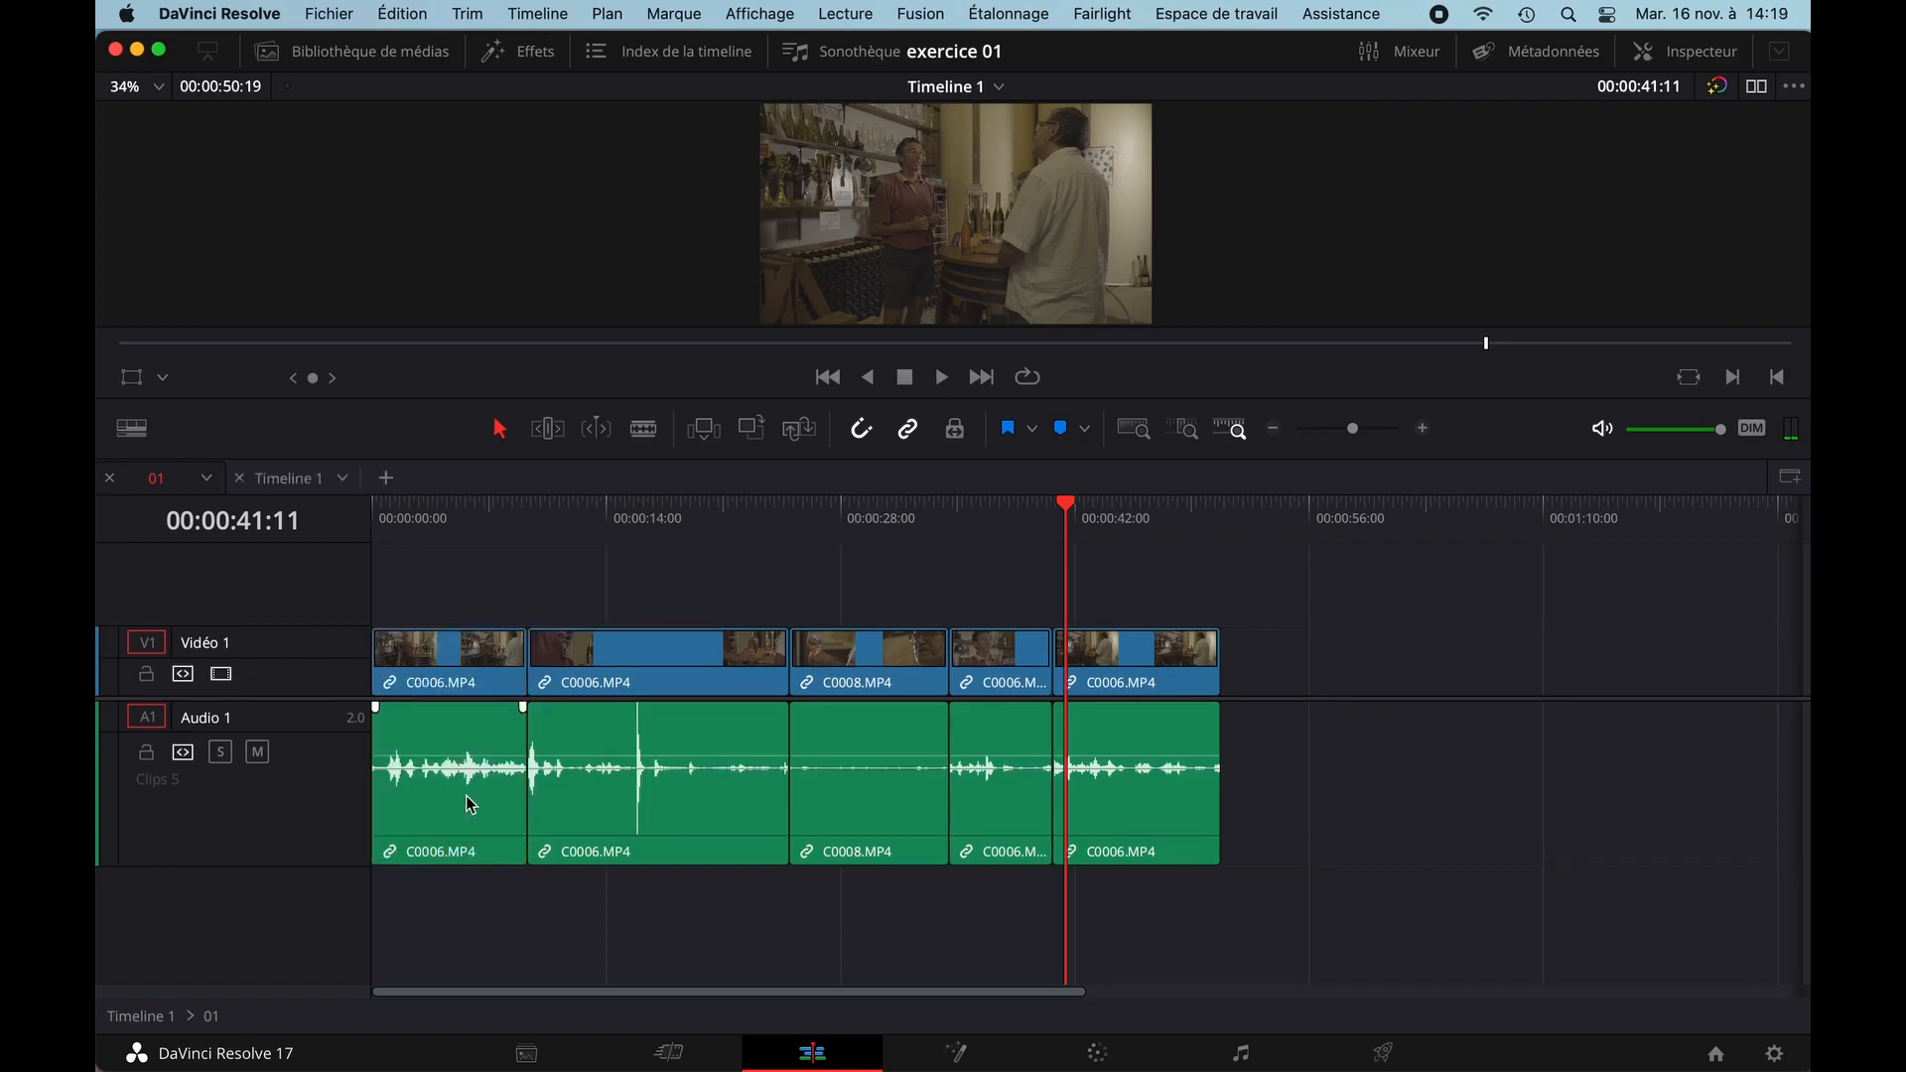
# - Check the link option of the first clip's video and audio without changing it
pyautogui.click(467, 796)
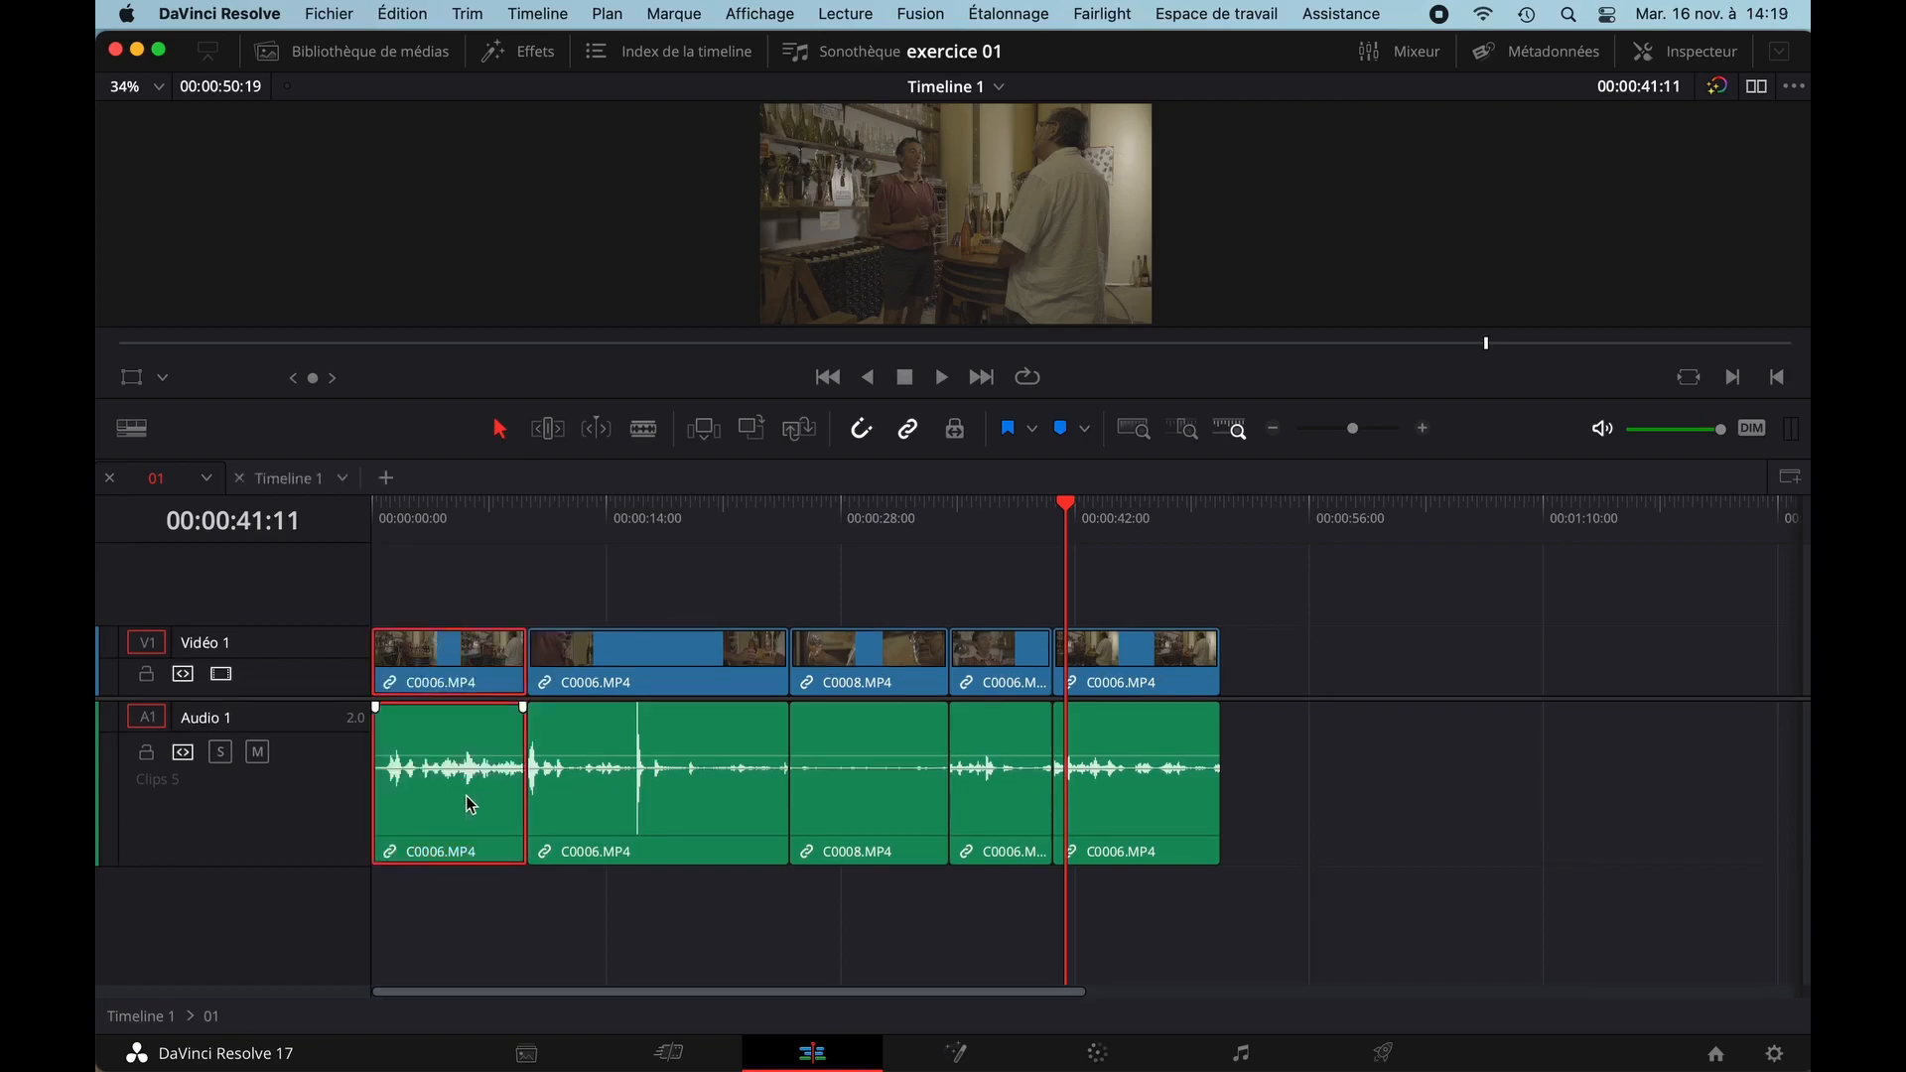
pyautogui.rightClick(480, 685)
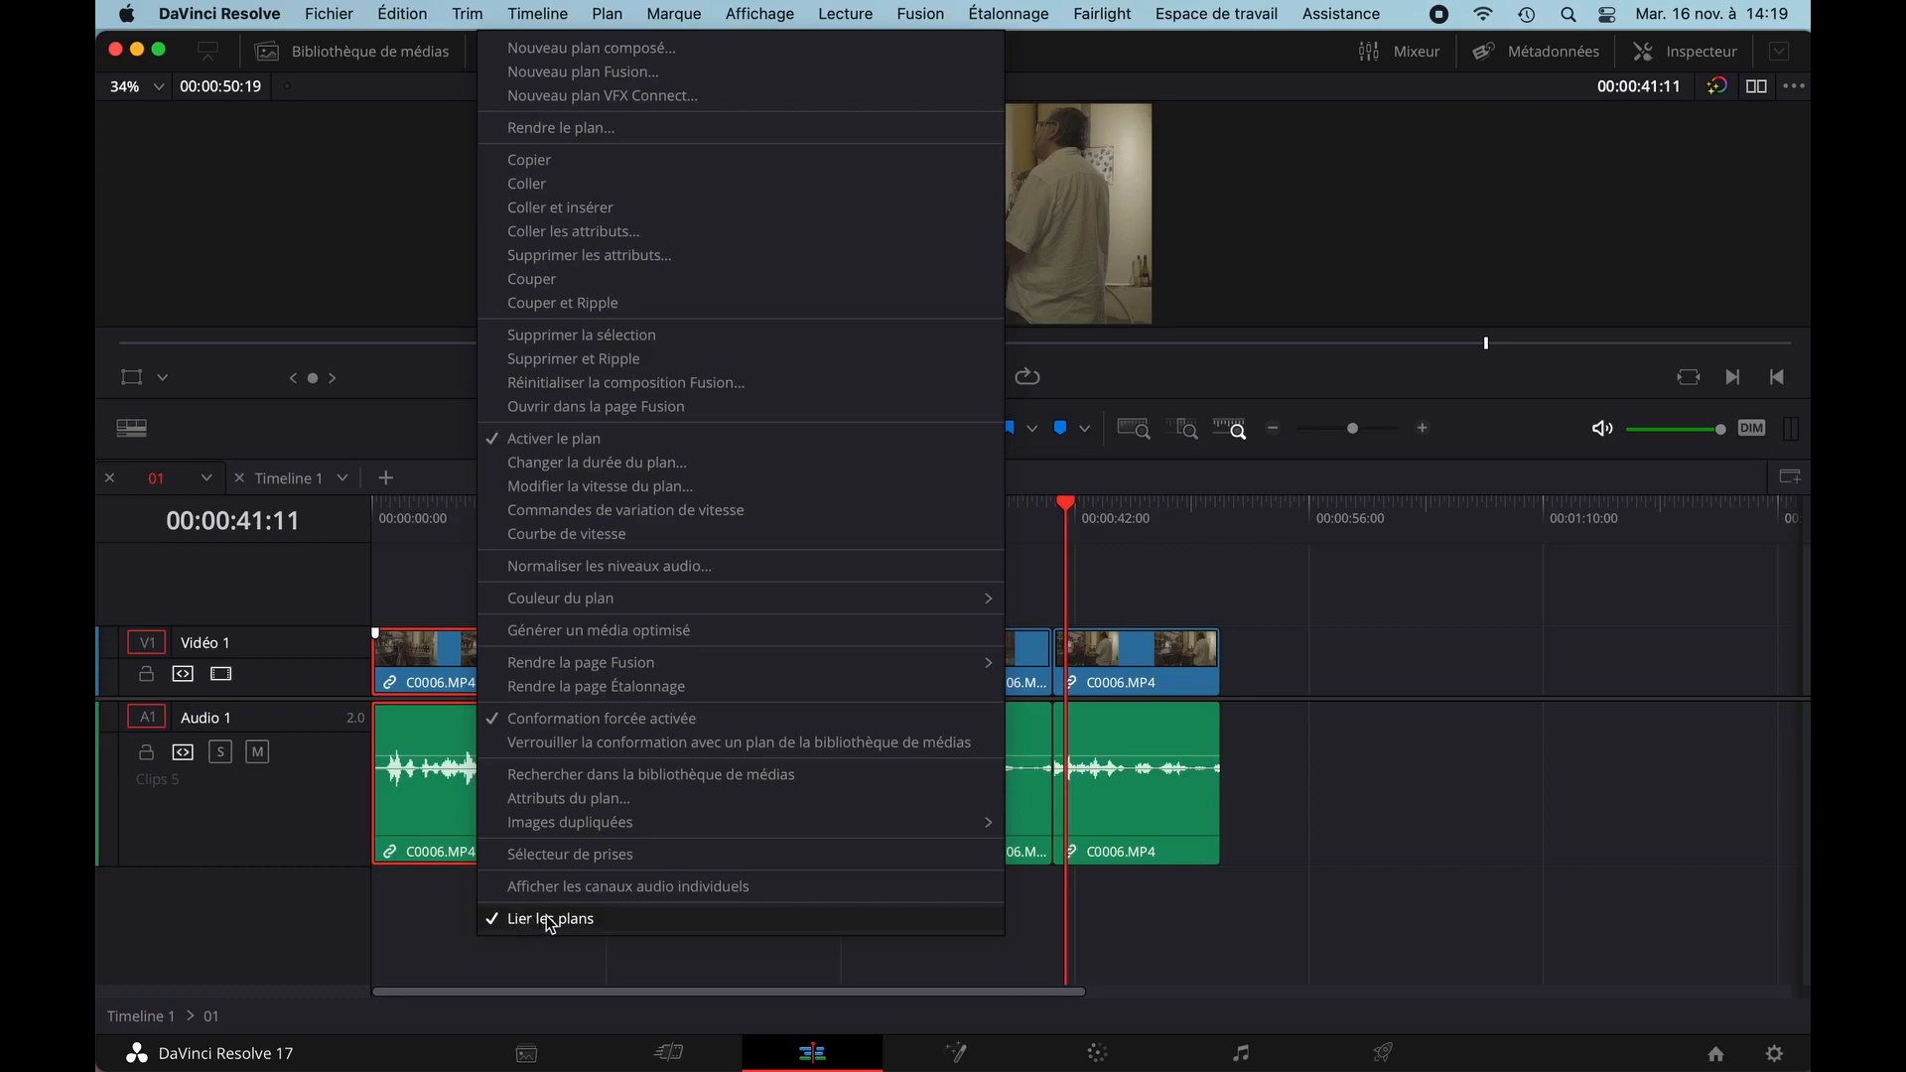
pyautogui.click(417, 907)
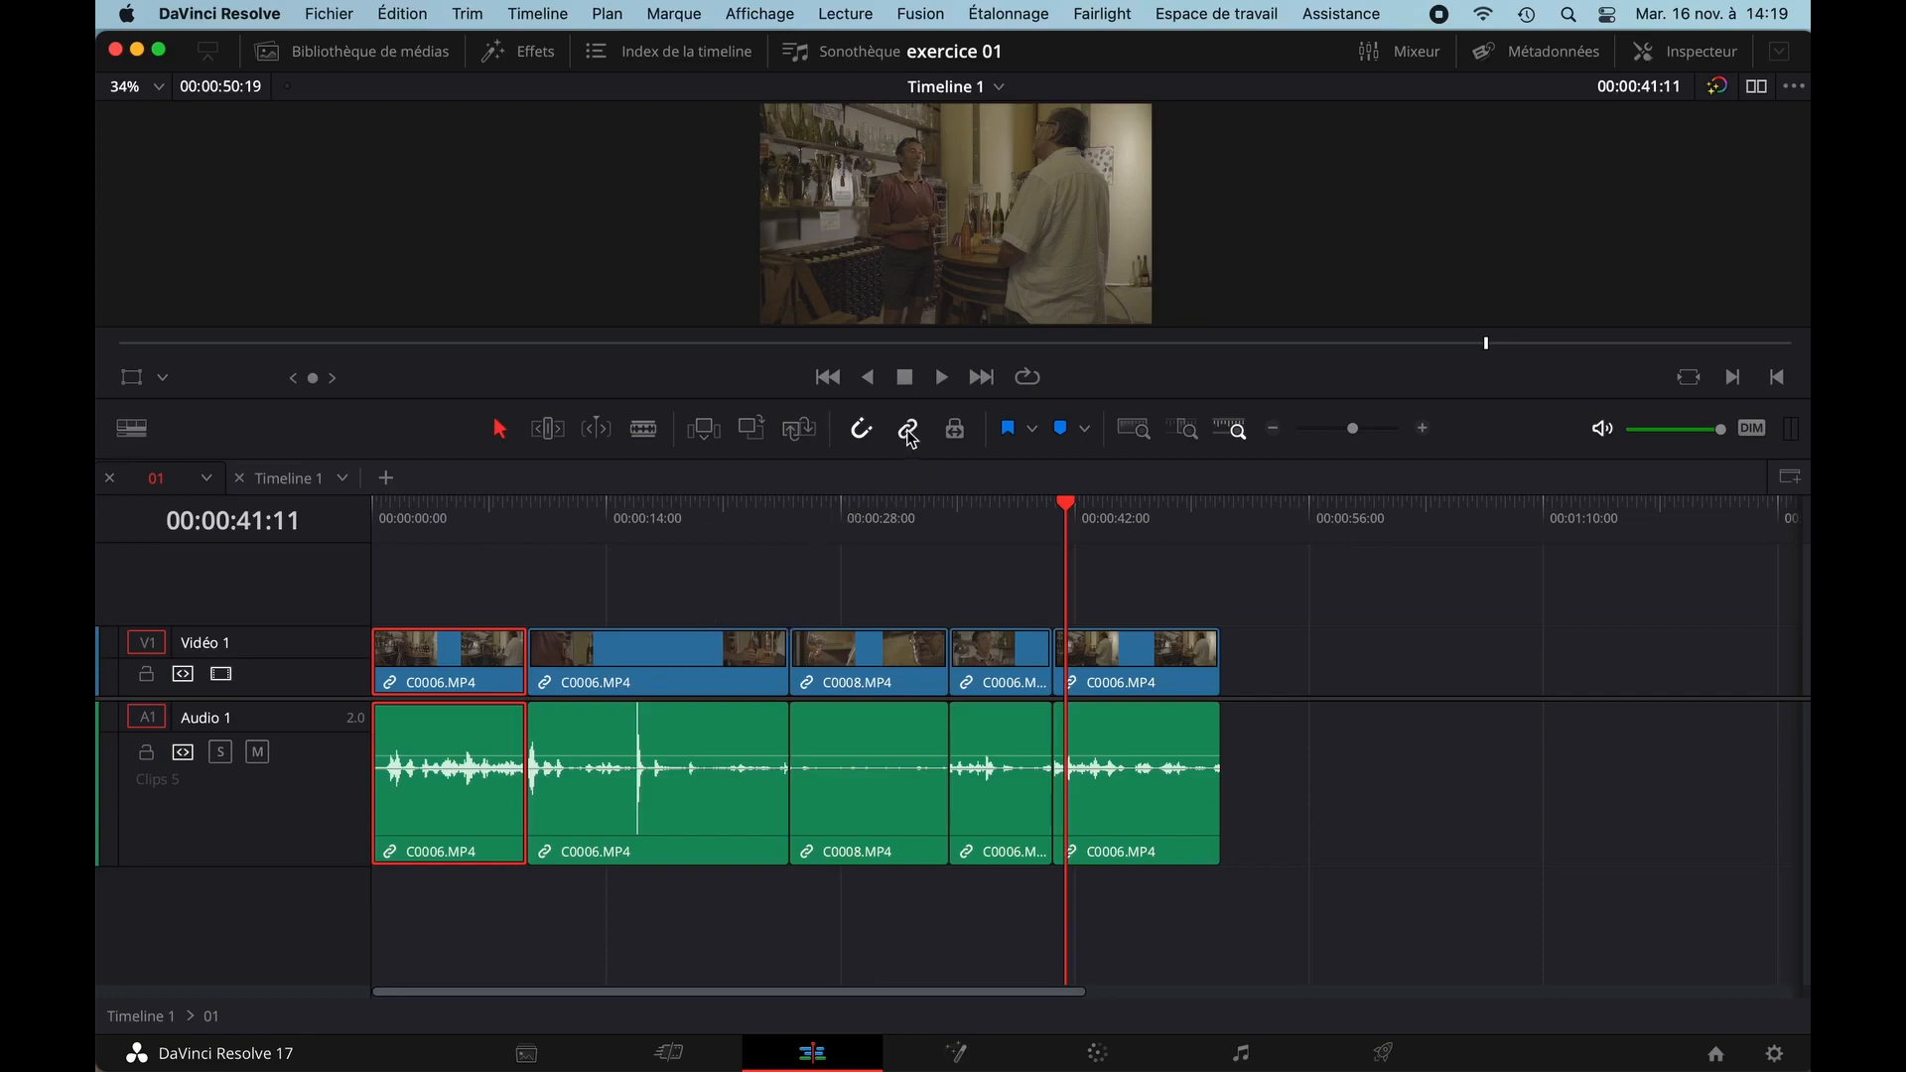
# - Turn off linked selection, move the first clip's audio 02:14 later, and return it to the sequence start
pyautogui.click(484, 918)
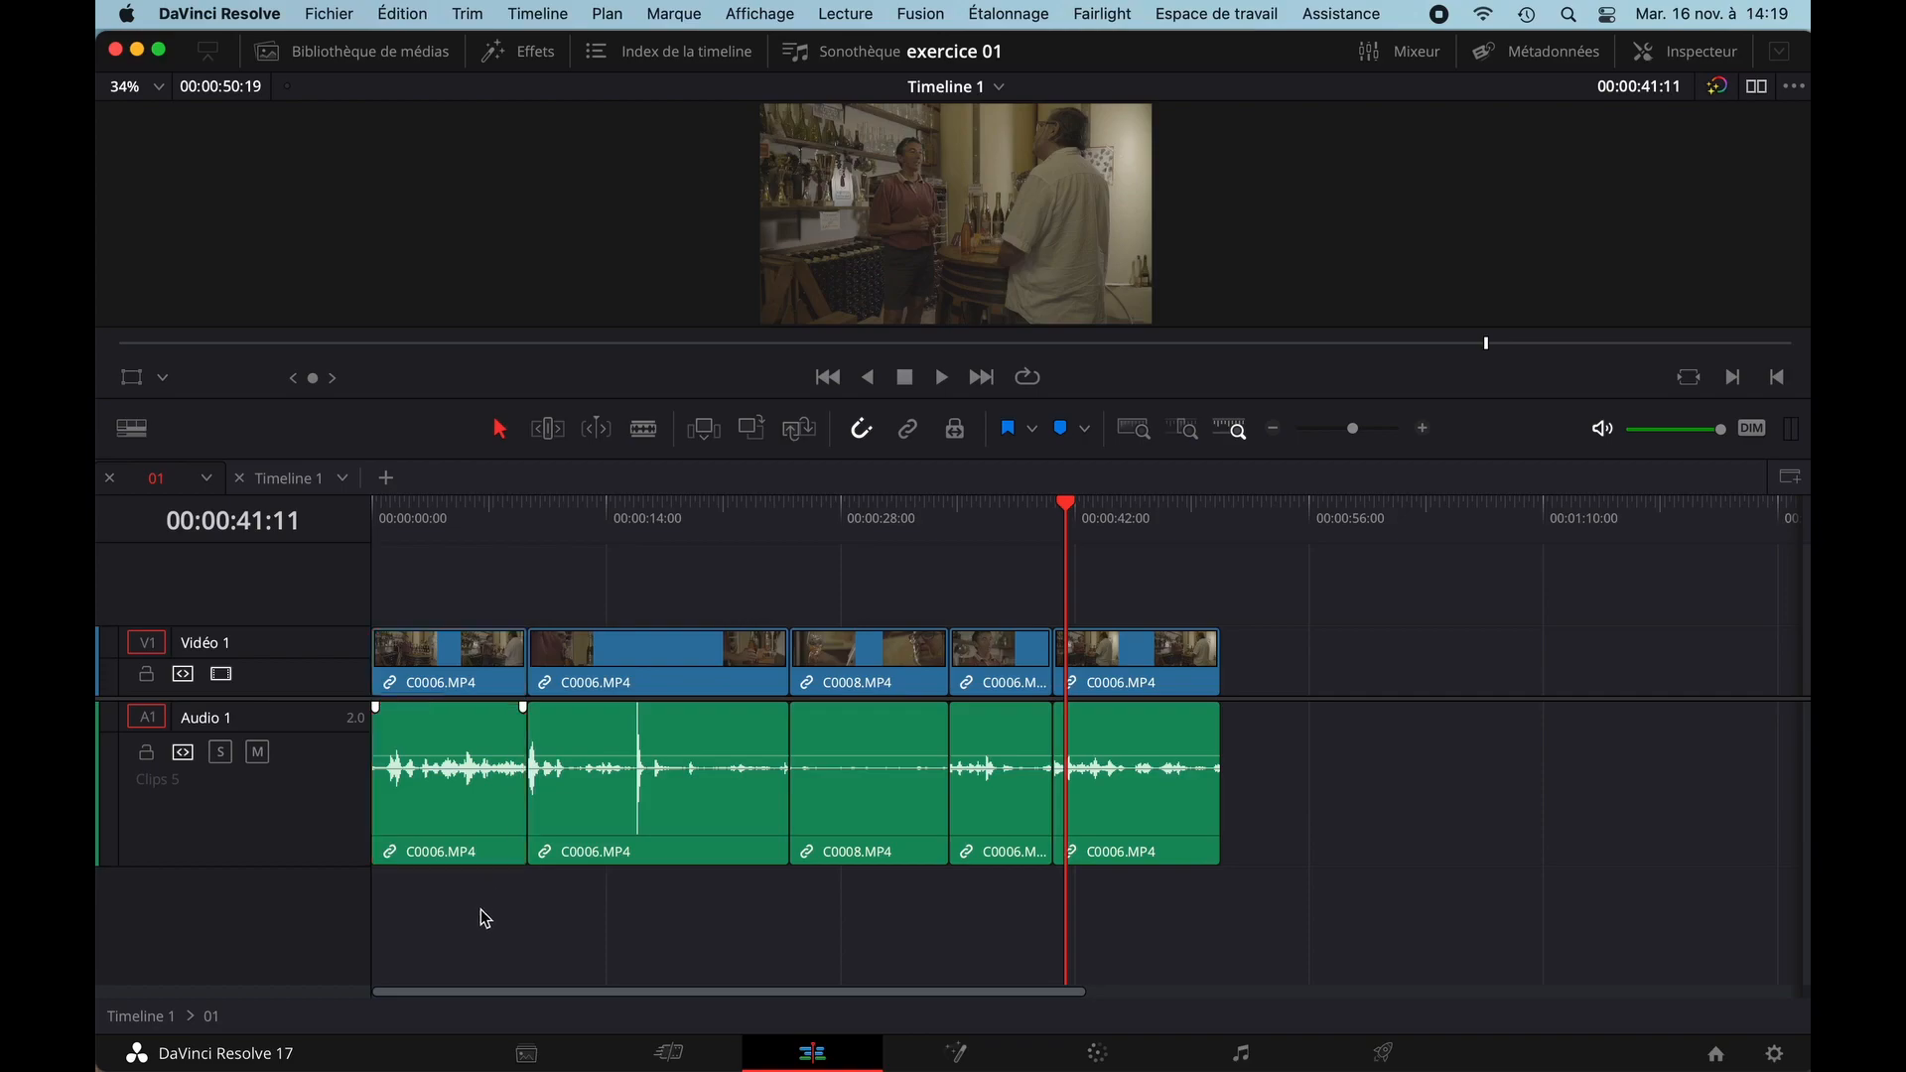
pyautogui.moveTo(450, 825); pyautogui.dragTo(497, 838)
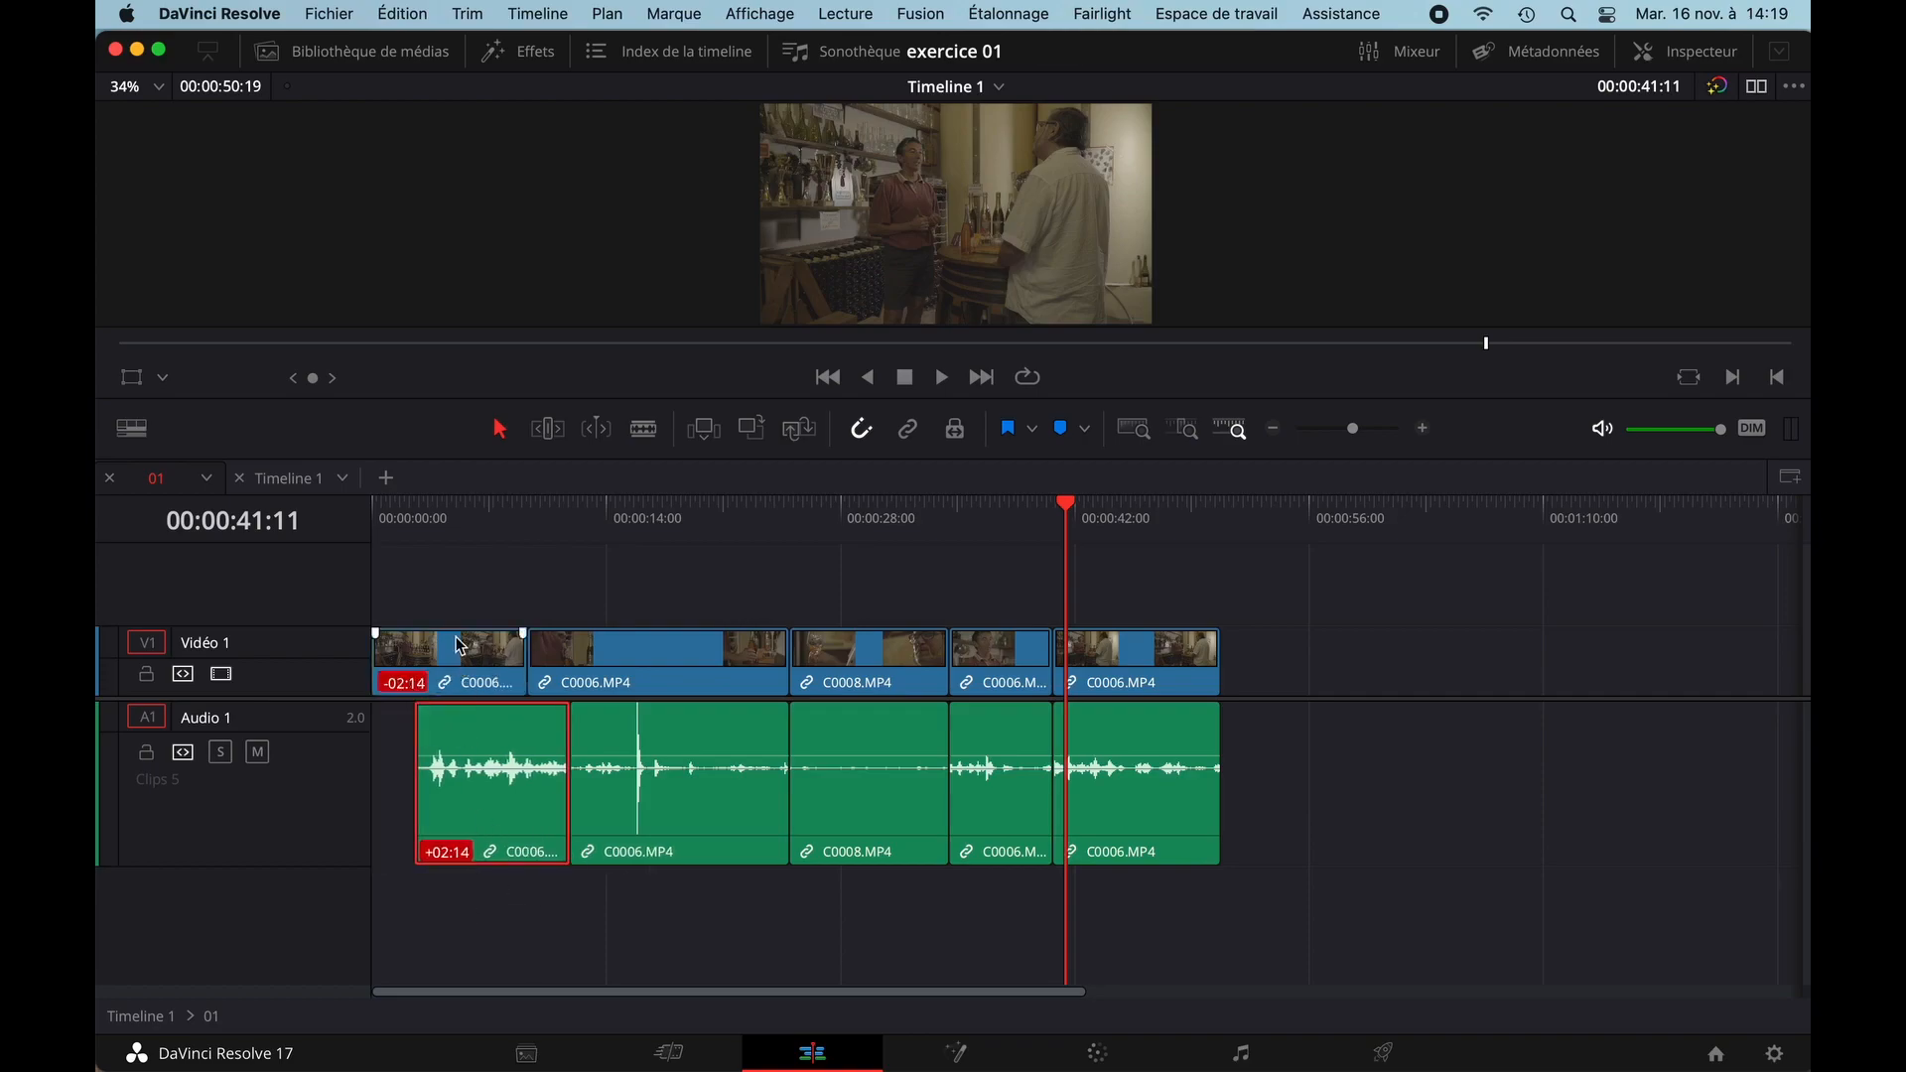
pyautogui.moveTo(468, 734); pyautogui.dragTo(433, 747)
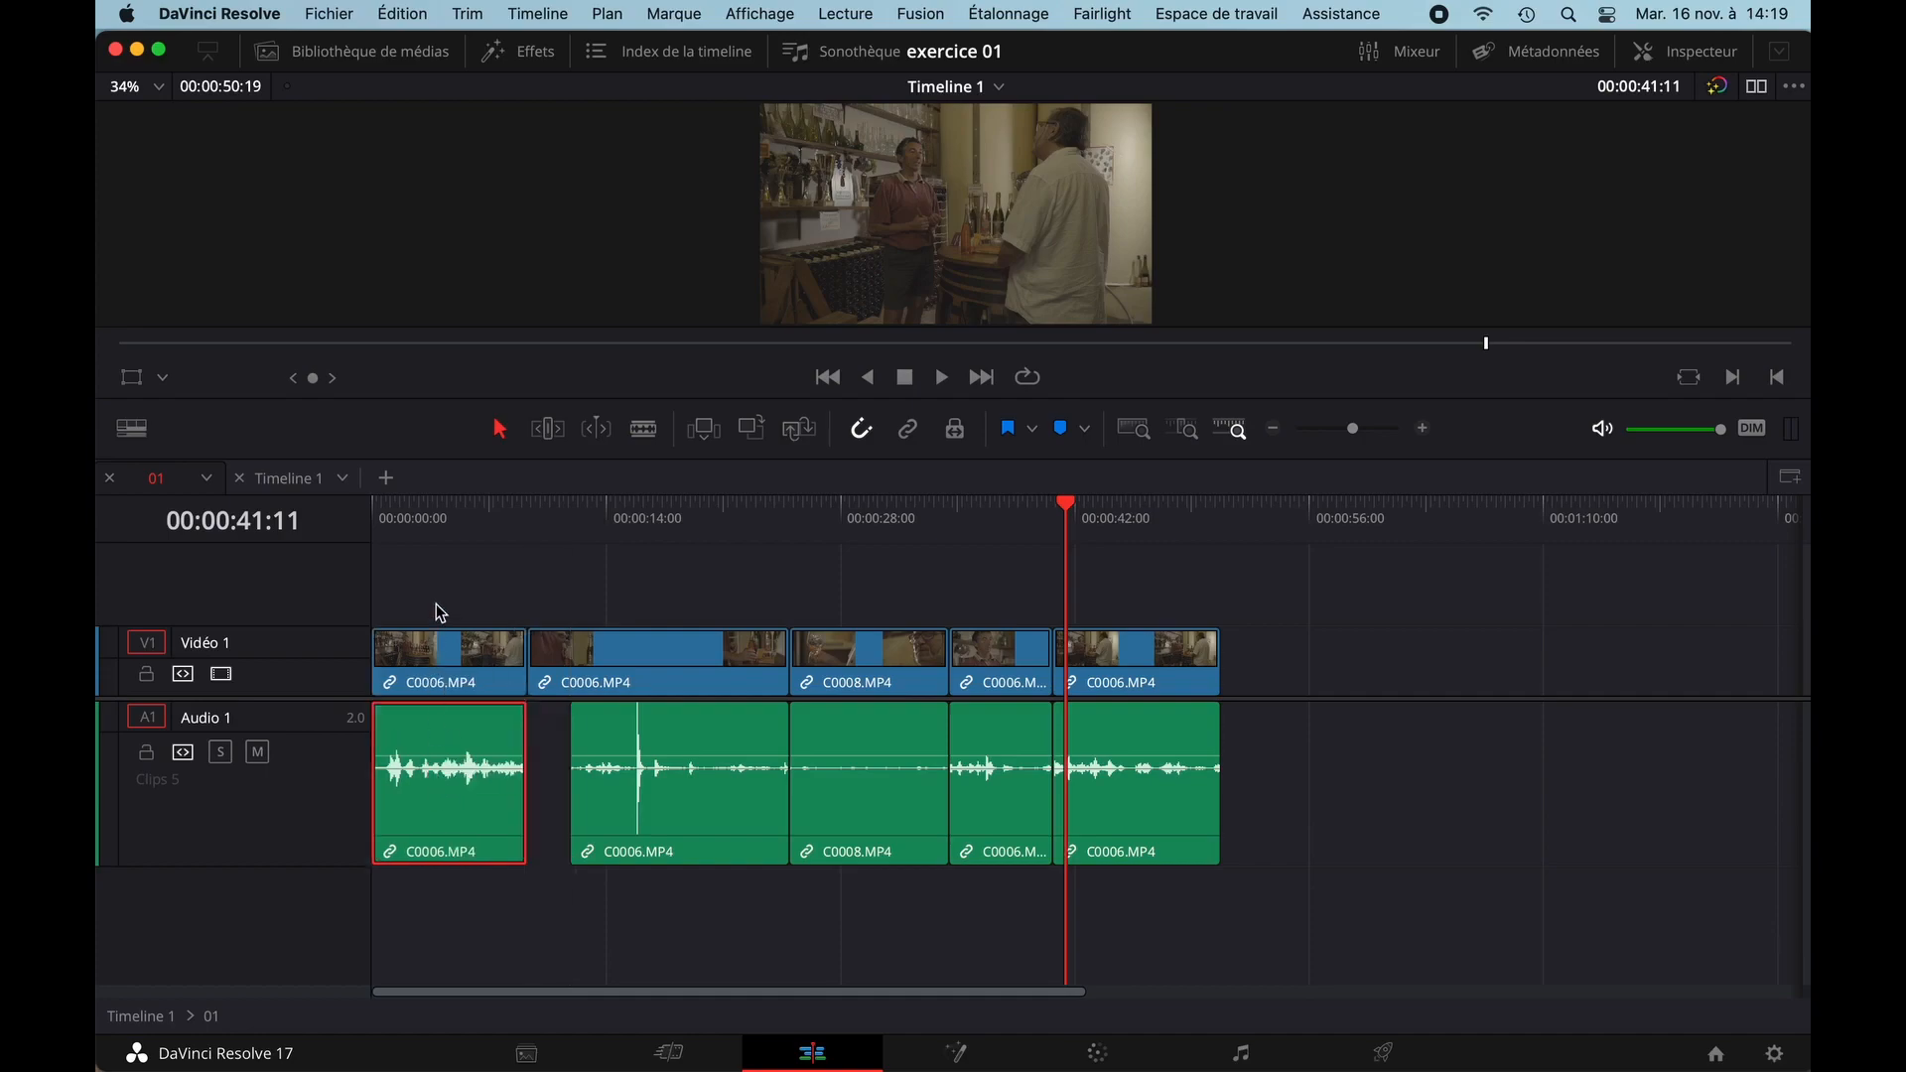
# - Select the first clip's video and audio and unlink them
pyautogui.moveTo(425, 616); pyautogui.dragTo(444, 787)
pyautogui.rightClick(443, 785)
pyautogui.click(490, 759)
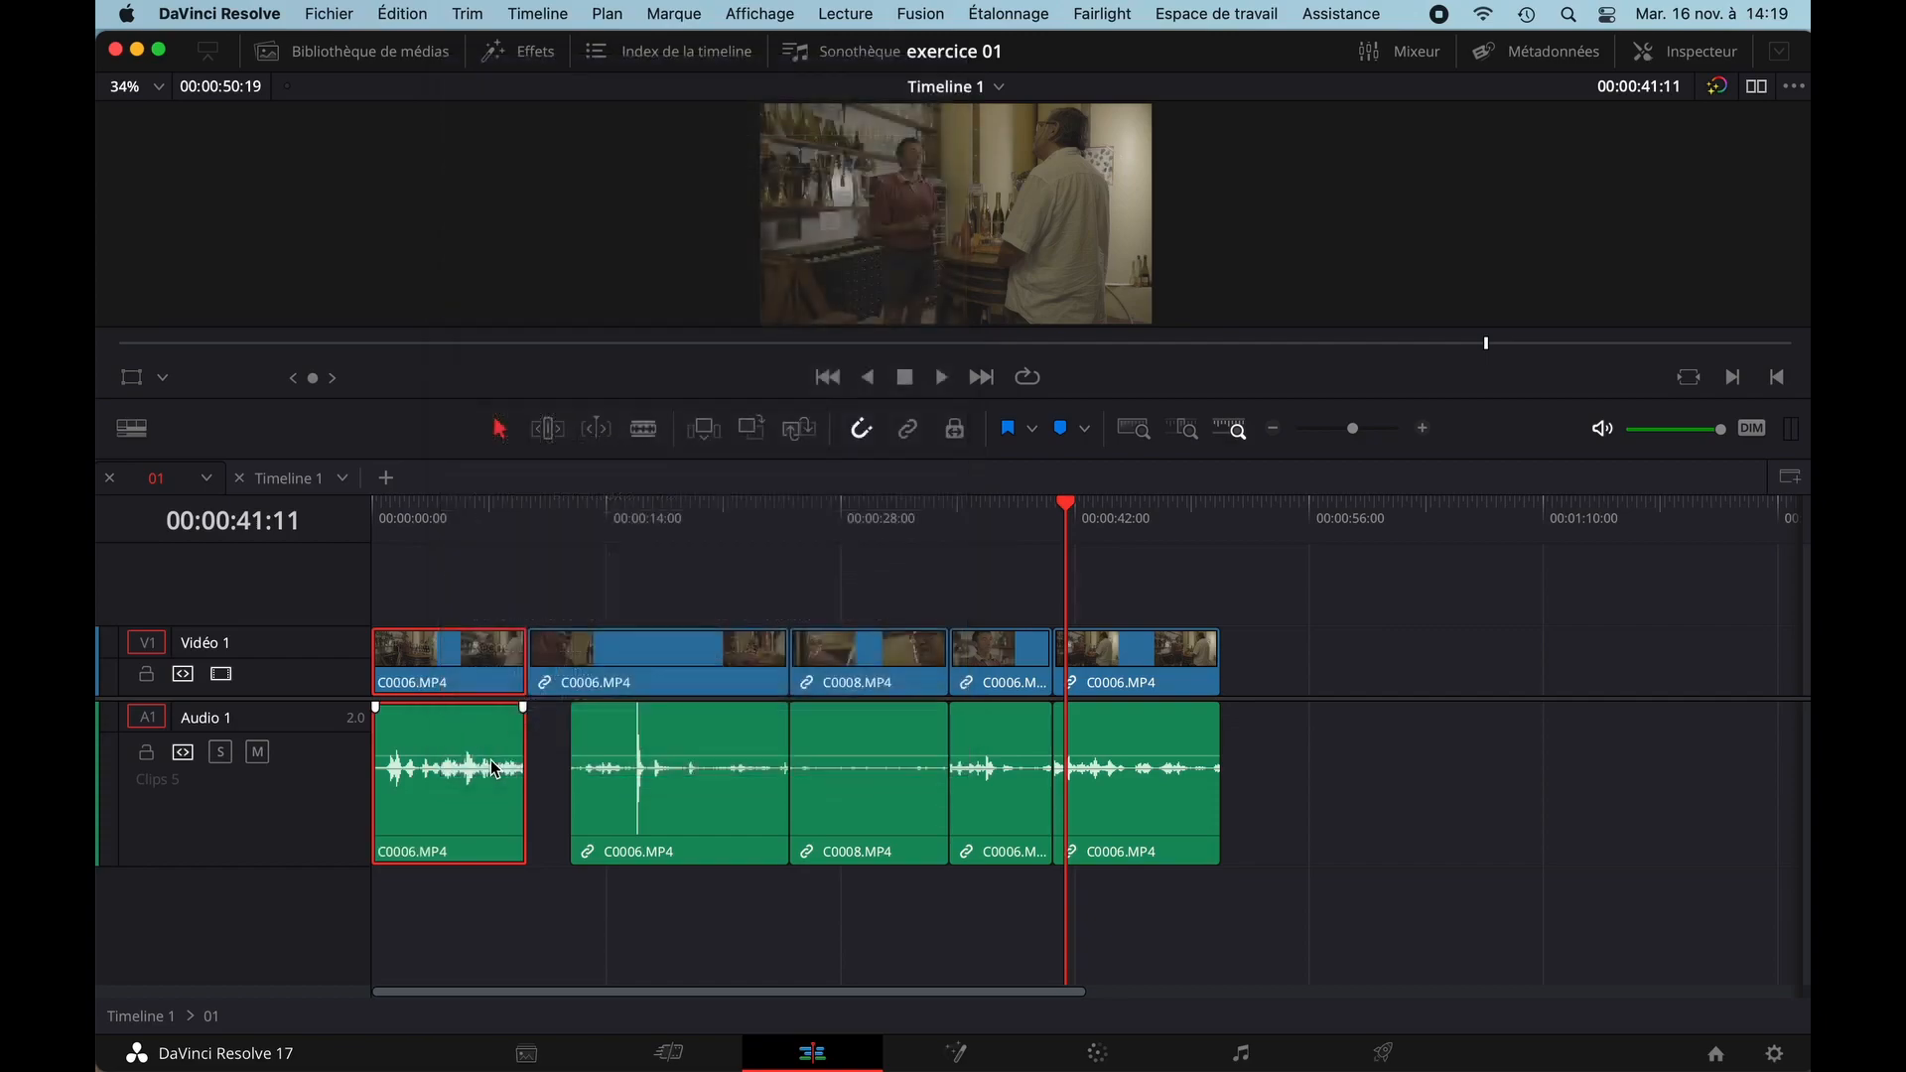
# - Move the first clip's unlinked audio later and back to the sequence start, and turn linked selection back on
pyautogui.click(439, 899)
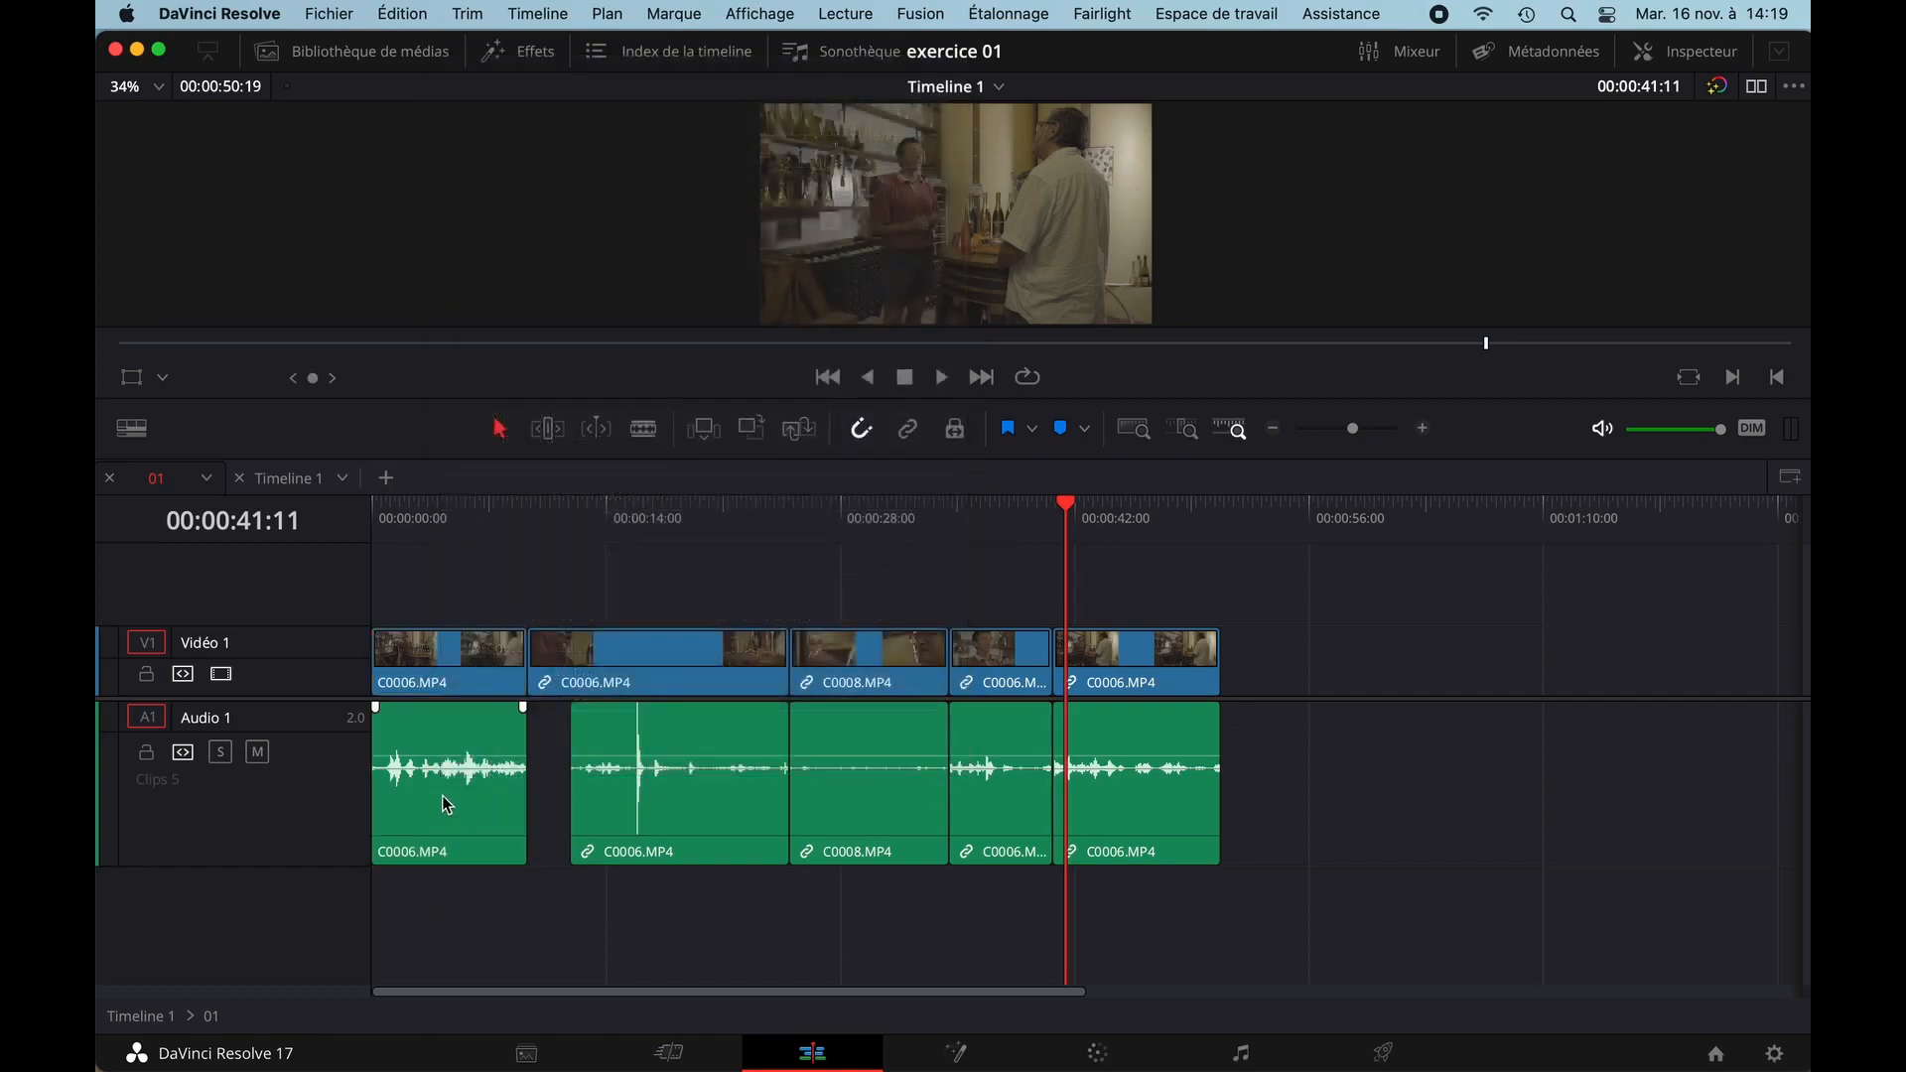
pyautogui.moveTo(447, 804); pyautogui.dragTo(493, 806)
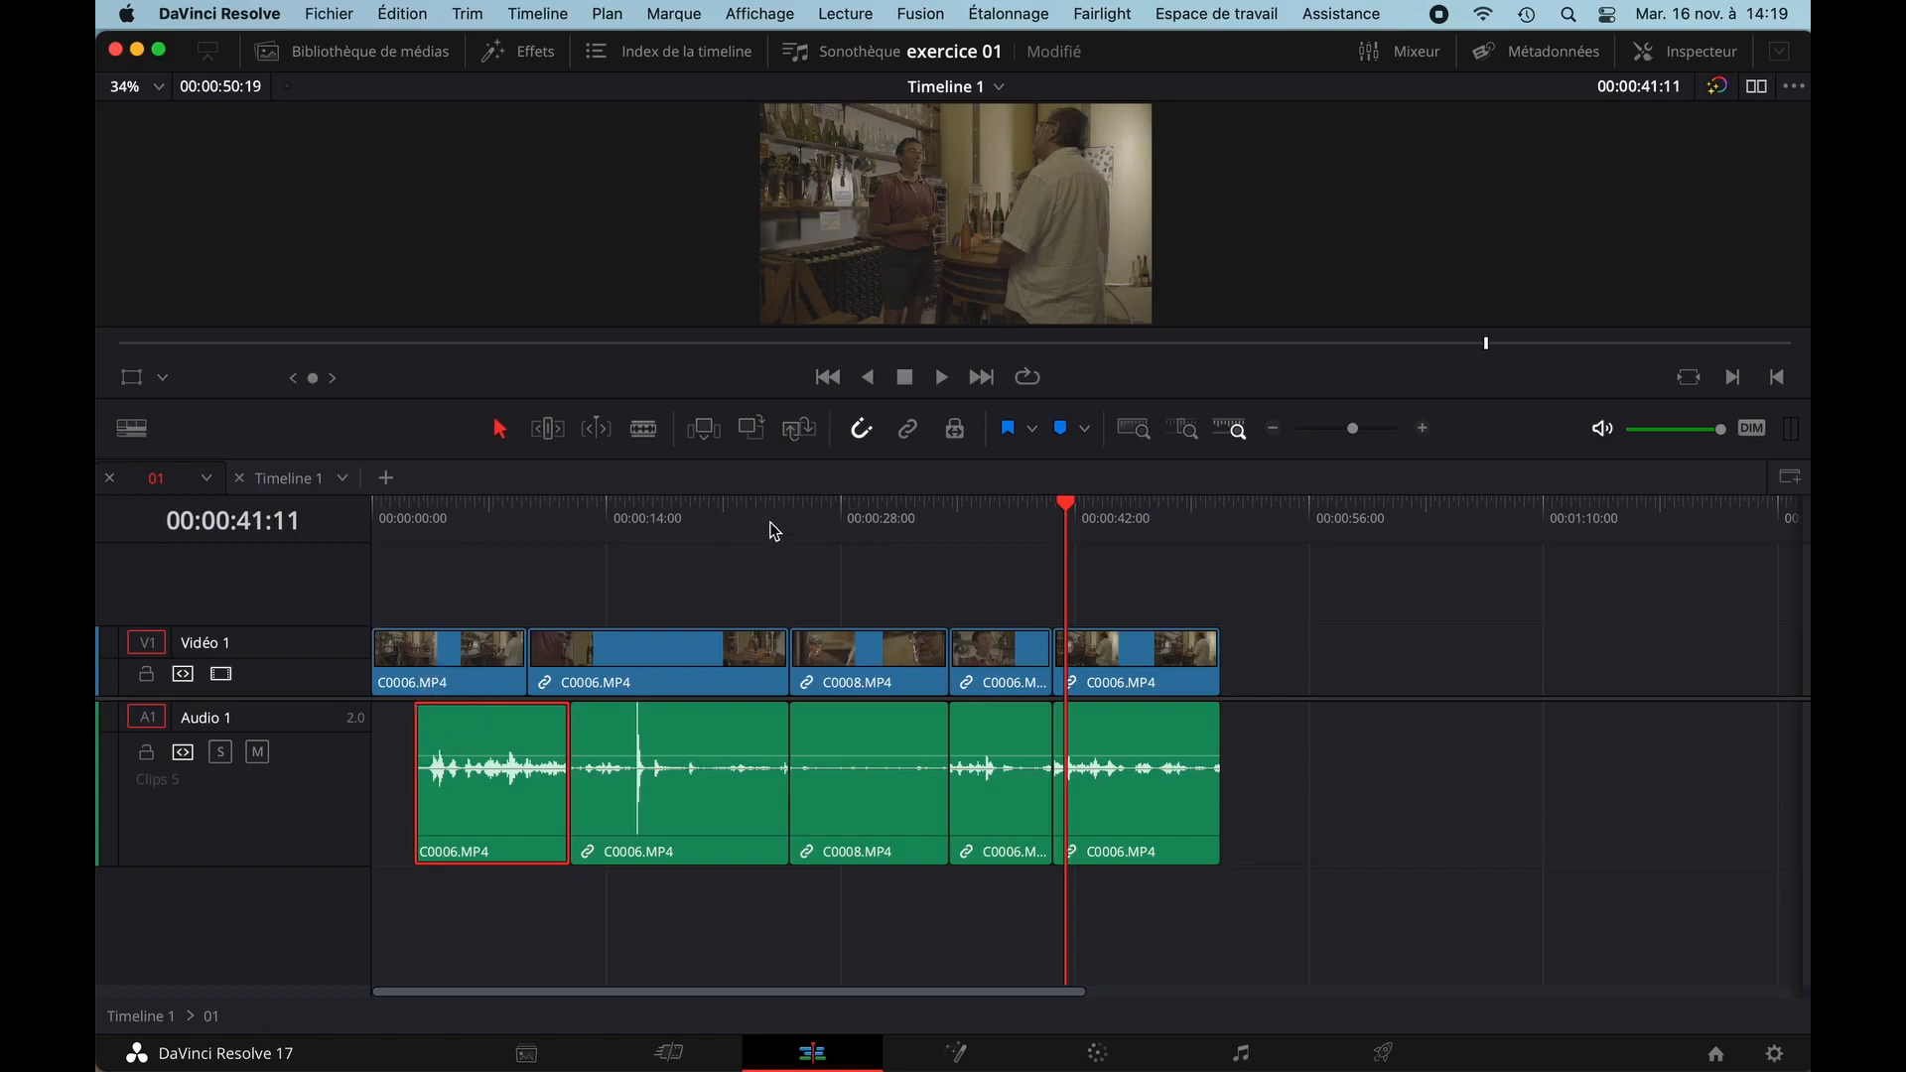
pyautogui.moveTo(489, 813); pyautogui.dragTo(427, 817)
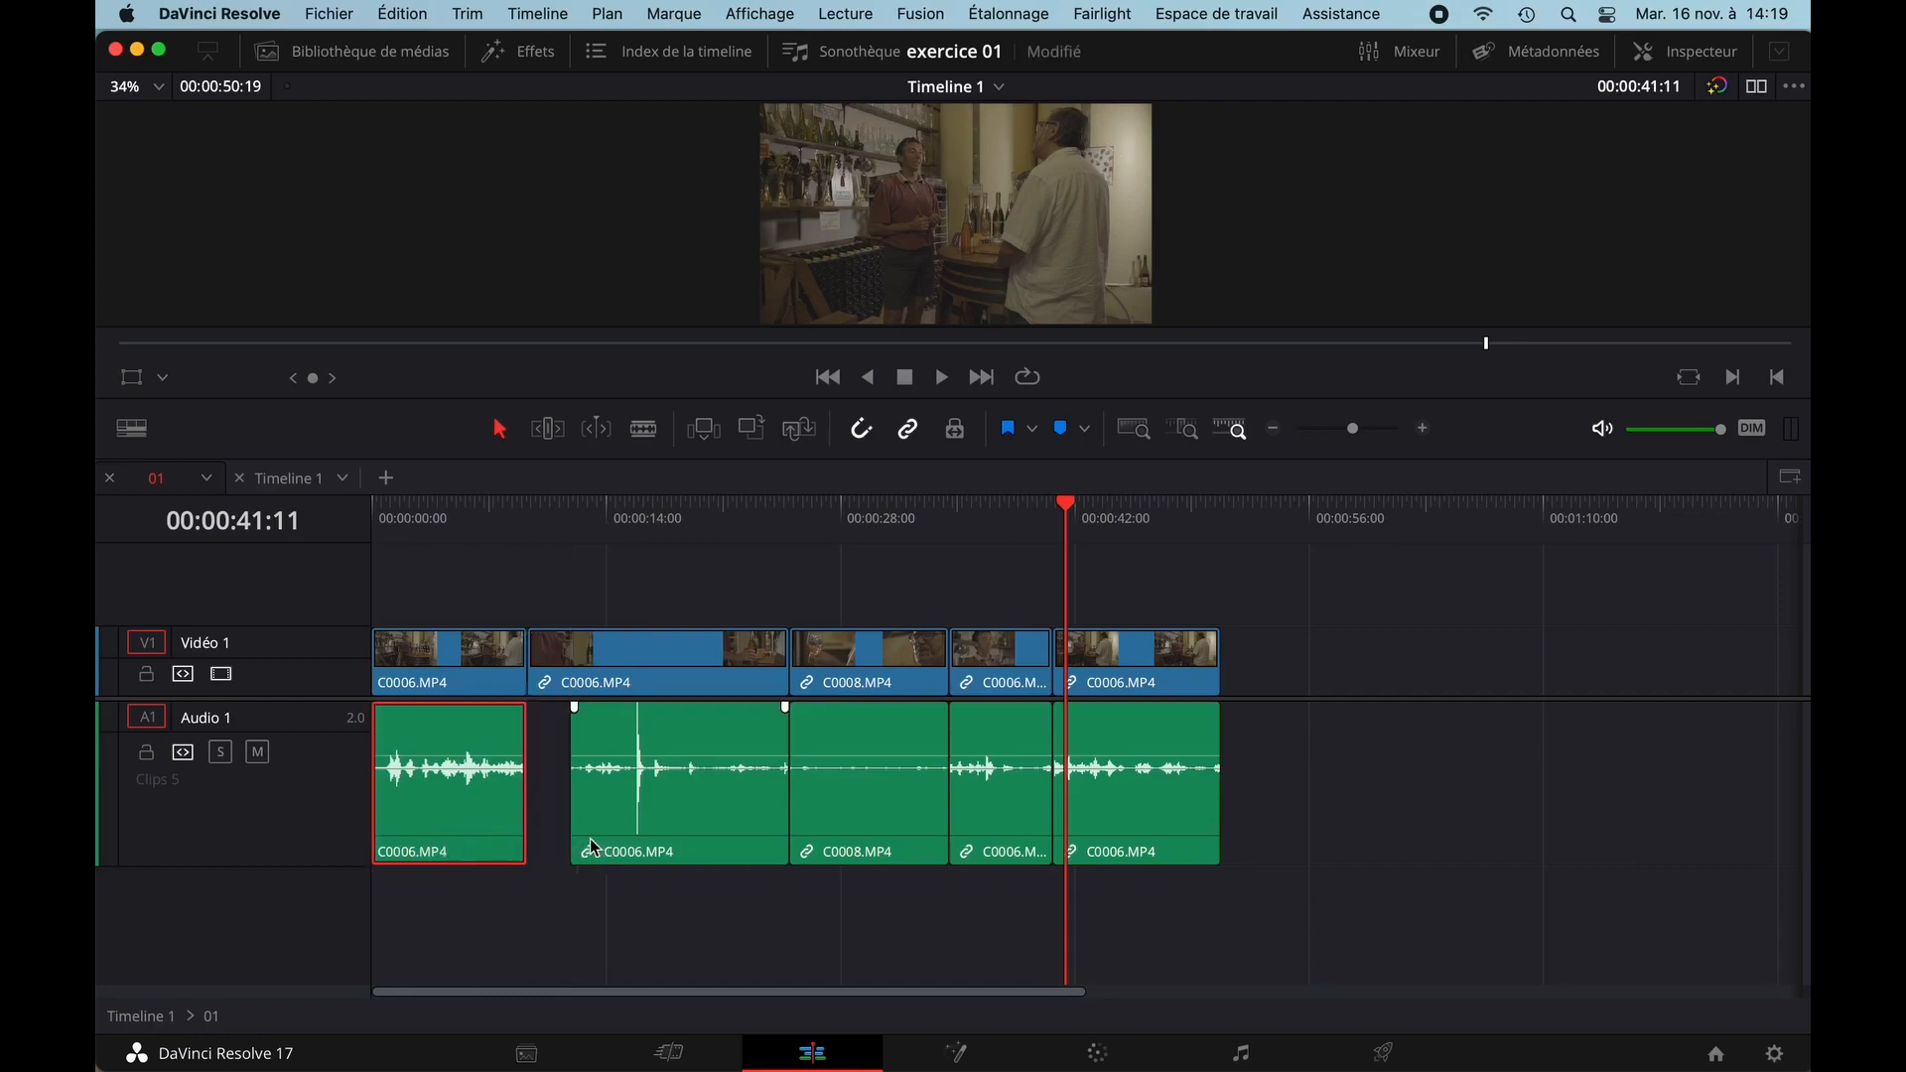
# - Turn off linked selection and move the second clip's audio 02:14 earlier, against the first clip's audio
pyautogui.click(641, 747)
pyautogui.moveTo(641, 747)
pyautogui.mouseDown()
pyautogui.moveTo(600, 744)
pyautogui.moveTo(659, 735)
pyautogui.mouseUp()
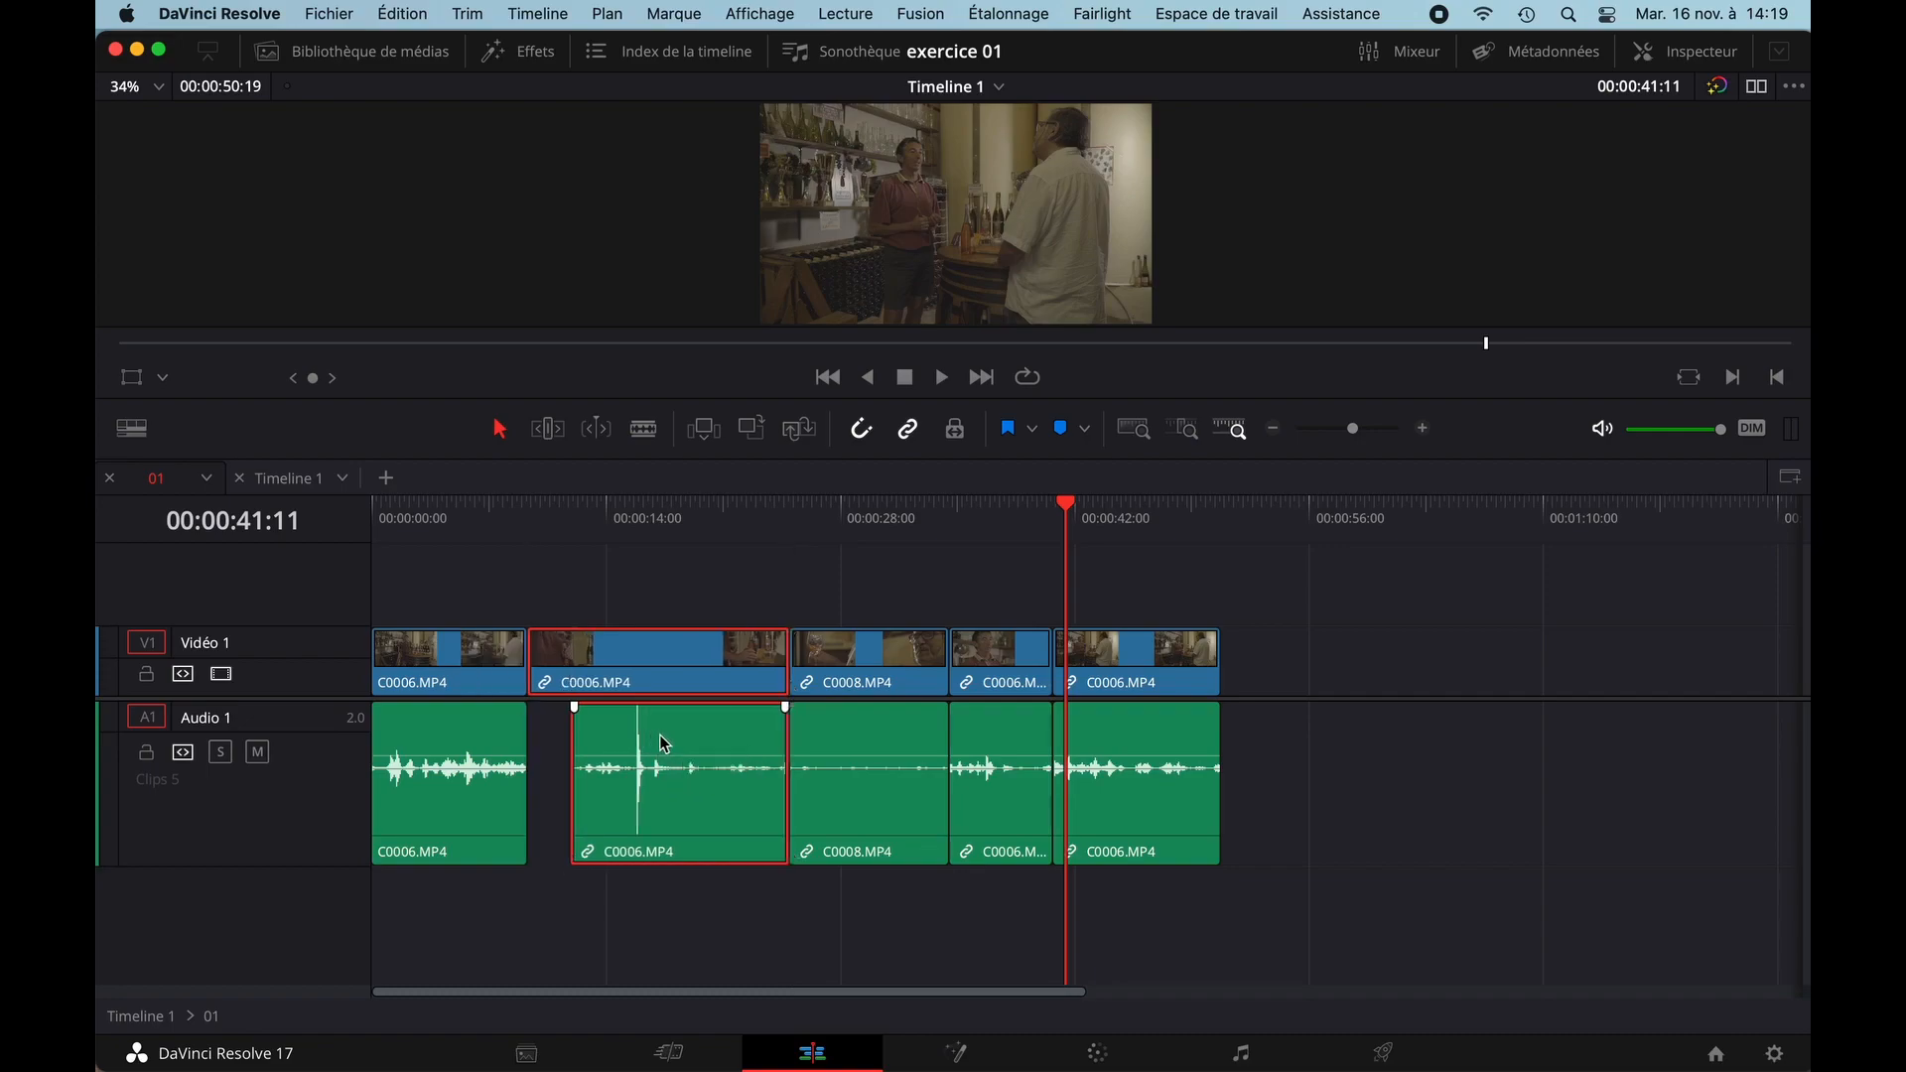
pyautogui.click(907, 429)
pyautogui.moveTo(683, 810); pyautogui.dragTo(642, 818)
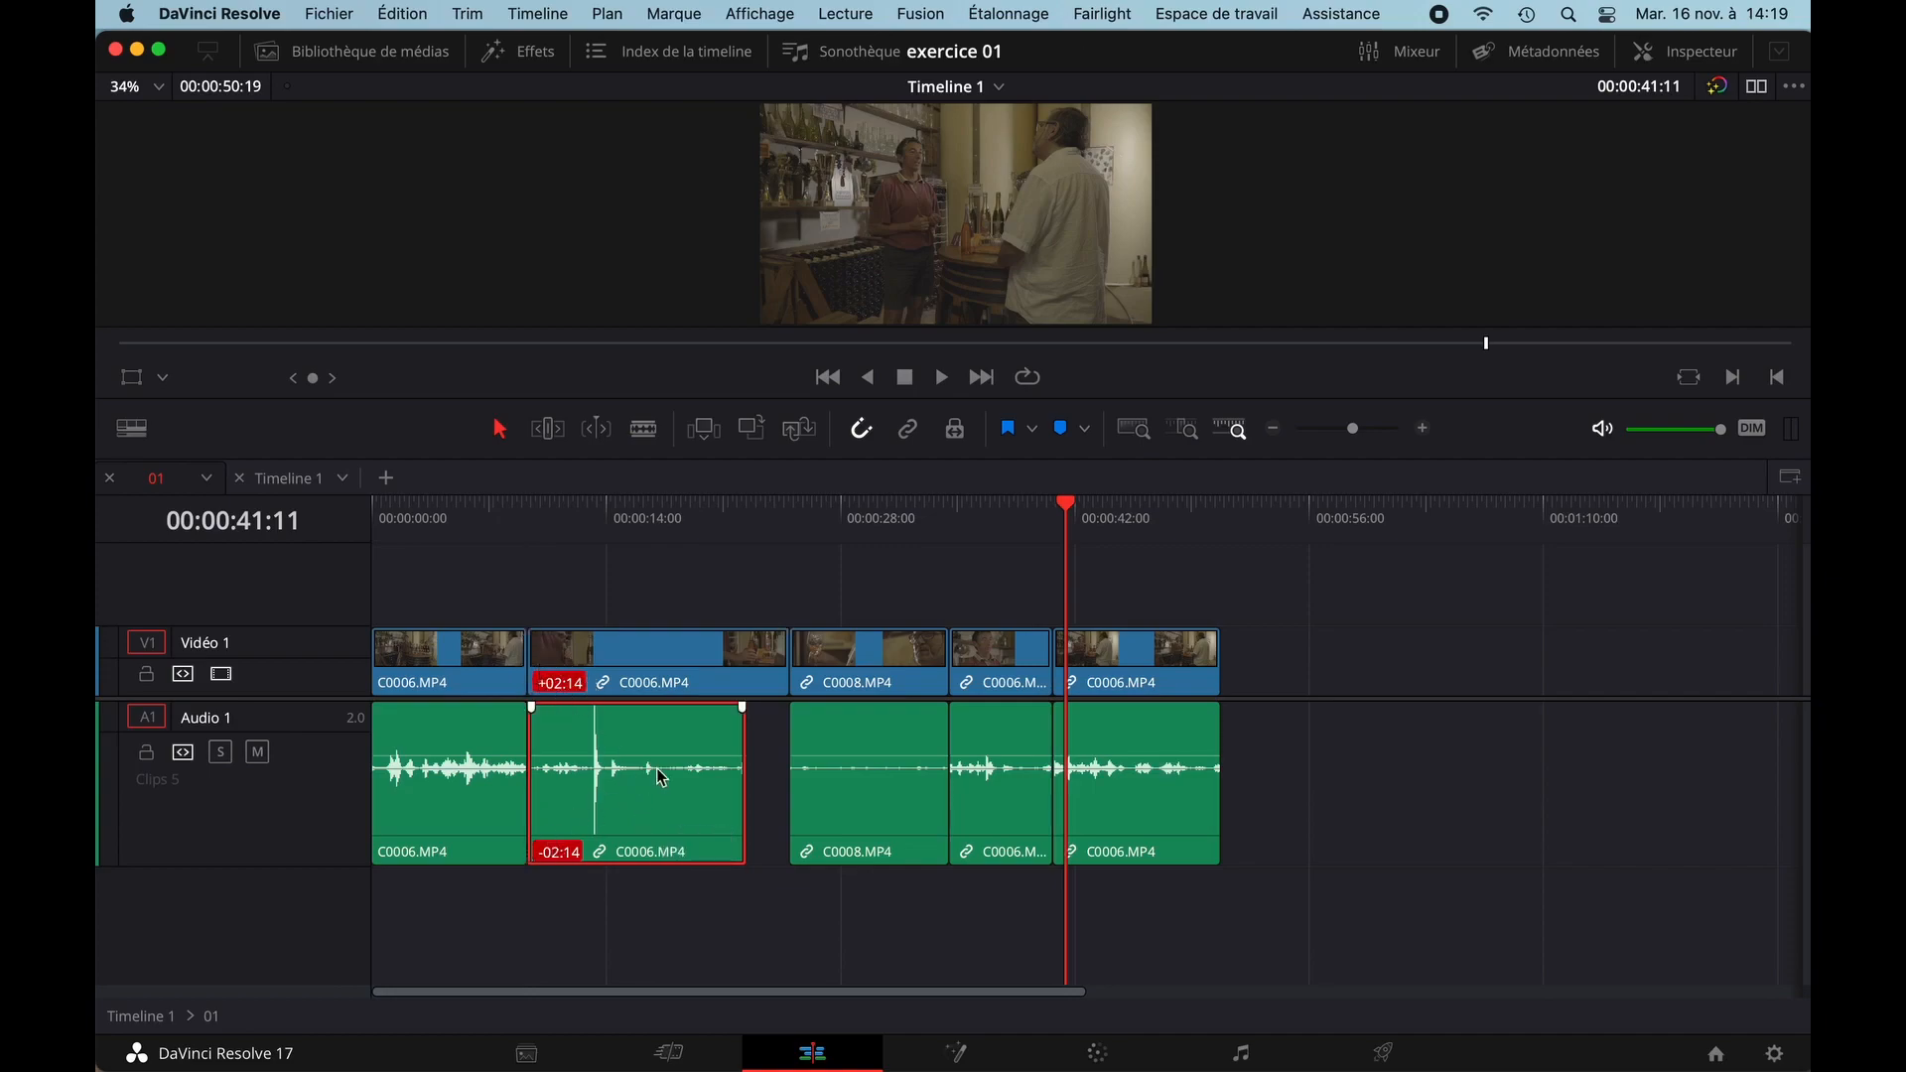
# - Move the second clip's audio back into sync, extend its start to meet the first clip's audio, and save
pyautogui.moveTo(646, 796); pyautogui.dragTo(685, 792)
pyautogui.moveTo(575, 794); pyautogui.dragTo(531, 799)
pyautogui.press('super+s')
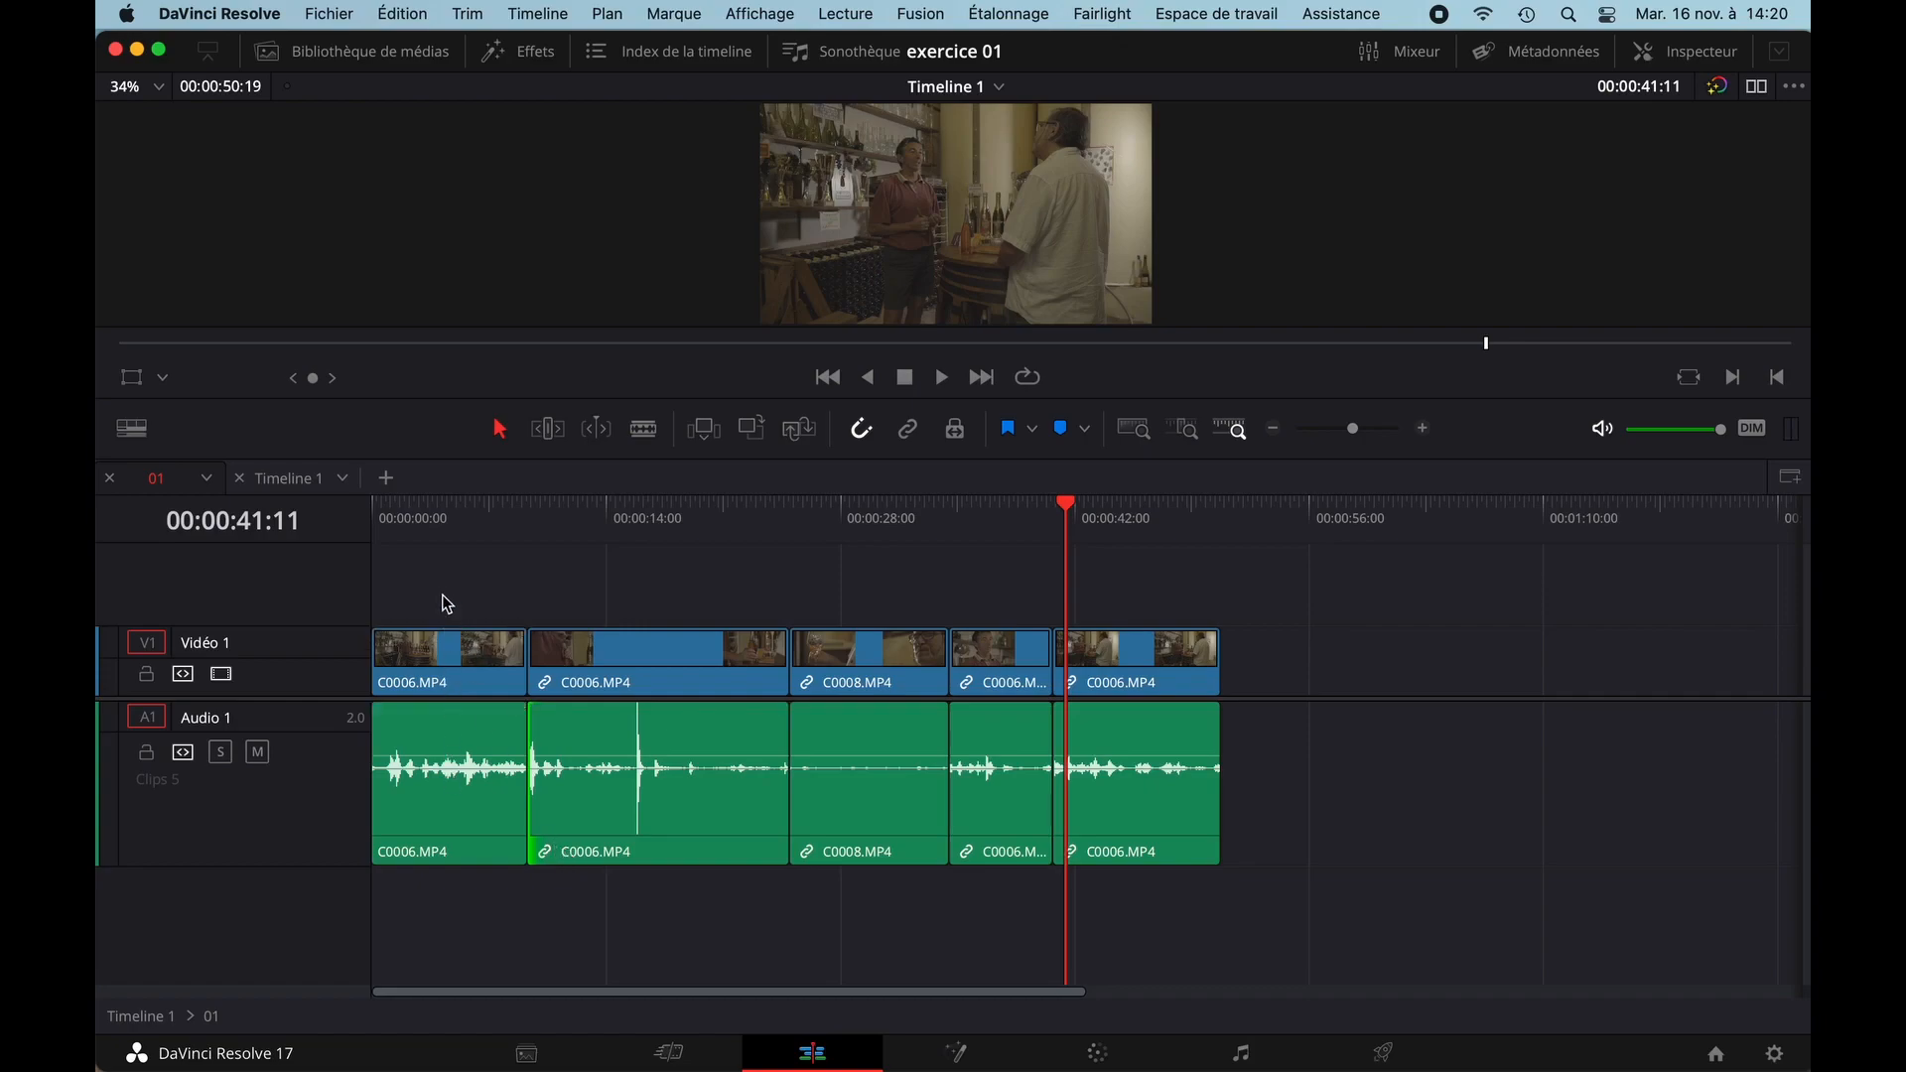
# - Select the first clip's video and audio, link them again, and clear the selection
pyautogui.moveTo(443, 590); pyautogui.dragTo(452, 714)
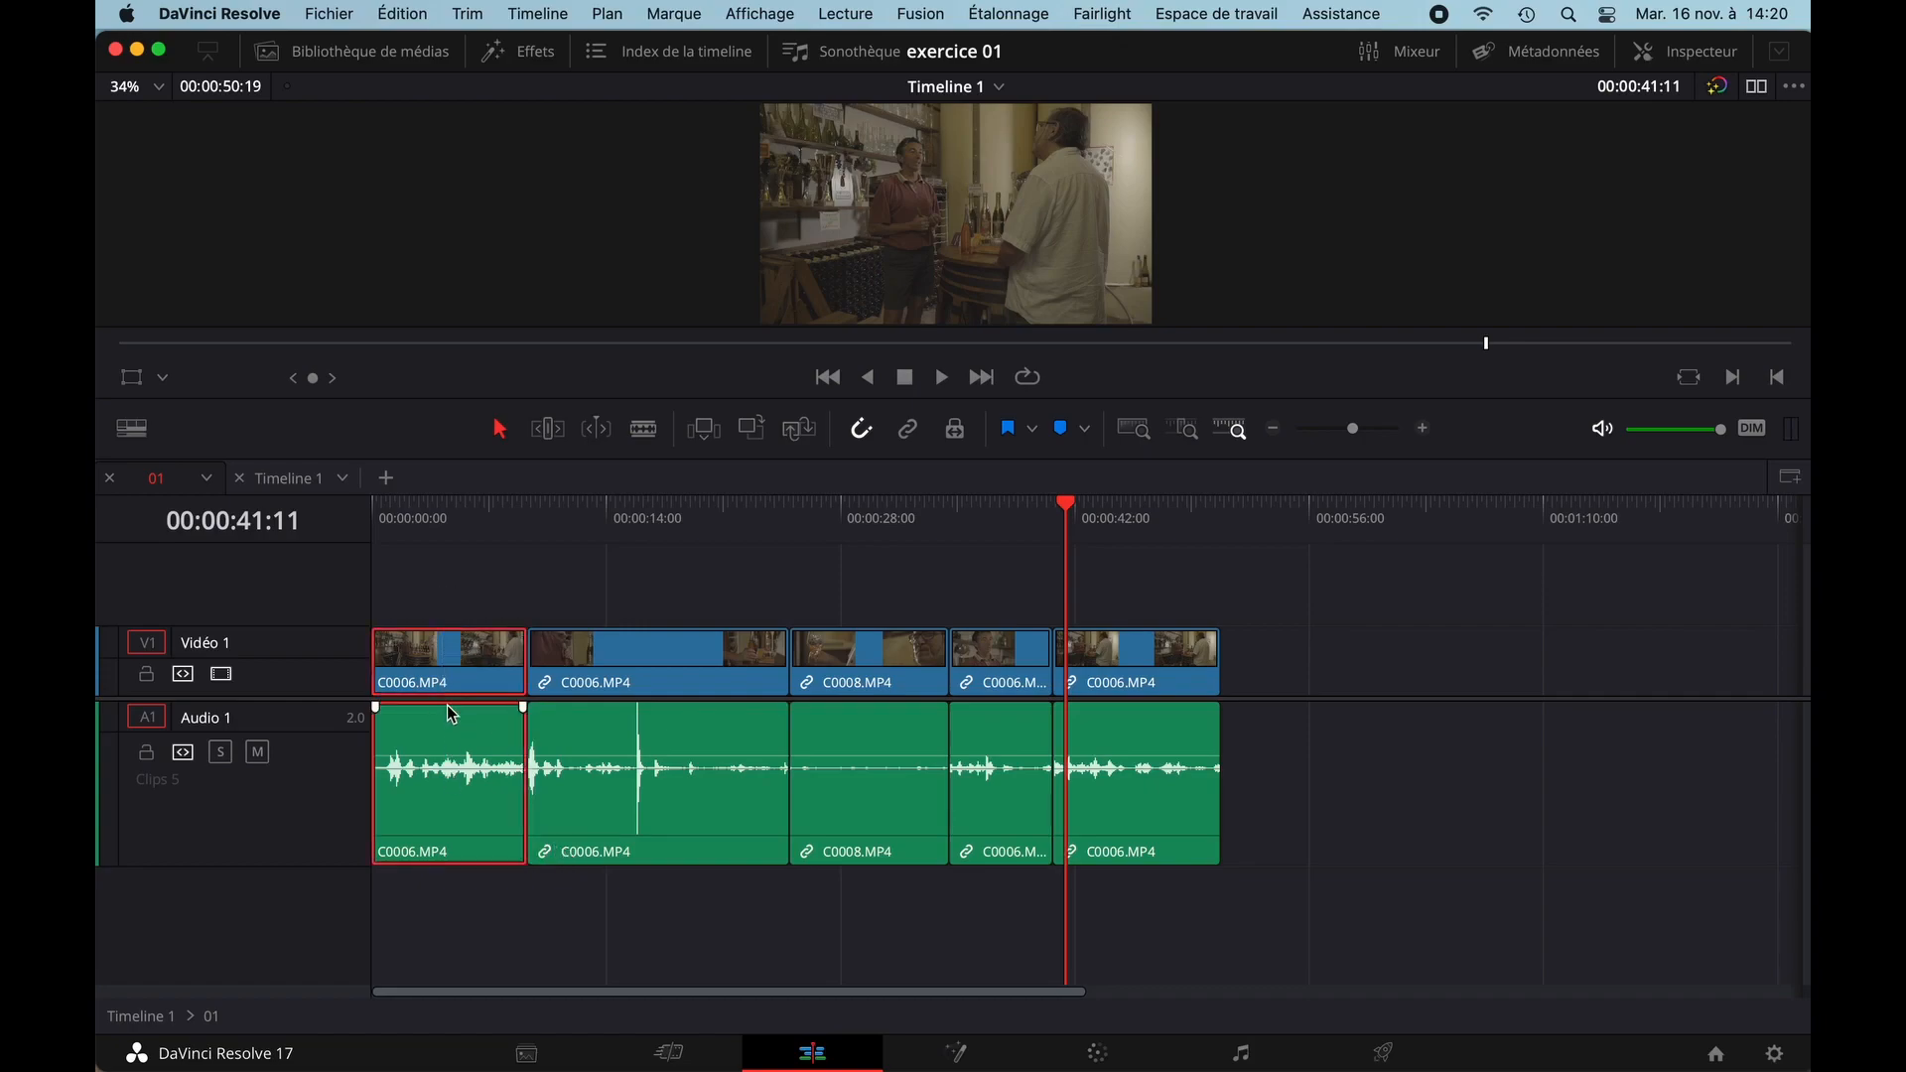
pyautogui.rightClick(451, 671)
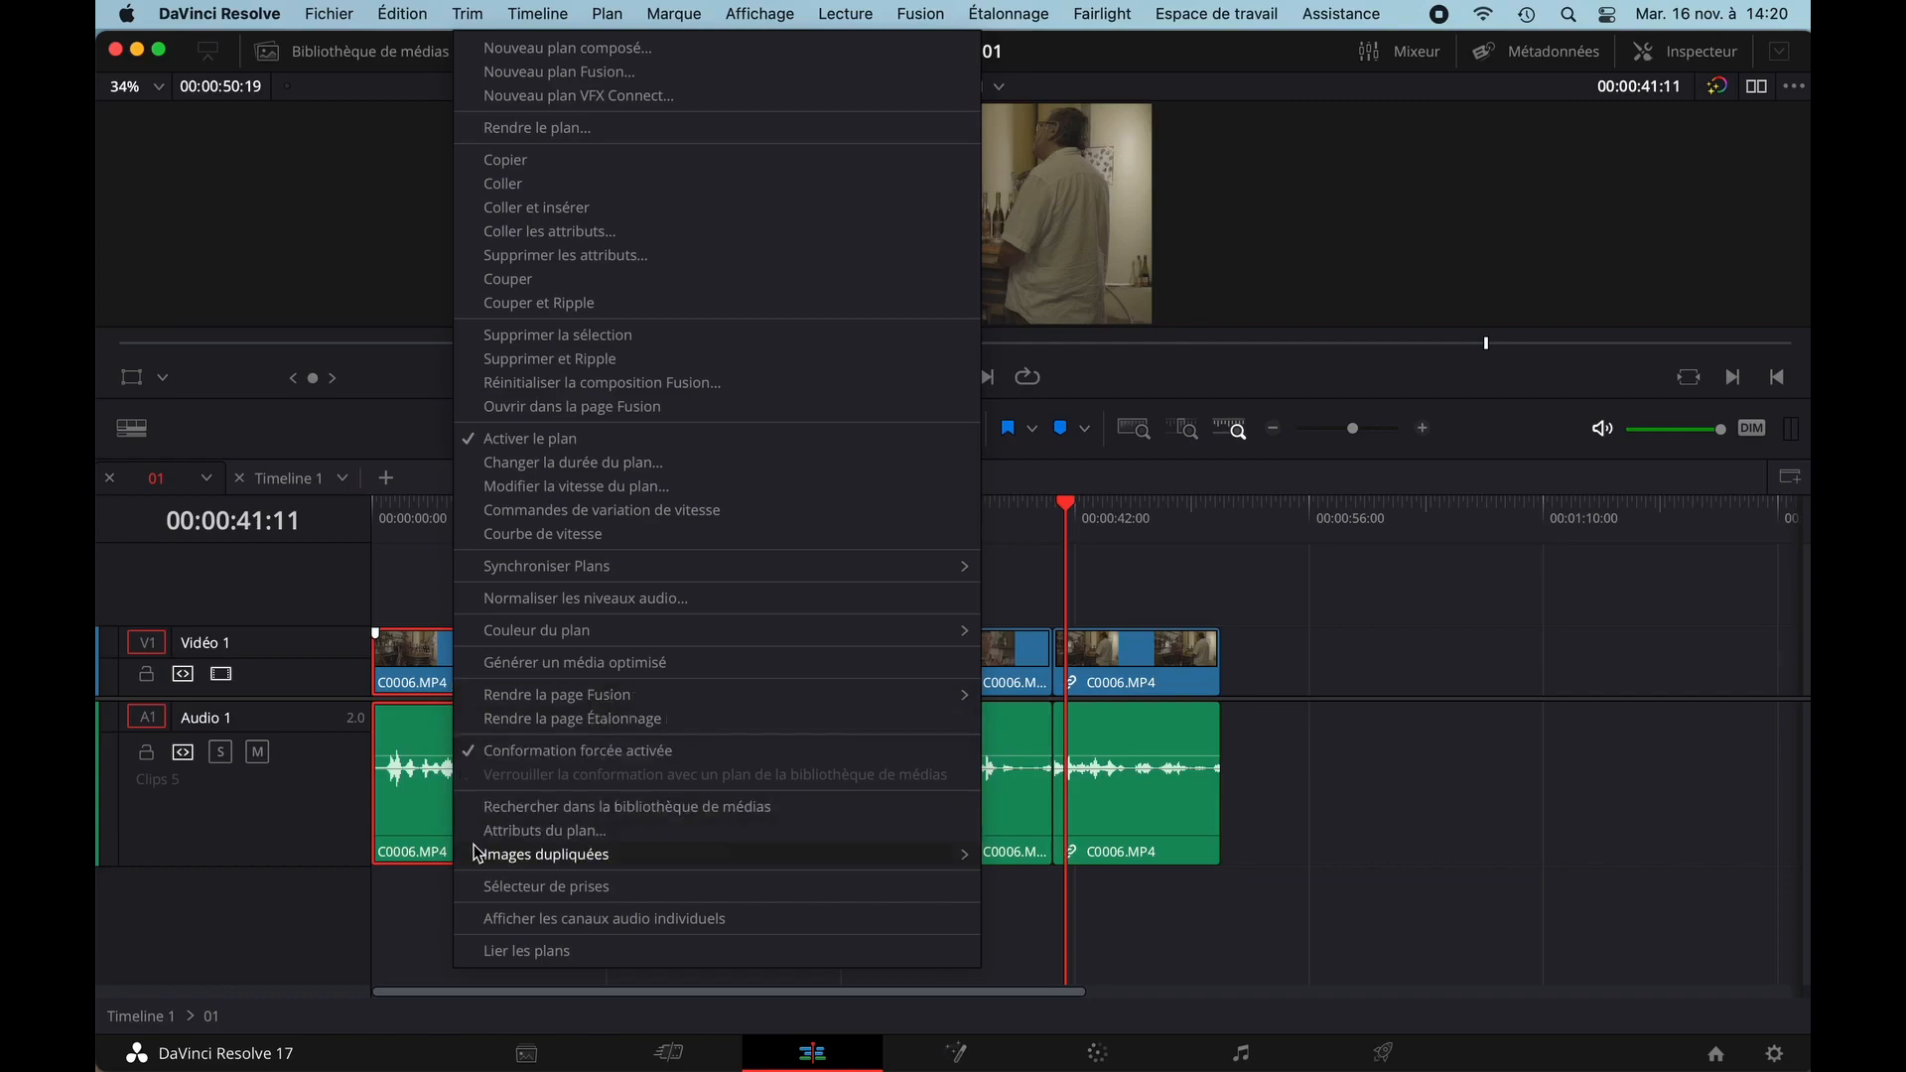
pyautogui.click(491, 953)
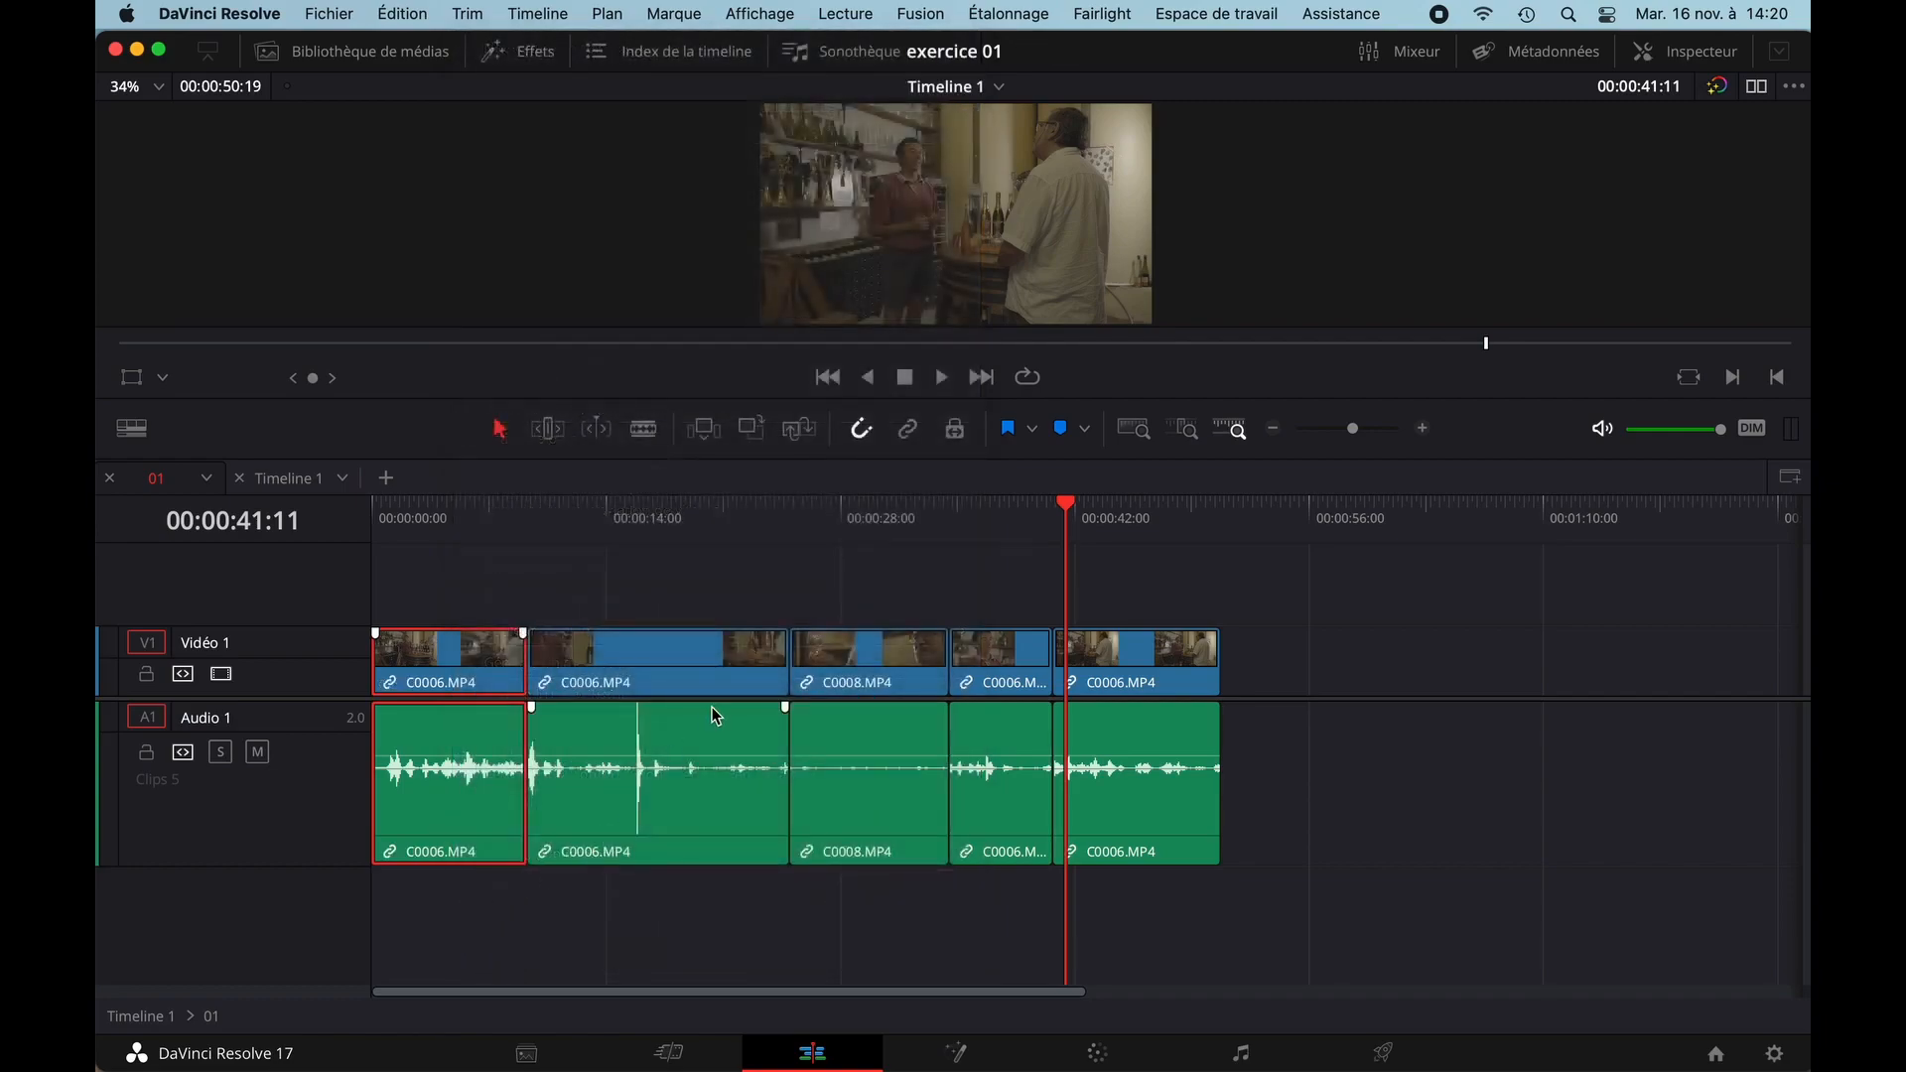
pyautogui.click(445, 599)
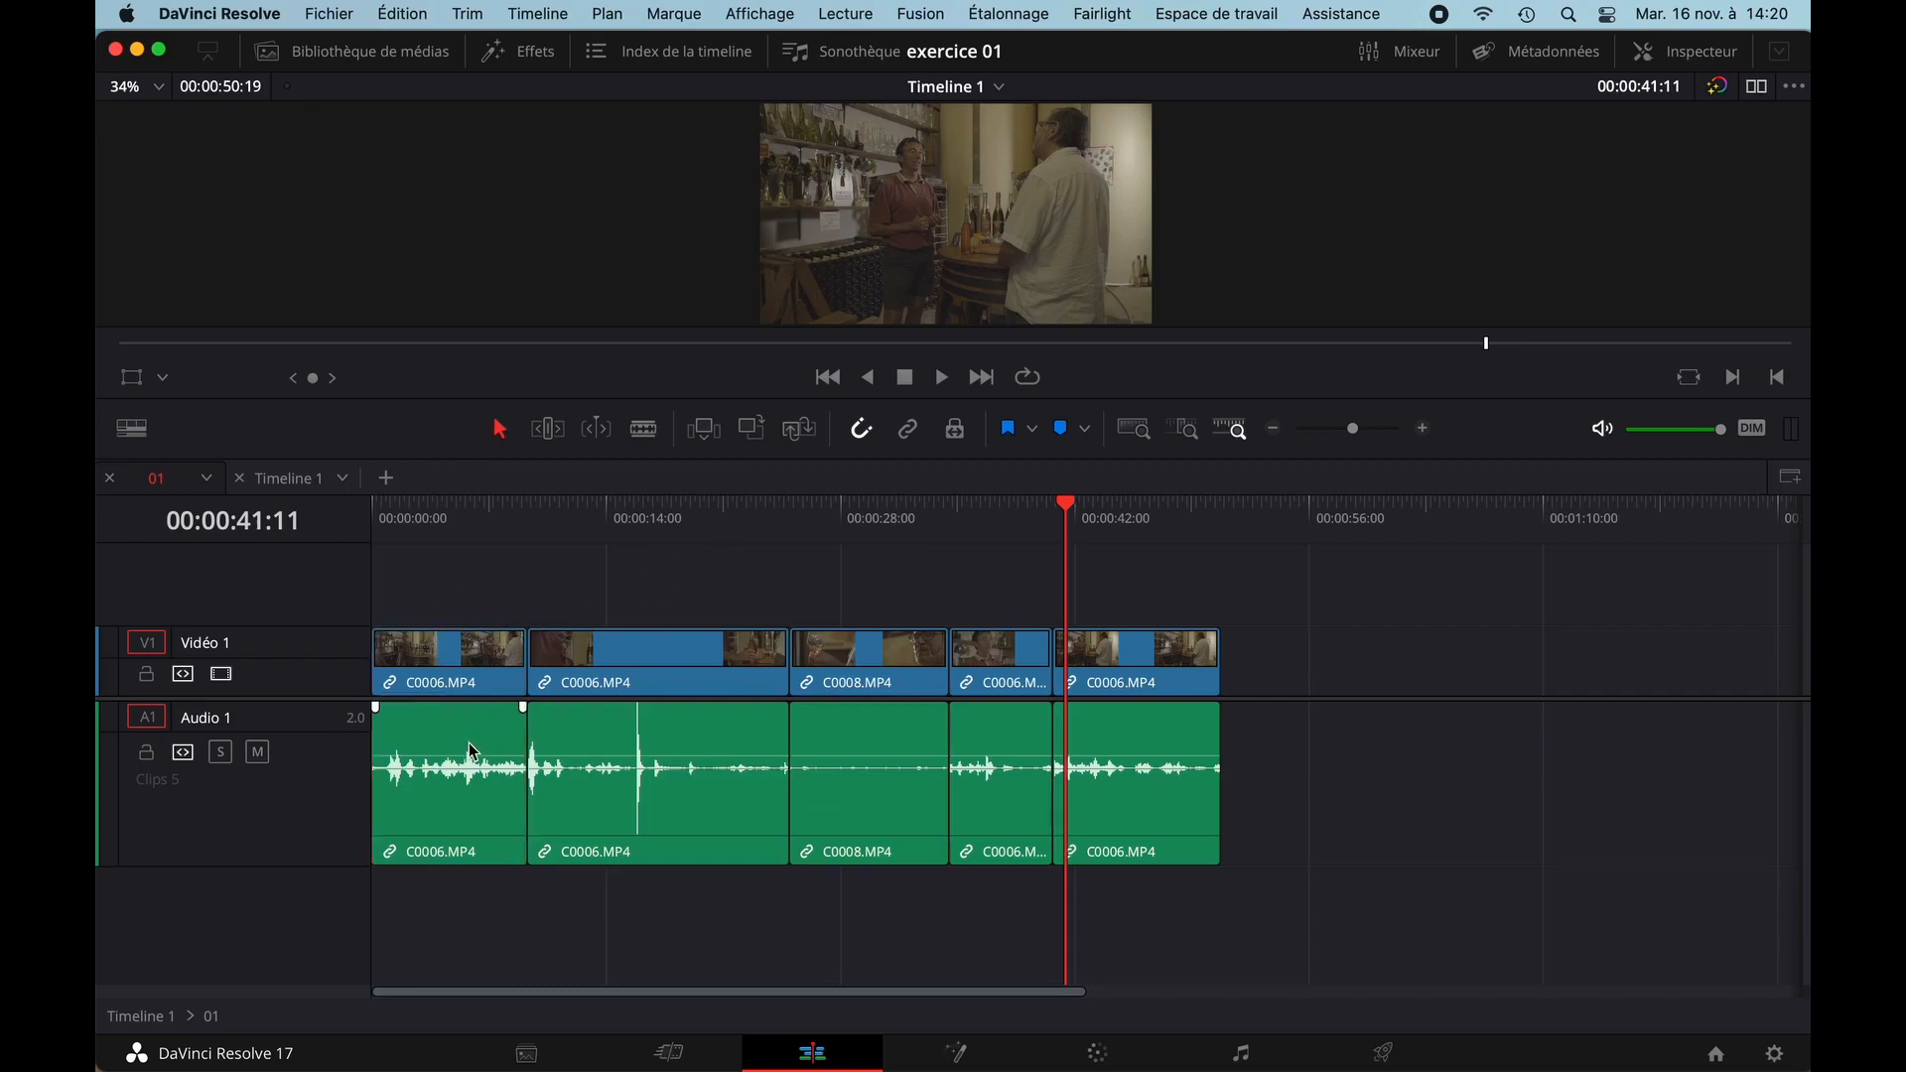
# - Offset the first clip's audio by 02:06 and return it, restore the second clip's trimmed audio start, and save
pyautogui.moveTo(453, 799); pyautogui.dragTo(488, 796)
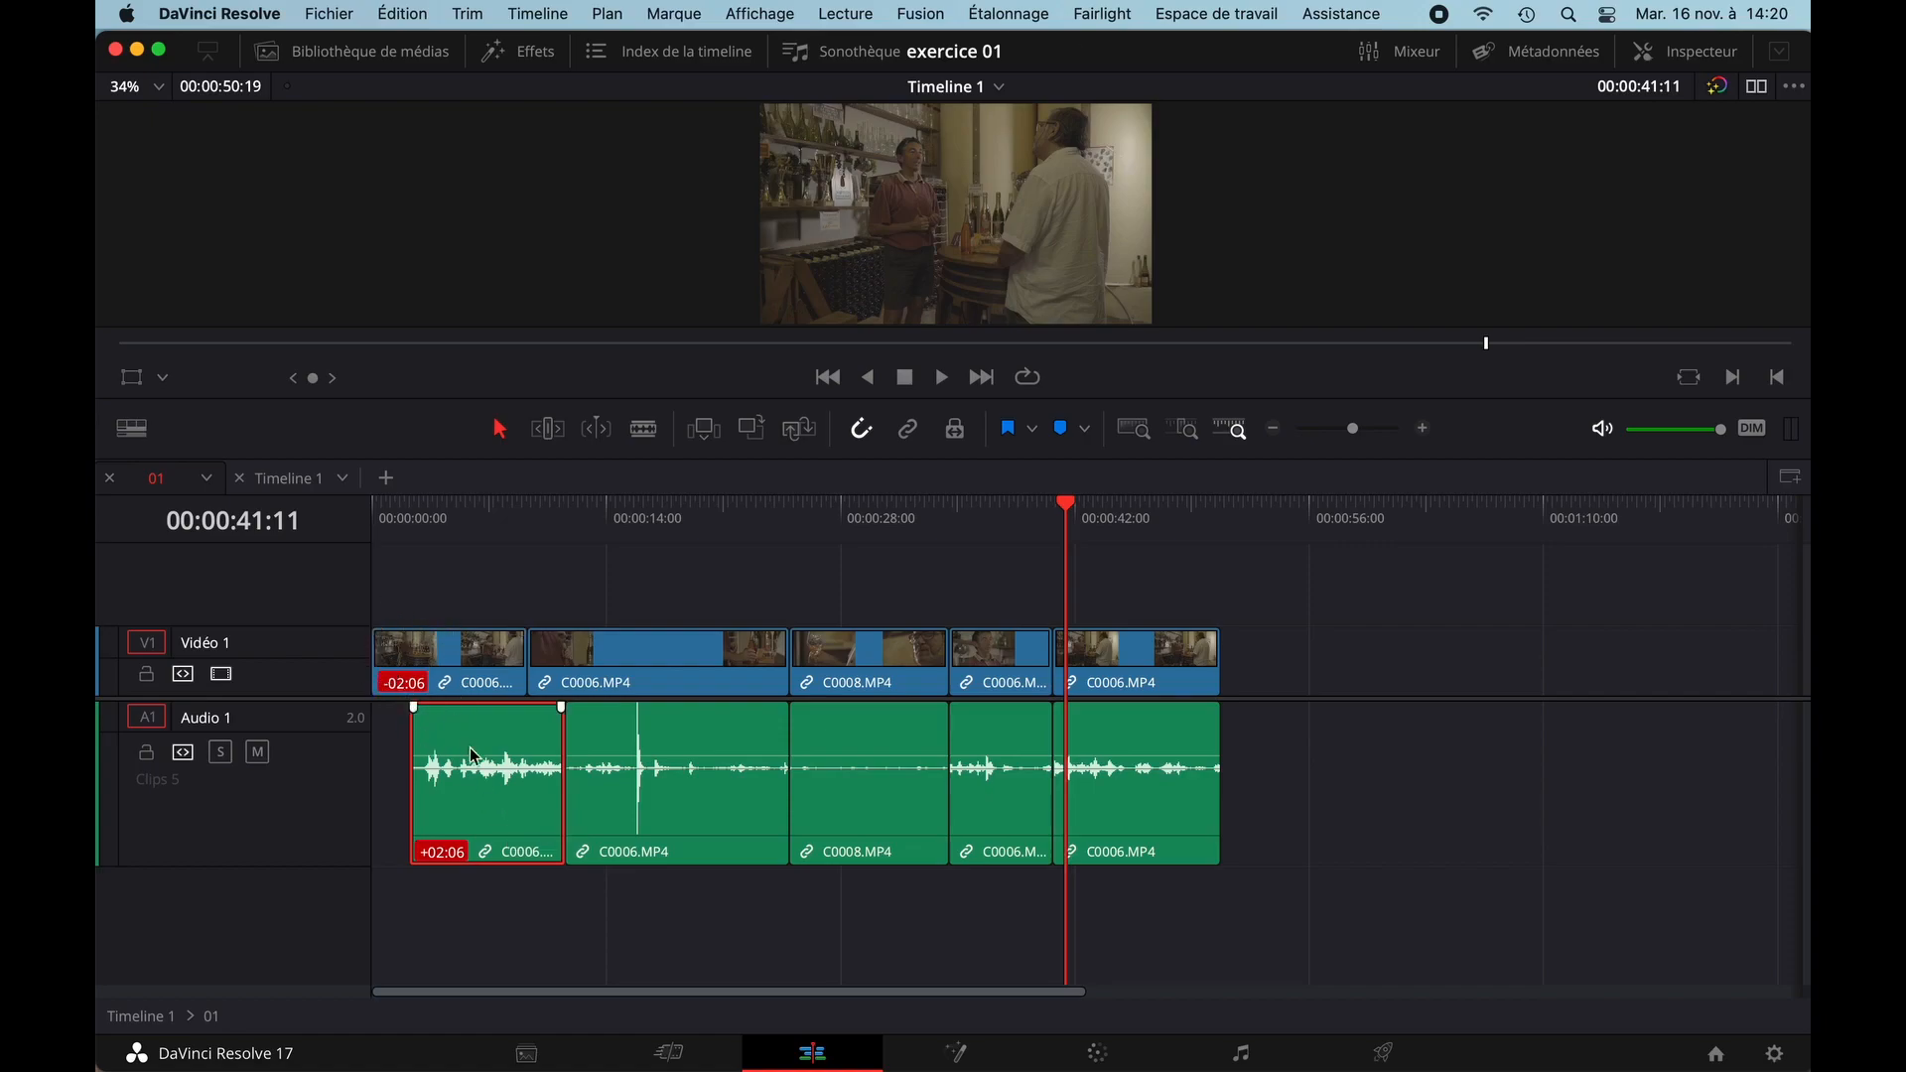
pyautogui.moveTo(477, 821); pyautogui.dragTo(436, 816)
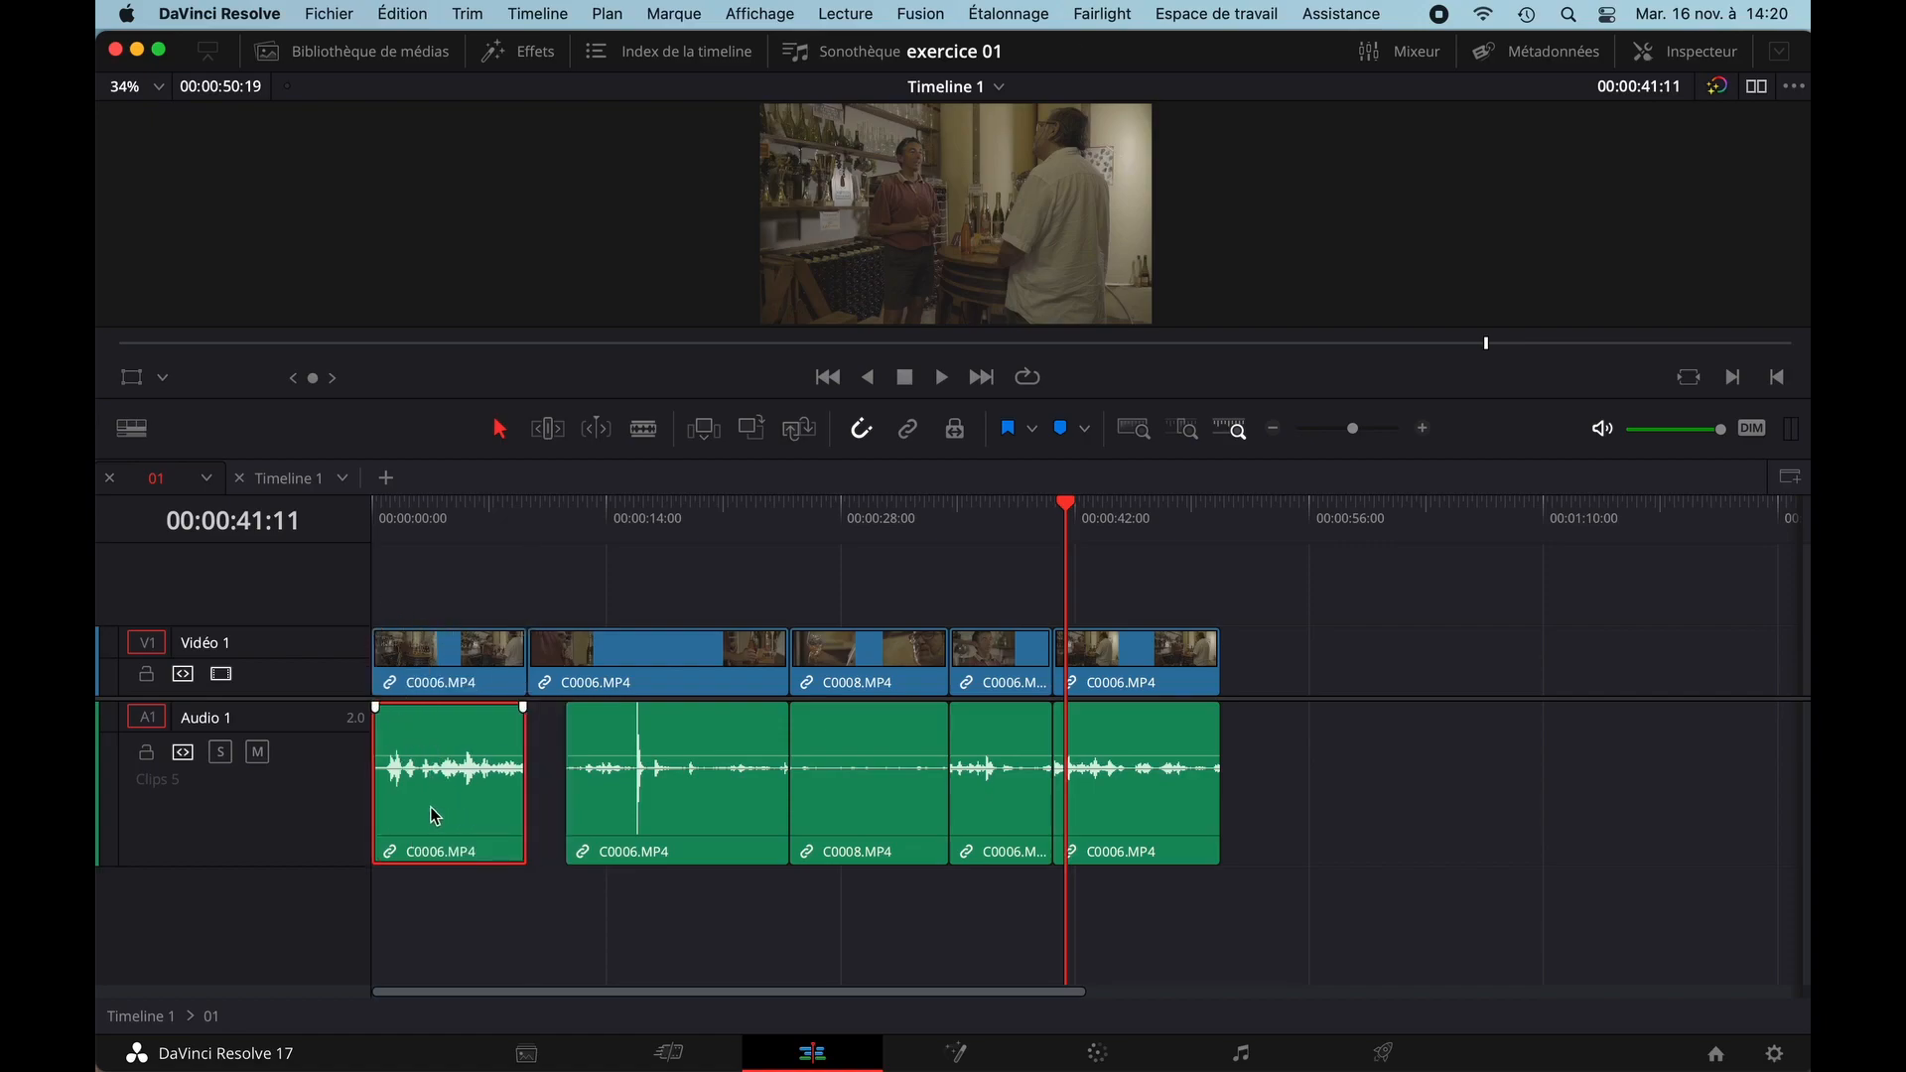
pyautogui.moveTo(565, 799); pyautogui.dragTo(528, 800)
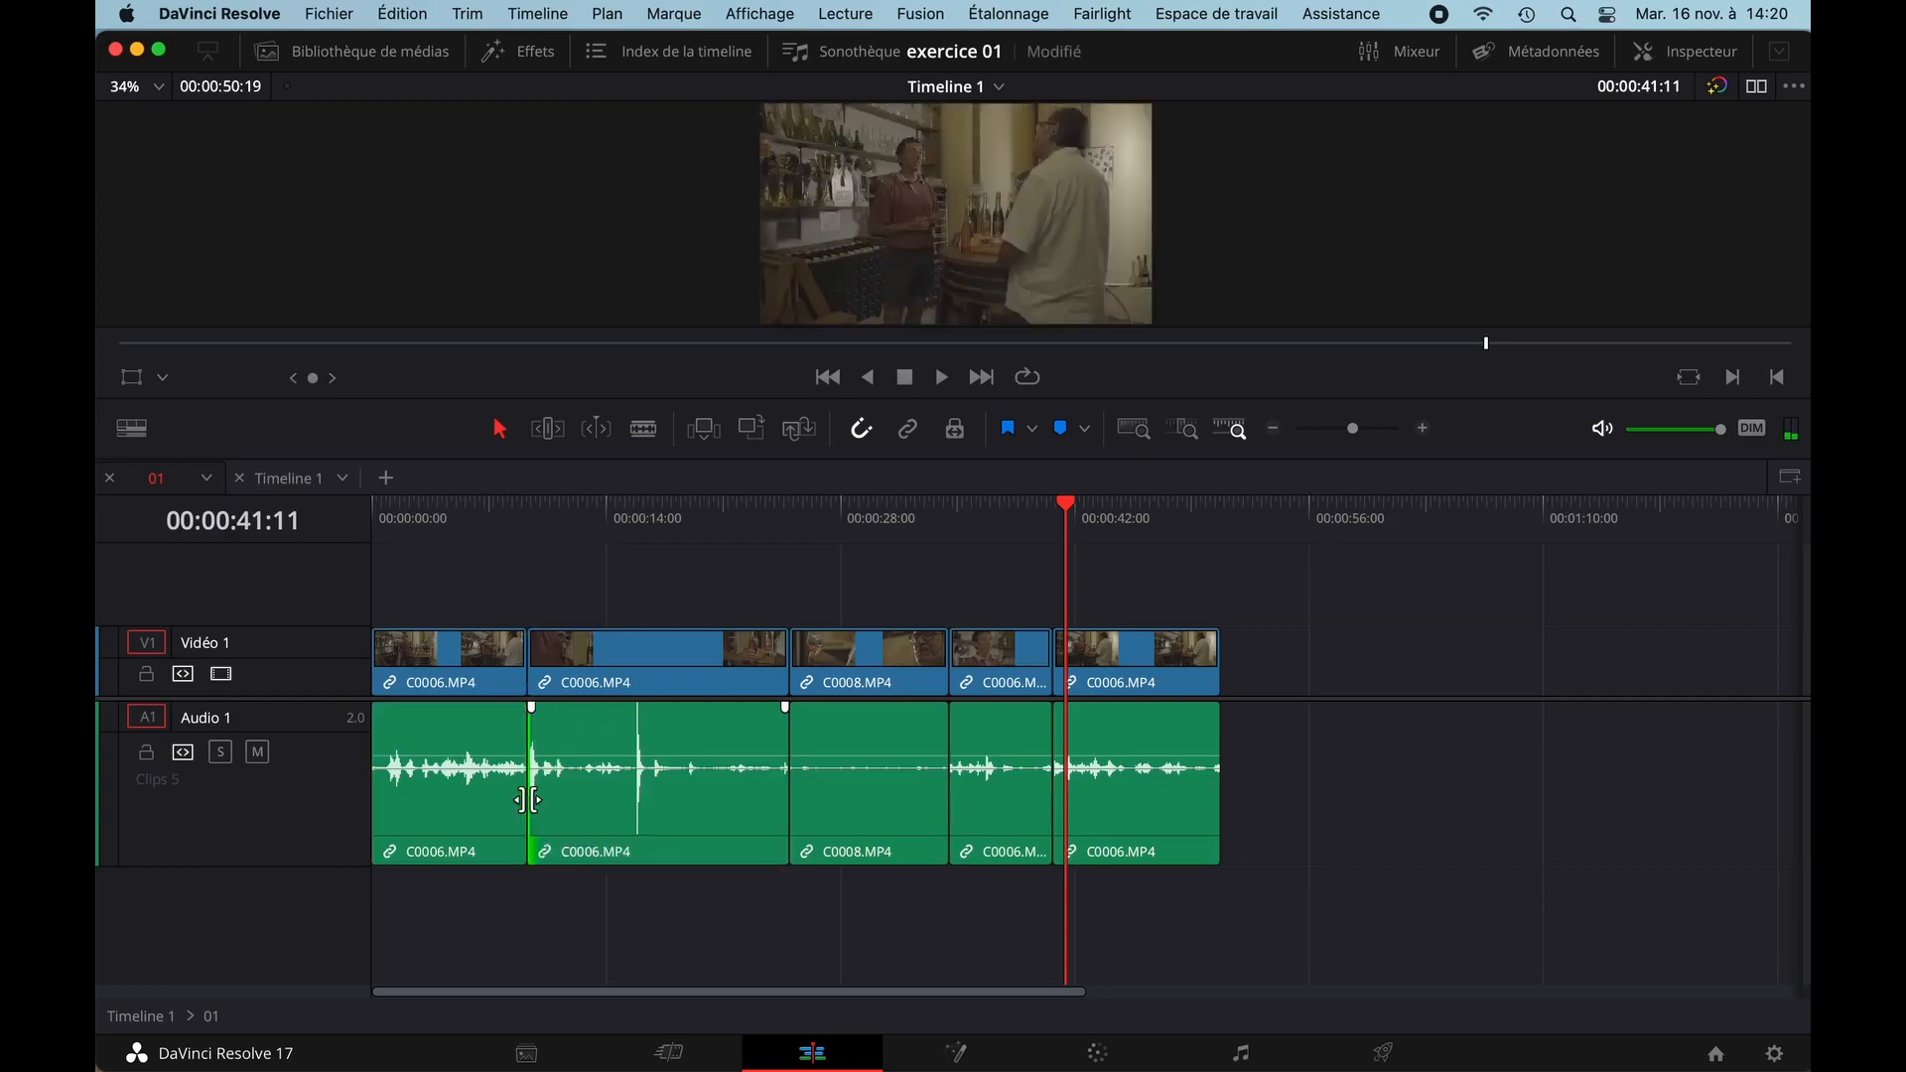
pyautogui.press('super+s')
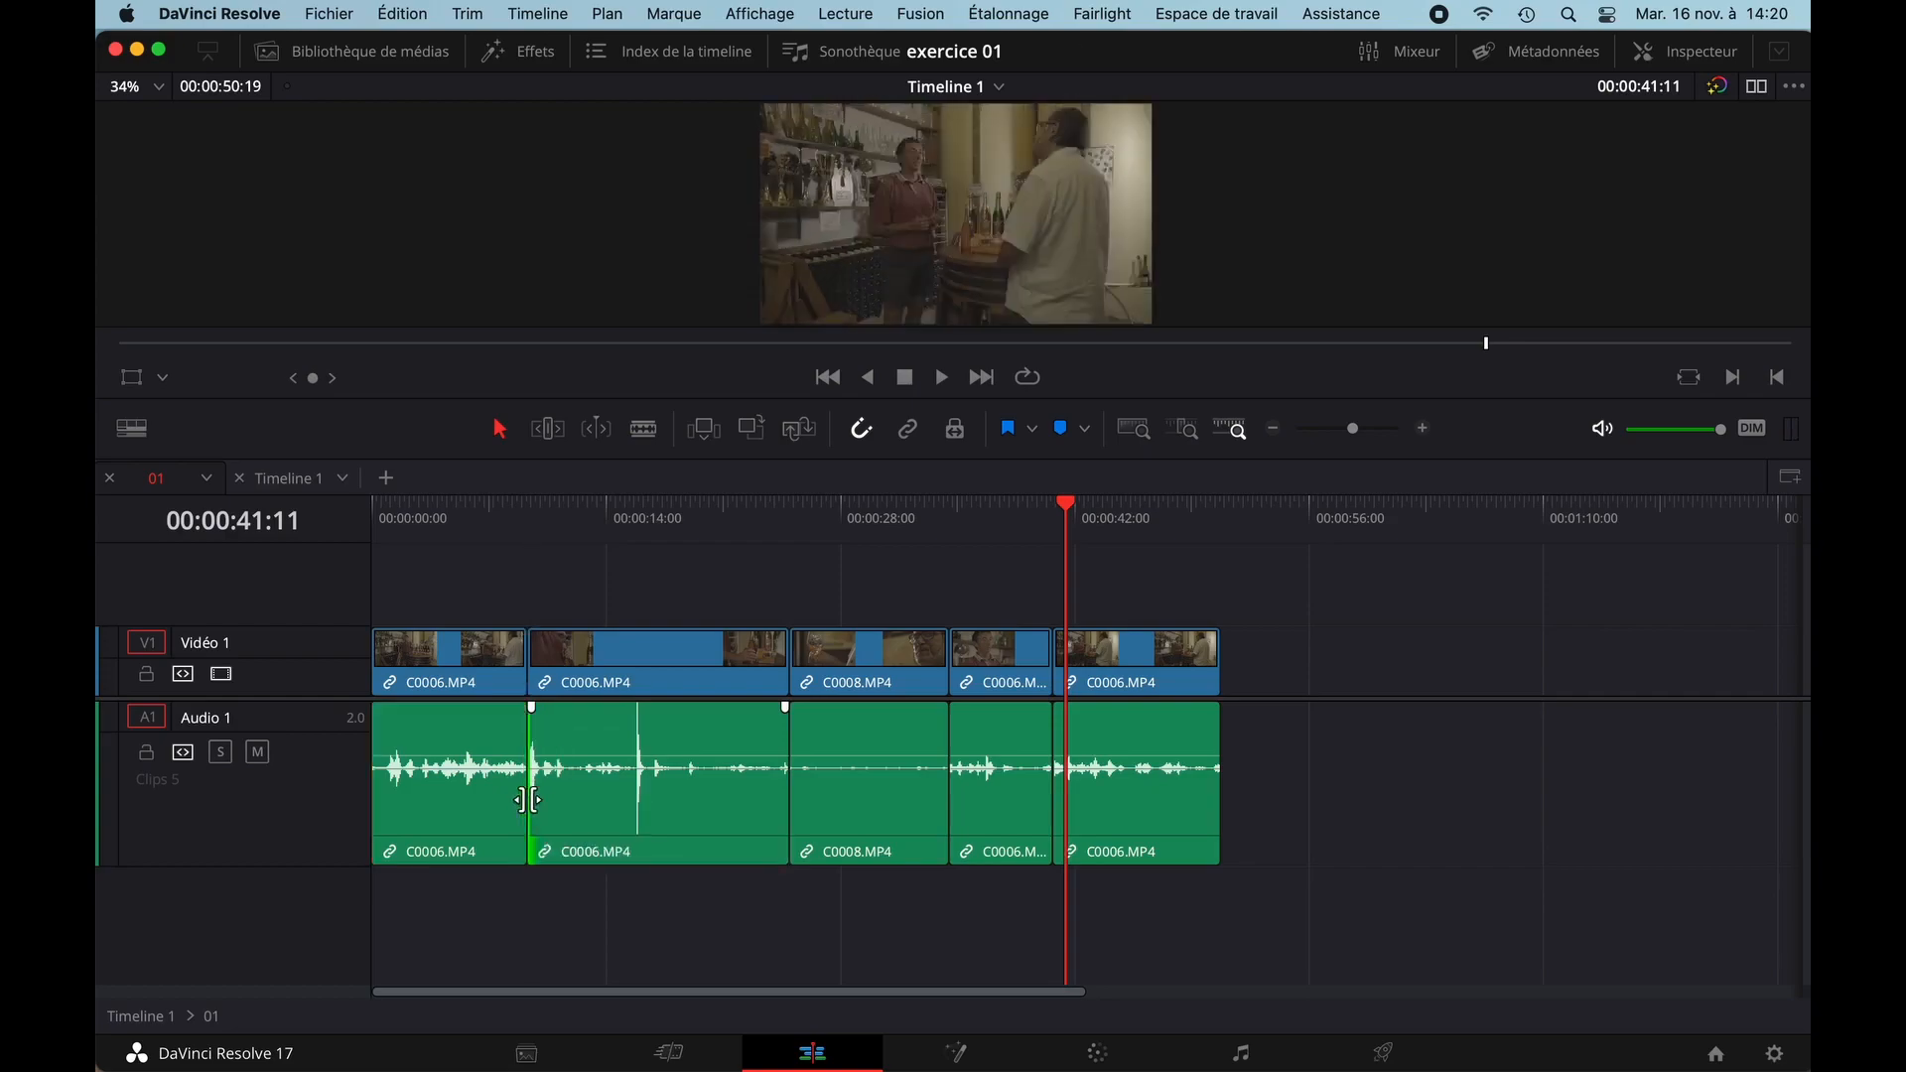